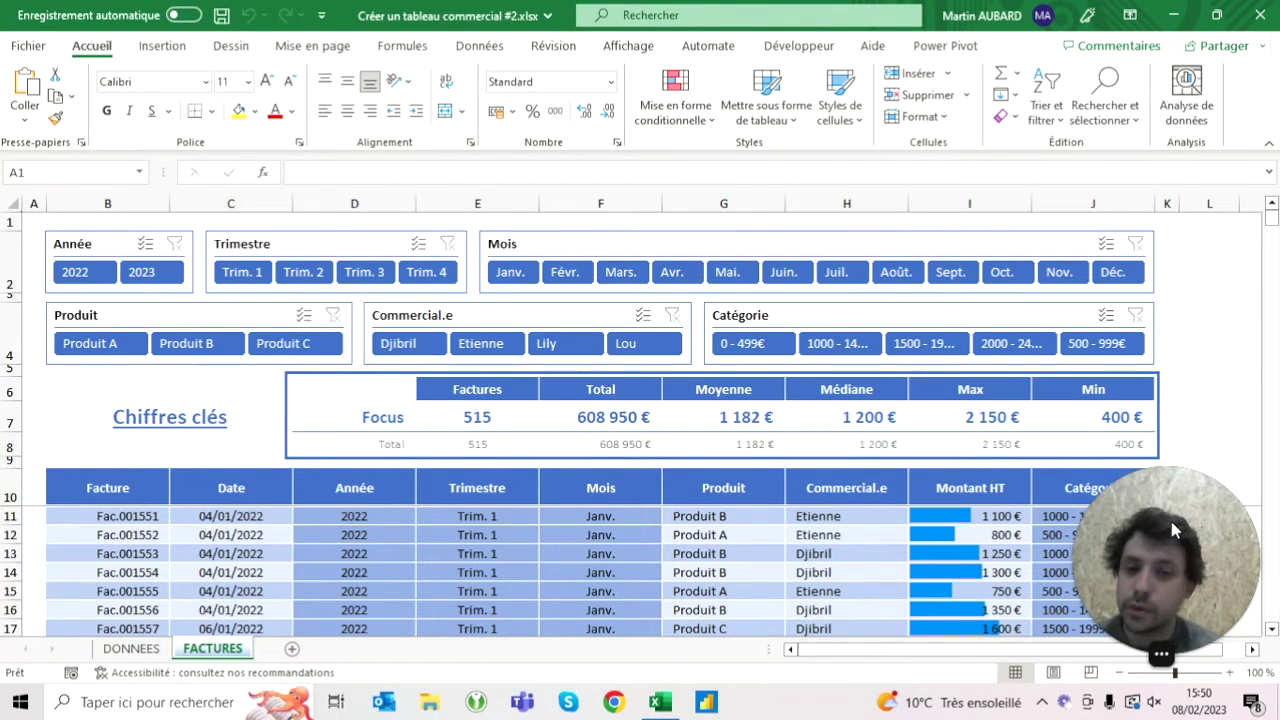
Step: Look over the DONNEES raw data sheet, then return to the FACTURES dashboard
{"action": "left_click", "coordinate": [33, 222]}
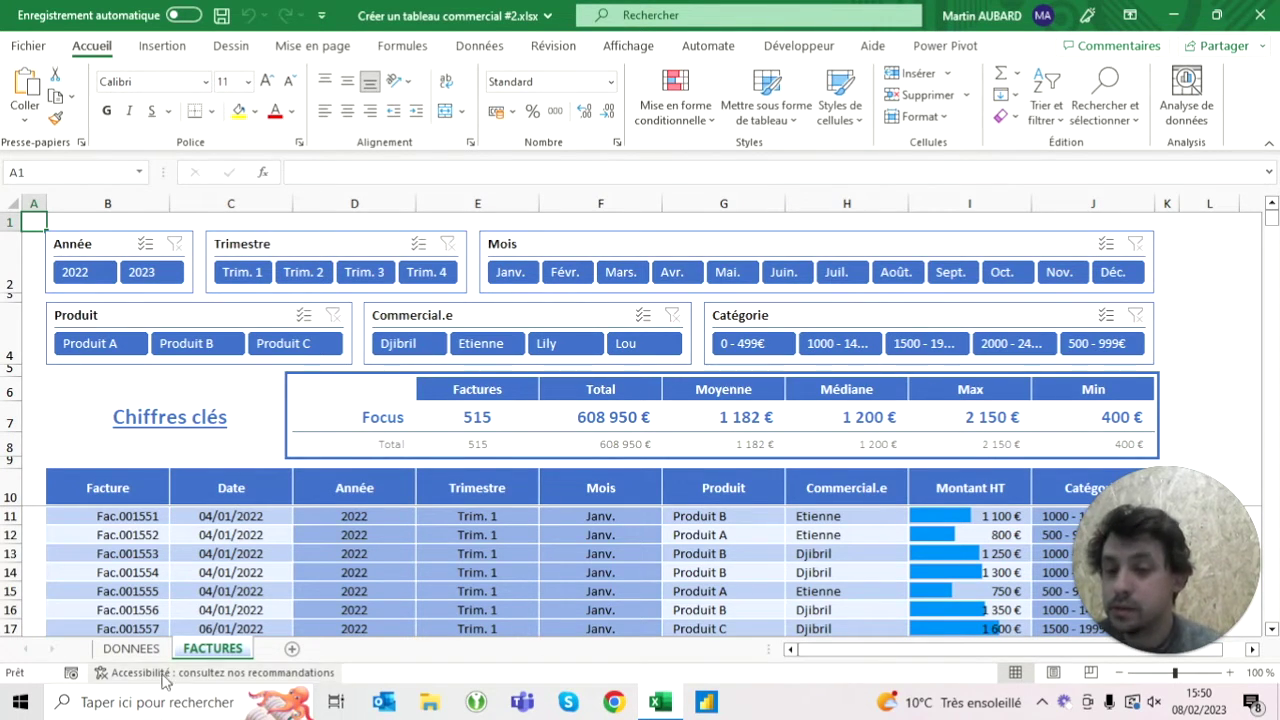
{"action": "left_click", "coordinate": [140, 649]}
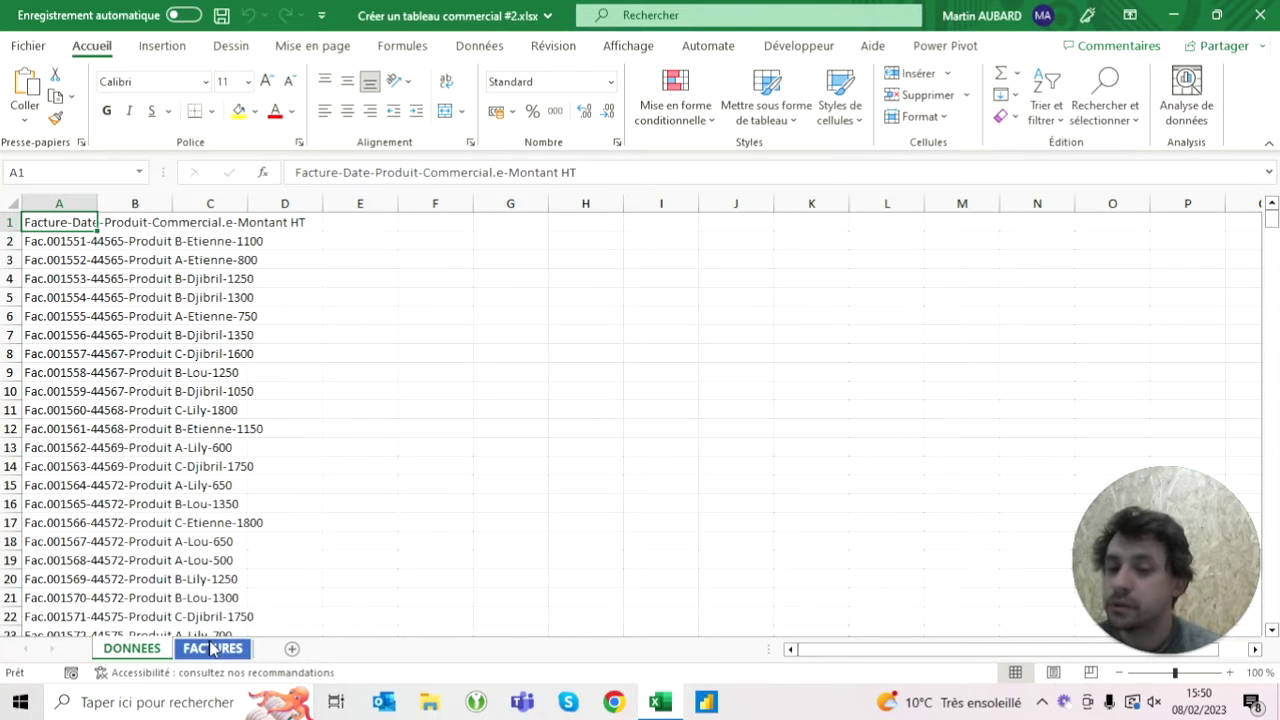
{"action": "left_click", "coordinate": [212, 648]}
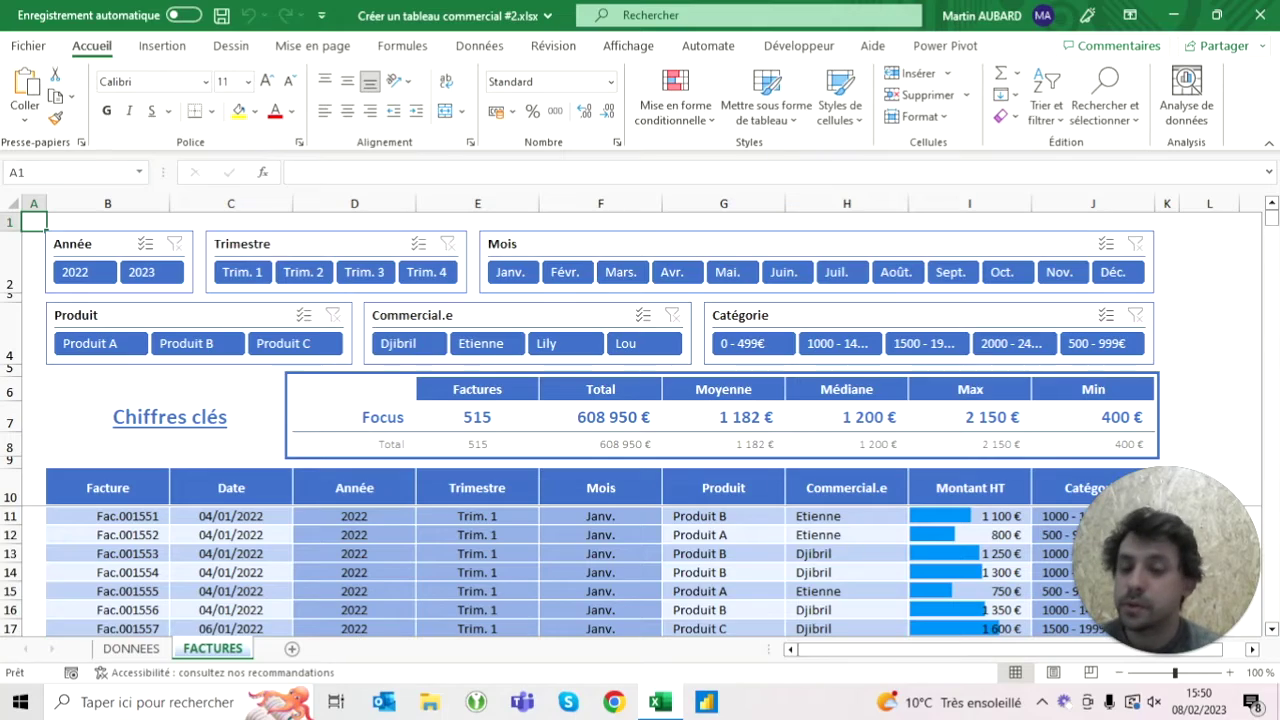
{"action": "left_click", "coordinate": [131, 648]}
{"action": "left_click", "coordinate": [212, 648]}
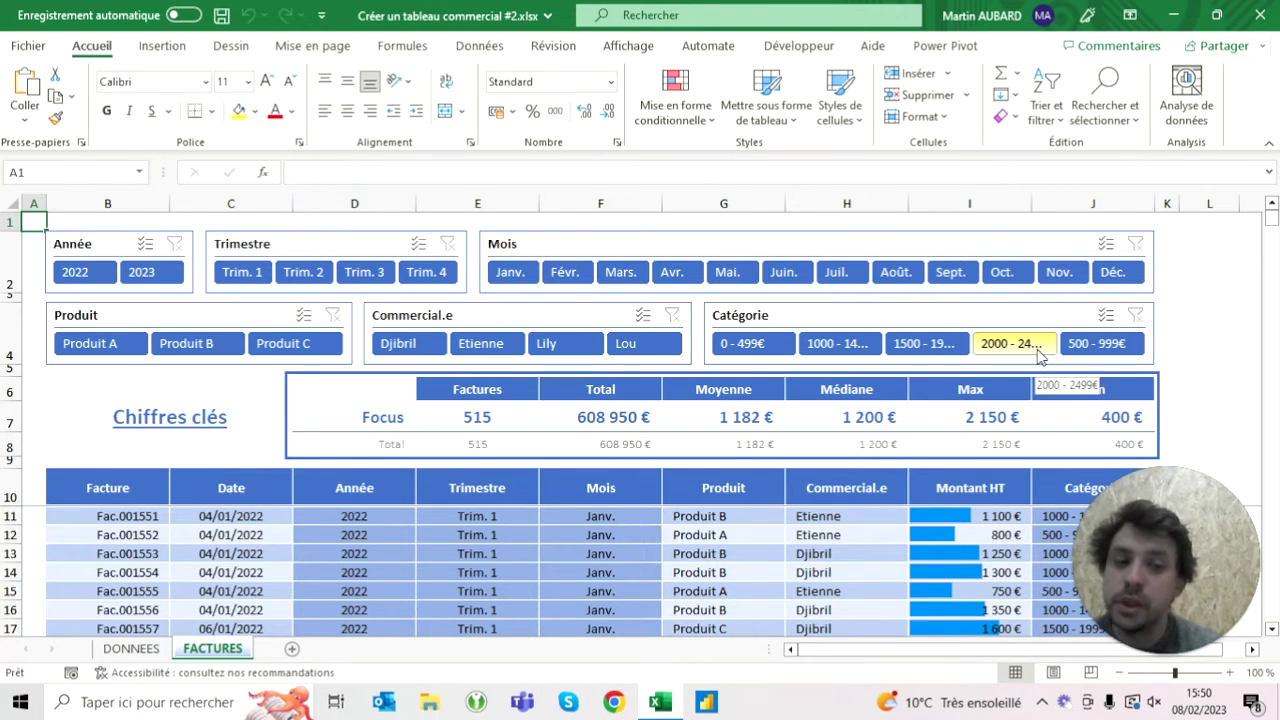
Step: Filter the Catégorie slicer to 2000-2499, then 1500-1999, then clear it
{"action": "left_click", "coordinate": [1040, 345]}
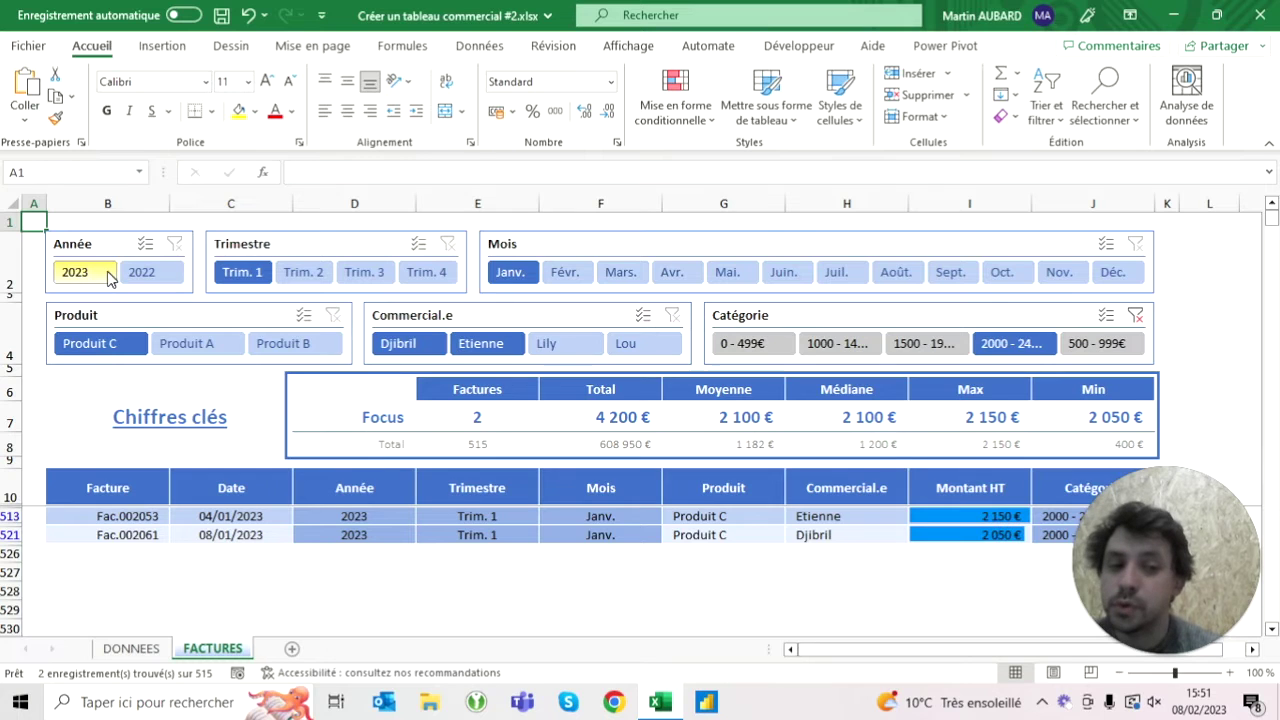
{"action": "left_click", "coordinate": [925, 343]}
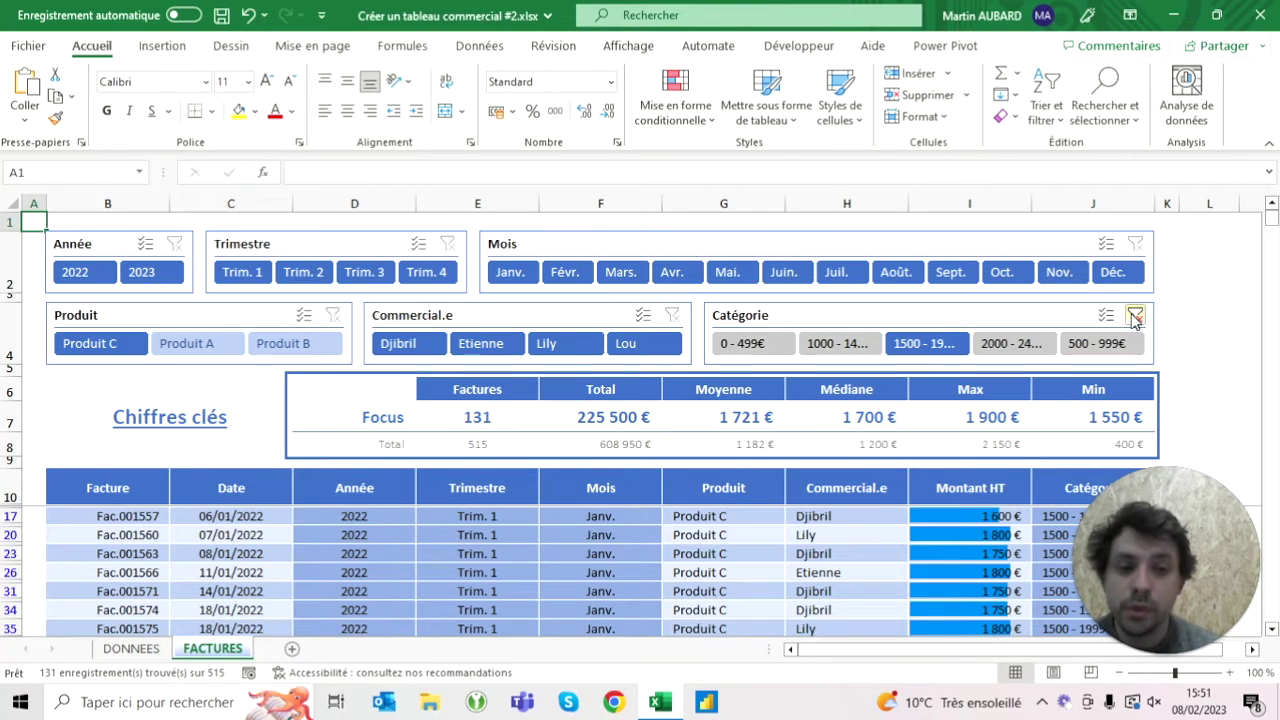
{"action": "left_click", "coordinate": [1136, 315]}
Step: Switch to the DONNEES sheet of raw hyphen-joined invoice lines
{"action": "left_click", "coordinate": [142, 650]}
{"action": "left_click", "coordinate": [218, 652]}
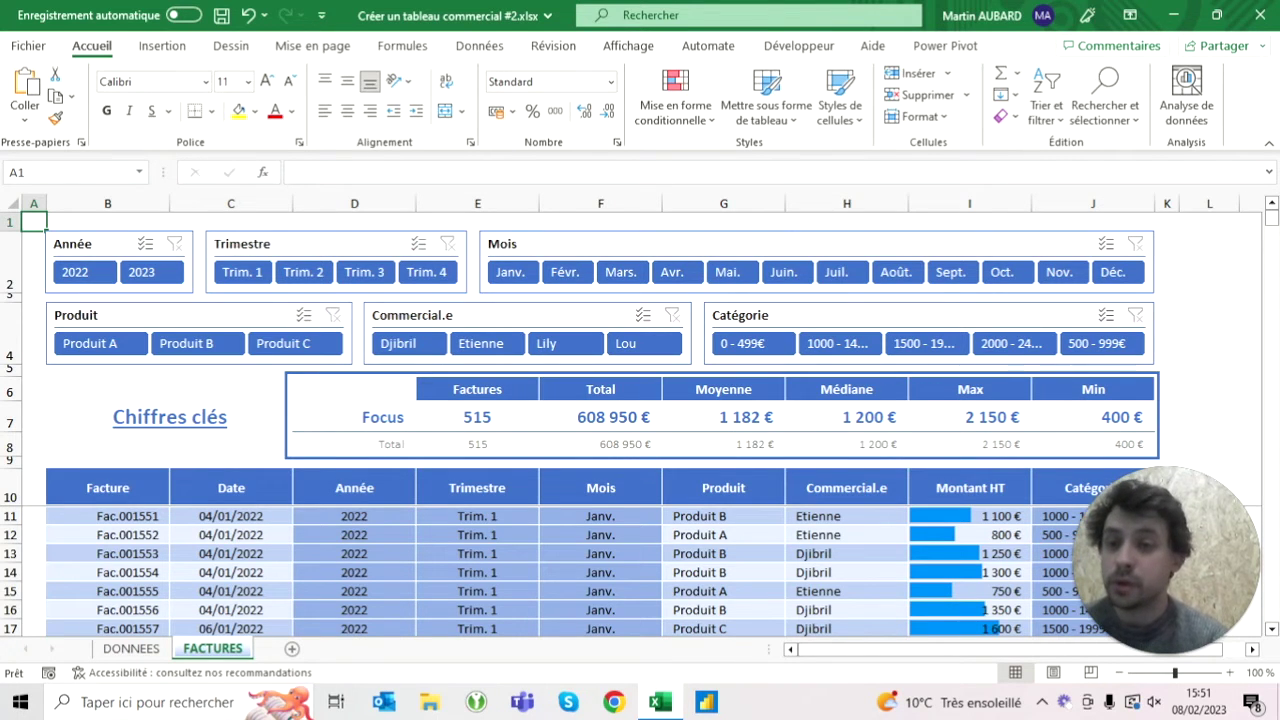
{"action": "left_click", "coordinate": [130, 649]}
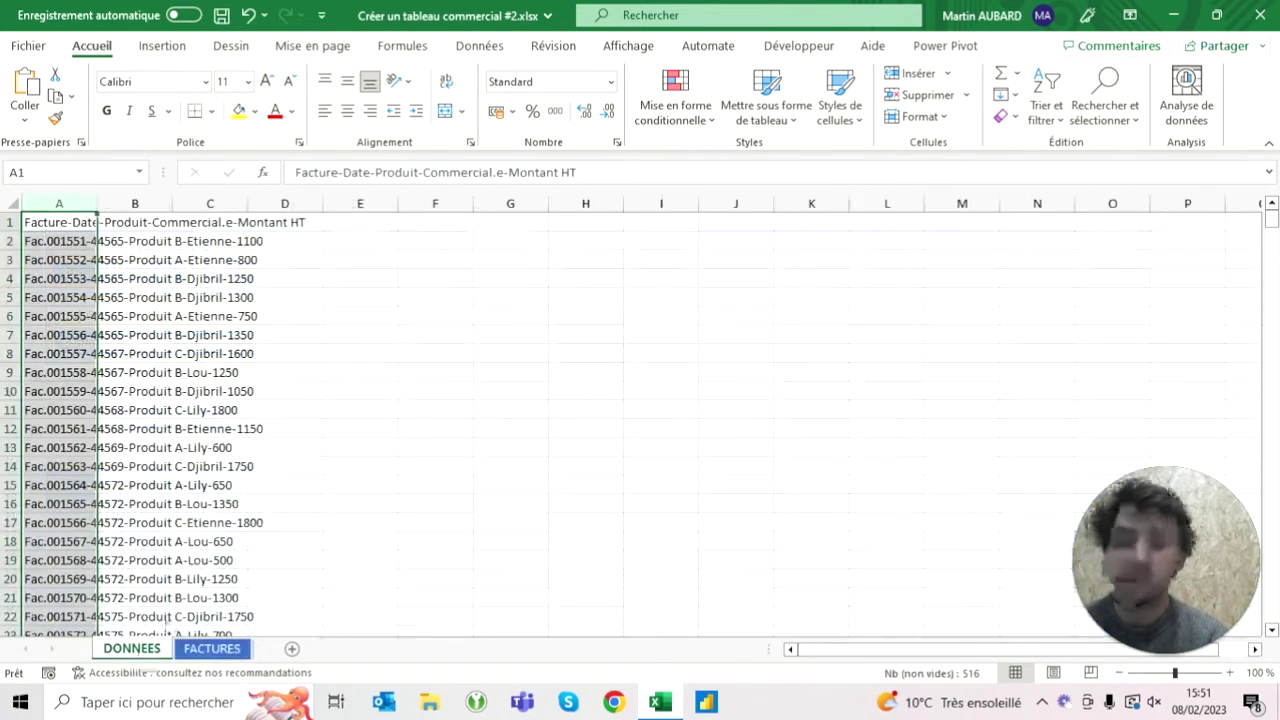
Step: Paste the FACTURES dashboard screenshot and set its height to 10 cm
{"action": "key", "text": "ctrl+v"}
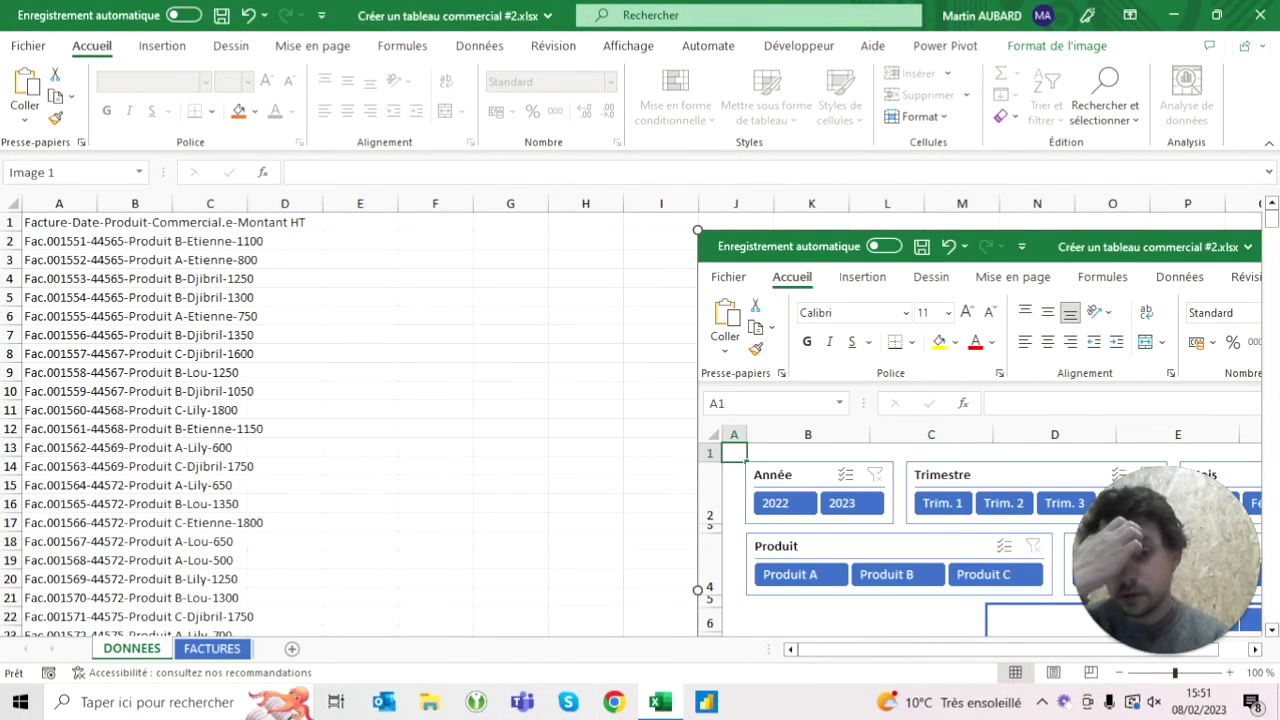
{"action": "left_click", "coordinate": [1057, 45]}
{"action": "left_click", "coordinate": [1180, 82]}
{"action": "type", "text": "10"}
{"action": "key", "text": "Return"}
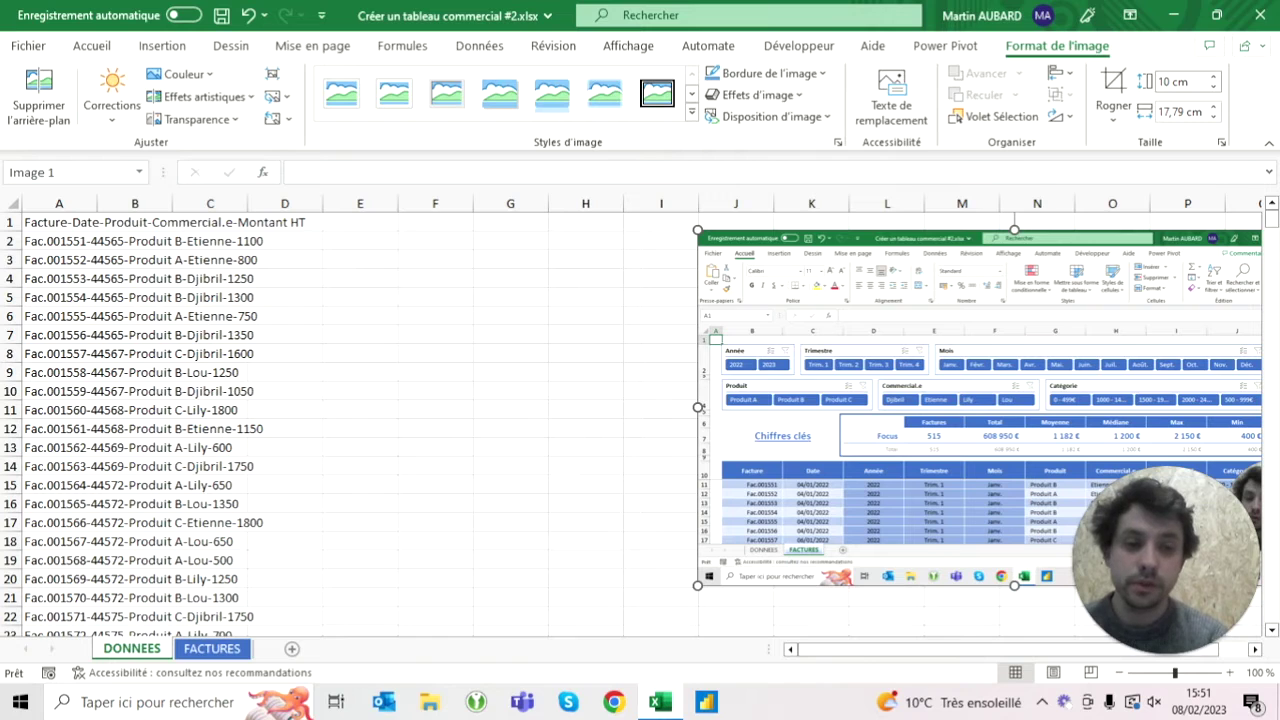
Step: Nudge the screenshot left beside the raw data, undo the last change, and select column A
{"action": "left_click_drag", "start_coordinate": [980, 407], "coordinate": [945, 403]}
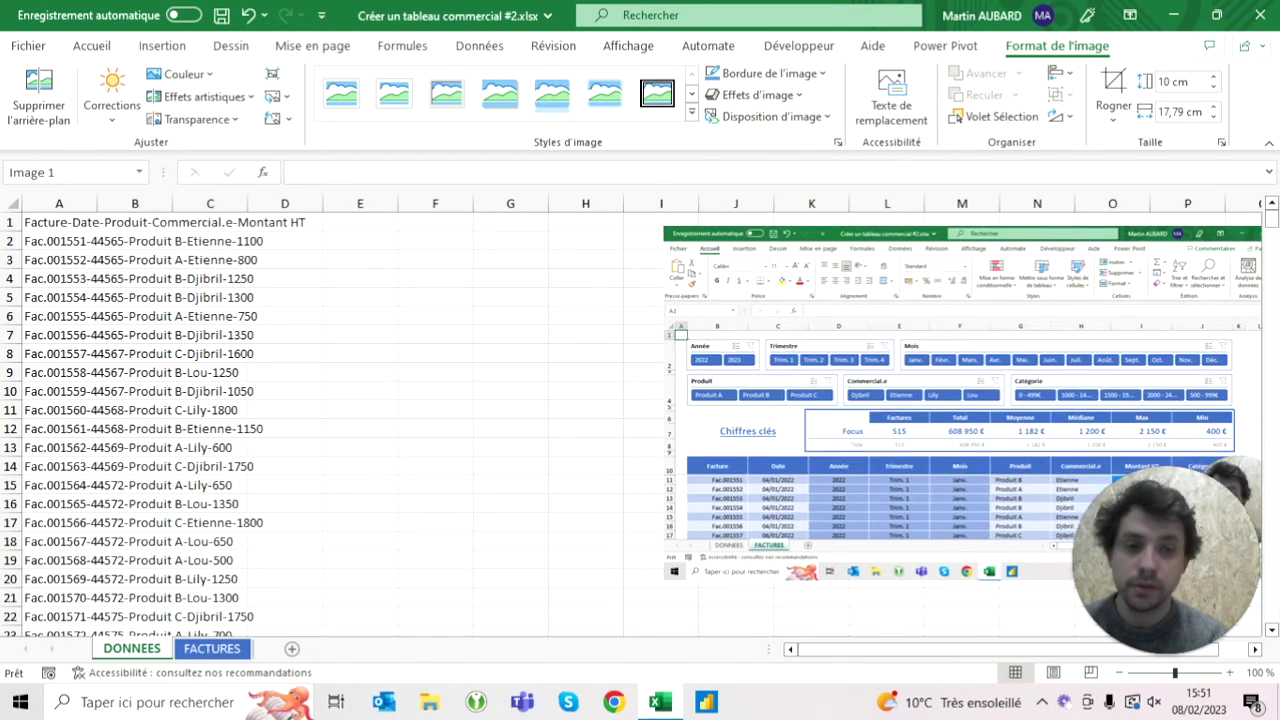
{"action": "left_click", "coordinate": [510, 372]}
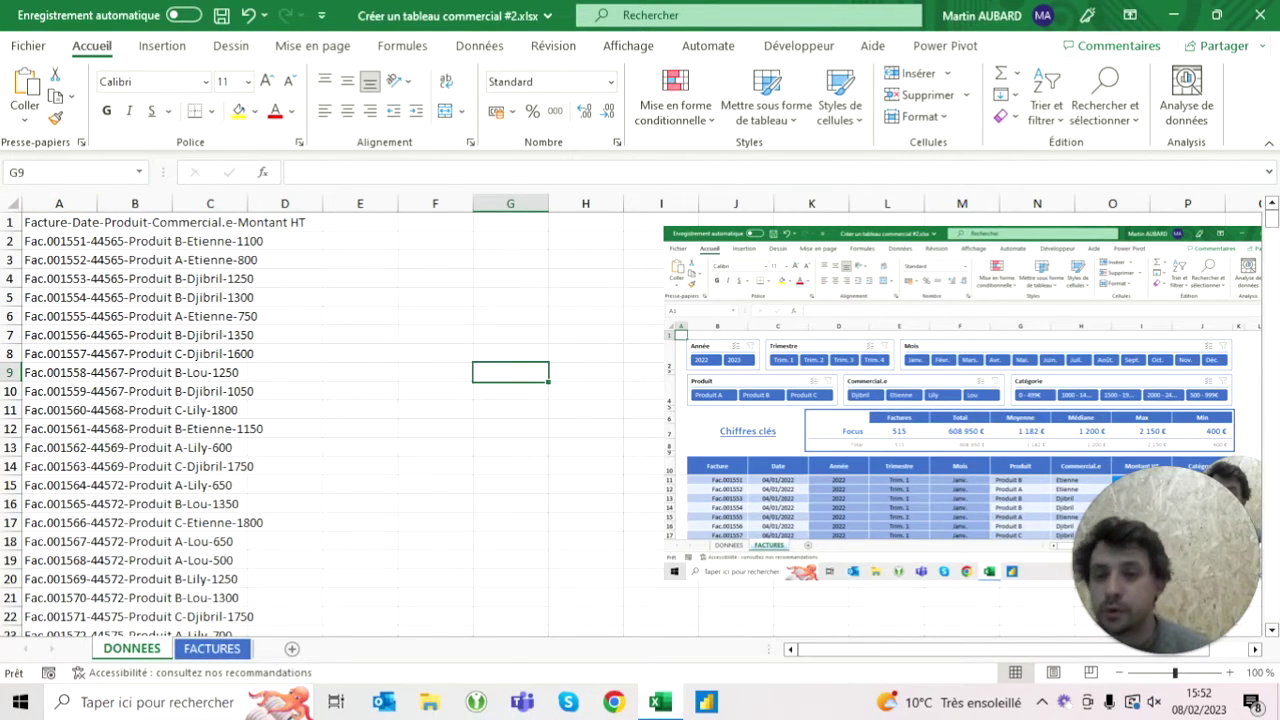
{"action": "left_click", "coordinate": [247, 16]}
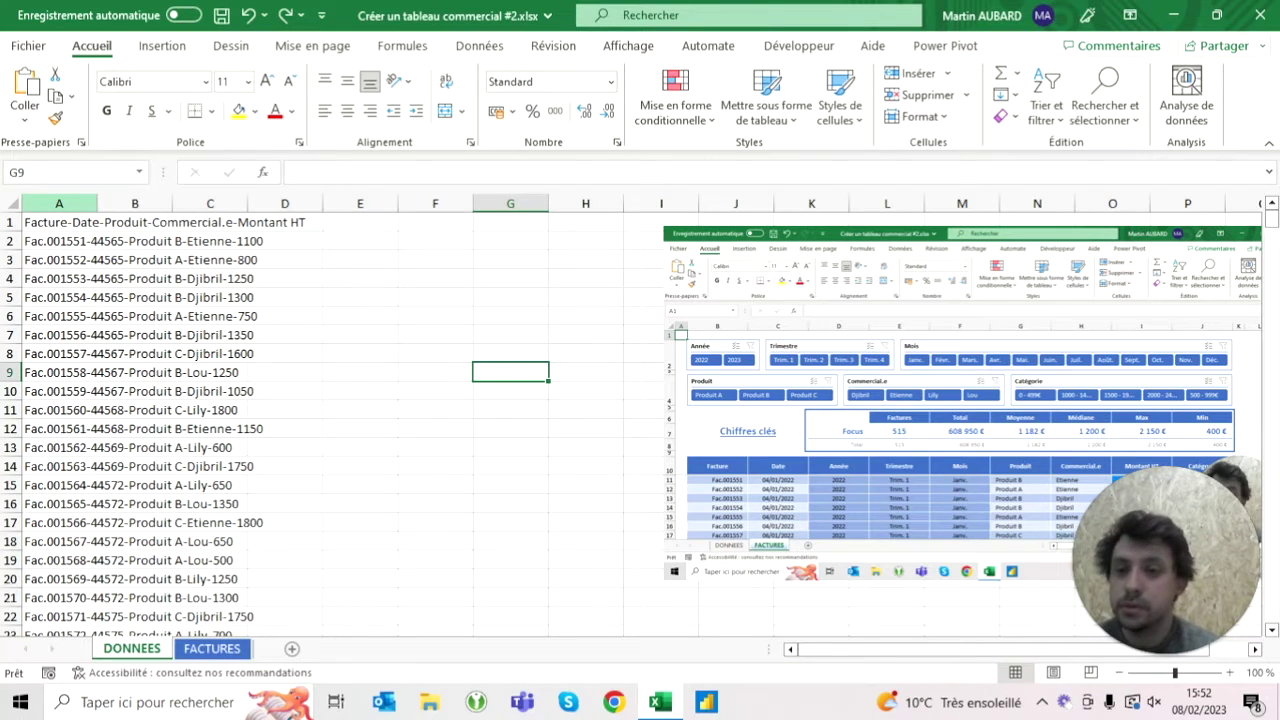
{"action": "left_click", "coordinate": [59, 203]}
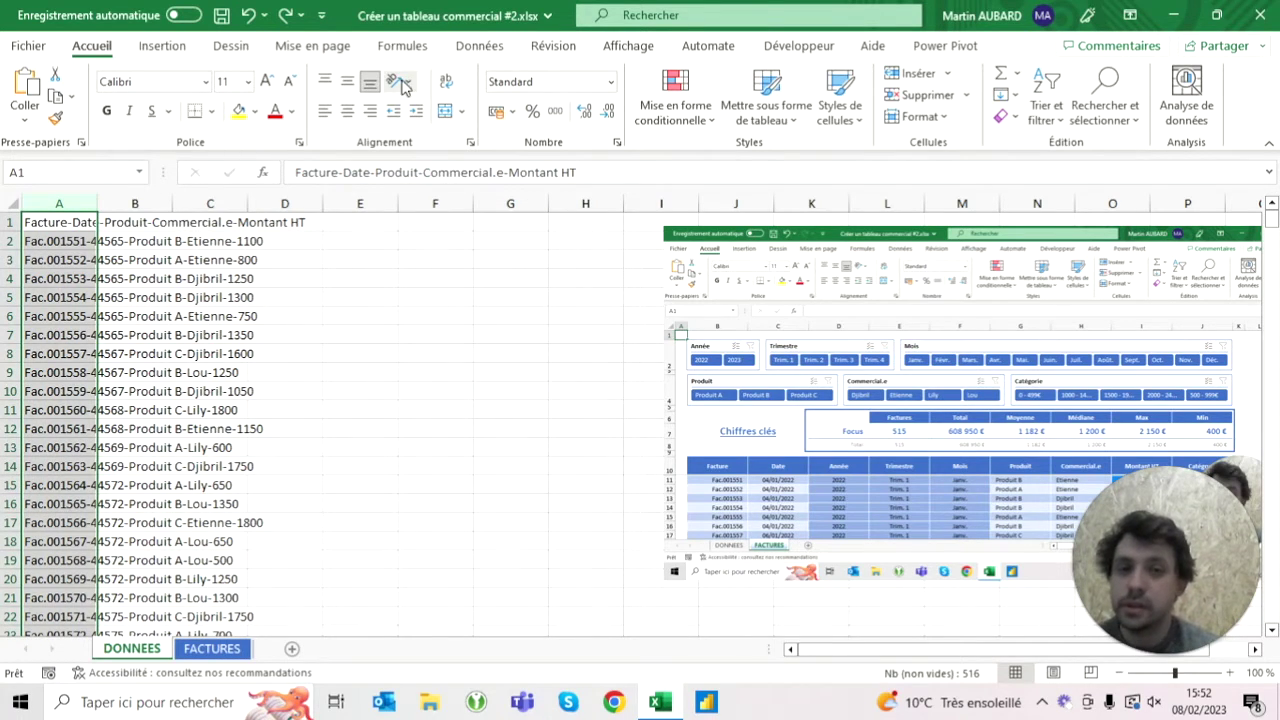
Step: Split column A with Convertir on a custom '-' delimiter, tab unchecked, into five columns
{"action": "left_click", "coordinate": [479, 46]}
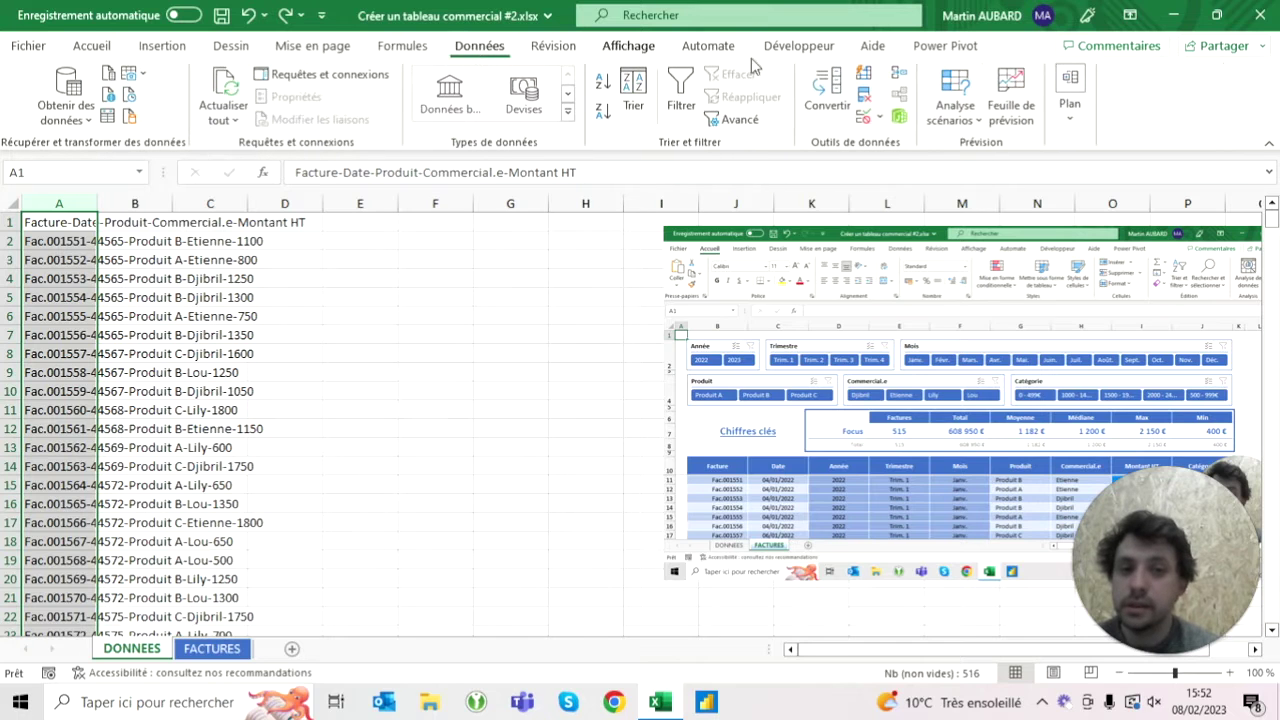
{"action": "left_click", "coordinate": [840, 106]}
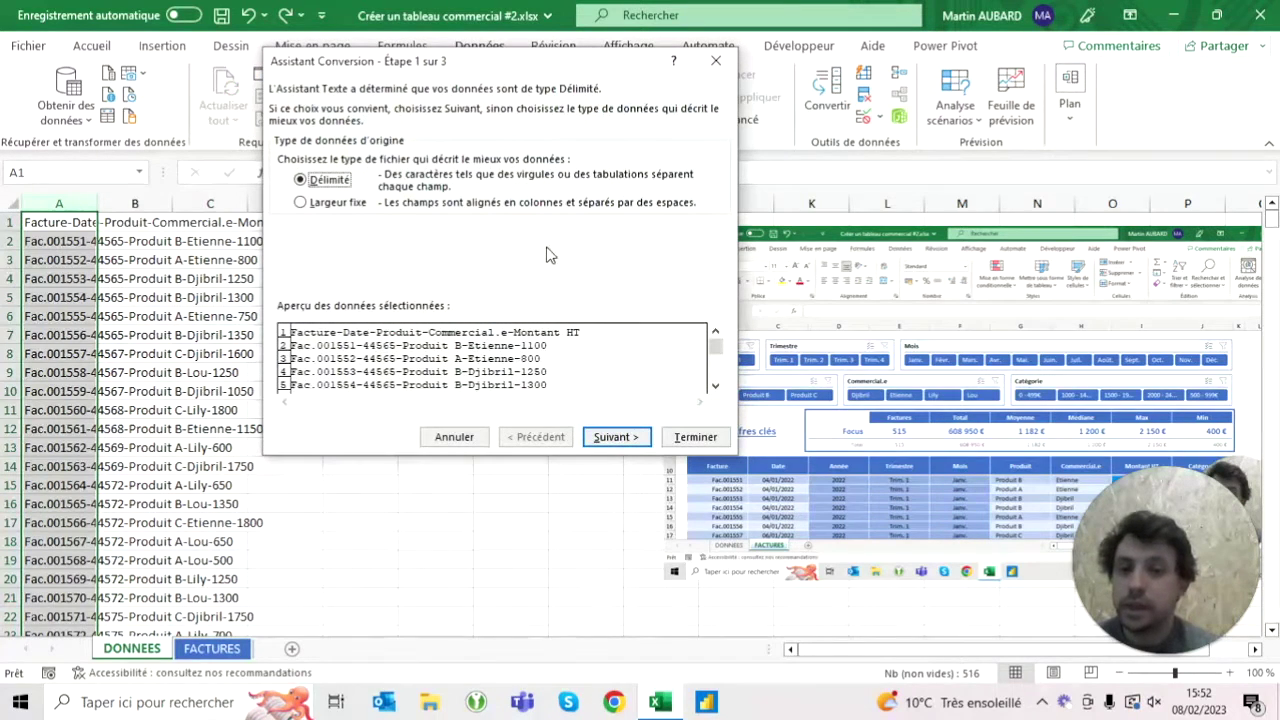
{"action": "left_click", "coordinate": [616, 440]}
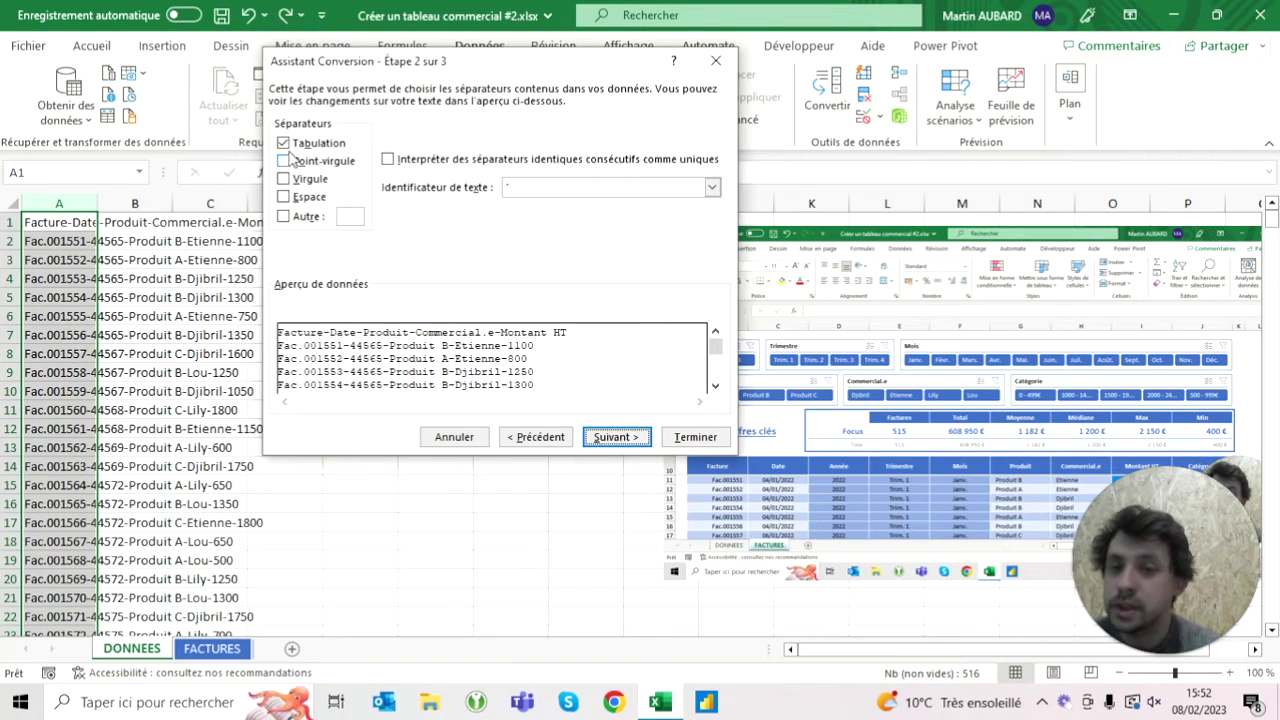
{"action": "left_click", "coordinate": [345, 220]}
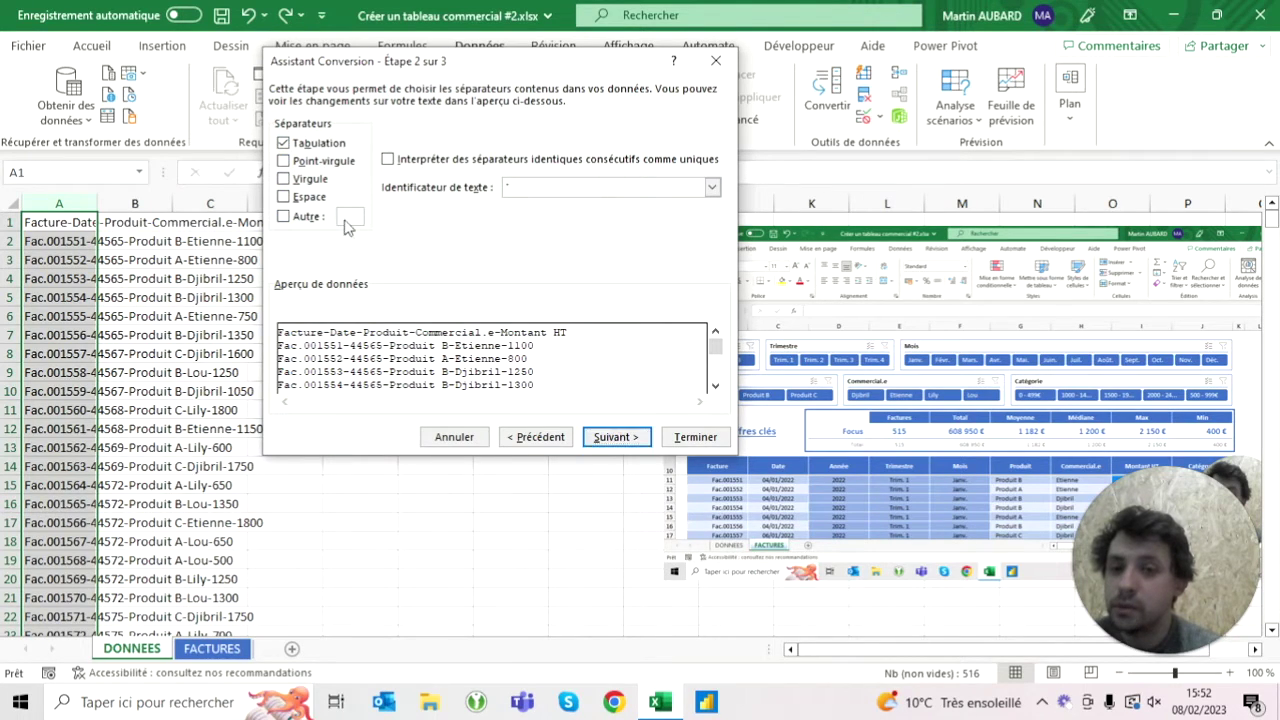
{"action": "left_click", "coordinate": [283, 216]}
{"action": "left_click", "coordinate": [283, 143]}
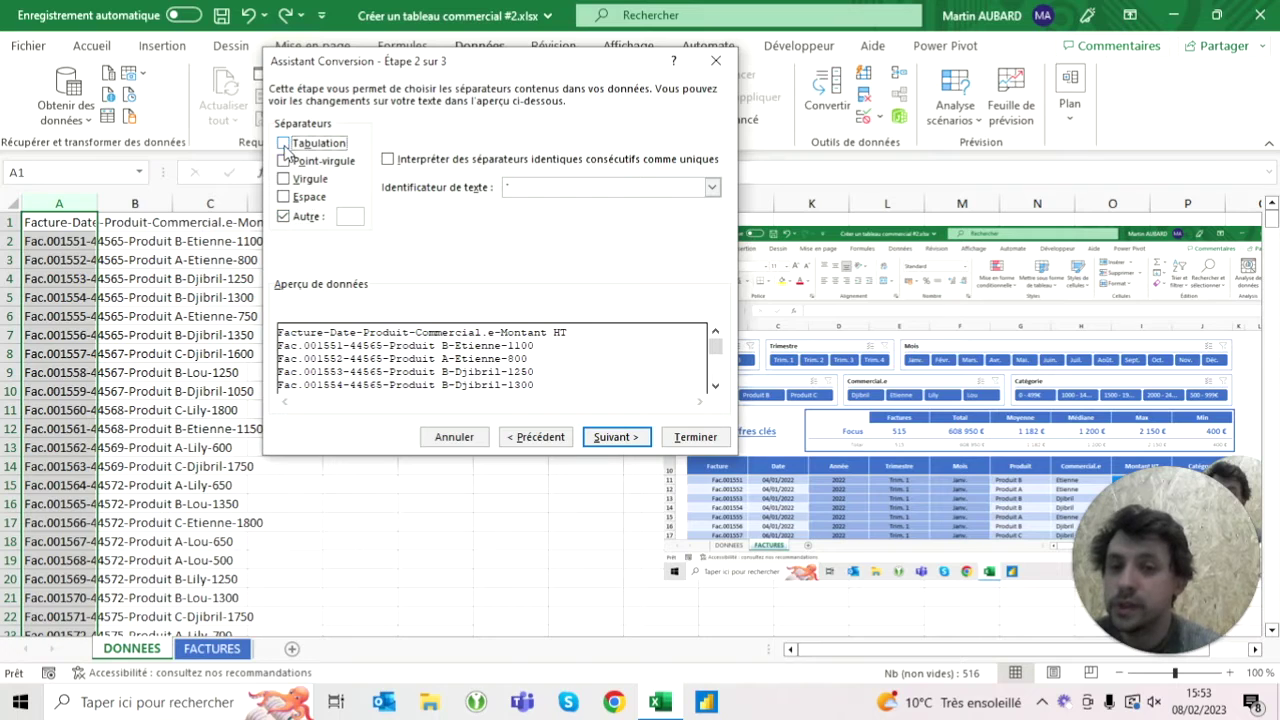
{"action": "left_click", "coordinate": [345, 216]}
{"action": "type", "text": "-"}
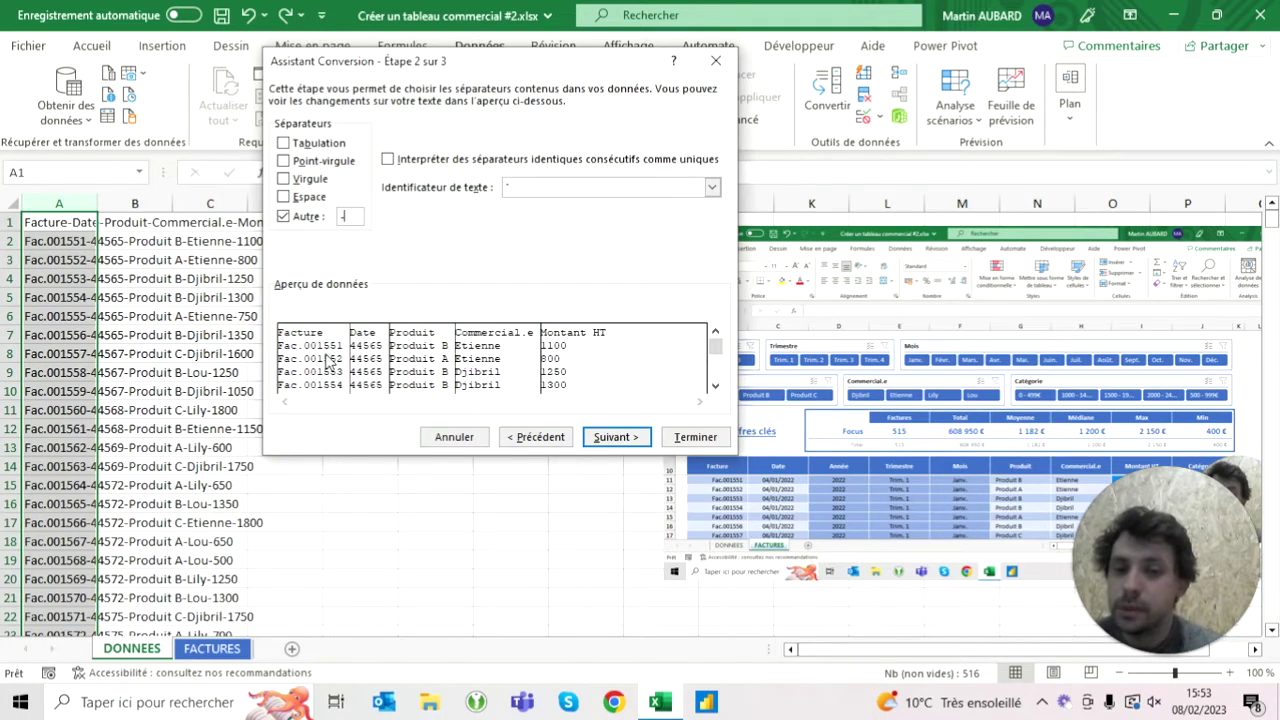
{"action": "left_click", "coordinate": [695, 437]}
{"action": "left_click", "coordinate": [360, 316]}
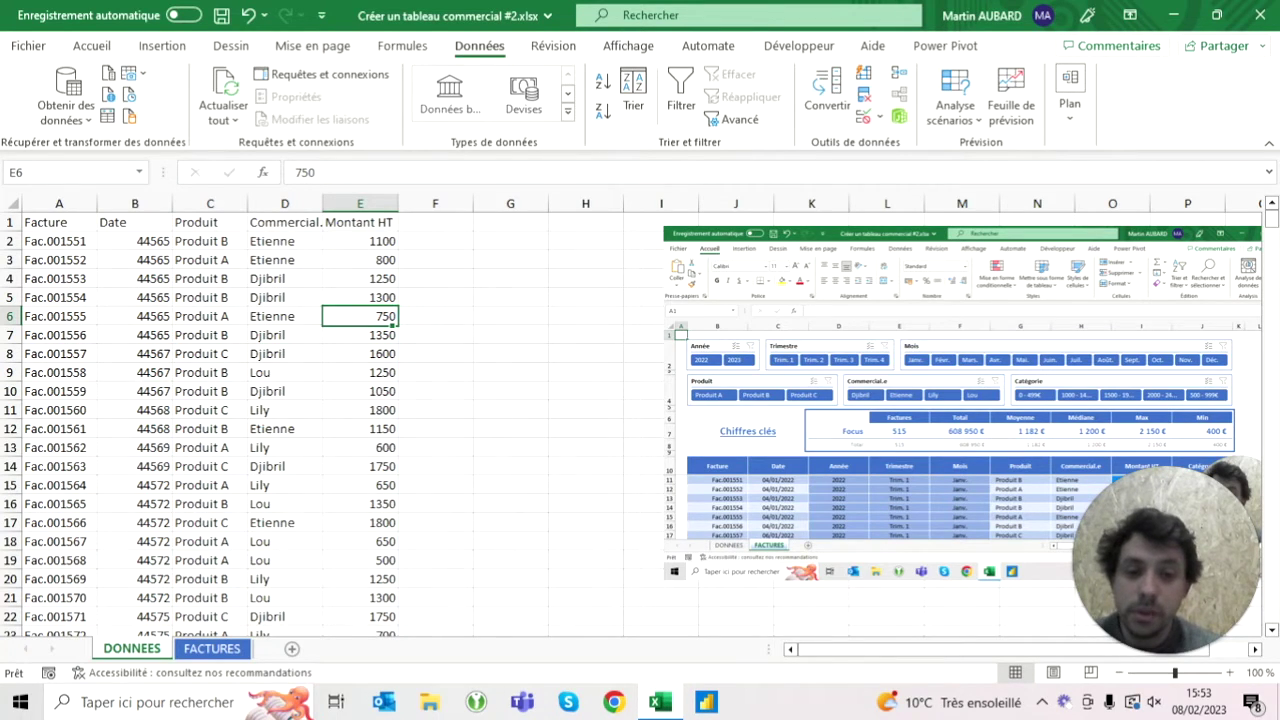
Step: Format the whole A1:E516 data range as a medium blue table with first-row headers
{"action": "left_click", "coordinate": [59, 222]}
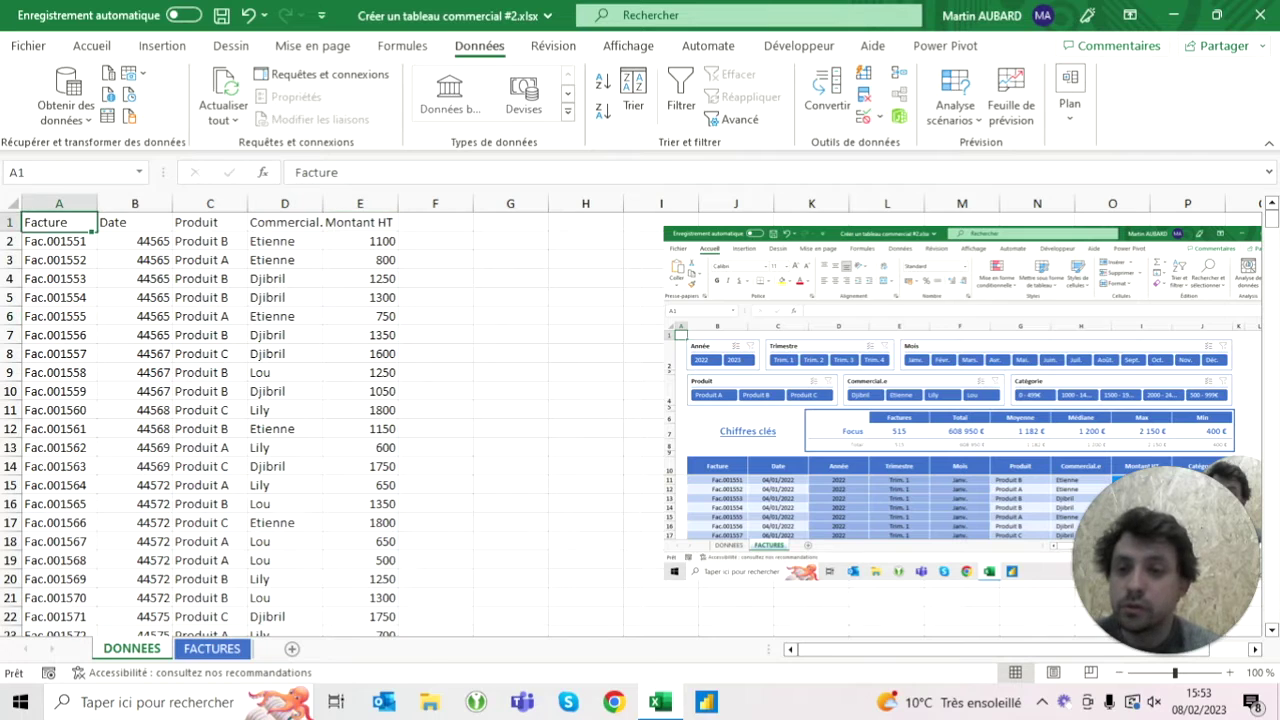
{"action": "left_click", "coordinate": [210, 391]}
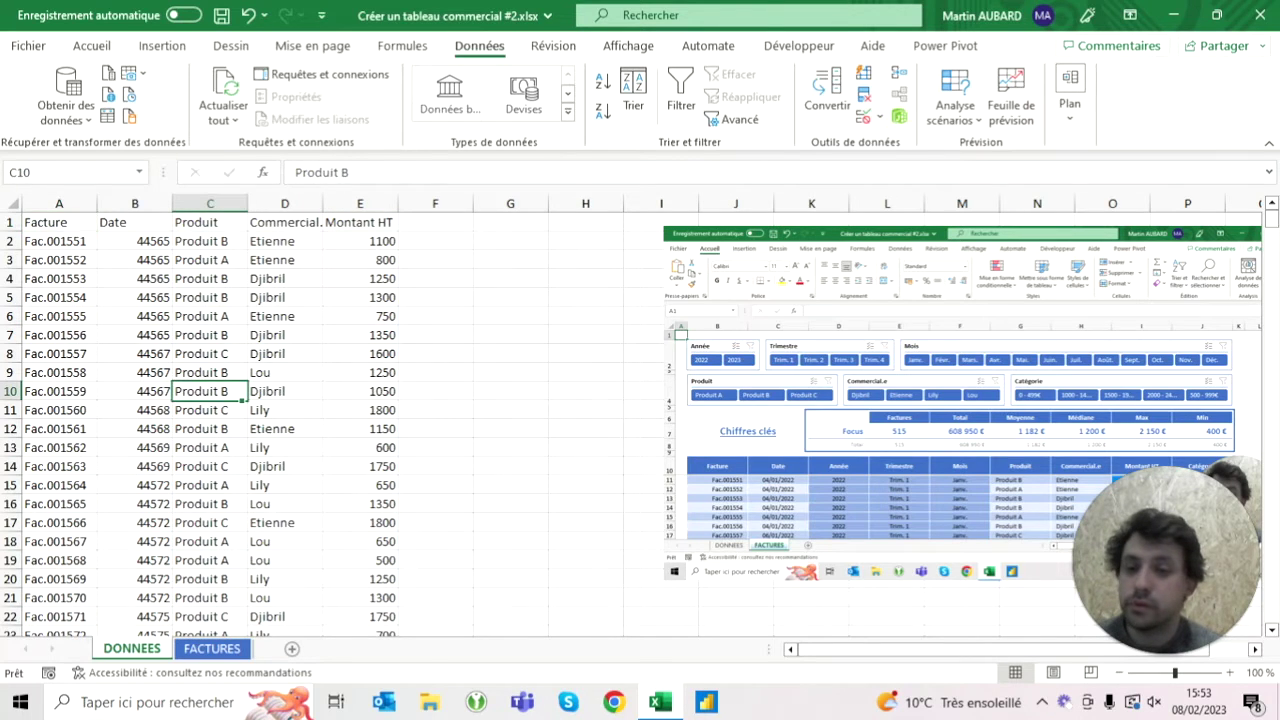
{"action": "key", "text": "ctrl+a"}
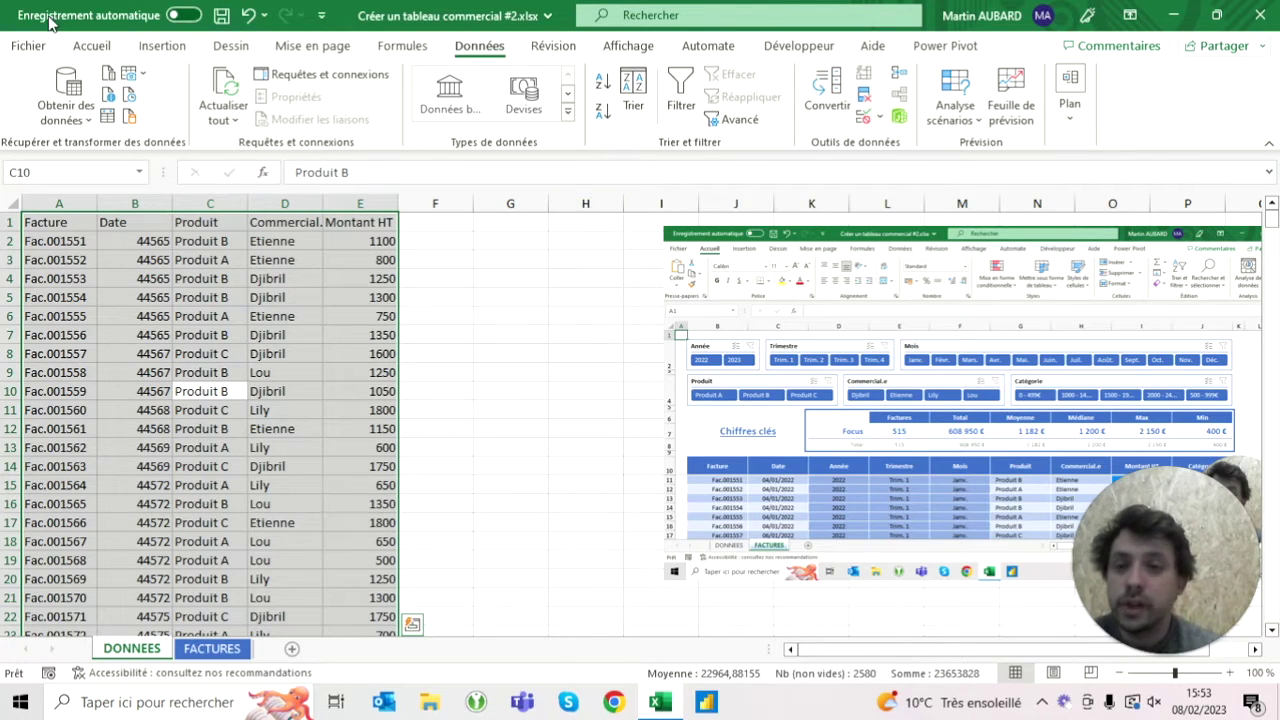
{"action": "left_click", "coordinate": [91, 46]}
{"action": "left_click", "coordinate": [764, 98]}
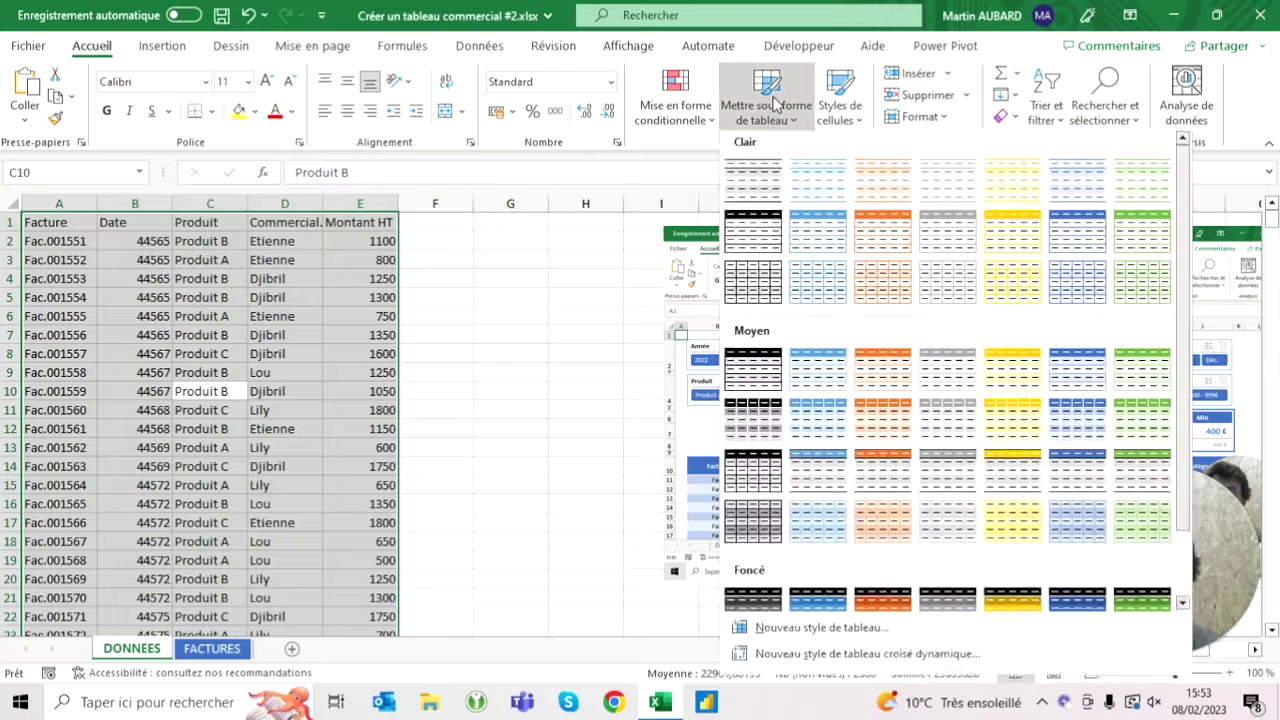
{"action": "left_click", "coordinate": [1087, 418]}
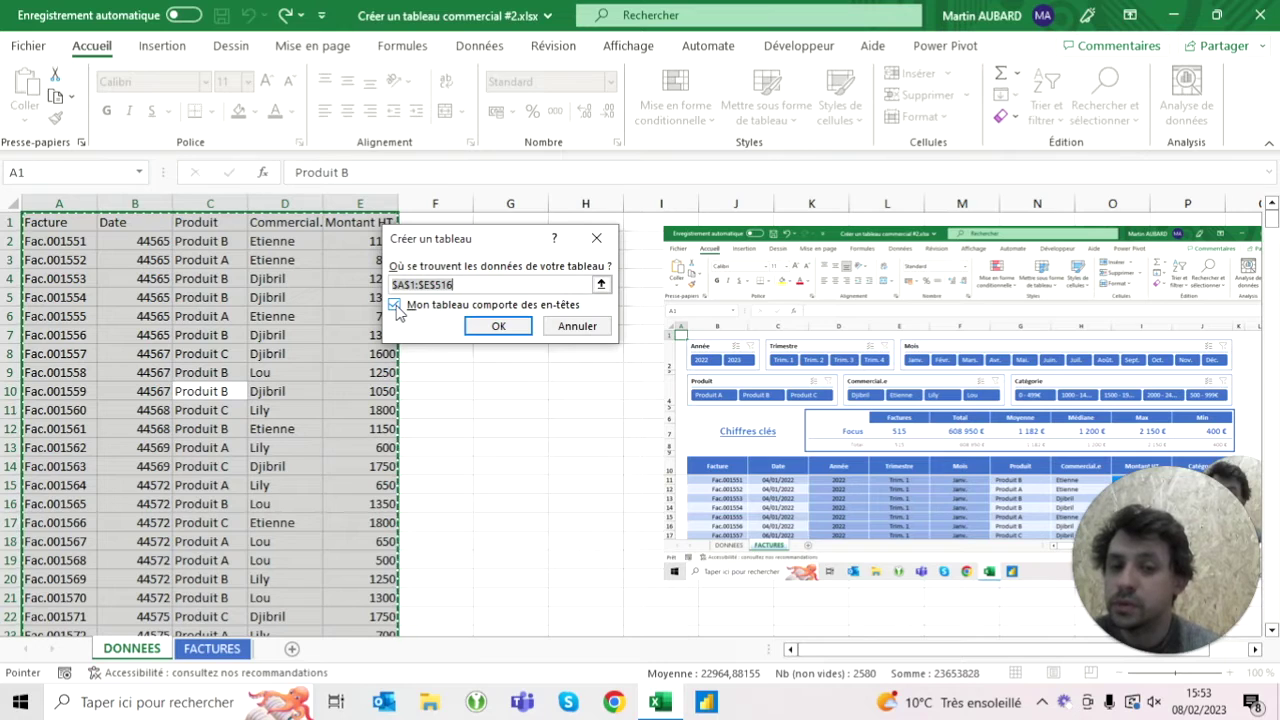
{"action": "left_click", "coordinate": [396, 306]}
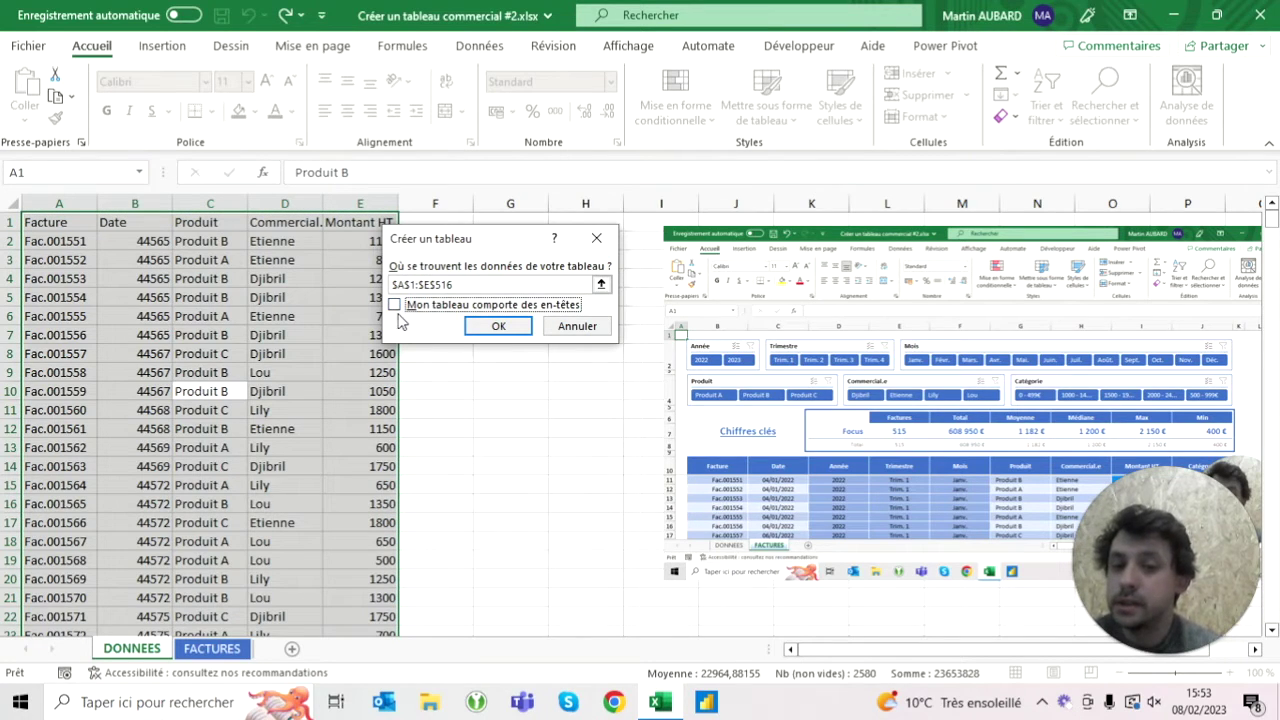
{"action": "left_click", "coordinate": [395, 306]}
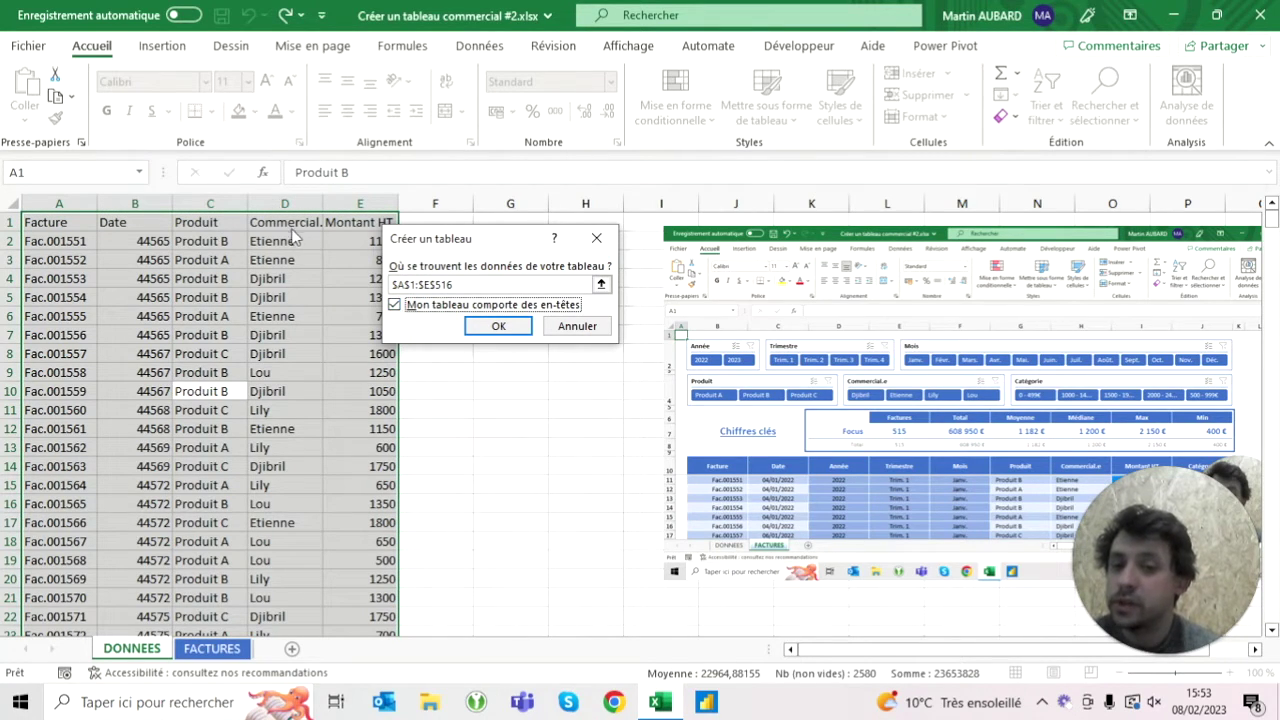
{"action": "left_click", "coordinate": [498, 327]}
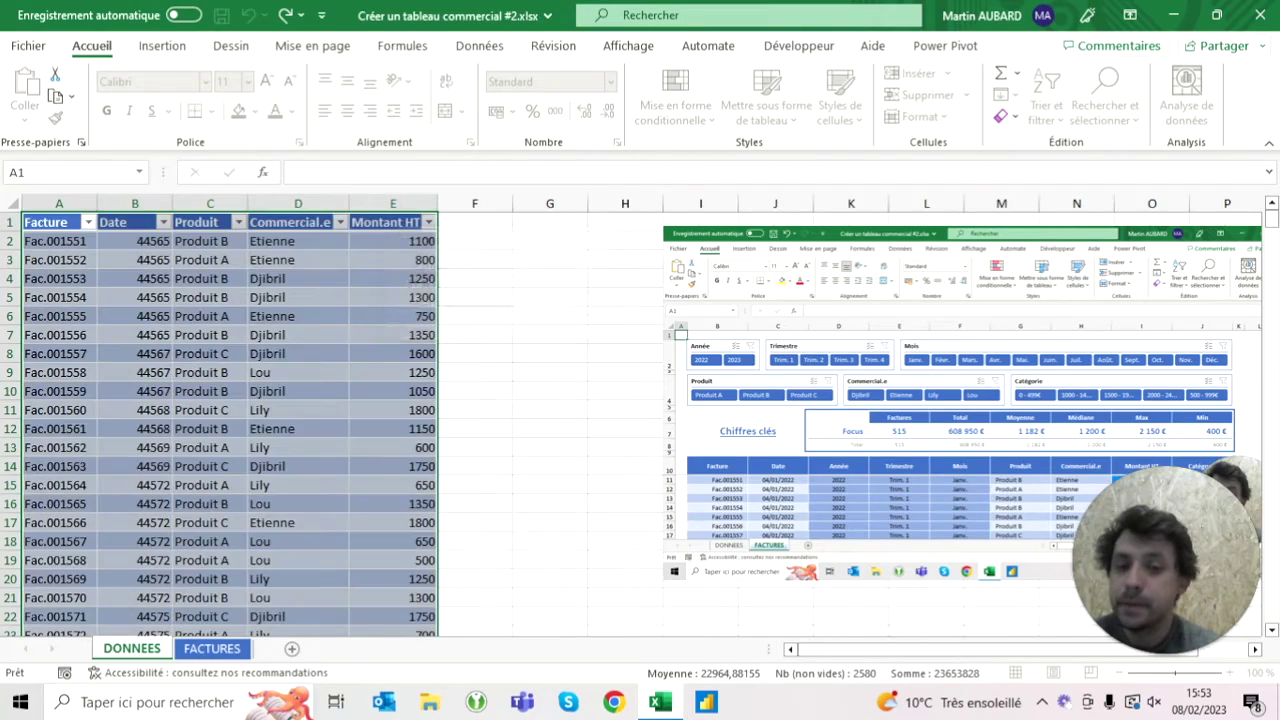
{"action": "left_click", "coordinate": [474, 334]}
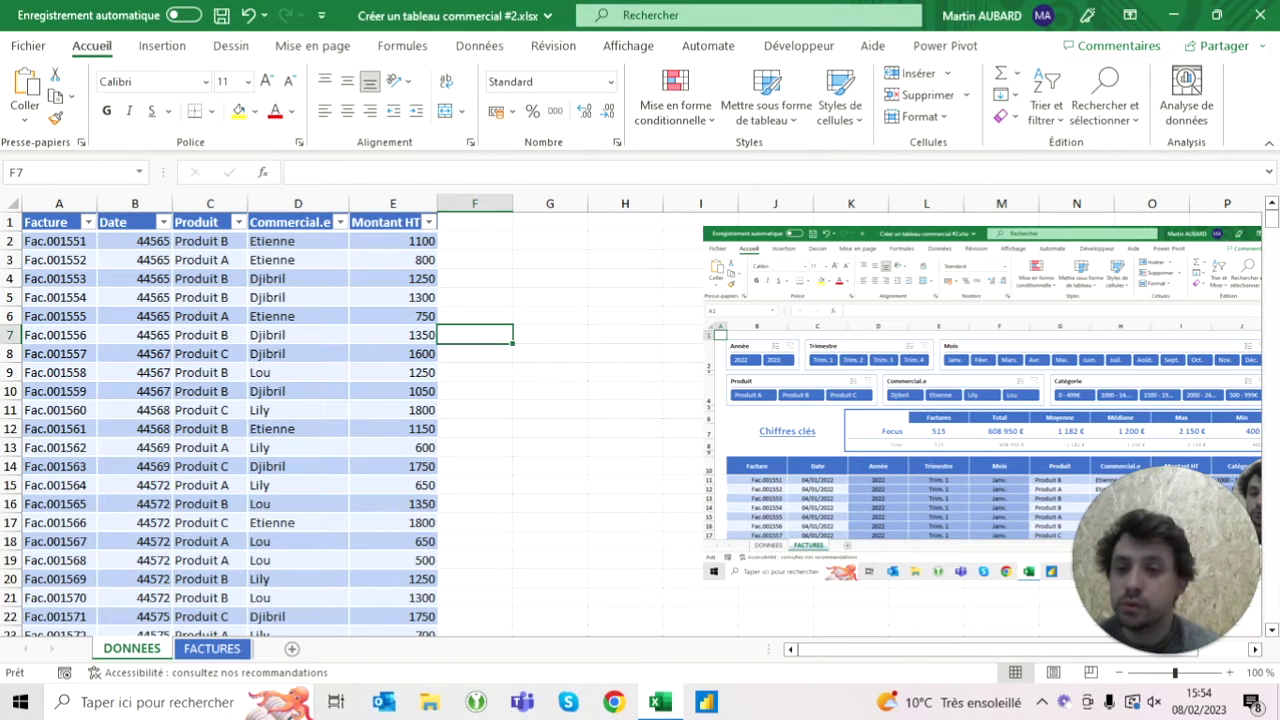
Step: Insert an empty column before the table and nine blank rows above it, moving the screenshot up-left
{"action": "left_click", "coordinate": [59, 203]}
{"action": "left_click_drag", "start_coordinate": [59, 203], "coordinate": [656, 203]}
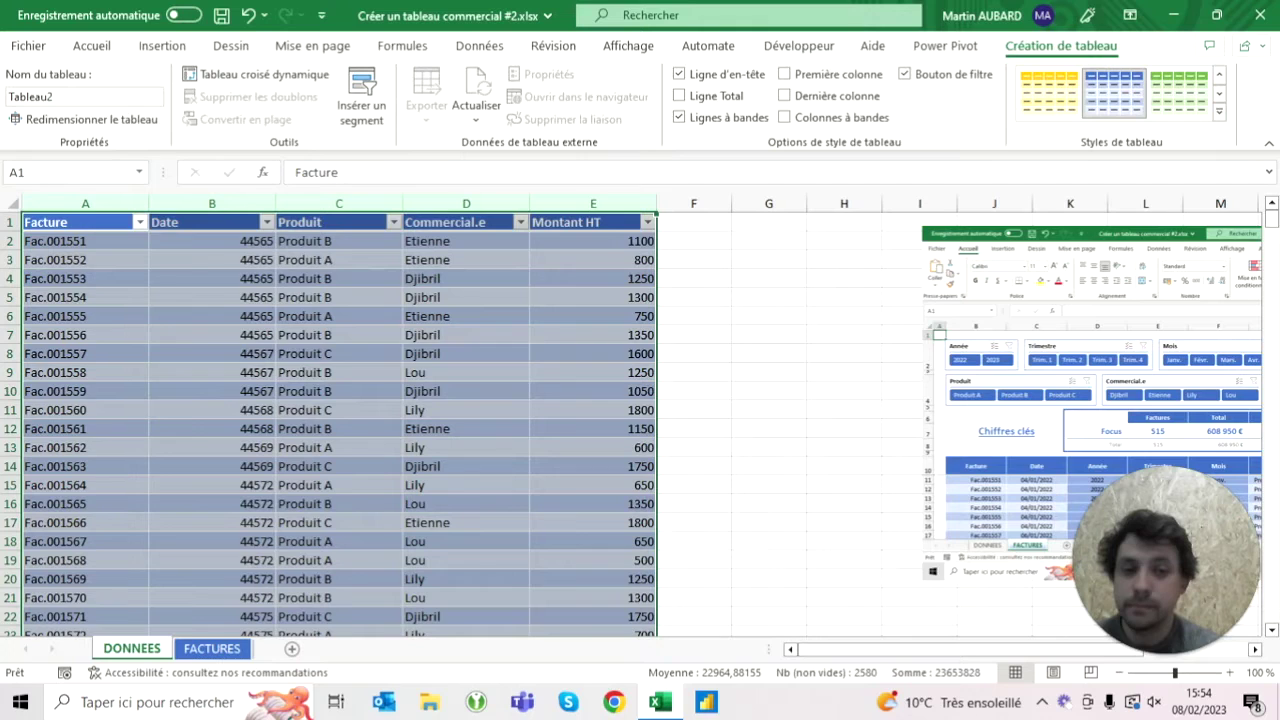
{"action": "left_click", "coordinate": [85, 203]}
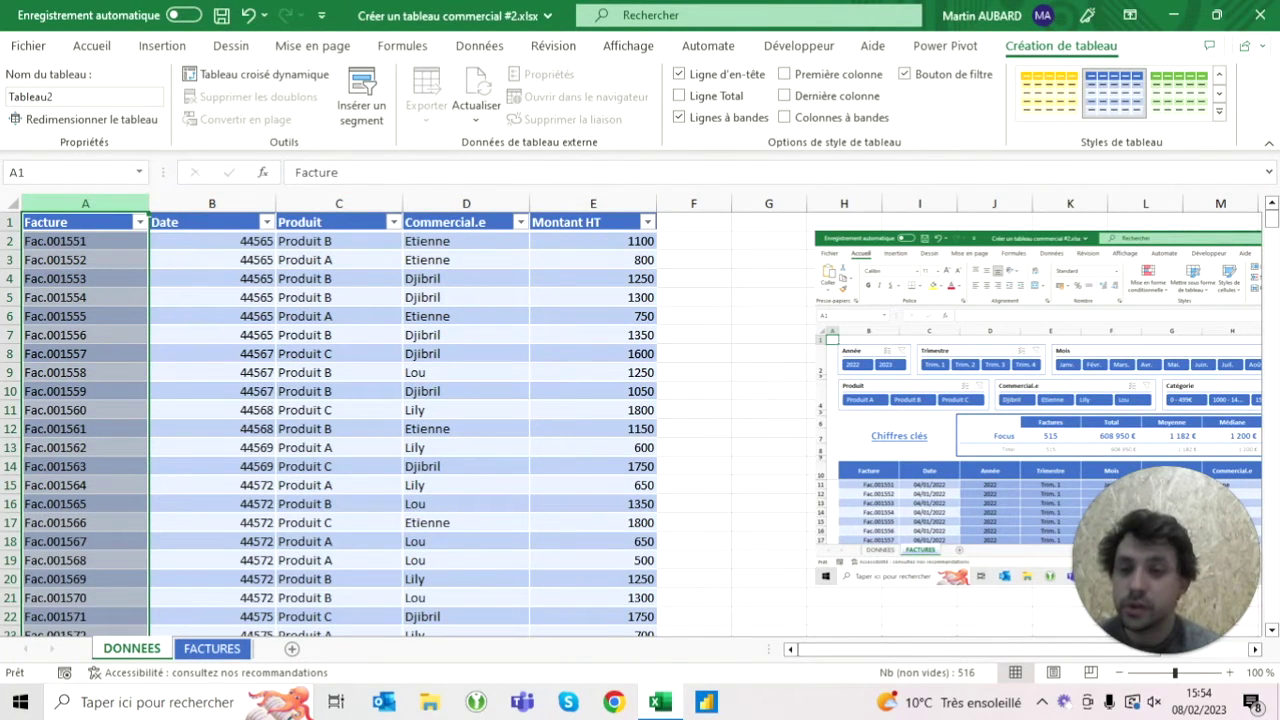
{"action": "key", "text": "ctrl+plus"}
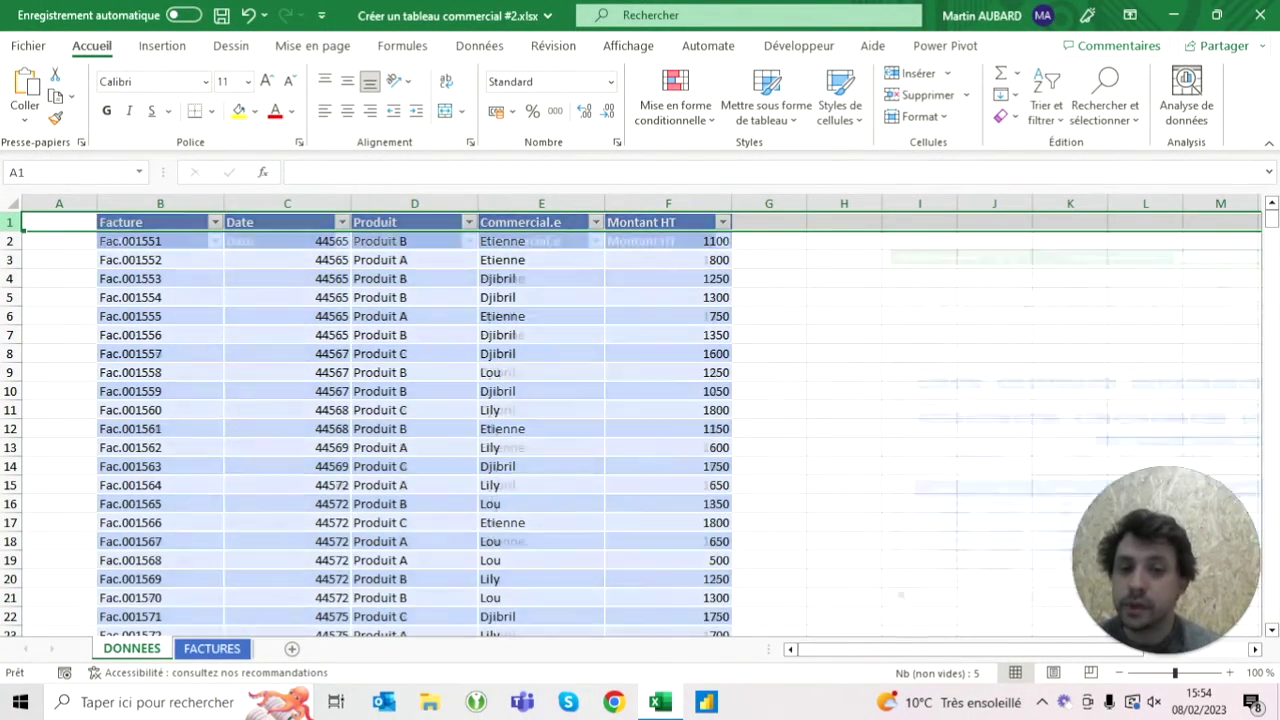
{"action": "key", "text": "ctrl+plus"}
{"action": "key", "text": "ctrl+plus"}
{"action": "key", "text": "ctrl+plus"}
{"action": "key", "text": "ctrl+plus"}
{"action": "key", "text": "ctrl+plus"}
{"action": "key", "text": "ctrl+plus"}
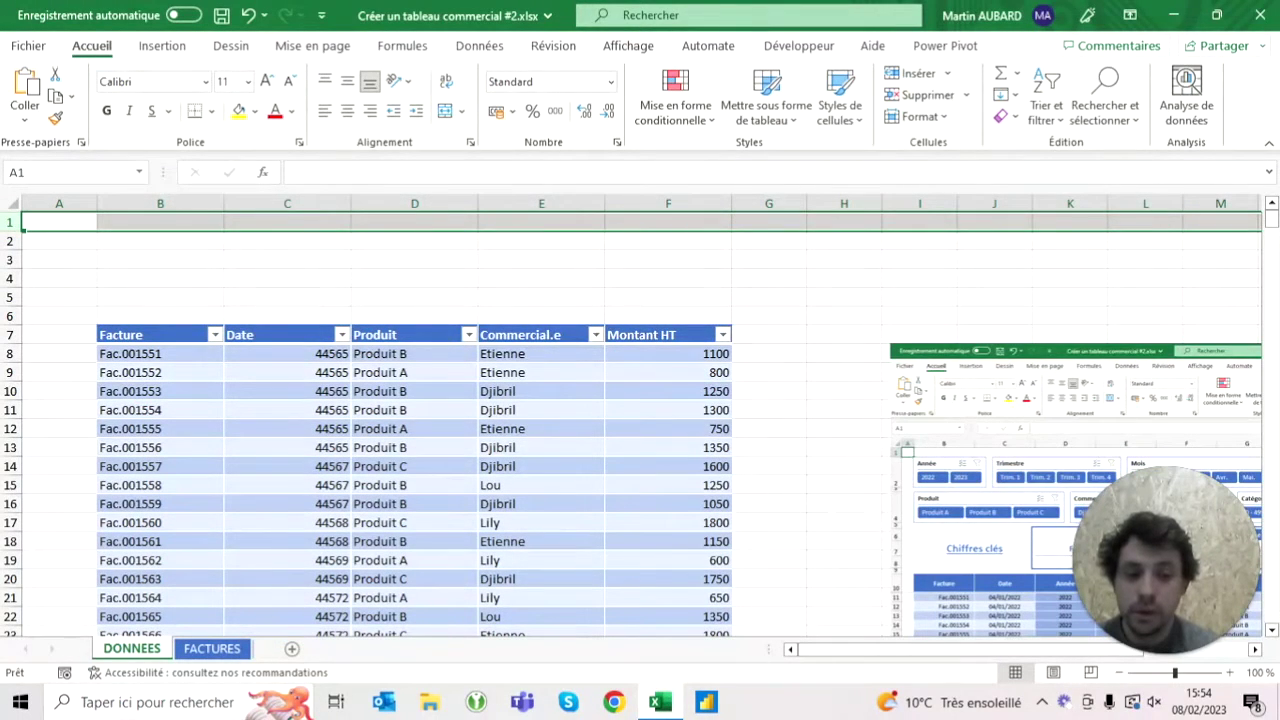
{"action": "left_click", "coordinate": [1000, 450]}
{"action": "left_click_drag", "start_coordinate": [1000, 450], "coordinate": [913, 318]}
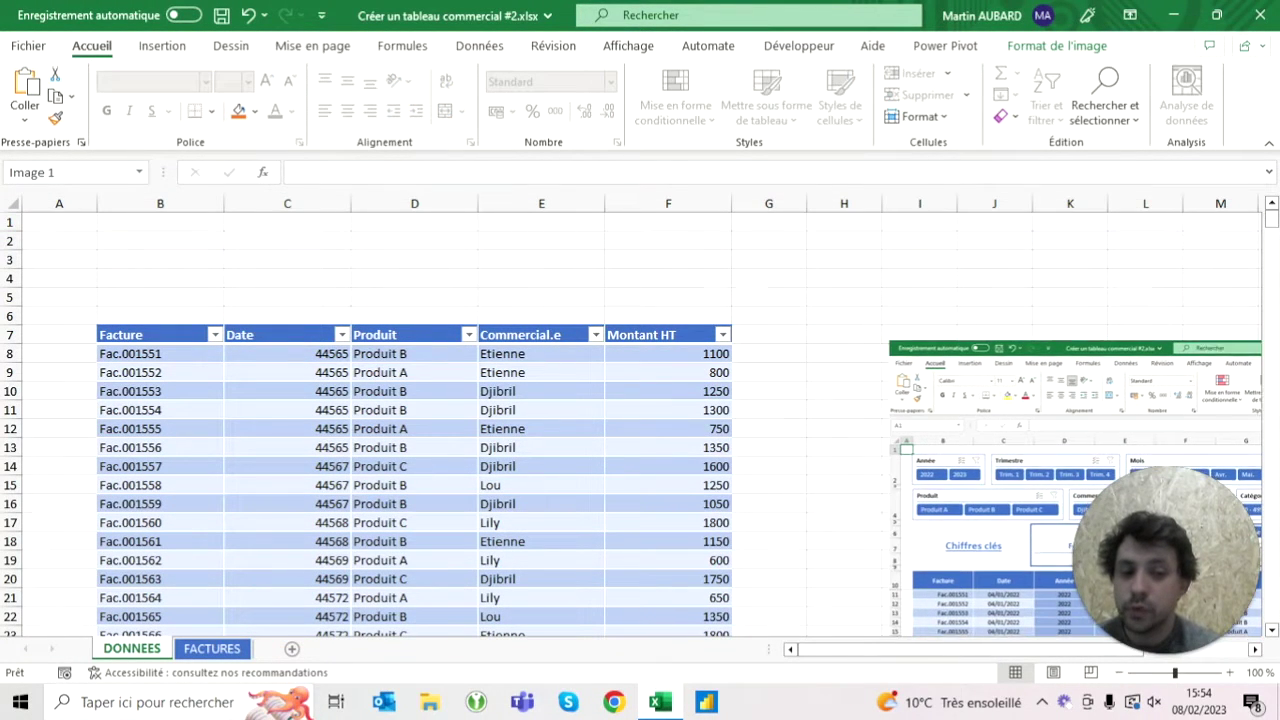
{"action": "left_click", "coordinate": [9, 334]}
{"action": "key", "text": "ctrl+plus"}
{"action": "key", "text": "ctrl+plus"}
{"action": "key", "text": "ctrl+plus"}
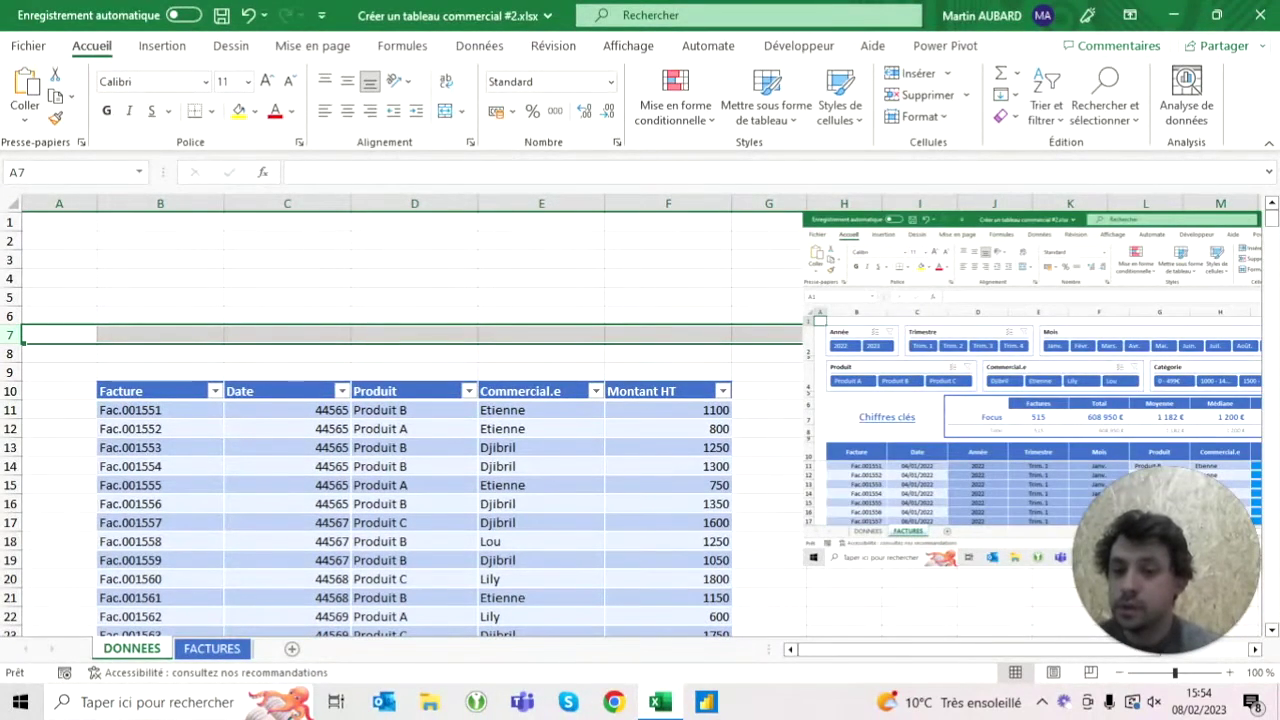
Step: Set the table's header row 10 height to 30
{"action": "left_click", "coordinate": [155, 391]}
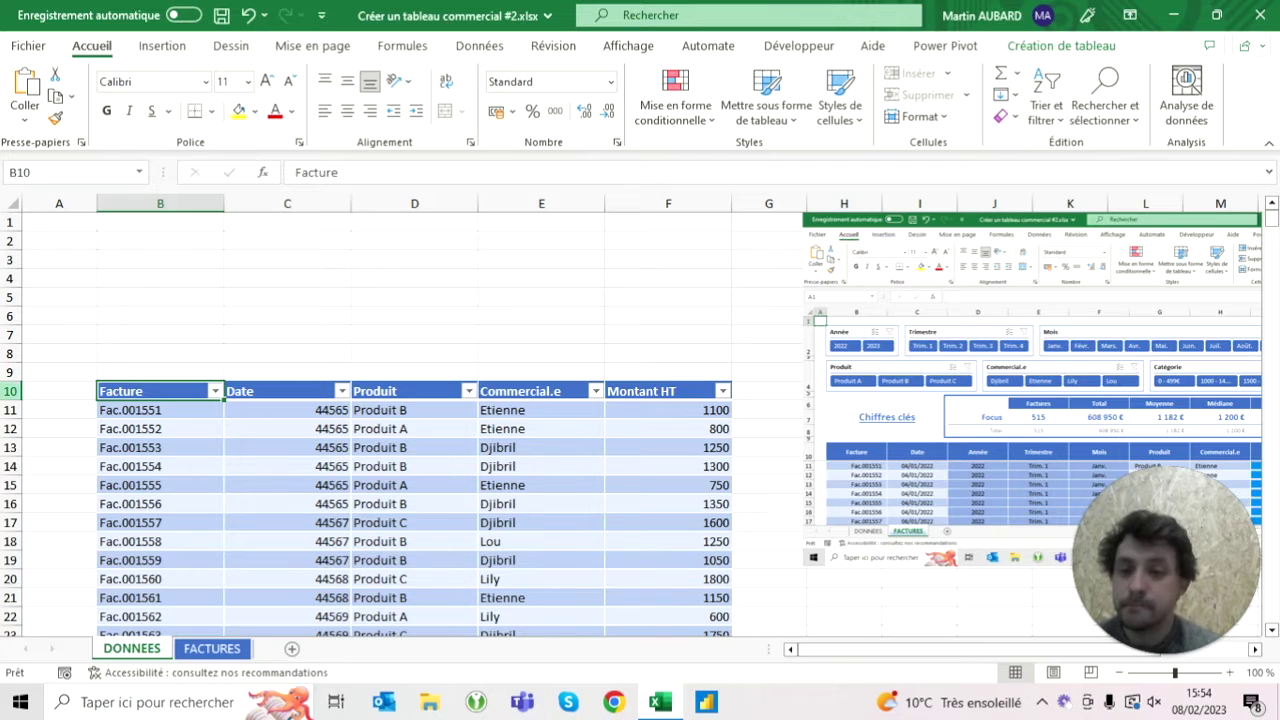
{"action": "left_click", "coordinate": [9, 391]}
{"action": "right_click", "coordinate": [9, 391]}
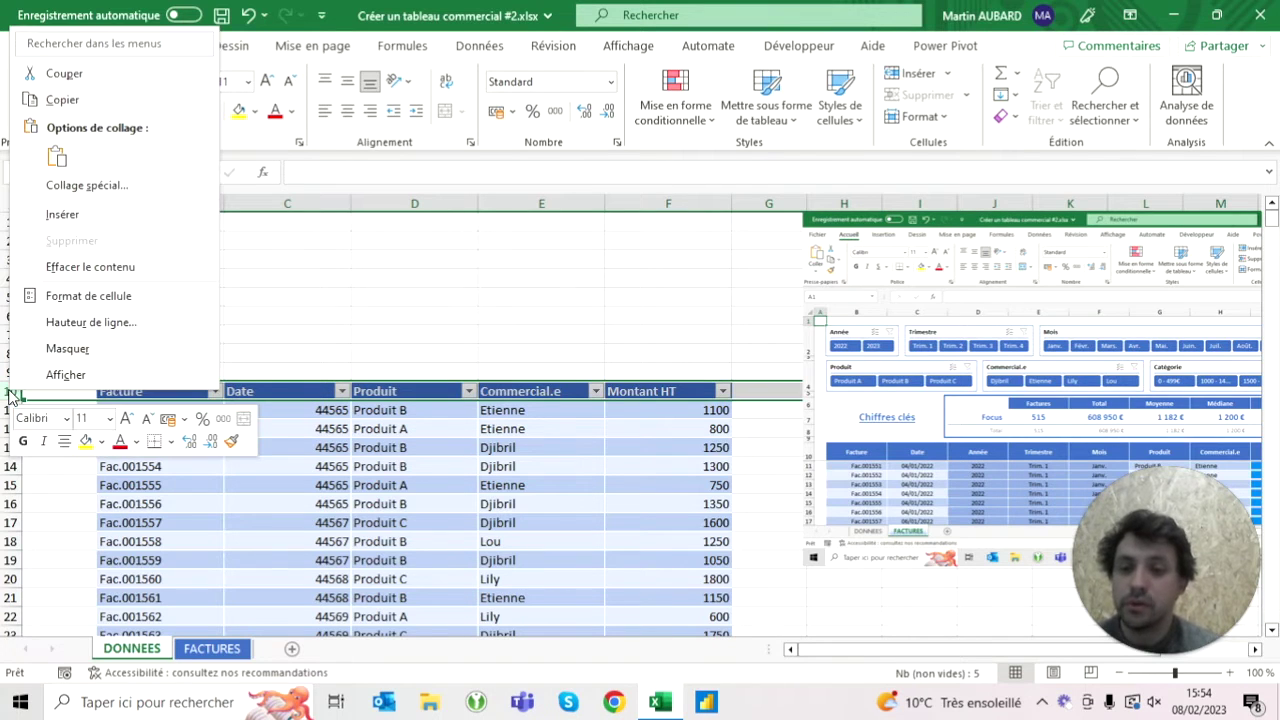
{"action": "left_click", "coordinate": [90, 322]}
{"action": "type", "text": "30"}
{"action": "key", "text": "Return"}
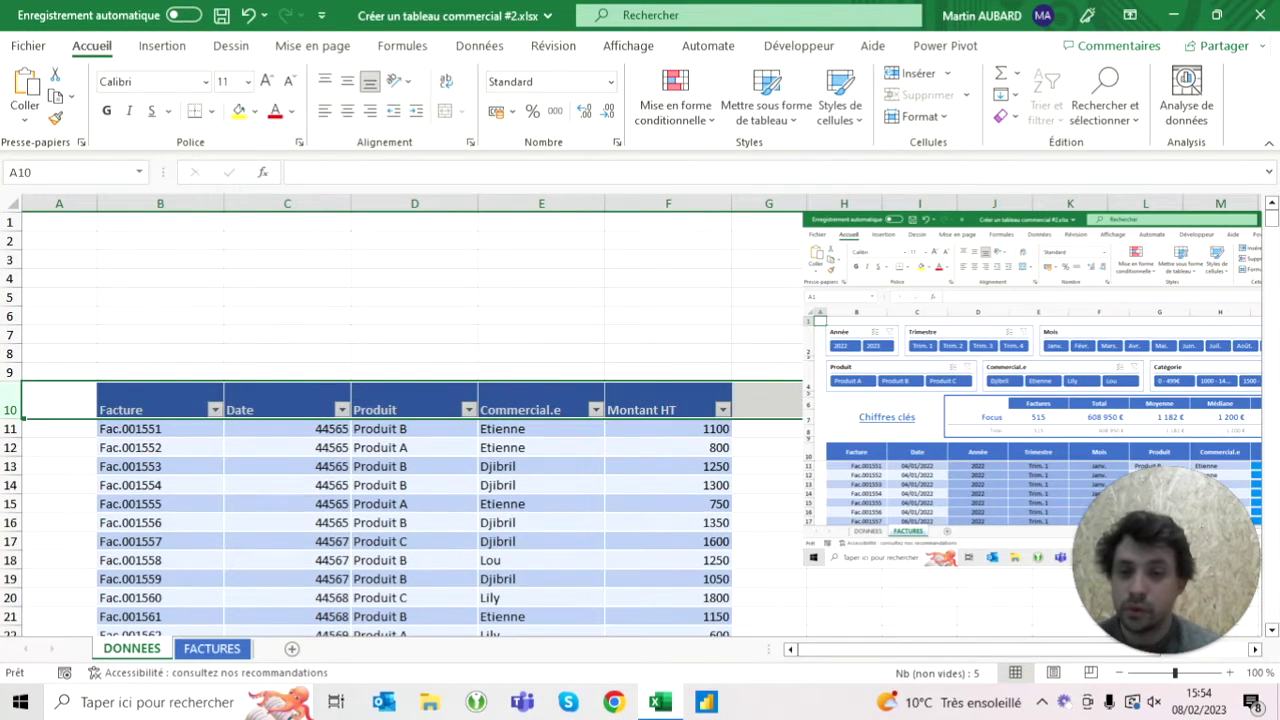
Step: Set the empty column A width to 3
{"action": "left_click", "coordinate": [59, 203]}
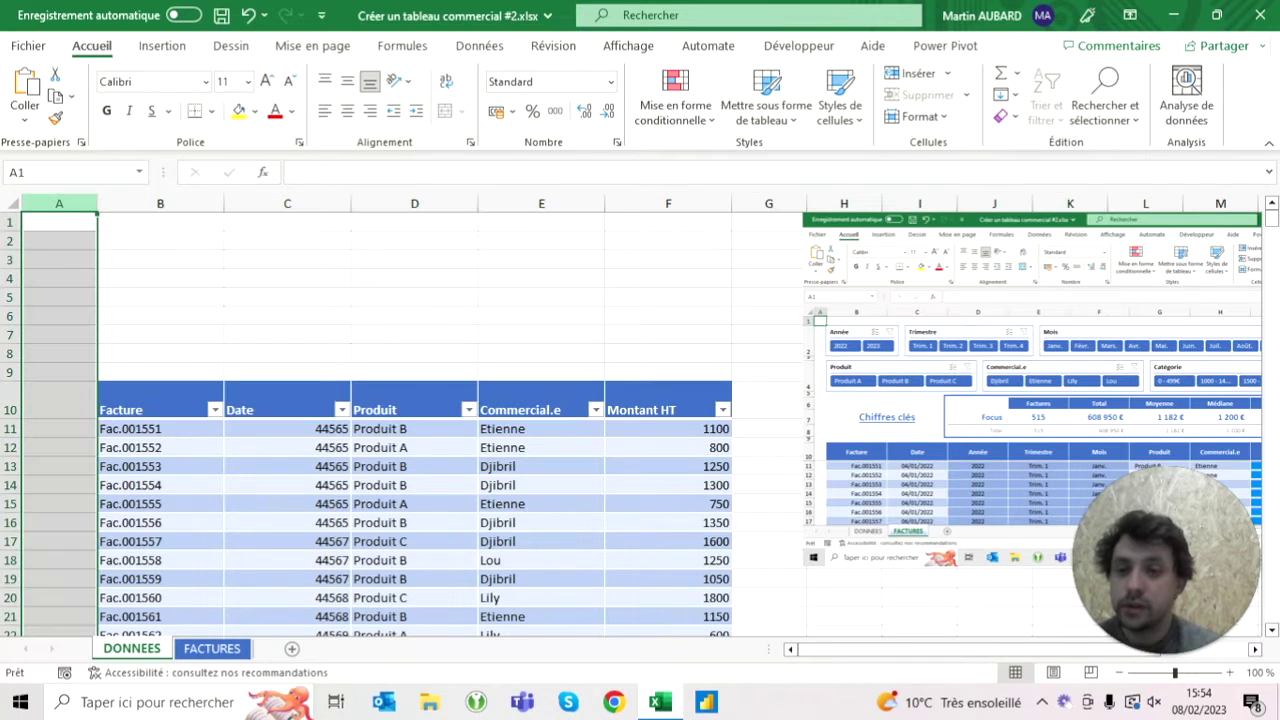
{"action": "right_click", "coordinate": [59, 204]}
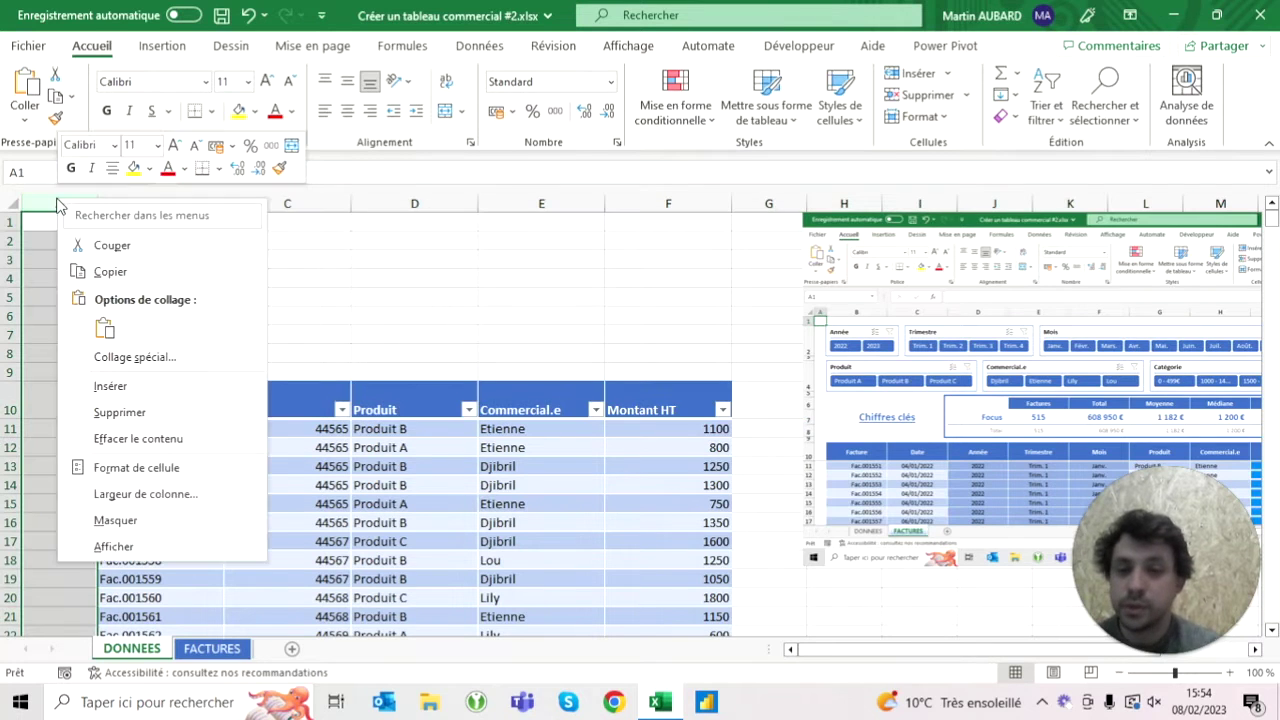
{"action": "left_click", "coordinate": [131, 494]}
{"action": "type", "text": "3"}
{"action": "key", "text": "Return"}
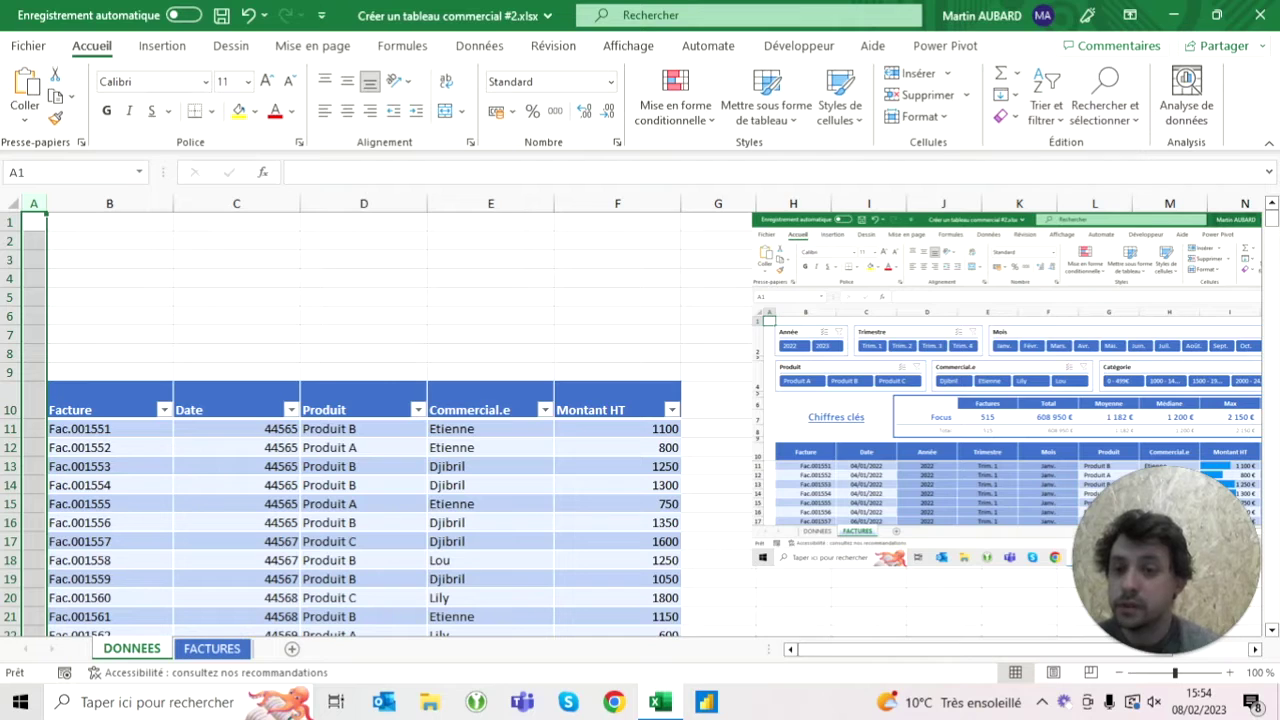
Step: Recheck the header row height and keep column A width at 3
{"action": "left_click", "coordinate": [110, 279]}
{"action": "left_click", "coordinate": [10, 410]}
{"action": "right_click", "coordinate": [12, 410]}
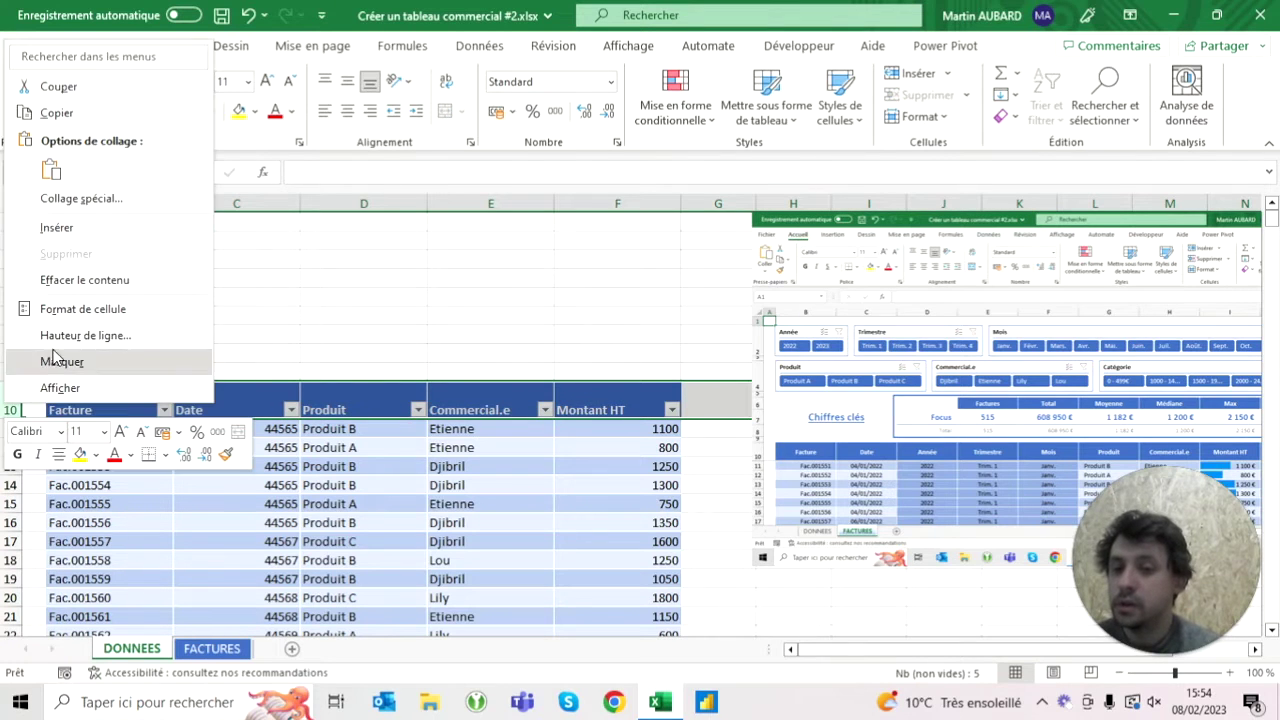
{"action": "left_click", "coordinate": [66, 336]}
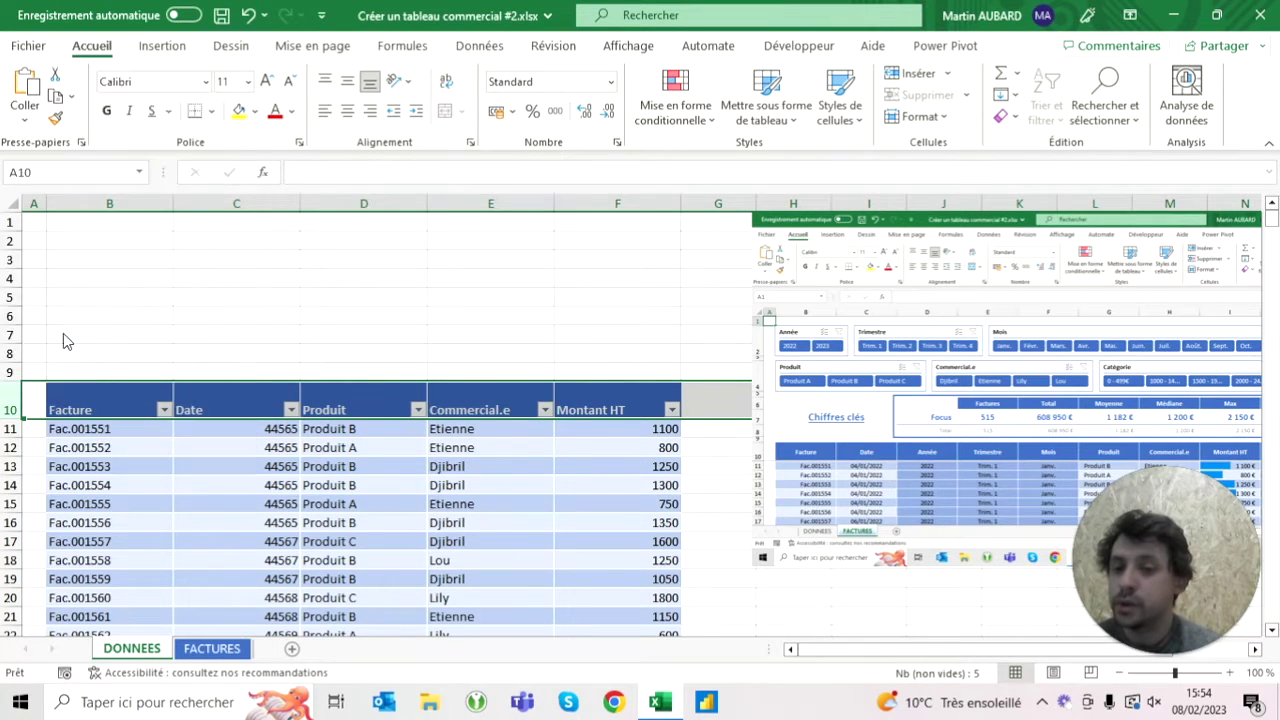
{"action": "left_click", "coordinate": [57, 374]}
{"action": "right_click", "coordinate": [37, 210]}
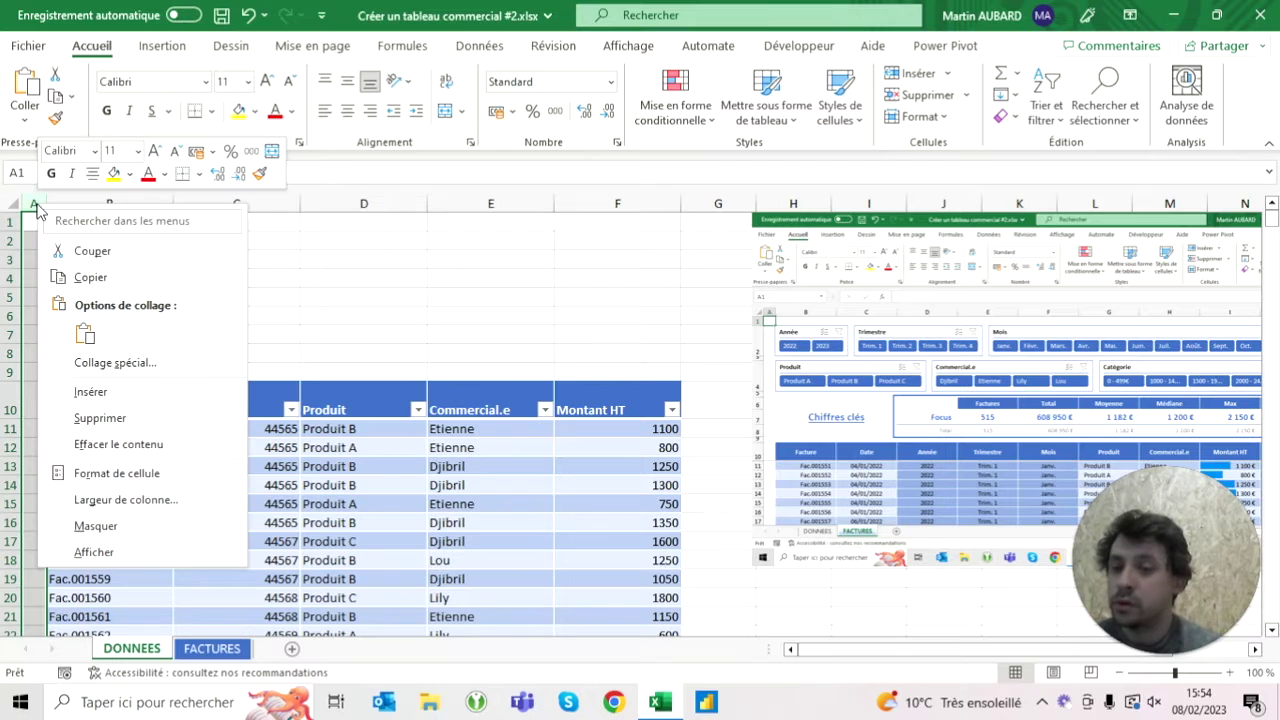
{"action": "left_click", "coordinate": [166, 505]}
{"action": "left_click", "coordinate": [141, 544]}
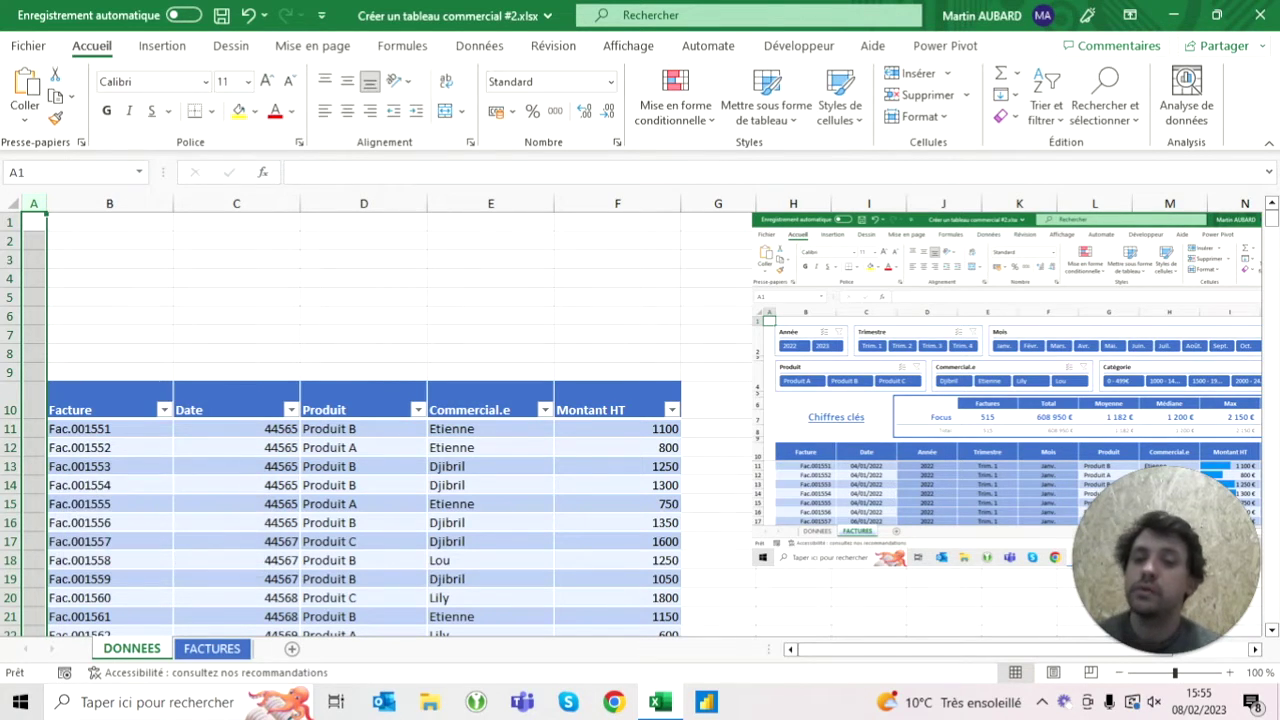
{"action": "left_click", "coordinate": [236, 297]}
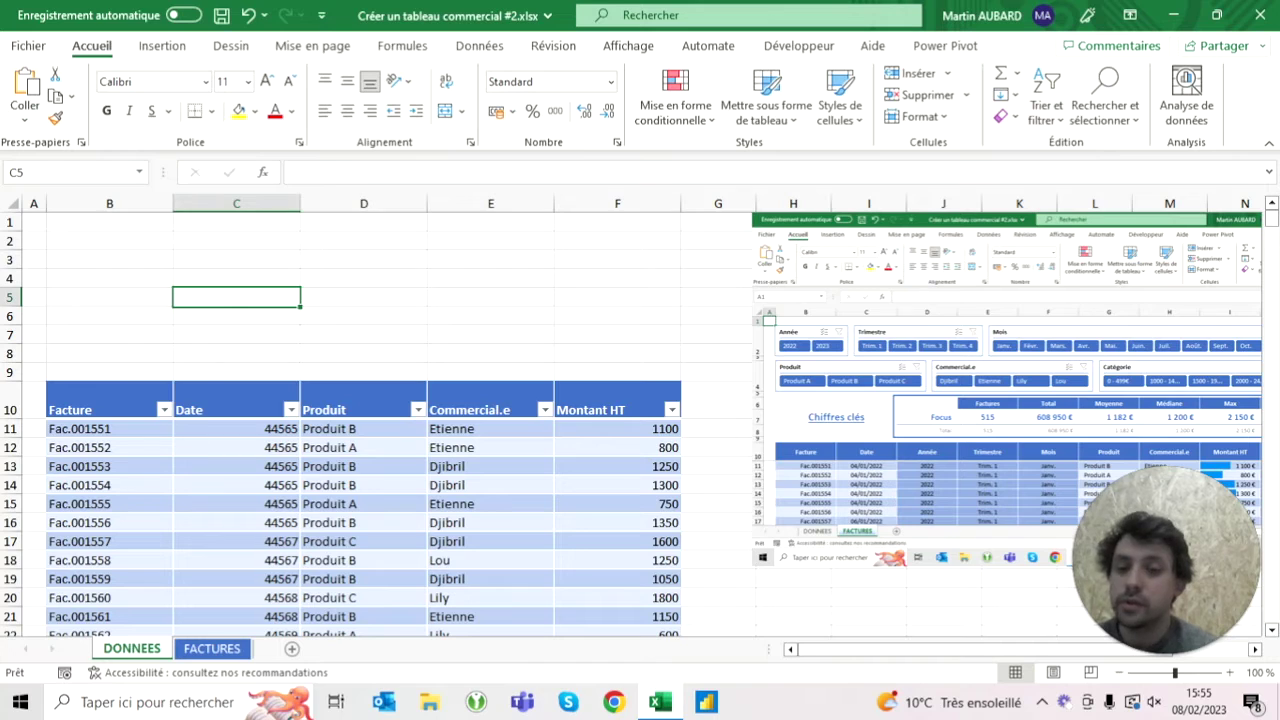
{"action": "left_click", "coordinate": [100, 405]}
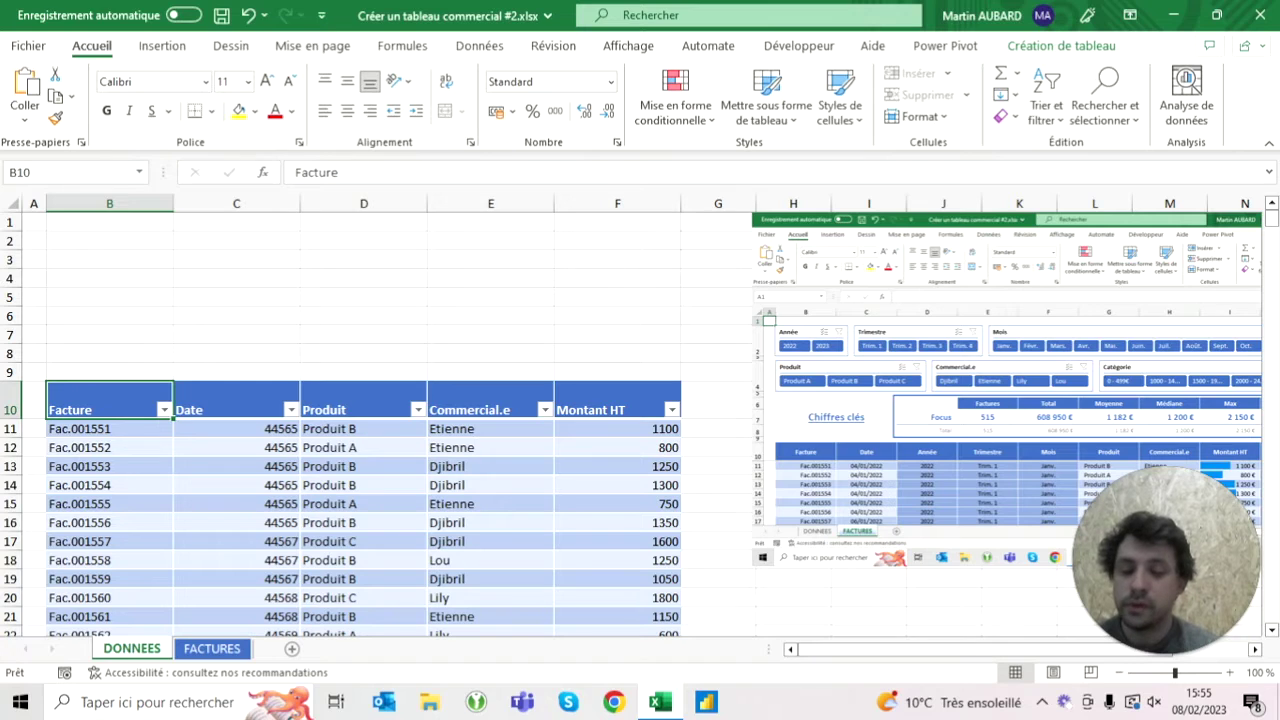
Step: Centre the table header titles horizontally and vertically
{"action": "key", "text": "ctrl+shift+Right"}
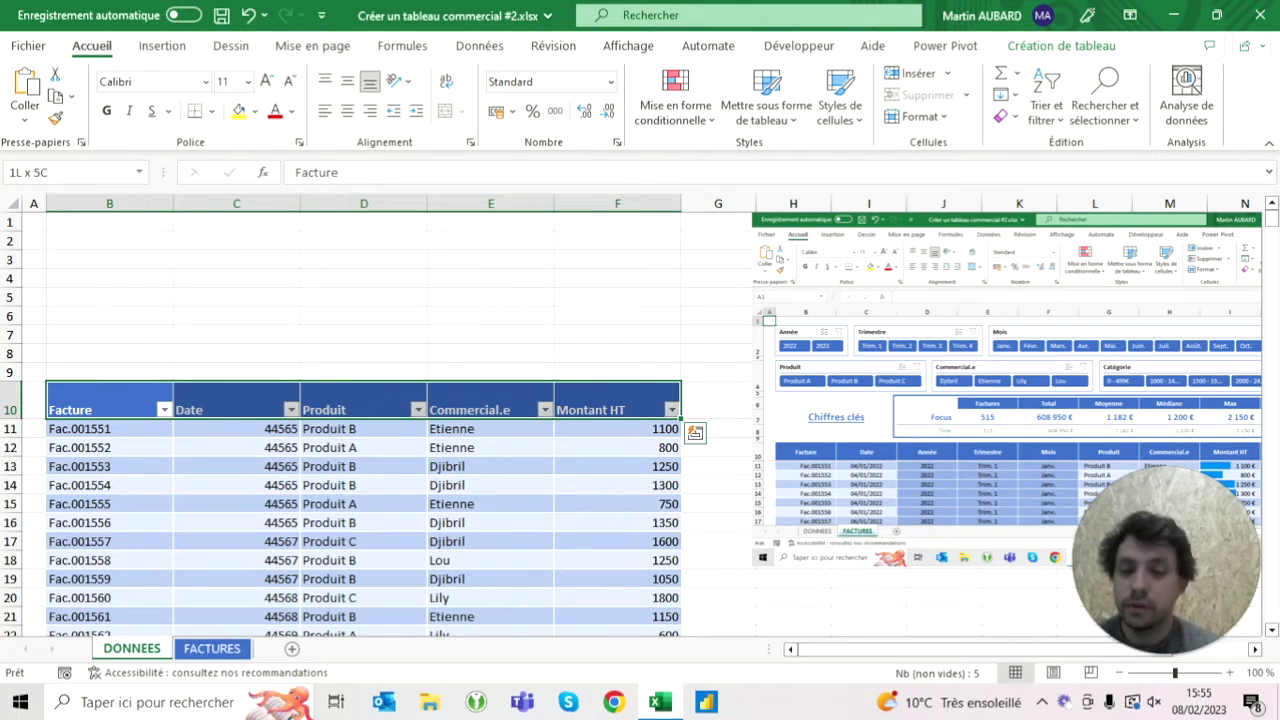
{"action": "left_click", "coordinate": [347, 110]}
{"action": "left_click", "coordinate": [347, 81]}
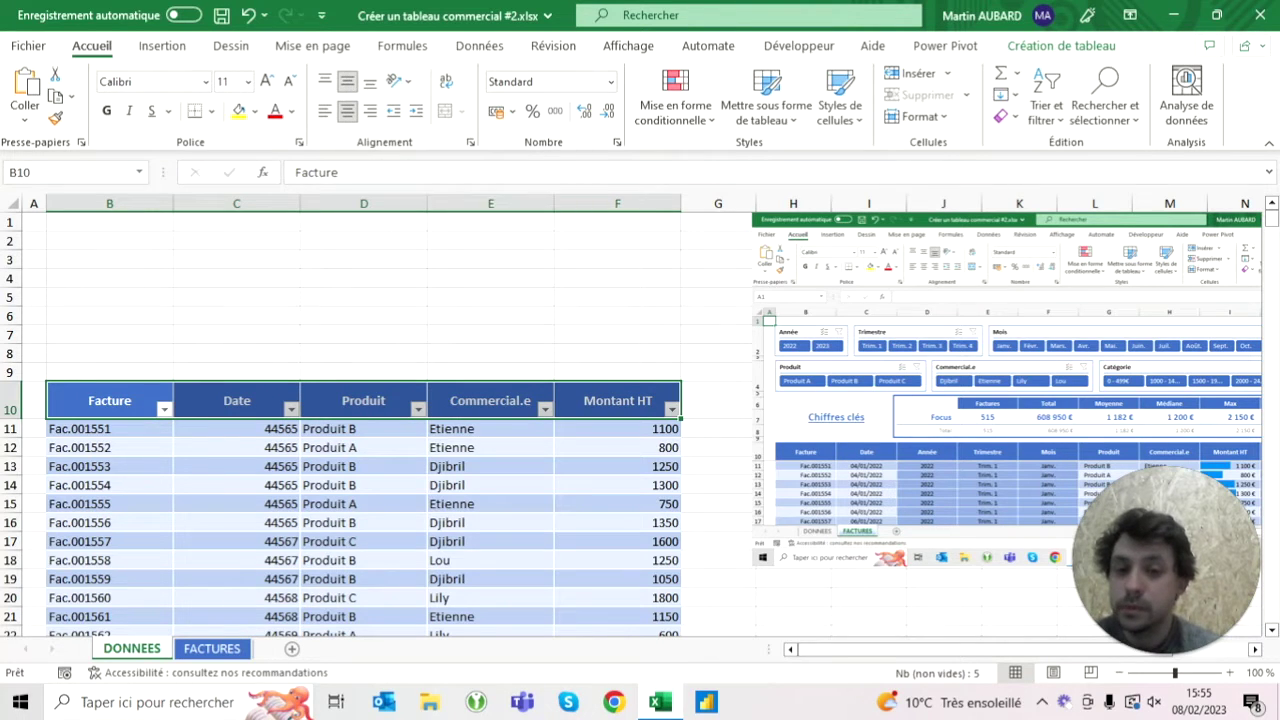
{"action": "left_click", "coordinate": [363, 240]}
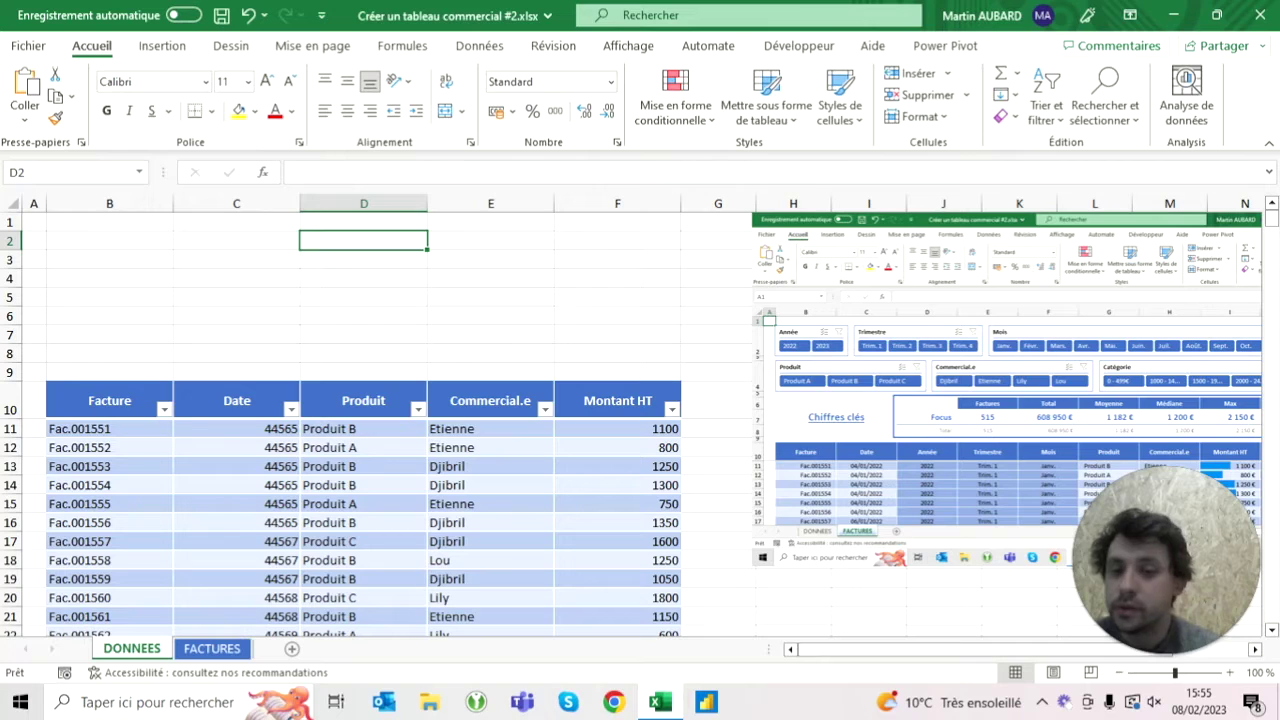
Step: Right-align and indent all invoice numbers in the Facture column
{"action": "left_click", "coordinate": [109, 428]}
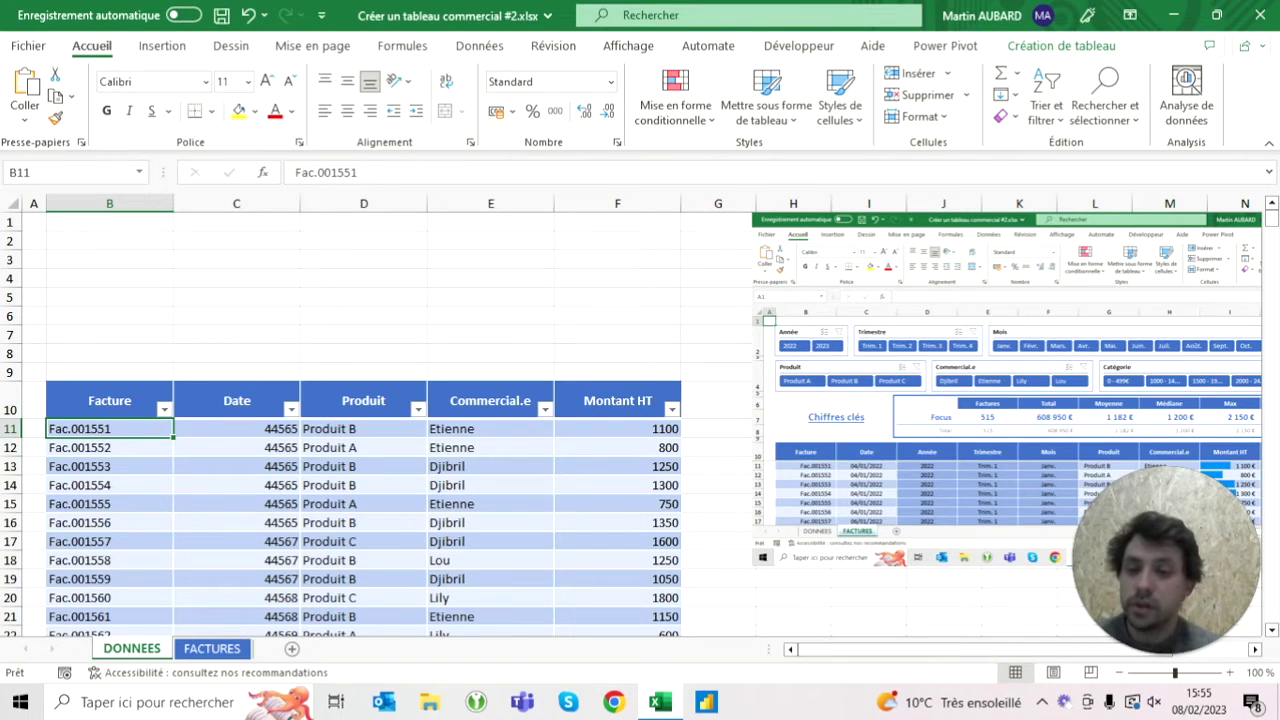
{"action": "key", "text": "ctrl+shift+Down"}
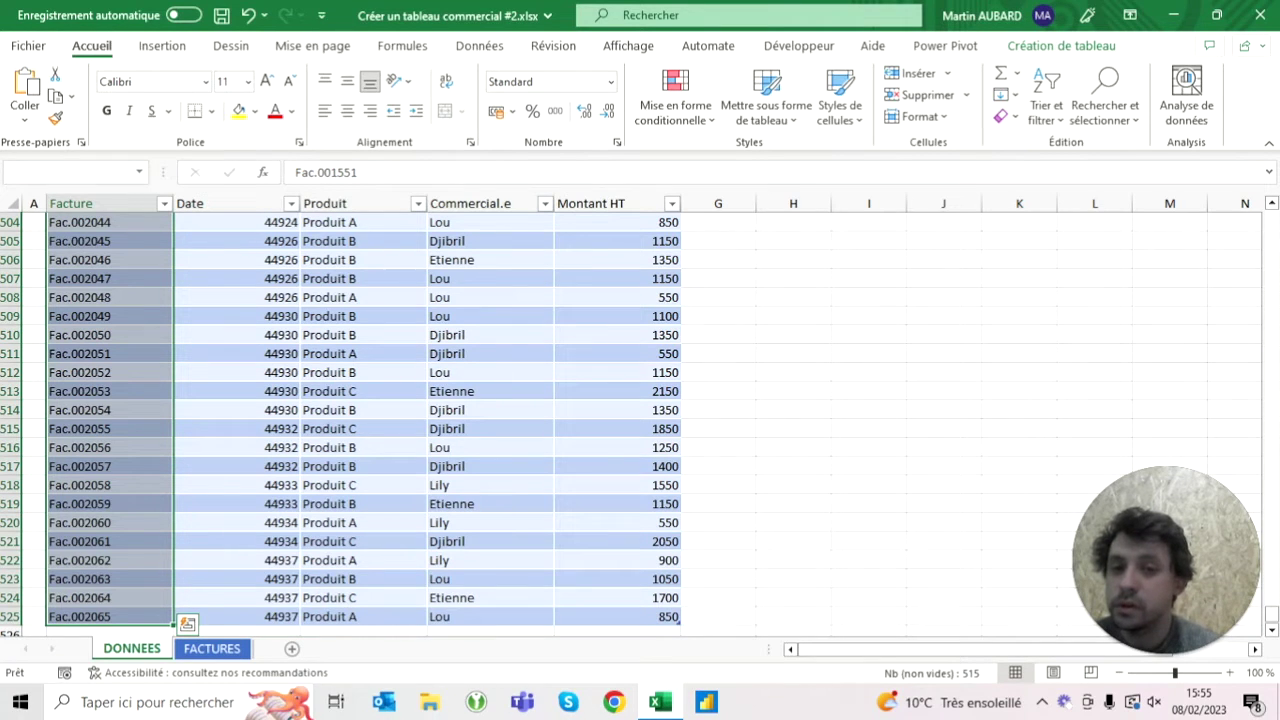
{"action": "left_click", "coordinate": [370, 111]}
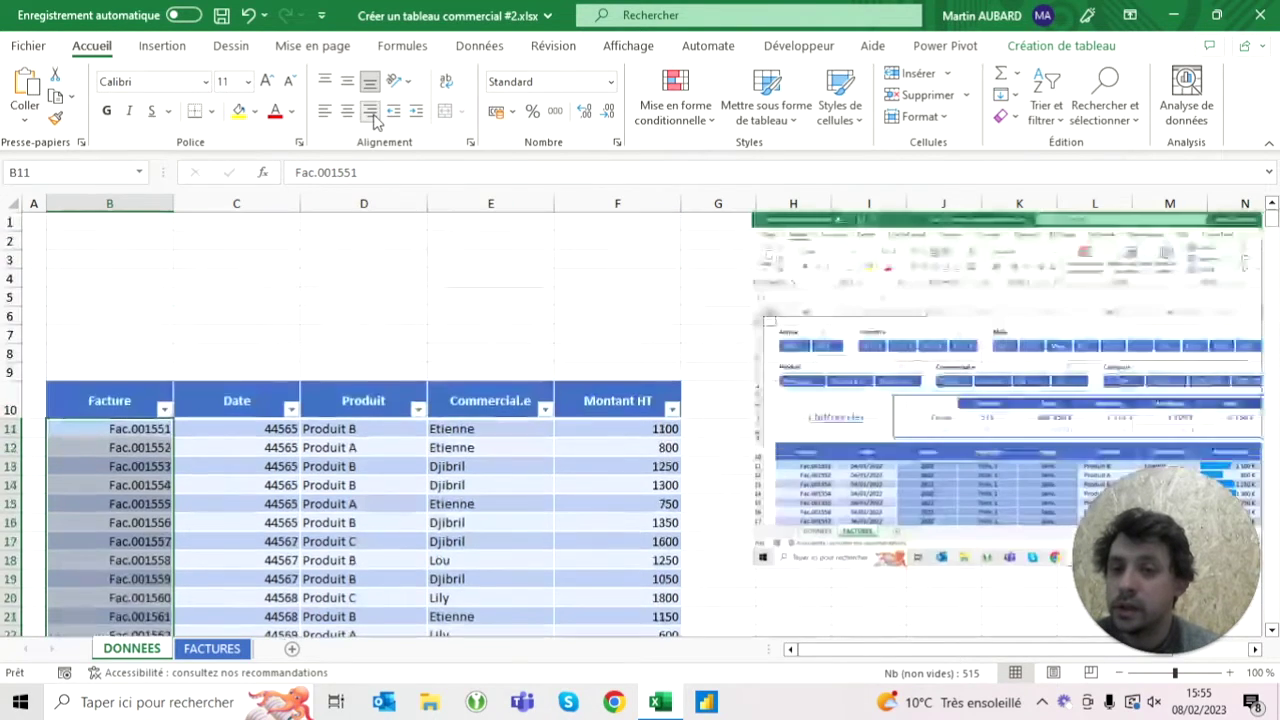
{"action": "left_click", "coordinate": [416, 113]}
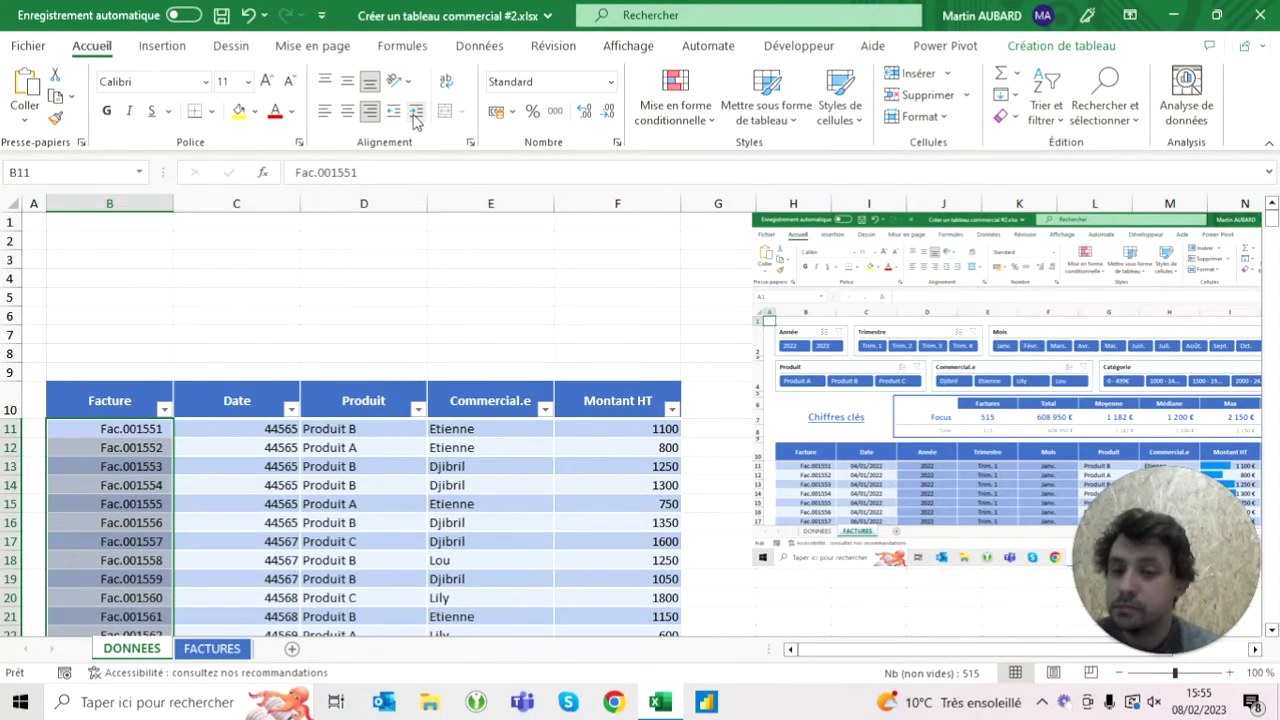
Step: Indent the Produit and Commercial.e values, then select the whole Date column
{"action": "key", "text": "Right"}
{"action": "key", "text": "Right"}
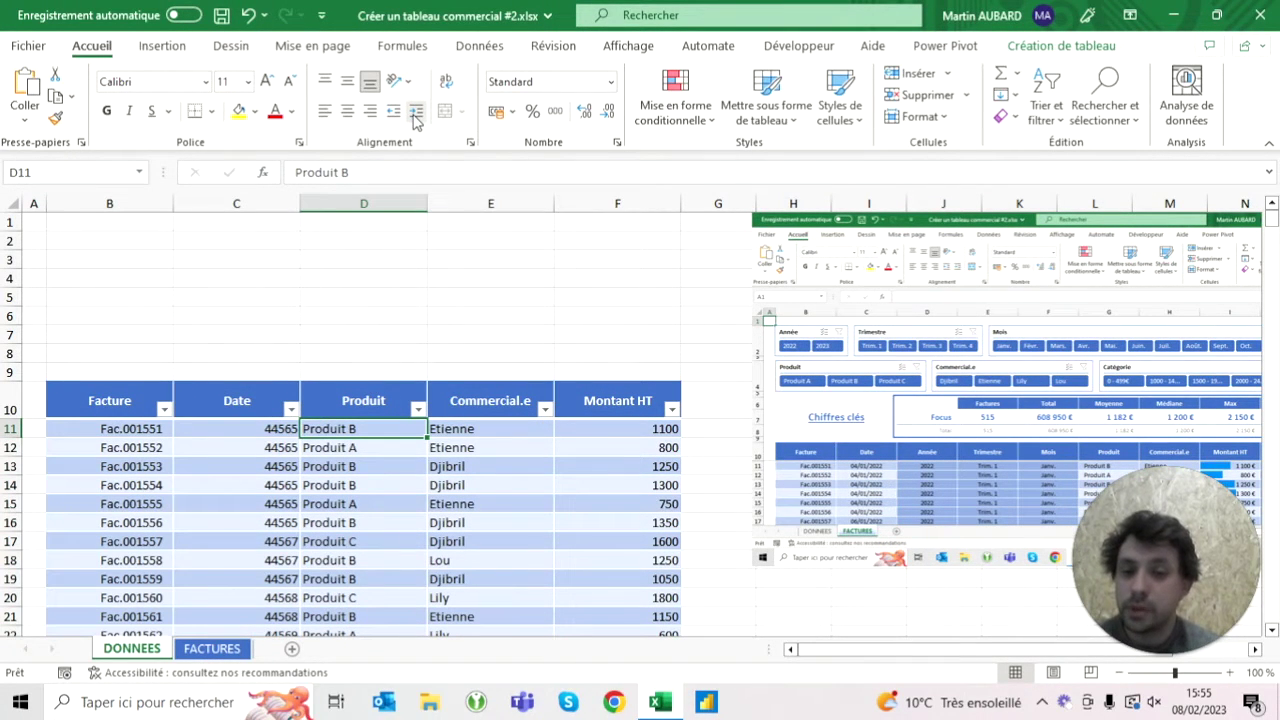
{"action": "key", "text": "shift+Right"}
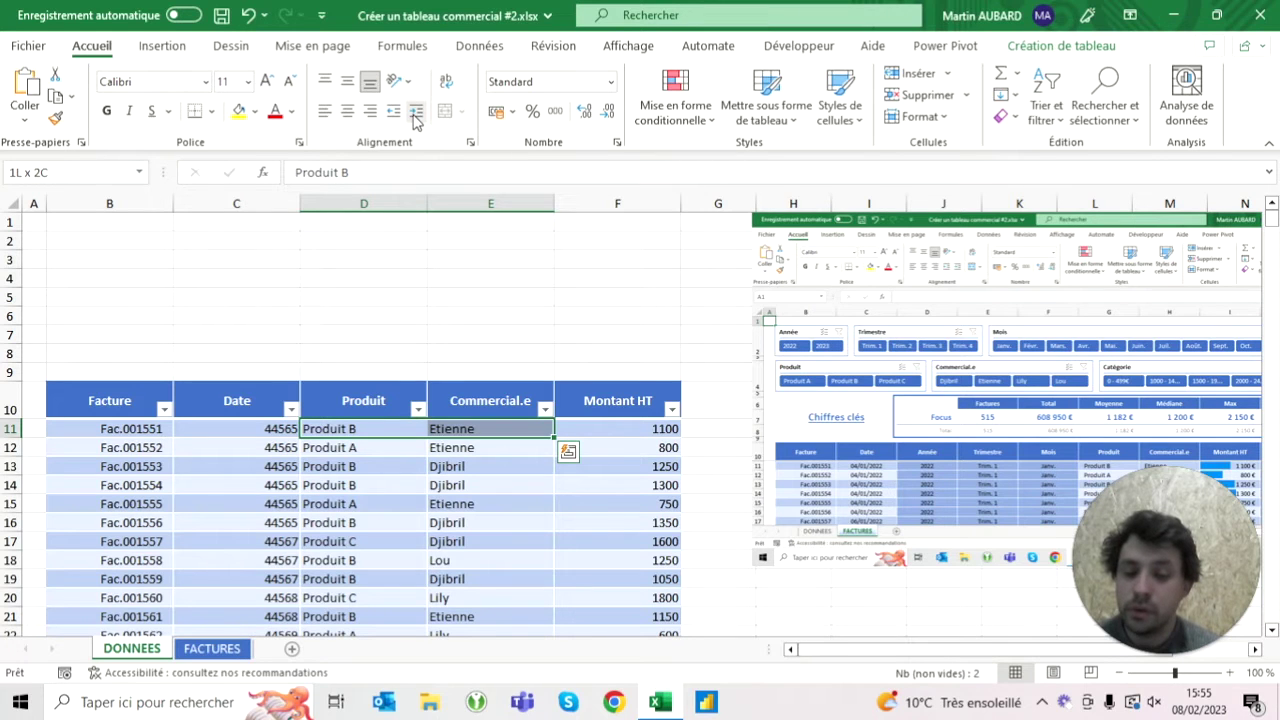
{"action": "key", "text": "ctrl+shift+Down"}
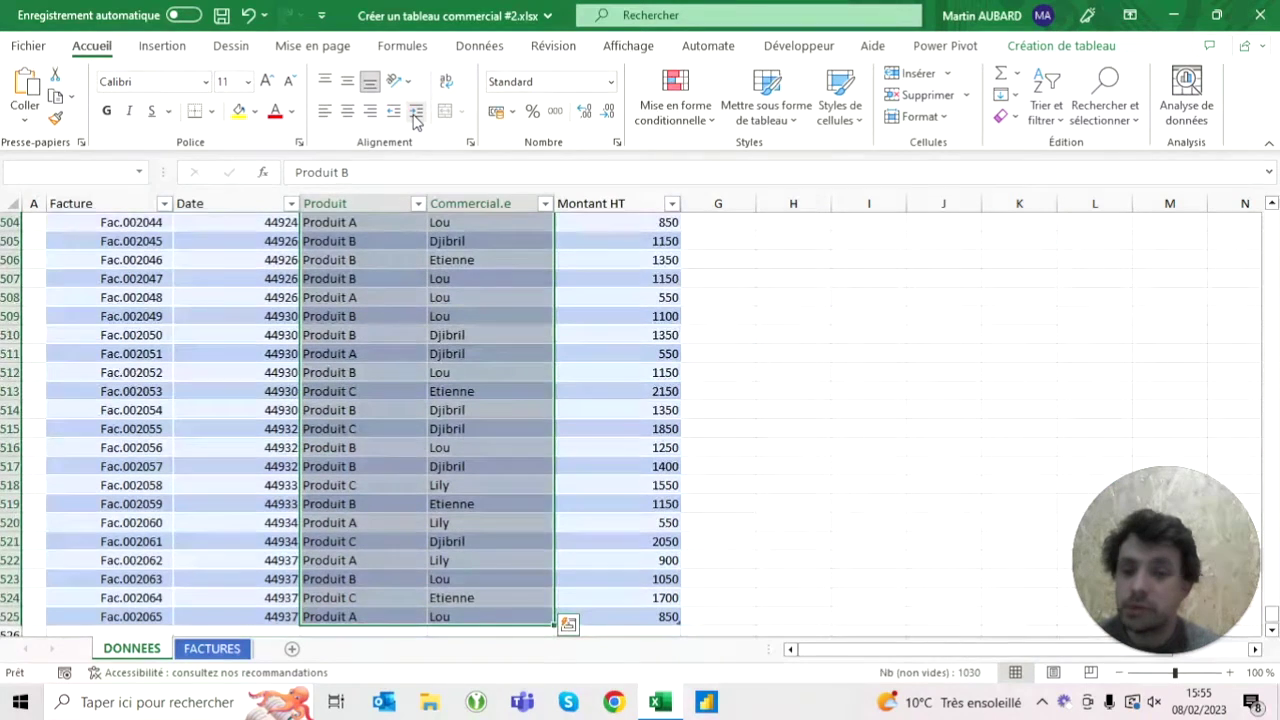
{"action": "key", "text": "ctrl+BackSpace"}
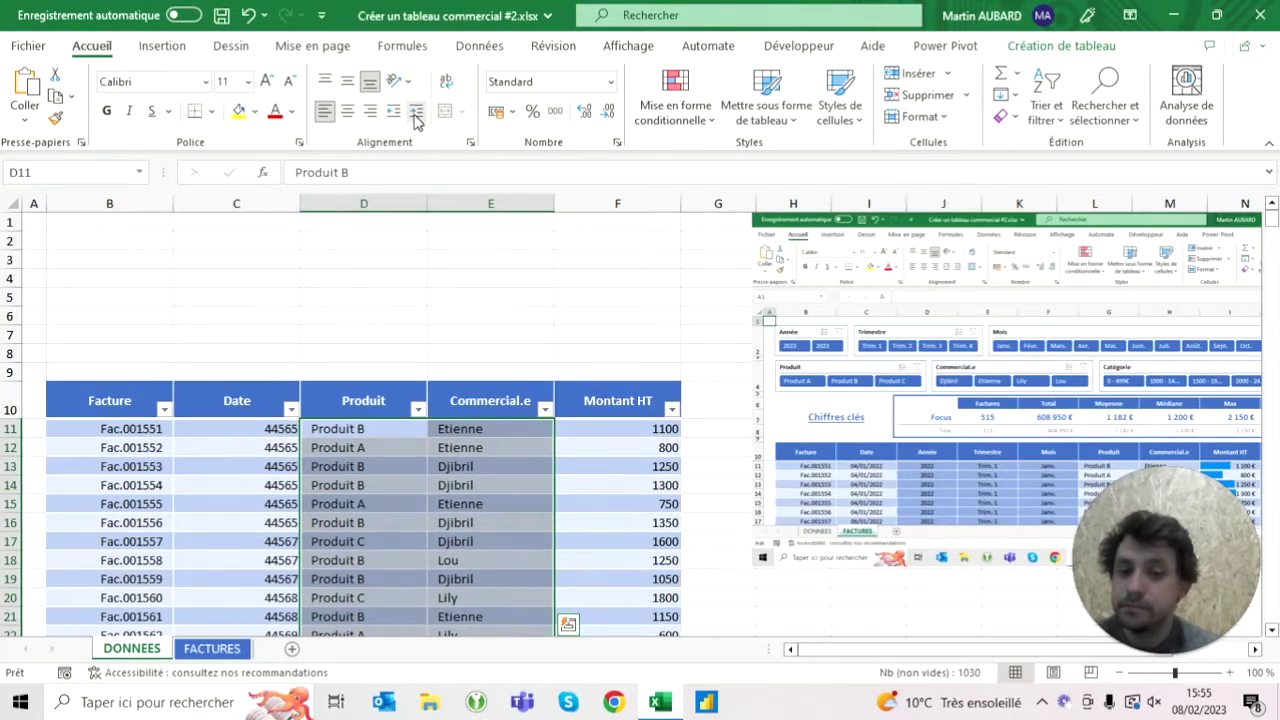
{"action": "key", "text": "shift+Left"}
{"action": "key", "text": "ctrl+shift+Up"}
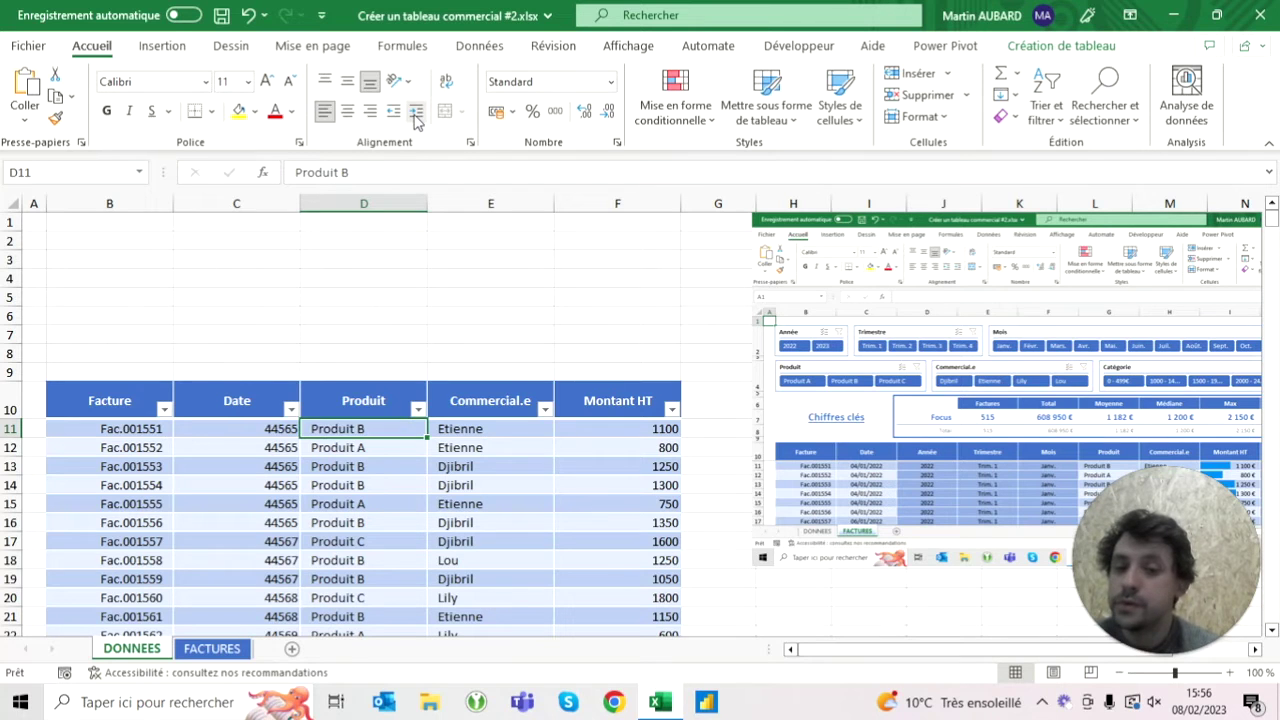
{"action": "key", "text": "Left"}
{"action": "key", "text": "ctrl+shift+Down"}
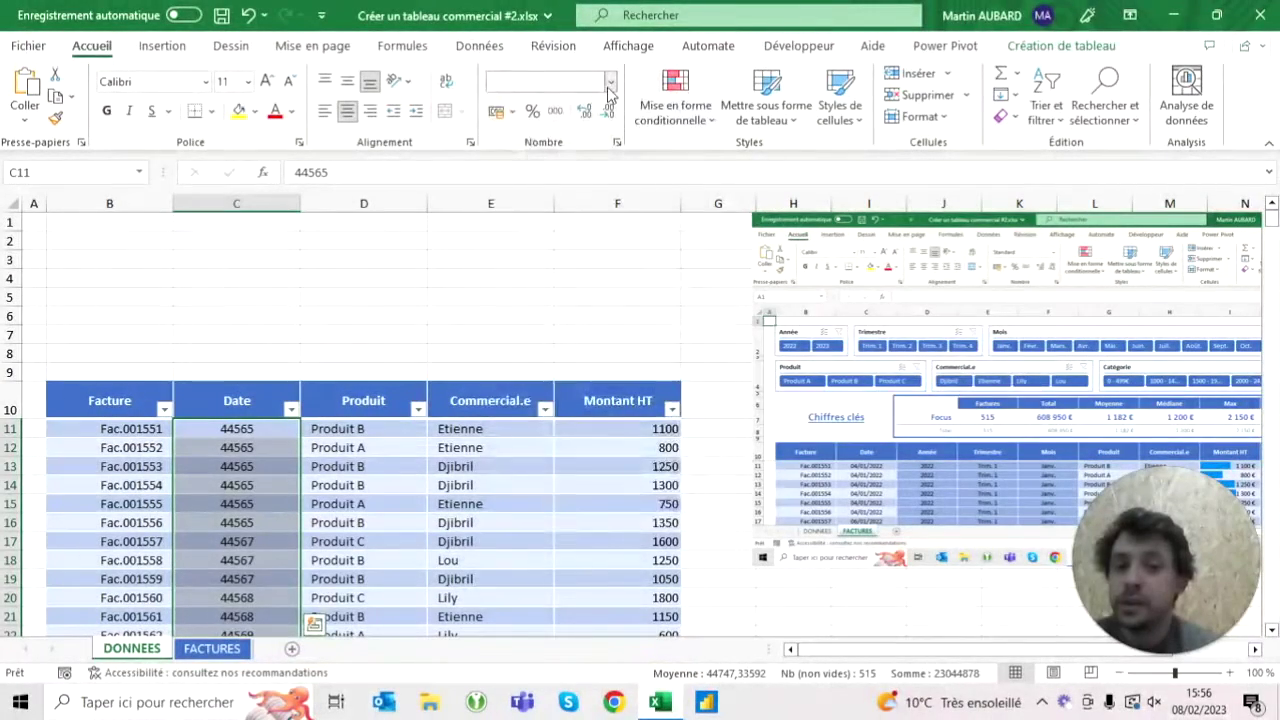
Step: Show the Date column as short dates (Date courte)
{"action": "left_click", "coordinate": [609, 84]}
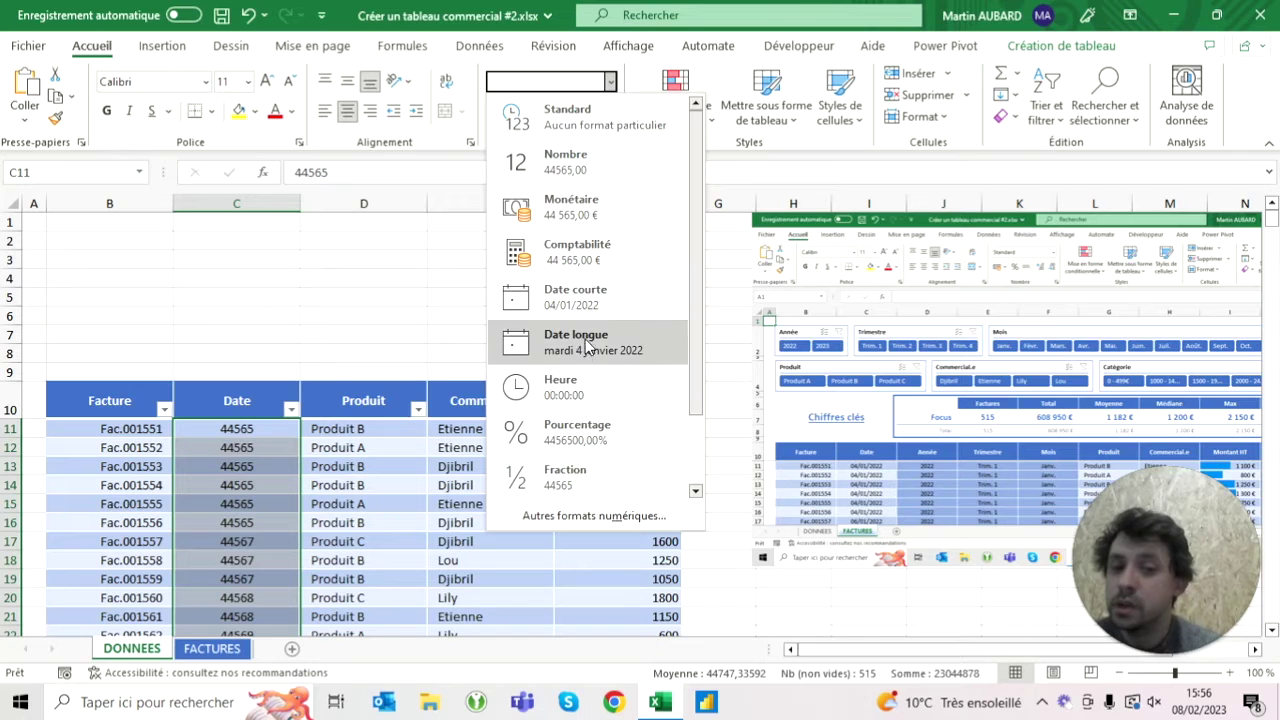
{"action": "left_click", "coordinate": [580, 297]}
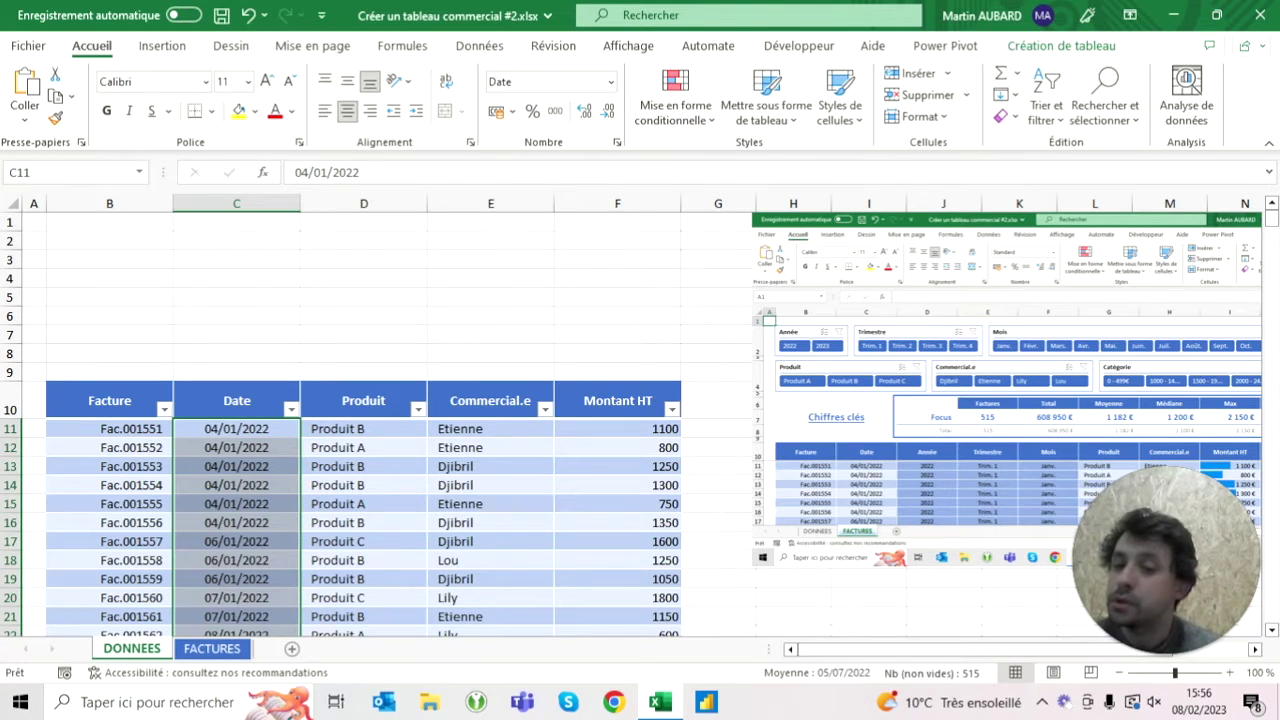
{"action": "left_click", "coordinate": [617, 400]}
{"action": "left_click", "coordinate": [617, 428]}
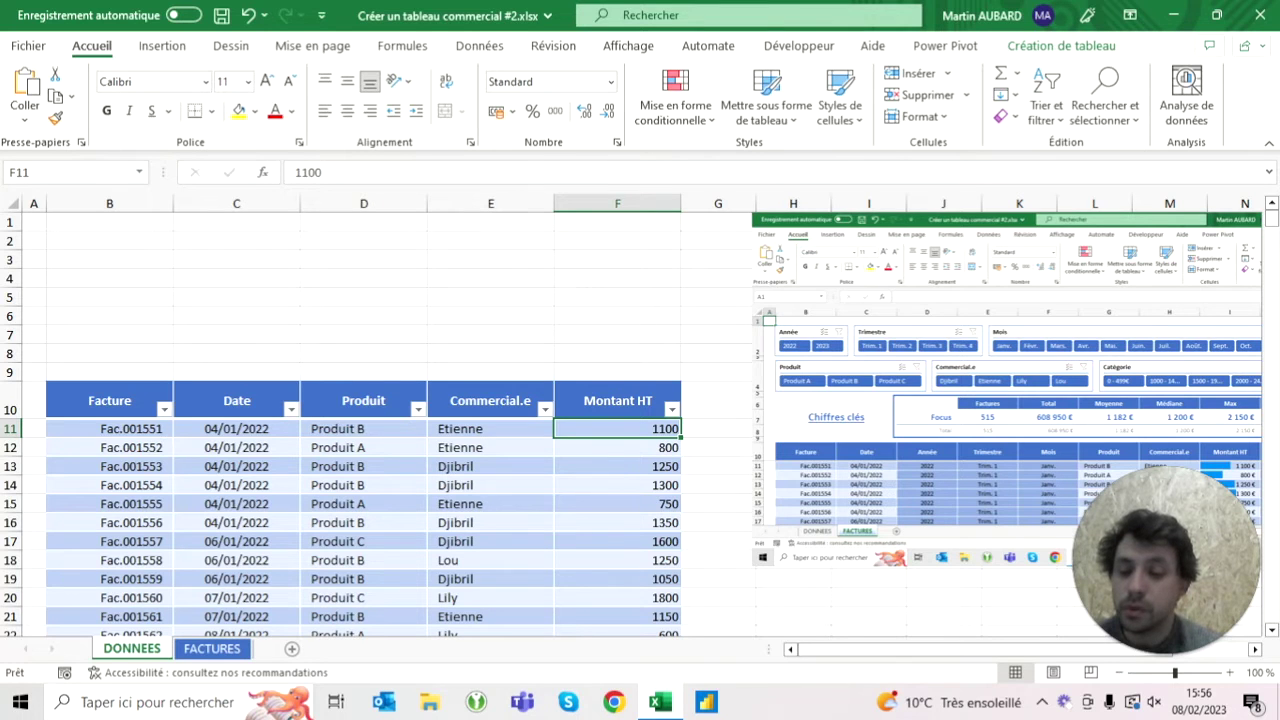
Step: Format all Montant HT amounts as right-aligned euro currency with no decimals
{"action": "key", "text": "ctrl+shift+Down"}
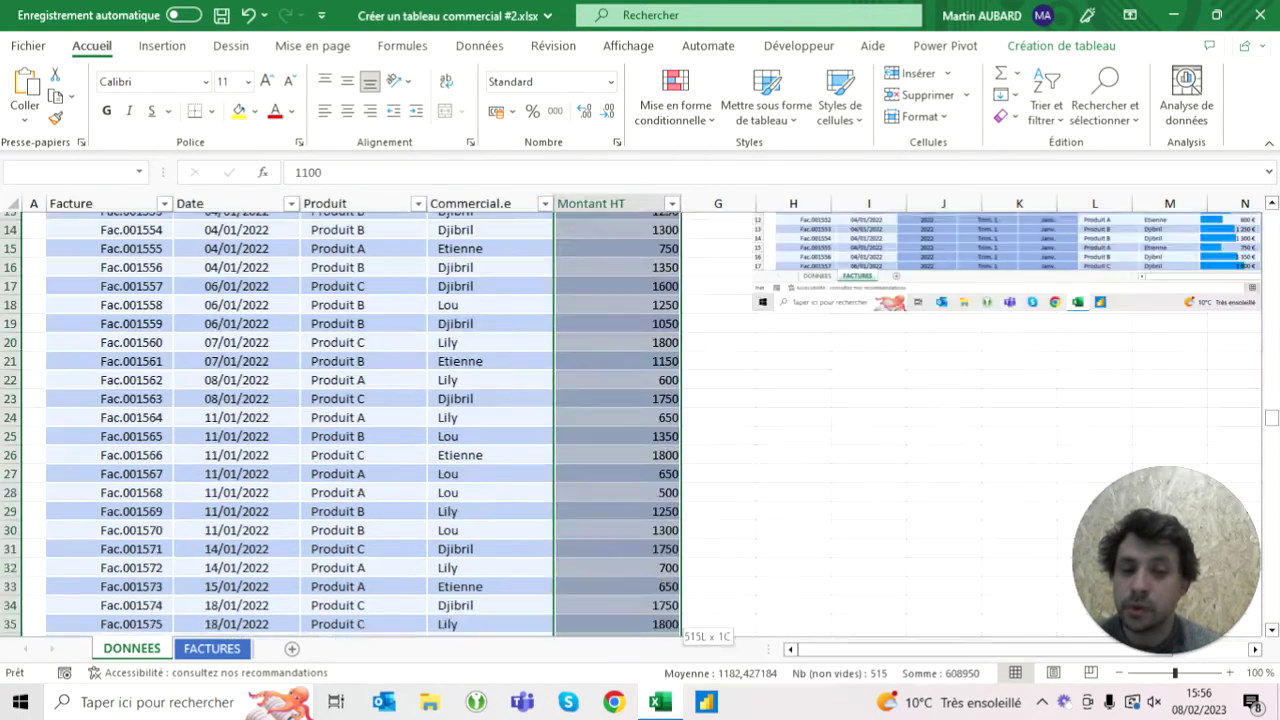
{"action": "left_click", "coordinate": [610, 81]}
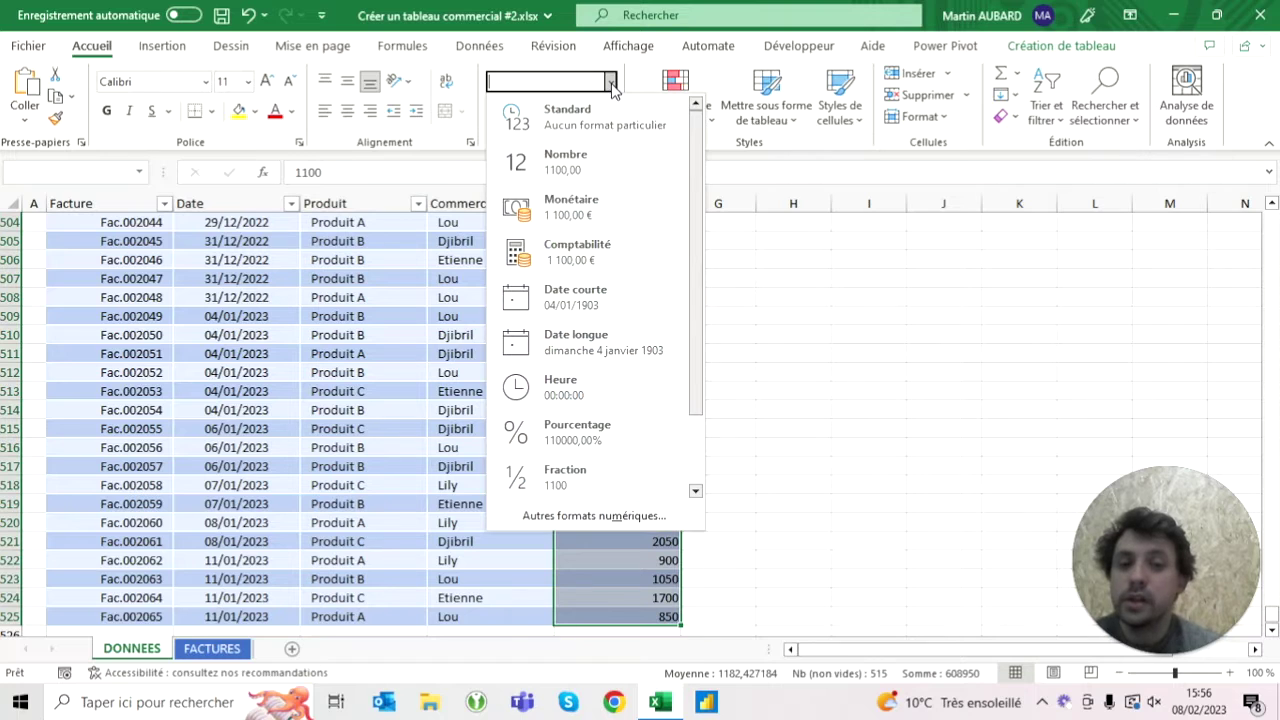
{"action": "left_click", "coordinate": [594, 216]}
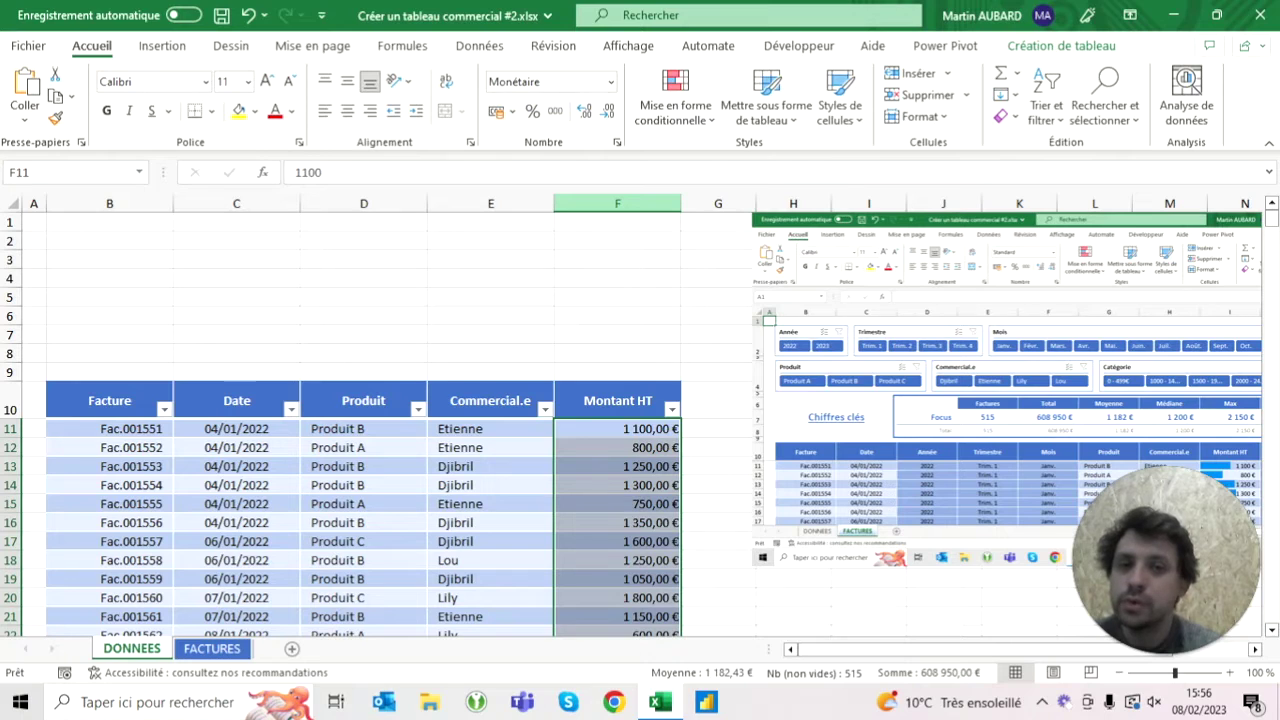
{"action": "left_click", "coordinate": [610, 114]}
{"action": "left_click", "coordinate": [610, 114]}
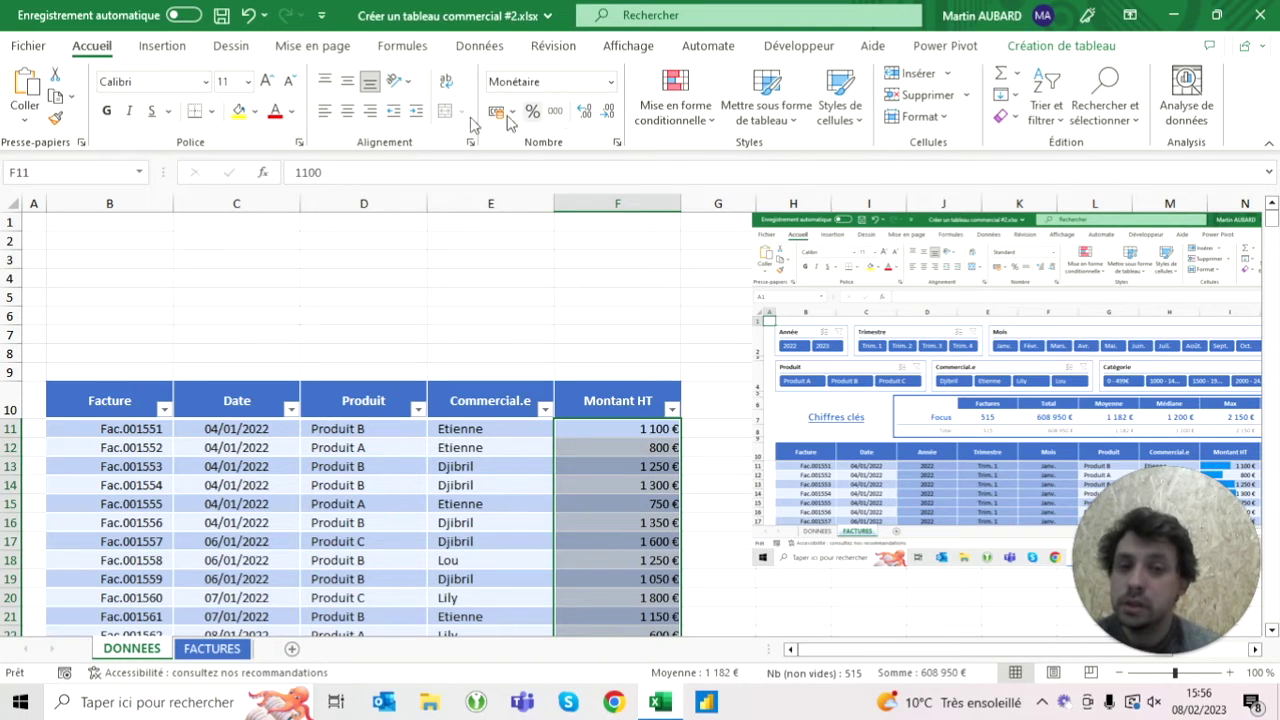
{"action": "left_click", "coordinate": [371, 112]}
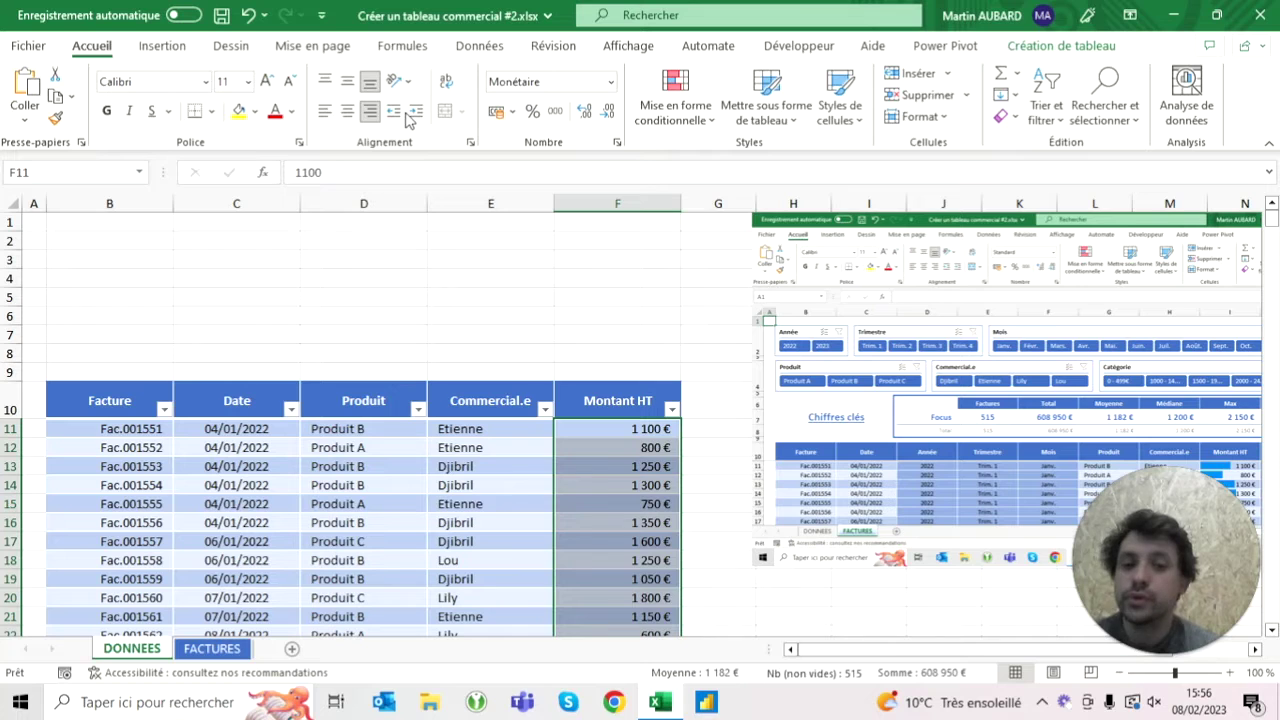
{"action": "left_click", "coordinate": [617, 315]}
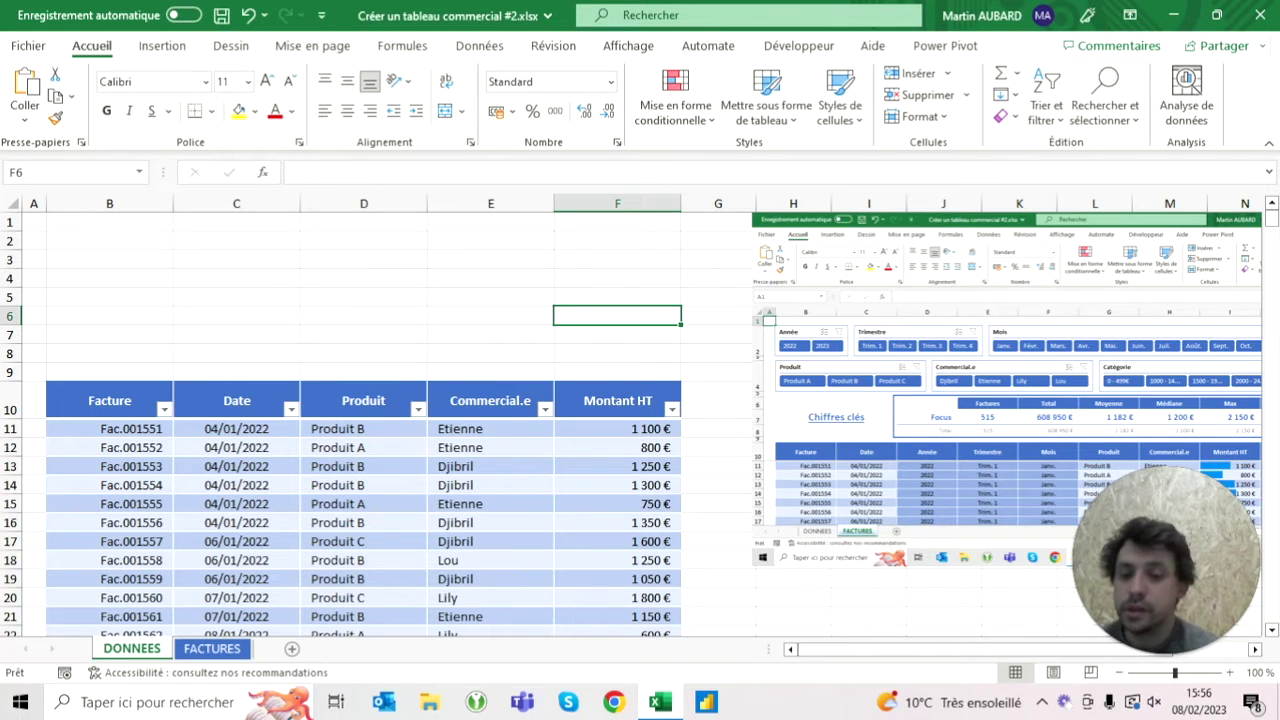
{"action": "left_click", "coordinate": [212, 648]}
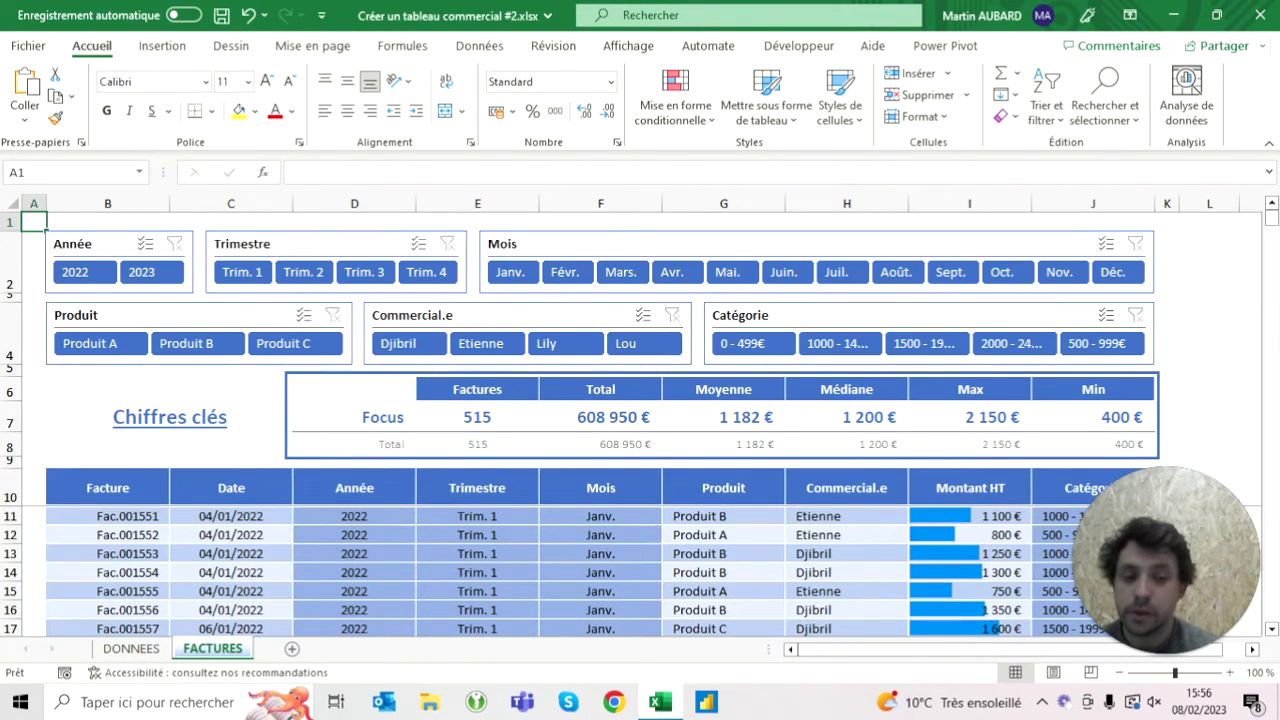
Step: Return to the DONNEES sheet and select a cell in the Date column
{"action": "left_click", "coordinate": [131, 648]}
{"action": "left_click", "coordinate": [236, 522]}
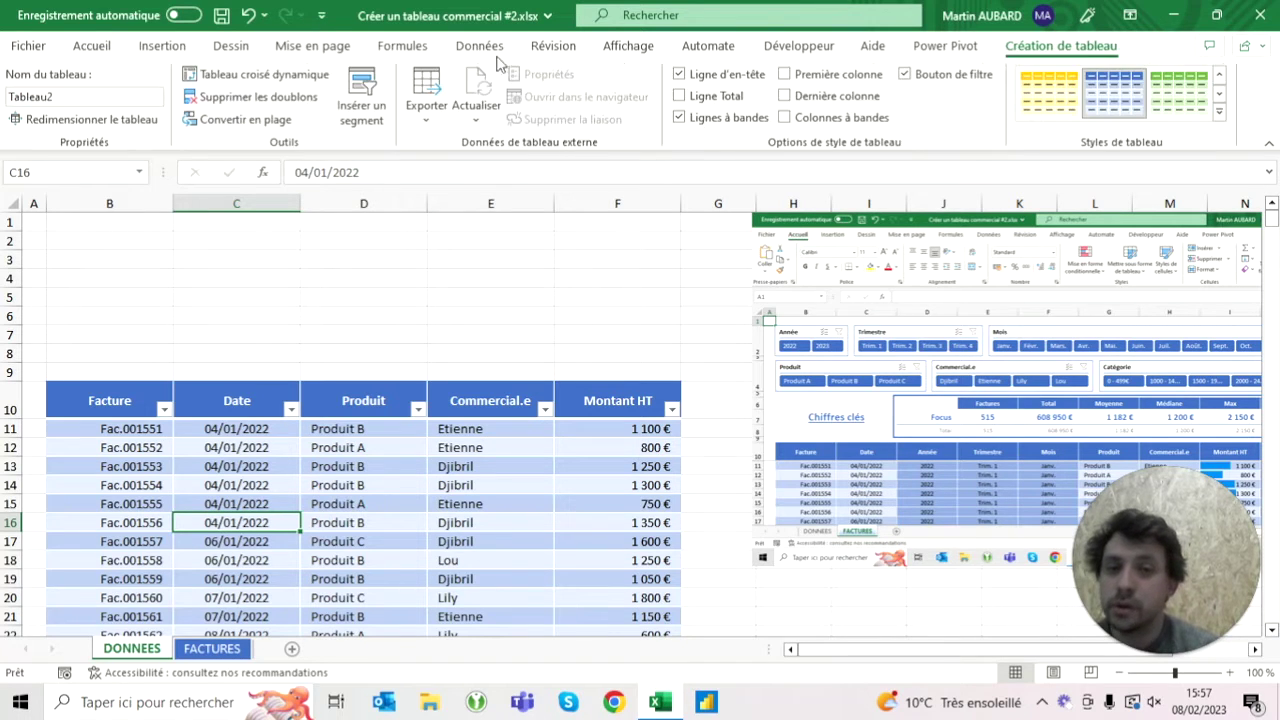
Step: Turn off Quadrillage on the DONNEES sheet and scroll through the table to check
{"action": "left_click", "coordinate": [628, 45]}
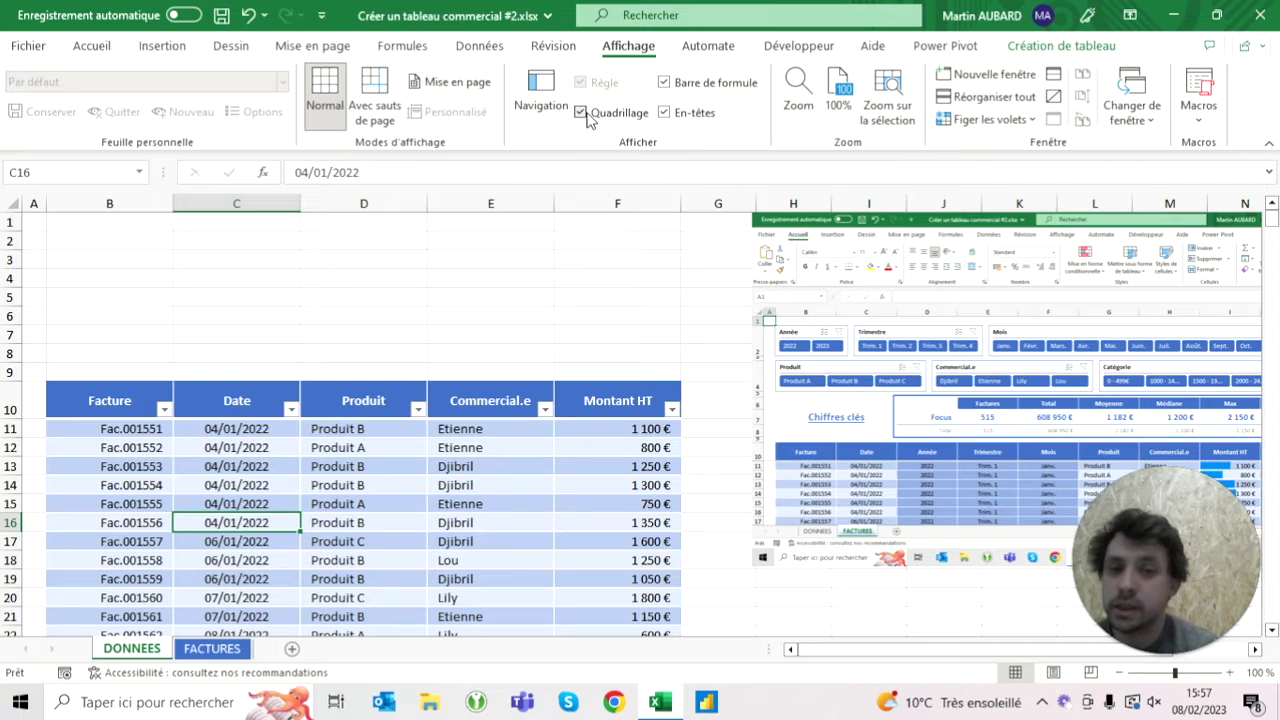
{"action": "left_click", "coordinate": [10, 428]}
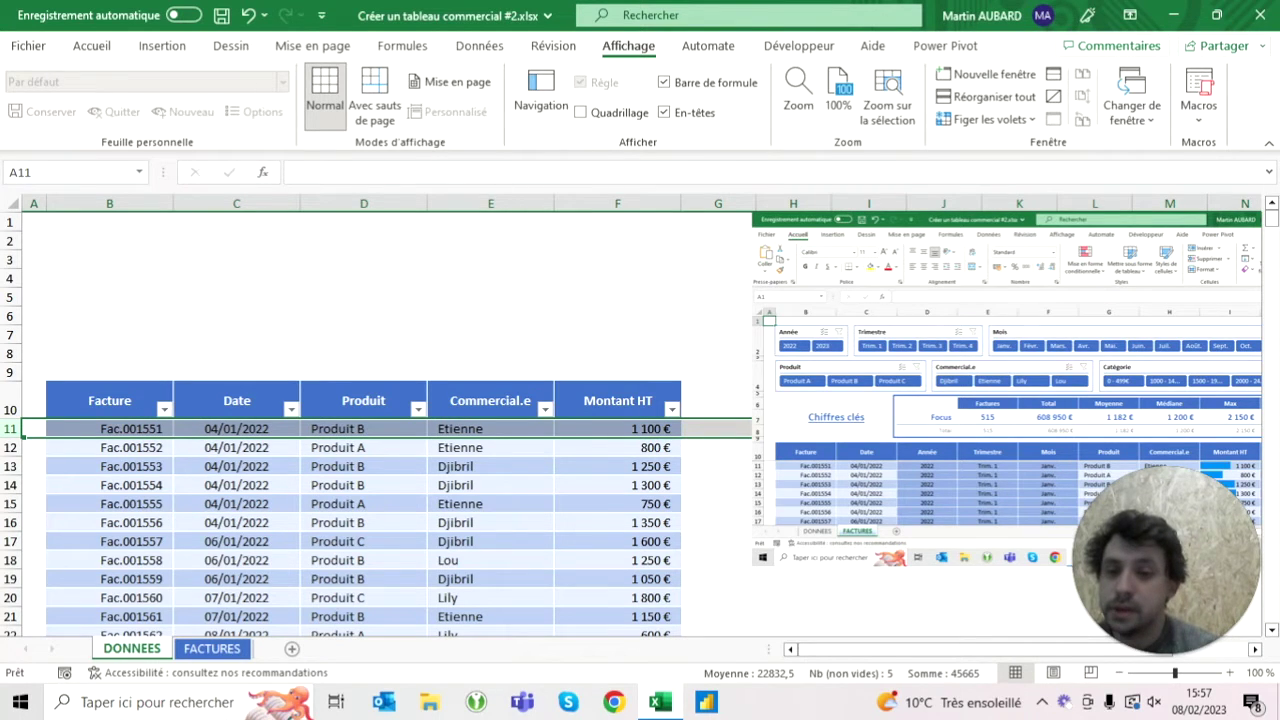
{"action": "scroll", "coordinate": [161, 219], "scroll_direction": "down", "scroll_amount": 4}
{"action": "scroll", "coordinate": [161, 219], "scroll_direction": "down", "scroll_amount": 3}
{"action": "scroll", "coordinate": [161, 219], "scroll_direction": "down", "scroll_amount": 10}
{"action": "scroll", "coordinate": [161, 219], "scroll_direction": "down", "scroll_amount": 5}
{"action": "scroll", "coordinate": [161, 219], "scroll_direction": "down", "scroll_amount": 13}
{"action": "scroll", "coordinate": [161, 219], "scroll_direction": "down", "scroll_amount": 14}
{"action": "scroll", "coordinate": [161, 219], "scroll_direction": "down", "scroll_amount": 16}
{"action": "scroll", "coordinate": [161, 219], "scroll_direction": "right", "scroll_amount": 2}
{"action": "scroll", "coordinate": [161, 219], "scroll_direction": "left", "scroll_amount": 2}
{"action": "scroll", "coordinate": [161, 219], "scroll_direction": "down", "scroll_amount": 13}
{"action": "scroll", "coordinate": [161, 219], "scroll_direction": "down", "scroll_amount": 13}
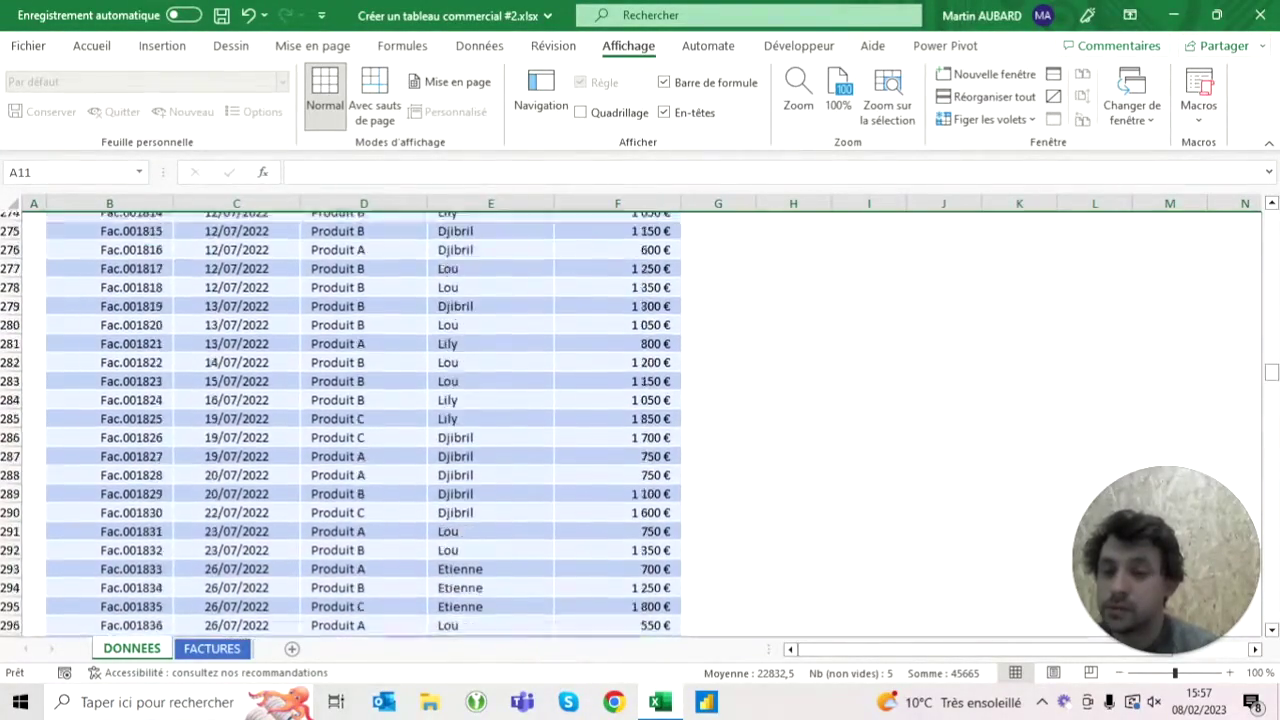
{"action": "scroll", "coordinate": [341, 424], "scroll_direction": "up", "scroll_amount": 1}
{"action": "scroll", "coordinate": [341, 424], "scroll_direction": "up", "scroll_amount": 20}
{"action": "scroll", "coordinate": [341, 424], "scroll_direction": "up", "scroll_amount": 9}
{"action": "scroll", "coordinate": [341, 424], "scroll_direction": "up", "scroll_amount": 20}
{"action": "scroll", "coordinate": [640, 420], "scroll_direction": "up", "scroll_amount": 11}
Step: Select row 11, then rows 1 to 10 above the data
{"action": "left_click", "coordinate": [236, 334]}
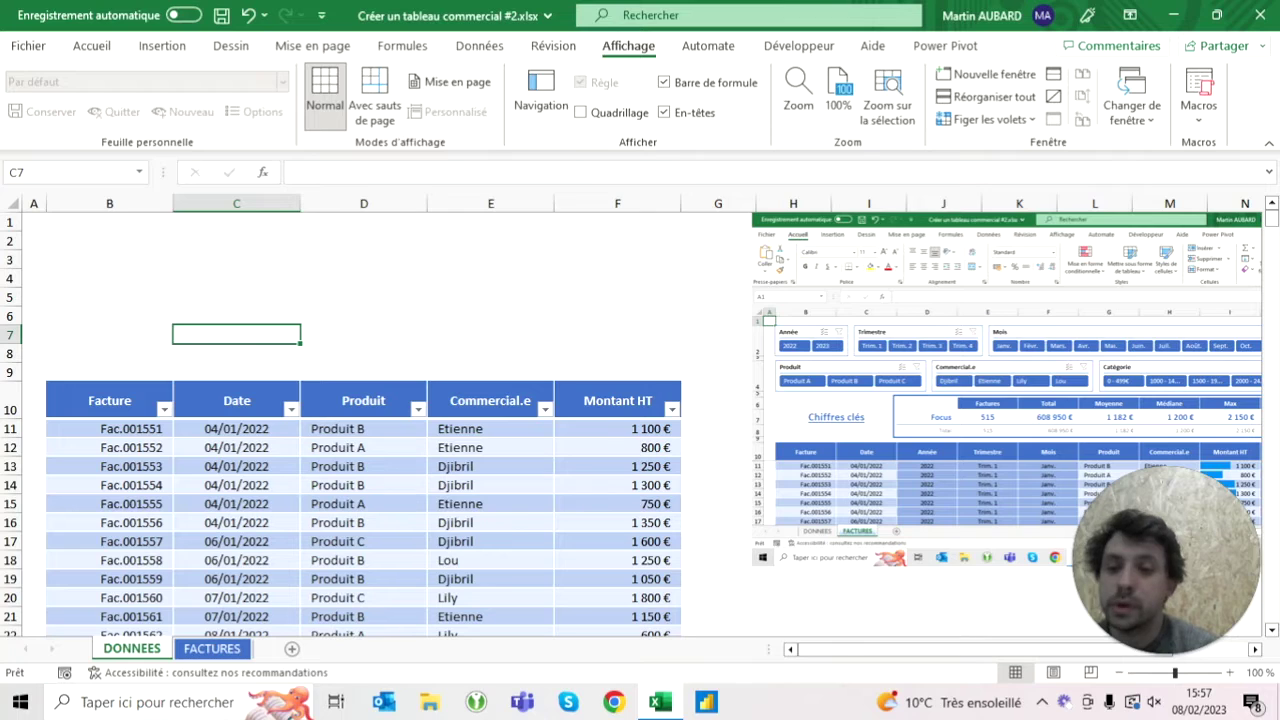
{"action": "left_click", "coordinate": [10, 428]}
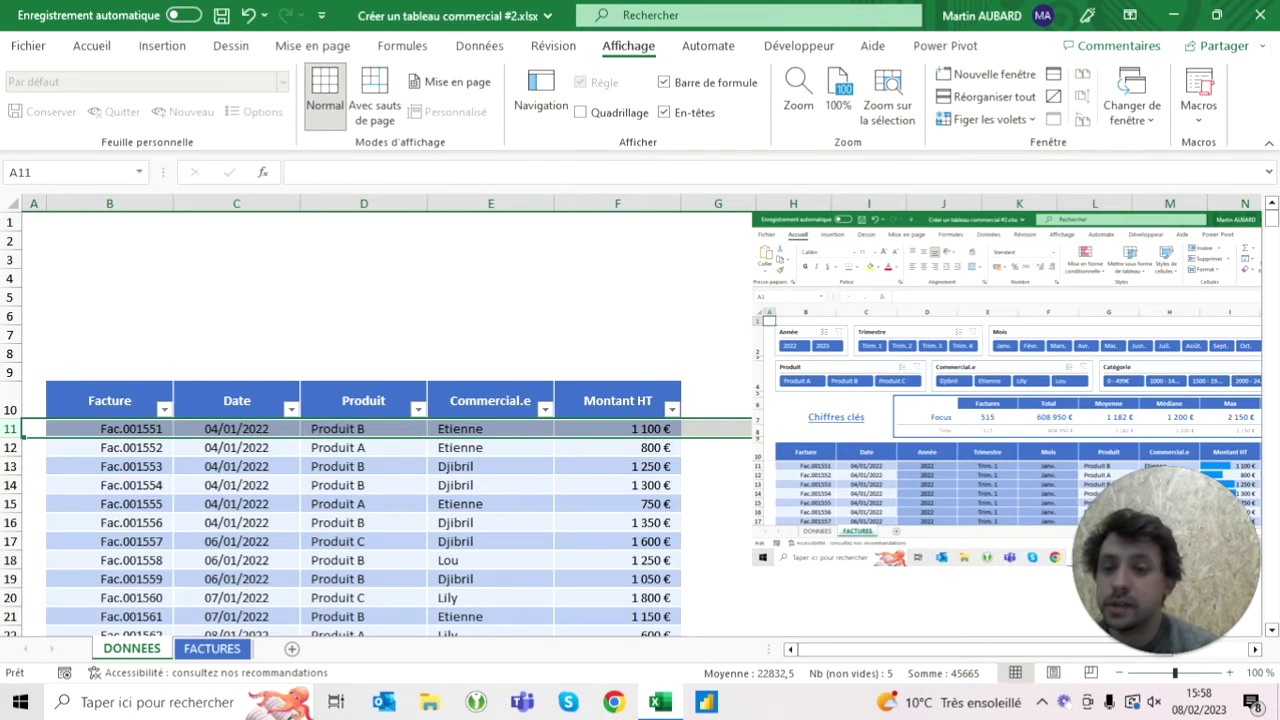
{"action": "left_click_drag", "start_coordinate": [10, 222], "coordinate": [10, 410]}
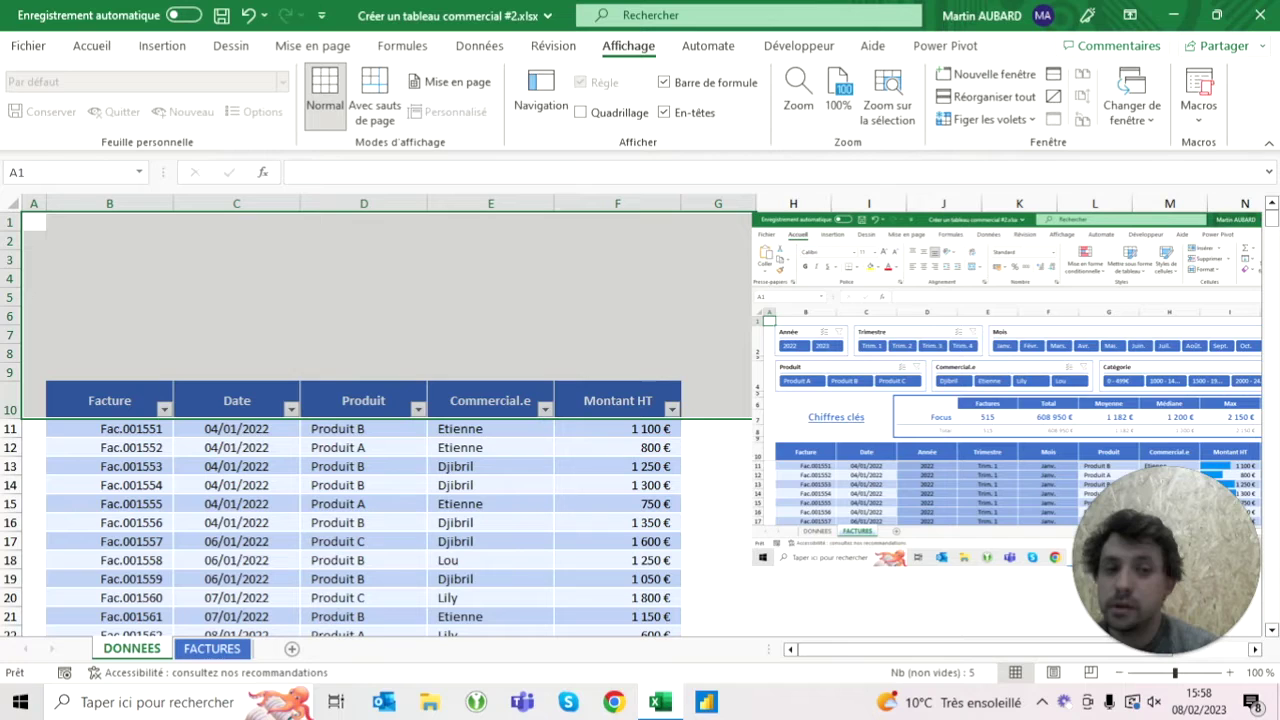
Step: Freeze panes above row 11 and scroll down to confirm the headers stay fixed
{"action": "left_click", "coordinate": [10, 428]}
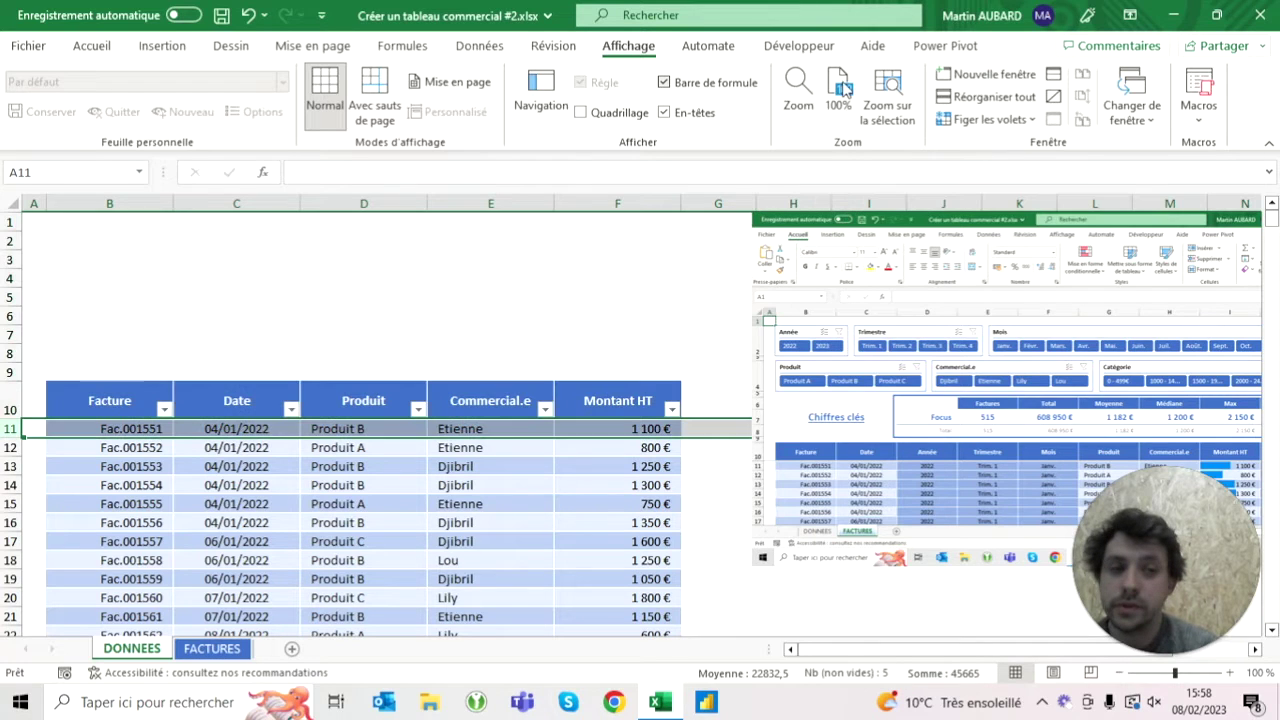
{"action": "left_click", "coordinate": [972, 120]}
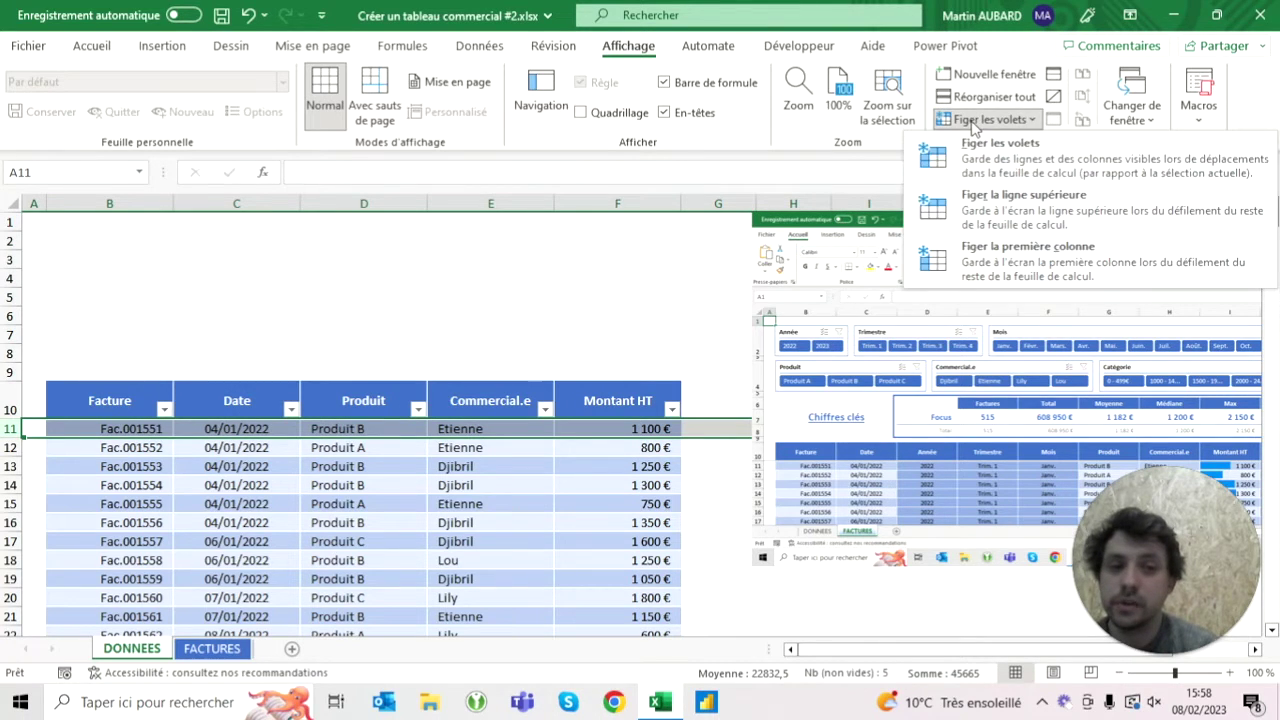
{"action": "left_click", "coordinate": [1010, 165]}
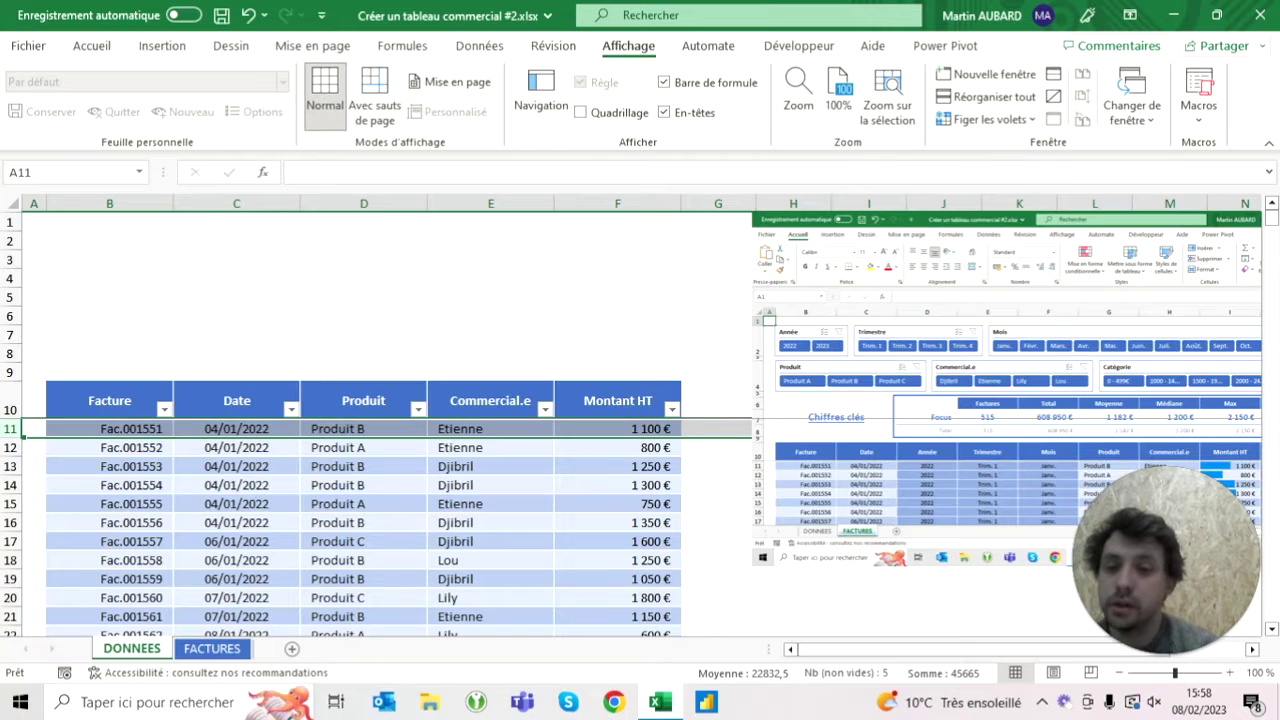
{"action": "left_click", "coordinate": [490, 278]}
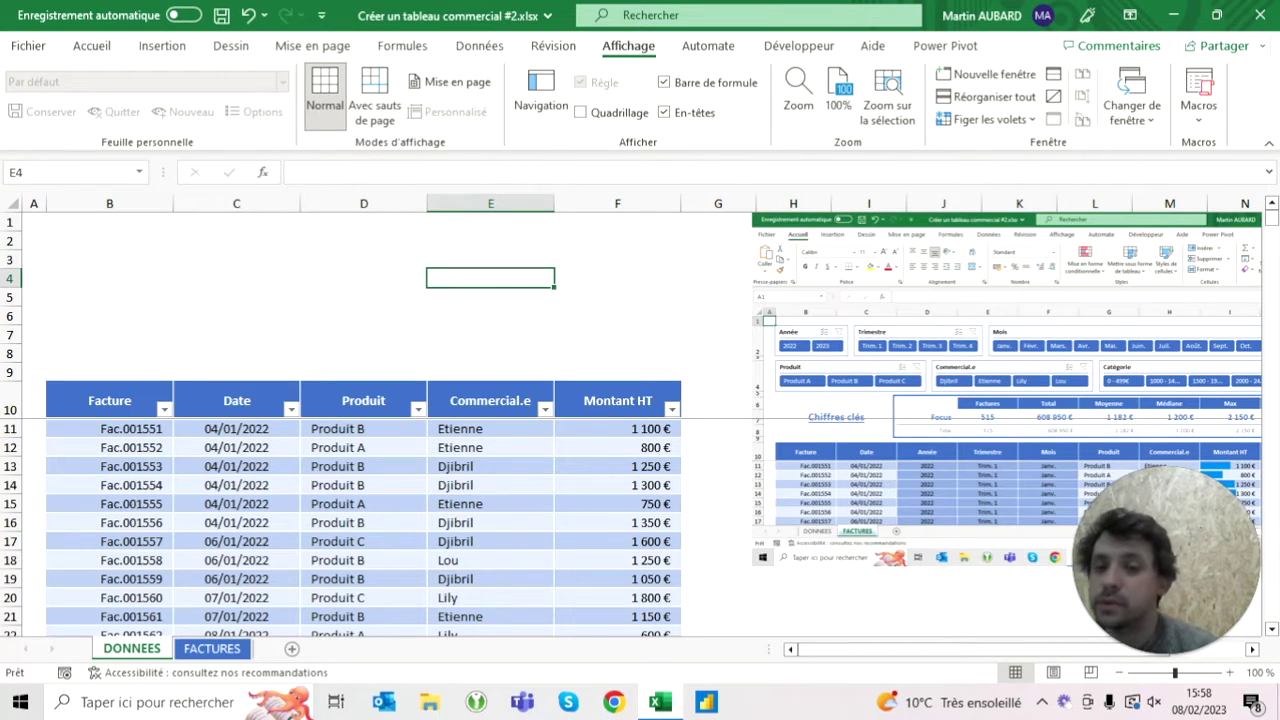
{"action": "scroll", "coordinate": [364, 525], "scroll_direction": "down", "scroll_amount": 11}
{"action": "scroll", "coordinate": [364, 528], "scroll_direction": "down", "scroll_amount": 13}
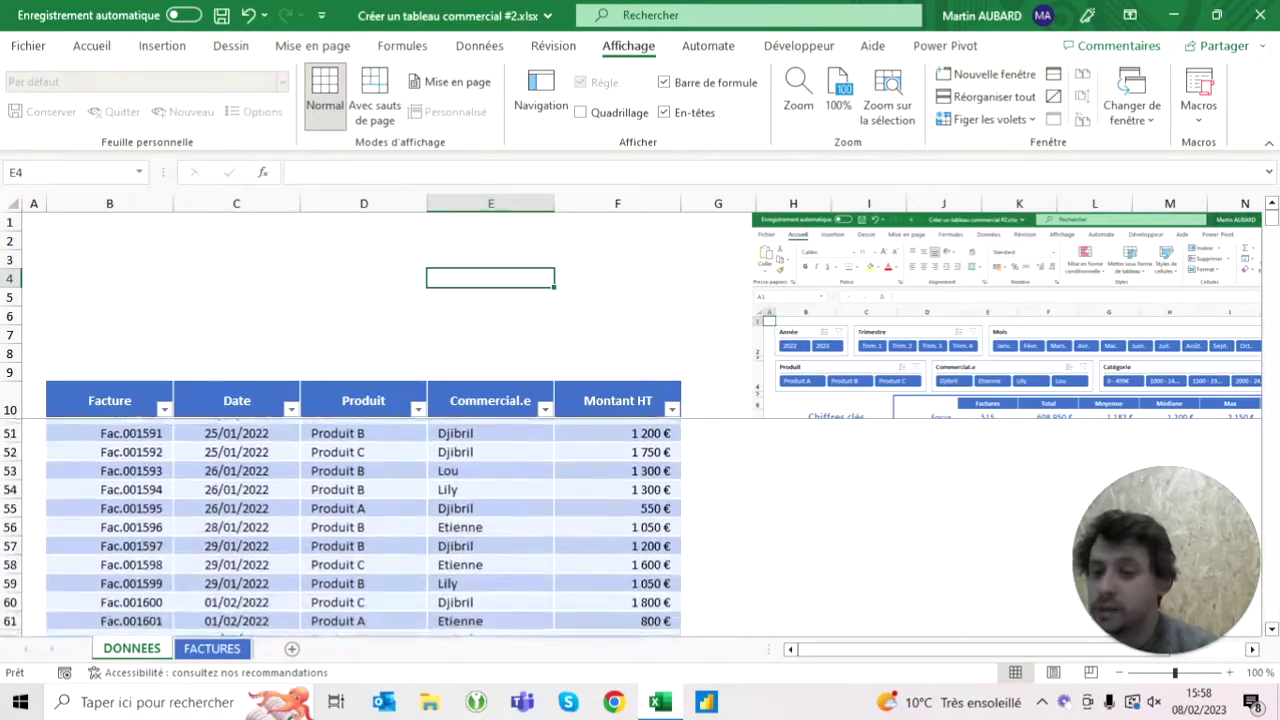
{"action": "scroll", "coordinate": [364, 528], "scroll_direction": "down", "scroll_amount": 6}
{"action": "scroll", "coordinate": [364, 528], "scroll_direction": "down", "scroll_amount": 9}
{"action": "scroll", "coordinate": [364, 528], "scroll_direction": "down", "scroll_amount": 9}
{"action": "scroll", "coordinate": [364, 528], "scroll_direction": "down", "scroll_amount": 20}
{"action": "scroll", "coordinate": [364, 528], "scroll_direction": "down", "scroll_amount": 20}
{"action": "scroll", "coordinate": [364, 528], "scroll_direction": "down", "scroll_amount": 15}
{"action": "scroll", "coordinate": [364, 528], "scroll_direction": "down", "scroll_amount": 3}
{"action": "scroll", "coordinate": [364, 528], "scroll_direction": "down", "scroll_amount": 1}
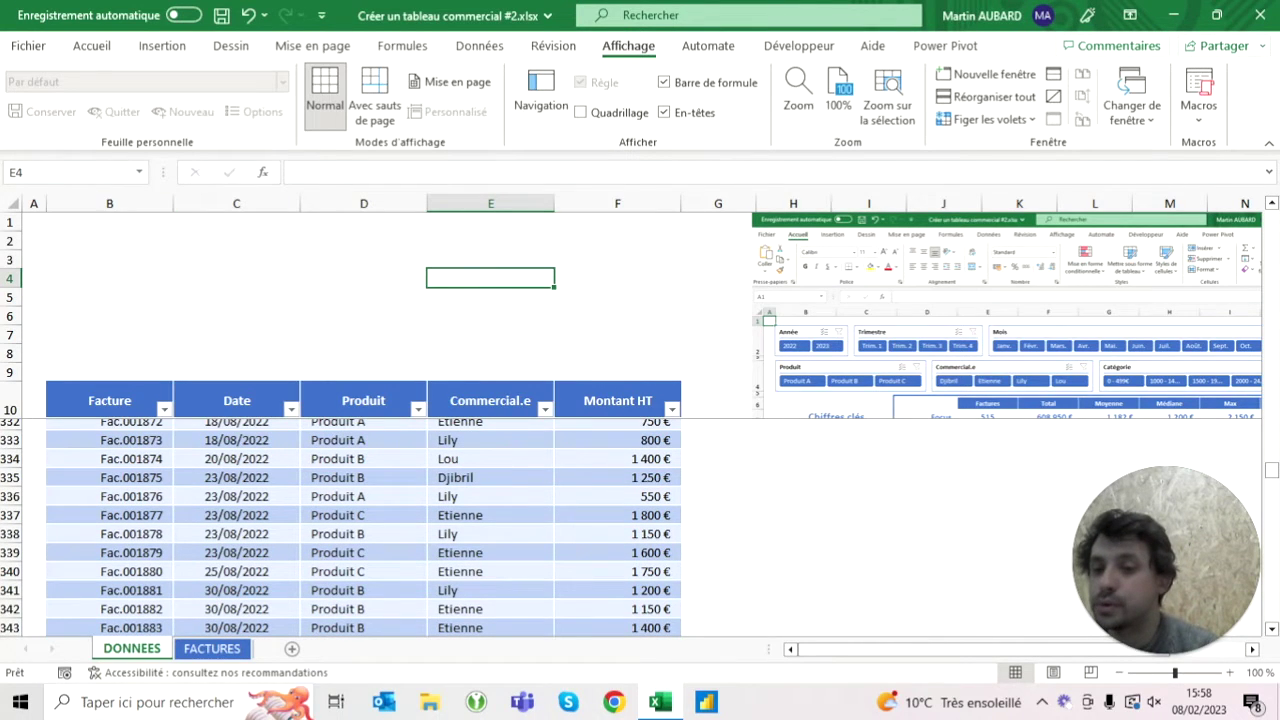
Step: Return to the first invoice row, Fac.001551
{"action": "key", "text": "Left"}
{"action": "key", "text": "Left"}
{"action": "key", "text": "Left"}
{"action": "key", "text": "ctrl+Down"}
{"action": "key", "text": "Down"}
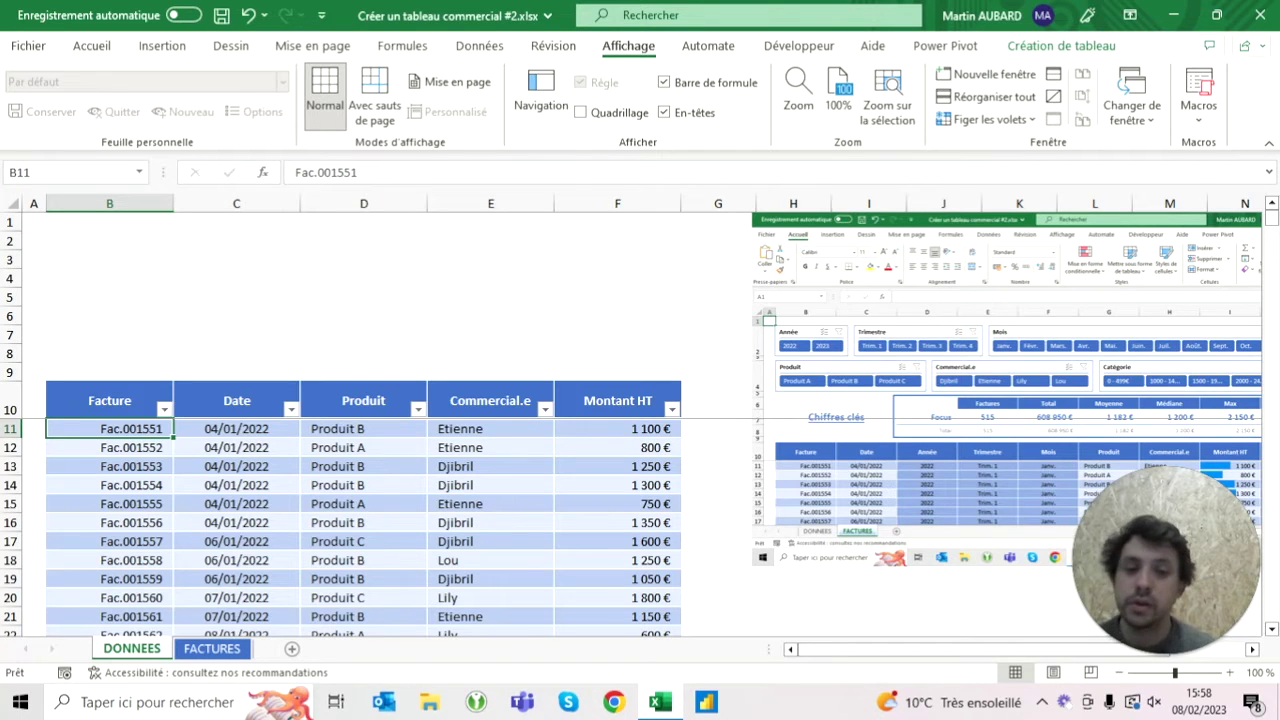
Step: Uncheck Bouton de filtre in Création de tableau to remove the DONNEES header filter arrows
{"action": "left_click", "coordinate": [490, 400]}
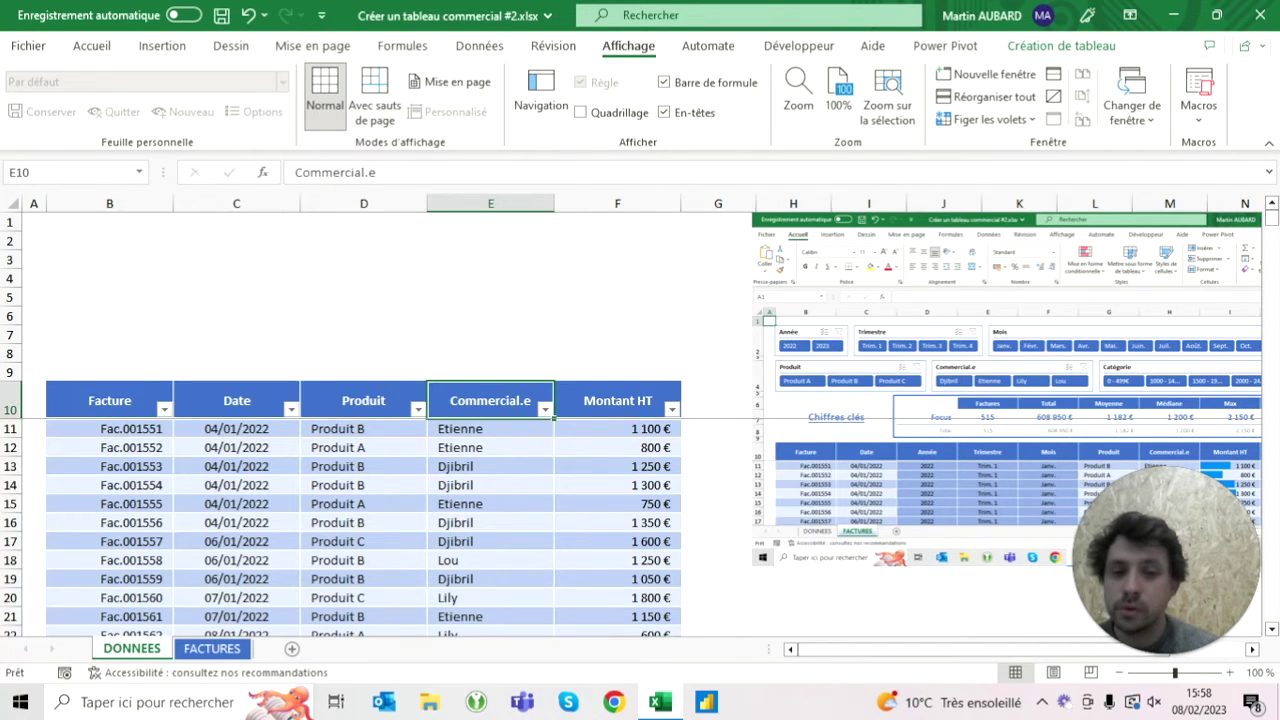
{"action": "left_click", "coordinate": [1082, 50]}
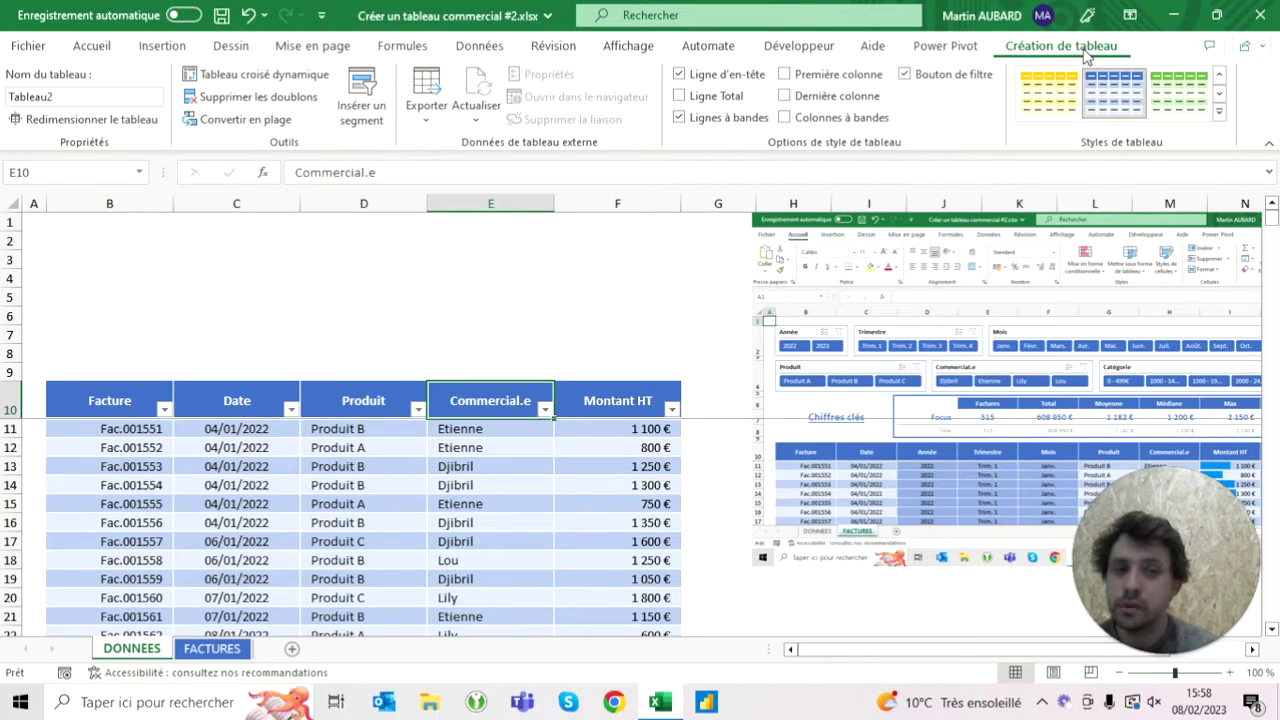
{"action": "left_click", "coordinate": [909, 78]}
{"action": "left_click", "coordinate": [490, 353]}
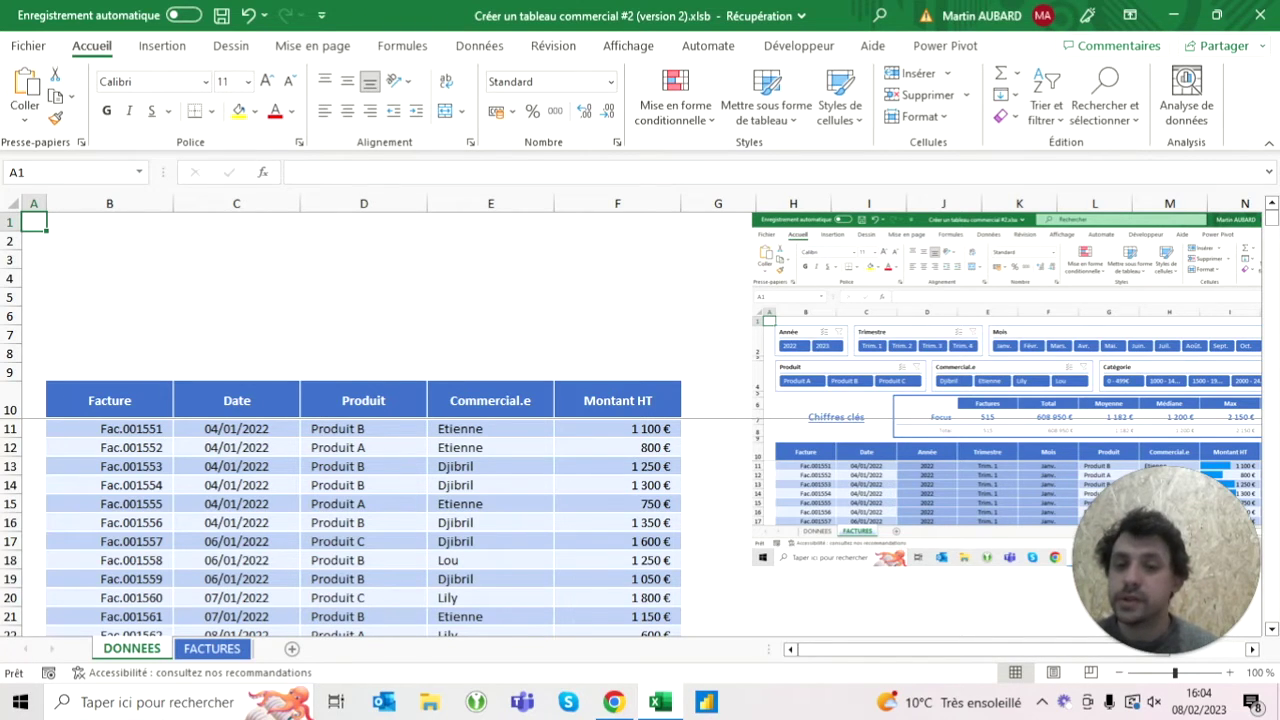
Step: Insert three columns after Date and head them Année, Trimestre and Mois
{"action": "left_click_drag", "start_coordinate": [363, 203], "coordinate": [617, 203]}
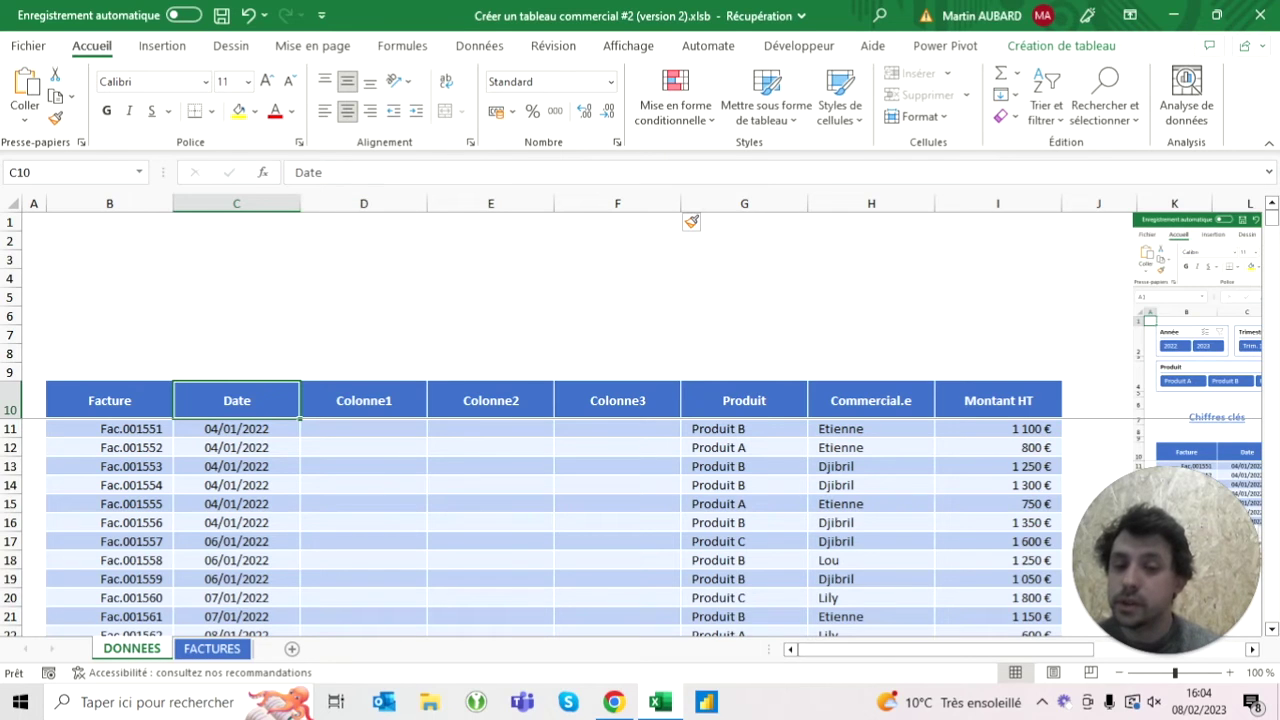
{"action": "key", "text": "Right"}
{"action": "type", "text": "Année"}
{"action": "key", "text": "Tab"}
{"action": "type", "text": "M"}
{"action": "key", "text": "BackSpace"}
{"action": "type", "text": "Trimestre"}
{"action": "key", "text": "Tab"}
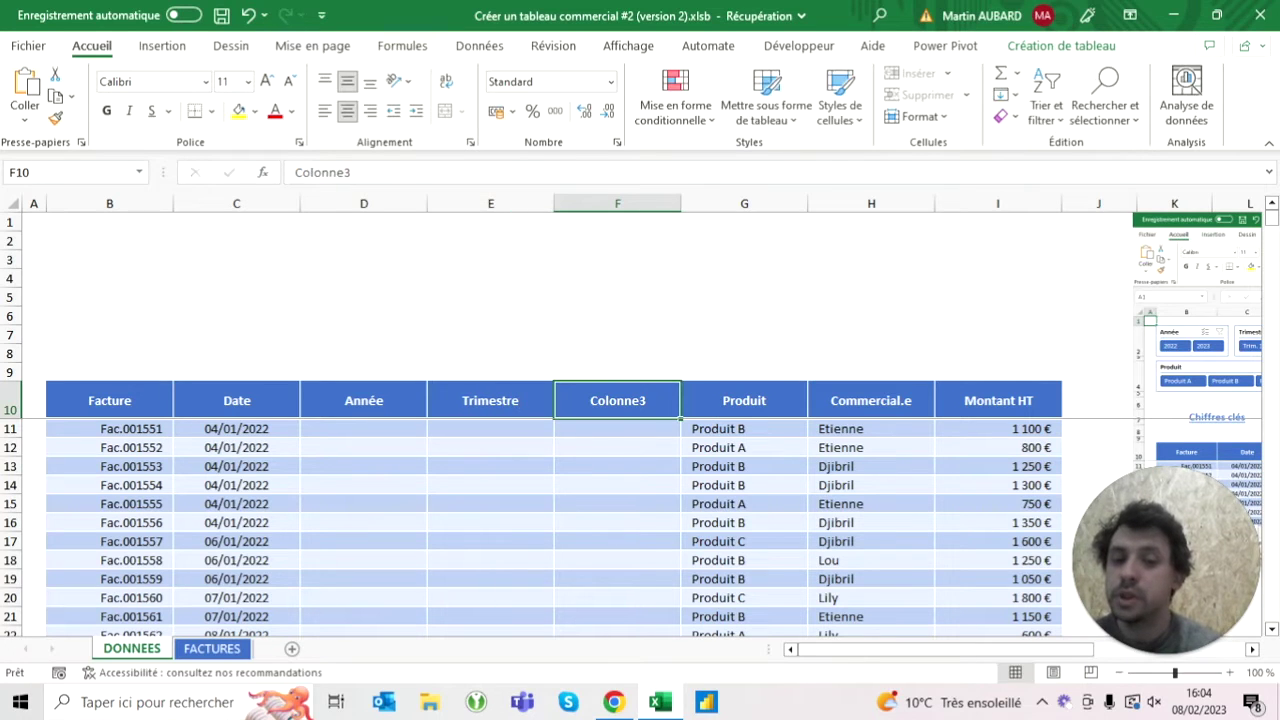
{"action": "type", "text": "Mois"}
{"action": "key", "text": "Return"}
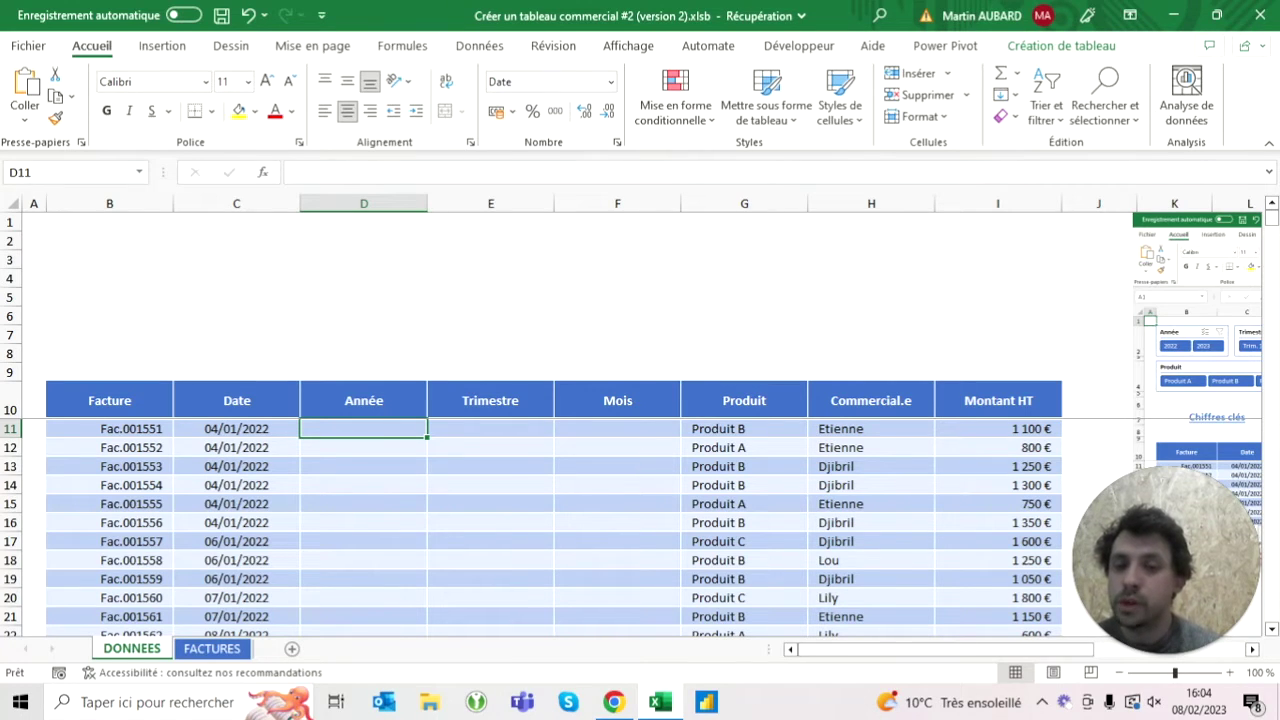
Step: Add a Catégorie header right of Montant HT, extending the table by one column
{"action": "left_click", "coordinate": [998, 400]}
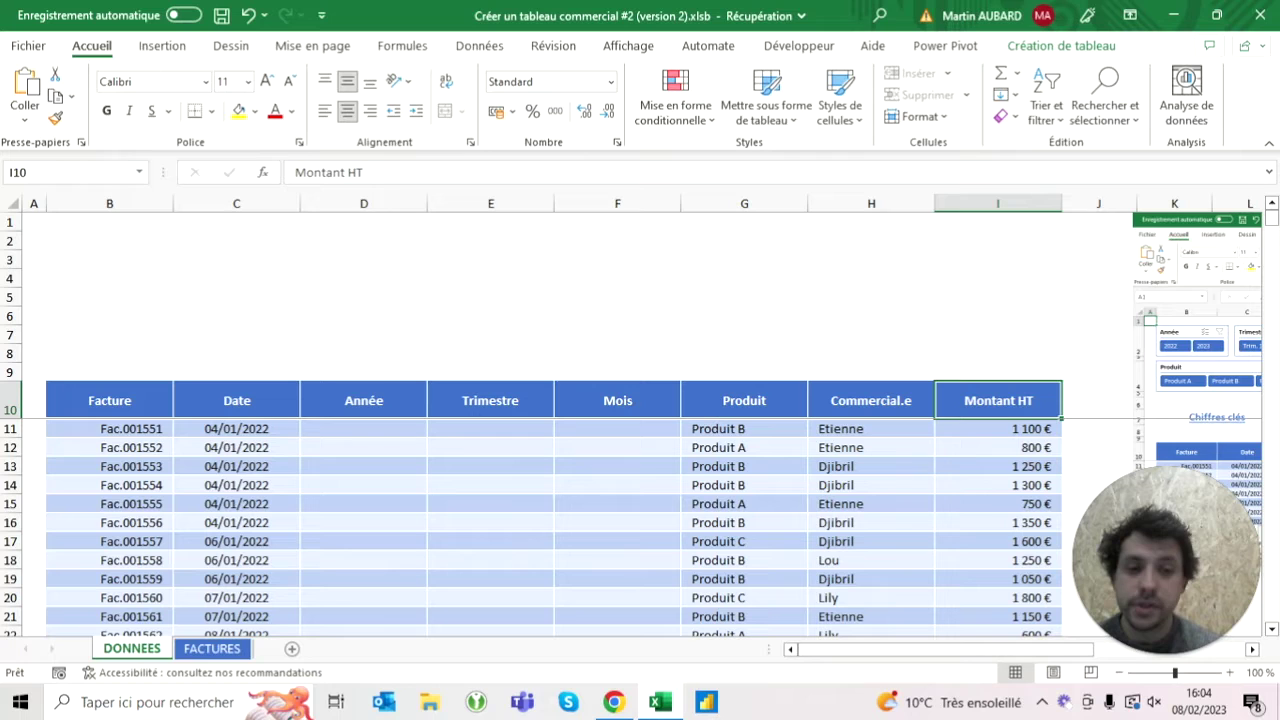
{"action": "left_click", "coordinate": [1098, 400]}
{"action": "type", "text": "Cat"}
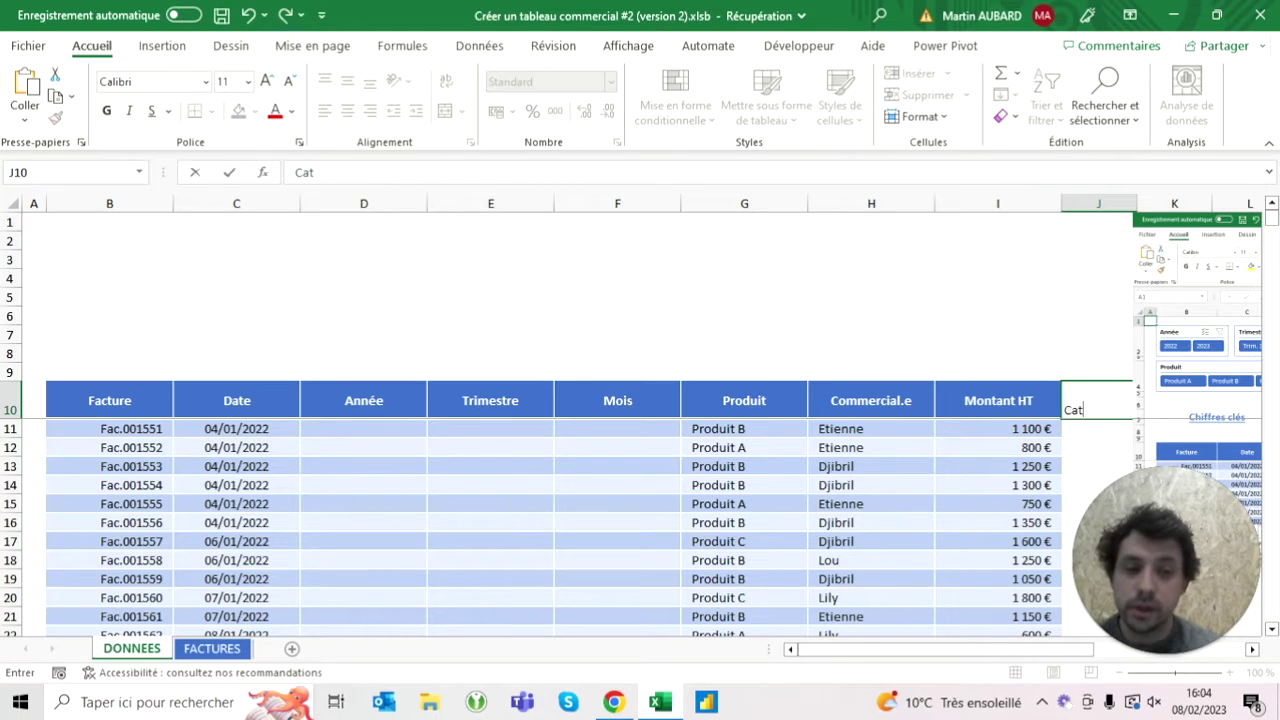
{"action": "type", "text": "égorie"}
{"action": "key", "text": "Return"}
Step: Delete the pasted dashboard screenshot image from the sheet
{"action": "scroll", "coordinate": [640, 416], "scroll_direction": "right", "scroll_amount": 1}
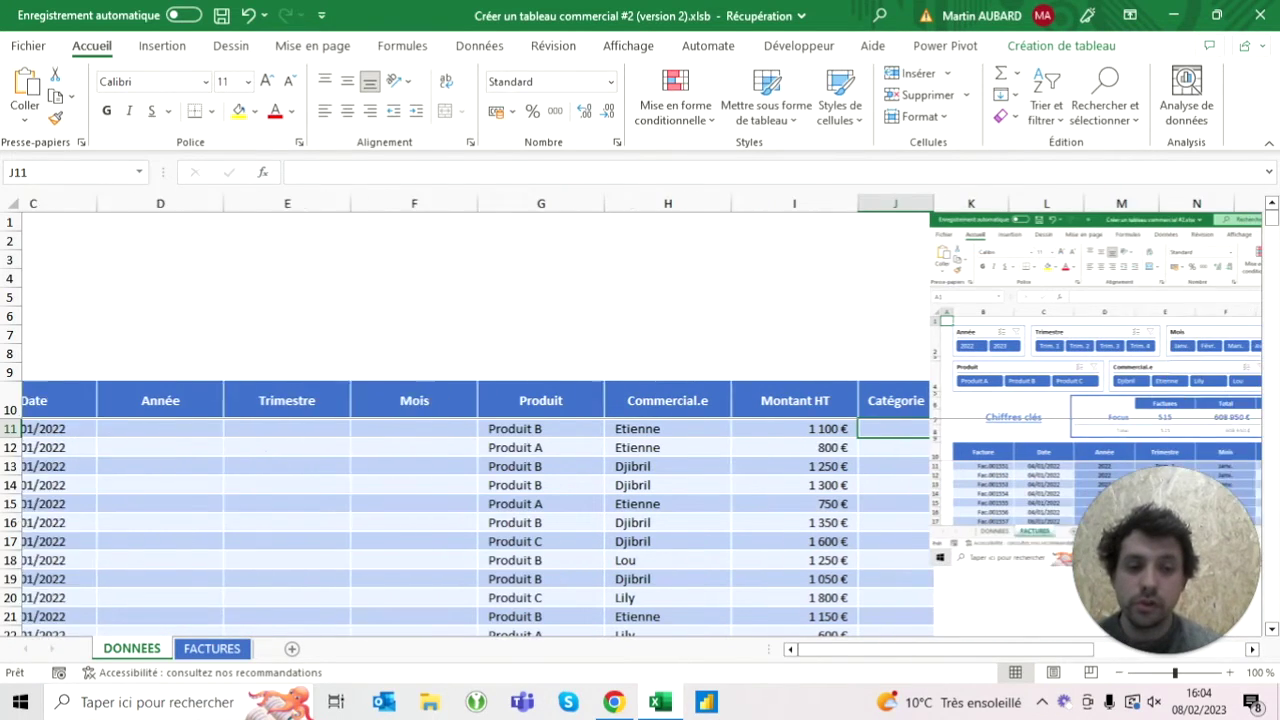
{"action": "scroll", "coordinate": [640, 416], "scroll_direction": "right", "scroll_amount": 1}
{"action": "left_click", "coordinate": [1060, 390]}
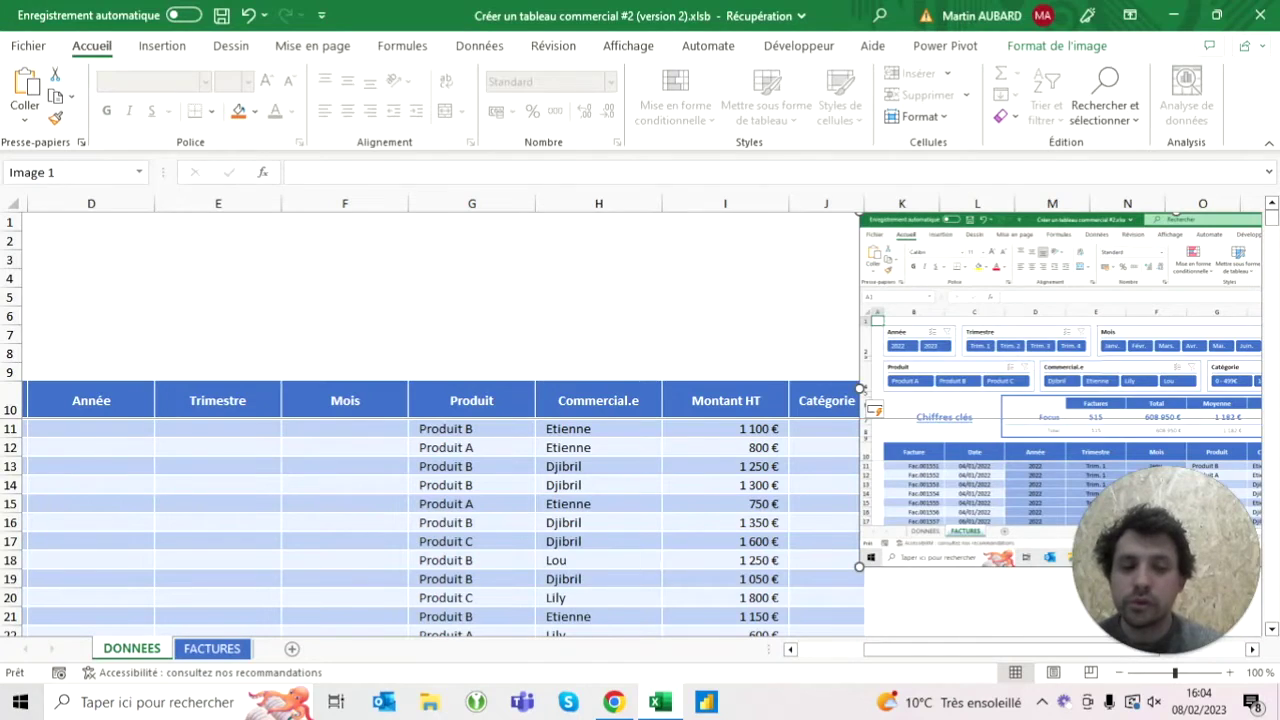
{"action": "key", "text": "Delete"}
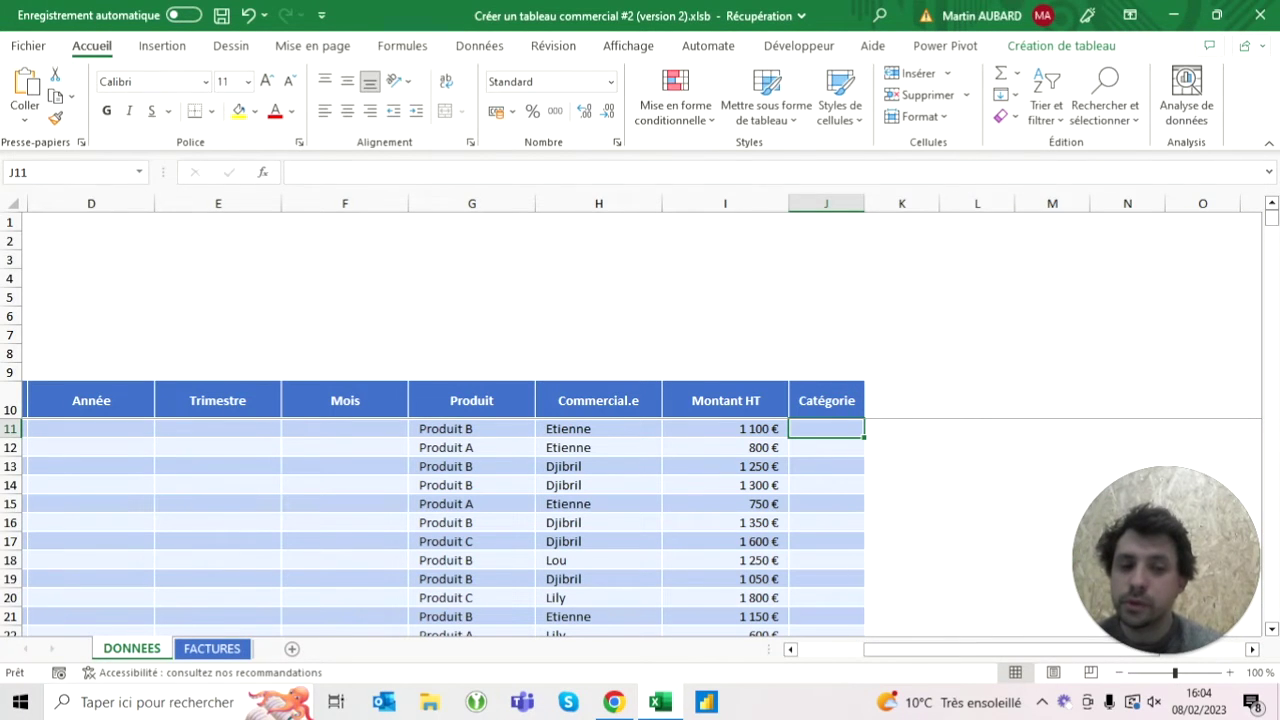
Step: Check the Montant HT column width in Largeur de colonne without changing it
{"action": "left_click", "coordinate": [750, 203]}
{"action": "right_click", "coordinate": [758, 205]}
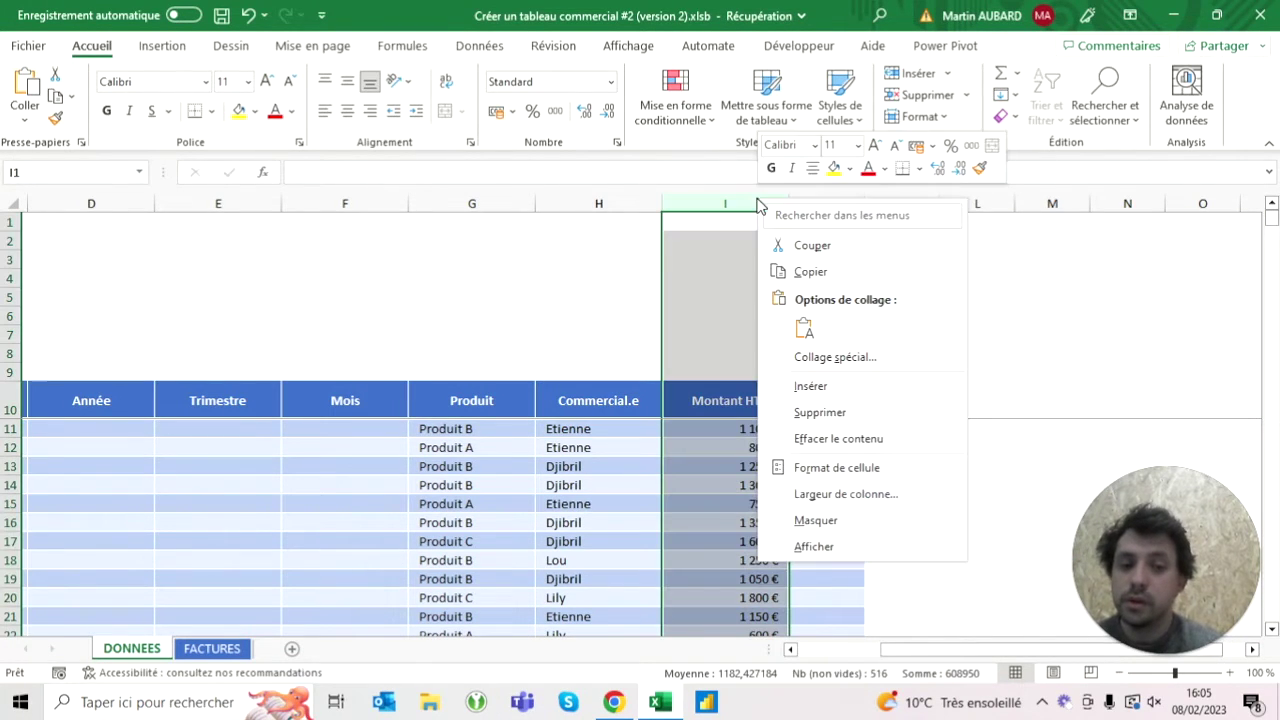
{"action": "left_click", "coordinate": [845, 494]}
{"action": "key", "text": "Return"}
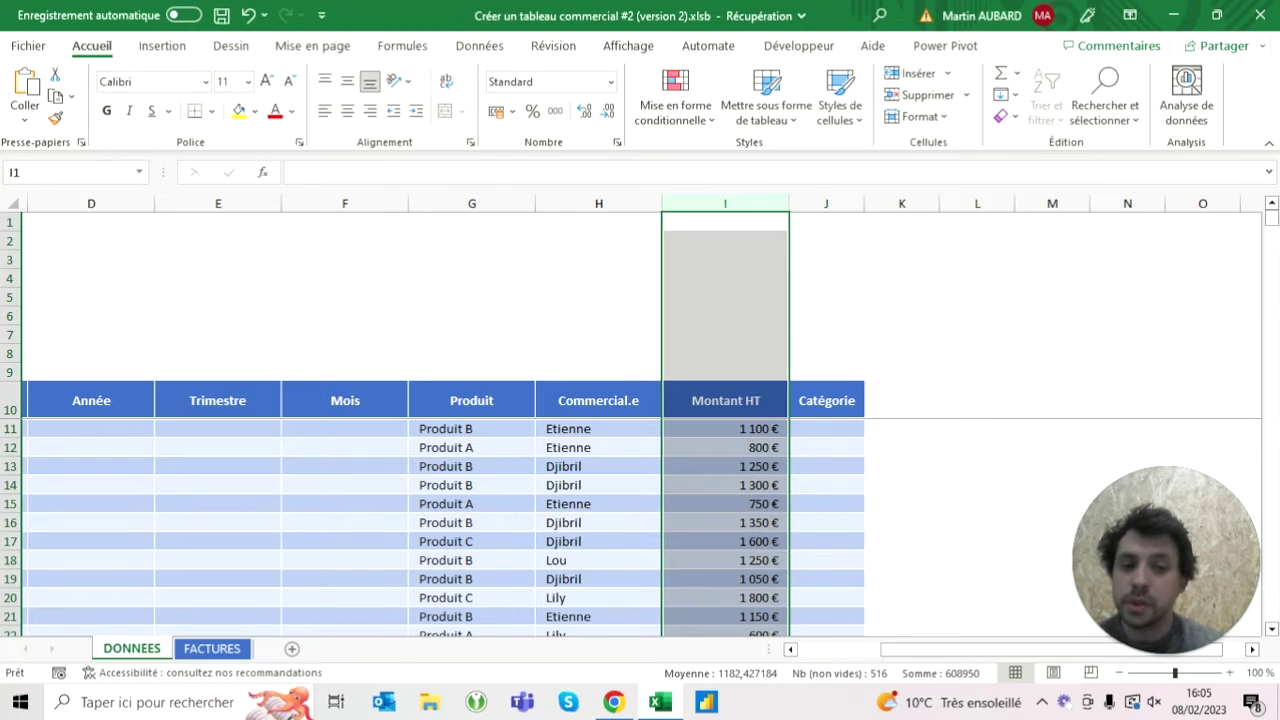
Step: Set the Catégorie column width to 18,57
{"action": "left_click", "coordinate": [826, 203]}
{"action": "right_click", "coordinate": [828, 210]}
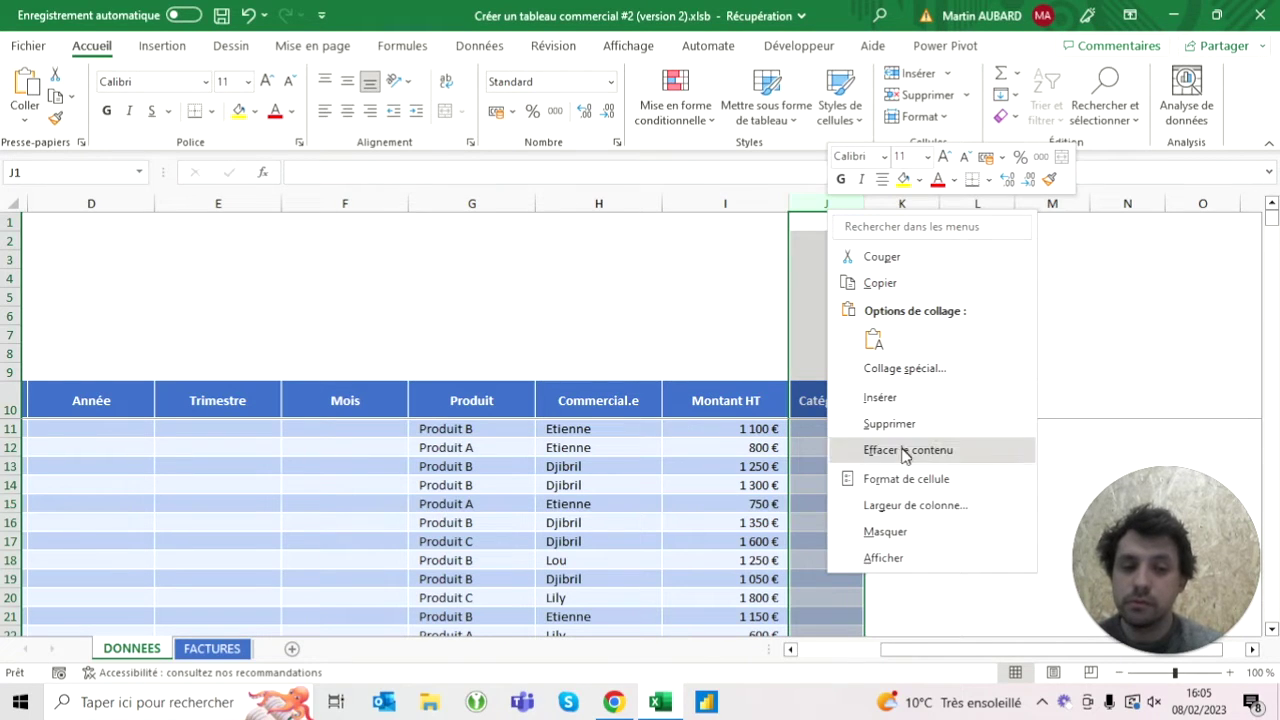
{"action": "left_click", "coordinate": [920, 523]}
{"action": "type", "text": "18,57"}
{"action": "key", "text": "Return"}
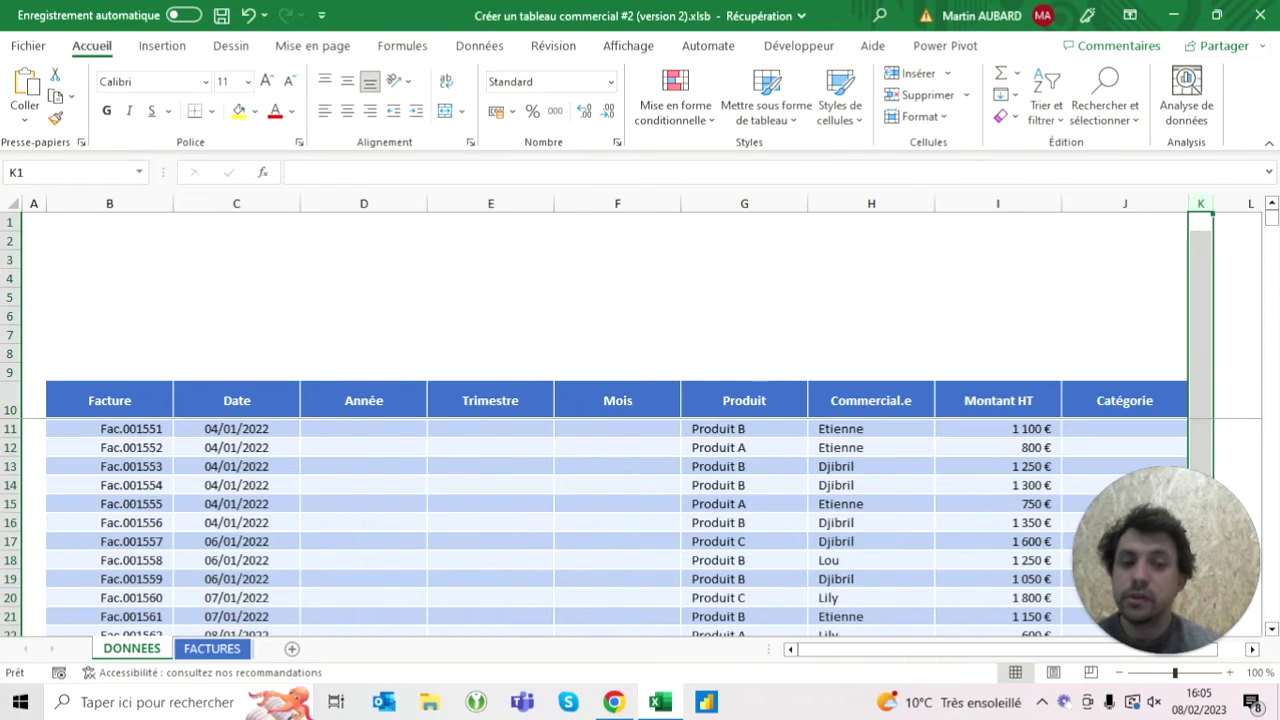
{"action": "left_click", "coordinate": [871, 335]}
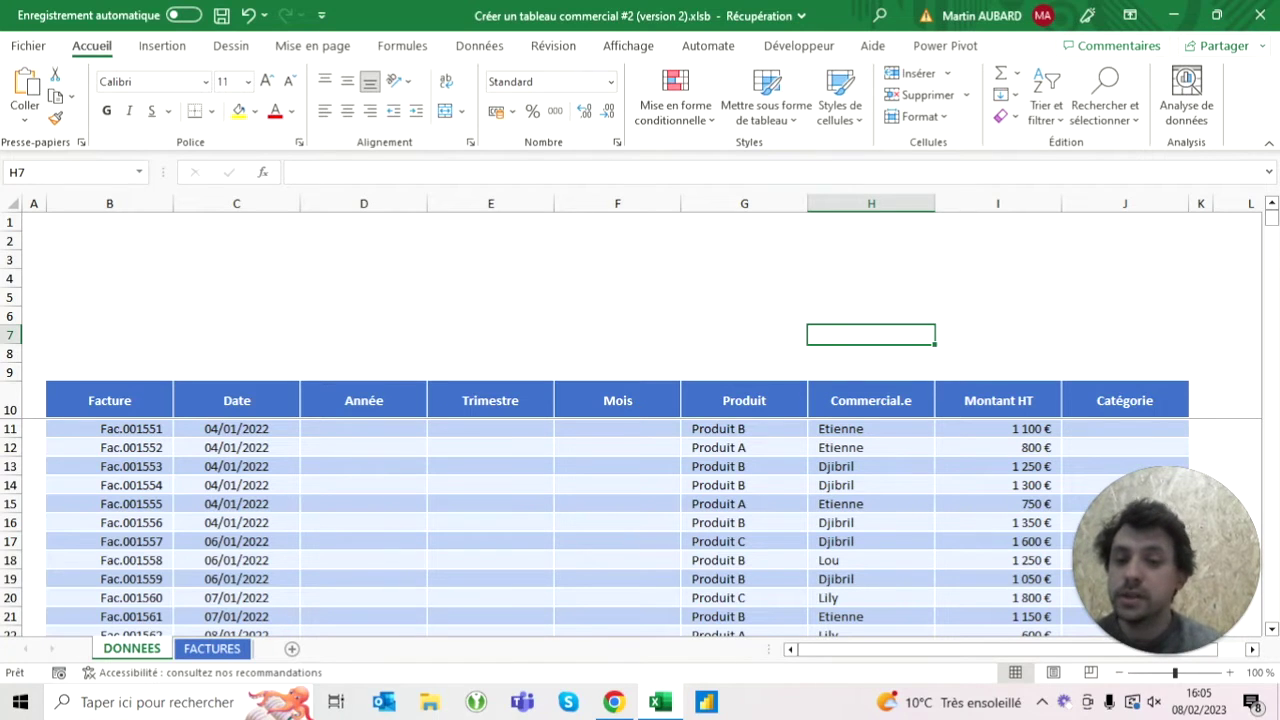
{"action": "left_click", "coordinate": [1124, 428]}
{"action": "left_click", "coordinate": [363, 428]}
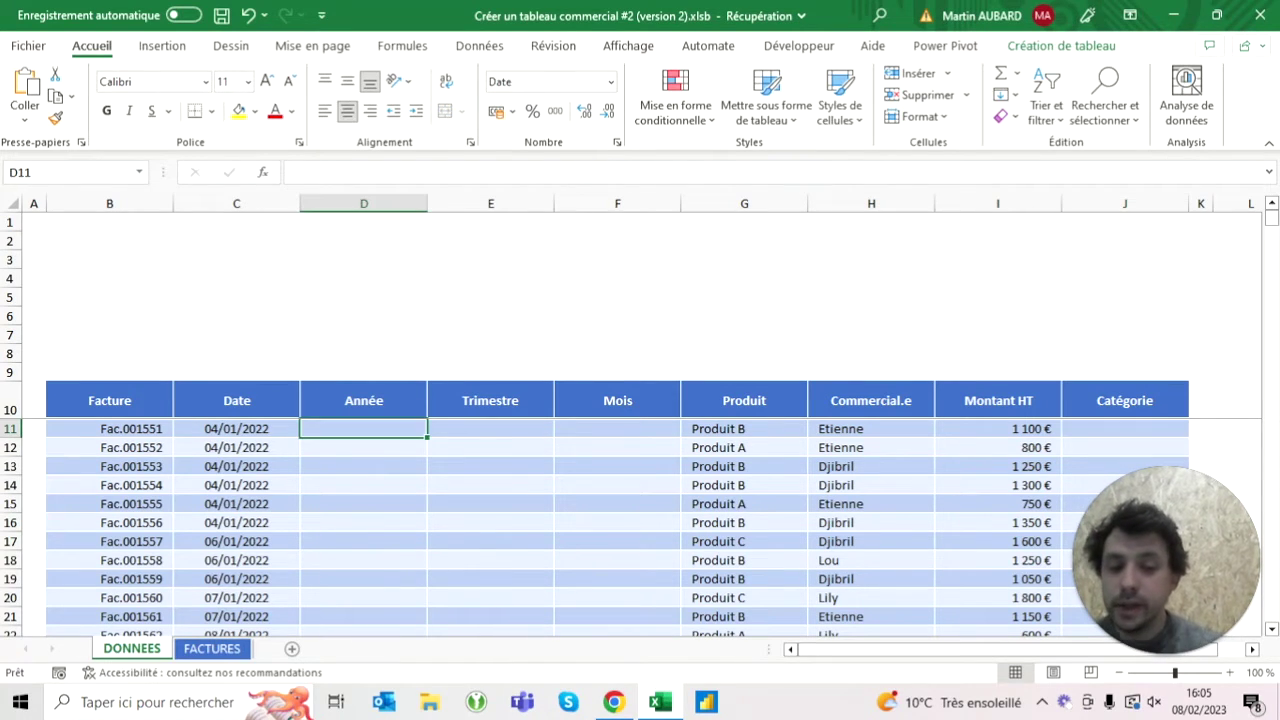
{"action": "type", "text": "=annee("}
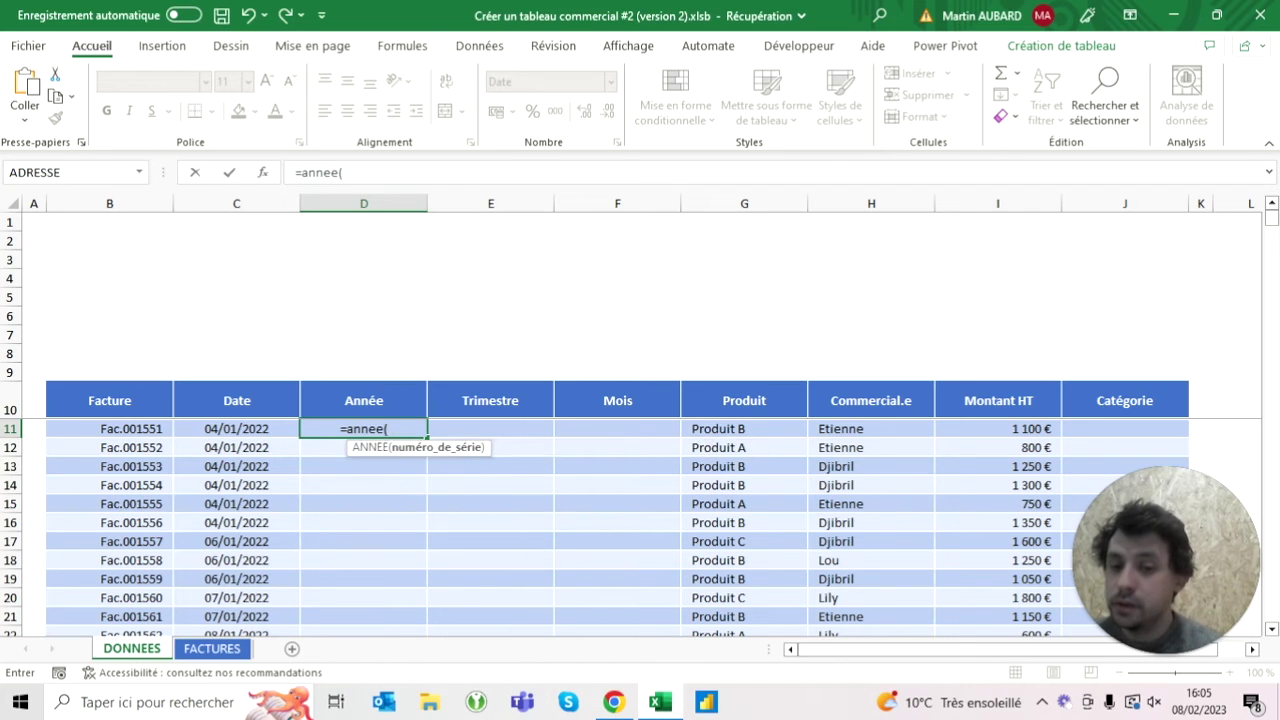
{"action": "key", "text": "Left"}
{"action": "type", "text": ")"}
{"action": "key", "text": "Return"}
Step: Format the entire Année column as Standard so years show as plain numbers like 2022
{"action": "left_click", "coordinate": [363, 428]}
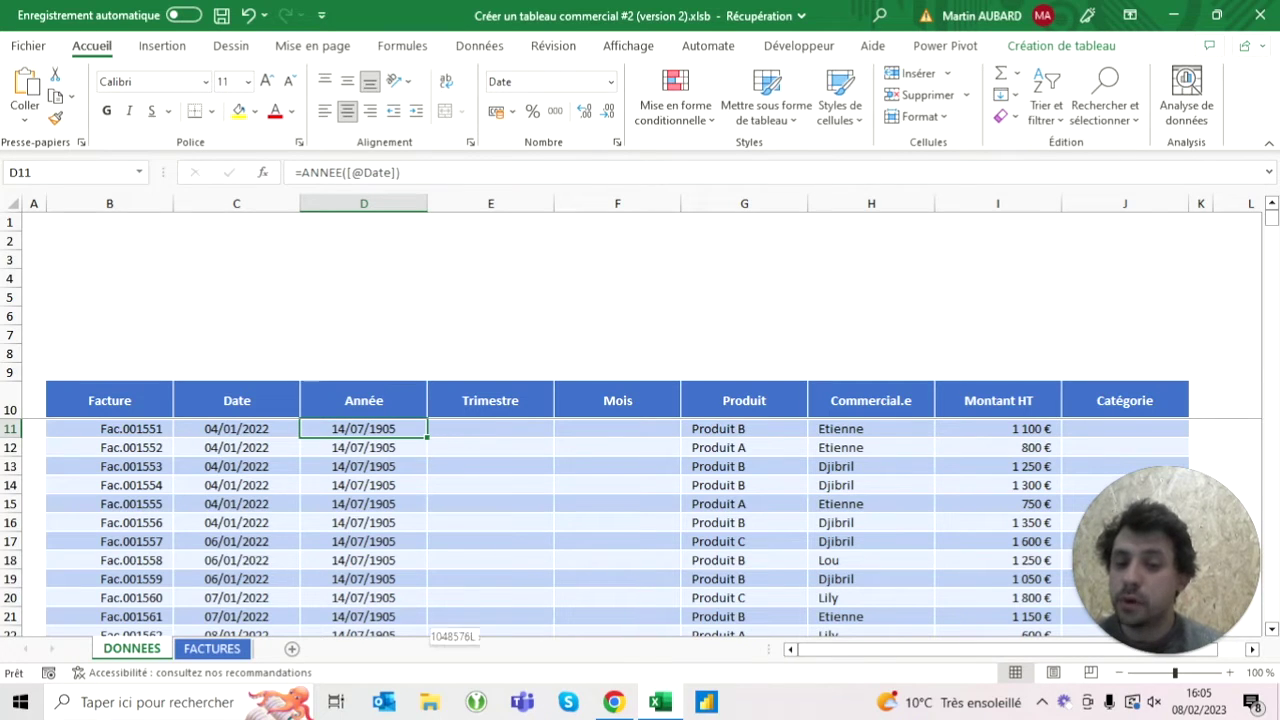
{"action": "key", "text": "ctrl+shift+Down"}
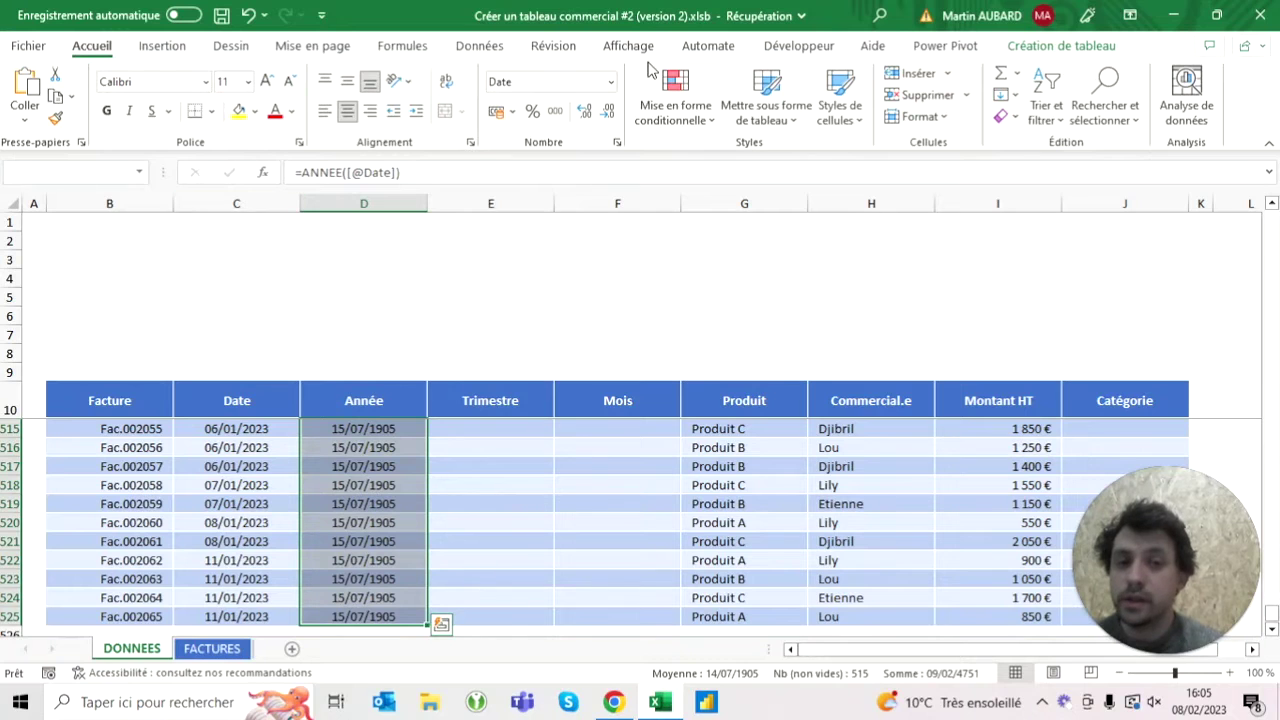
{"action": "left_click", "coordinate": [610, 82]}
{"action": "left_click", "coordinate": [585, 122]}
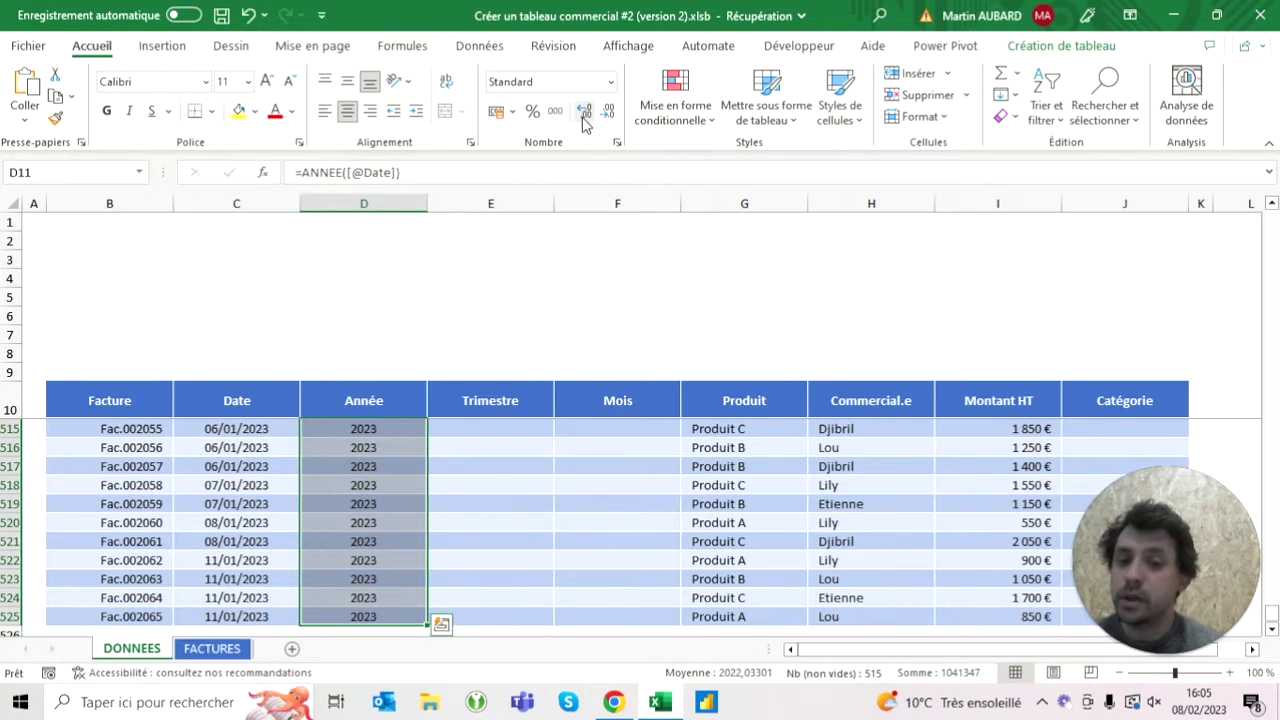
{"action": "key", "text": "Up"}
{"action": "key", "text": "Down"}
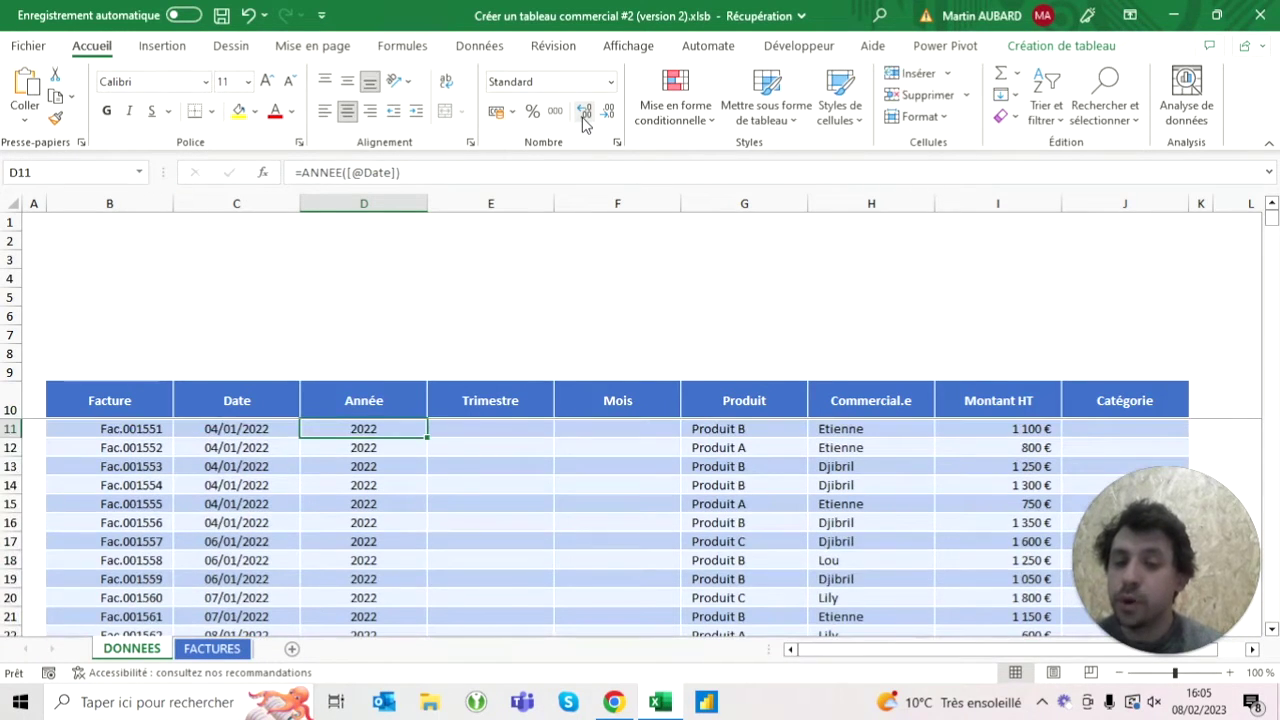
{"action": "key", "text": "Right"}
{"action": "key", "text": "Right"}
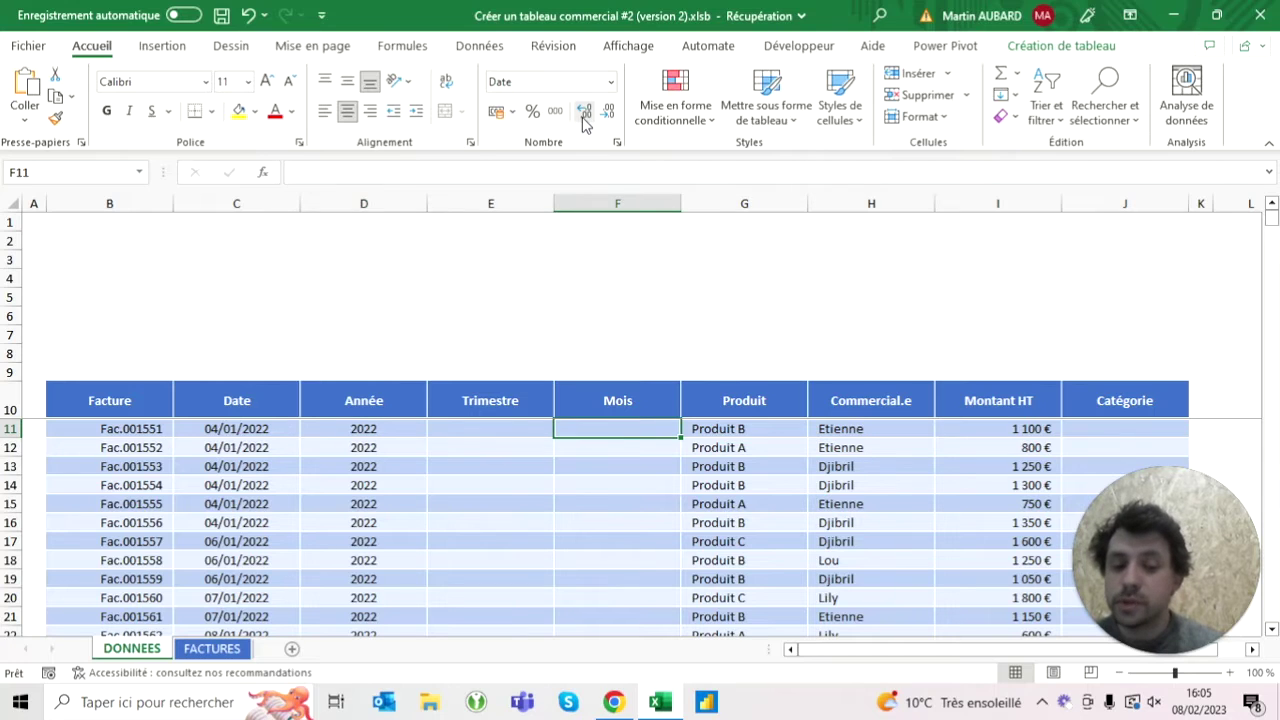
{"action": "type", "text": "="}
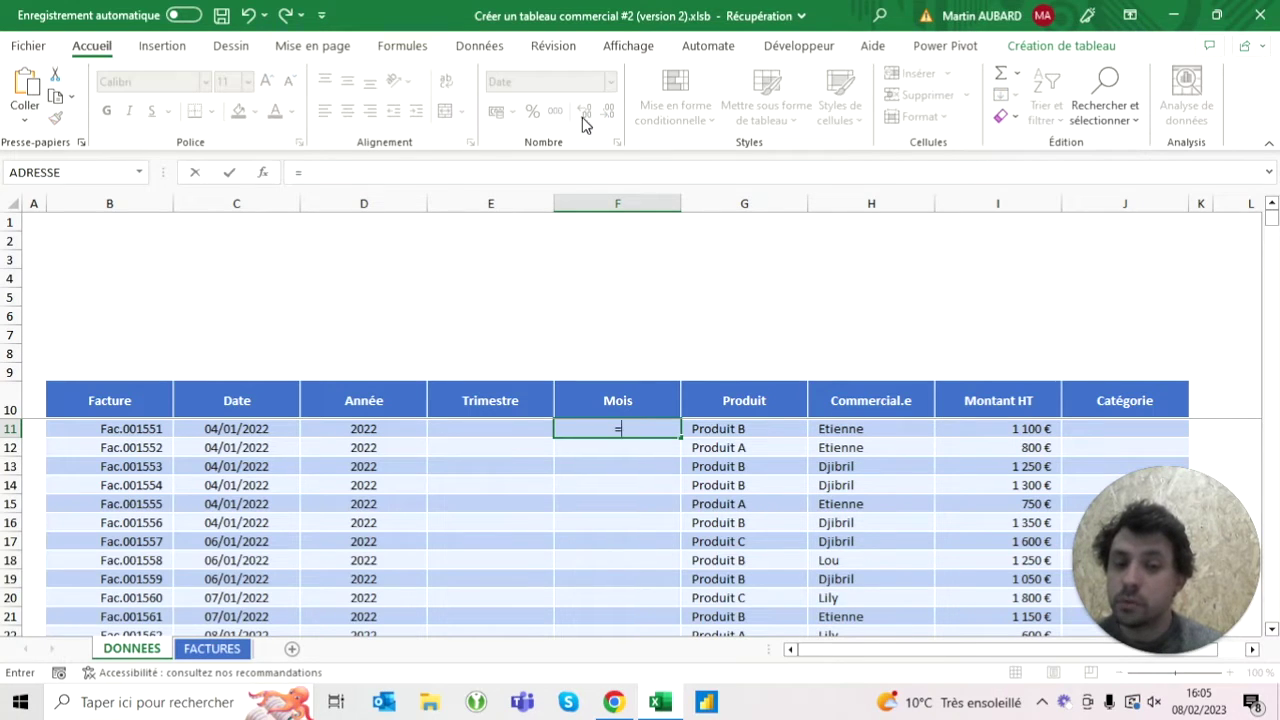
{"action": "type", "text": "mo"}
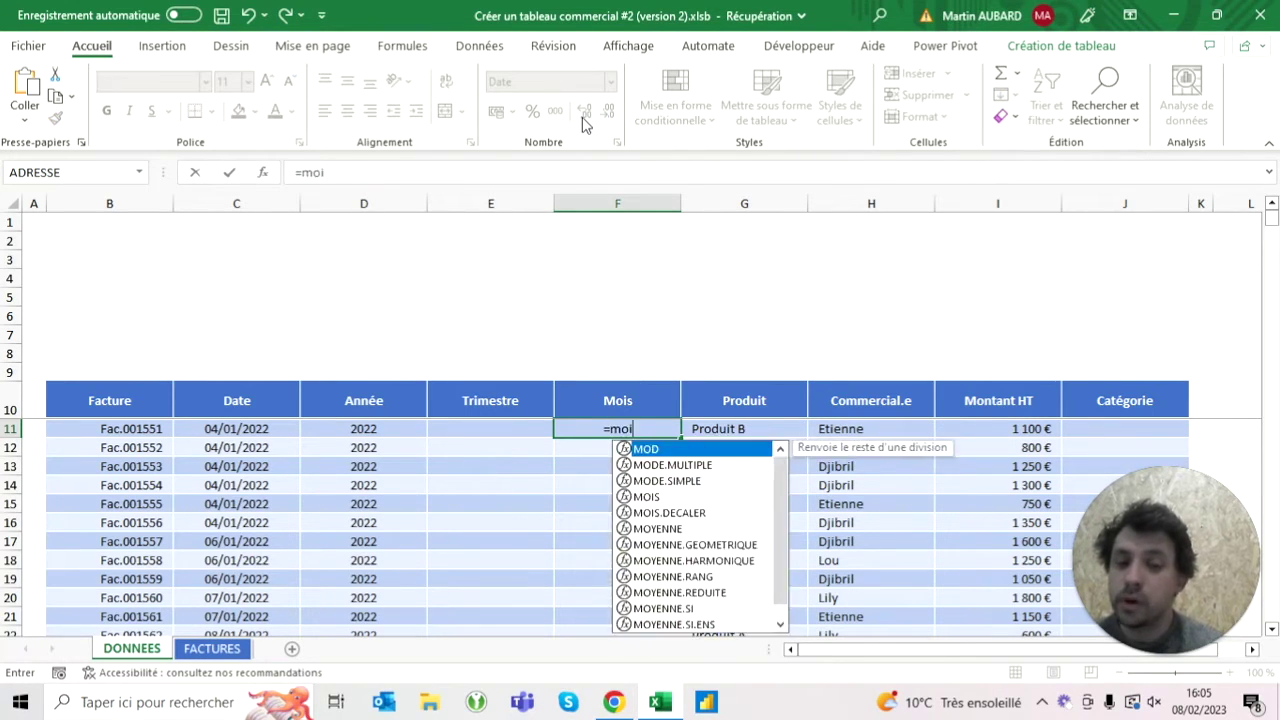
{"action": "type", "text": "i"}
{"action": "key", "text": "BackSpace"}
{"action": "key", "text": "BackSpace"}
{"action": "key", "text": "BackSpace"}
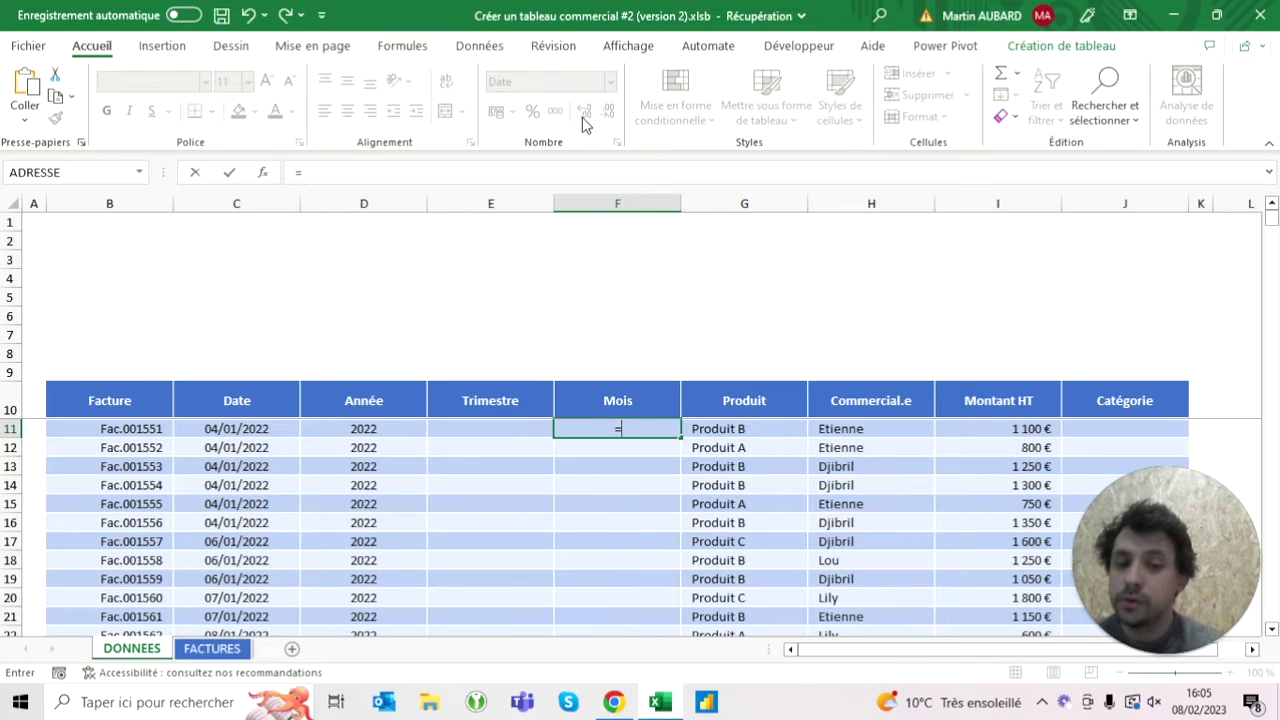
{"action": "type", "text": "texte("}
{"action": "key", "text": "Left"}
{"action": "key", "text": "Left"}
{"action": "key", "text": "Left"}
{"action": "type", "text": ";"}
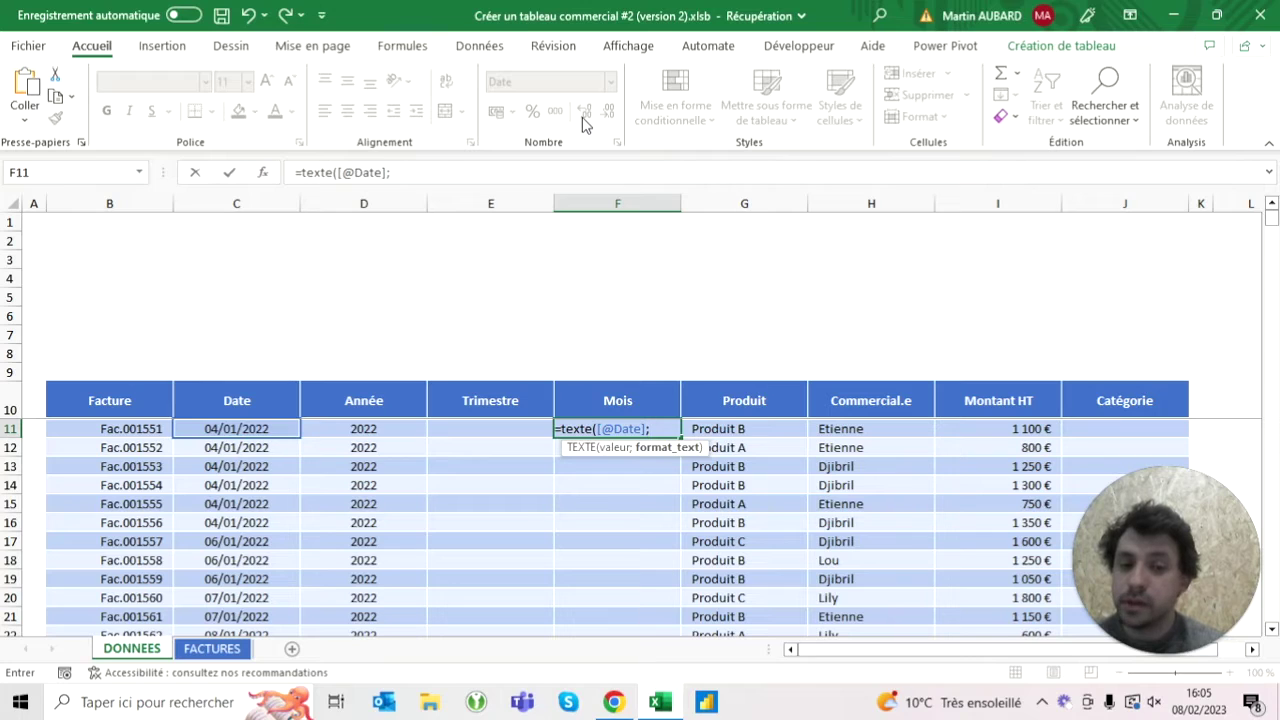
{"action": "type", "text": "\"mmmm"}
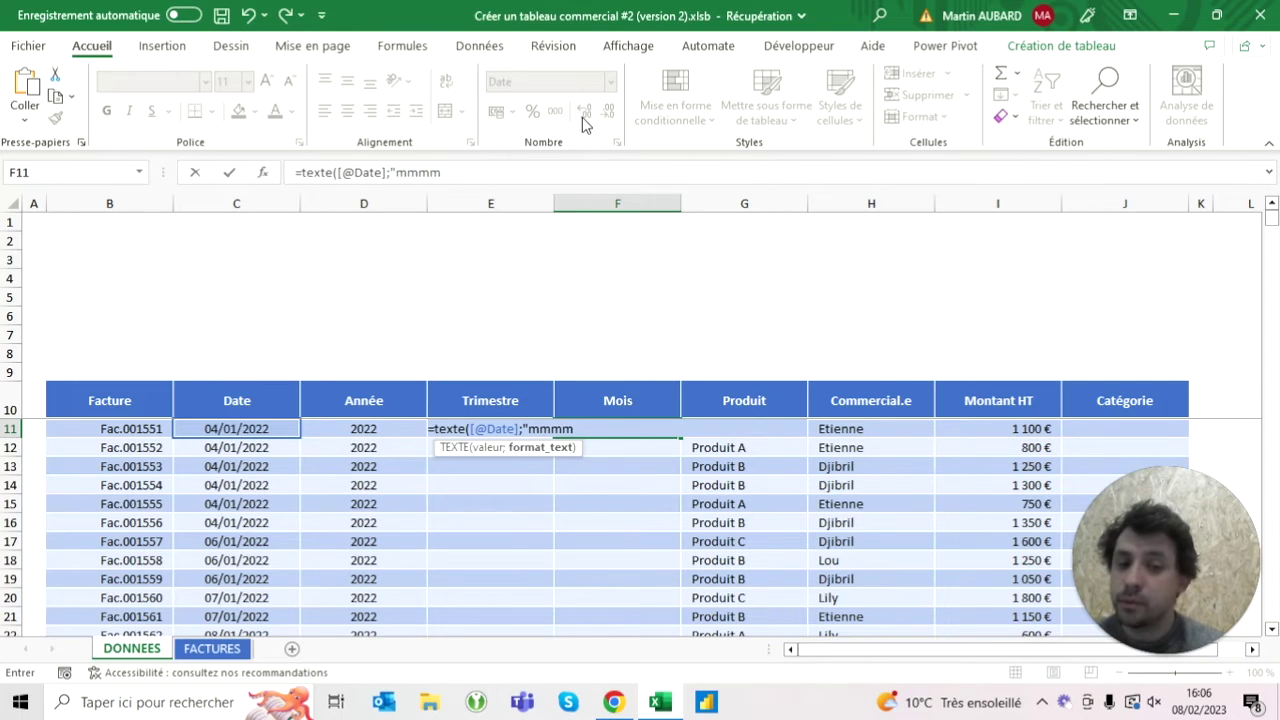
{"action": "type", "text": "\""}
{"action": "type", "text": ")"}
{"action": "key", "text": "ctrl+Return"}
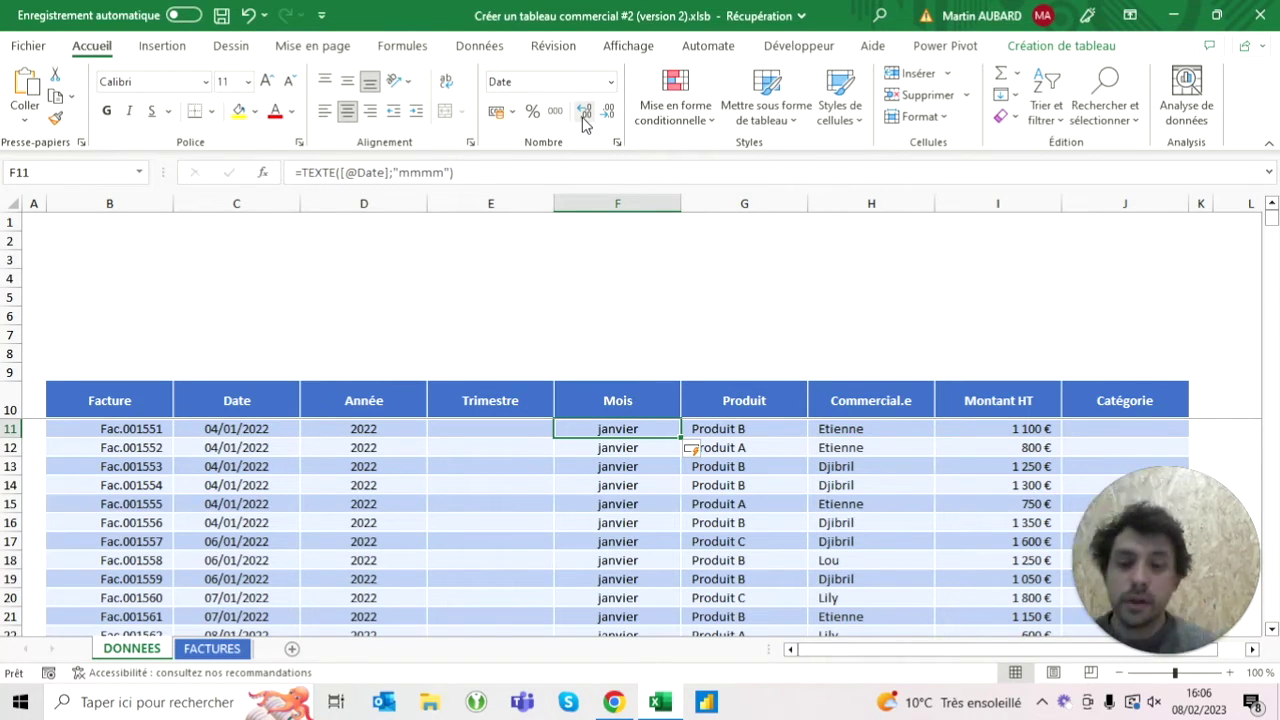
{"action": "left_click", "coordinate": [203, 650]}
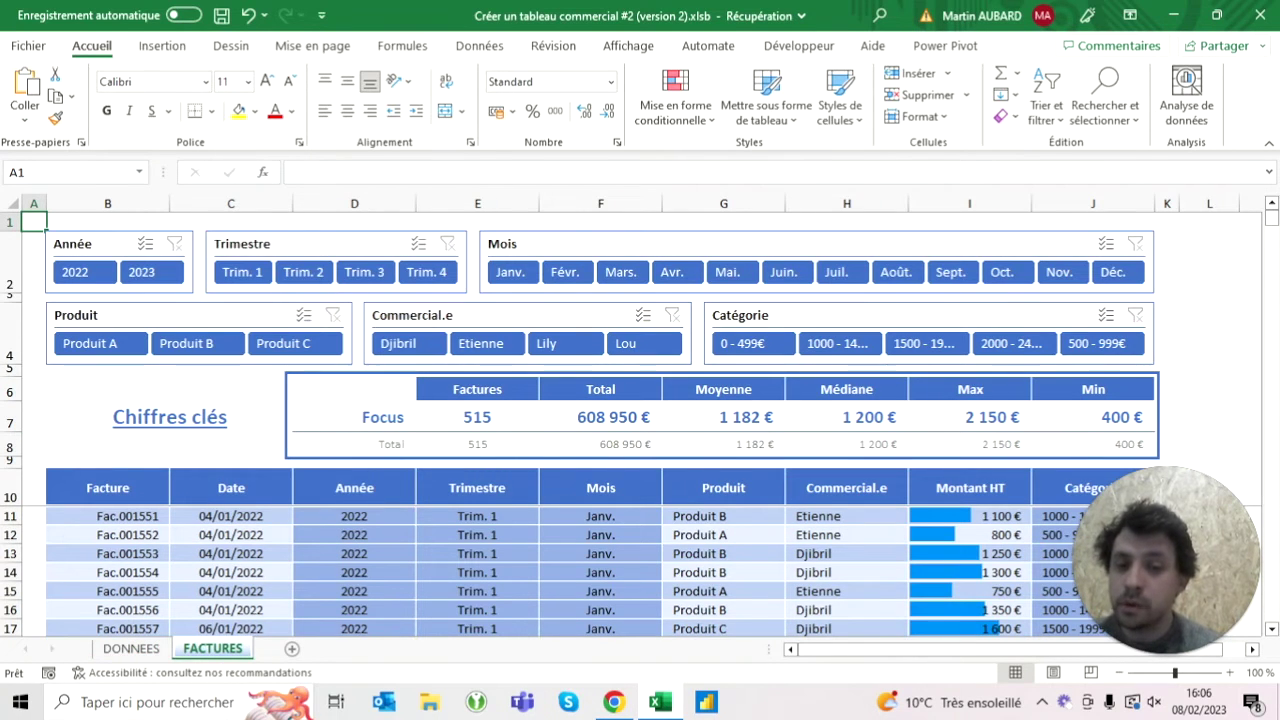
{"action": "left_click", "coordinate": [600, 516]}
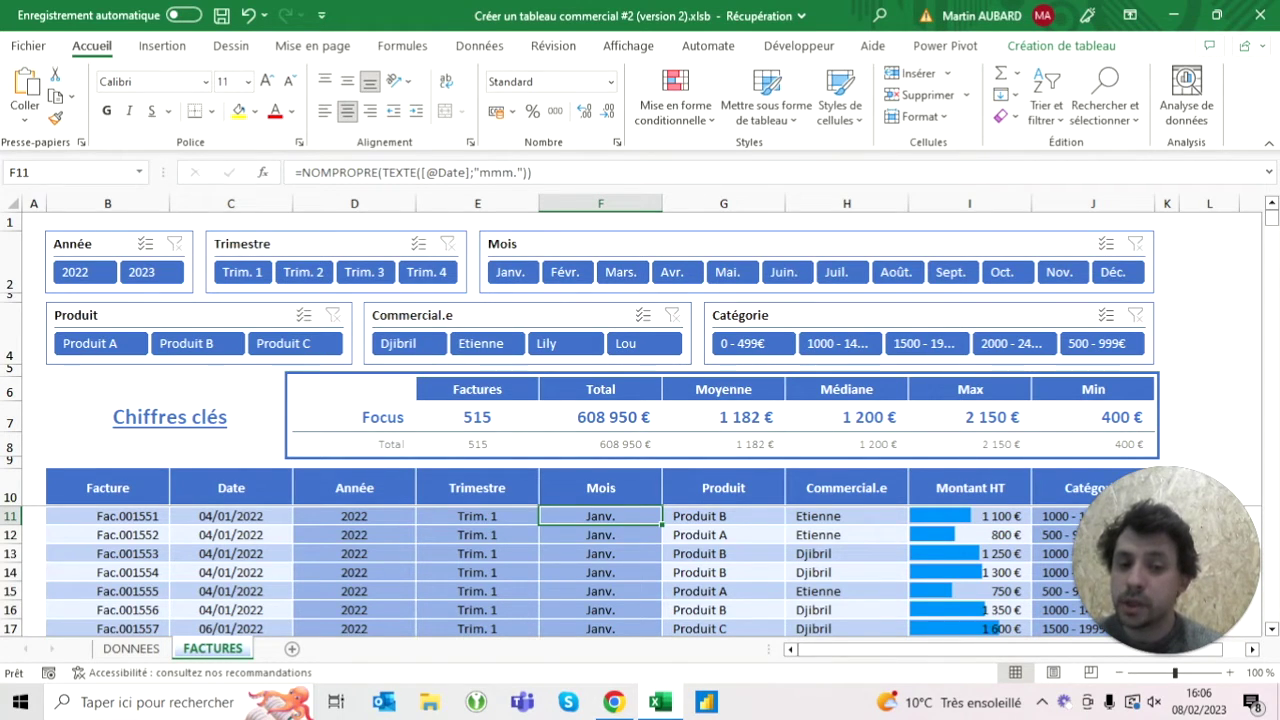
Step: Change the Mois formula's format to "mmm." so months read like janv
{"action": "left_click", "coordinate": [131, 648]}
{"action": "left_click", "coordinate": [444, 172]}
{"action": "key", "text": "BackSpace"}
{"action": "type", "text": "."}
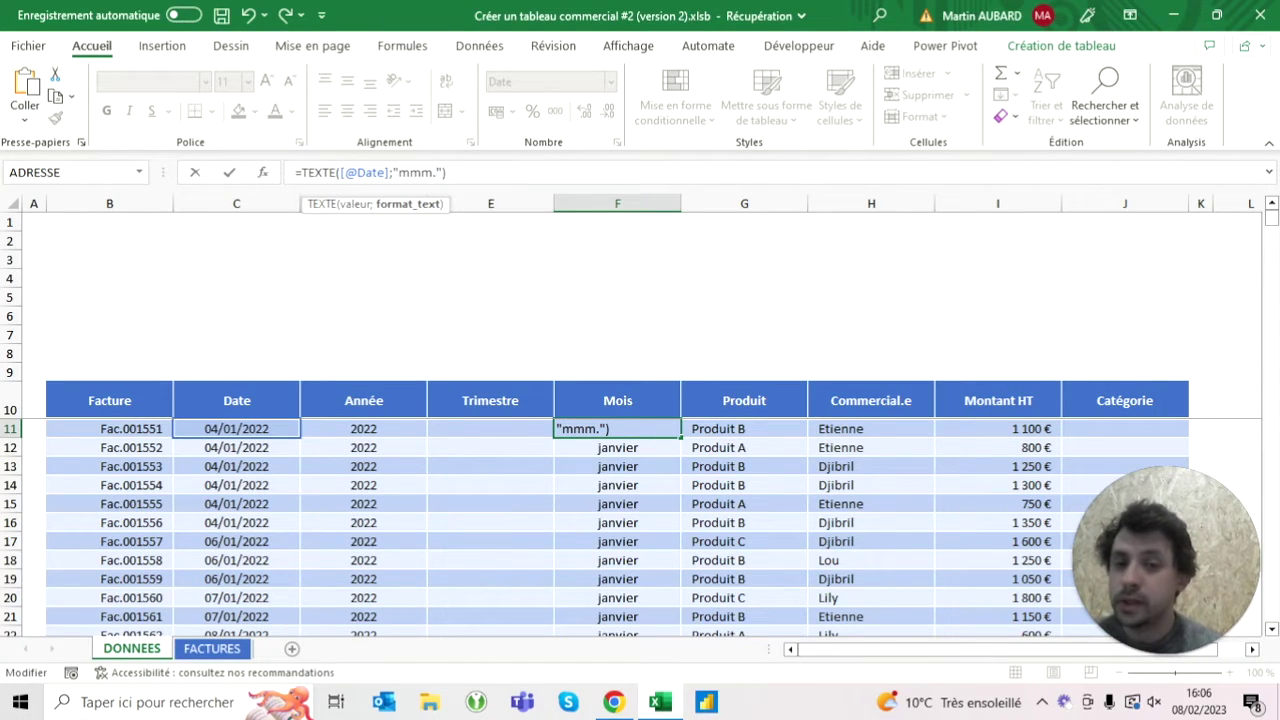
{"action": "key", "text": "ctrl+Return"}
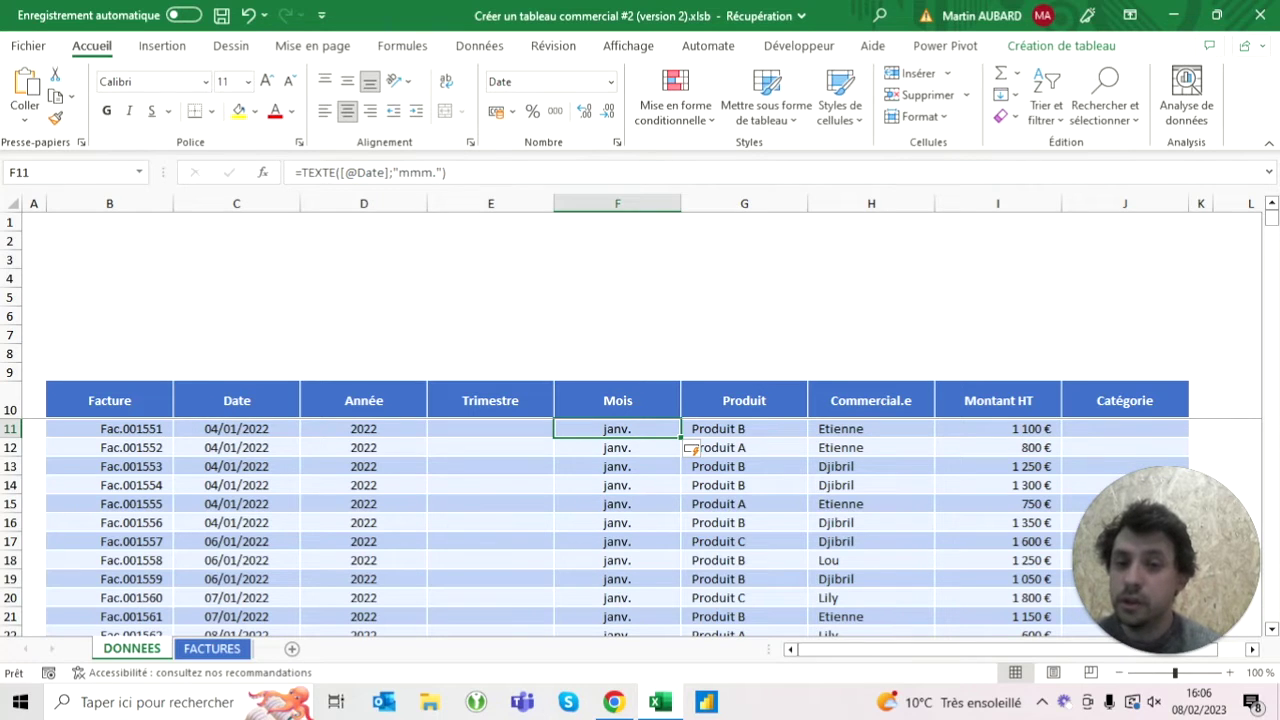
{"action": "left_click_drag", "start_coordinate": [300, 172], "coordinate": [446, 172]}
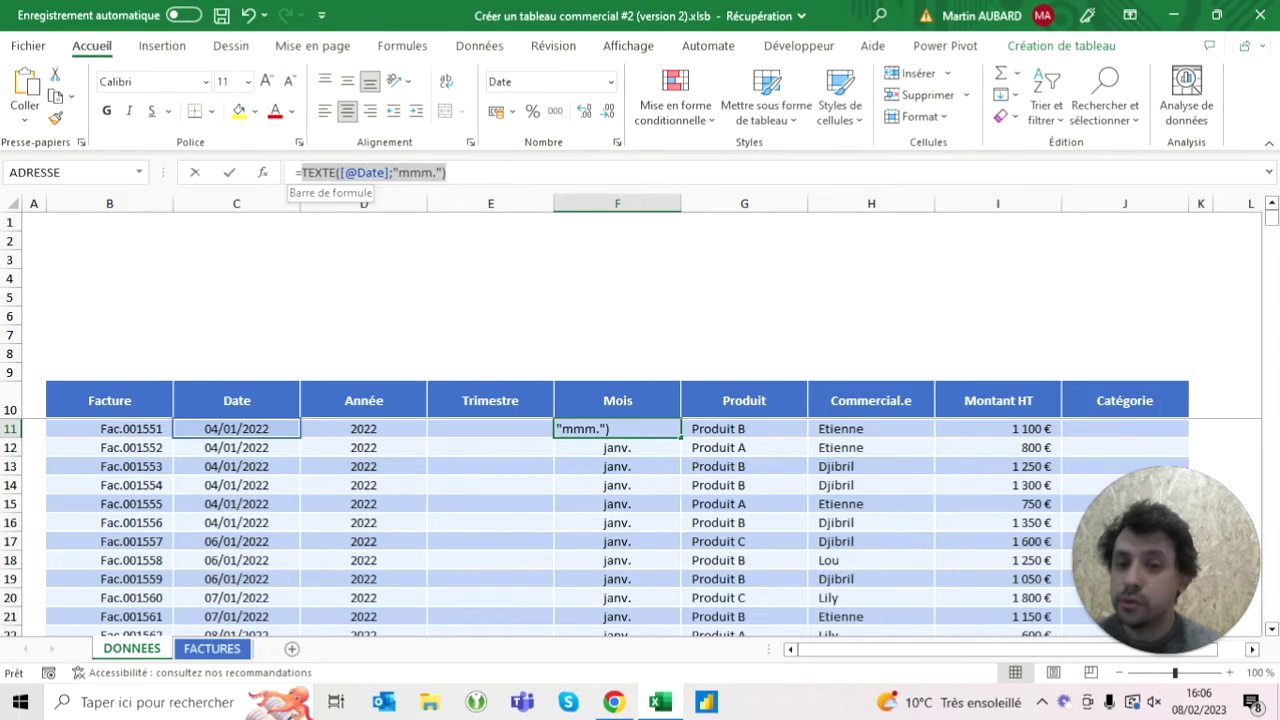
{"action": "left_click", "coordinate": [298, 172]}
{"action": "type", "text": "nom"}
{"action": "type", "text": "re("}
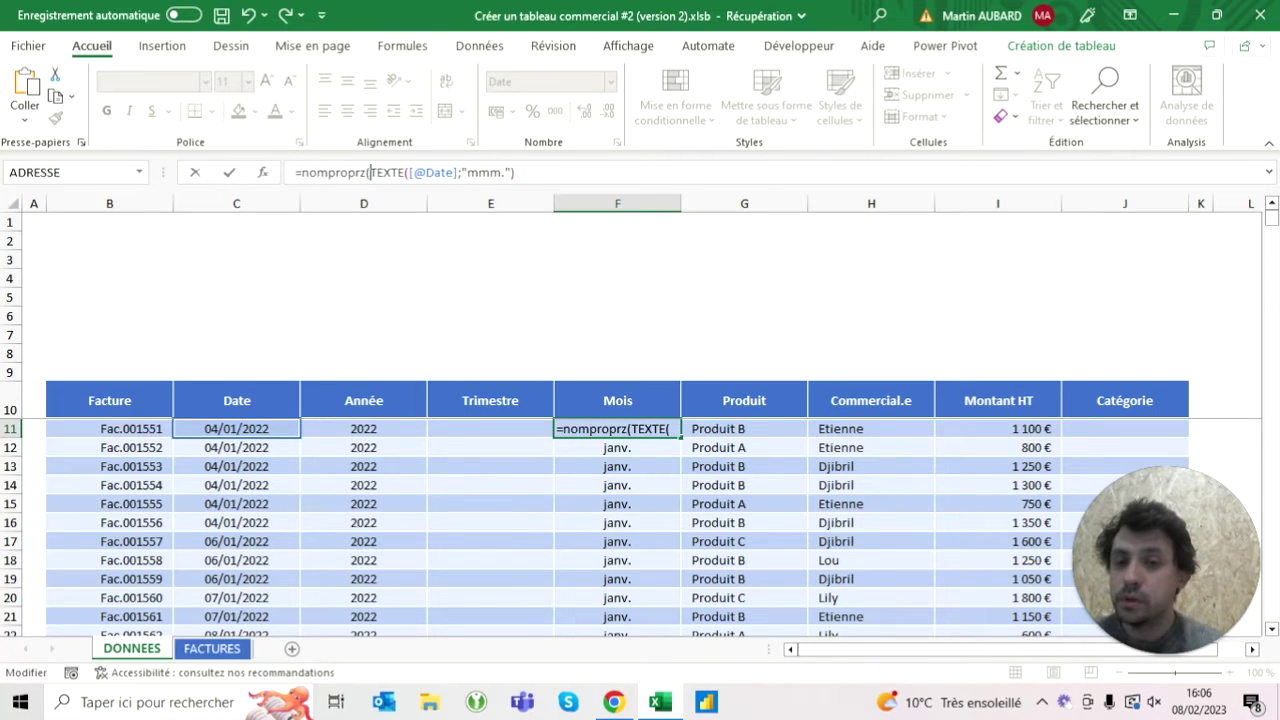
{"action": "key", "text": "End"}
{"action": "type", "text": ")"}
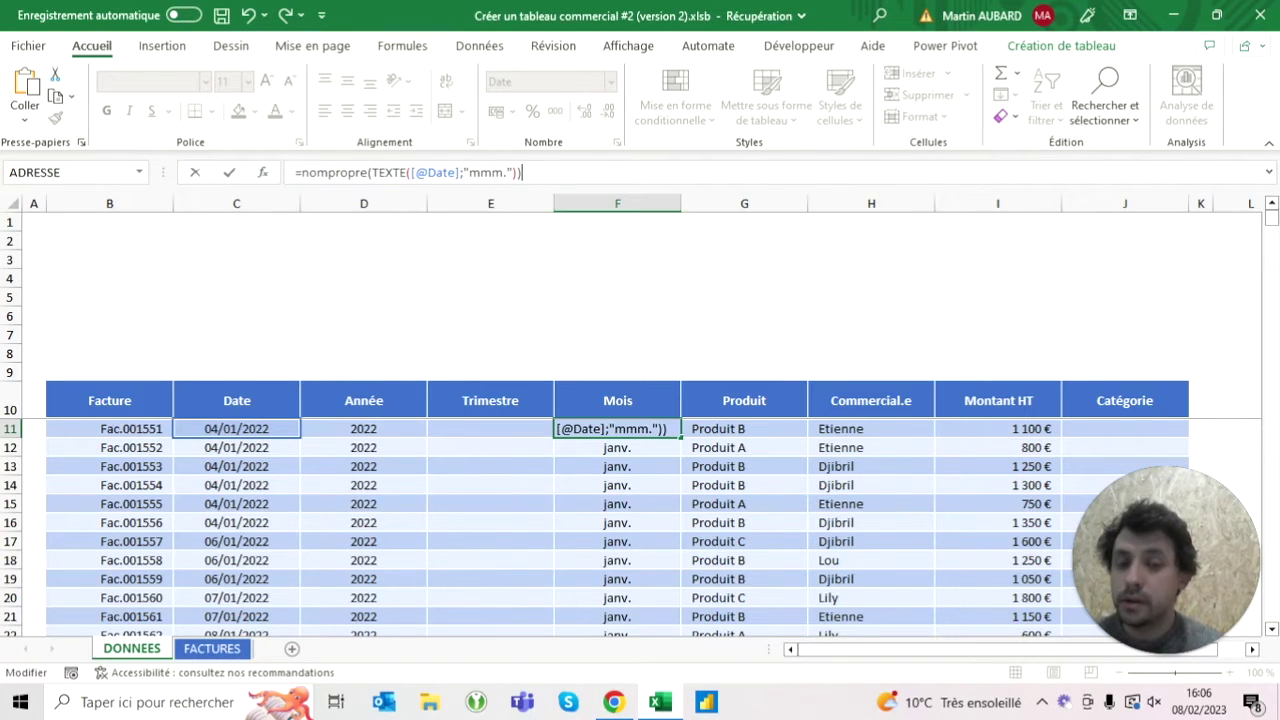
{"action": "key", "text": "ctrl+Return"}
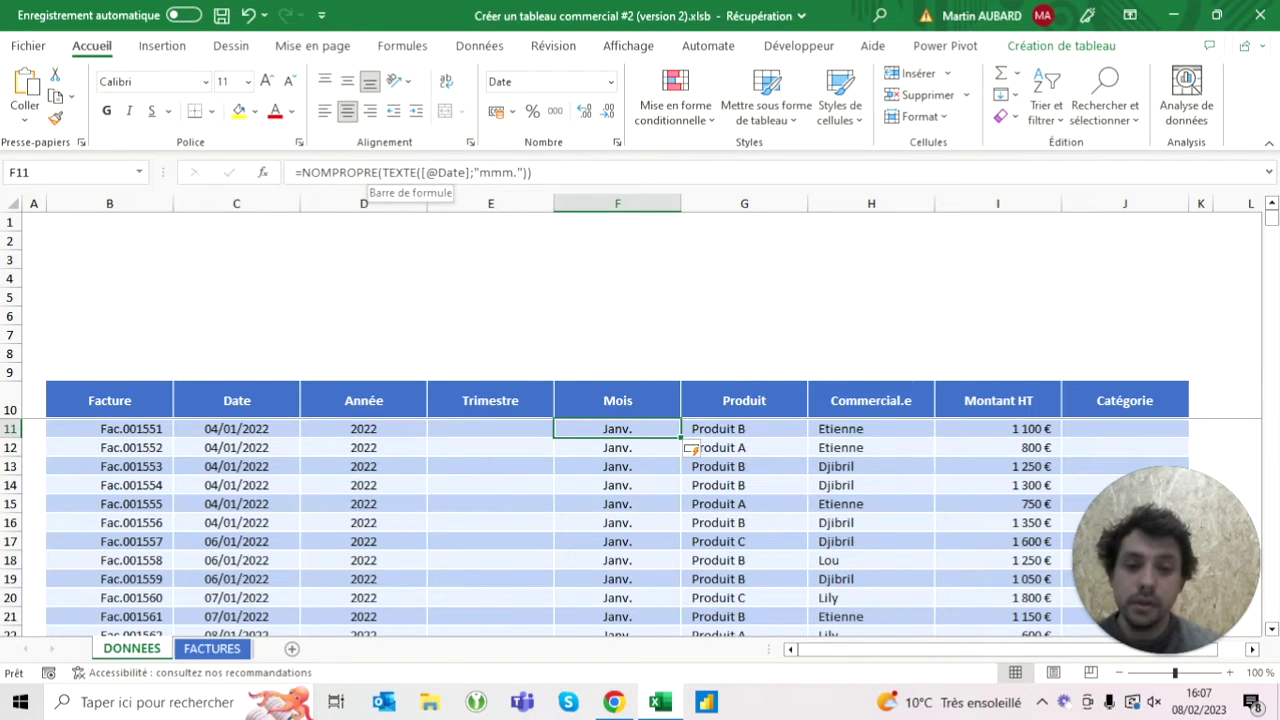
{"action": "left_click", "coordinate": [490, 428]}
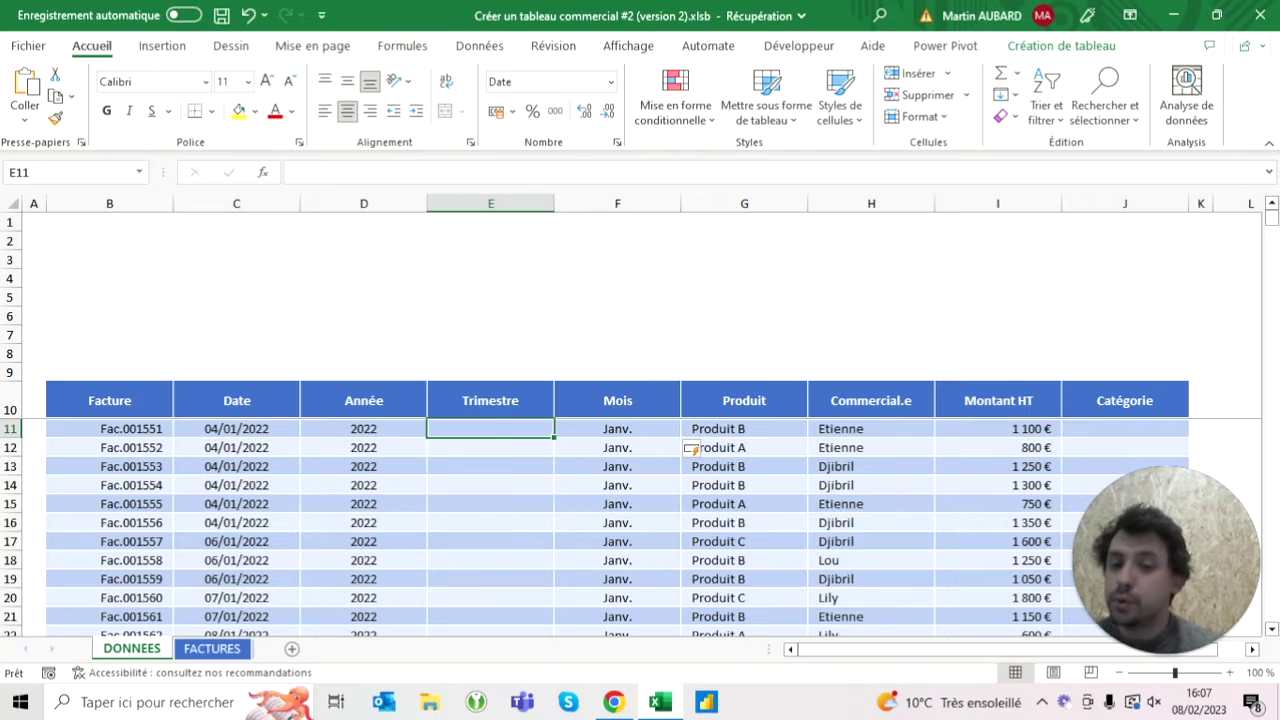
{"action": "left_click", "coordinate": [363, 240]}
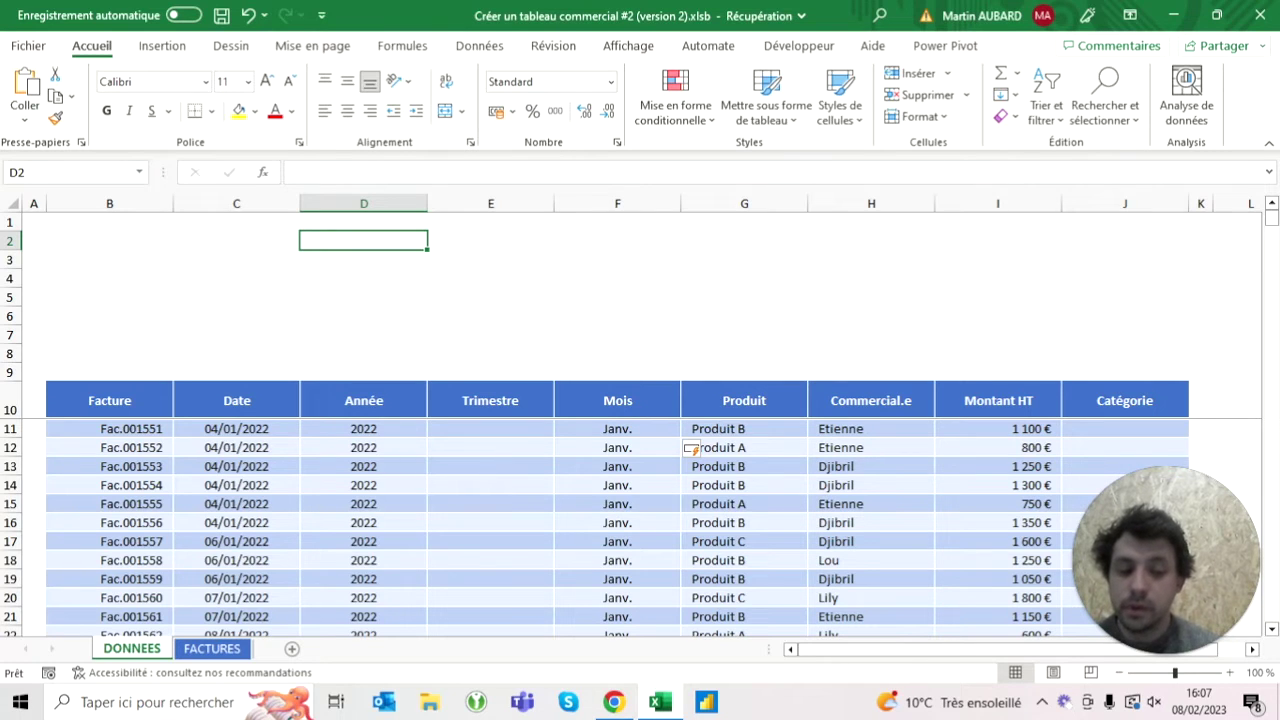
Step: Type the test numbers 1 to 7 into D2:D8 above the table
{"action": "type", "text": "1 2 3"}
{"action": "key", "text": "Return"}
{"action": "type", "text": "4"}
{"action": "key", "text": "Return"}
{"action": "type", "text": "5"}
{"action": "key", "text": "Return"}
{"action": "type", "text": "6"}
{"action": "key", "text": "Return"}
{"action": "type", "text": "7"}
{"action": "key", "text": "Return"}
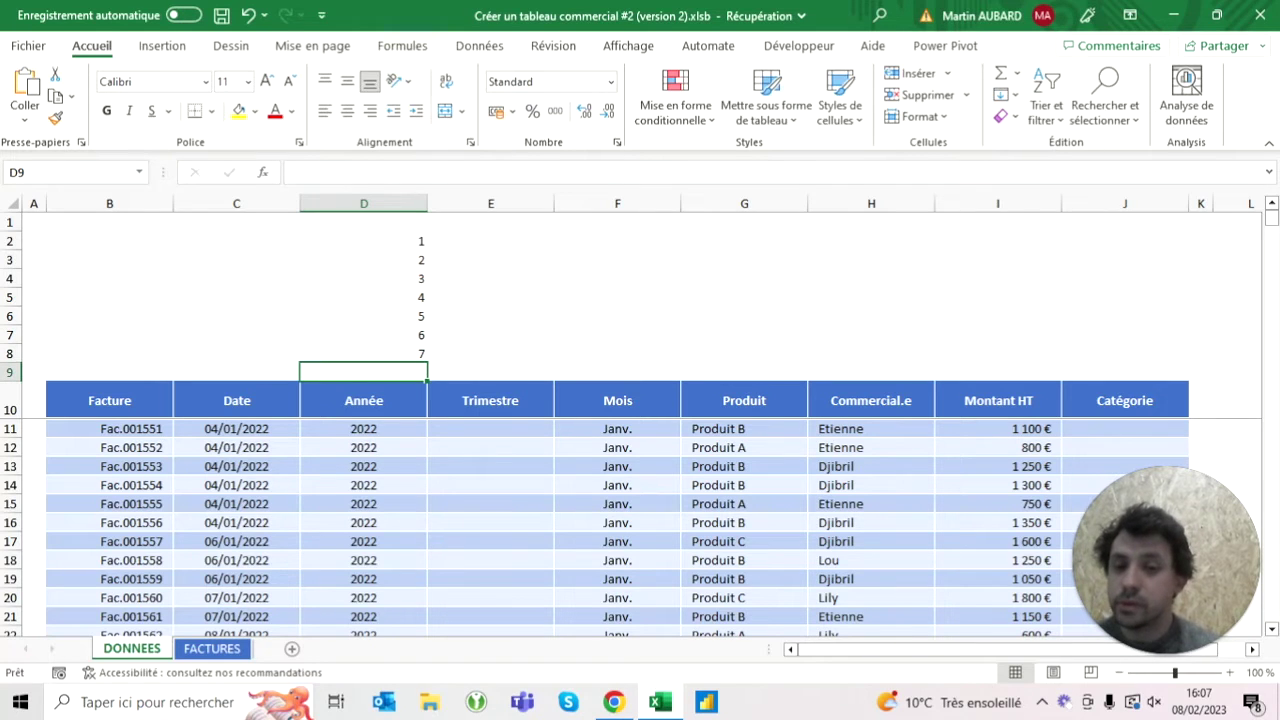
{"action": "left_click", "coordinate": [490, 241]}
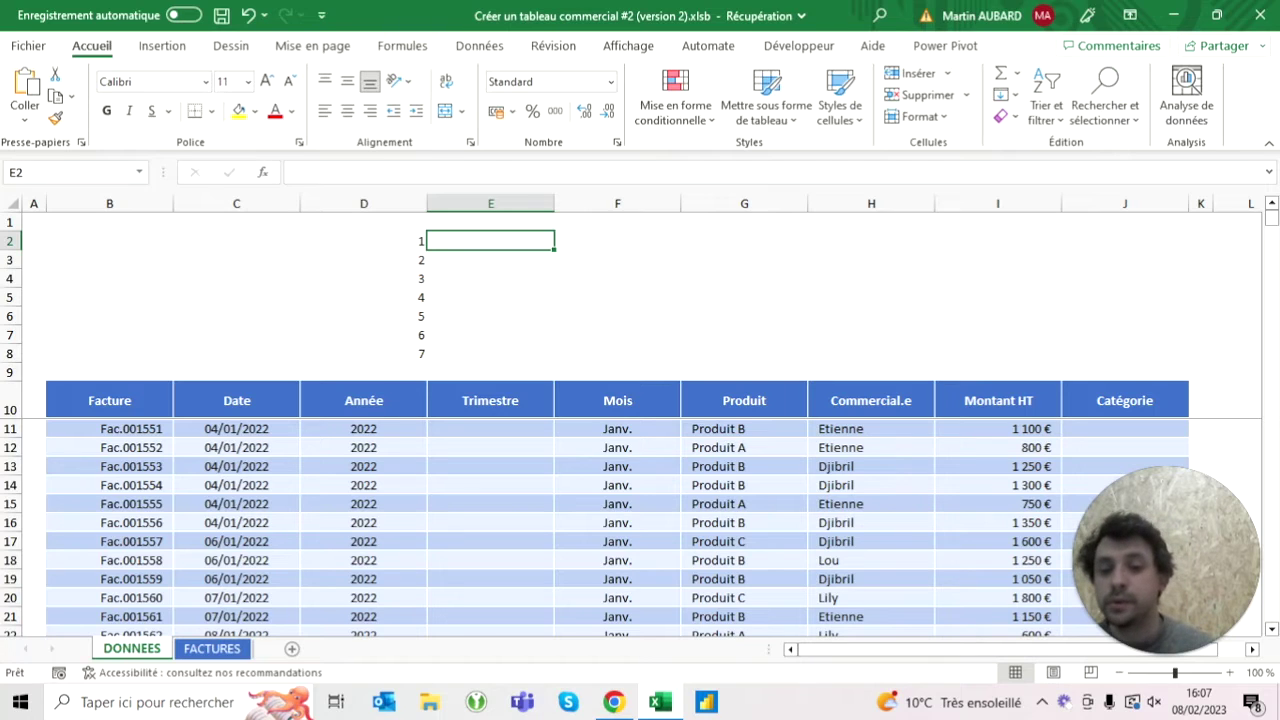
{"action": "left_click_drag", "start_coordinate": [363, 241], "coordinate": [363, 354]}
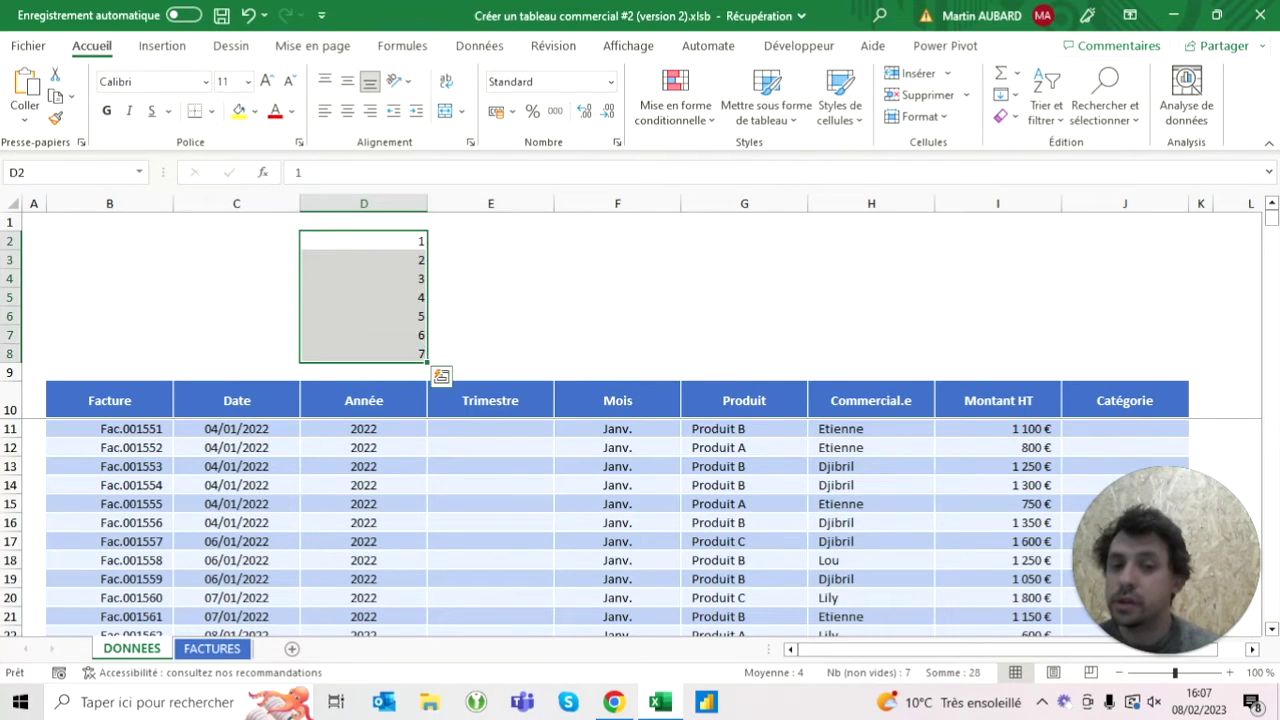
{"action": "left_click", "coordinate": [490, 428]}
{"action": "type", "text": "=mois"}
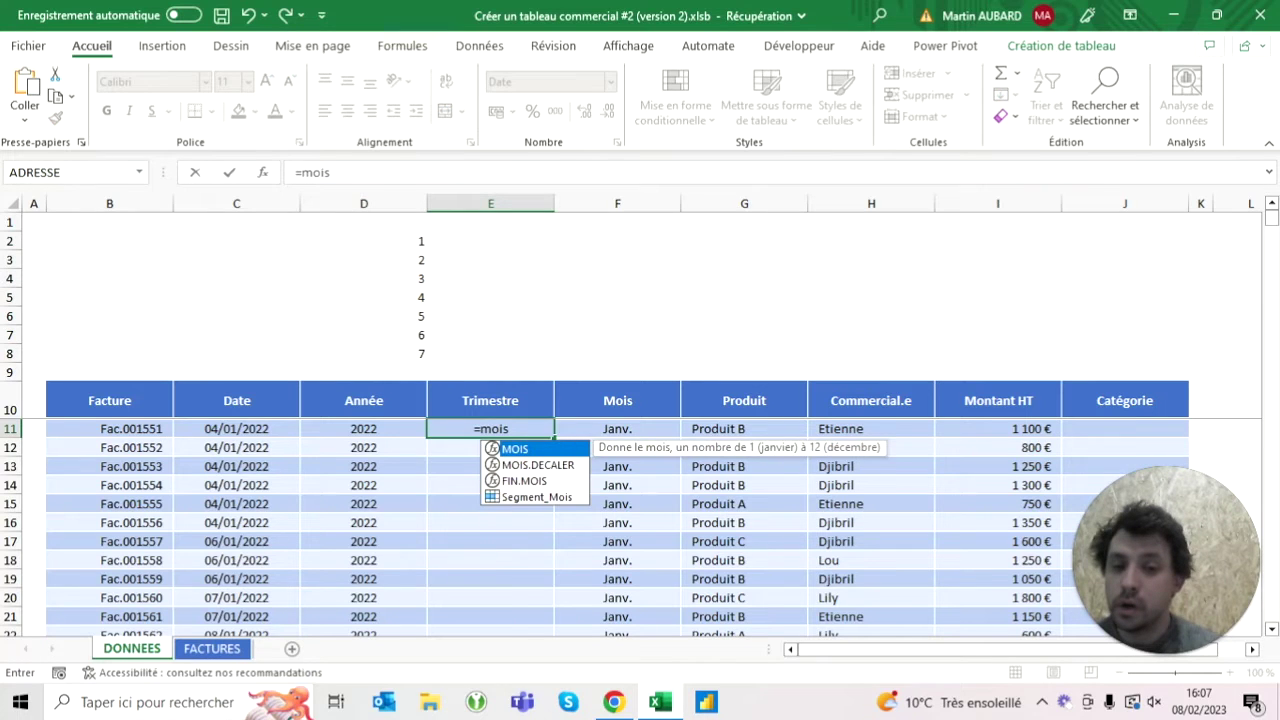
{"action": "key", "text": "Tab"}
{"action": "type", "text": "[@Date]"}
{"action": "key", "text": "Return"}
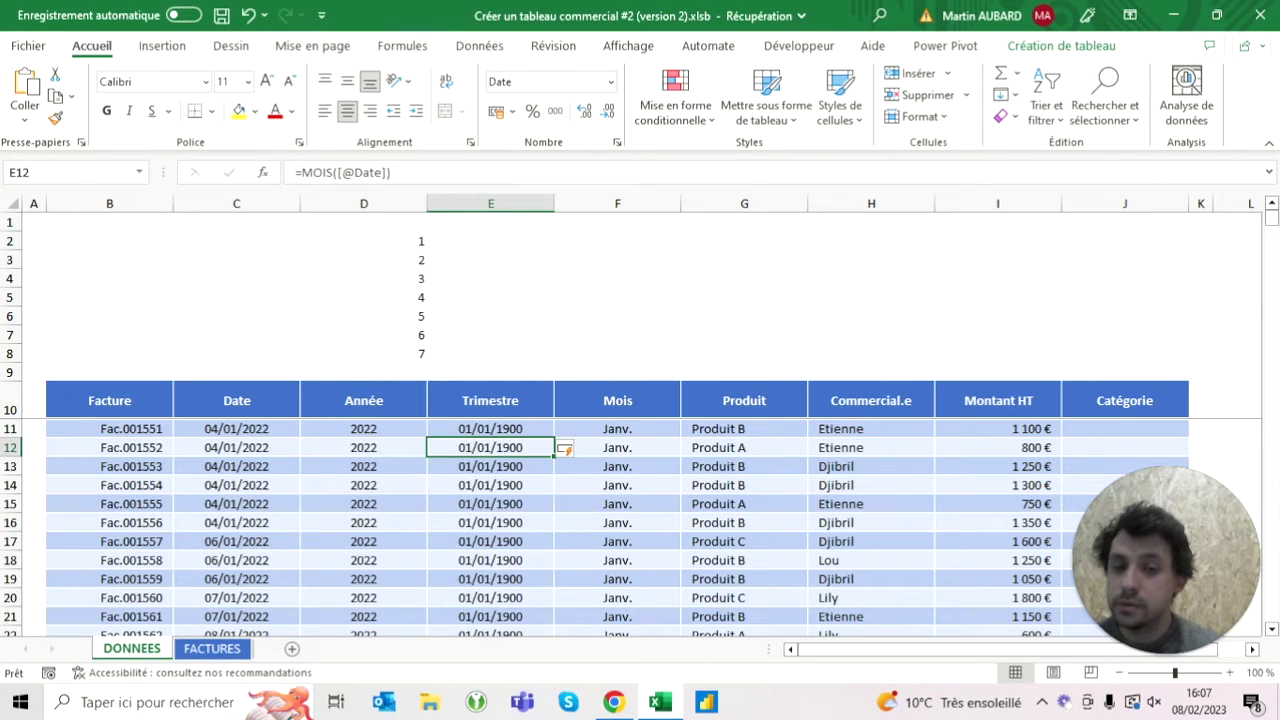
{"action": "key", "text": "Up"}
{"action": "key", "text": "ctrl+shift+Down"}
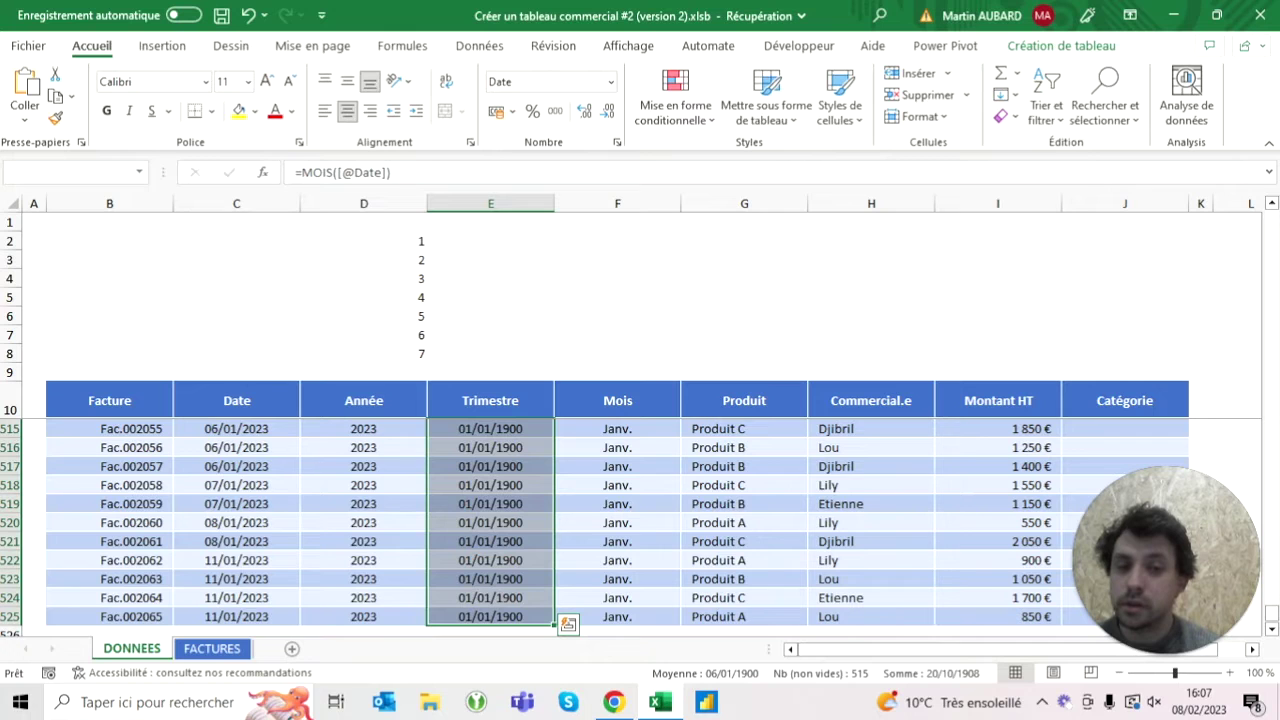
{"action": "key", "text": "ctrl+shift+asciitilde"}
{"action": "key", "text": "shift+BackSpace"}
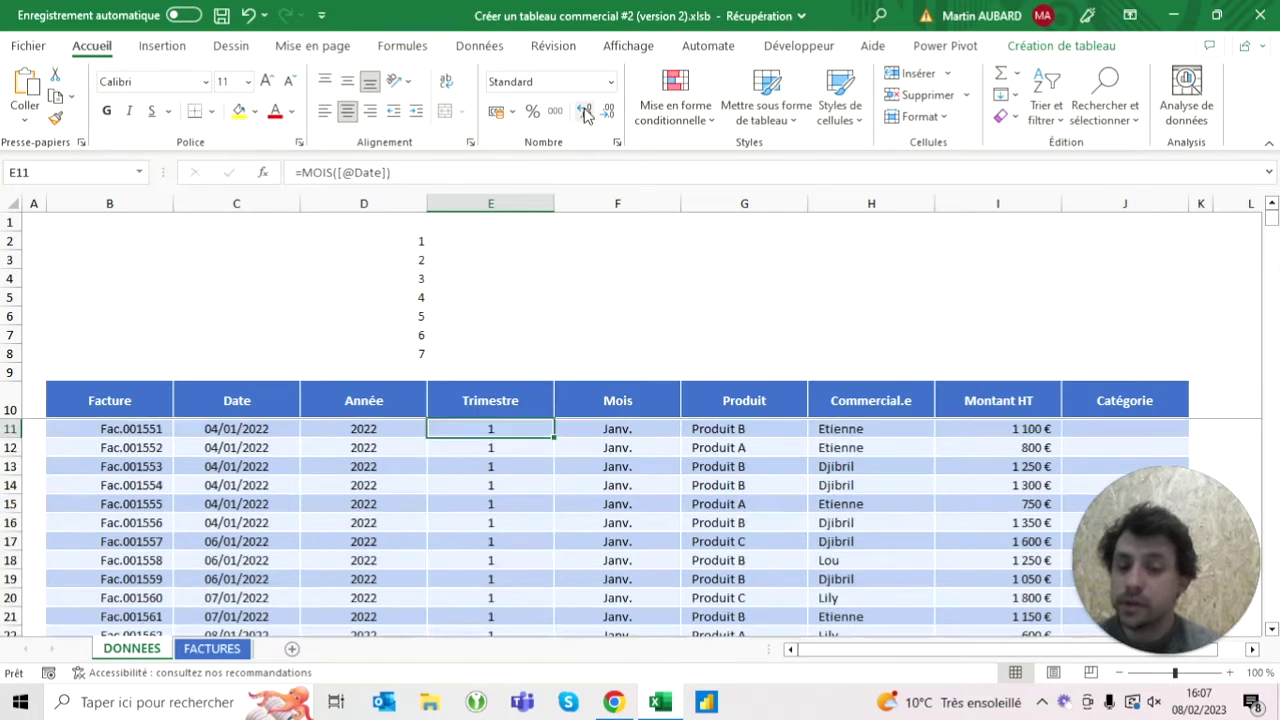
Step: Scroll down to verify the Trimestre month numbers for February and March invoices
{"action": "scroll", "coordinate": [617, 525], "scroll_direction": "down", "scroll_amount": 10}
{"action": "scroll", "coordinate": [617, 525], "scroll_direction": "down", "scroll_amount": 3}
{"action": "scroll", "coordinate": [617, 525], "scroll_direction": "down", "scroll_amount": 1}
{"action": "left_click", "coordinate": [236, 520]}
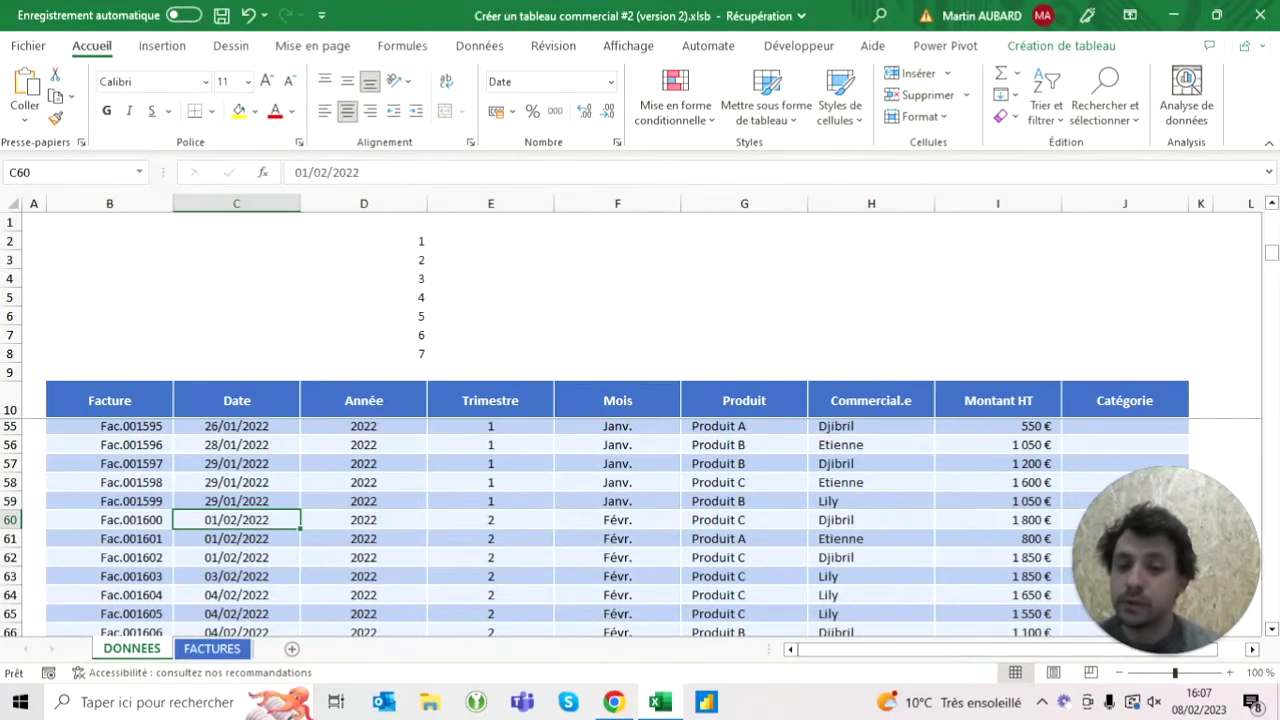
{"action": "scroll", "coordinate": [617, 525], "scroll_direction": "down", "scroll_amount": 17}
{"action": "scroll", "coordinate": [617, 525], "scroll_direction": "down", "scroll_amount": 1}
{"action": "left_click", "coordinate": [236, 520]}
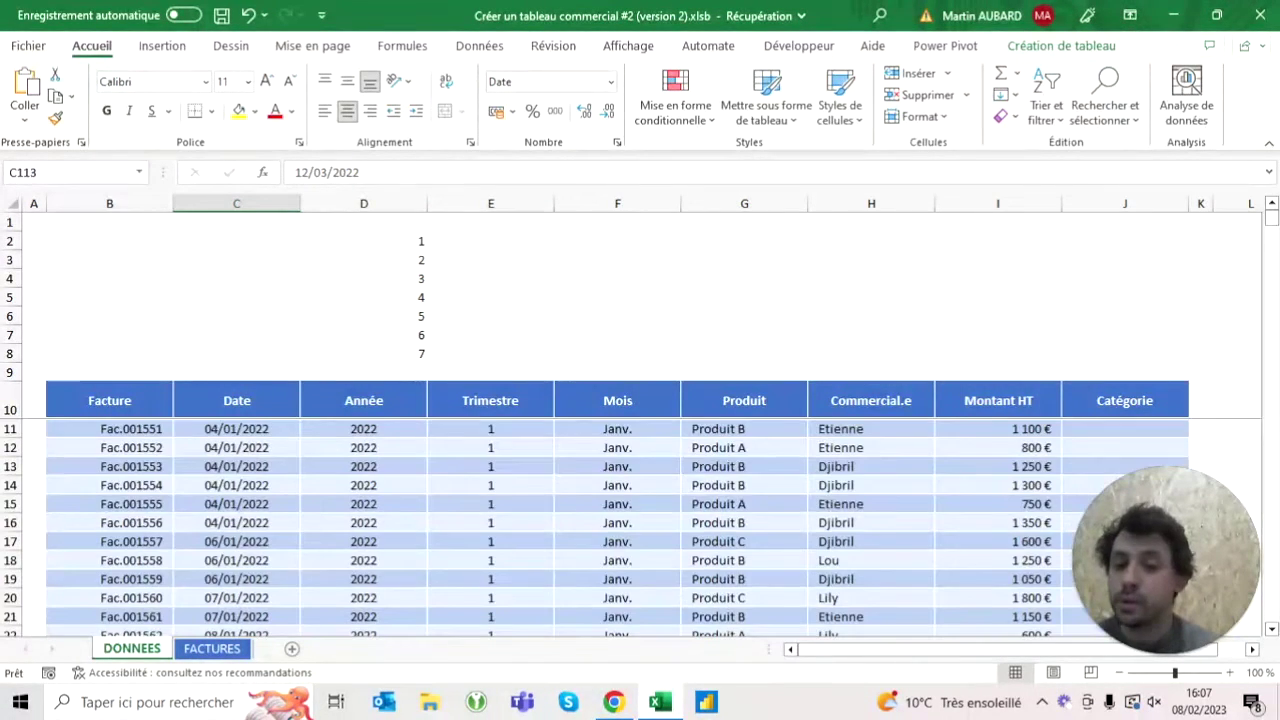
{"action": "left_click", "coordinate": [490, 428]}
{"action": "left_click", "coordinate": [490, 241]}
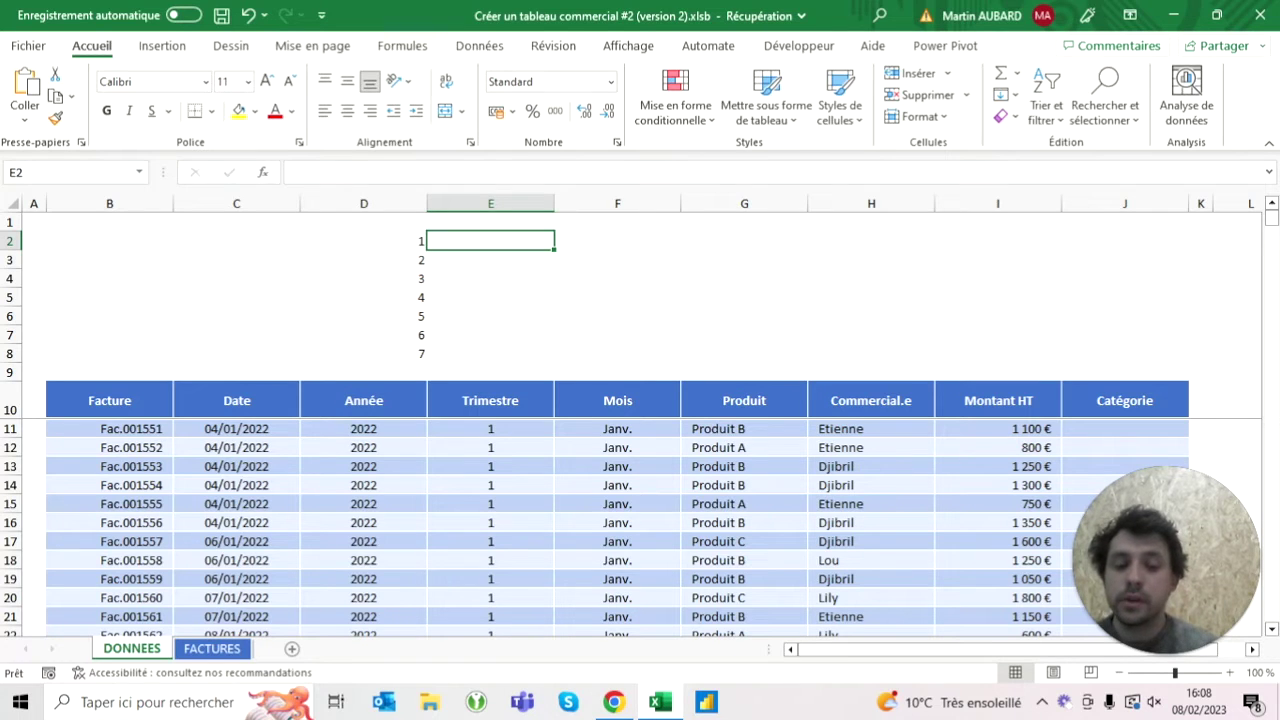
Step: Enter =QUOTIENT(D2;3) in E2 and copy it down to E8
{"action": "type", "text": "="}
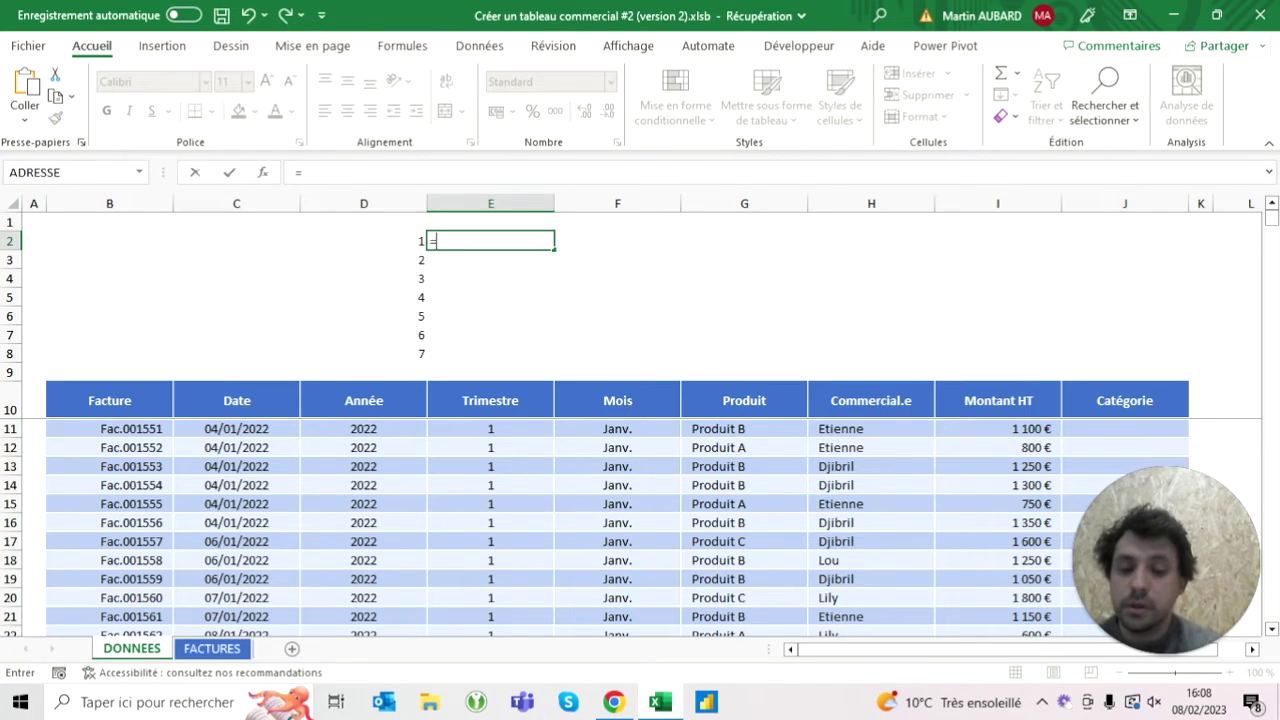
{"action": "type", "text": "qu"}
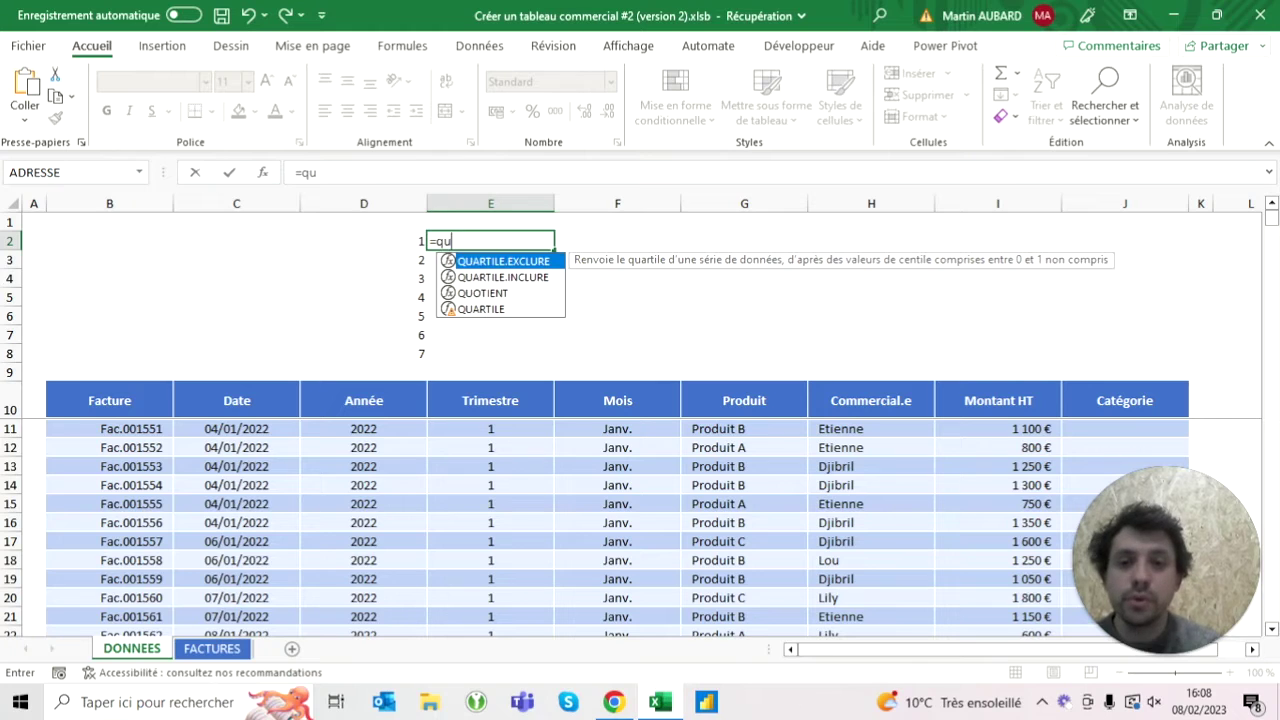
{"action": "type", "text": "otient("}
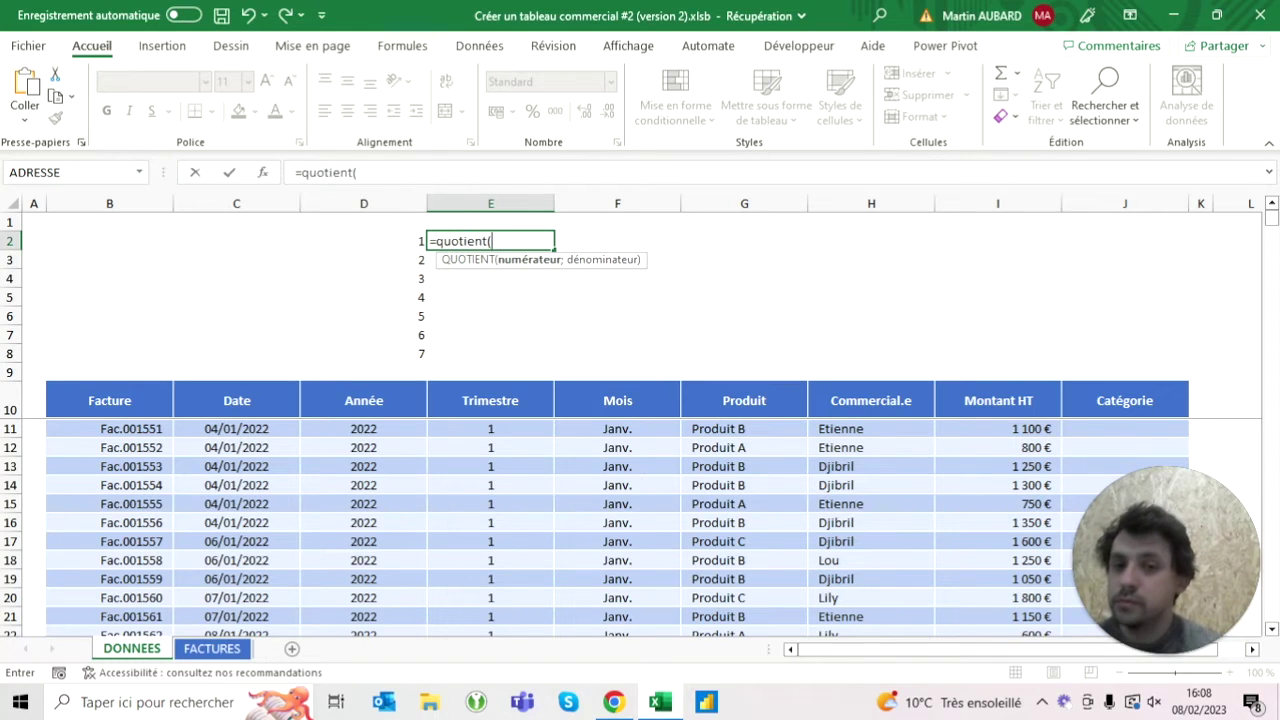
{"action": "key", "text": "BackSpace"}
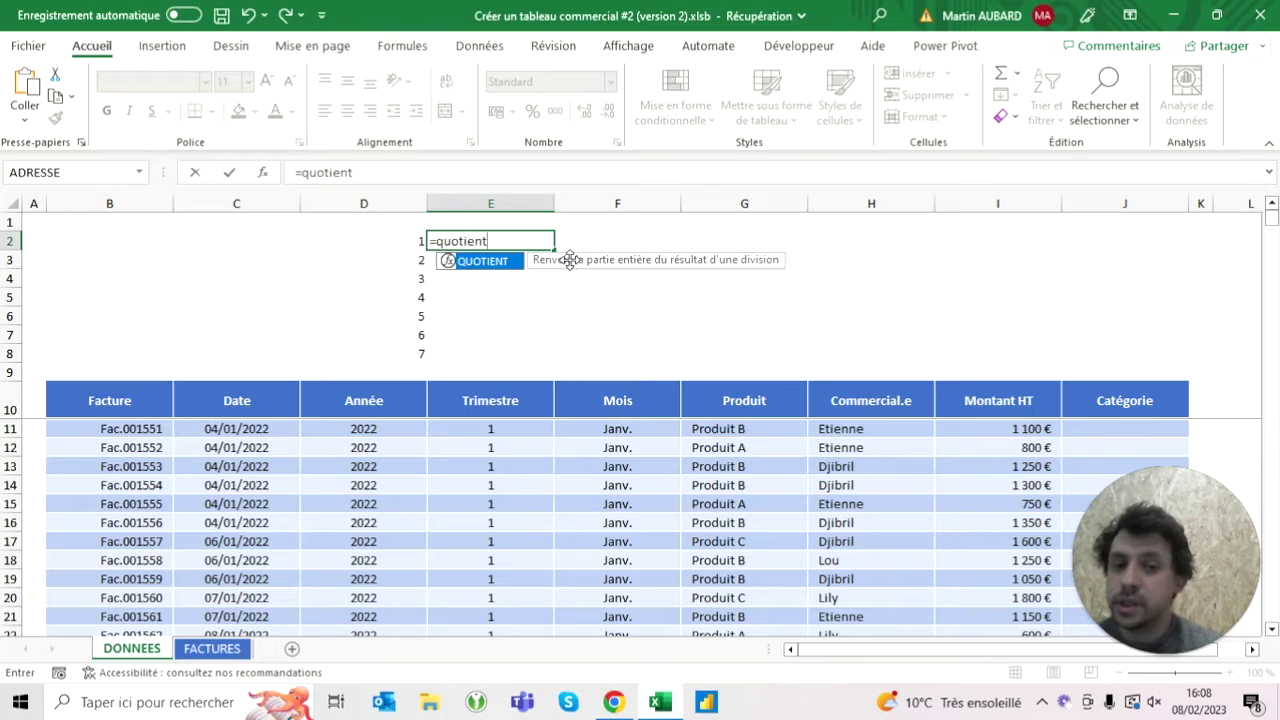
{"action": "type", "text": "("}
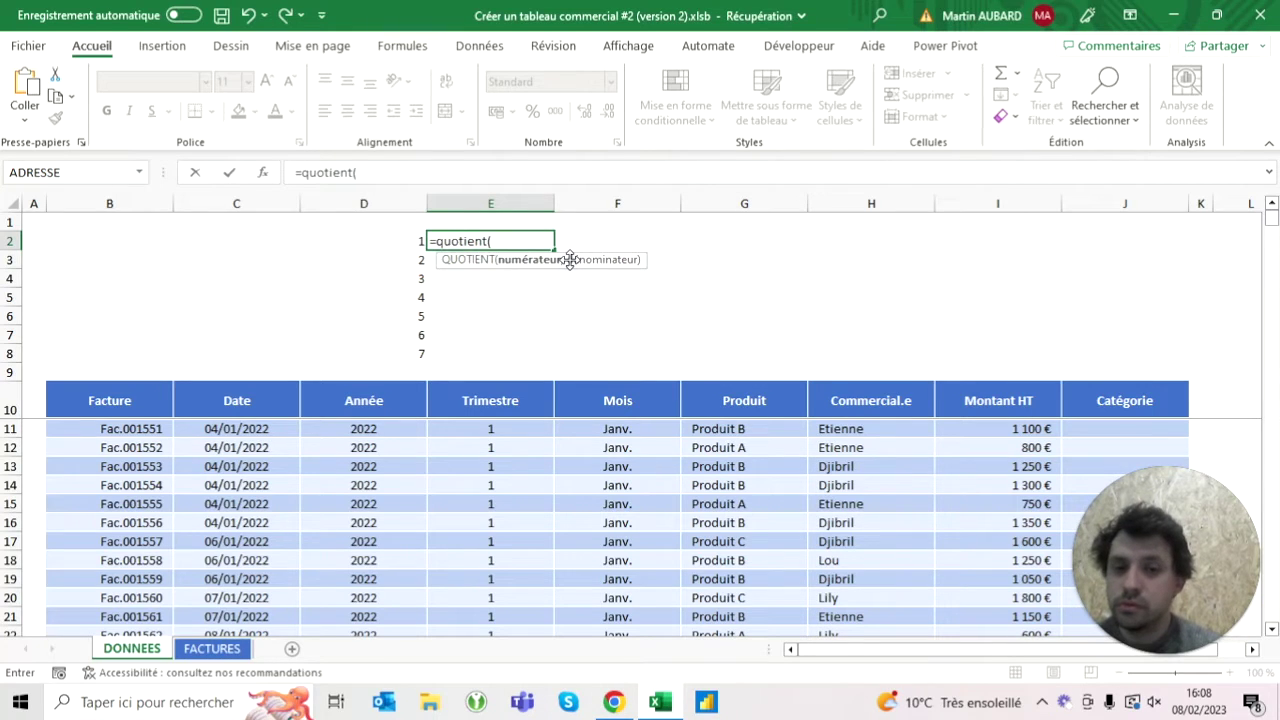
{"action": "left_click", "coordinate": [363, 241]}
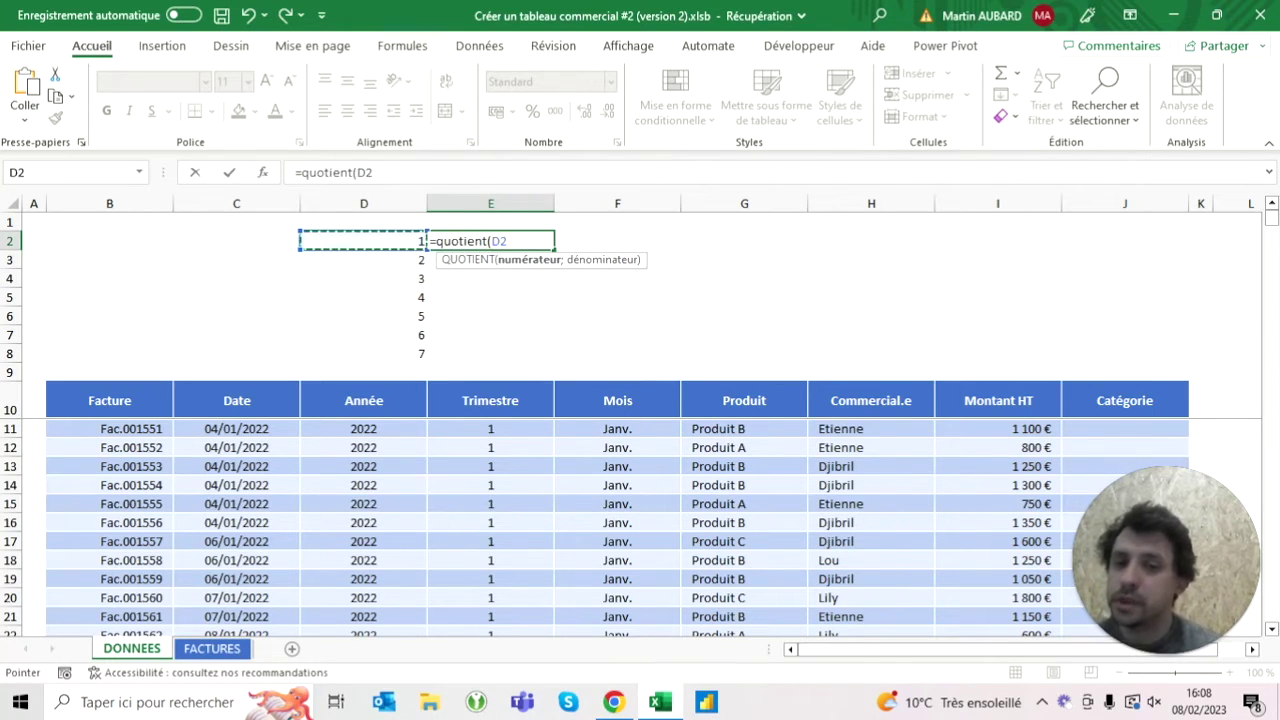
{"action": "type", "text": ";3"}
{"action": "key", "text": "ctrl+Return"}
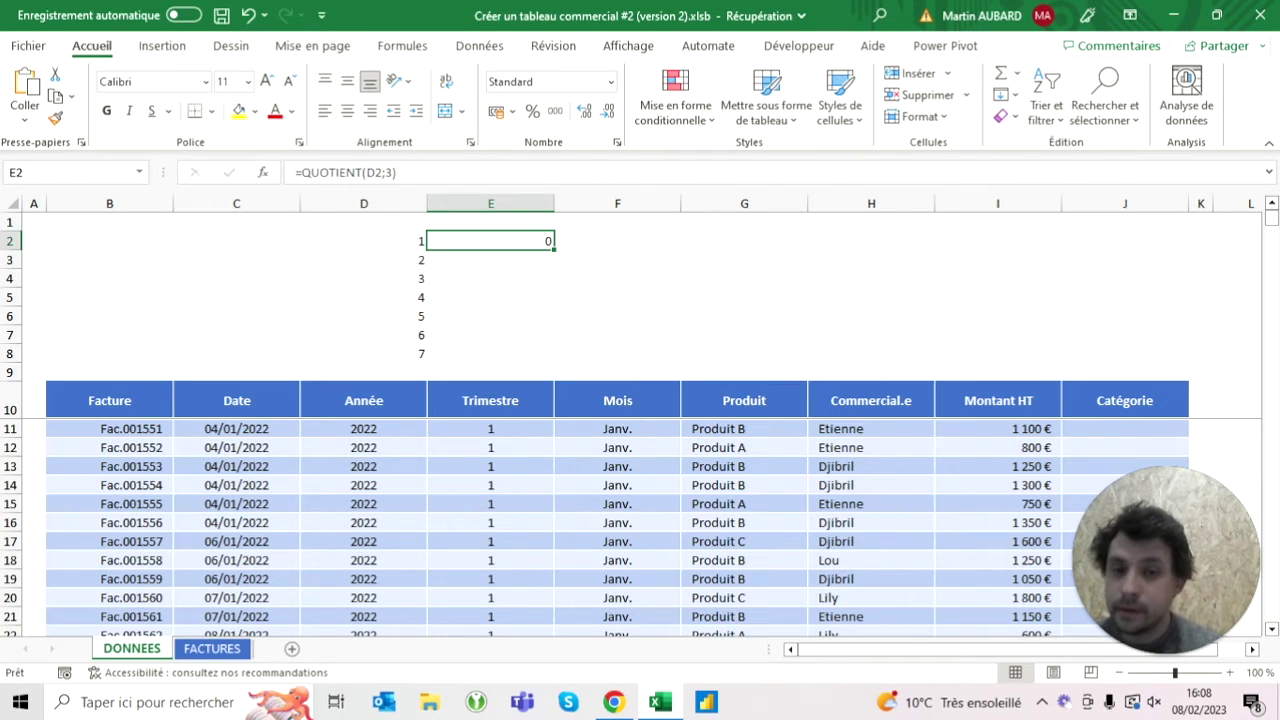
{"action": "left_click_drag", "start_coordinate": [554, 249], "coordinate": [554, 356]}
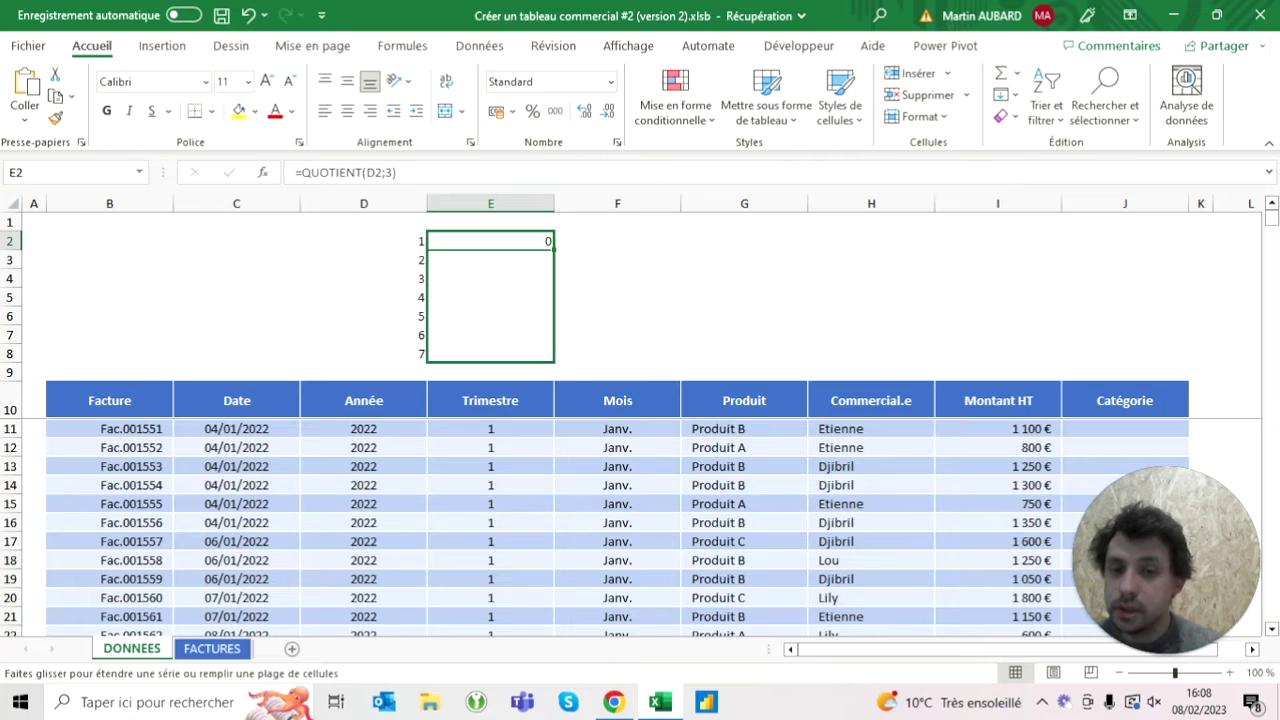
Step: Review the quotient results, then add a +1 offset to D2 in the first formula
{"action": "left_click", "coordinate": [490, 241]}
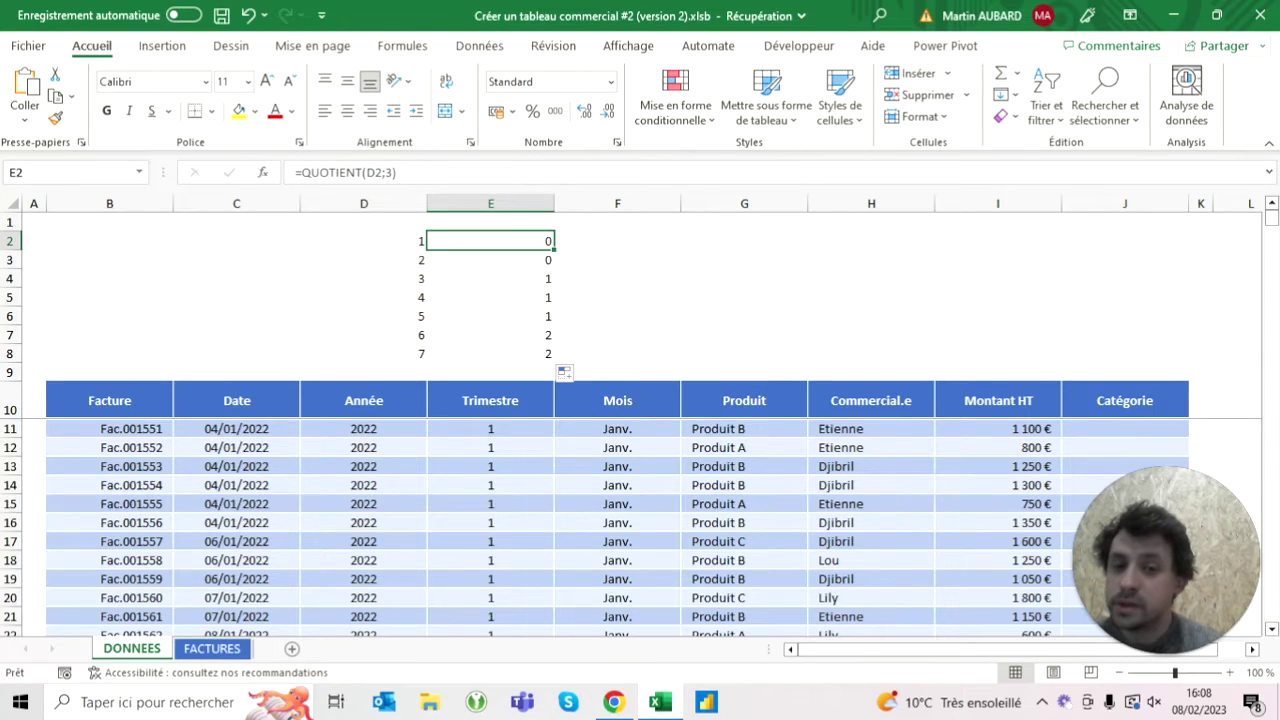
{"action": "left_click", "coordinate": [490, 278]}
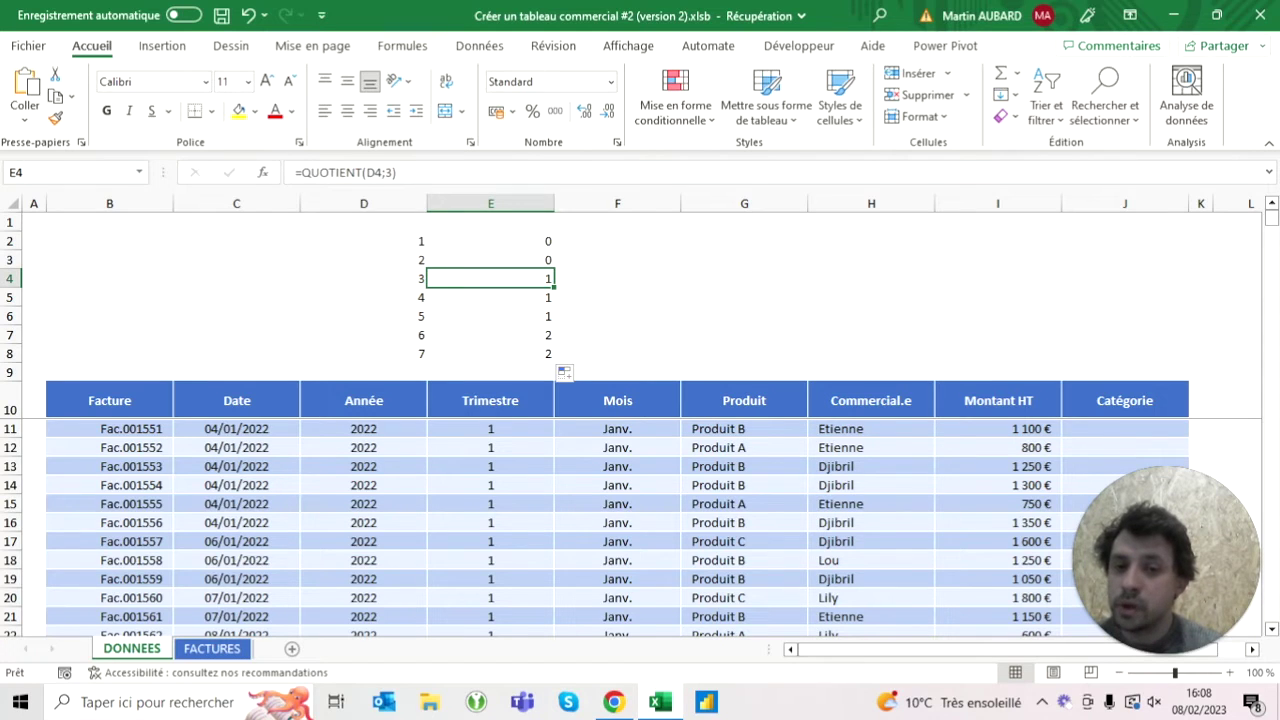
{"action": "left_click", "coordinate": [490, 316]}
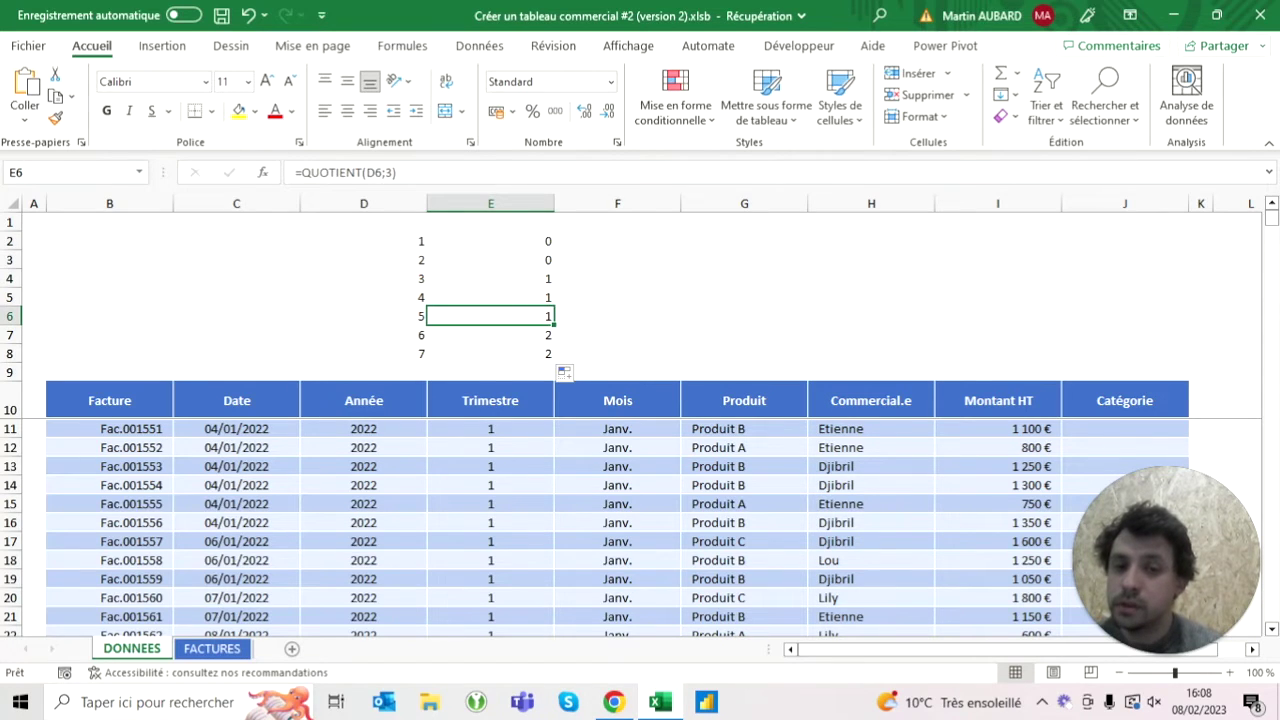
{"action": "left_click", "coordinate": [460, 241]}
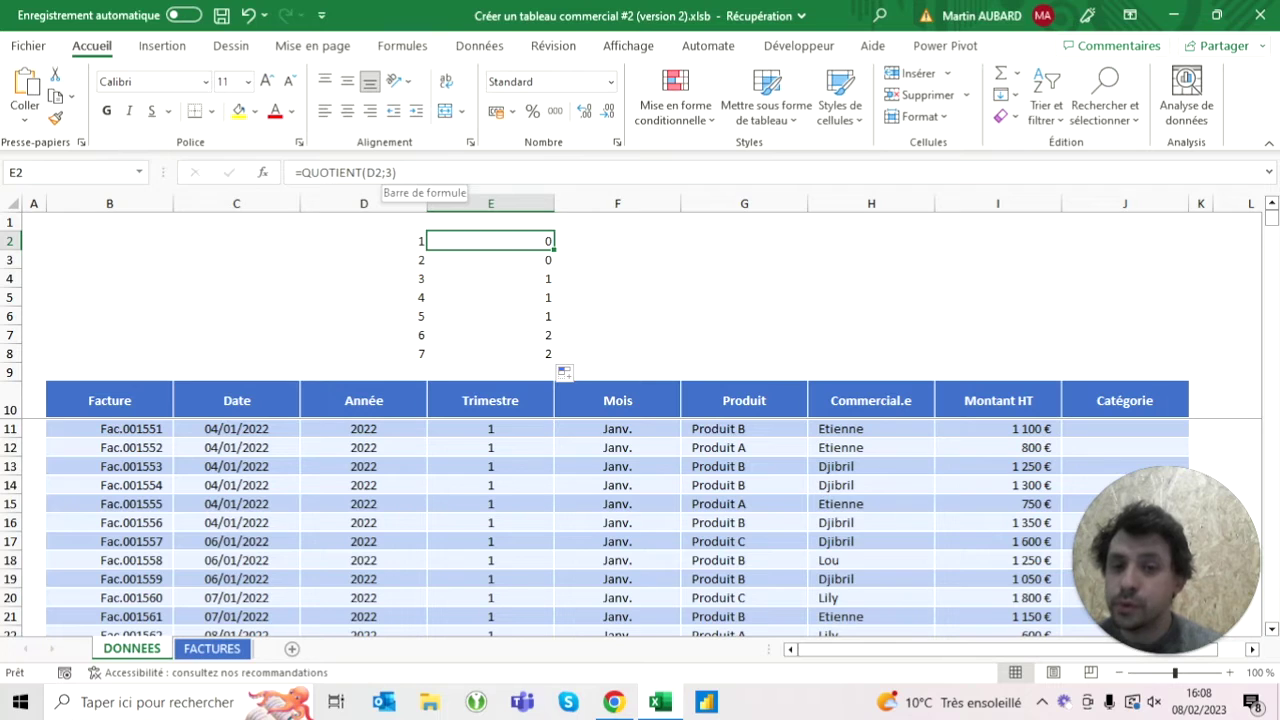
{"action": "left_click", "coordinate": [367, 172]}
{"action": "type", "text": "+1"}
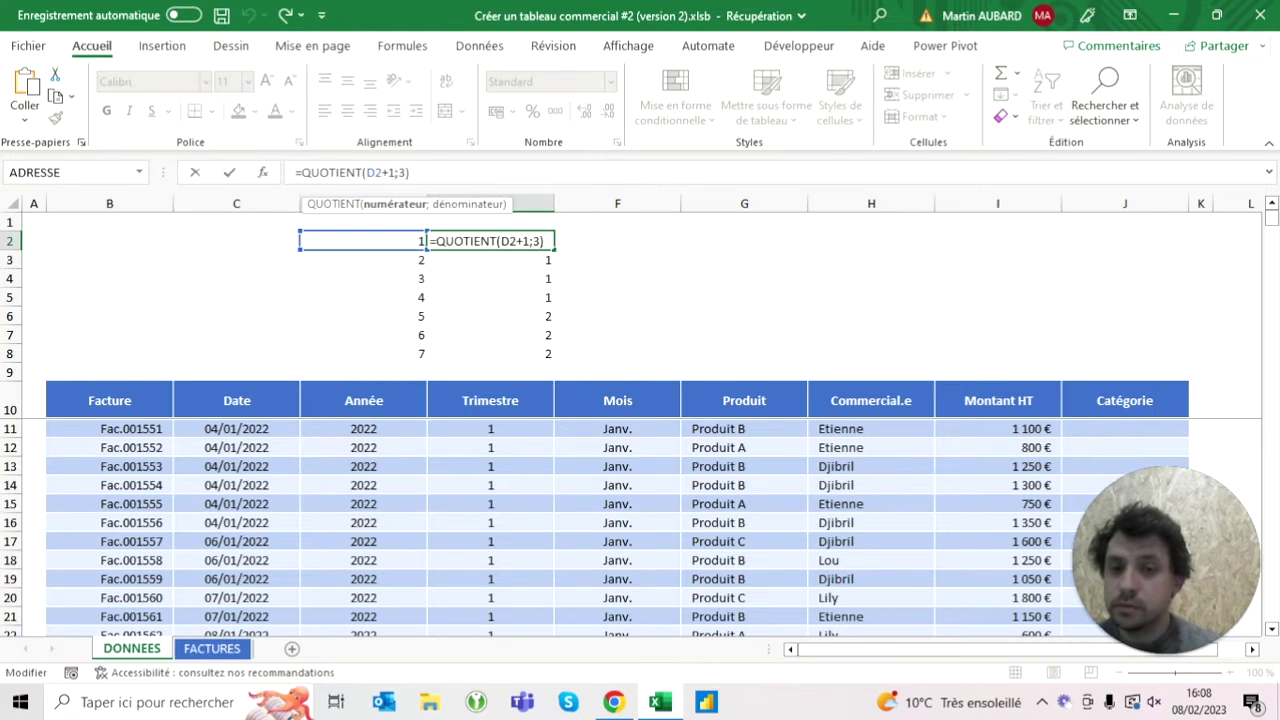
{"action": "key", "text": "Return"}
Step: Correct the first formula to =QUOTIENT(D2-1;3) and refill it beside all seven numbers
{"action": "left_click", "coordinate": [490, 241]}
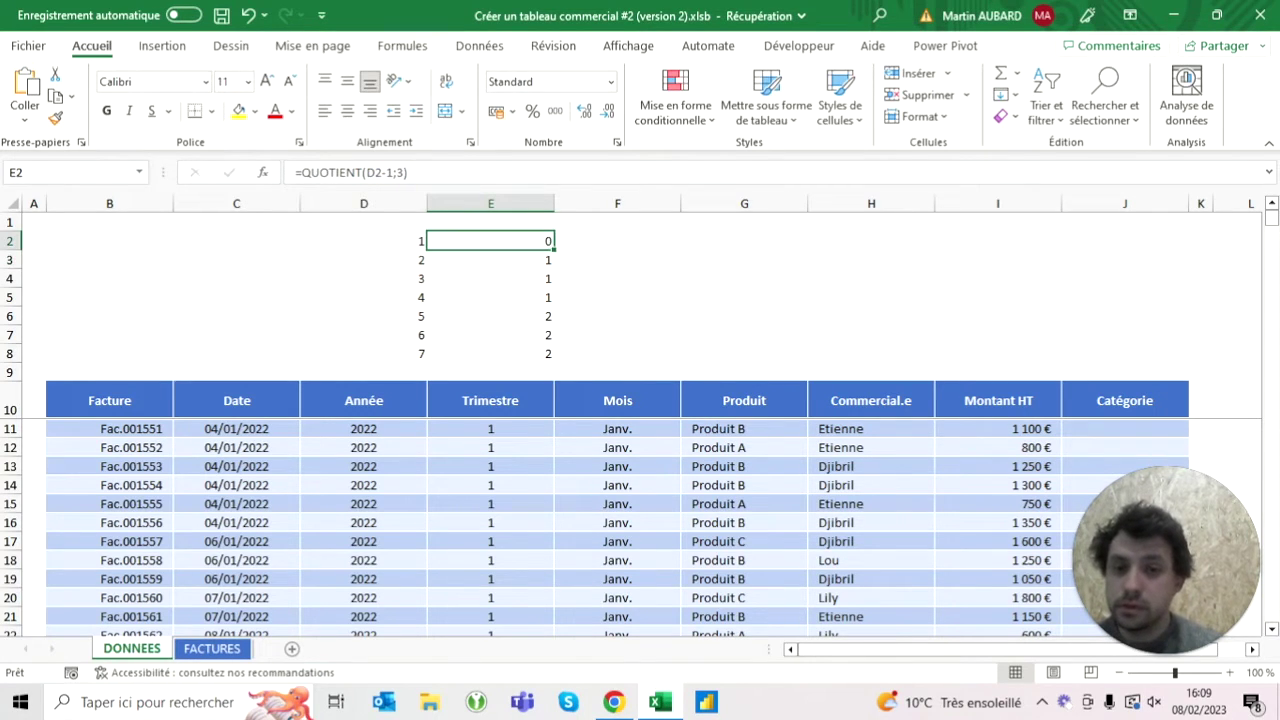
{"action": "key", "text": "F2"}
{"action": "key", "text": "Left"}
{"action": "key", "text": "Left"}
{"action": "key", "text": "Left"}
{"action": "key", "text": "BackSpace"}
{"action": "type", "text": "-"}
{"action": "key", "text": "ctrl+Return"}
{"action": "double_click", "coordinate": [553, 250]}
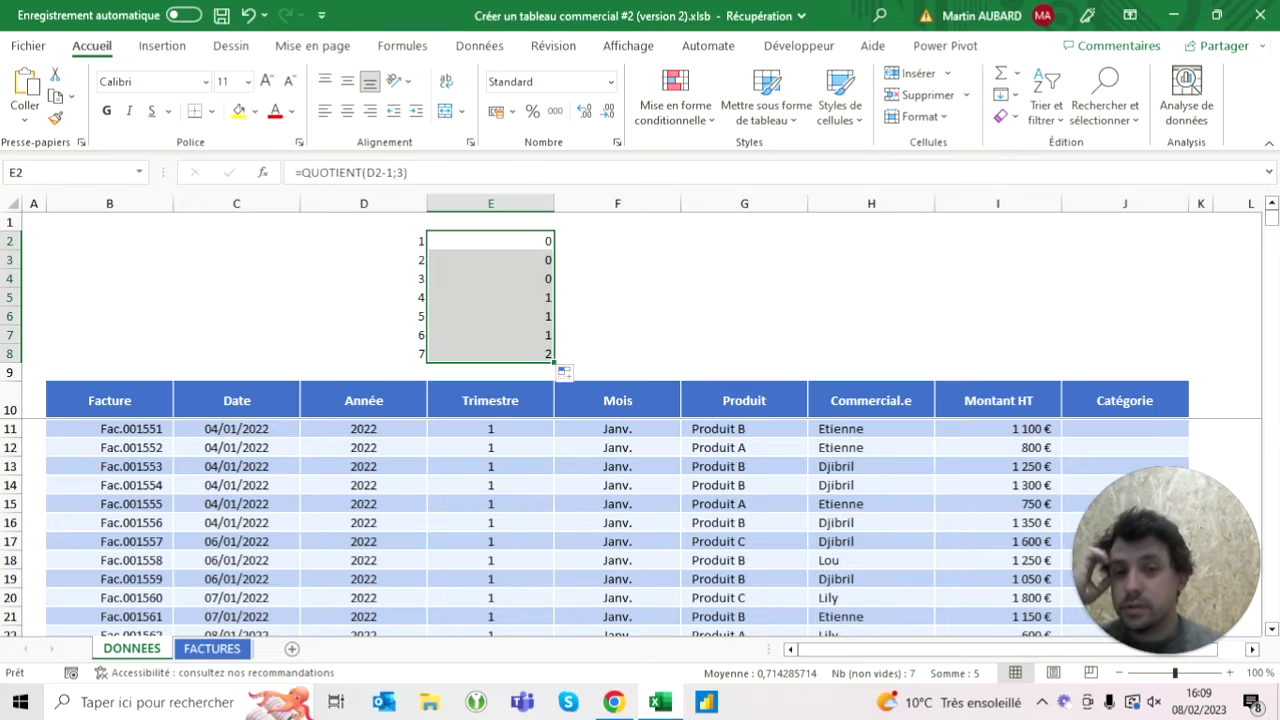
{"action": "left_click", "coordinate": [490, 241]}
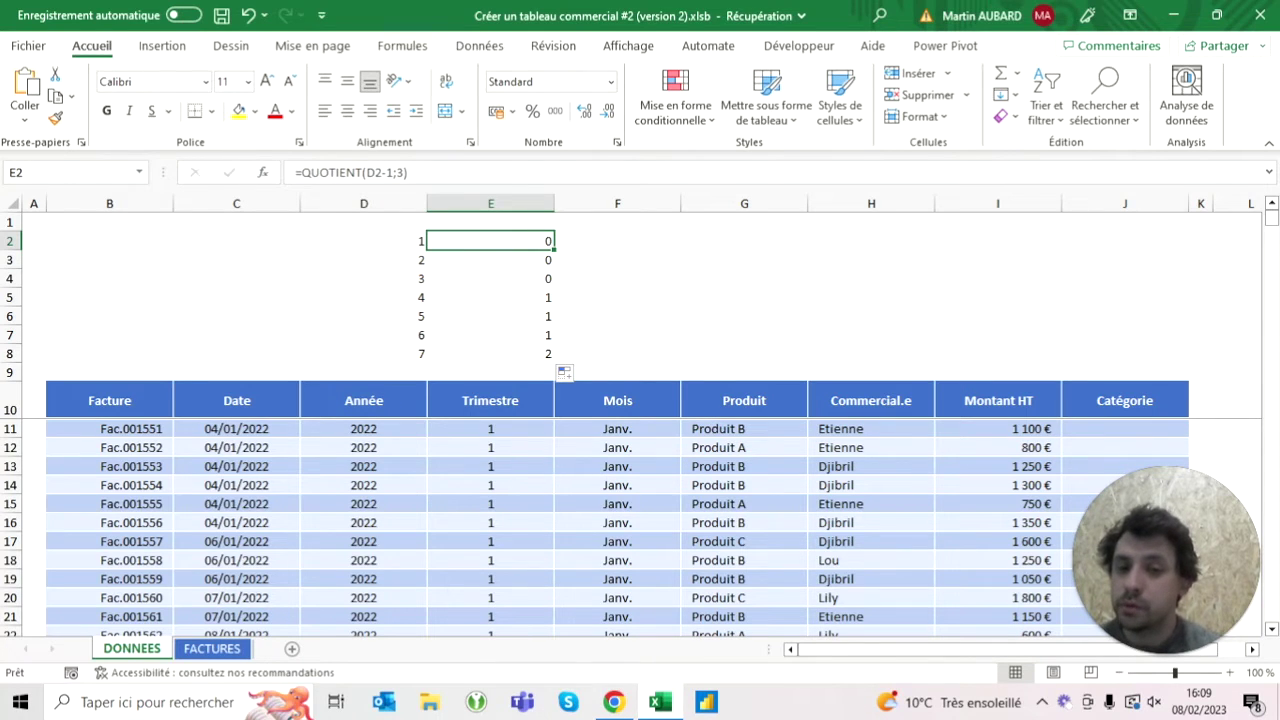
Step: Replace the test months in D5:D8 with 9, 10, 11 and 12
{"action": "left_click", "coordinate": [363, 316]}
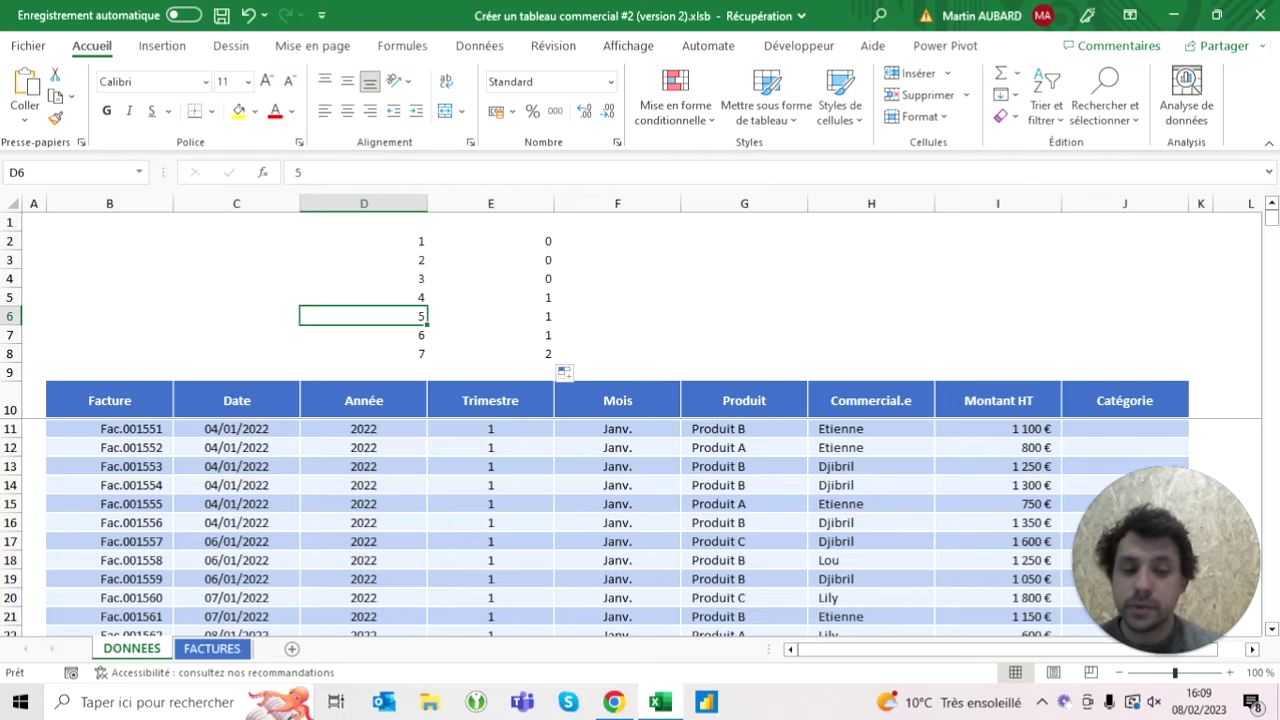
{"action": "type", "text": "9"}
{"action": "key", "text": "Return"}
{"action": "left_click", "coordinate": [363, 297]}
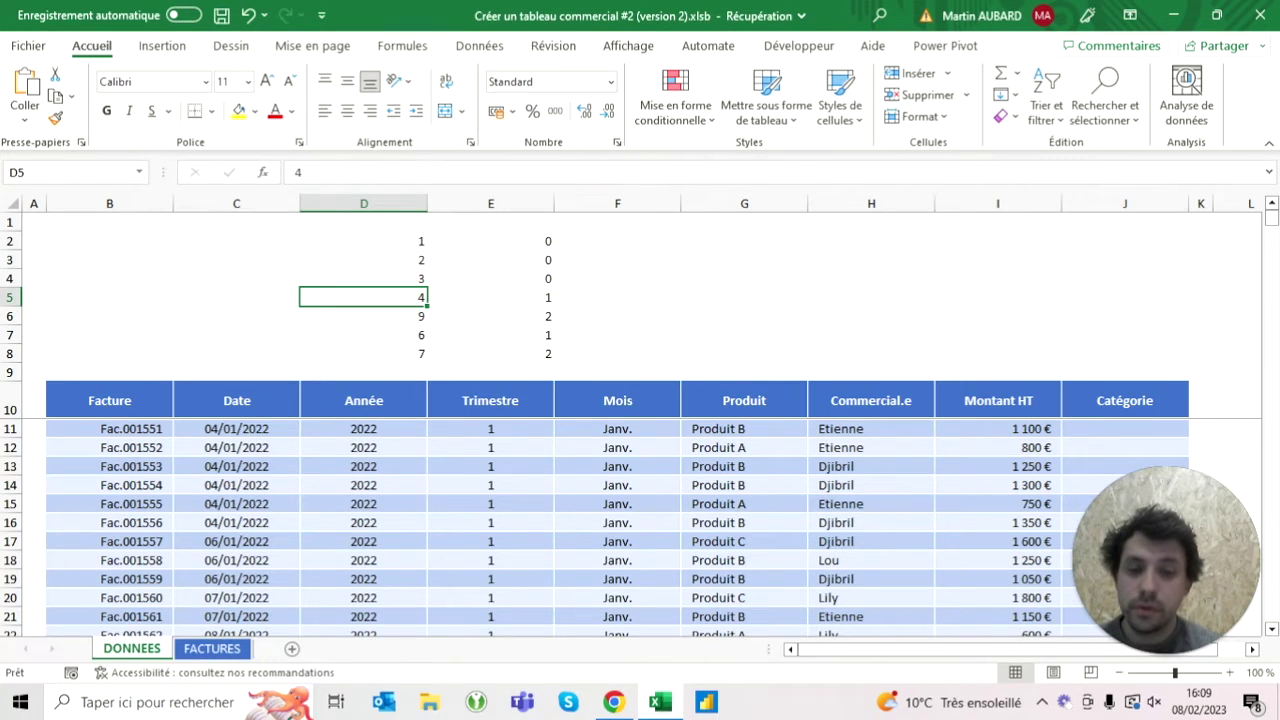
{"action": "type", "text": "9"}
{"action": "key", "text": "Return"}
{"action": "type", "text": "10"}
{"action": "key", "text": "Return"}
{"action": "type", "text": "11"}
{"action": "key", "text": "Return"}
{"action": "type", "text": "12"}
{"action": "key", "text": "Return"}
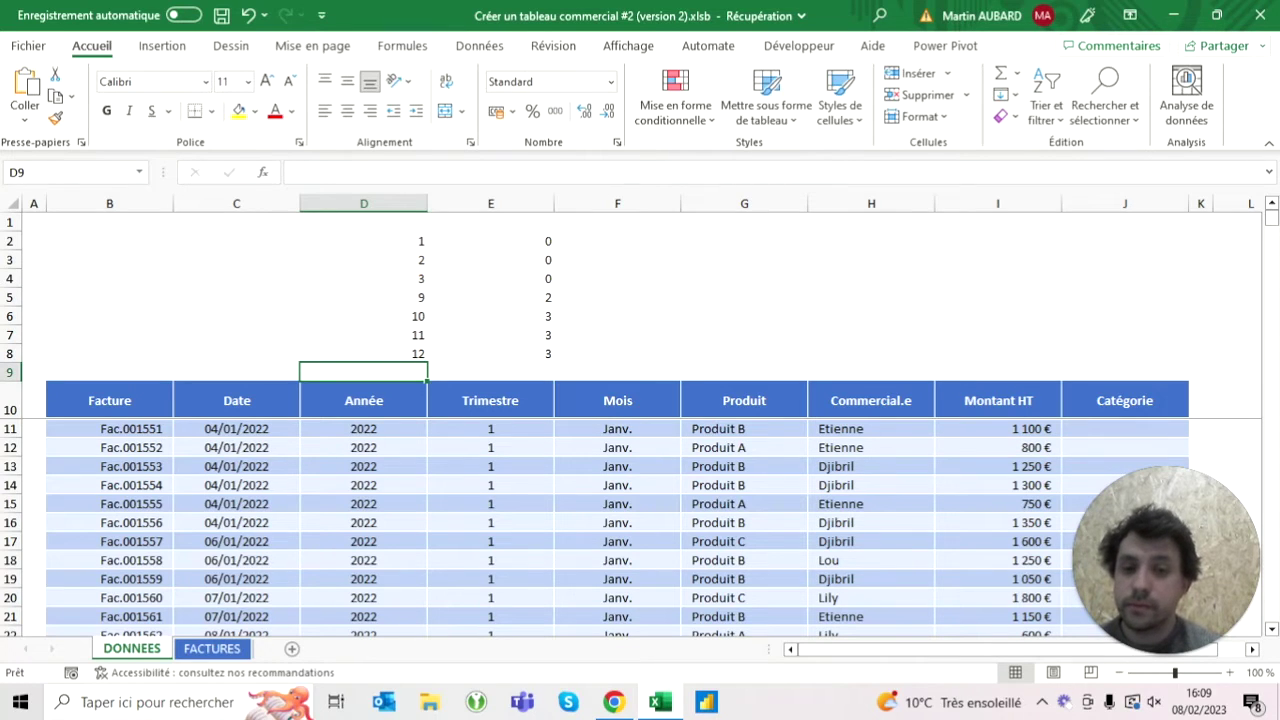
Step: Append +1 to make E2 =QUOTIENT(D2-1;3)+1 and copy it down to E8
{"action": "left_click", "coordinate": [490, 316]}
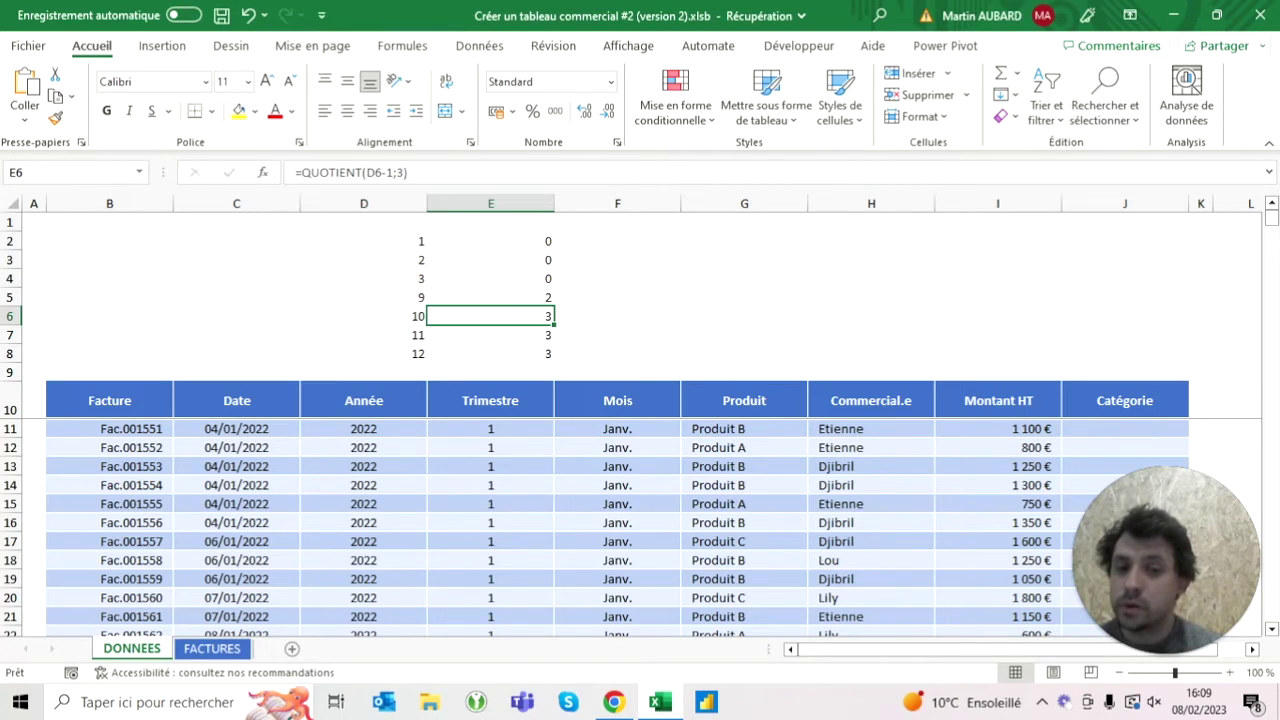
{"action": "left_click", "coordinate": [490, 241]}
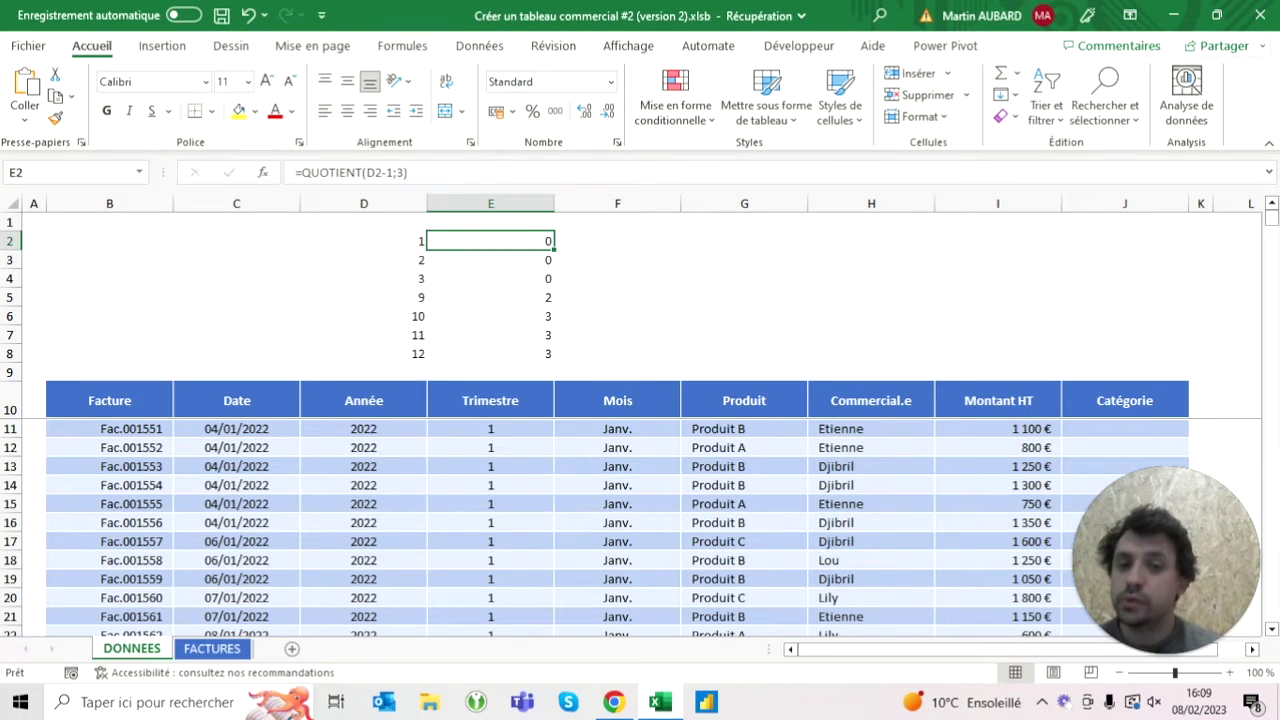
{"action": "key", "text": "F2"}
{"action": "type", "text": "+1"}
{"action": "key", "text": "Return"}
{"action": "key", "text": "Up"}
{"action": "left_click_drag", "start_coordinate": [553, 247], "coordinate": [551, 354]}
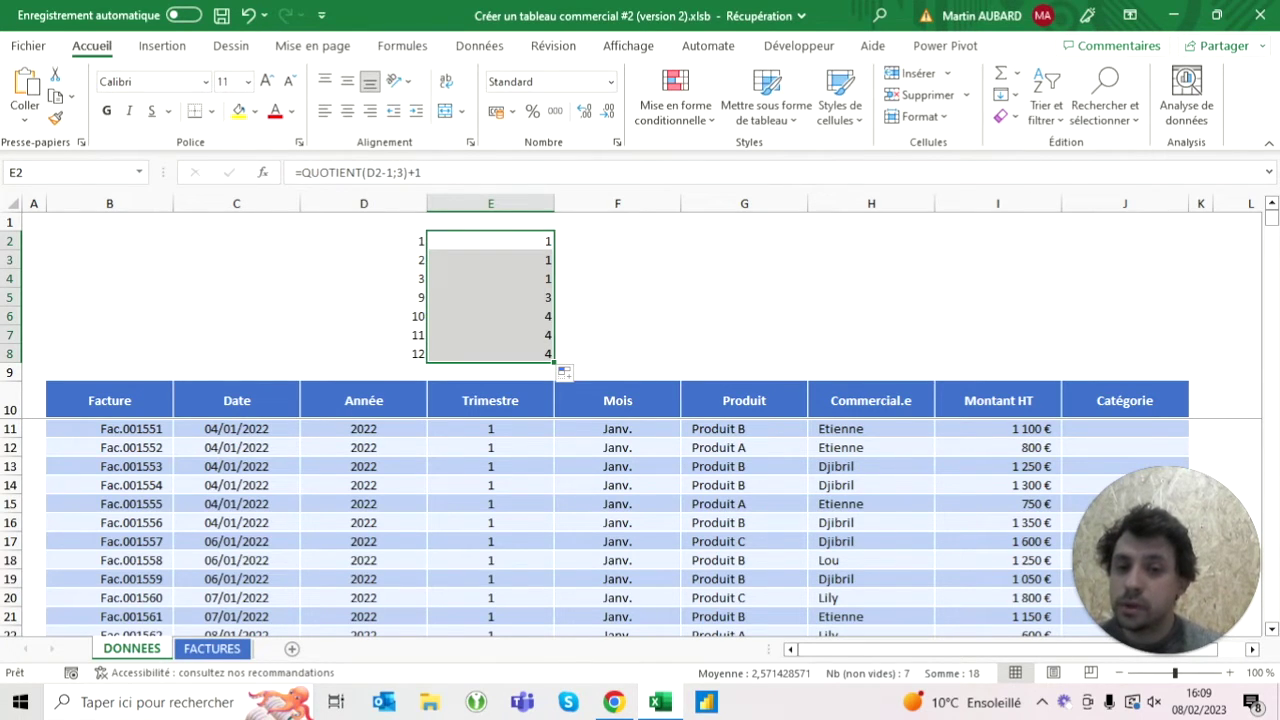
Step: Change the test months in D3:D5 to 4, 7 and 12
{"action": "left_click", "coordinate": [363, 259]}
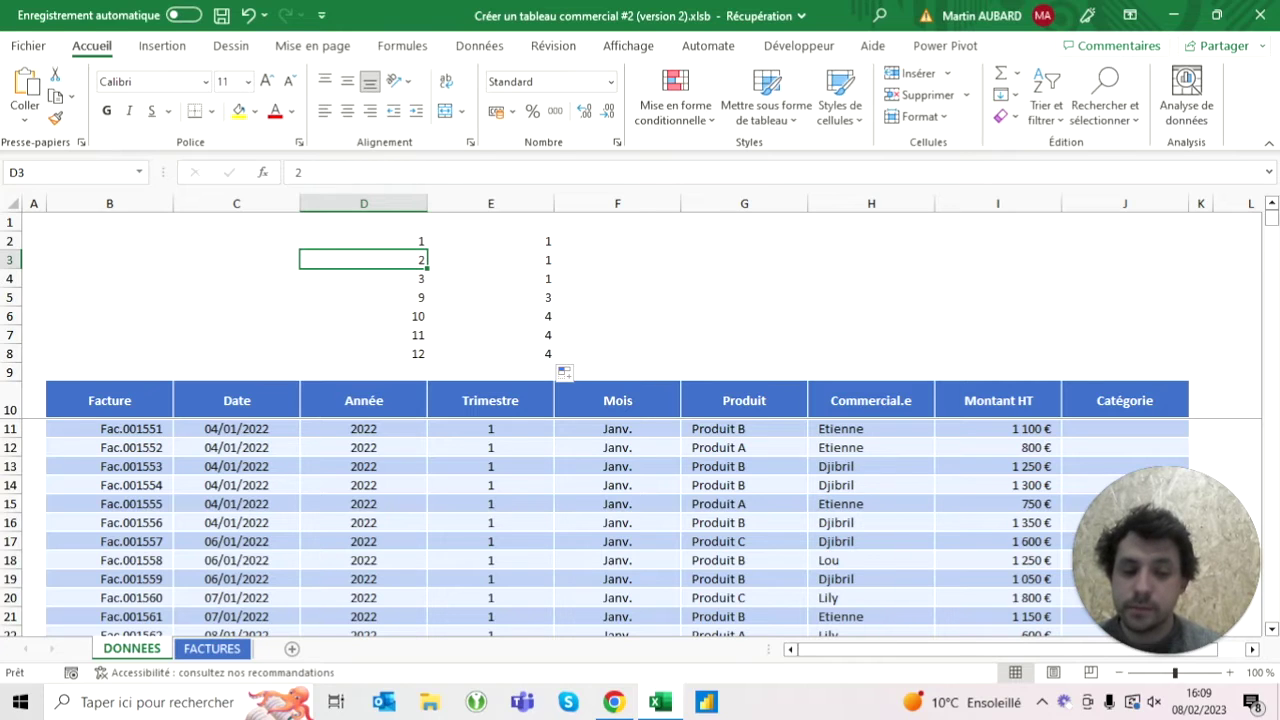
{"action": "type", "text": "4"}
{"action": "key", "text": "Return"}
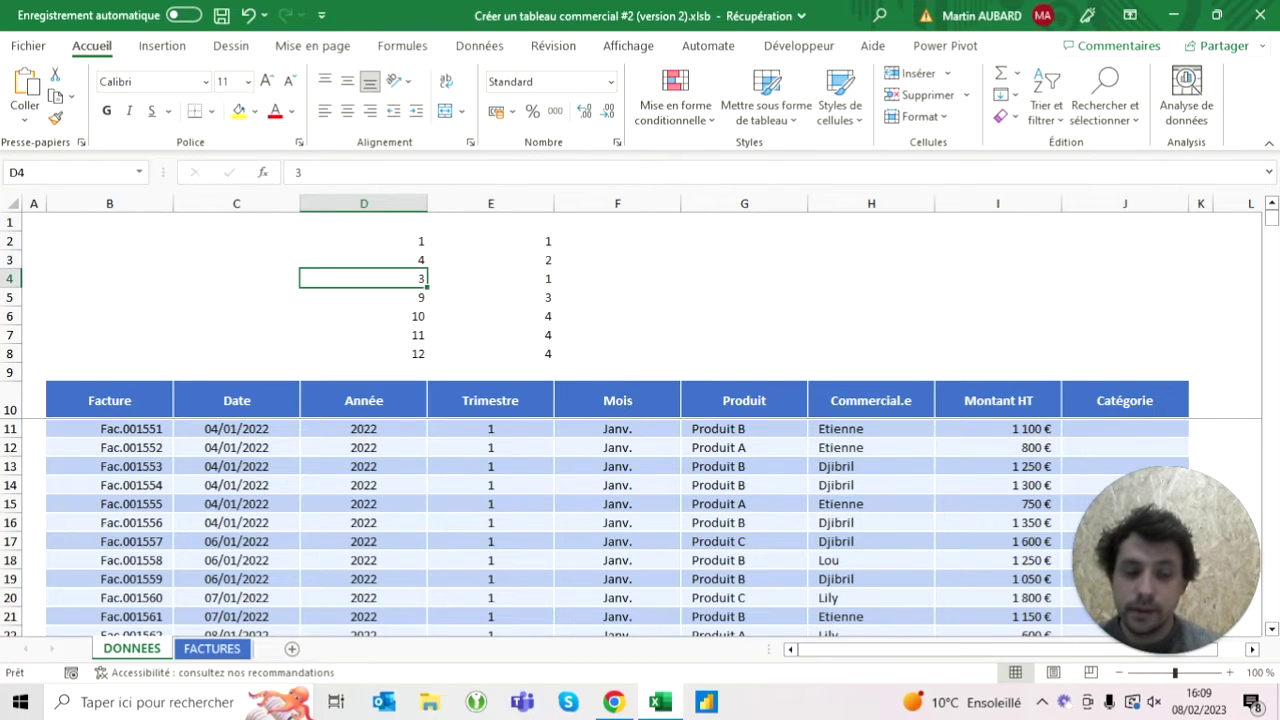
{"action": "type", "text": "7"}
{"action": "key", "text": "Return"}
{"action": "type", "text": "12"}
{"action": "key", "text": "Return"}
Step: Clear leftover test rows 6 to 8 and recheck that E2 returns the right quarter
{"action": "left_click", "coordinate": [490, 241]}
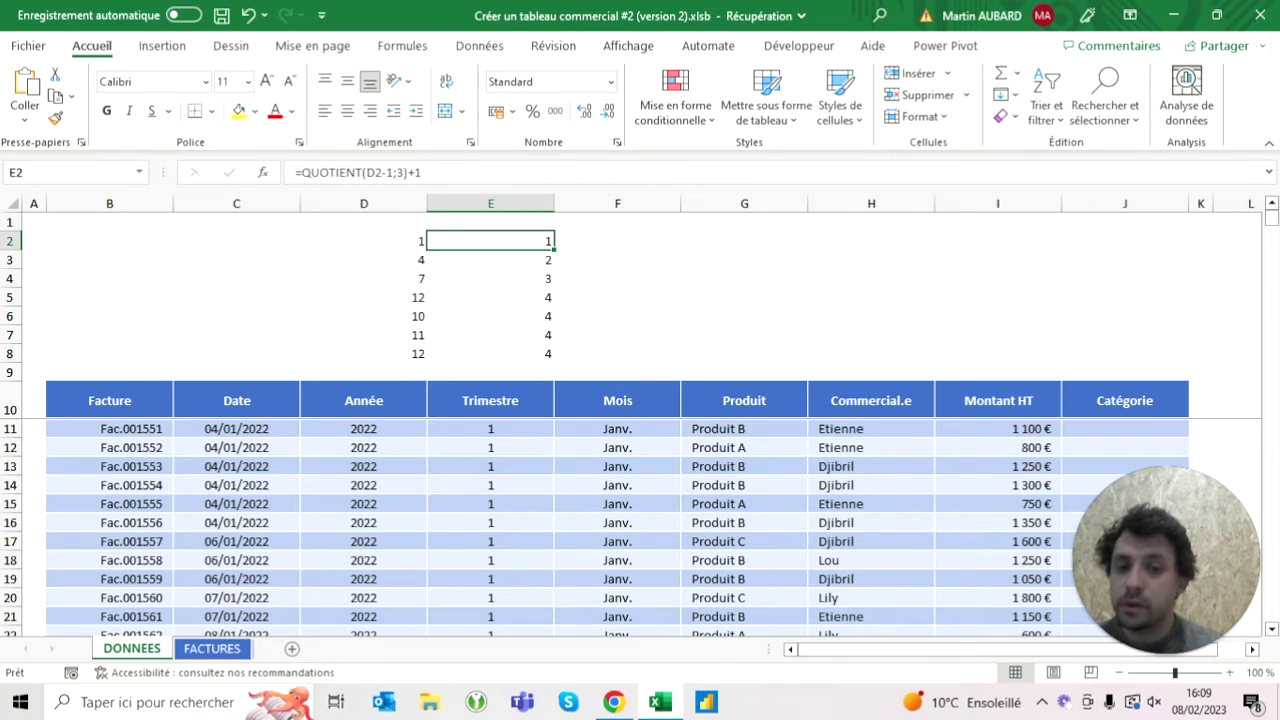
{"action": "left_click_drag", "start_coordinate": [363, 316], "coordinate": [490, 354]}
{"action": "key", "text": "Delete"}
{"action": "left_click", "coordinate": [363, 241]}
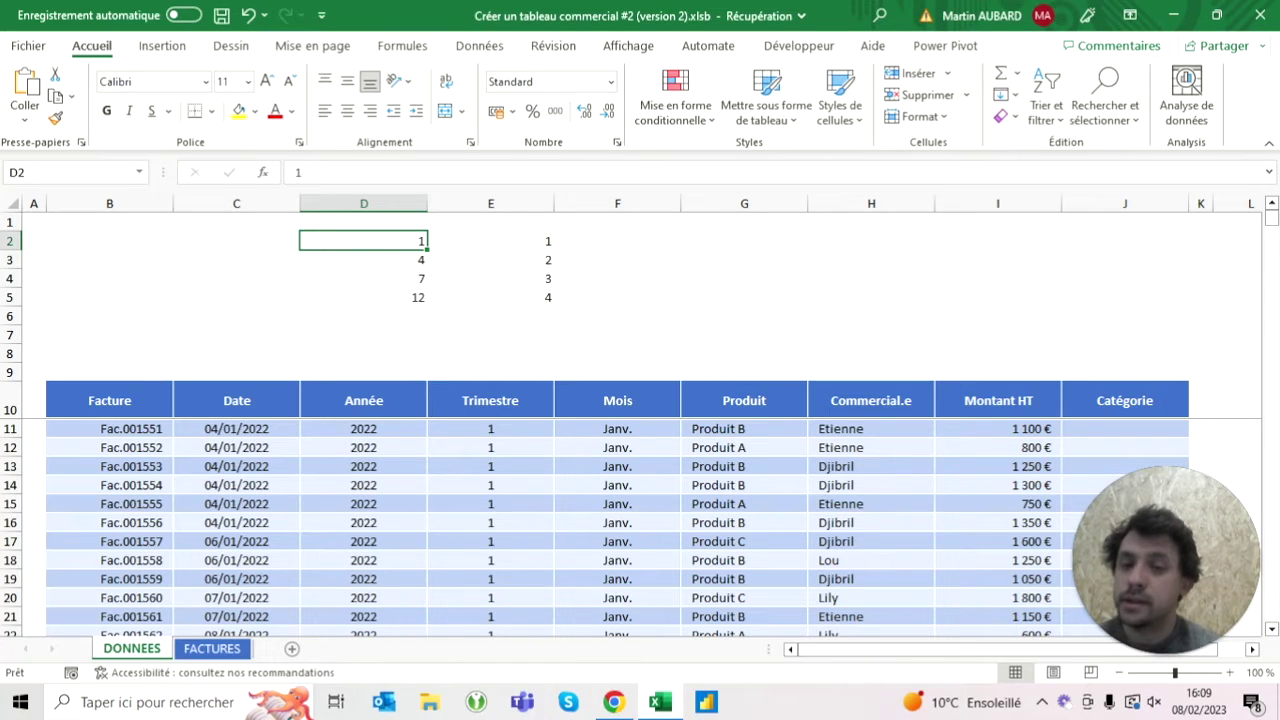
{"action": "left_click", "coordinate": [363, 297]}
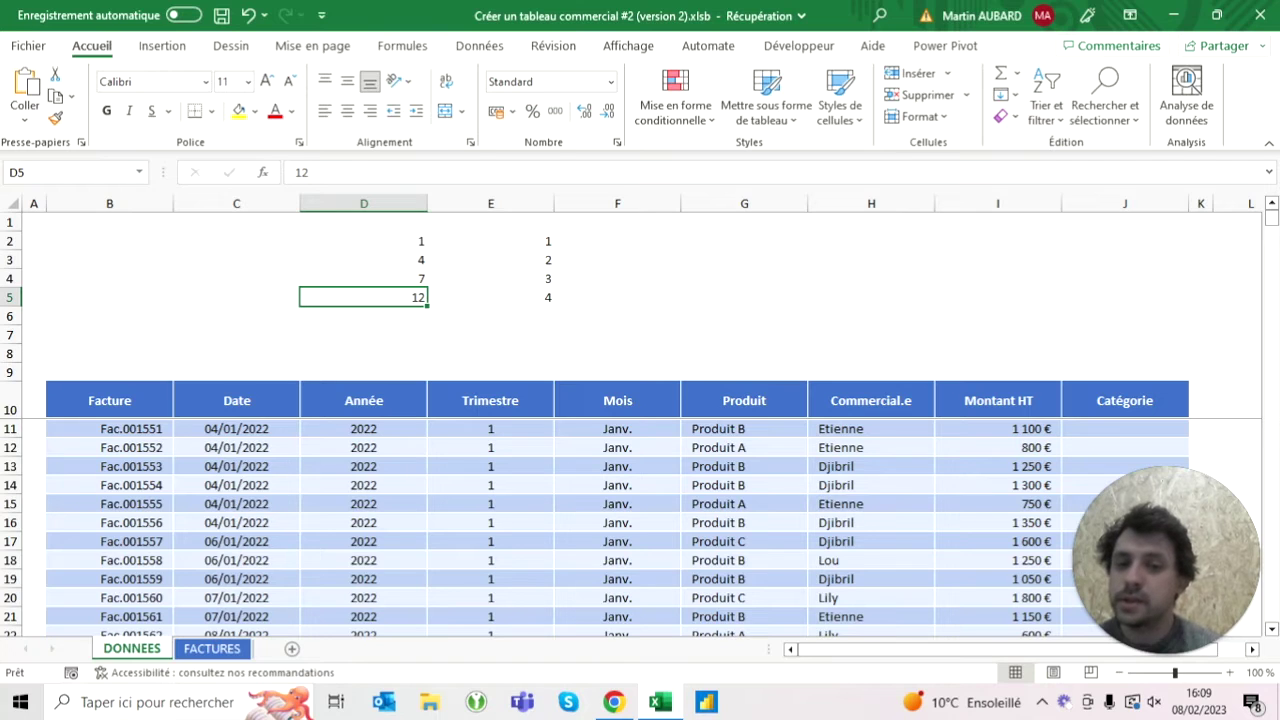
{"action": "left_click", "coordinate": [490, 241]}
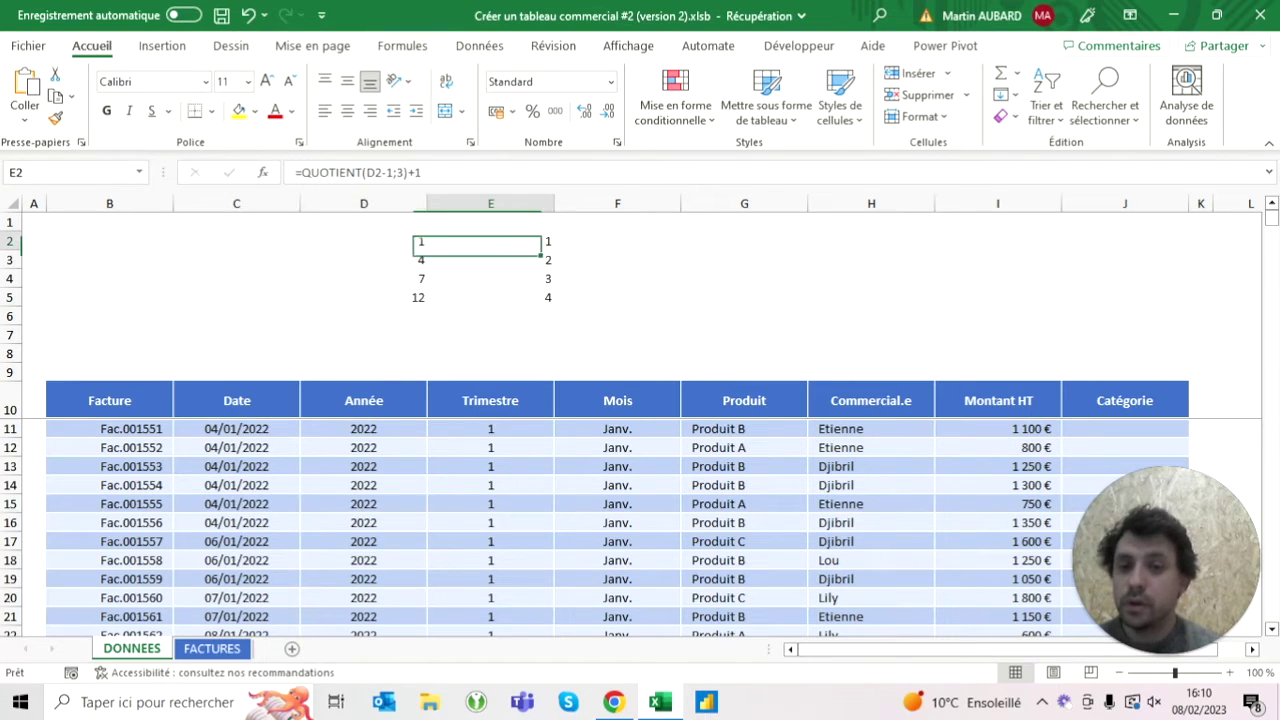
{"action": "left_click", "coordinate": [402, 172]}
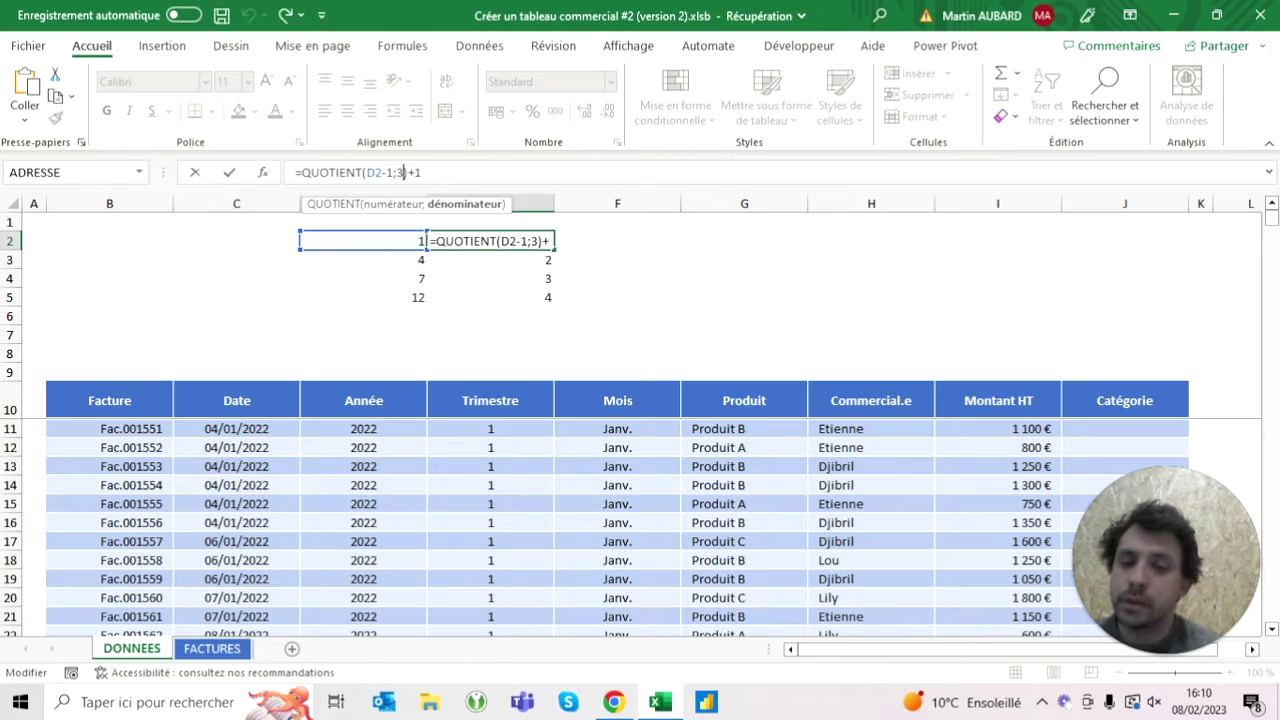
{"action": "key", "text": "ctrl+Return"}
{"action": "left_click_drag", "start_coordinate": [236, 222], "coordinate": [744, 335]}
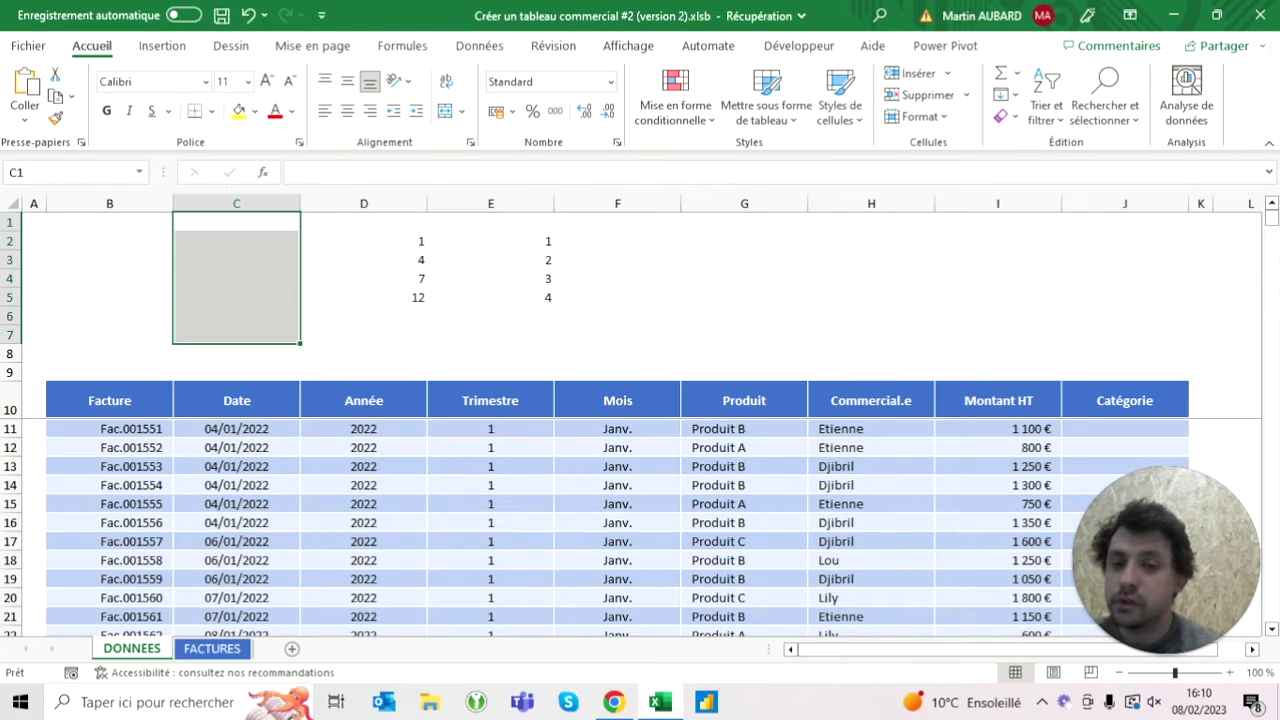
{"action": "left_click", "coordinate": [490, 428]}
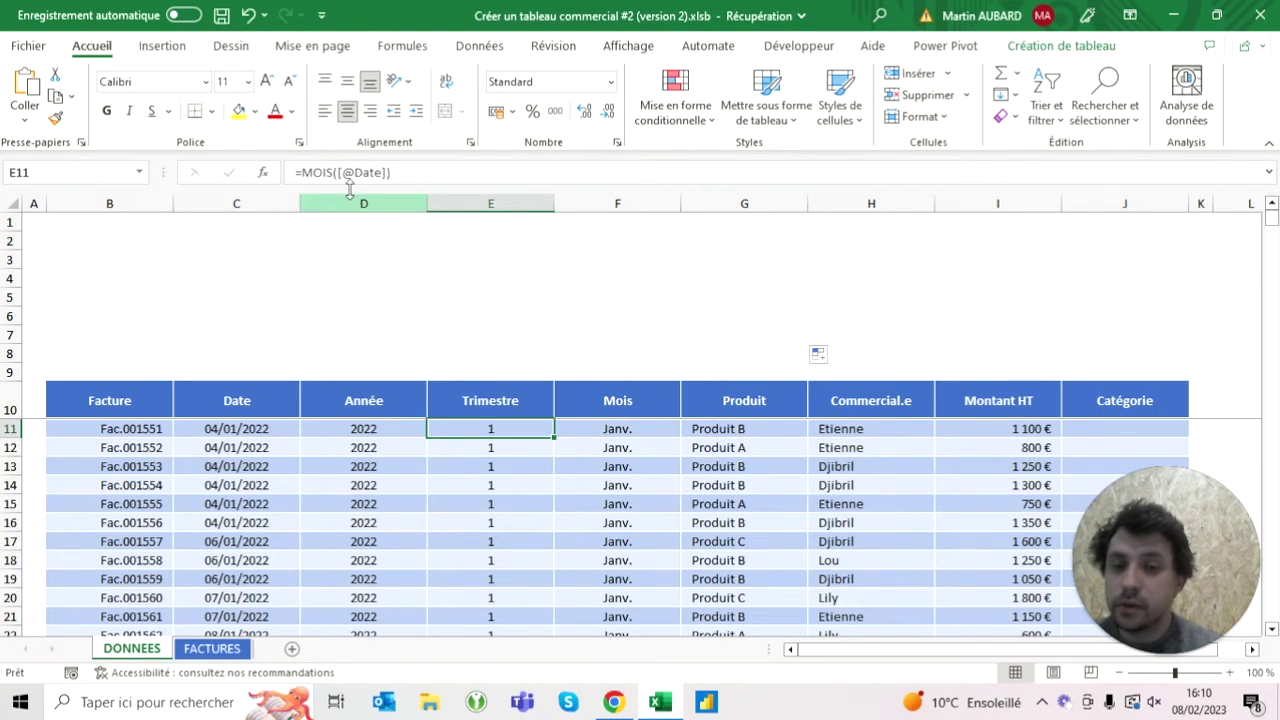
{"action": "left_click", "coordinate": [302, 172]}
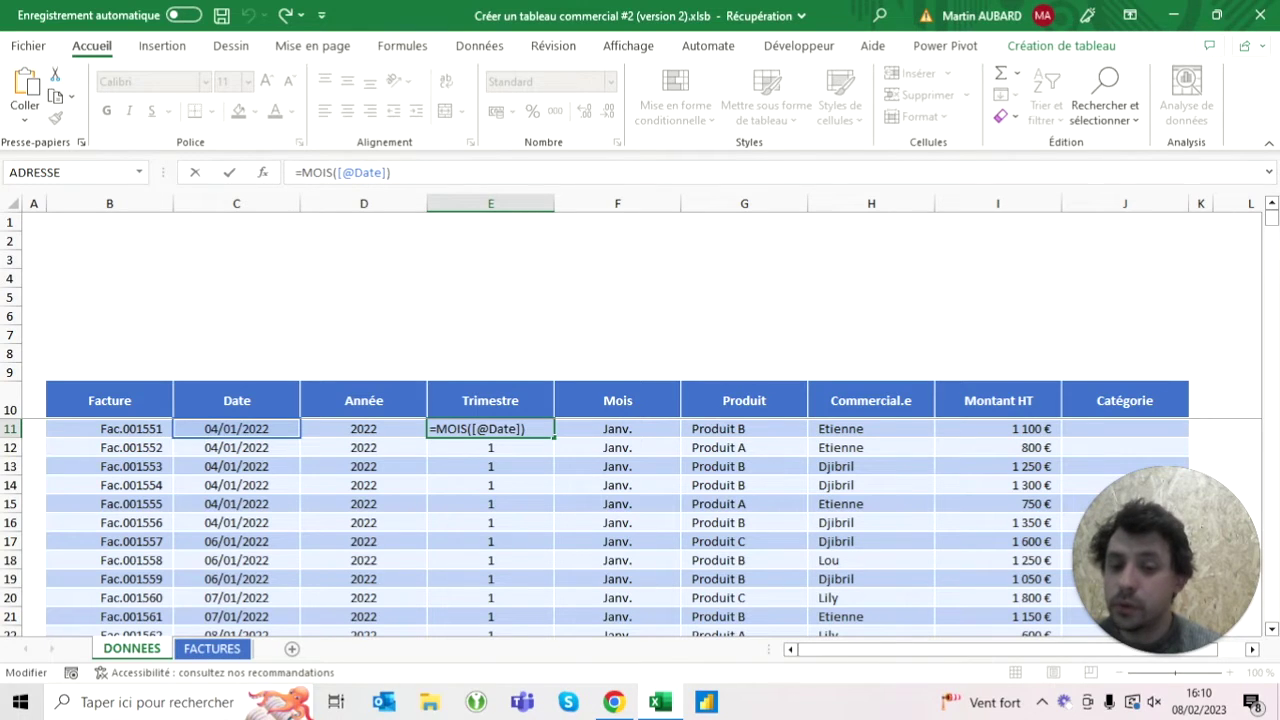
{"action": "type", "text": "quotient"}
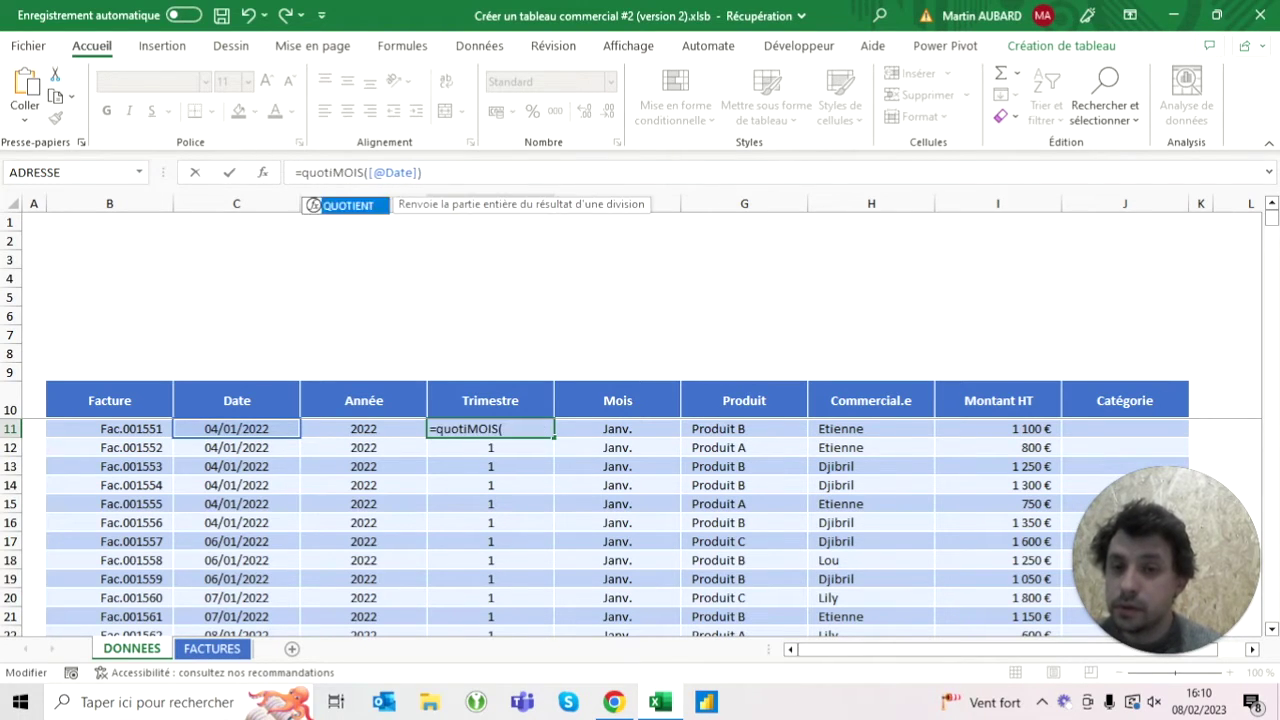
{"action": "type", "text": "("}
{"action": "key", "text": "End"}
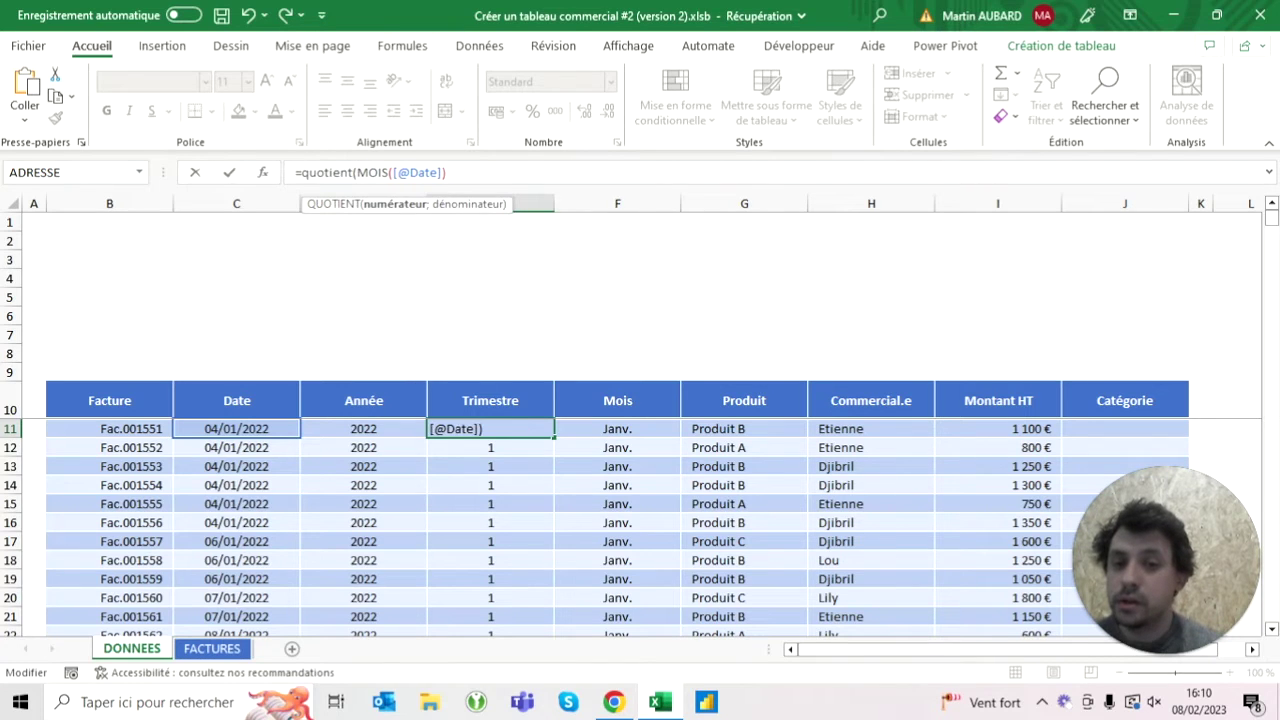
{"action": "type", "text": "-1; 3)"}
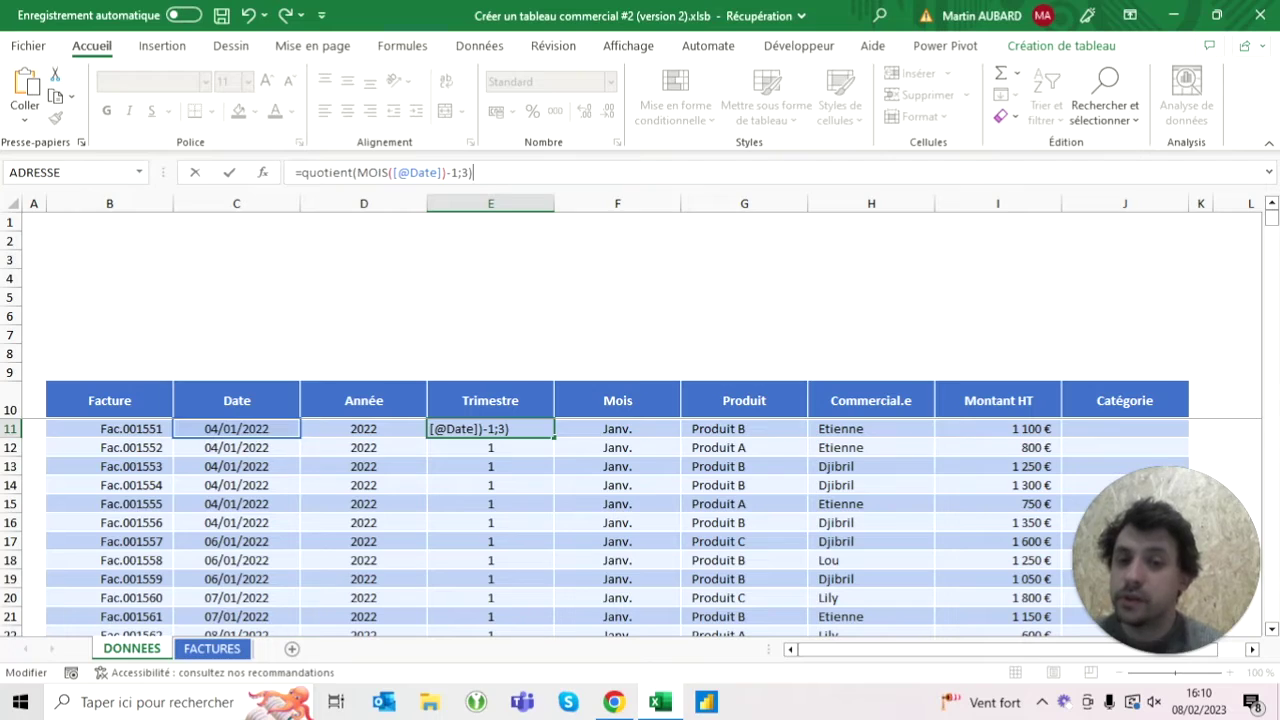
{"action": "key", "text": "ctrl+Return"}
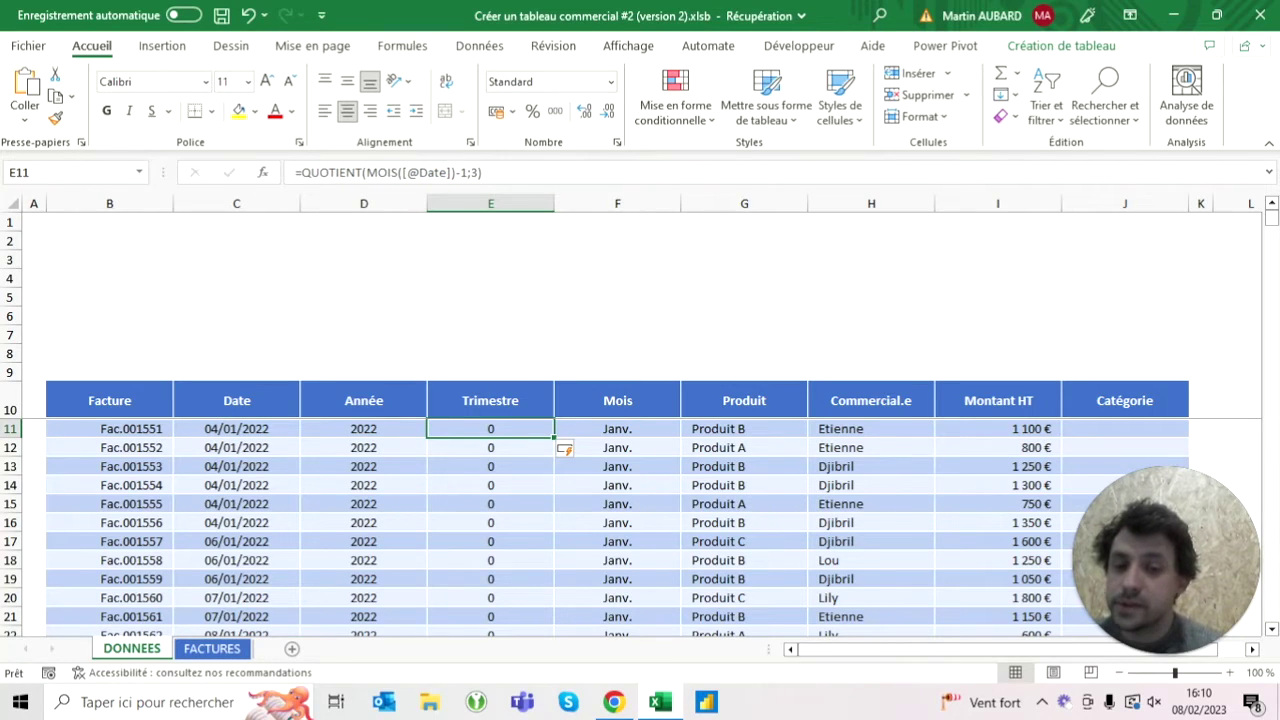
{"action": "scroll", "coordinate": [617, 527], "scroll_direction": "down", "scroll_amount": 20}
{"action": "scroll", "coordinate": [617, 527], "scroll_direction": "down", "scroll_amount": 20}
{"action": "scroll", "coordinate": [617, 527], "scroll_direction": "down", "scroll_amount": 10}
{"action": "scroll", "coordinate": [617, 527], "scroll_direction": "up", "scroll_amount": 6}
{"action": "scroll", "coordinate": [617, 527], "scroll_direction": "up", "scroll_amount": 4}
{"action": "scroll", "coordinate": [617, 527], "scroll_direction": "up", "scroll_amount": 8}
{"action": "scroll", "coordinate": [617, 527], "scroll_direction": "up", "scroll_amount": 2}
{"action": "scroll", "coordinate": [617, 527], "scroll_direction": "down", "scroll_amount": 10}
{"action": "scroll", "coordinate": [617, 527], "scroll_direction": "down", "scroll_amount": 9}
{"action": "scroll", "coordinate": [617, 527], "scroll_direction": "down", "scroll_amount": 8}
{"action": "scroll", "coordinate": [617, 527], "scroll_direction": "down", "scroll_amount": 8}
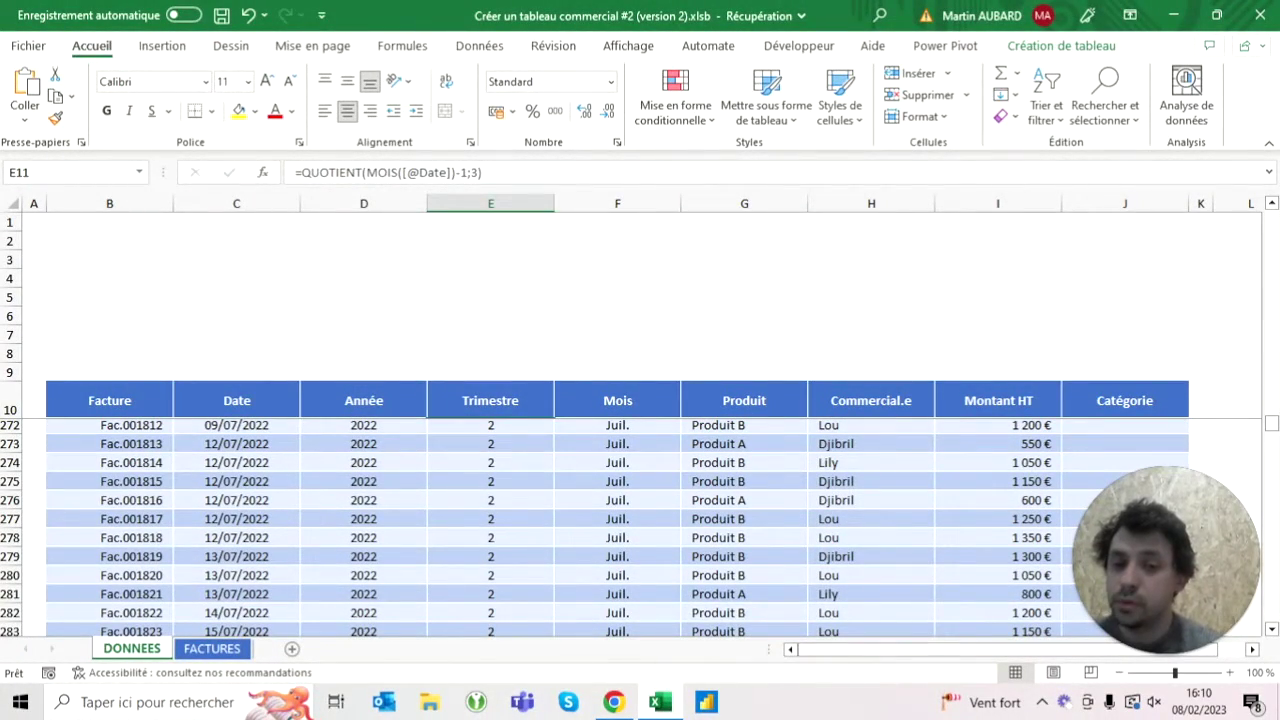
Step: Add +1 to the Trimestre formula so quarters run from 1 to 4
{"action": "key", "text": "ctrl+BackSpace"}
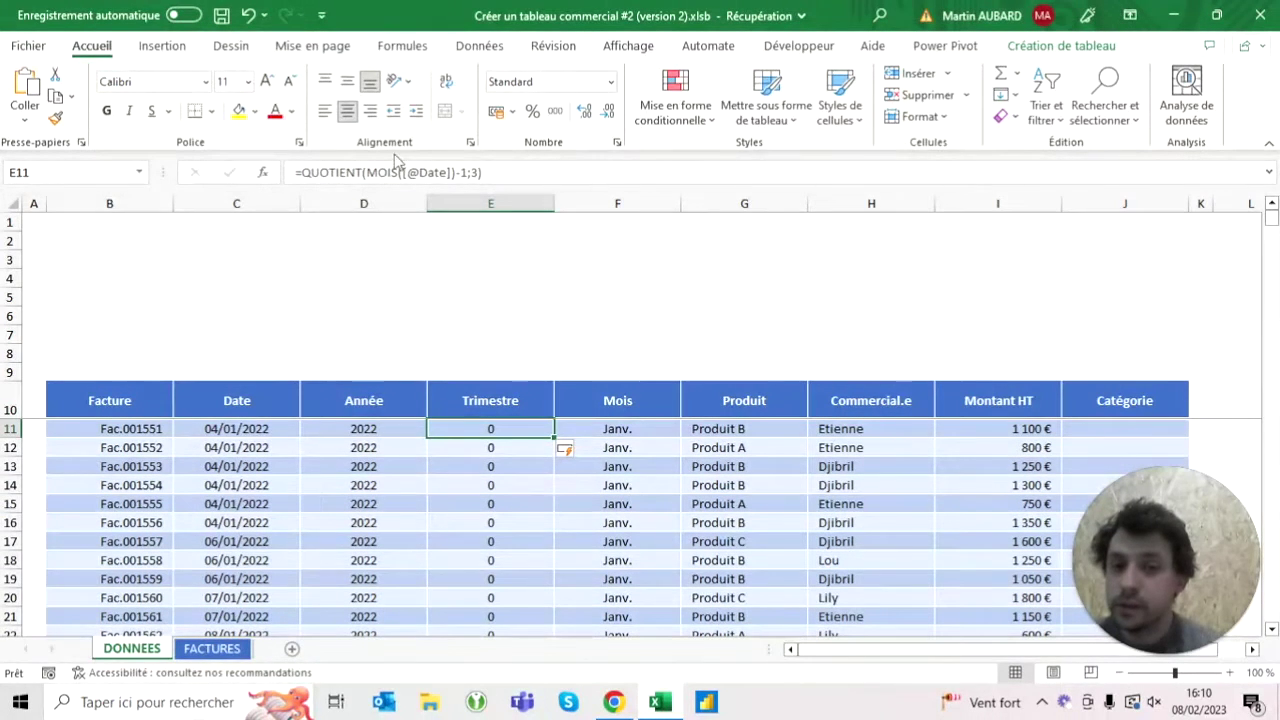
{"action": "key", "text": "F2"}
{"action": "type", "text": "+1"}
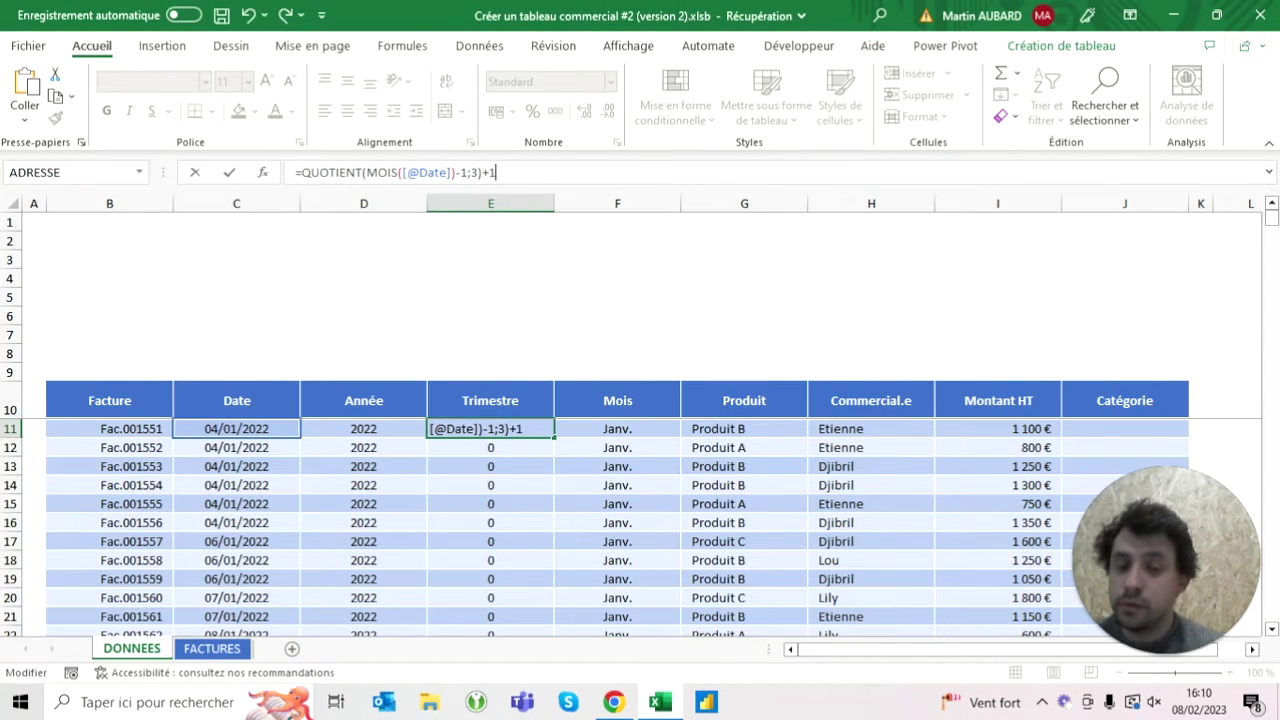
{"action": "key", "text": "Return"}
{"action": "left_click", "coordinate": [490, 428]}
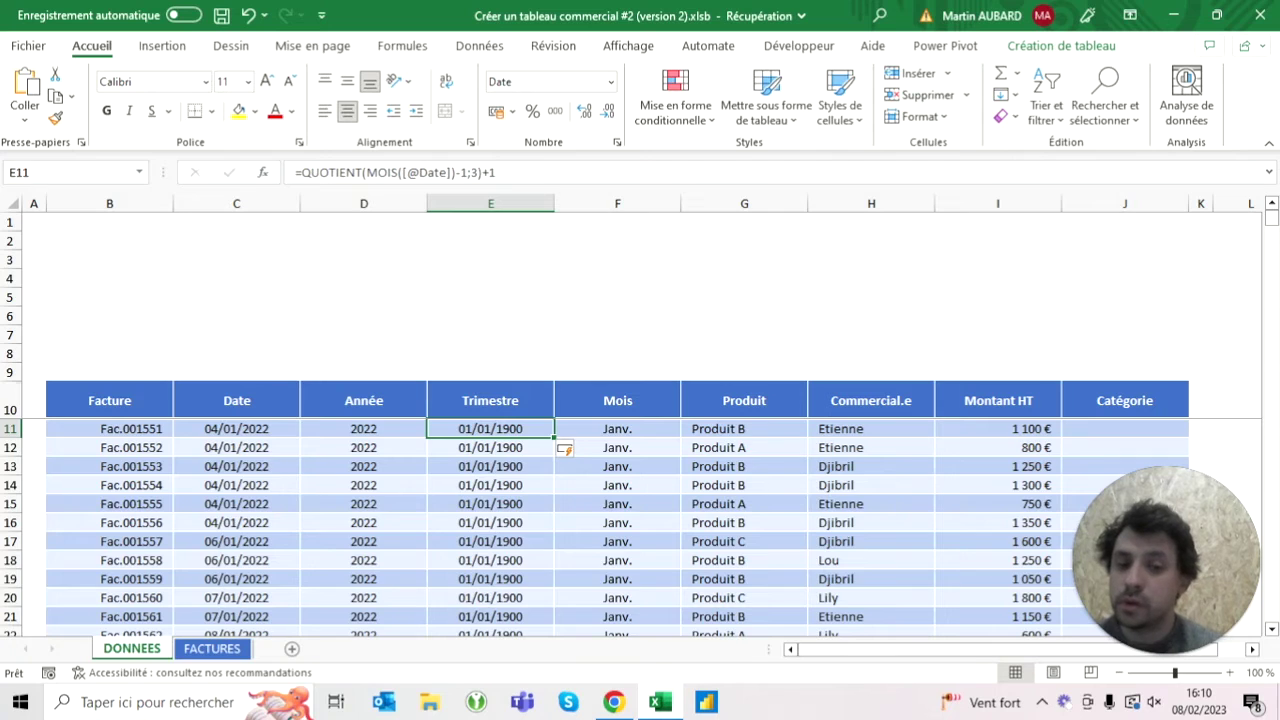
Step: Format the whole Trimestre column as plain numbers instead of dates
{"action": "key", "text": "ctrl+shift+Down"}
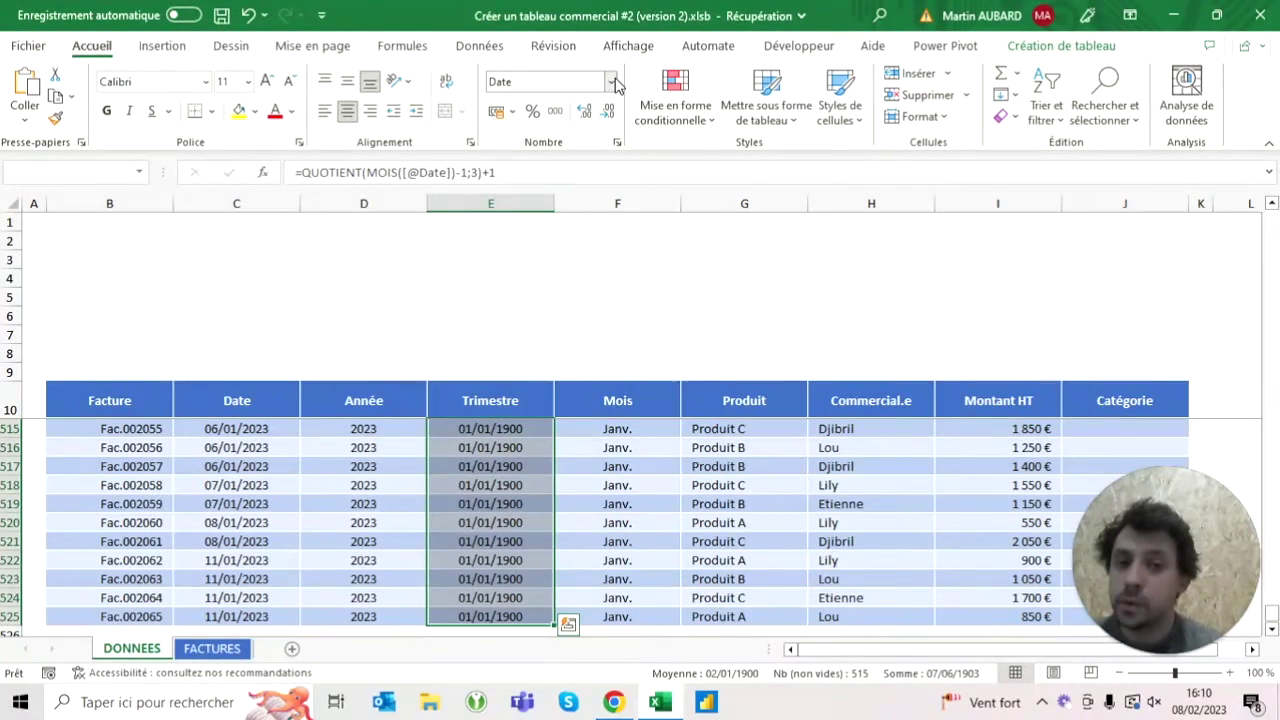
{"action": "left_click", "coordinate": [611, 82]}
{"action": "left_click", "coordinate": [540, 112]}
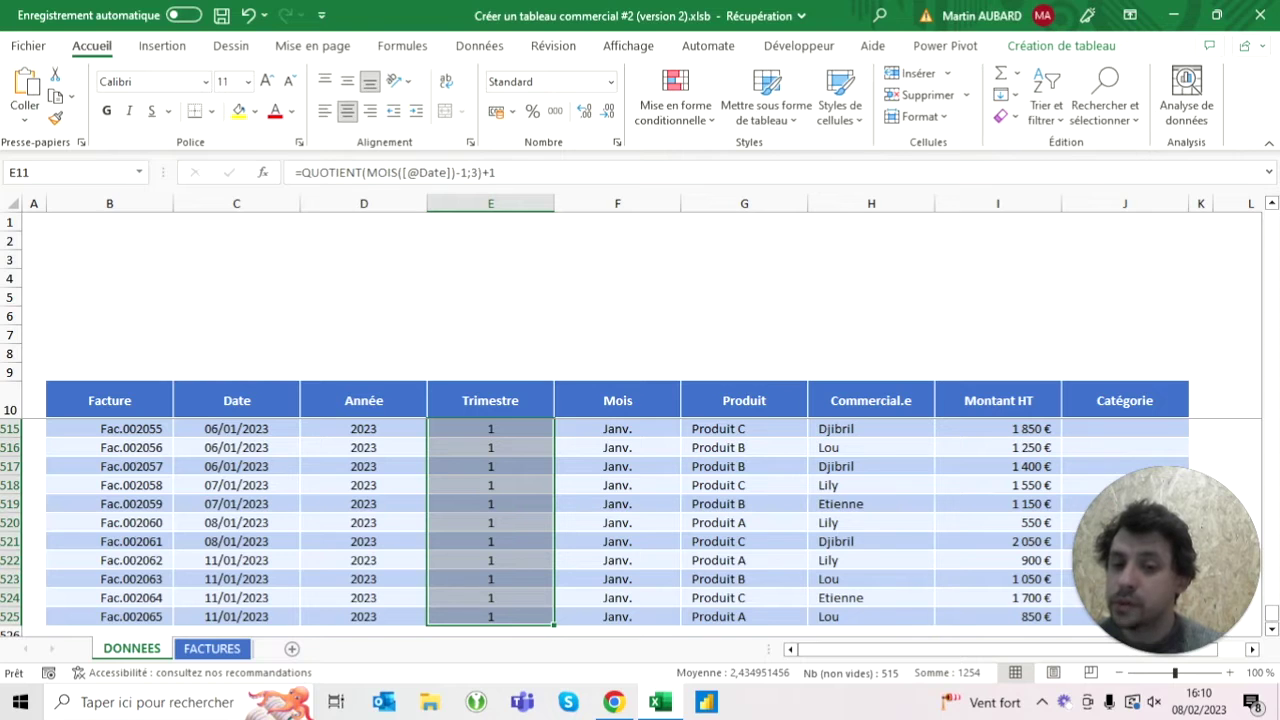
{"action": "left_click", "coordinate": [490, 428]}
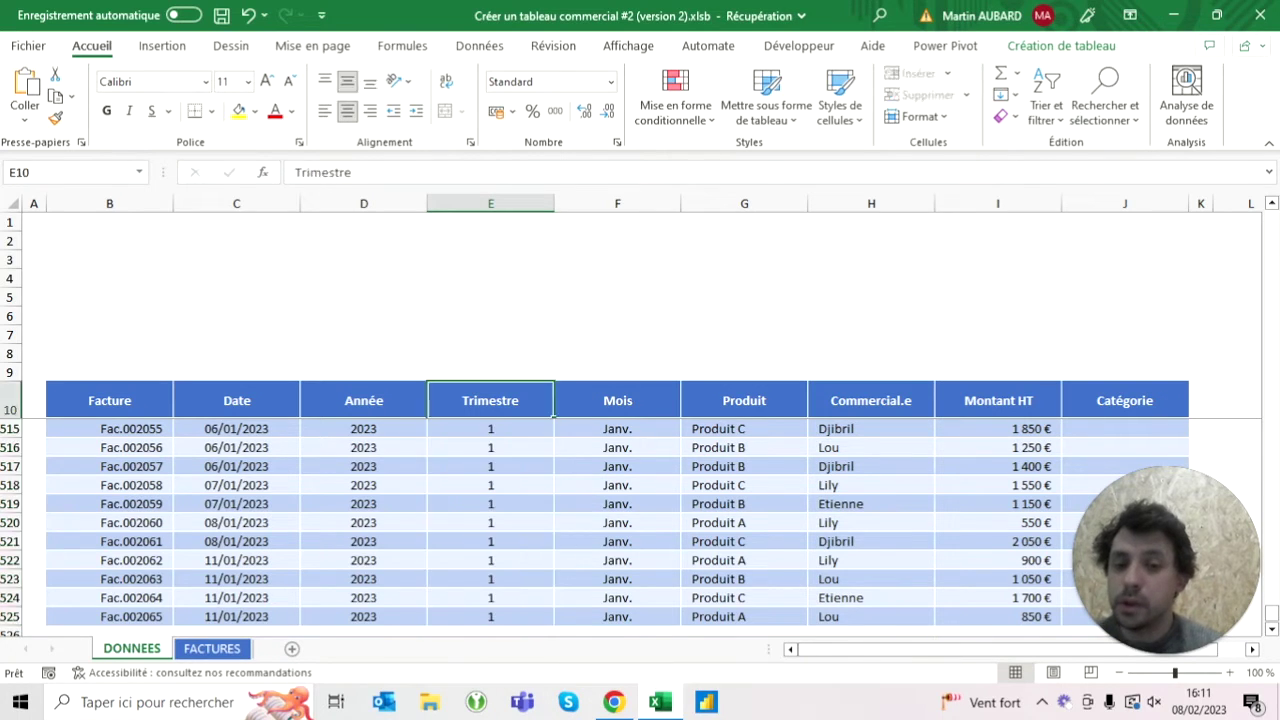
Step: Prefix the Trimestre formula with "Trim. "& to show labels like Trim. 1
{"action": "key", "text": "F2"}
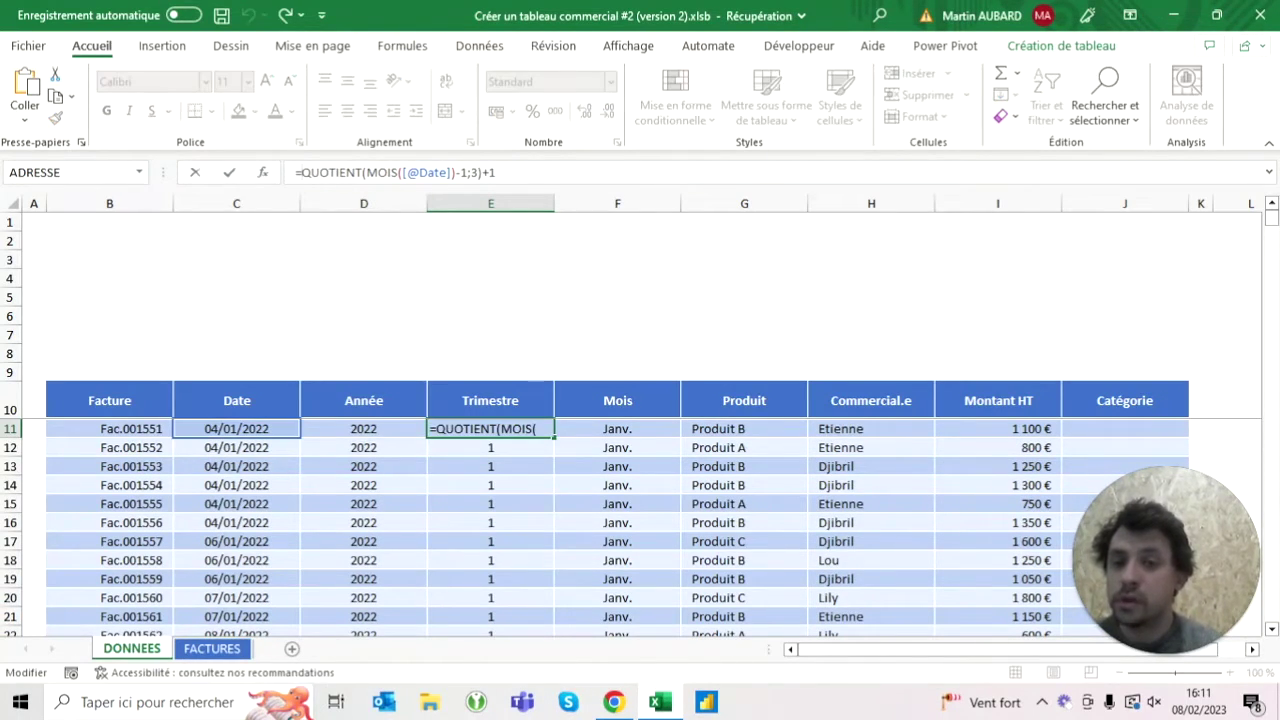
{"action": "key", "text": "Home"}
{"action": "key", "text": "Right"}
{"action": "type", "text": "\"Trim. \""}
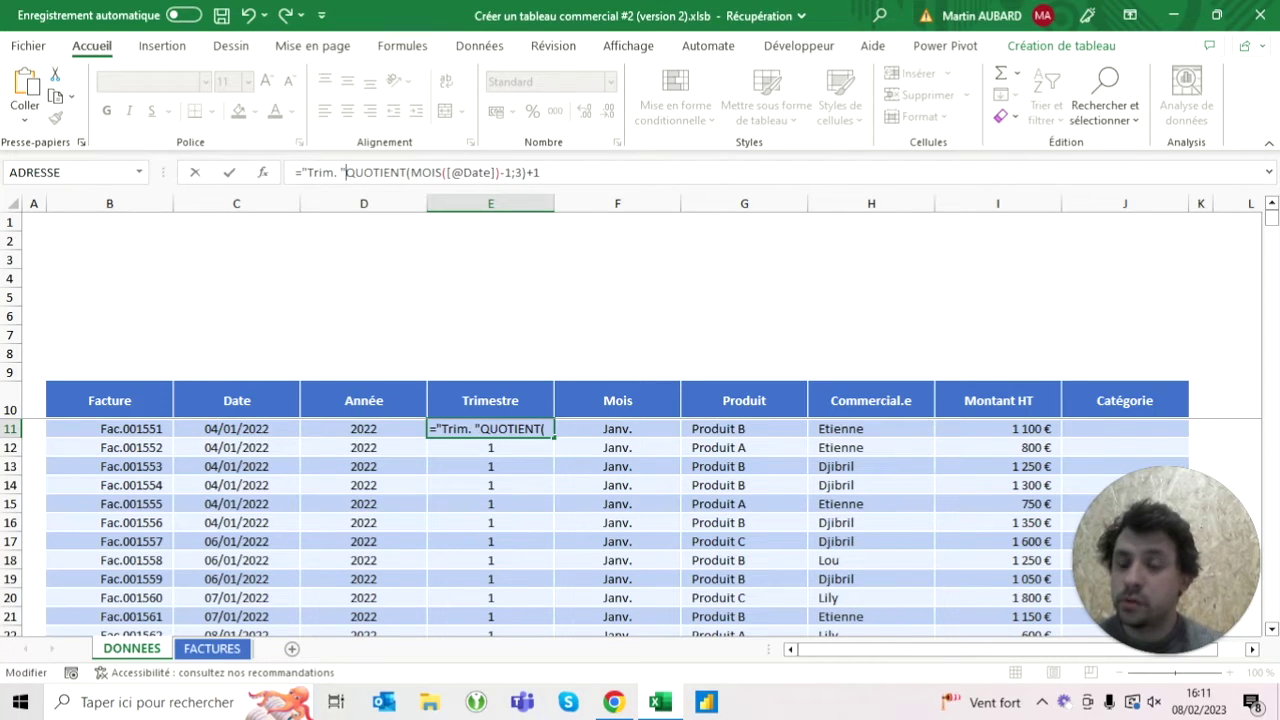
{"action": "type", "text": "&"}
{"action": "key", "text": "ctrl+Return"}
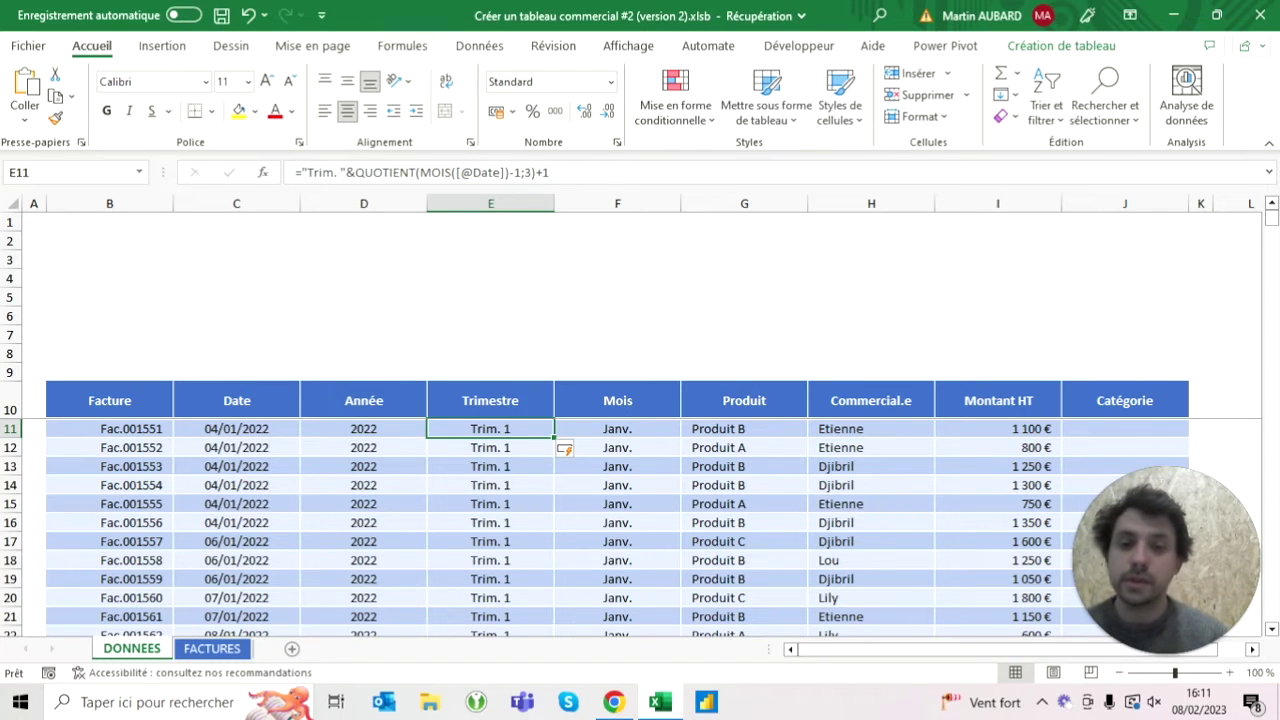
Step: Fill the Année, Trimestre and Mois columns down to the last row with darker blue-grey
{"action": "left_click", "coordinate": [363, 428]}
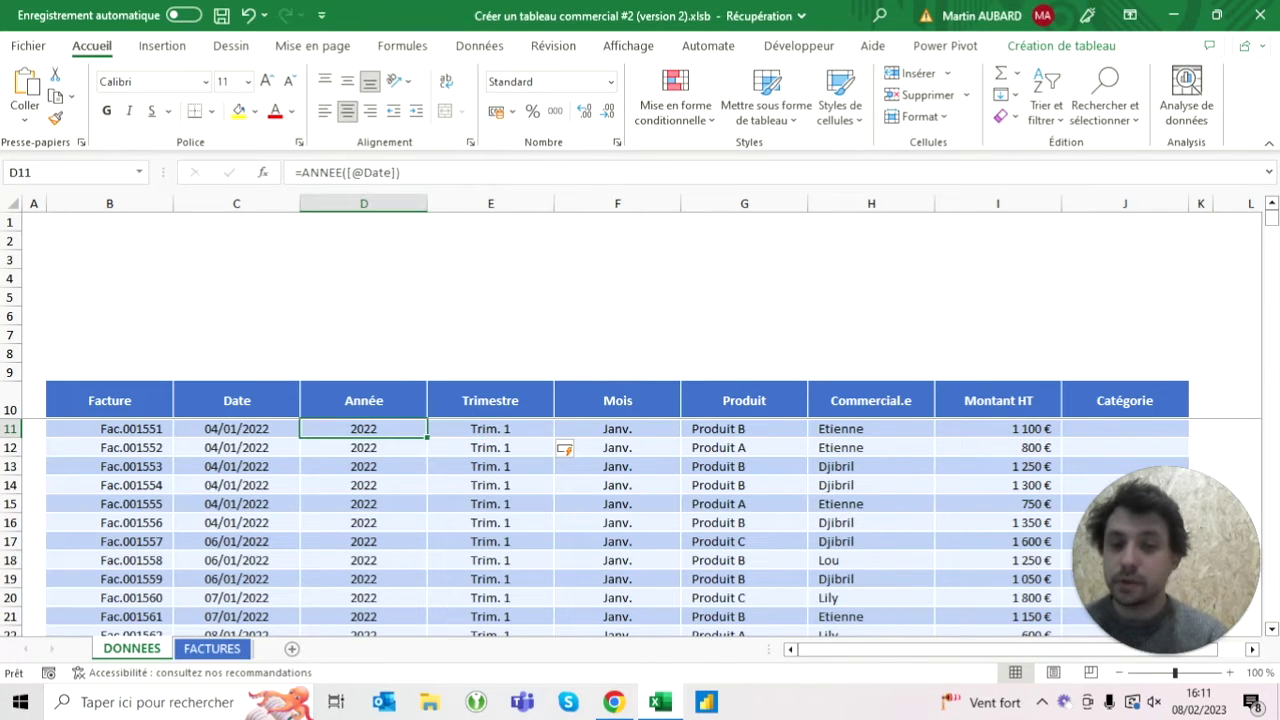
{"action": "key", "text": "shift+Right"}
{"action": "key", "text": "shift+Right"}
{"action": "key", "text": "ctrl+shift+Down"}
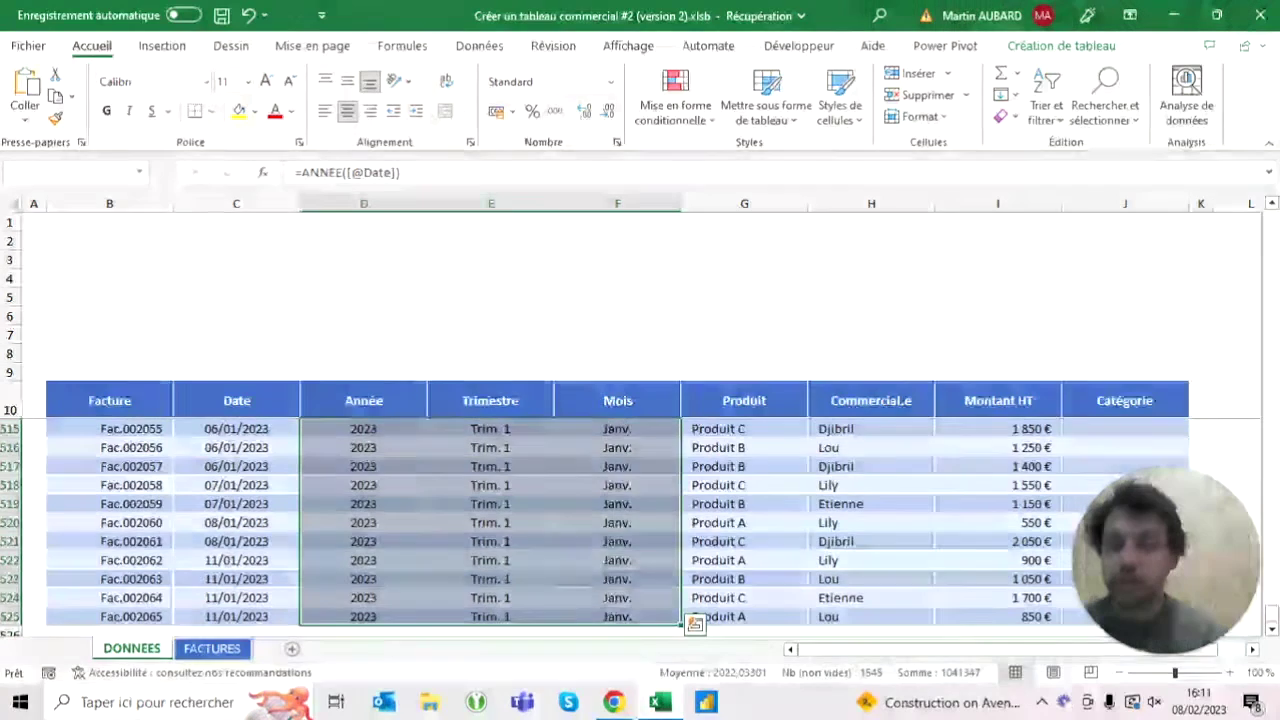
{"action": "left_click", "coordinate": [256, 113]}
{"action": "left_click", "coordinate": [368, 216]}
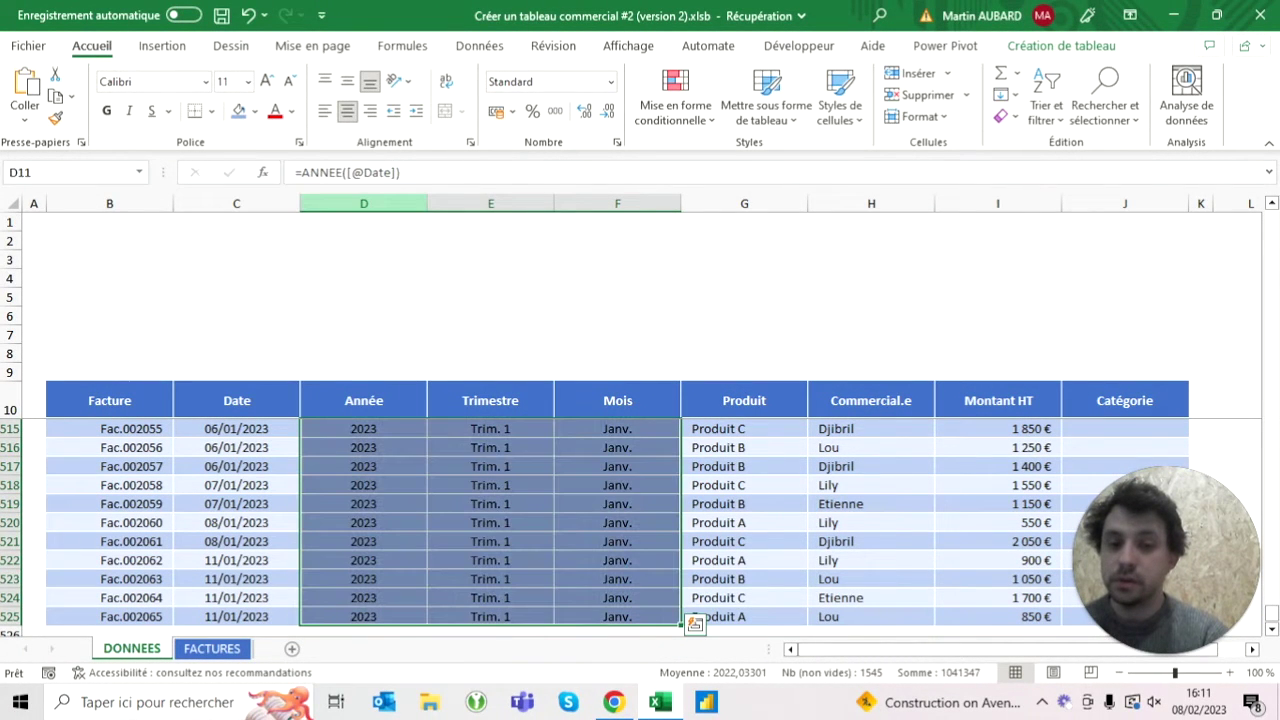
Step: Inspect the newly shaded calculated columns at the top of the table
{"action": "key", "text": "ctrl+Up"}
{"action": "key", "text": "Left"}
{"action": "key", "text": "Left"}
{"action": "key", "text": "shift+Right"}
{"action": "key", "text": "shift+Down"}
{"action": "key", "text": "shift+Down"}
{"action": "key", "text": "shift+Down"}
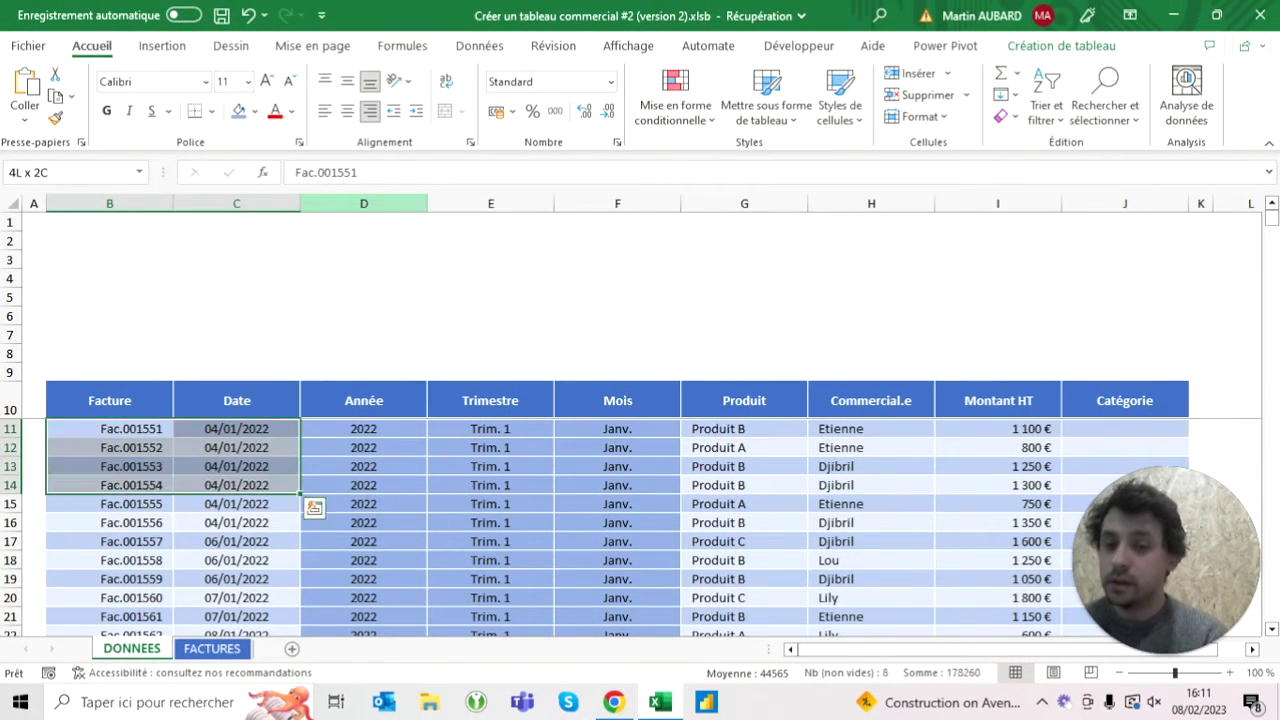
{"action": "key", "text": "Right"}
{"action": "key", "text": "Right"}
{"action": "key", "text": "shift+Right"}
{"action": "key", "text": "shift+Down"}
{"action": "key", "text": "shift+Right"}
{"action": "key", "text": "shift+Down"}
{"action": "key", "text": "shift+Right"}
{"action": "key", "text": "shift+Down"}
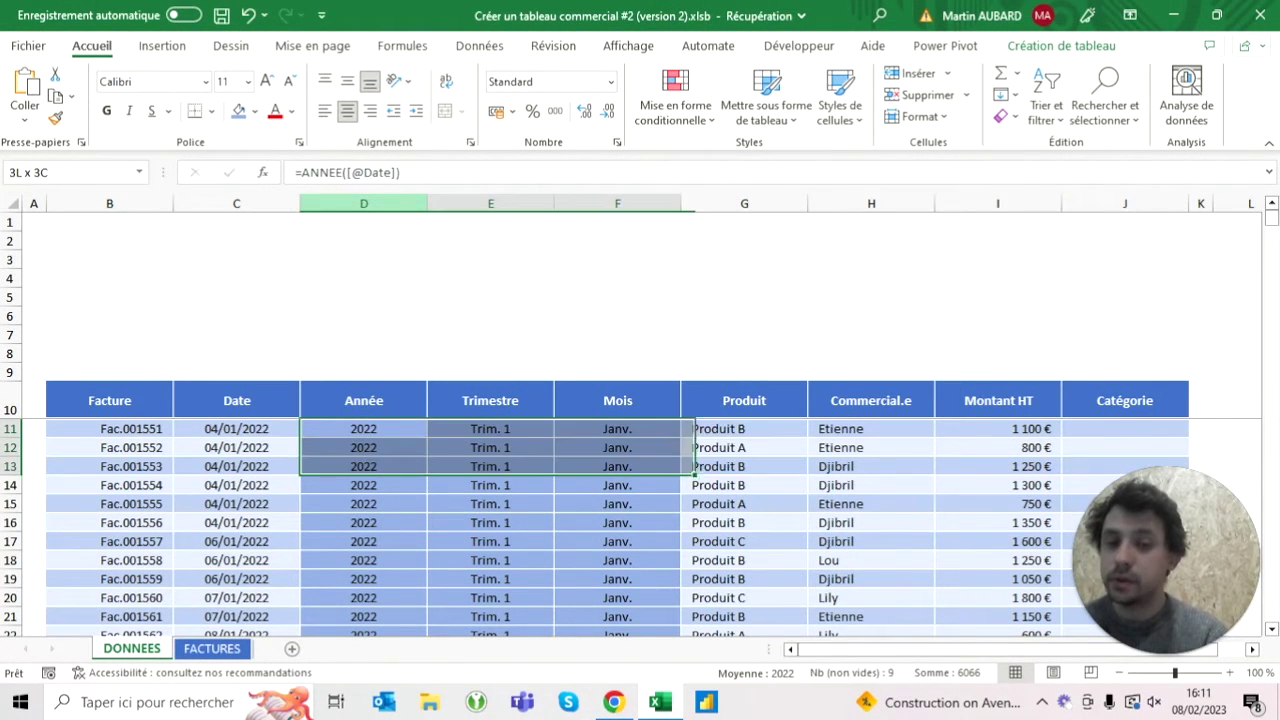
{"action": "key", "text": "shift+Left"}
{"action": "key", "text": "Right"}
{"action": "key", "text": "Left"}
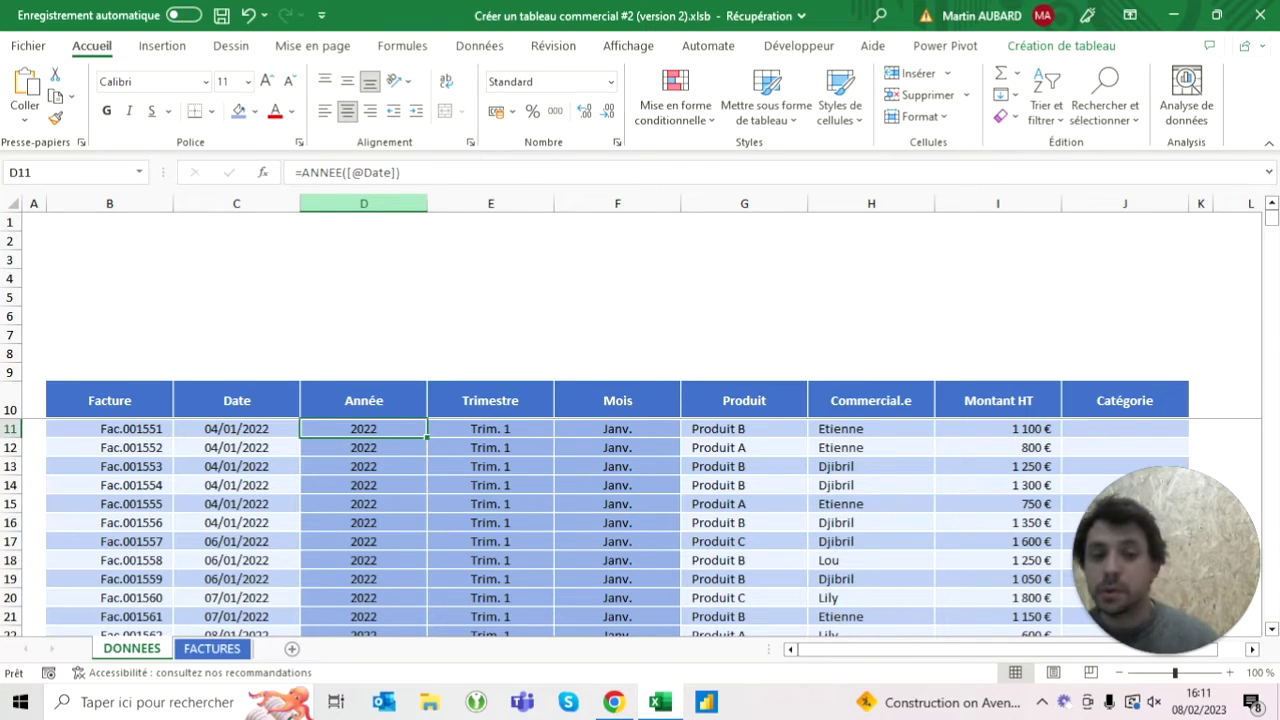
Step: Go to the first Catégorie cell and switch to the FACTURES dashboard sheet
{"action": "left_click_drag", "start_coordinate": [1112, 540], "coordinate": [75, 520]}
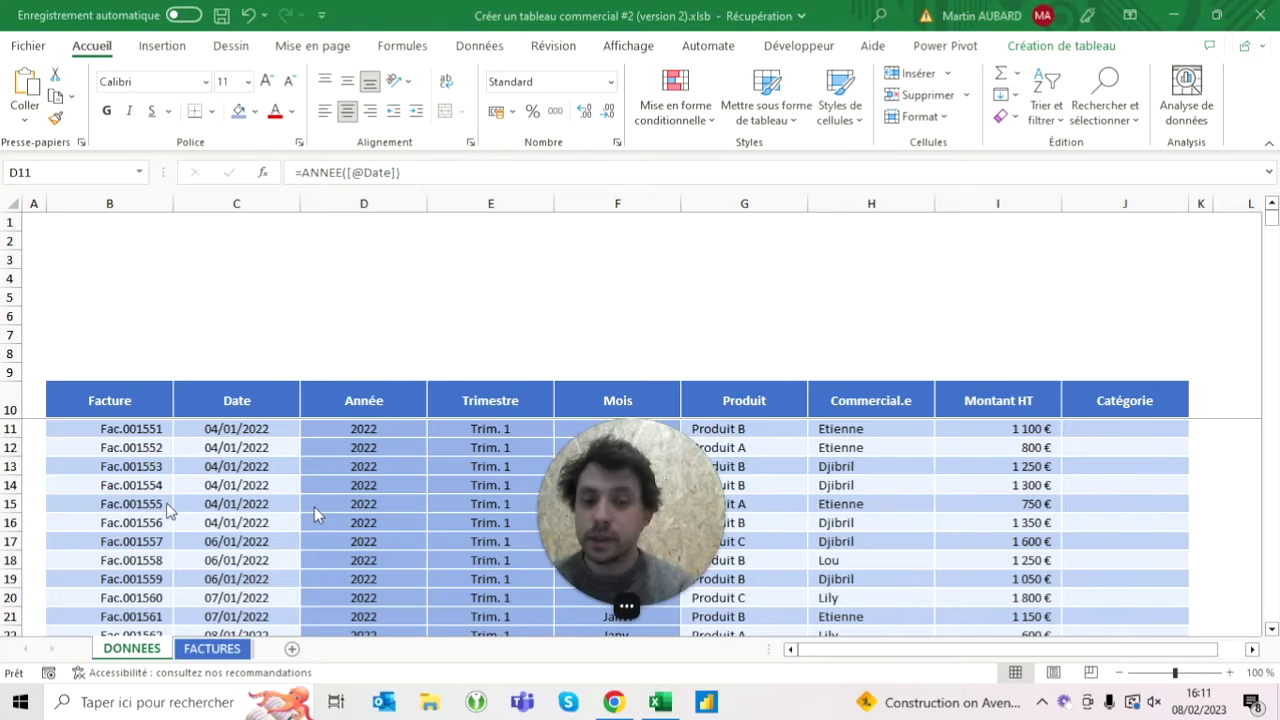
{"action": "left_click", "coordinate": [1124, 428]}
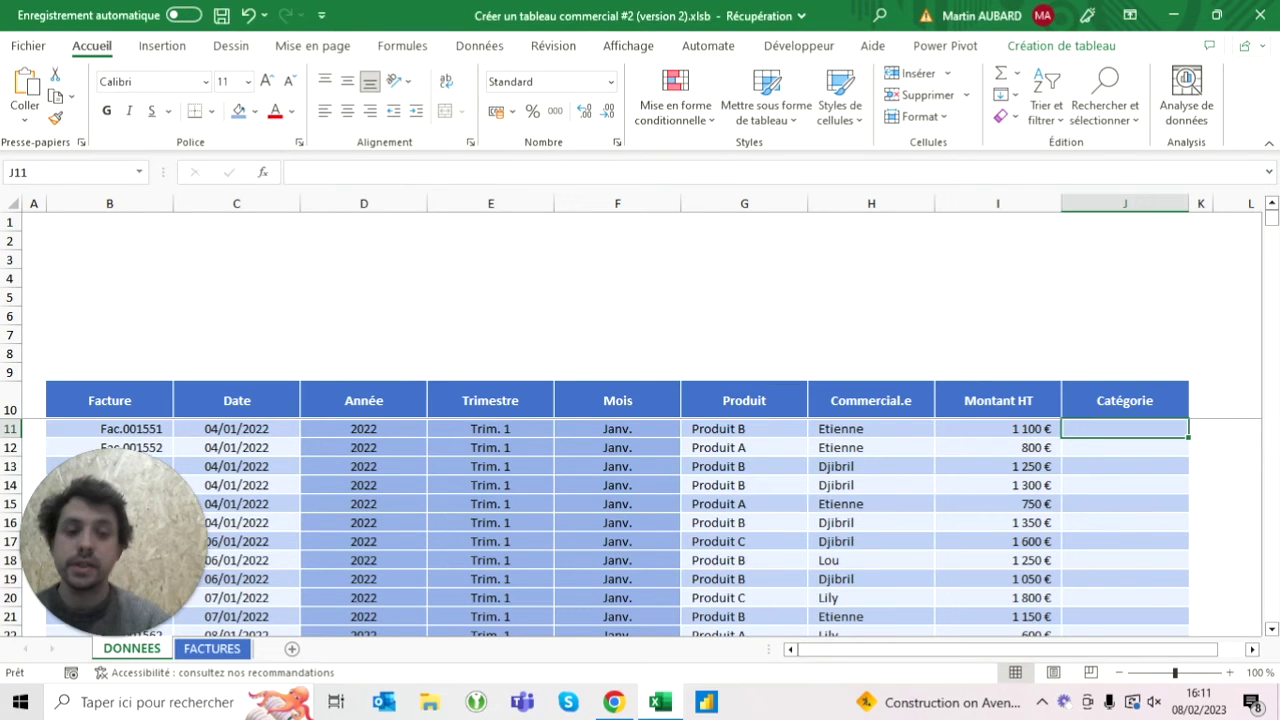
{"action": "key", "text": "ctrl+Page_Down"}
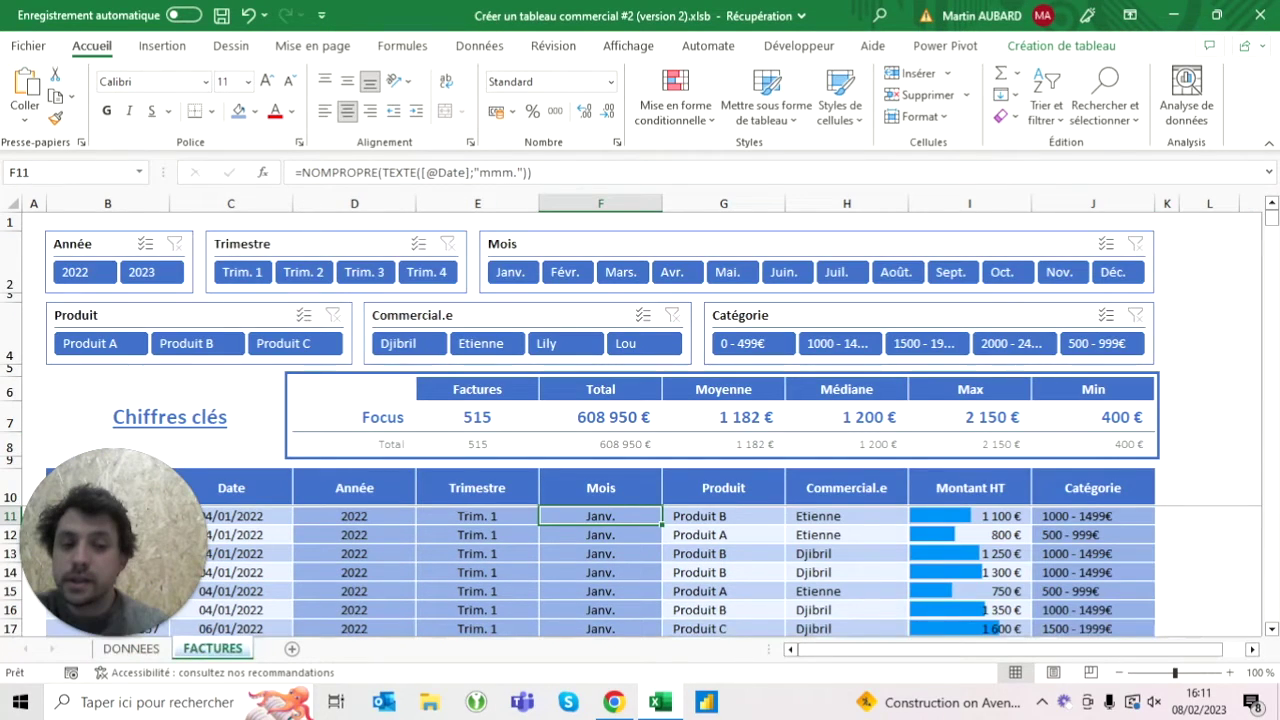
Step: Review the FACTURES dashboard, then start a =plancher( formula in DONNEES cell J11
{"action": "left_click", "coordinate": [969, 516]}
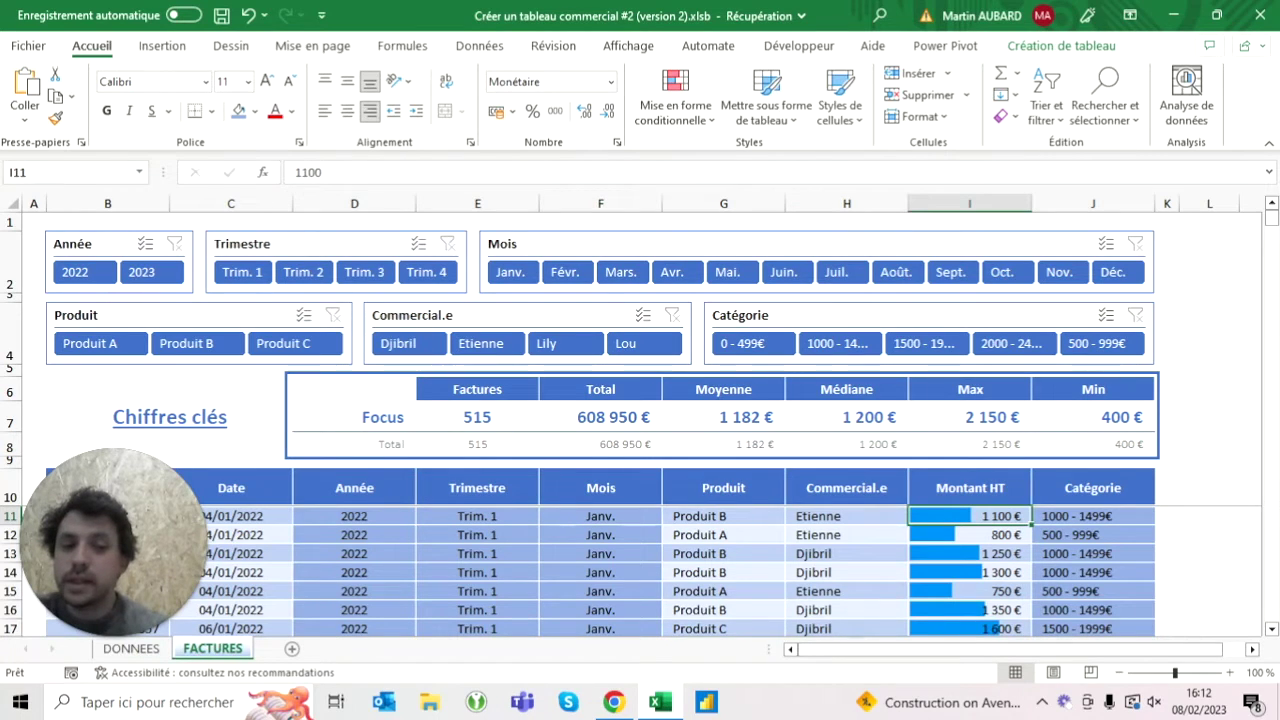
{"action": "left_click", "coordinate": [128, 650]}
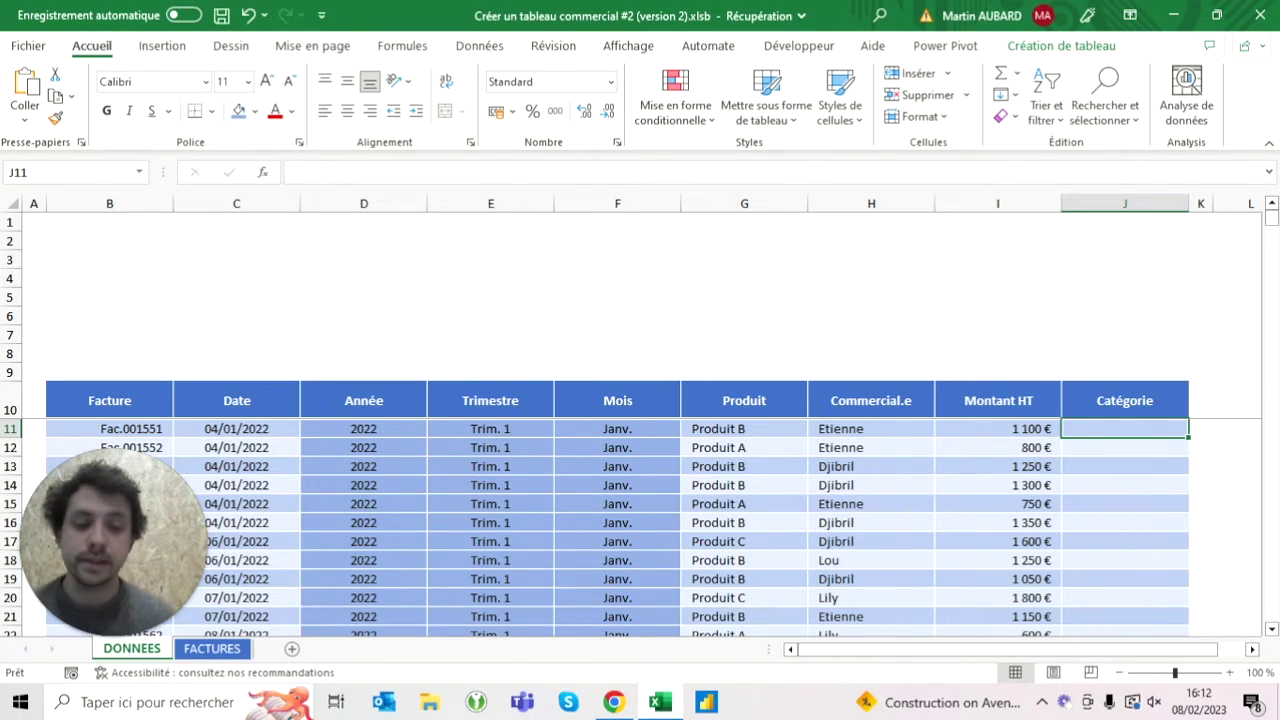
{"action": "type", "text": "=plancher("}
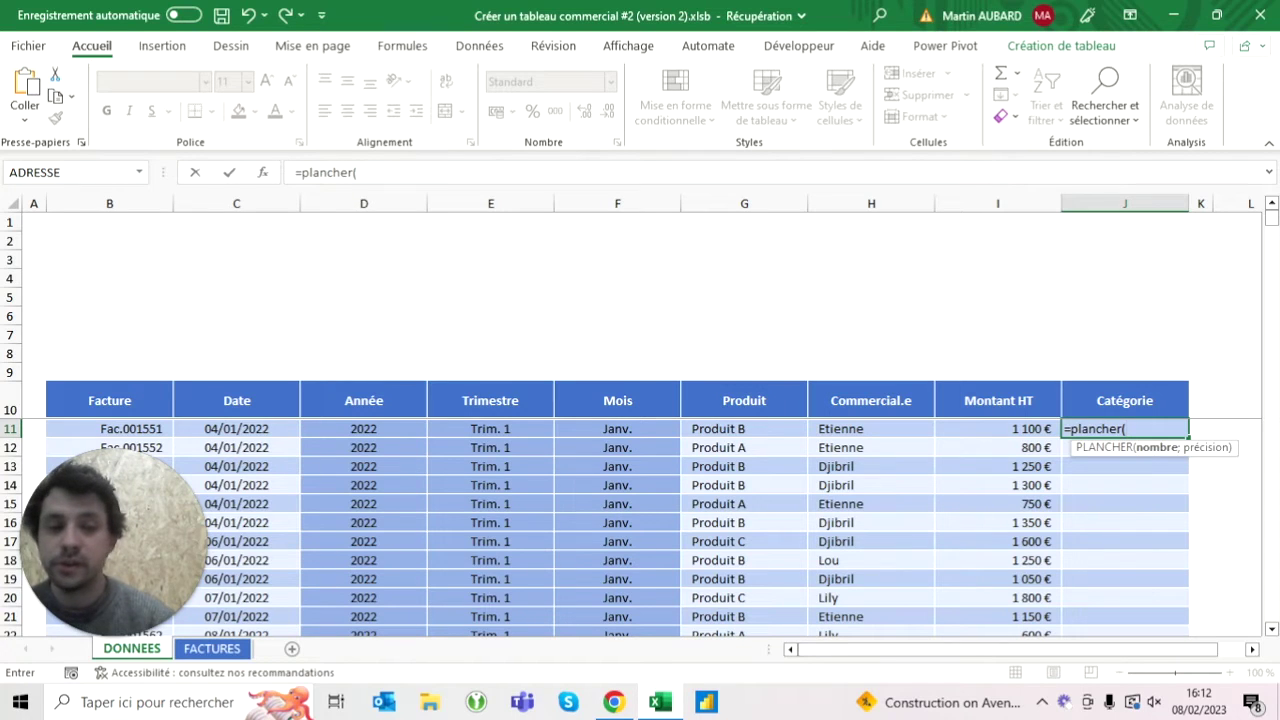
Step: Complete =PLANCHER([@[Montant HT]];500) so Catégorie shows brackets like 500, 1000 and 1500
{"action": "left_click", "coordinate": [997, 428]}
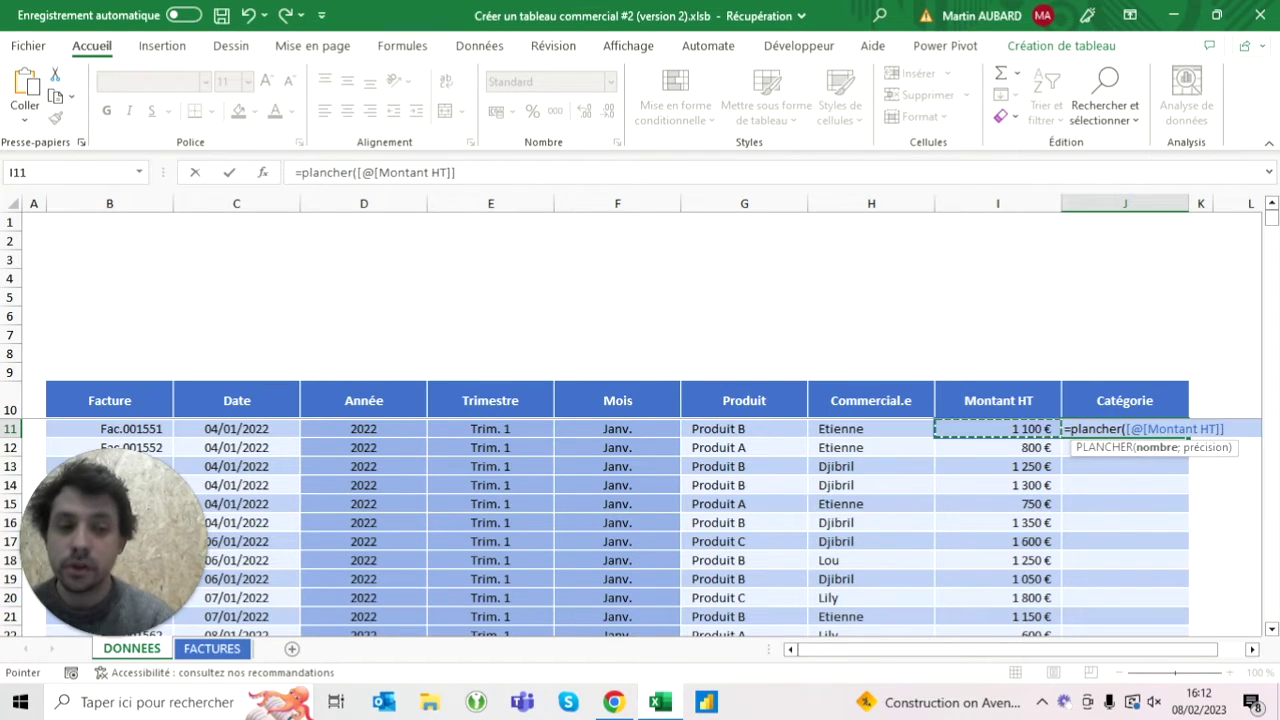
{"action": "type", "text": ";500)"}
{"action": "key", "text": "Return"}
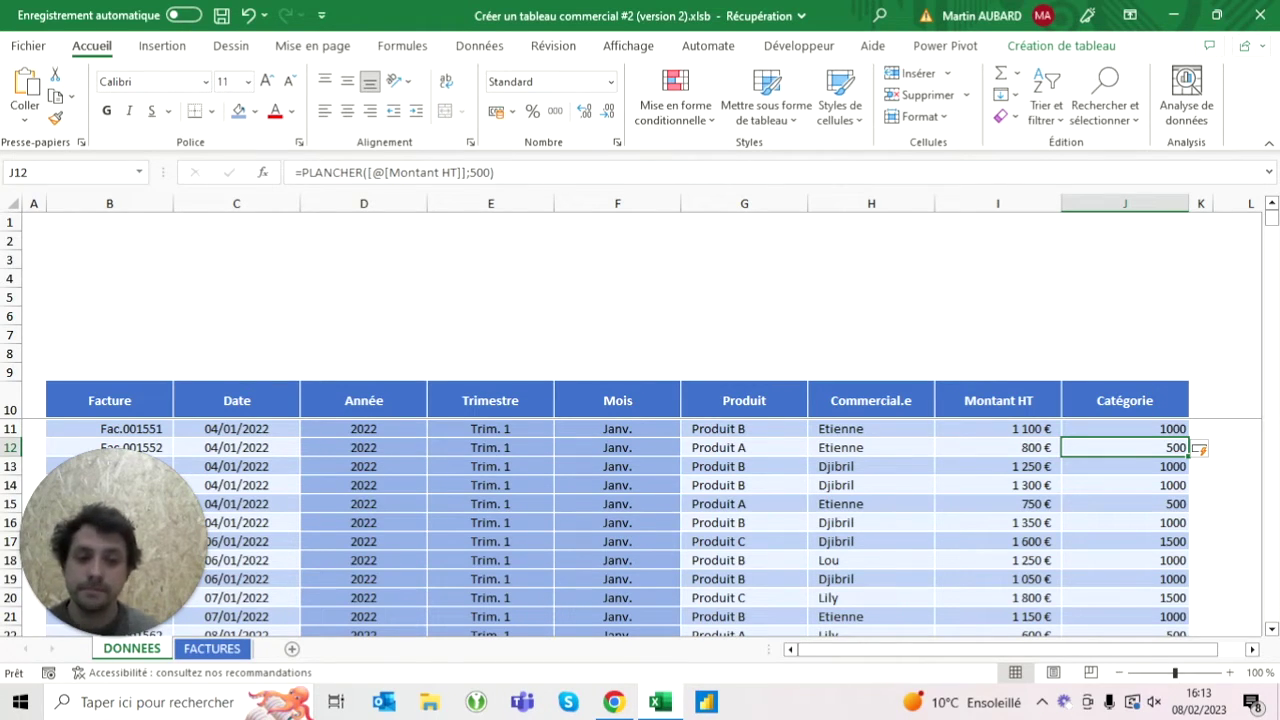
{"action": "left_click", "coordinate": [1124, 428]}
{"action": "left_click", "coordinate": [997, 428]}
{"action": "left_click", "coordinate": [1124, 428]}
{"action": "key", "text": "Left"}
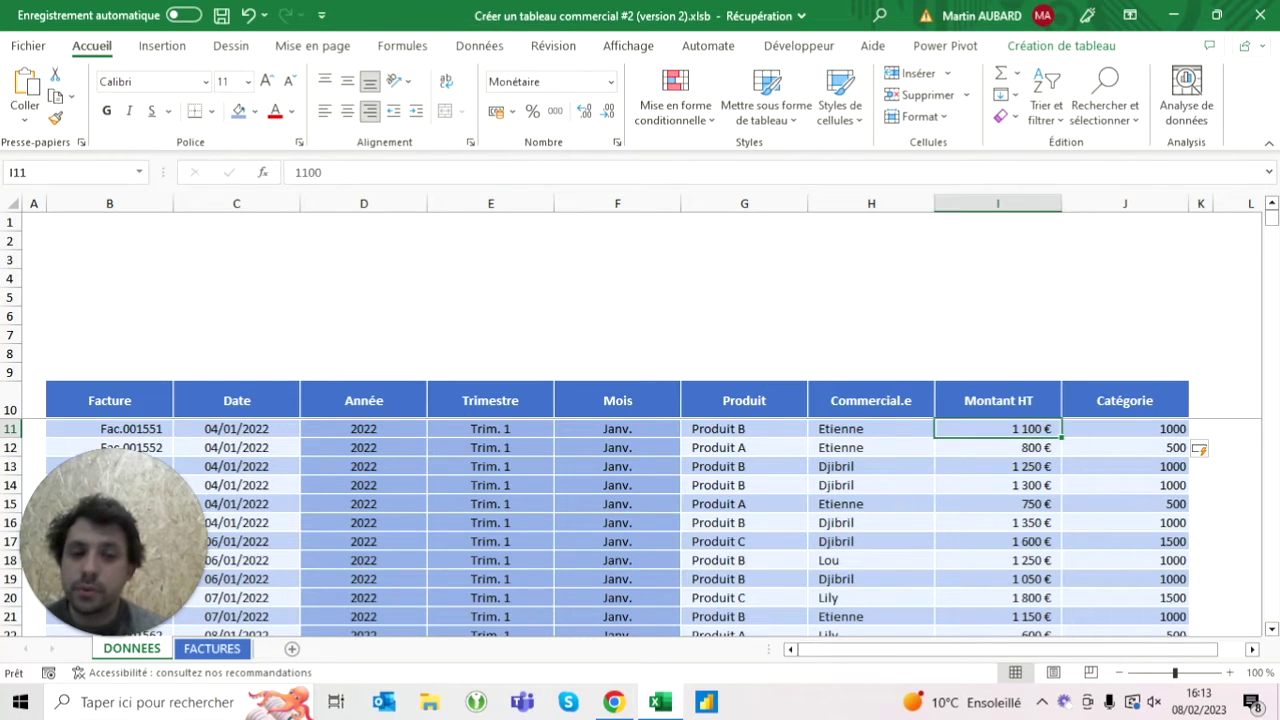
Step: Wrap the Catégorie formula in LET, defining n as 500
{"action": "key", "text": "Right"}
{"action": "left_click", "coordinate": [300, 172]}
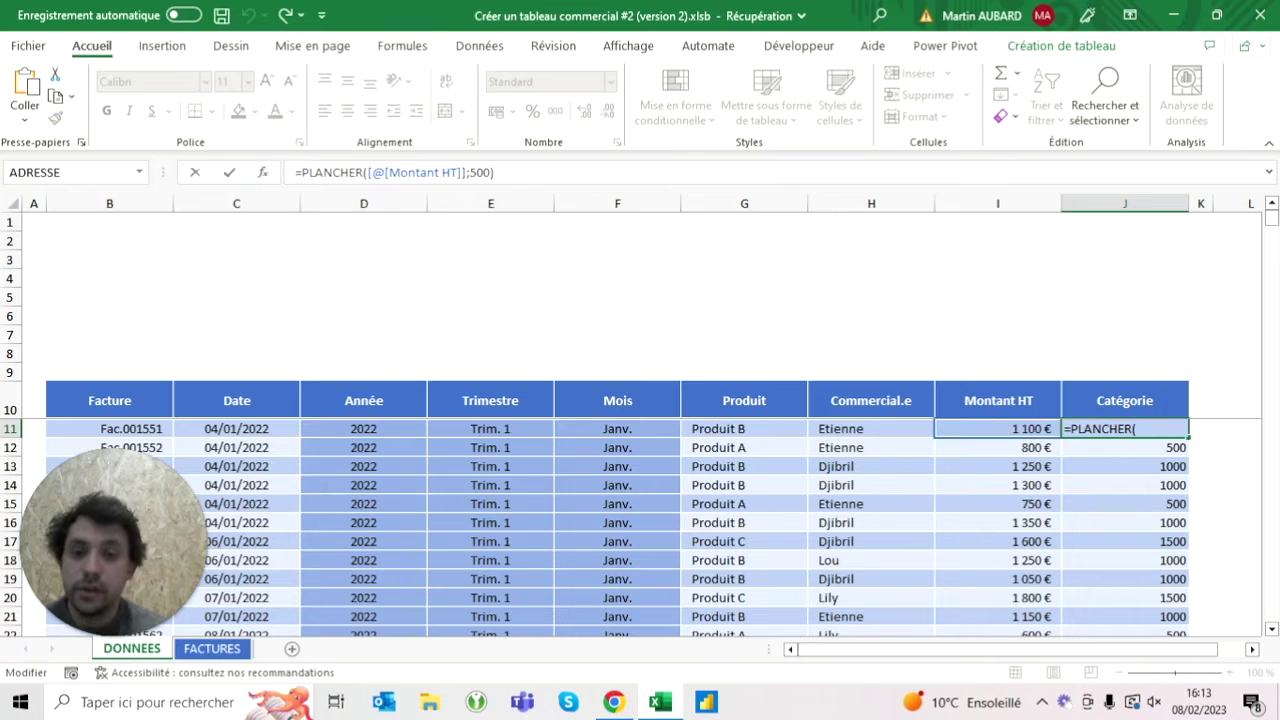
{"action": "type", "text": "let("}
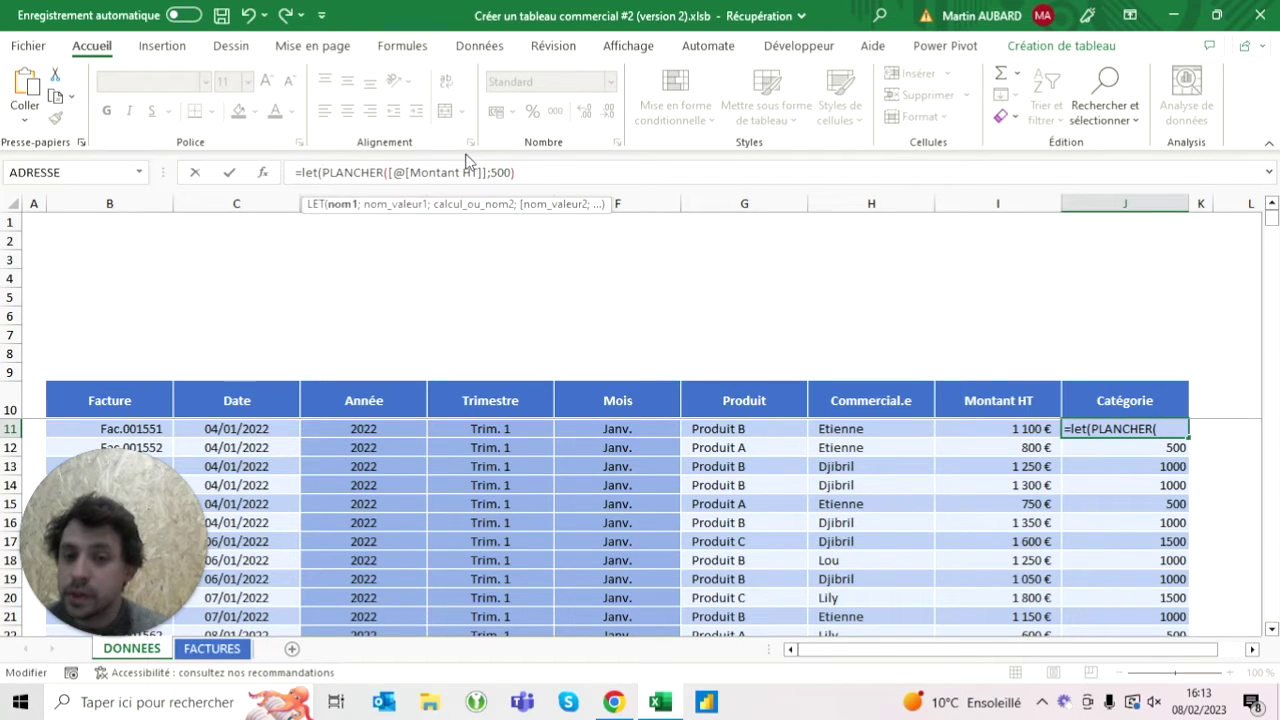
{"action": "type", "text": "n"}
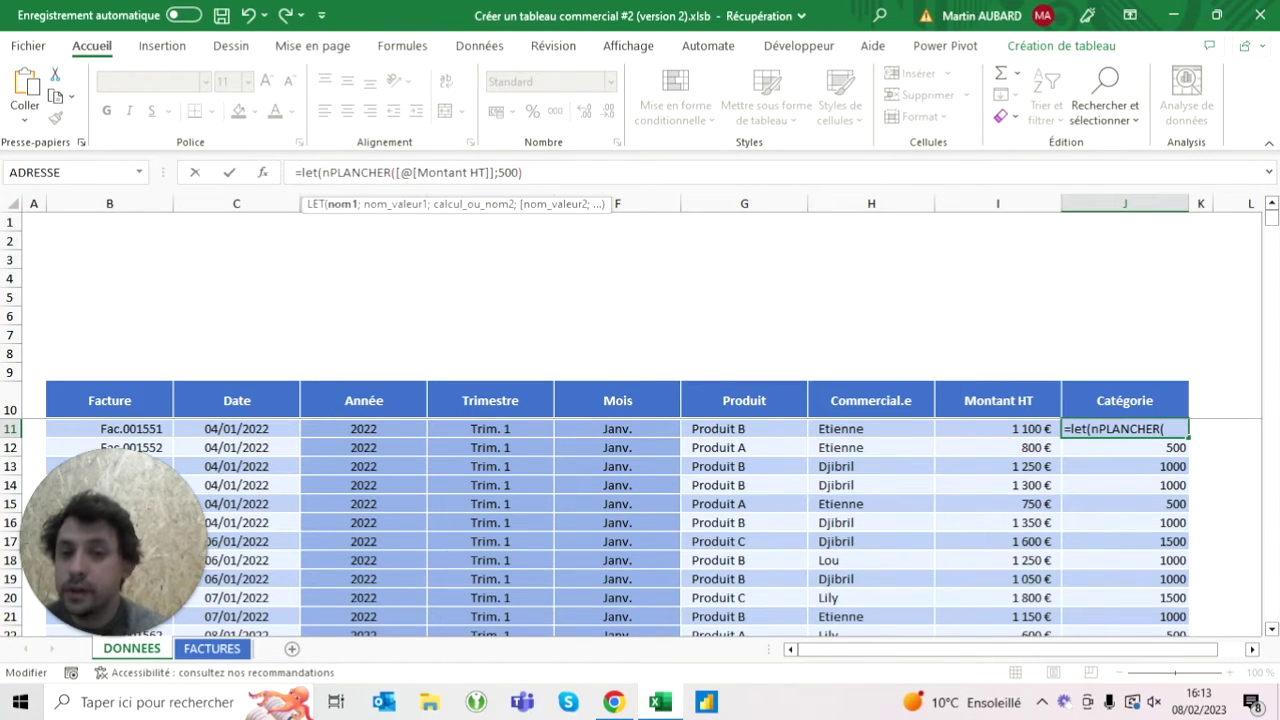
{"action": "type", "text": ";"}
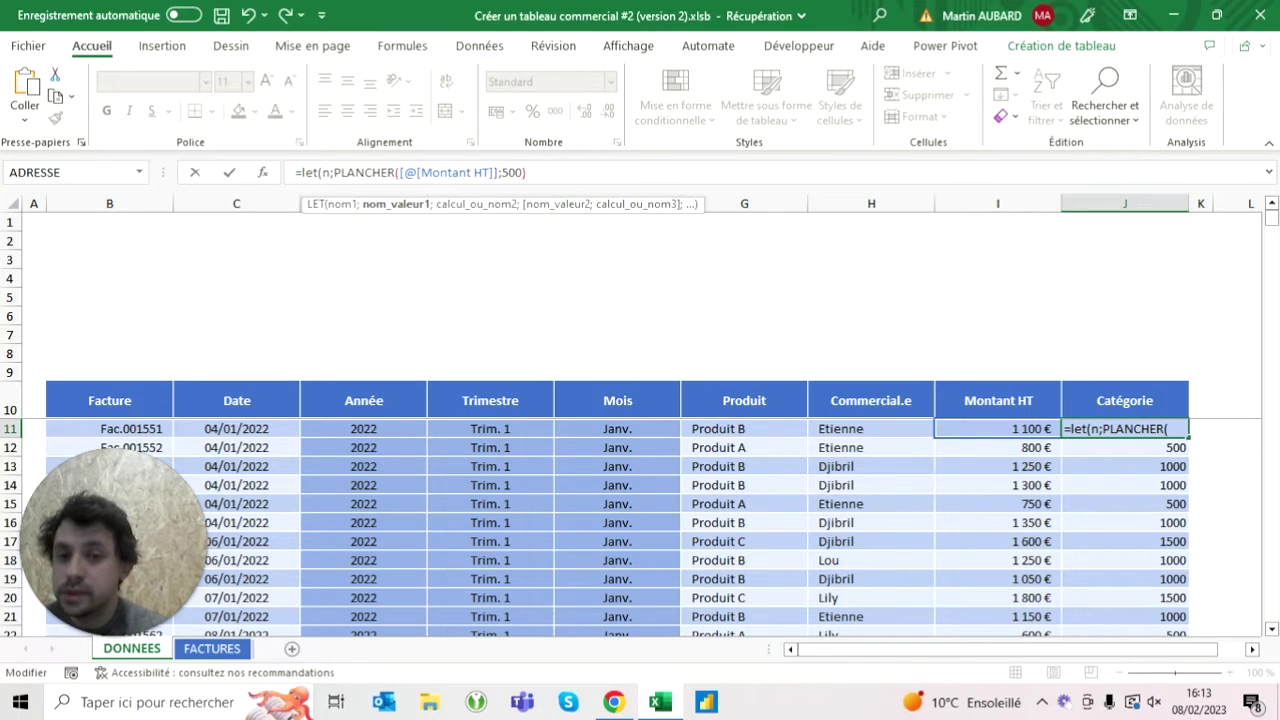
{"action": "type", "text": "500;"}
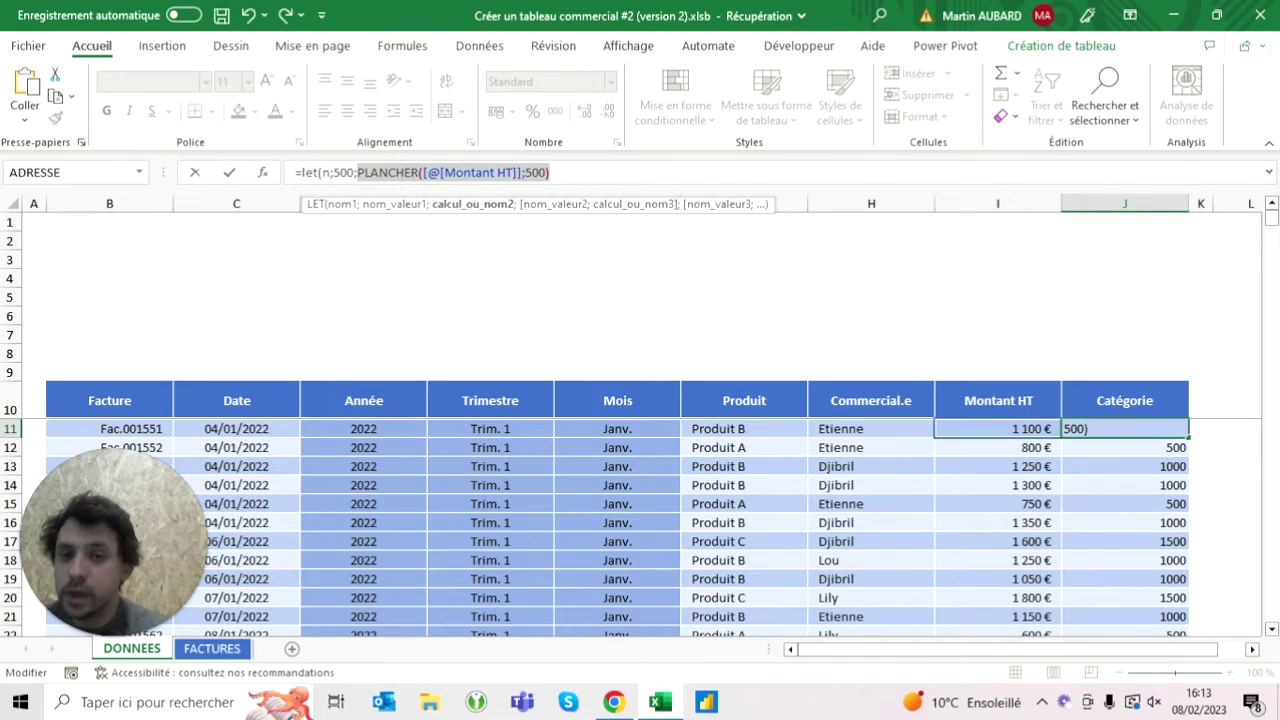
{"action": "key", "text": "BackSpace"}
{"action": "type", "text": "n)"}
{"action": "key", "text": "Return"}
Step: Make the LET return PLANCHER([@[Montant HT]];n) so Catégorie recalculates
{"action": "left_click", "coordinate": [1124, 428]}
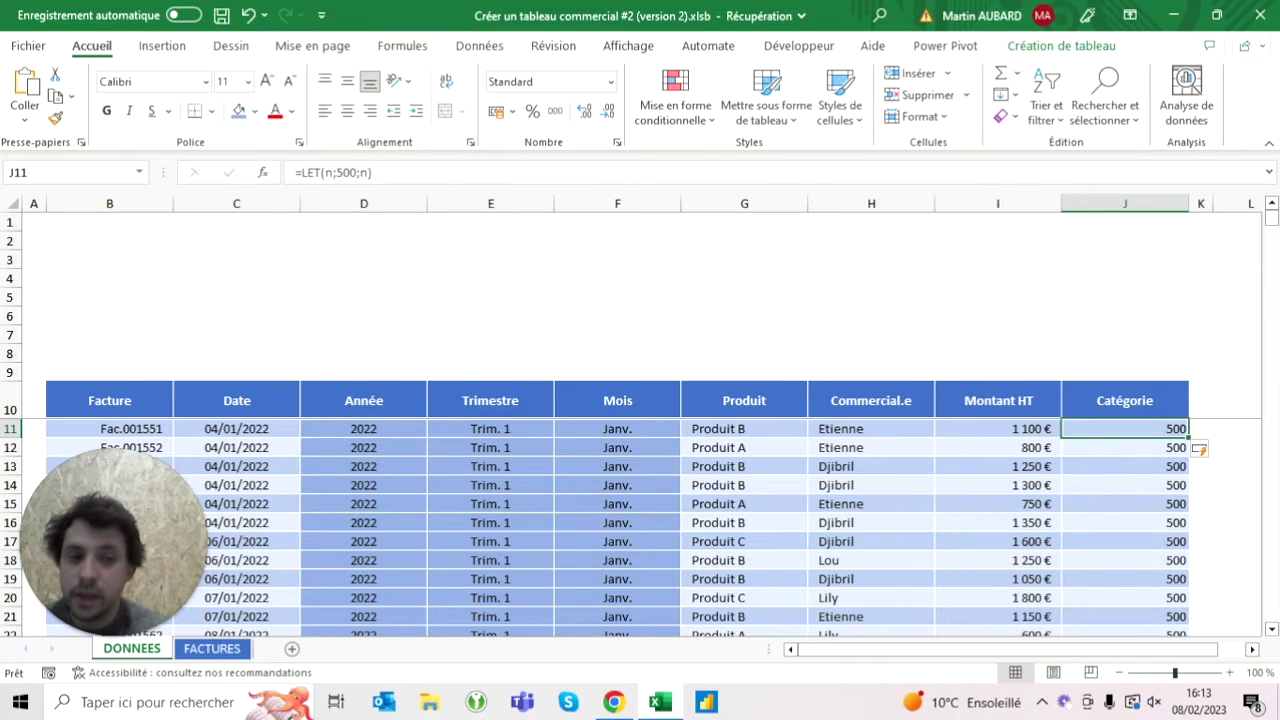
{"action": "left_click", "coordinate": [311, 172]}
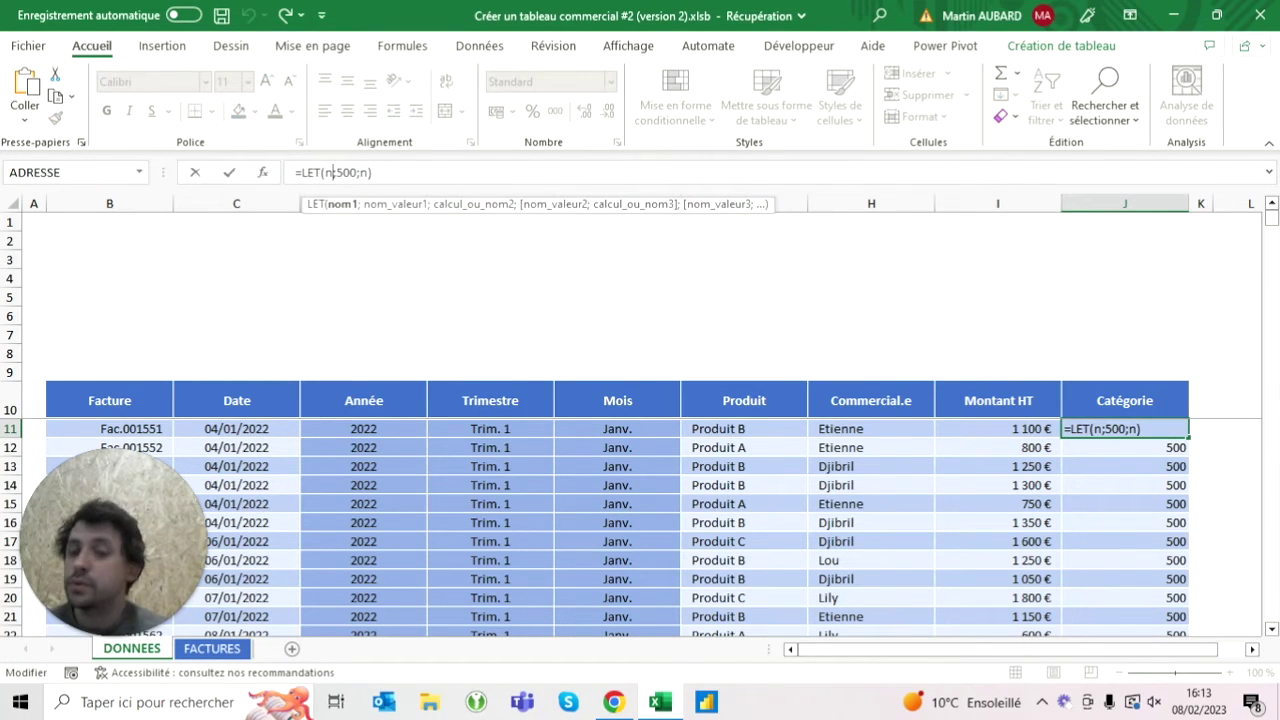
{"action": "key", "text": "Right"}
{"action": "key", "text": "Right"}
{"action": "key", "text": "Right"}
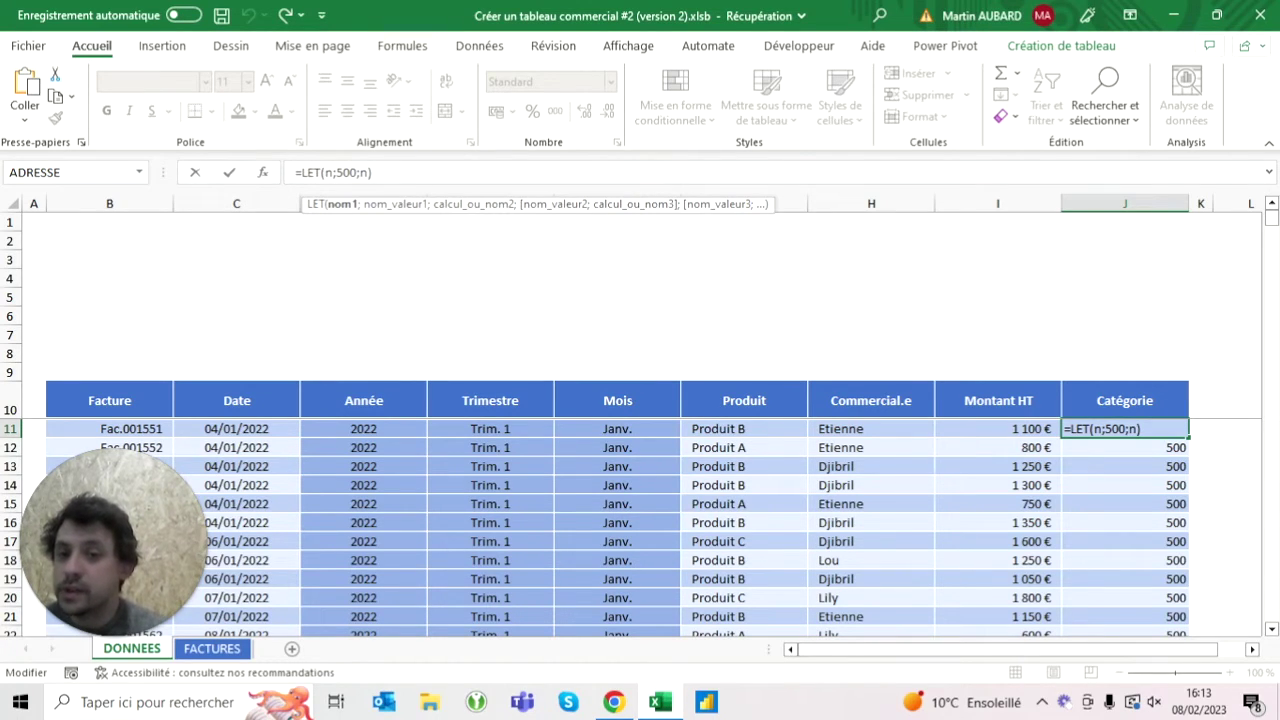
{"action": "left_click", "coordinate": [357, 172]}
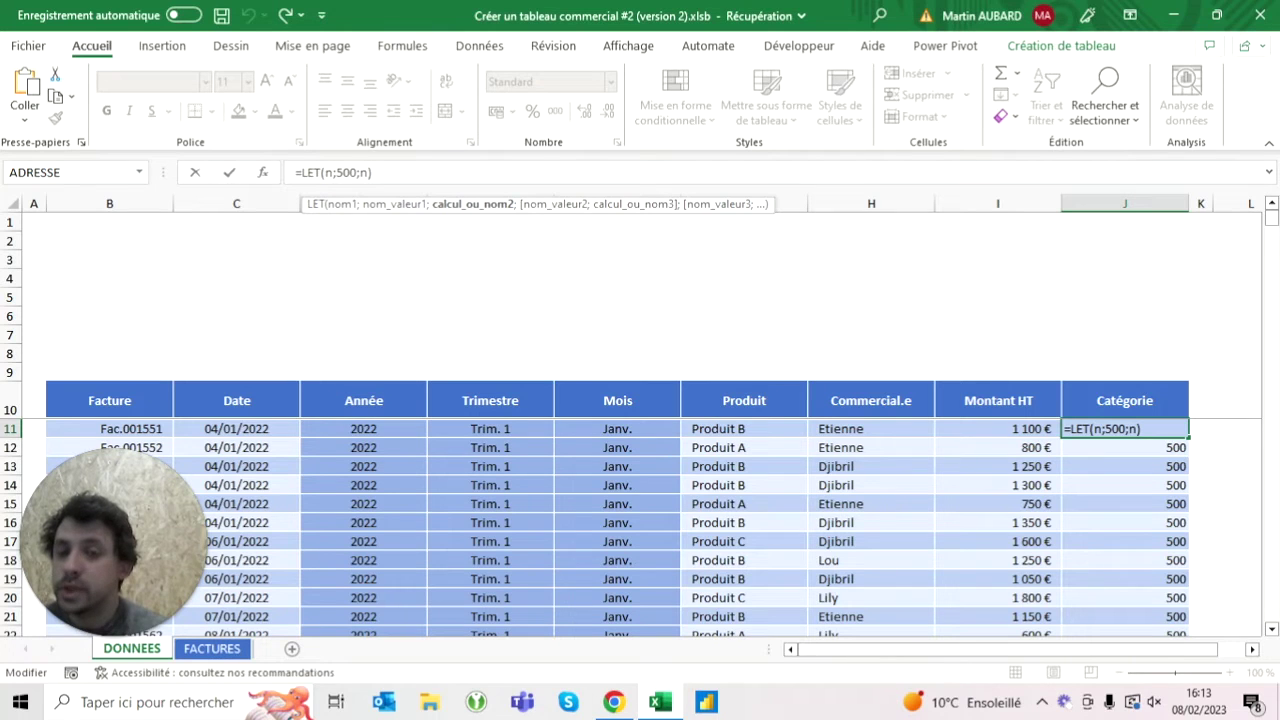
{"action": "key", "text": "BackSpace"}
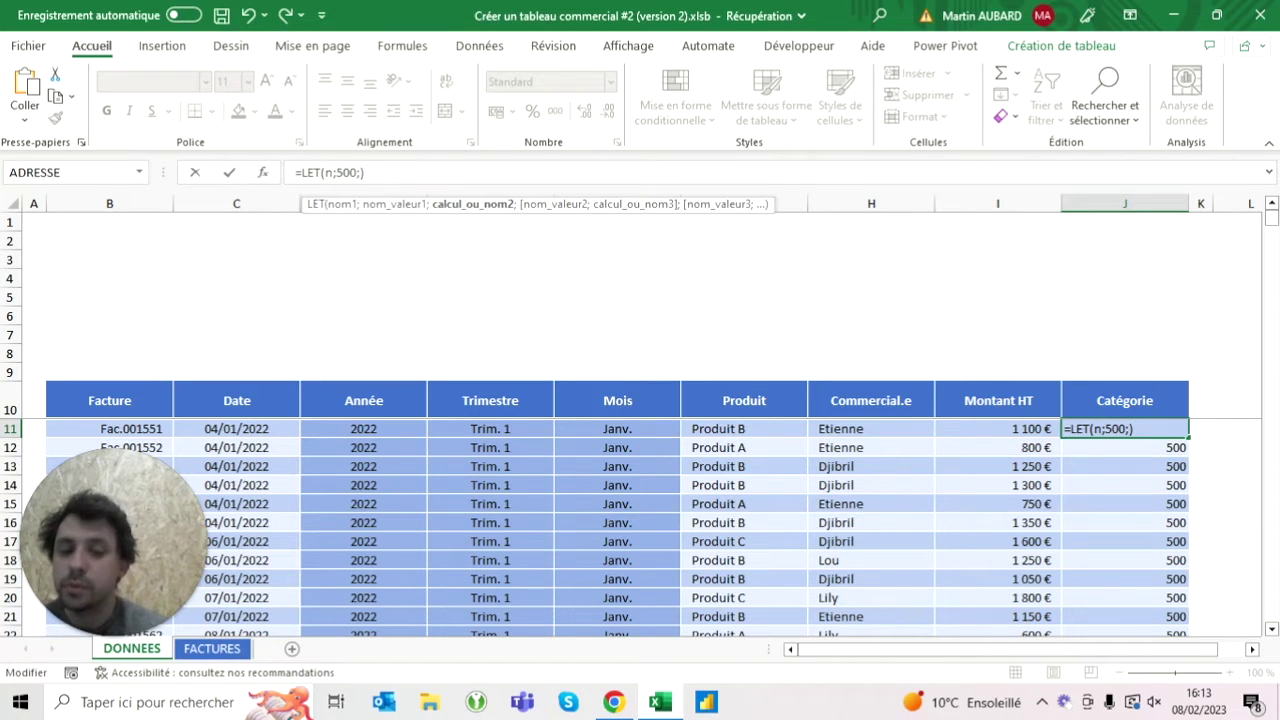
{"action": "type", "text": "planch"}
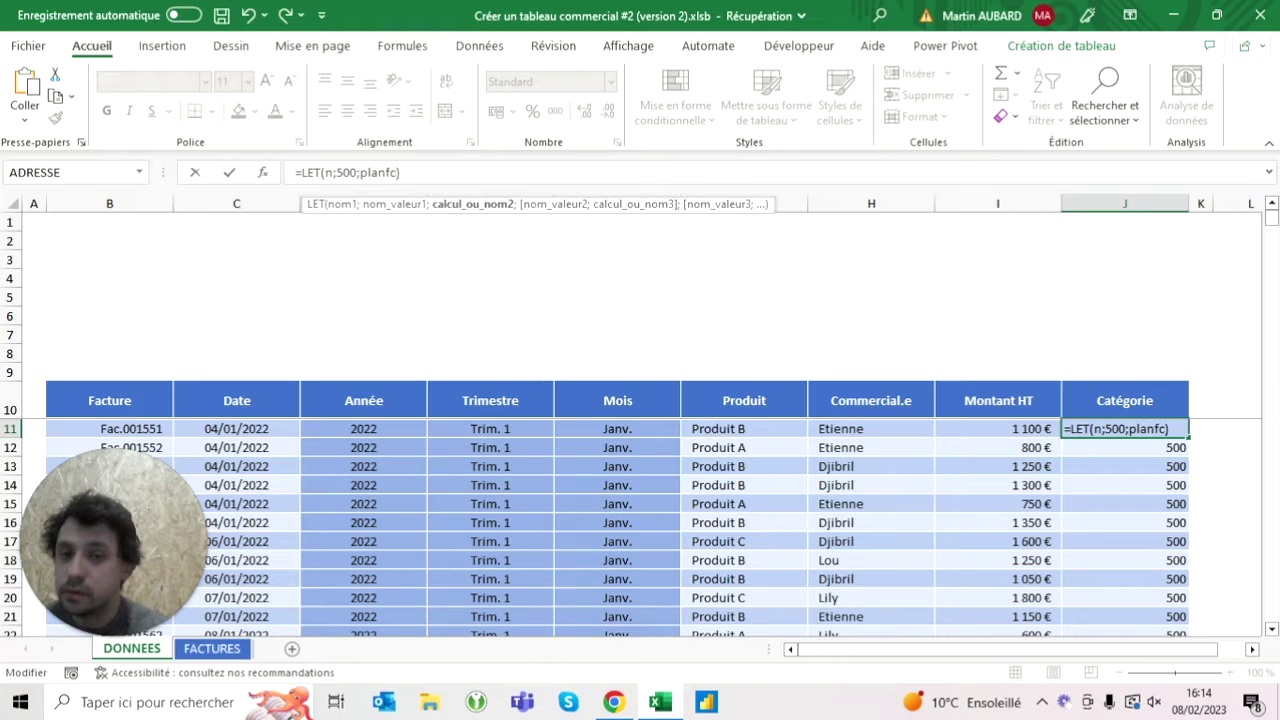
{"action": "type", "text": "er("}
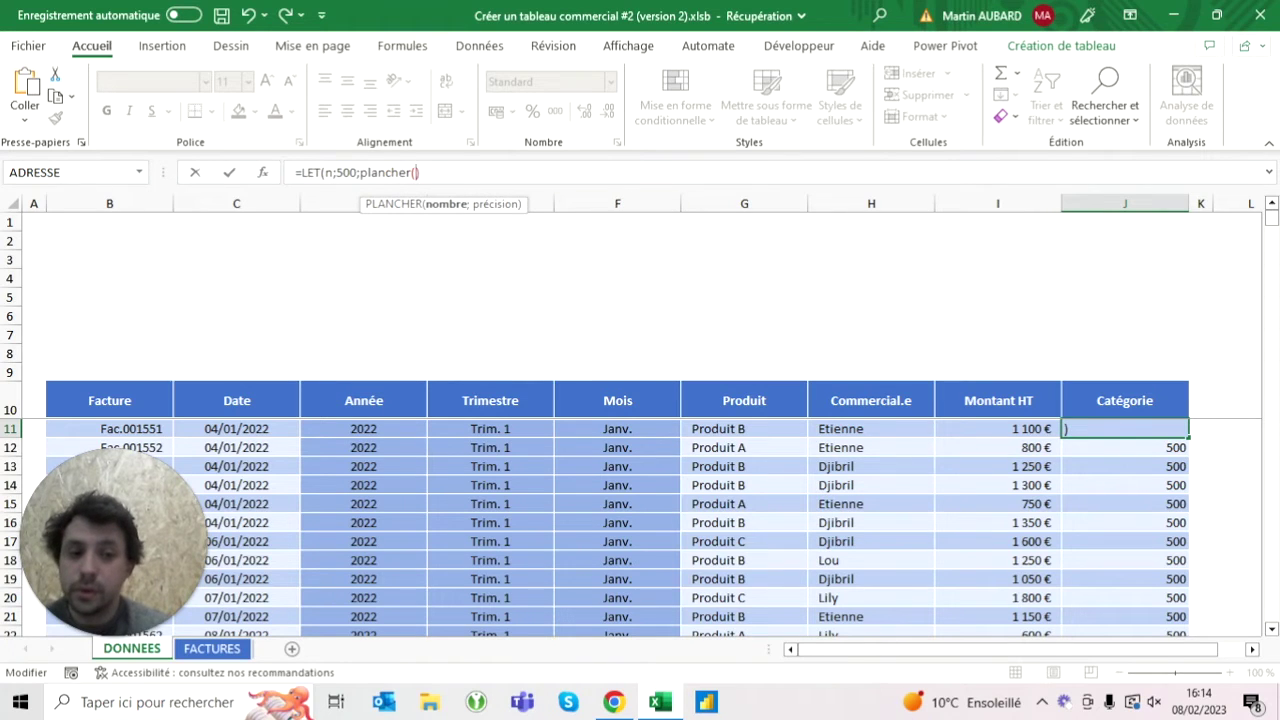
{"action": "left_click", "coordinate": [997, 428]}
{"action": "type", "text": ";"}
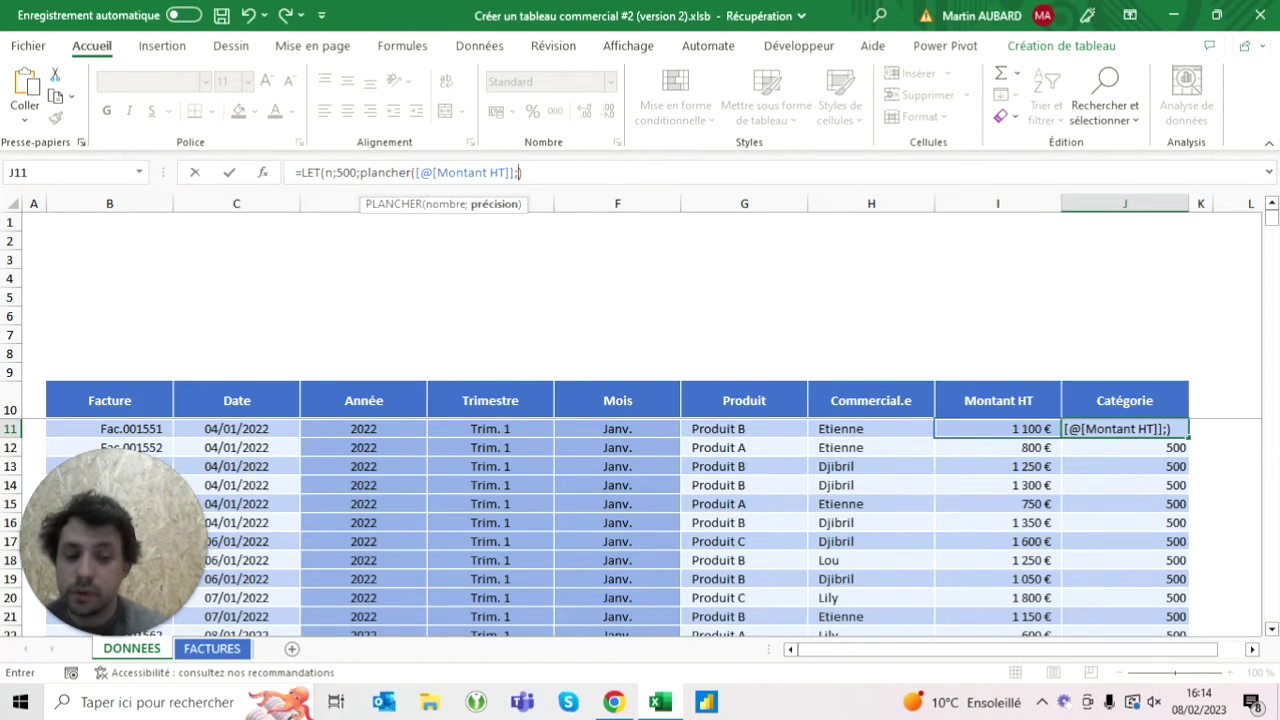
{"action": "type", "text": "n)"}
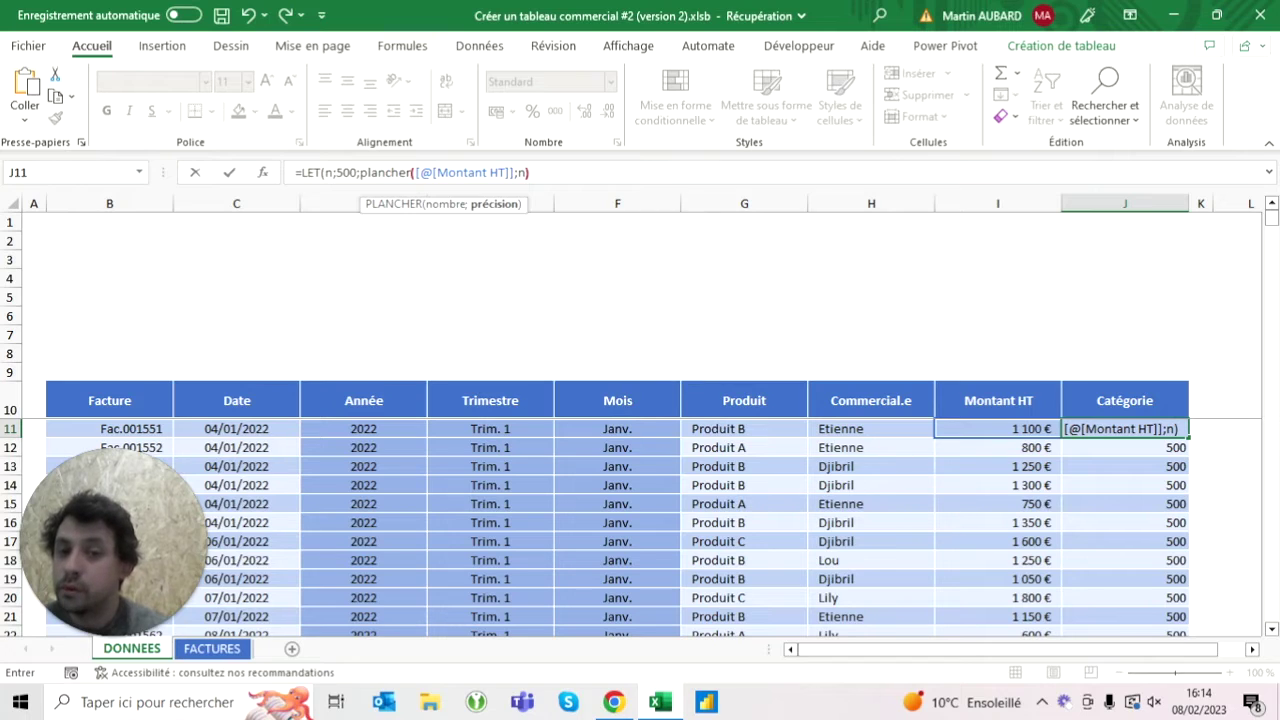
{"action": "key", "text": "Return"}
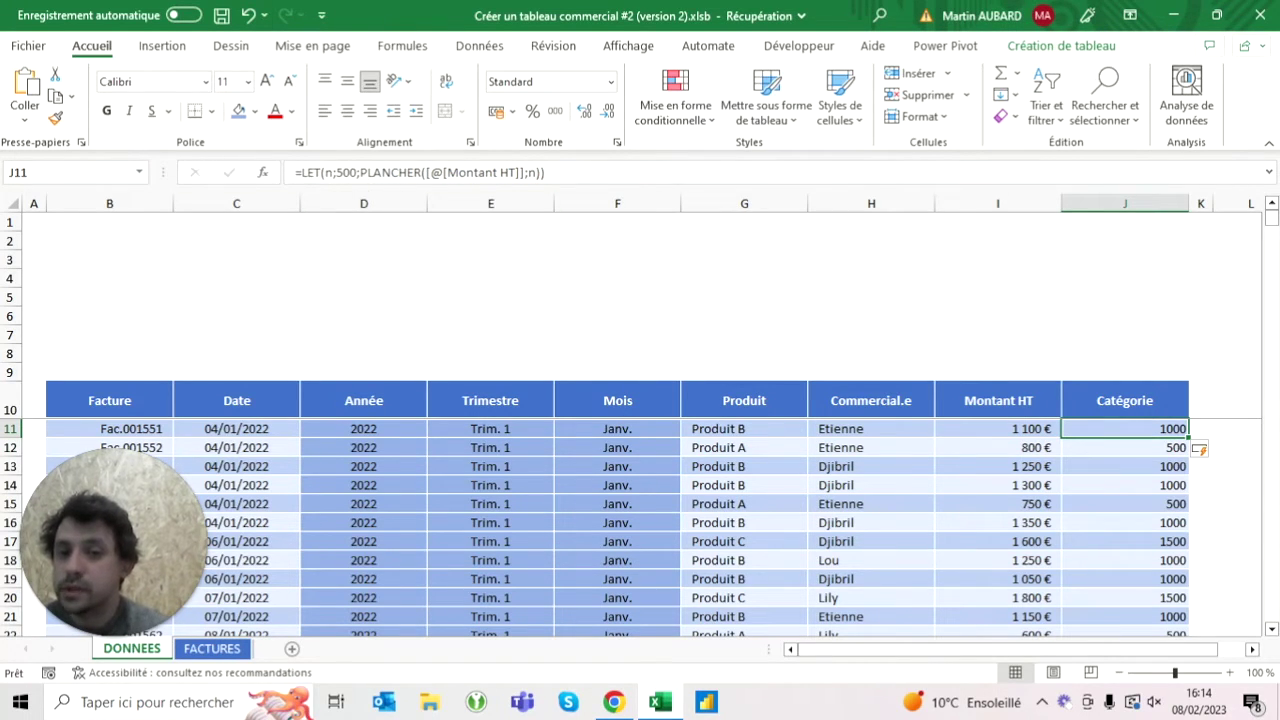
{"action": "left_click", "coordinate": [359, 172]}
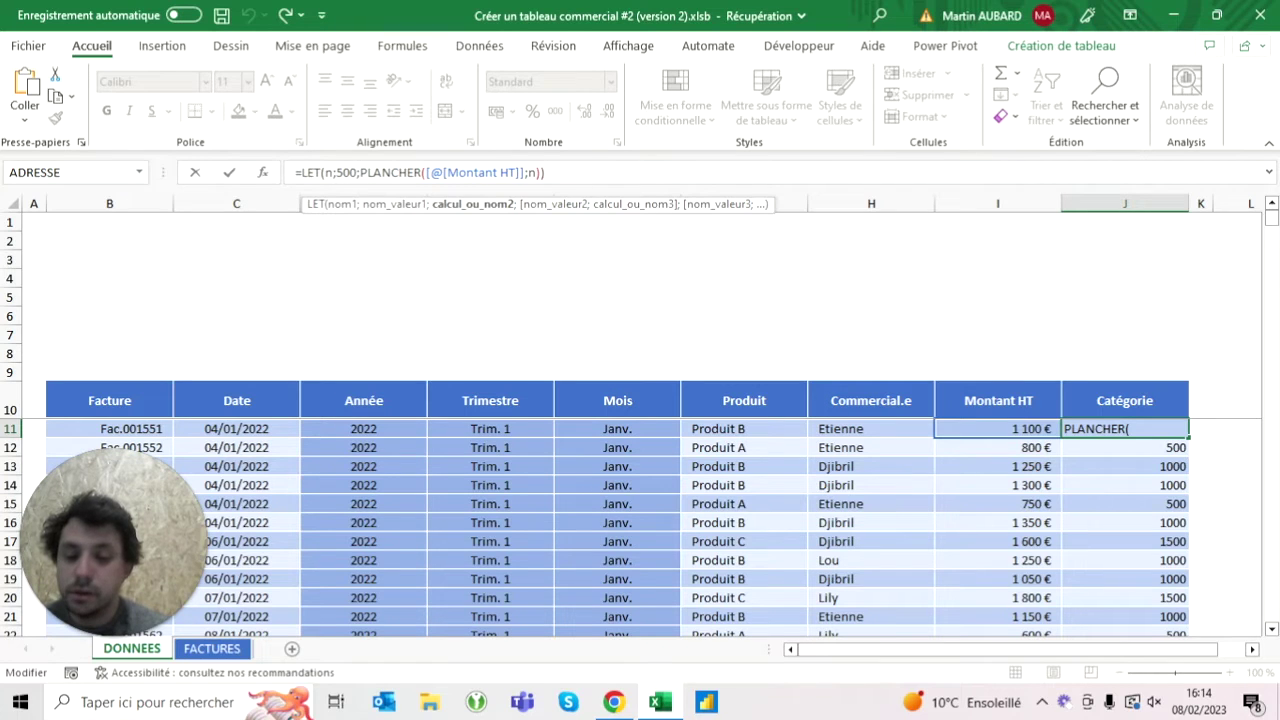
Step: Add a LET variable p holding the PLANCHER result and return p
{"action": "type", "text": "m;"}
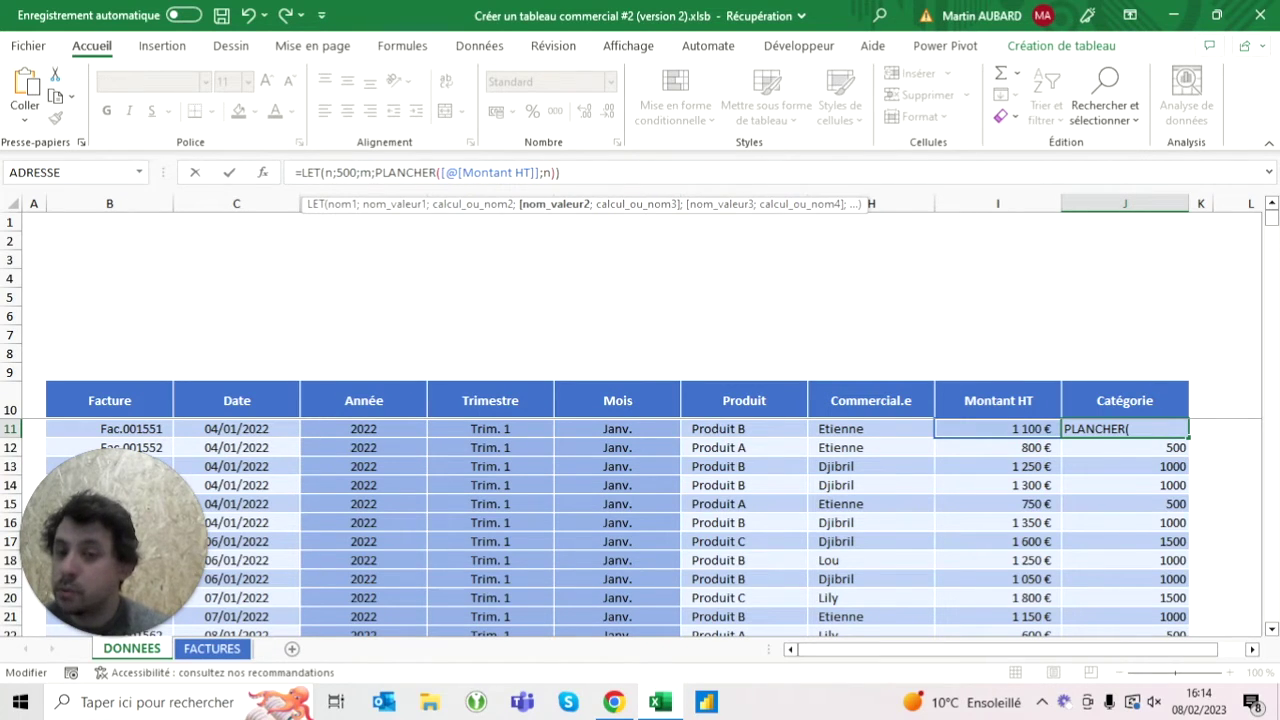
{"action": "key", "text": "BackSpace"}
{"action": "key", "text": "BackSpace"}
{"action": "type", "text": "p;"}
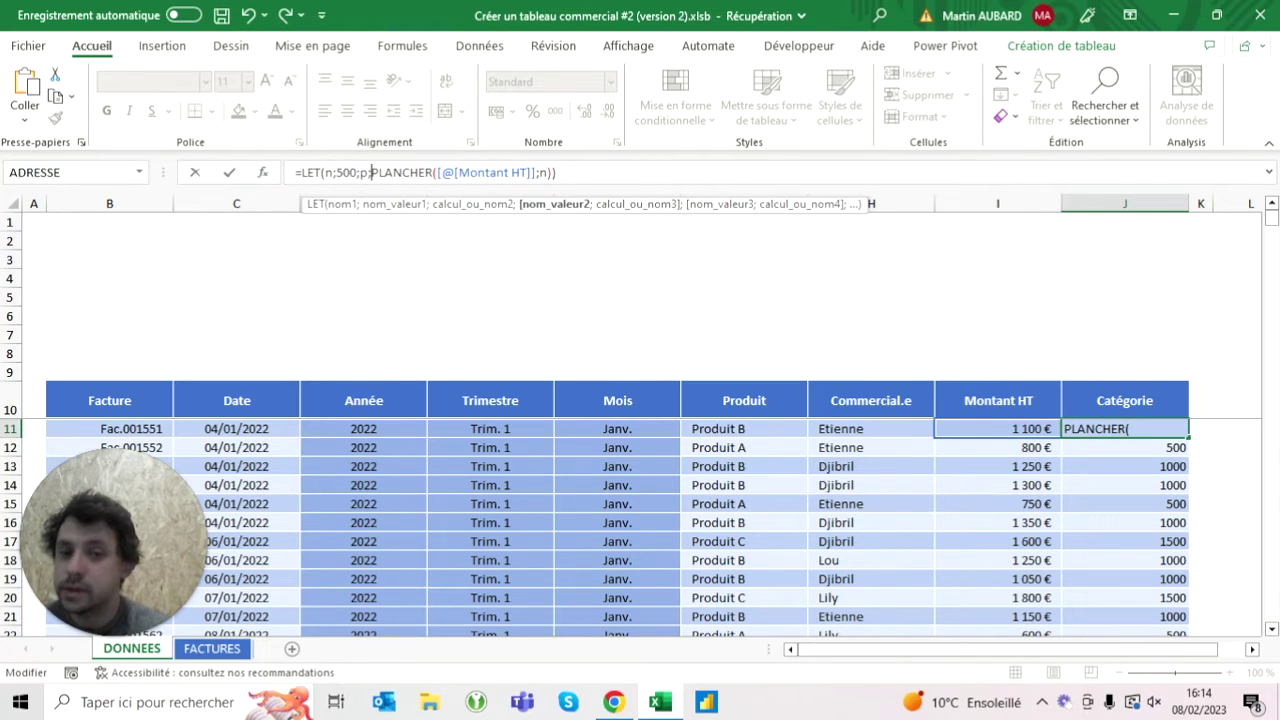
{"action": "left_click", "coordinate": [552, 172]}
{"action": "type", "text": ";p"}
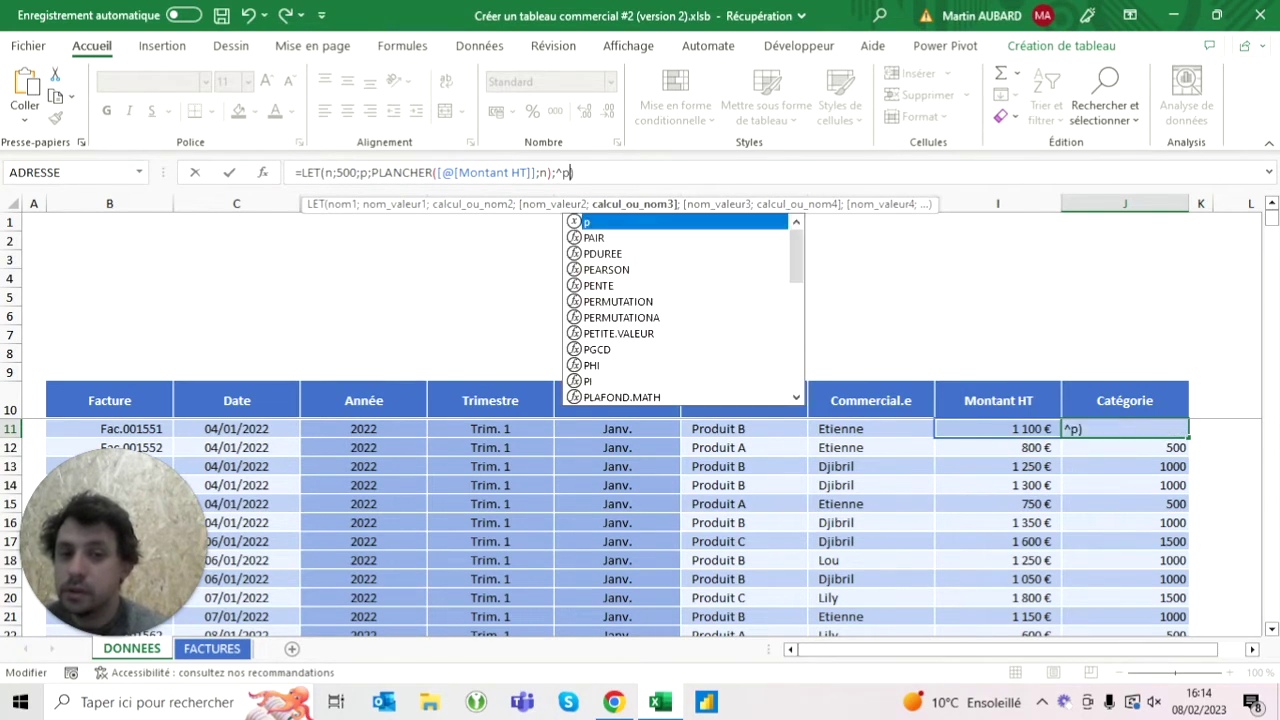
{"action": "key", "text": "Return"}
Step: Return p&" - "&p+n-1 so Catégorie shows ranges like 1000 - 1499
{"action": "left_click", "coordinate": [330, 172]}
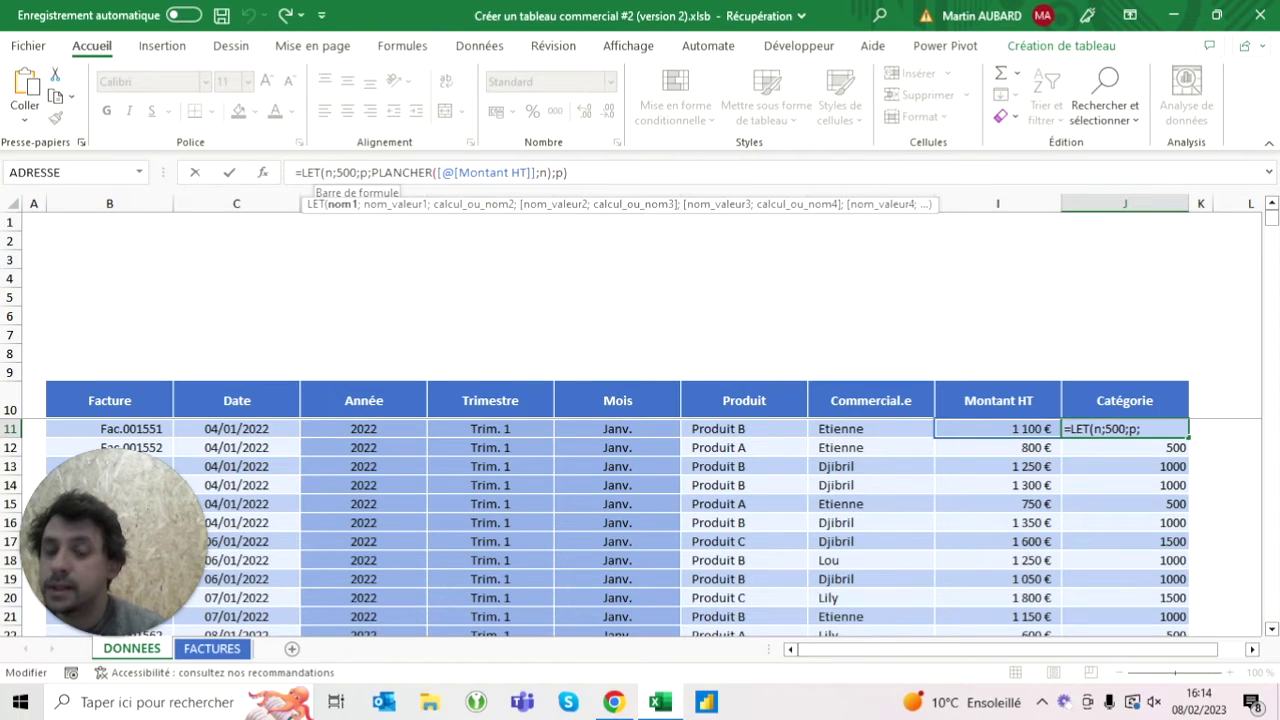
{"action": "key", "text": "Right"}
{"action": "key", "text": "Right"}
{"action": "key", "text": "Right"}
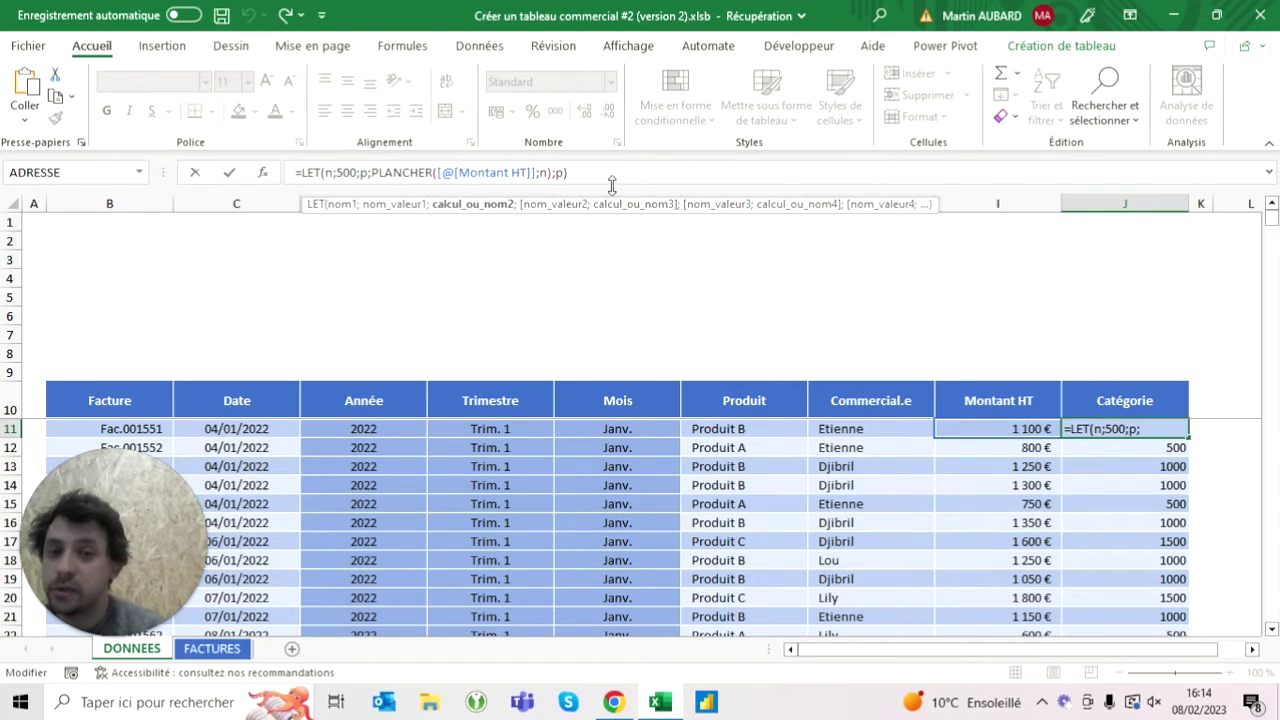
{"action": "left_click", "coordinate": [557, 172]}
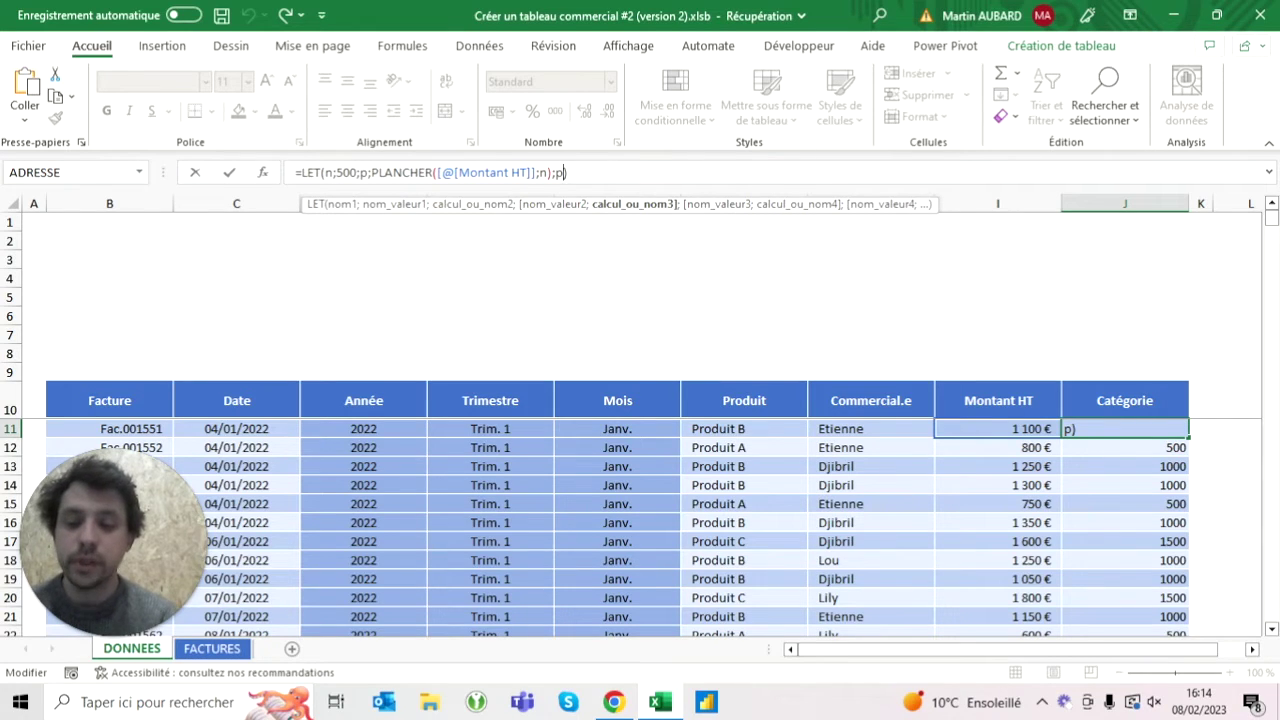
{"action": "type", "text": "&\" - \""}
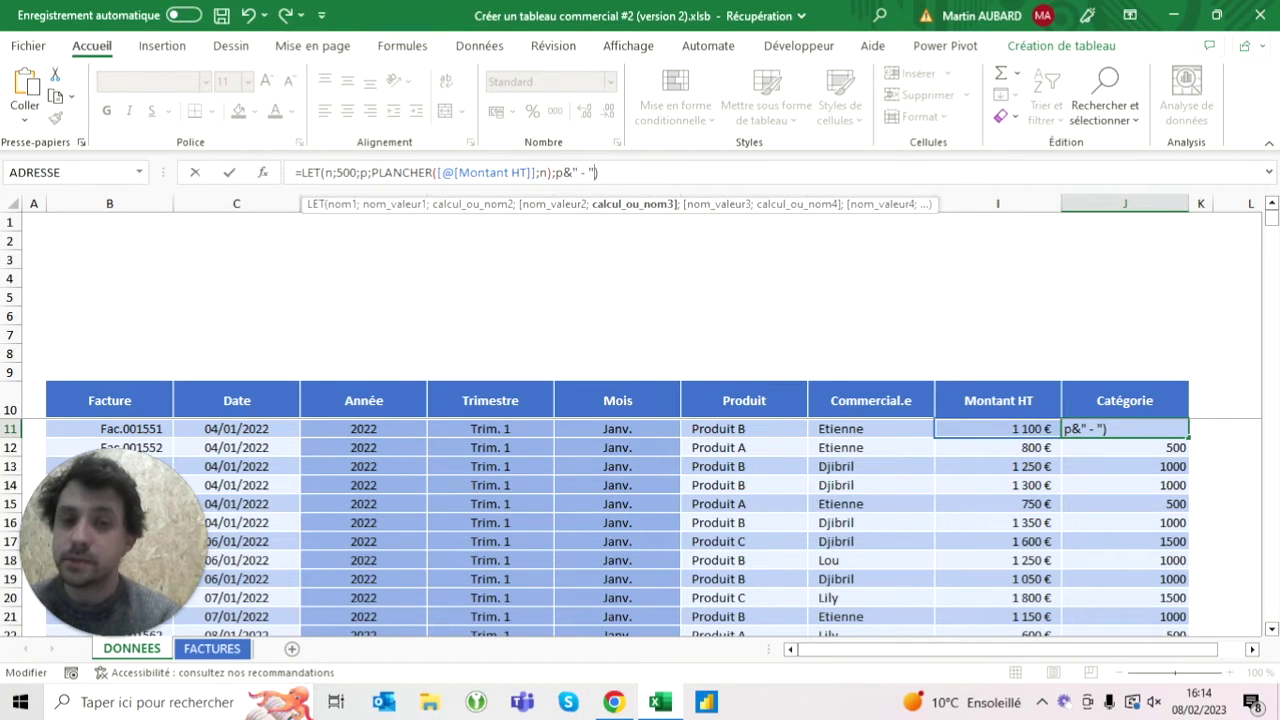
{"action": "type", "text": "&p"}
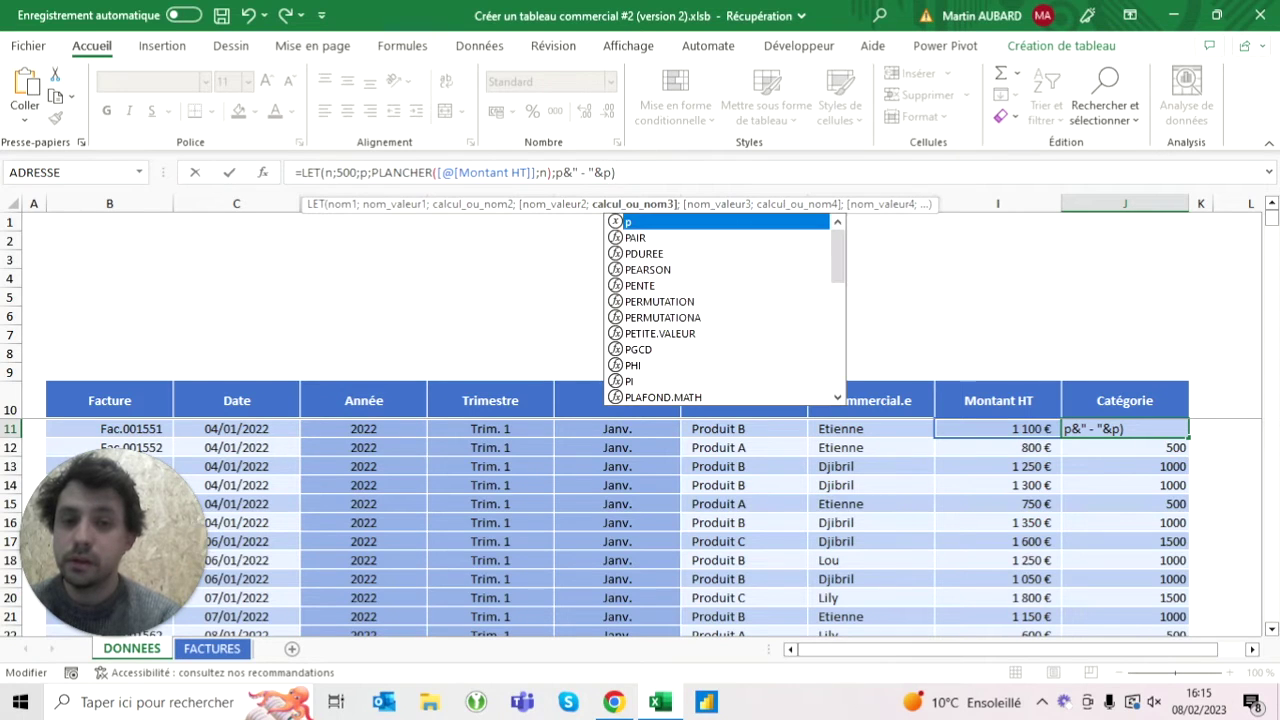
{"action": "key", "text": "Return"}
{"action": "key", "text": "Up"}
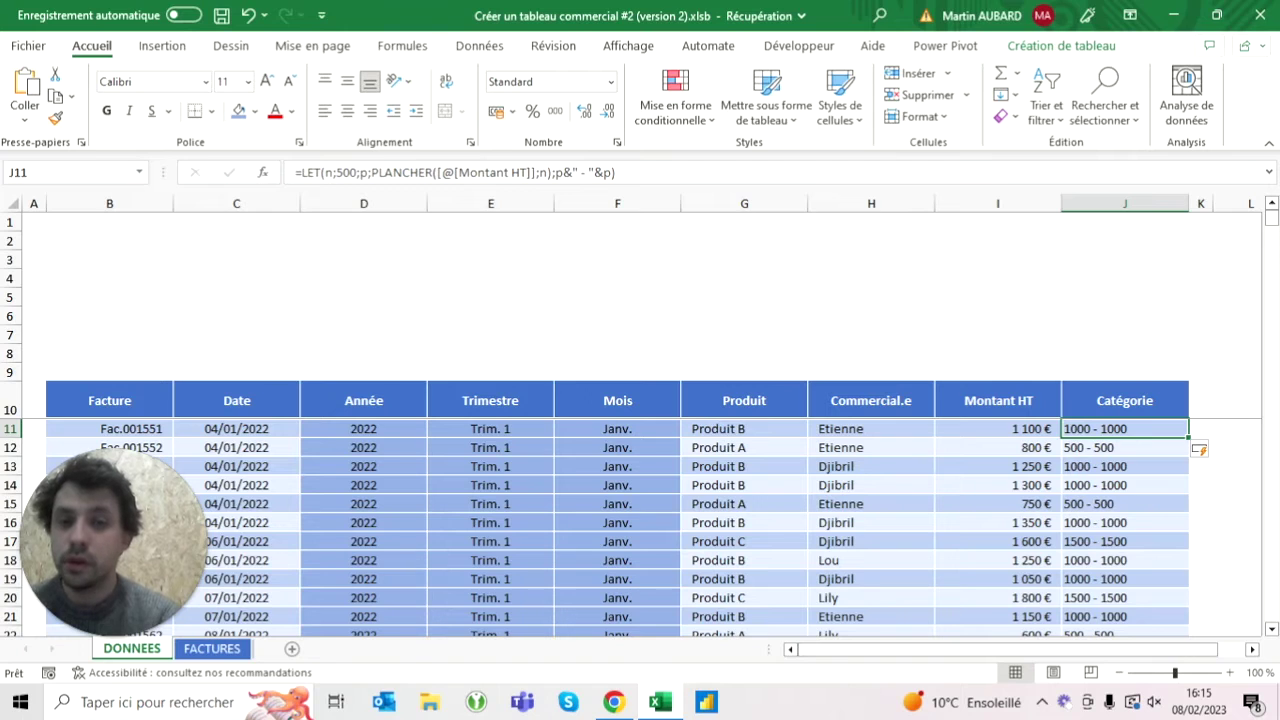
{"action": "left_click", "coordinate": [614, 172]}
{"action": "type", "text": "+n-1"}
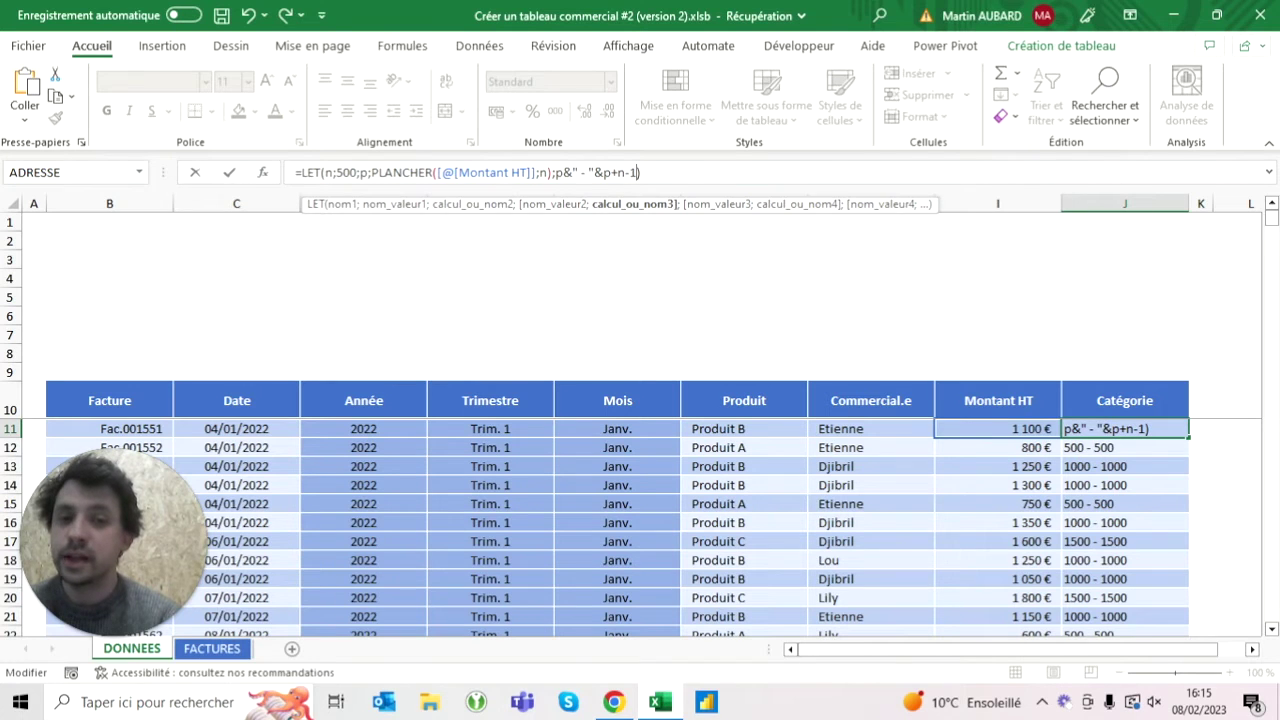
{"action": "key", "text": "Return"}
{"action": "key", "text": "Up"}
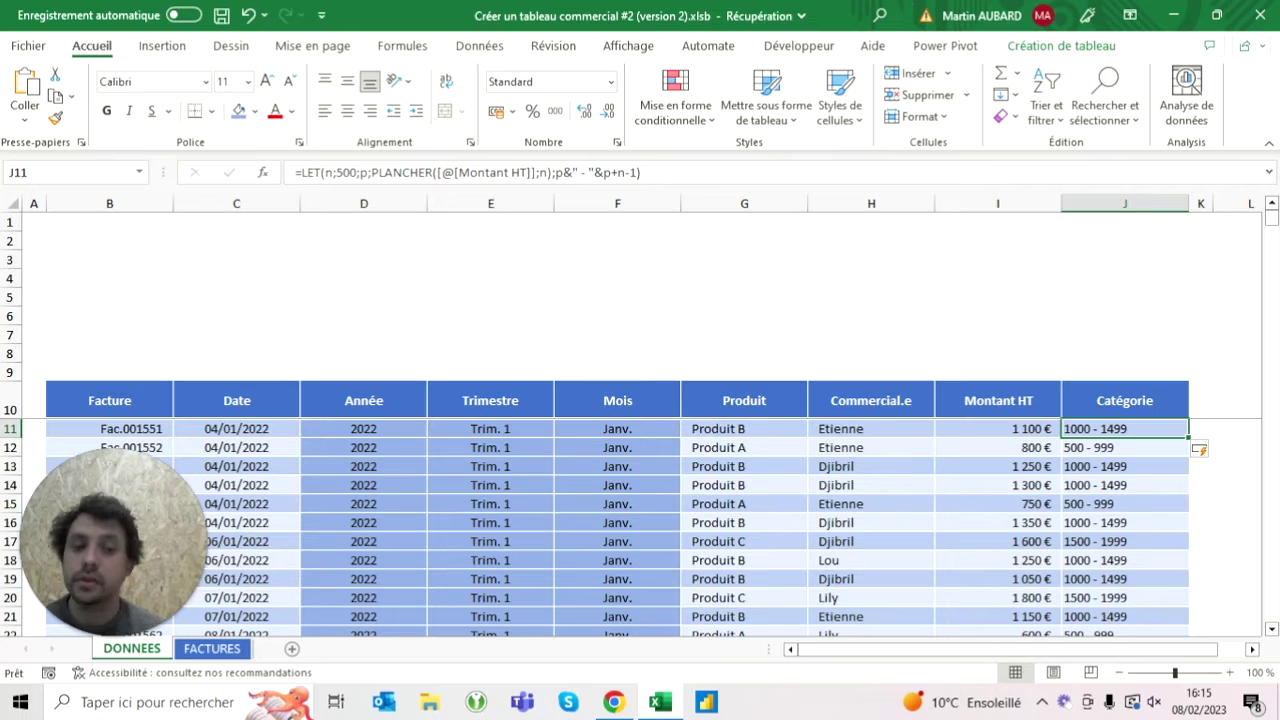
{"action": "left_click", "coordinate": [555, 172]}
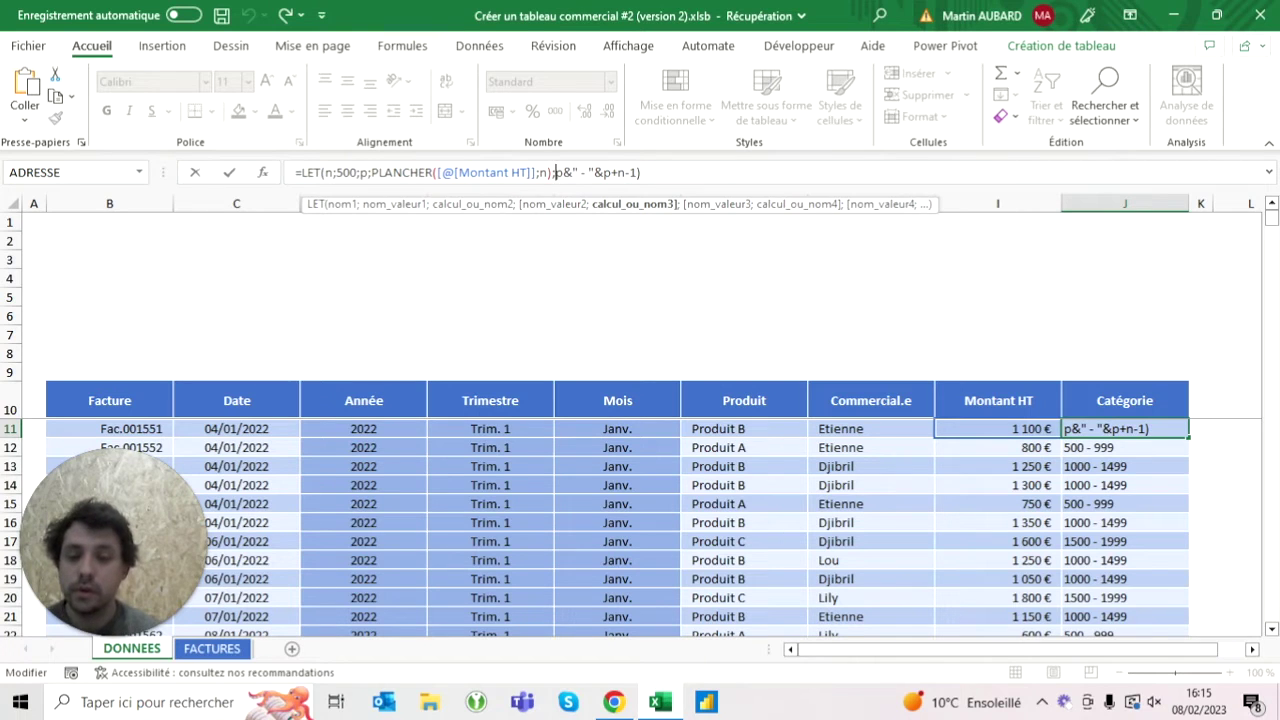
Step: Append a spaced euro sign to the Catégorie formula, giving labels like 1000 - 1499 €
{"action": "key", "text": "ctrl+Return"}
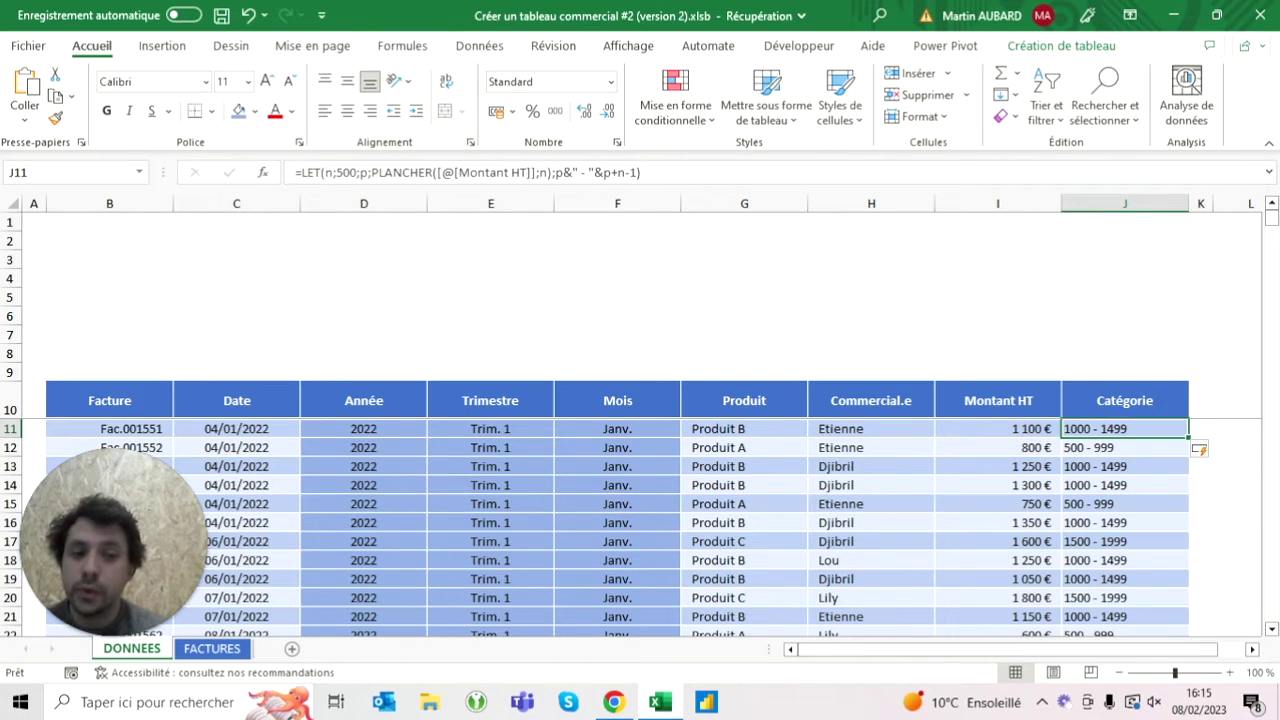
{"action": "left_click", "coordinate": [1124, 447]}
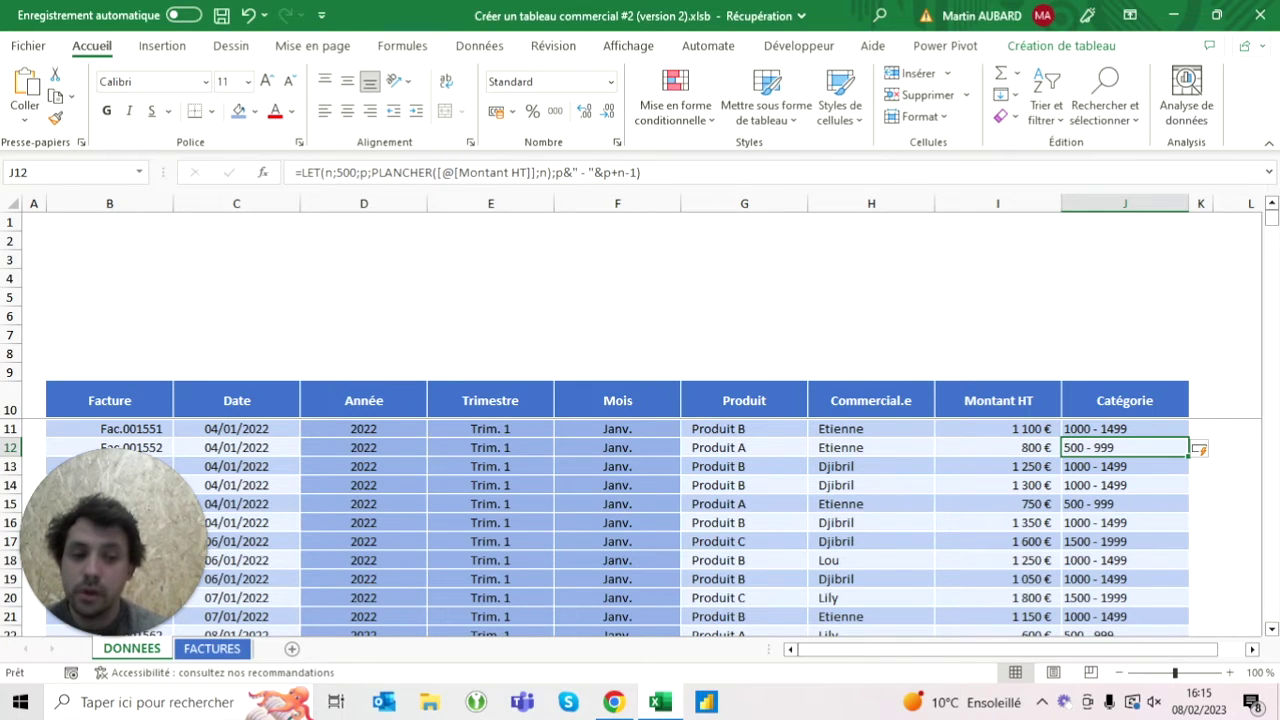
{"action": "left_click", "coordinate": [1124, 541]}
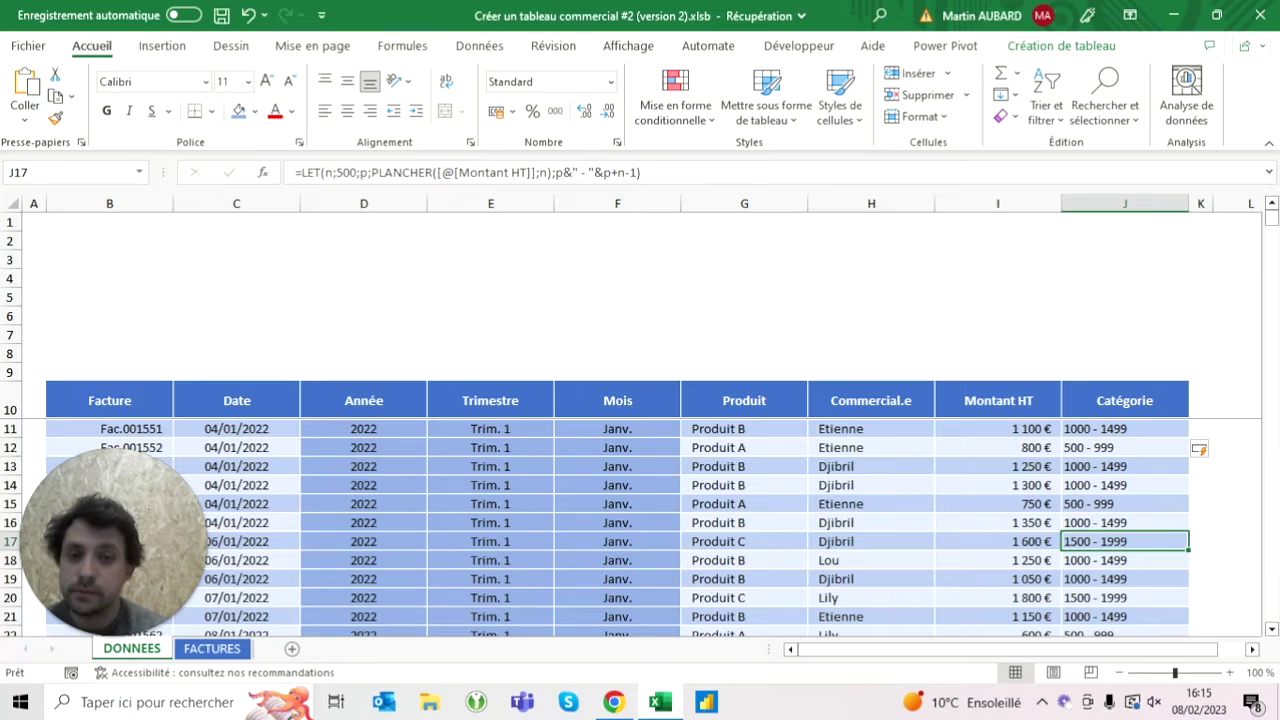
{"action": "key", "text": "F2"}
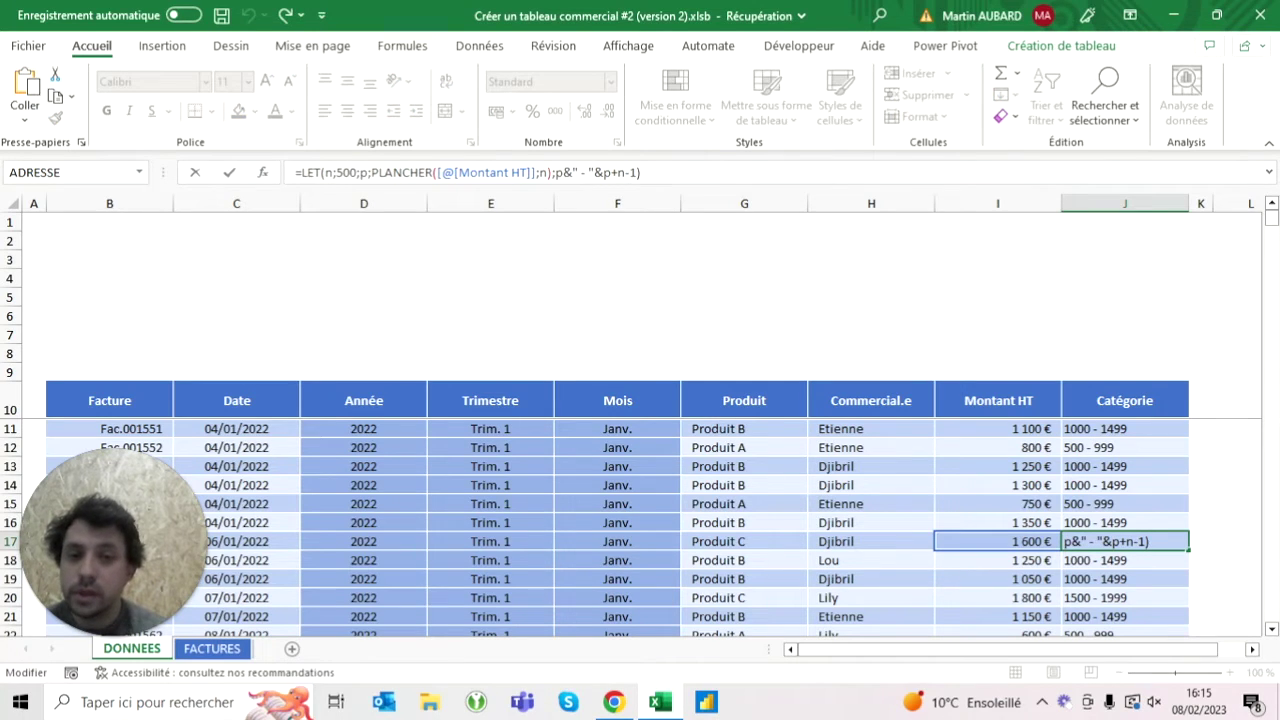
{"action": "type", "text": "&\"€\""}
{"action": "key", "text": "Return"}
{"action": "key", "text": "Up"}
{"action": "key", "text": "ctrl+Up"}
{"action": "key", "text": "Down"}
{"action": "key", "text": "F2"}
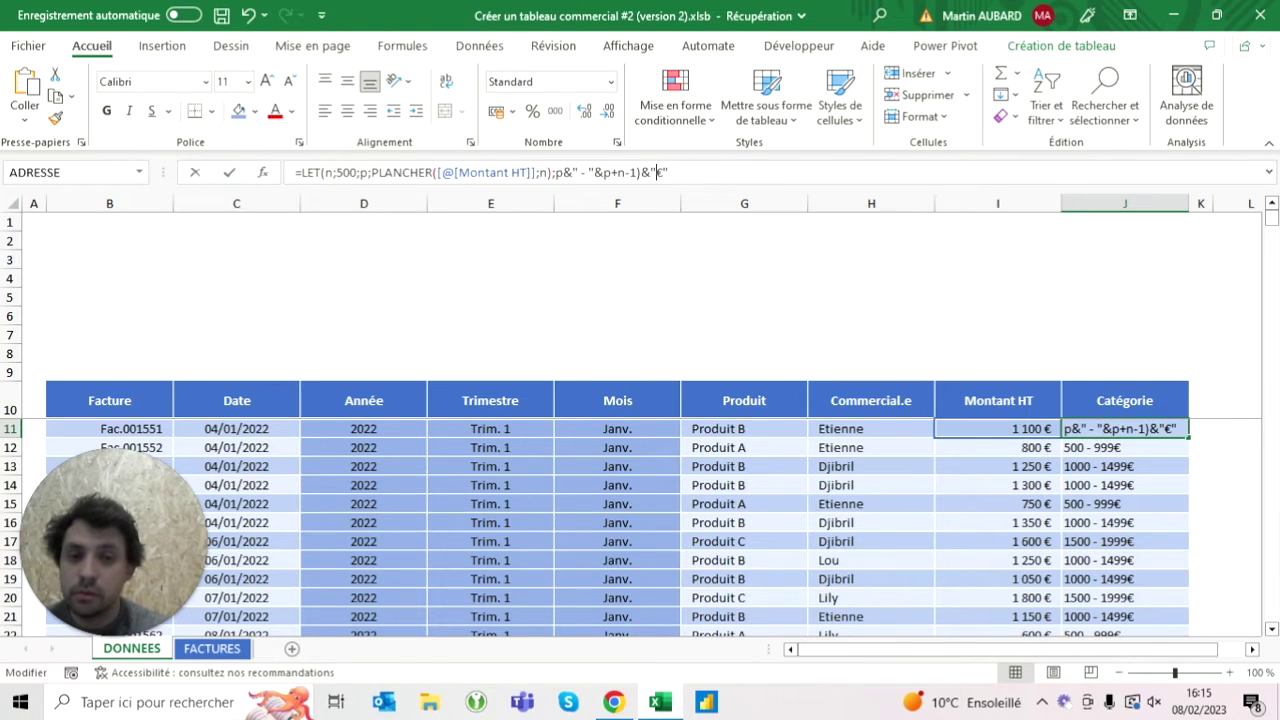
{"action": "key", "text": "Left"}
{"action": "key", "text": "Left"}
{"action": "key", "text": "Return"}
{"action": "key", "text": "Up"}
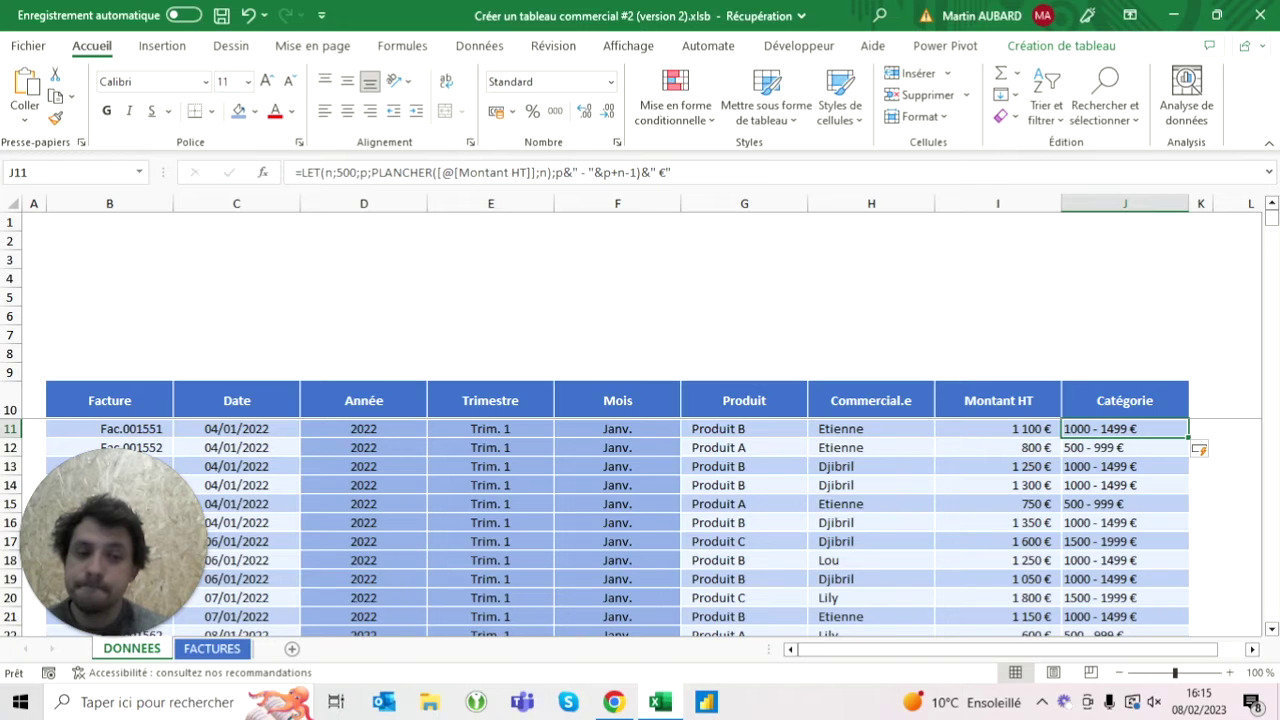
Step: Indent the whole Catégorie column and go to the FACTURES dashboard
{"action": "key", "text": "ctrl+shift+Down"}
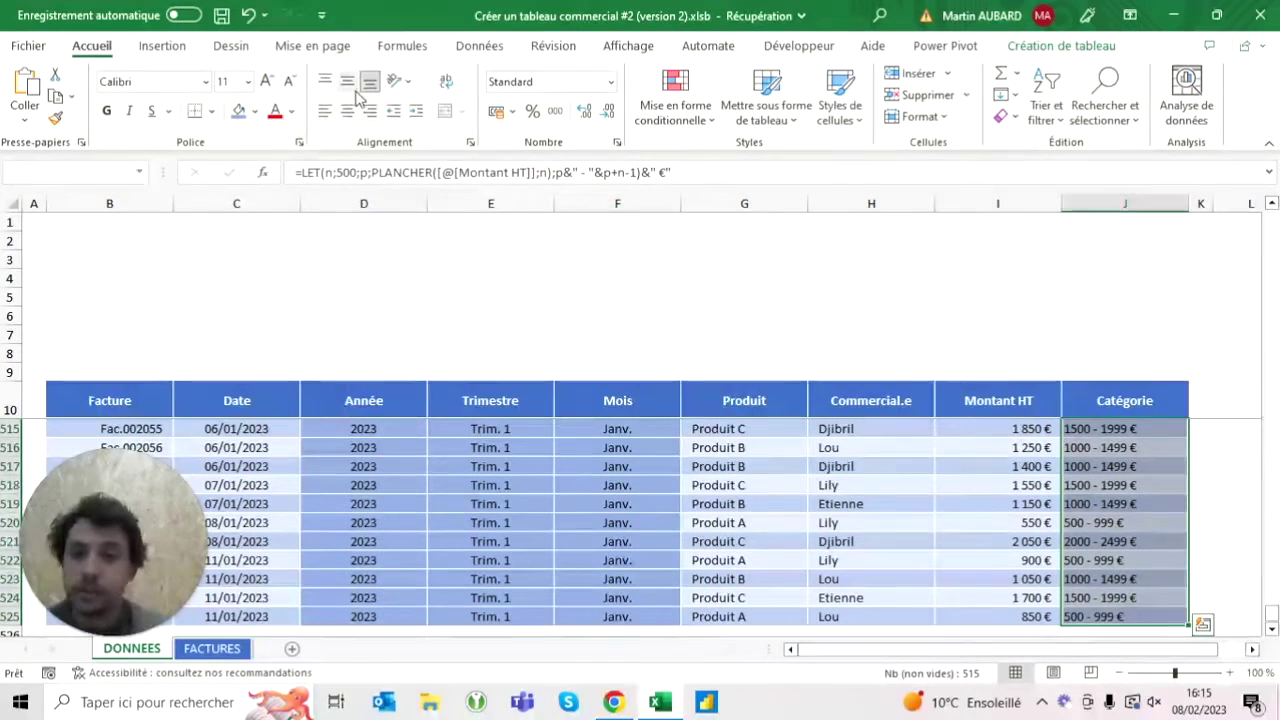
{"action": "left_click", "coordinate": [416, 111]}
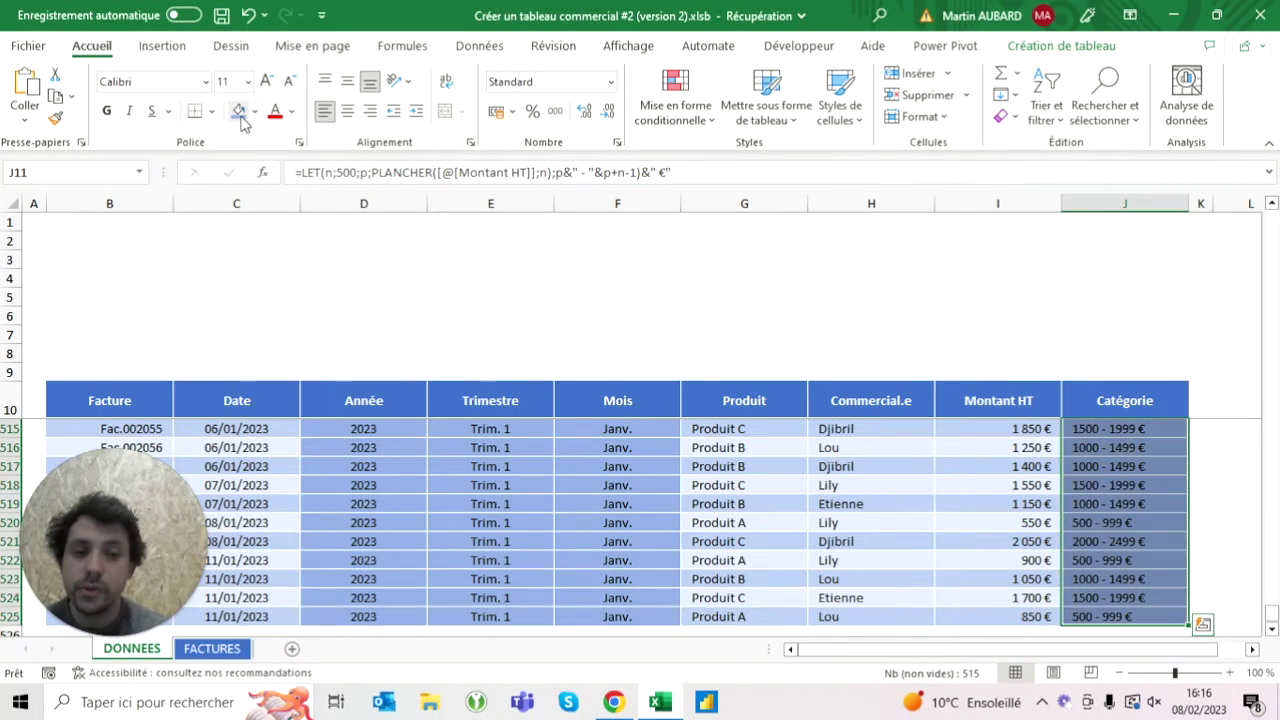
{"action": "key", "text": "ctrl+shift+Up"}
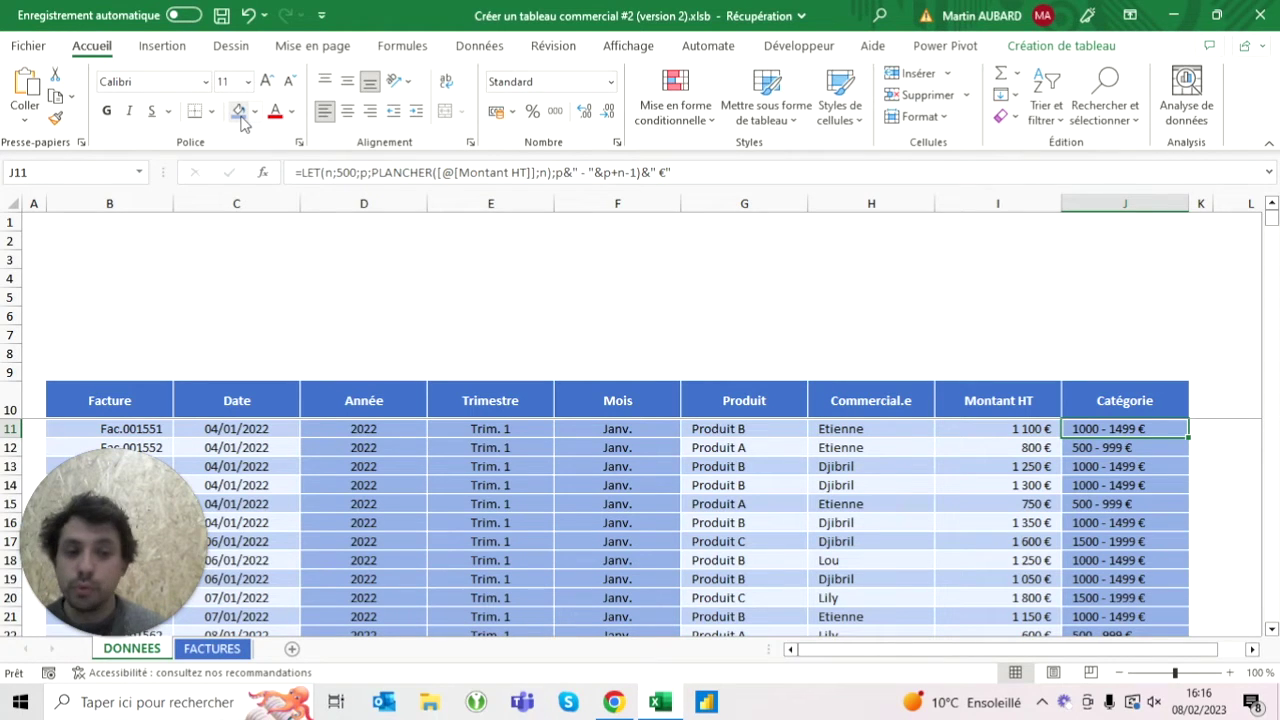
{"action": "key", "text": "ctrl+Page_Down"}
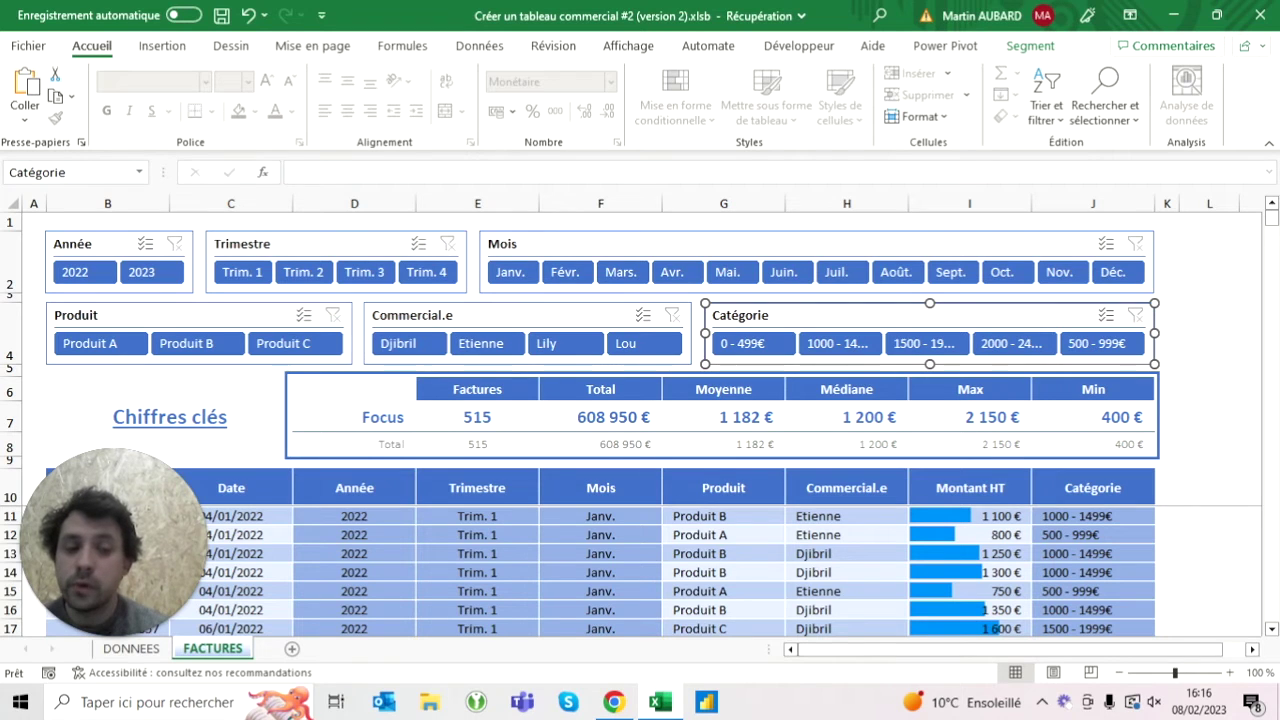
Step: Filter the slicer to 500 - 999€ (171 invoices), clear it, then reopen J11's formula
{"action": "left_click", "coordinate": [1104, 347]}
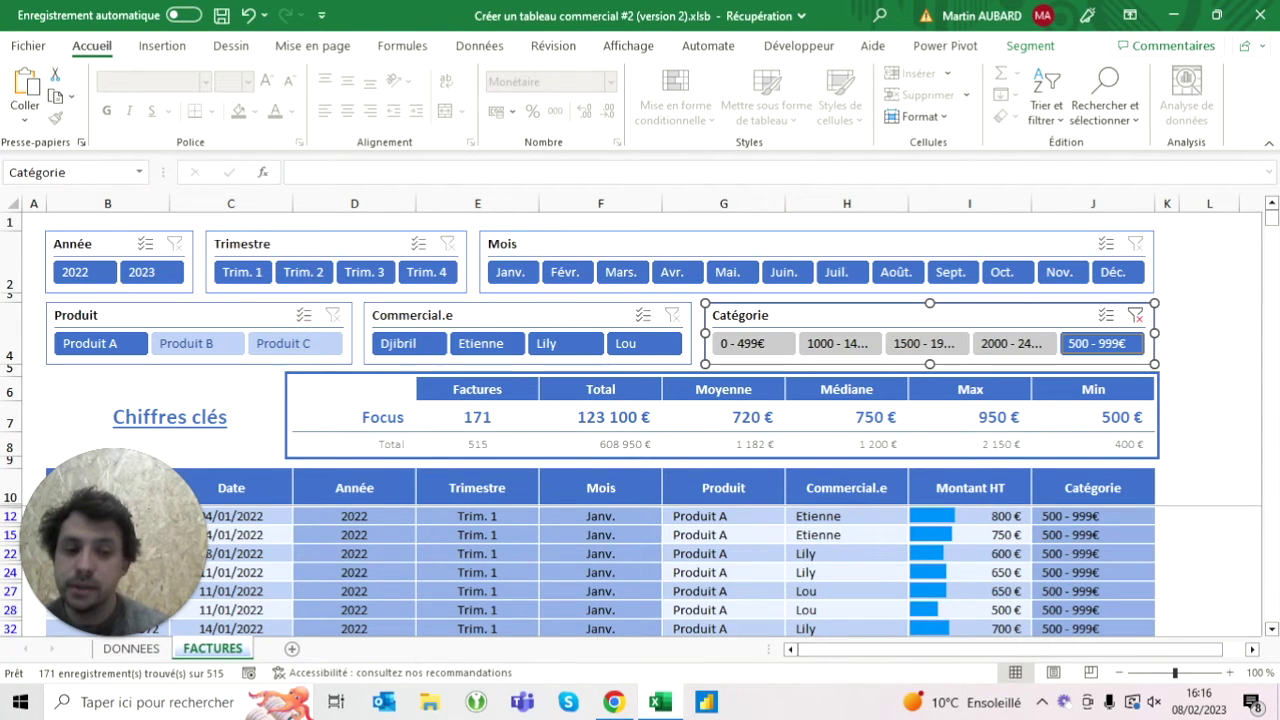
{"action": "left_click", "coordinate": [1135, 315]}
{"action": "left_click", "coordinate": [131, 648]}
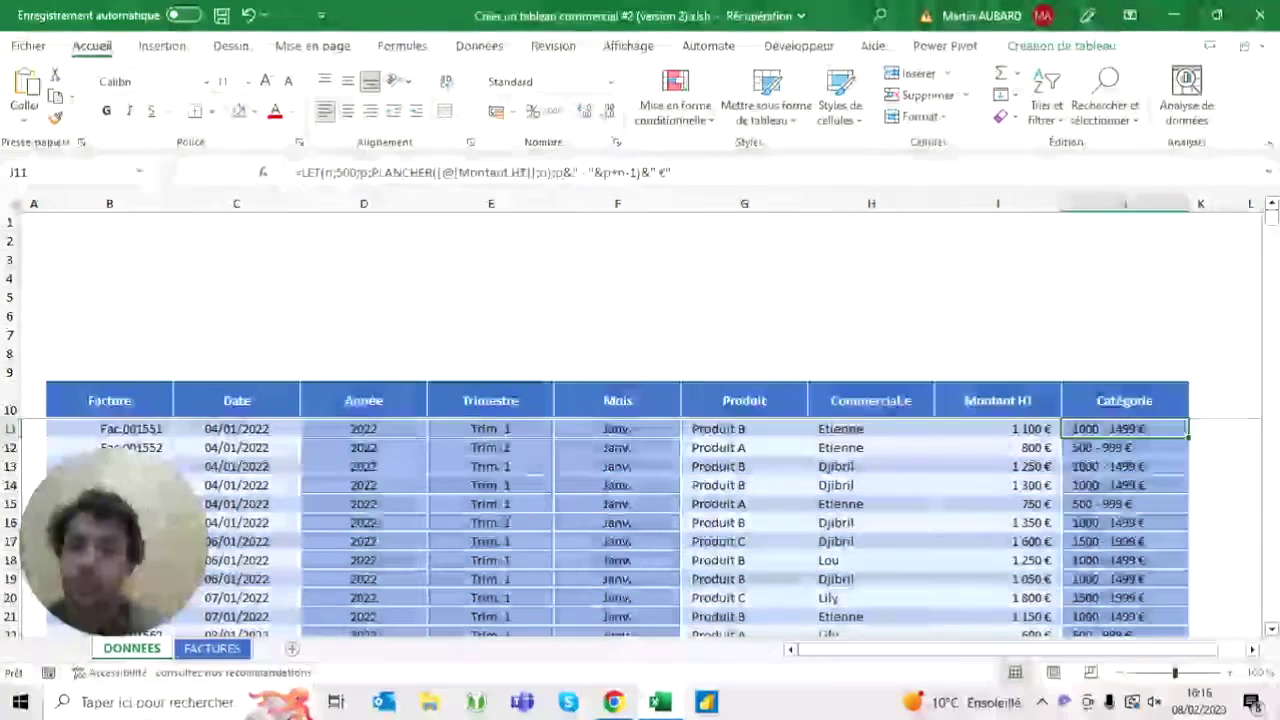
{"action": "left_click", "coordinate": [617, 172]}
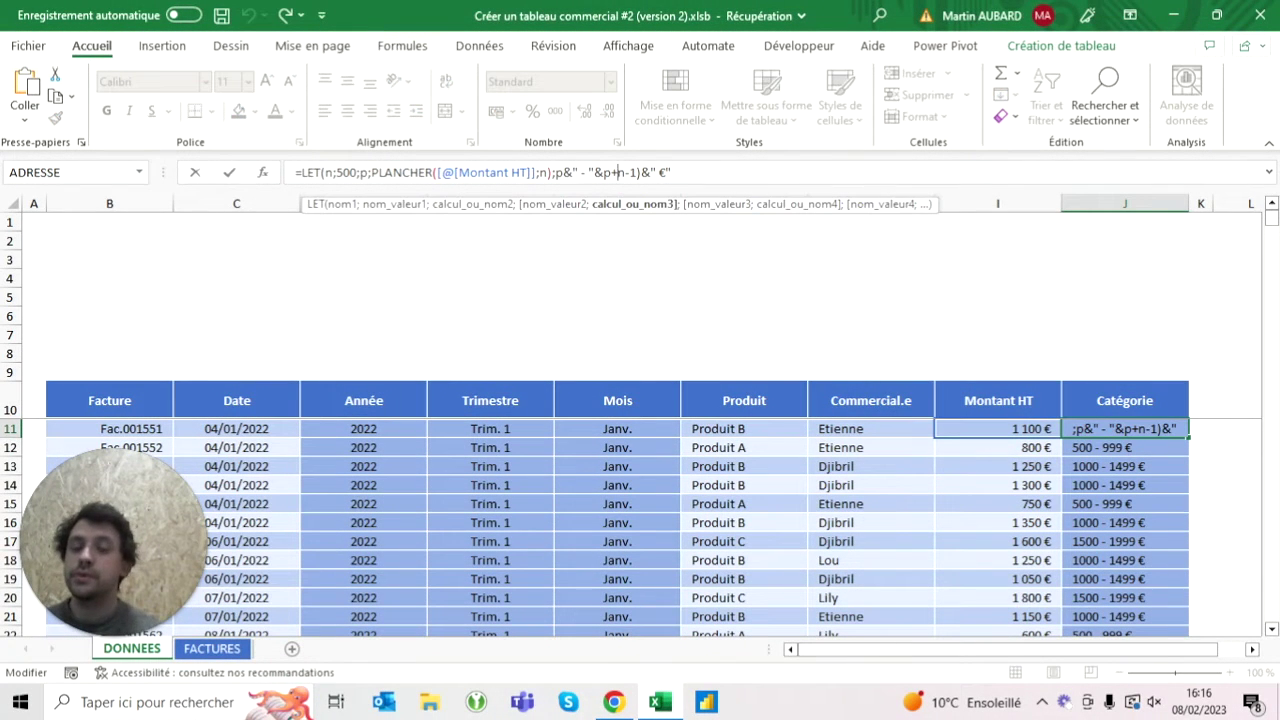
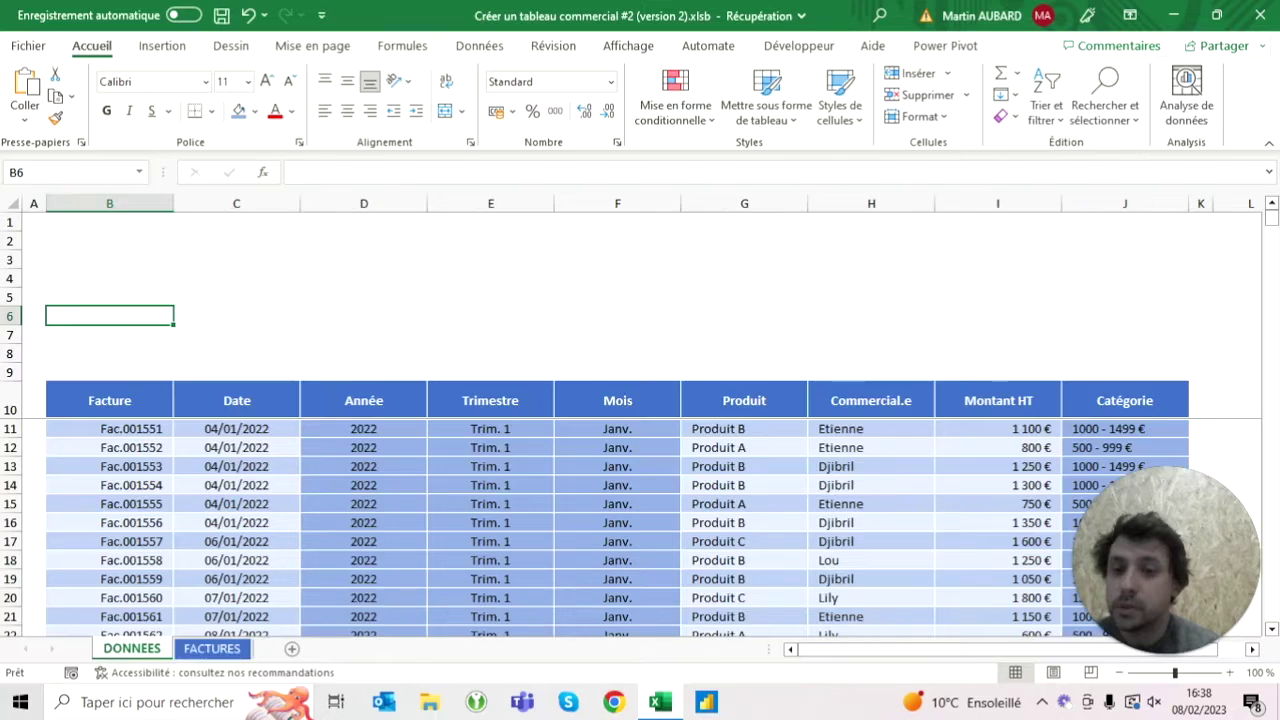
Step: Check the Factures key-figure heading on the FACTURES dashboard, then return to DONNEES
{"action": "key", "text": "ctrl+Page_Down"}
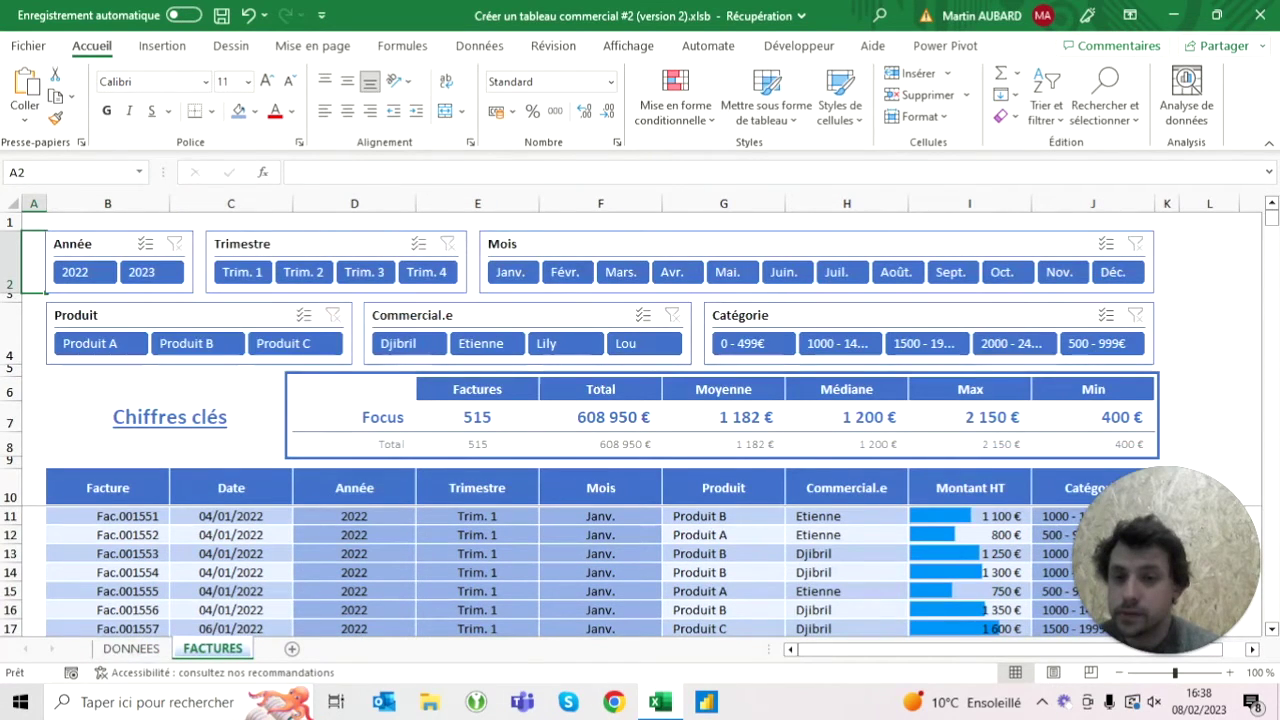
{"action": "left_click", "coordinate": [131, 648]}
{"action": "key", "text": "ctrl+Page_Down"}
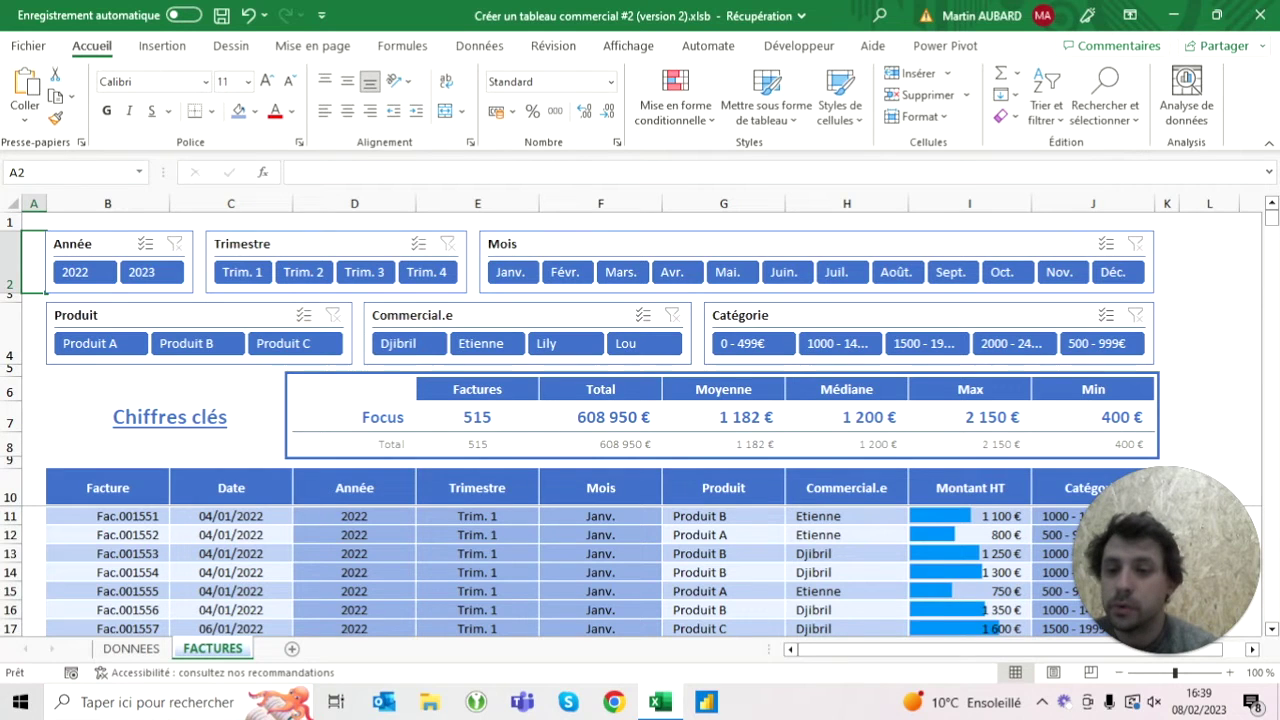
{"action": "left_click", "coordinate": [477, 389]}
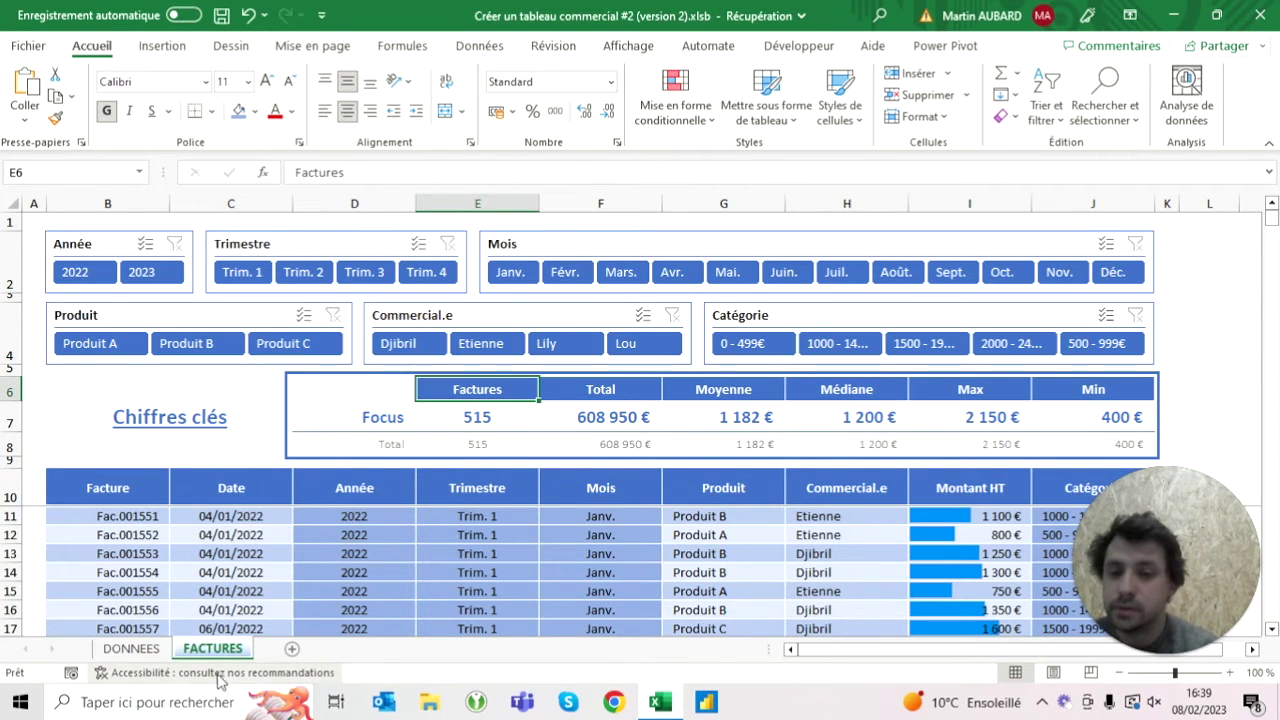
{"action": "left_click", "coordinate": [131, 648]}
Step: Enter Factures, Total, Moyenne, Médiane, Max and Min in cells E6 through J6
{"action": "left_click", "coordinate": [490, 297]}
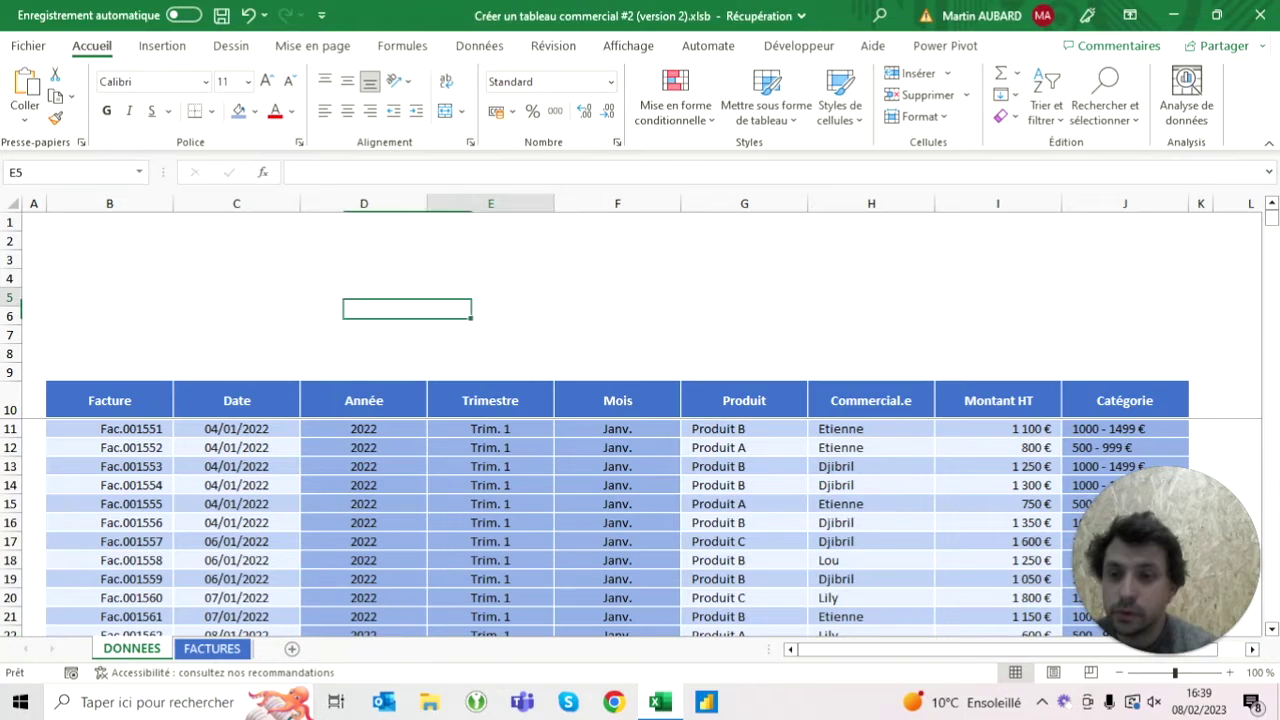
{"action": "left_click", "coordinate": [490, 316]}
{"action": "type", "text": "Factures"}
{"action": "key", "text": "Tab"}
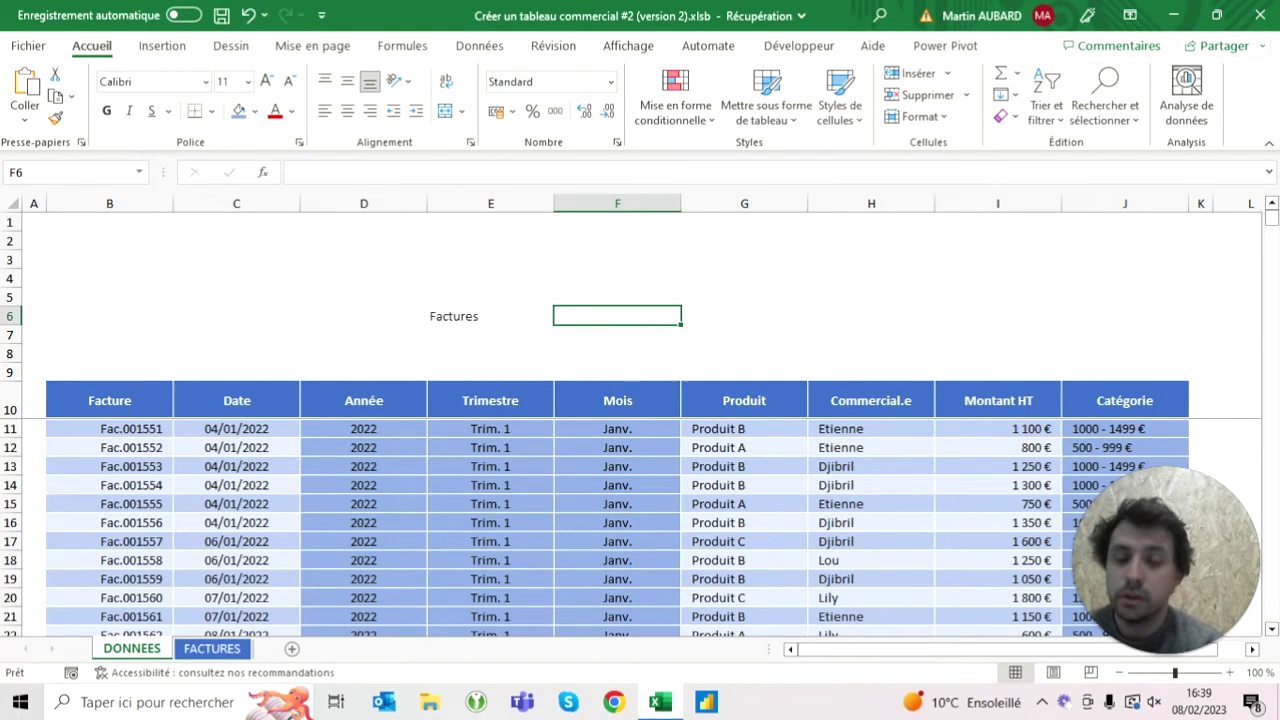
{"action": "type", "text": "Total"}
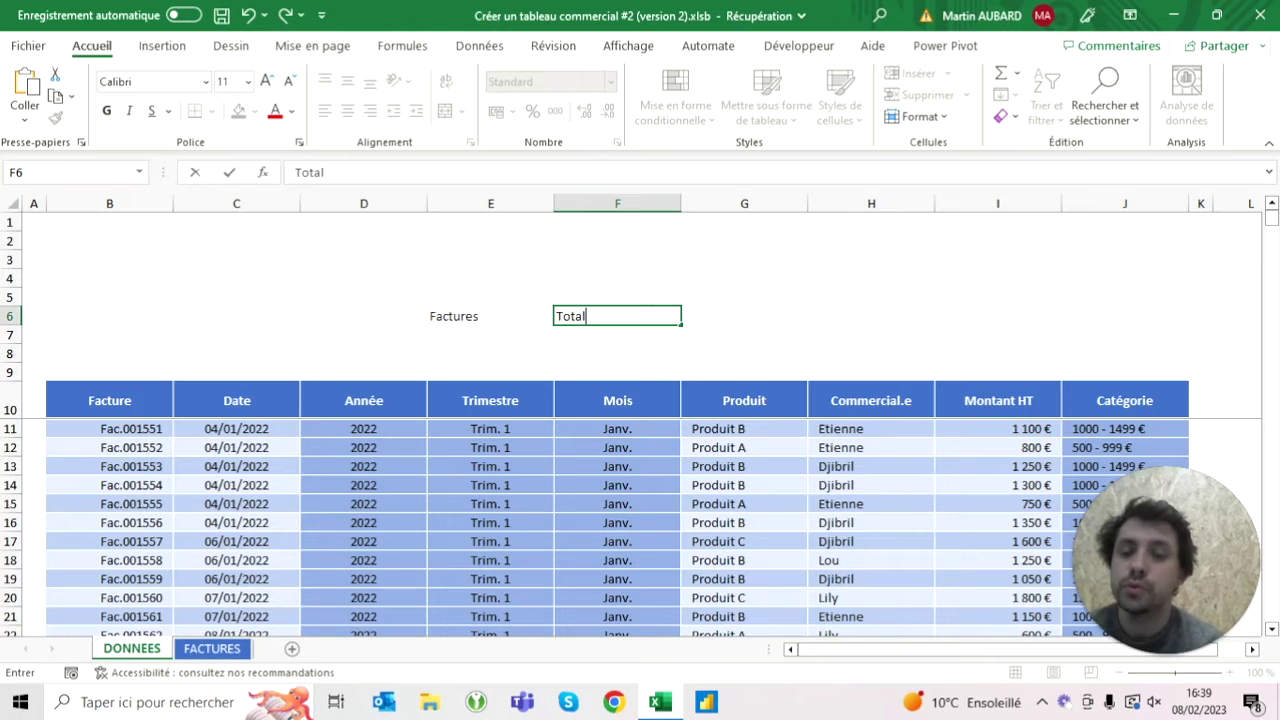
{"action": "key", "text": "Tab"}
{"action": "type", "text": "Moyenne"}
{"action": "key", "text": "Tab"}
{"action": "type", "text": "Médi"}
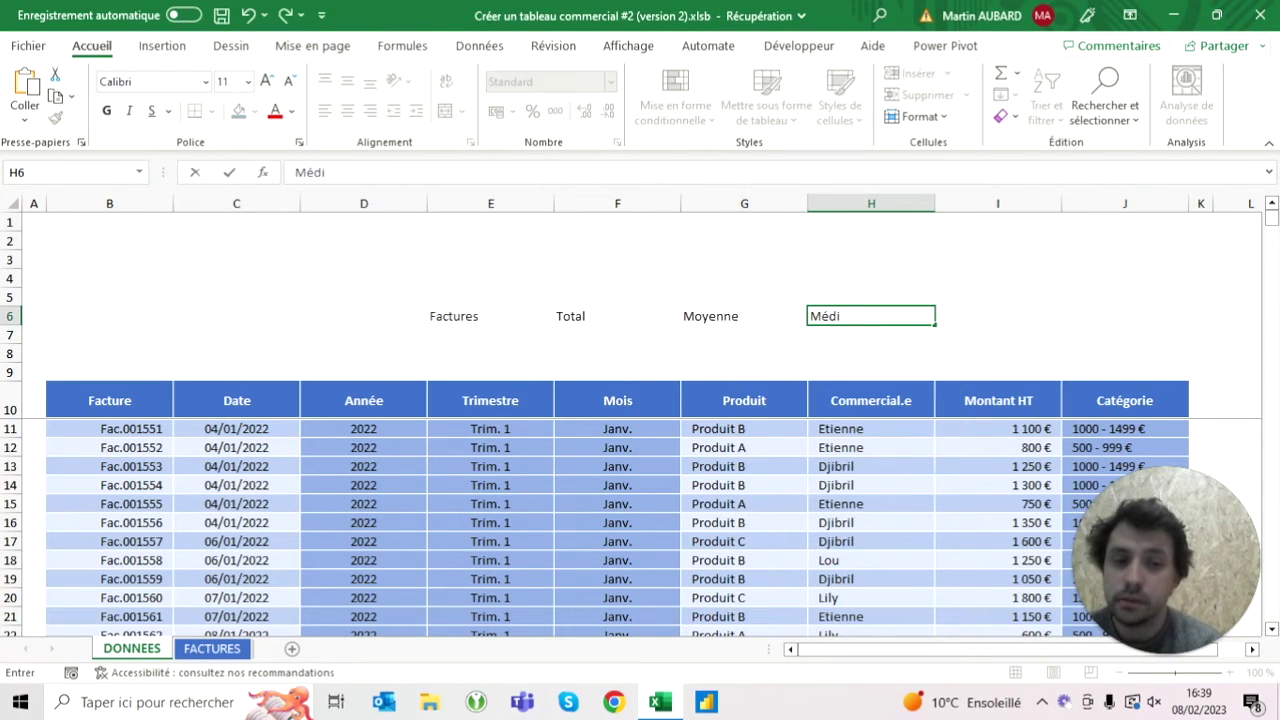
{"action": "type", "text": "ane"}
{"action": "key", "text": "Tab"}
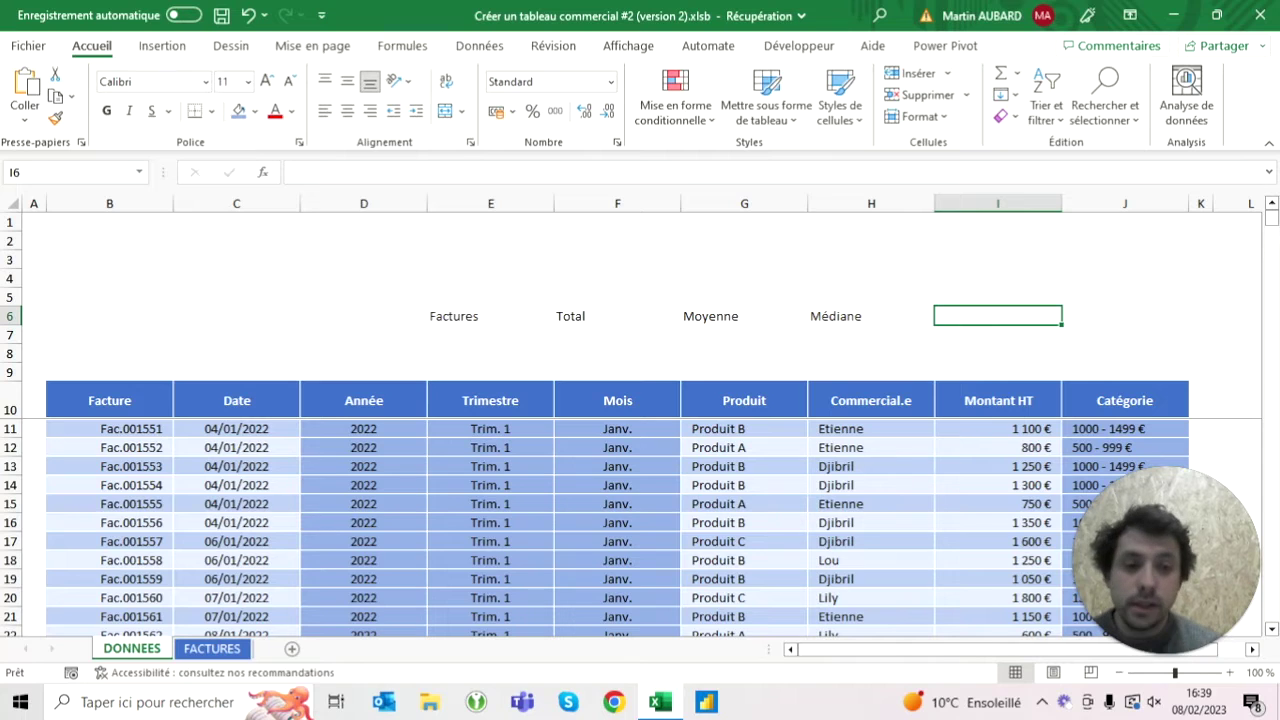
{"action": "type", "text": "Max"}
{"action": "key", "text": "Tab"}
{"action": "type", "text": "Min"}
{"action": "key", "text": "Return"}
{"action": "left_click", "coordinate": [490, 353]}
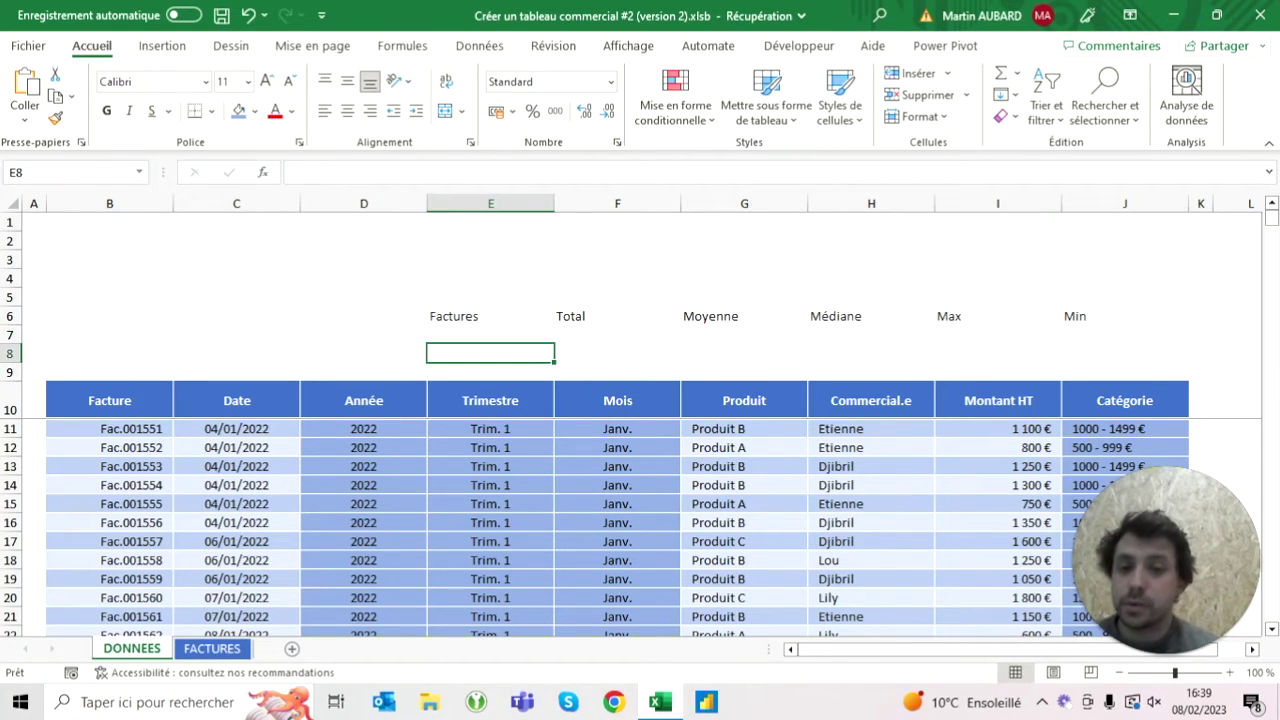
{"action": "left_click", "coordinate": [490, 334]}
{"action": "left_click", "coordinate": [490, 353]}
{"action": "left_click", "coordinate": [490, 334]}
{"action": "left_click_drag", "start_coordinate": [490, 316], "coordinate": [490, 353]}
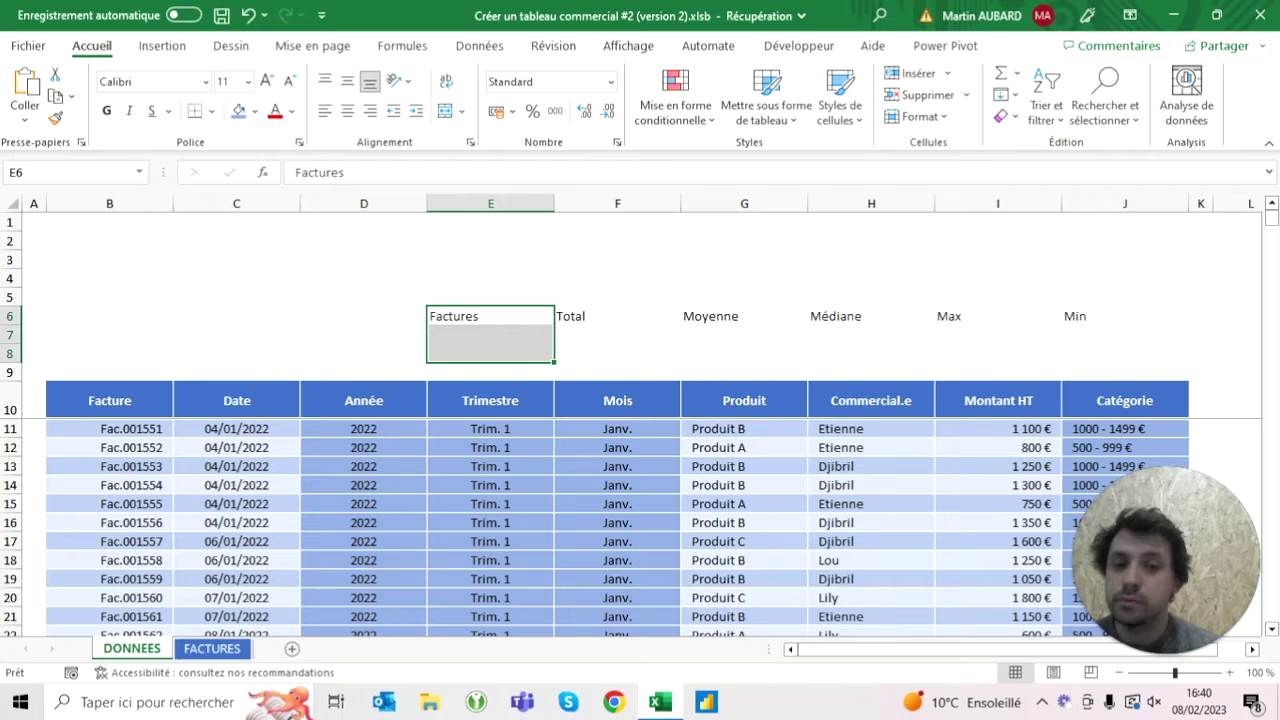
{"action": "left_click", "coordinate": [490, 353]}
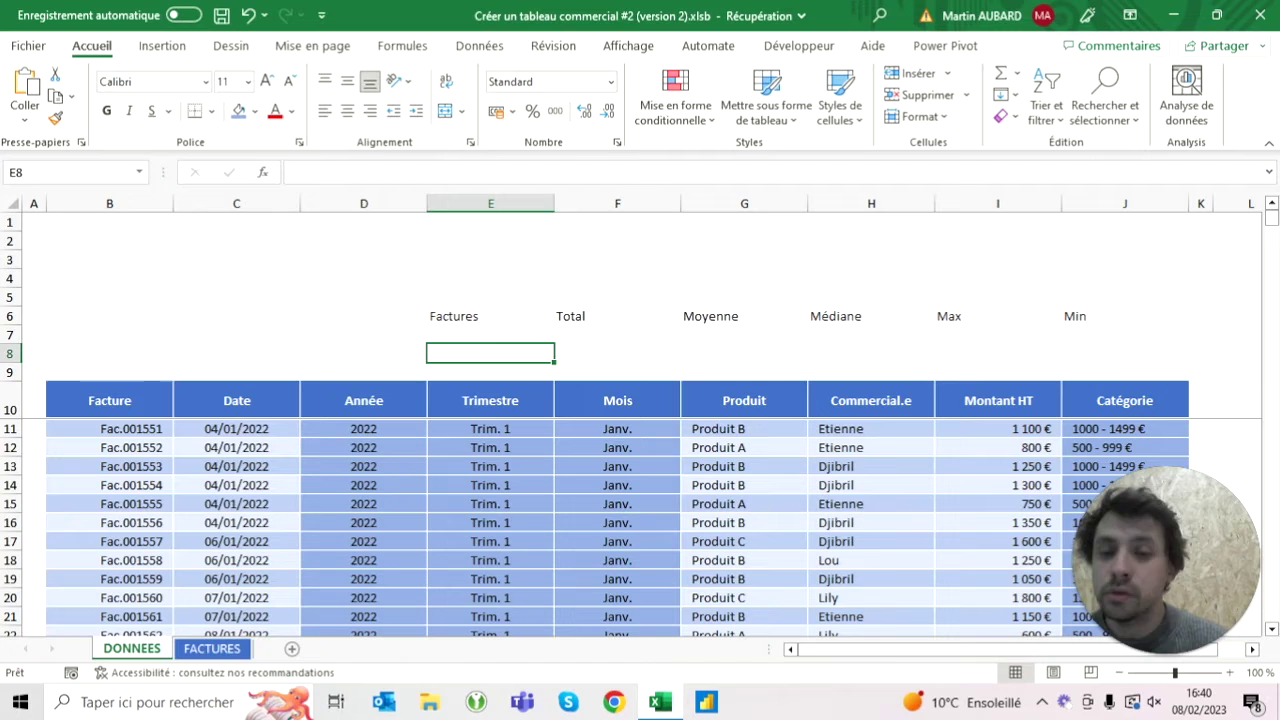
{"action": "left_click", "coordinate": [617, 353]}
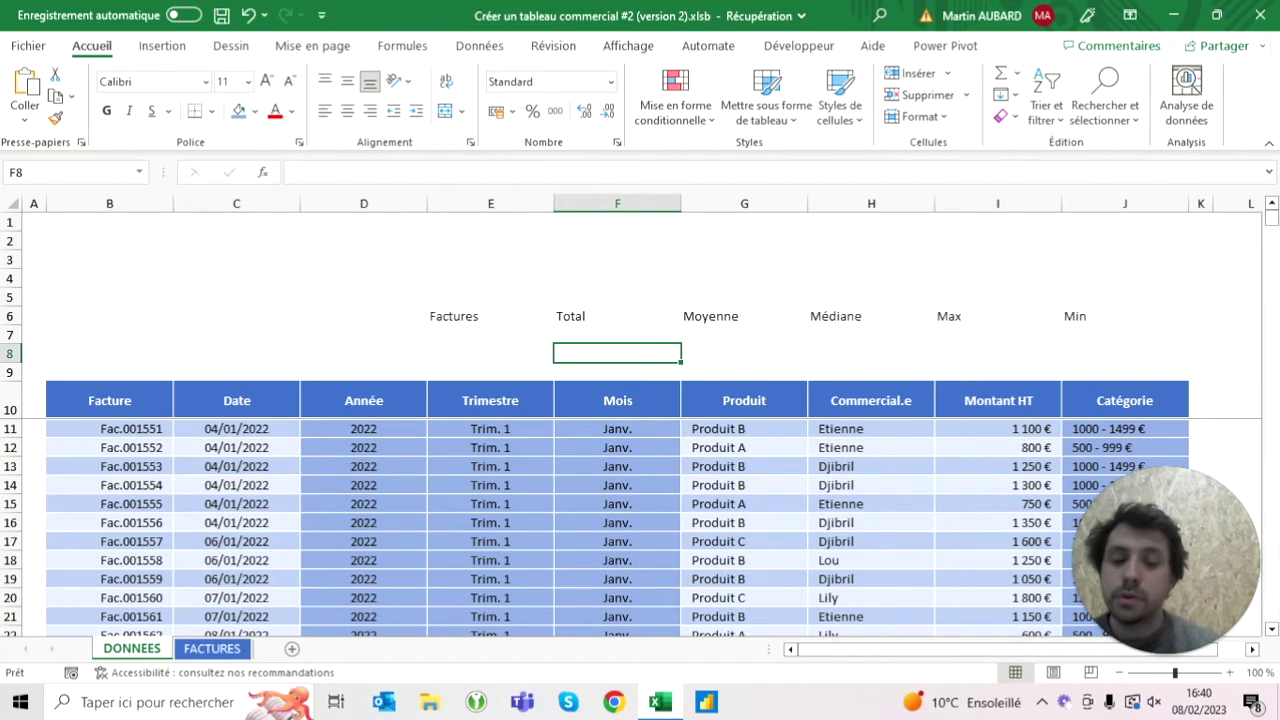
{"action": "type", "text": "=somme("}
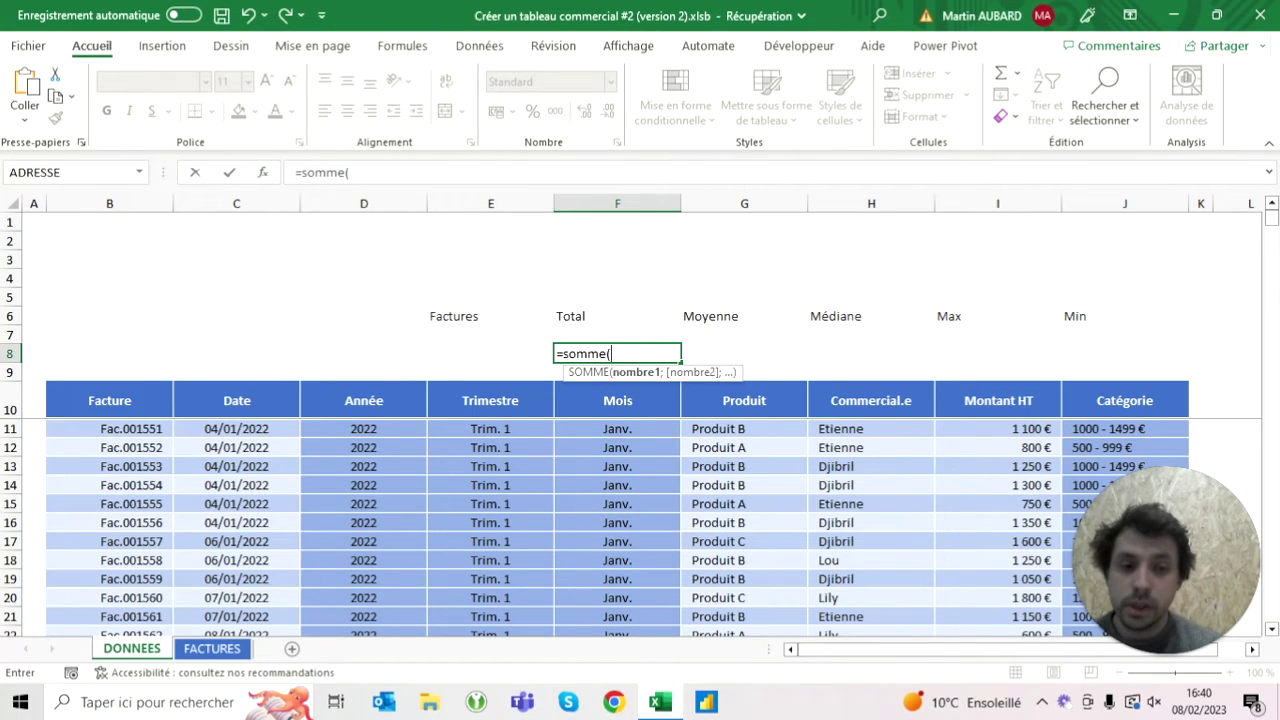
Step: Put =SOMME(Tableau2[Montant HT]) in F8, showing 608 950 €, then view FACTURES
{"action": "left_click", "coordinate": [997, 428]}
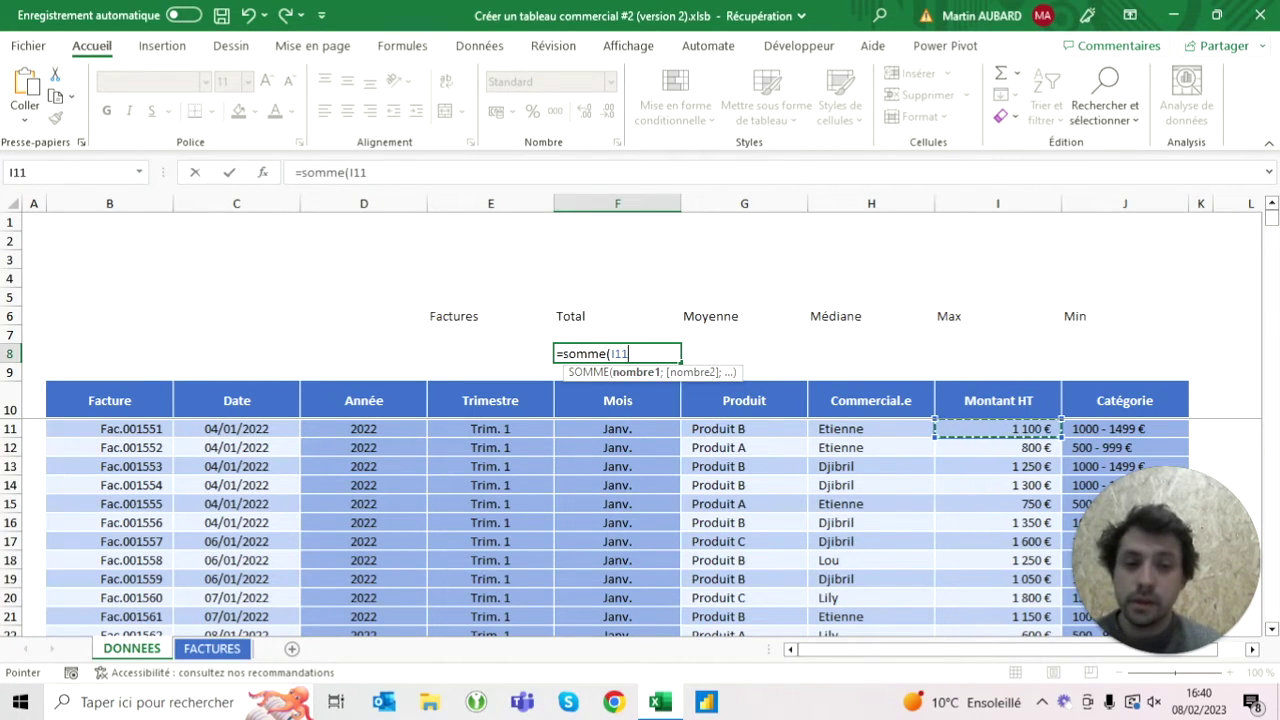
{"action": "key", "text": "ctrl+shift+Down"}
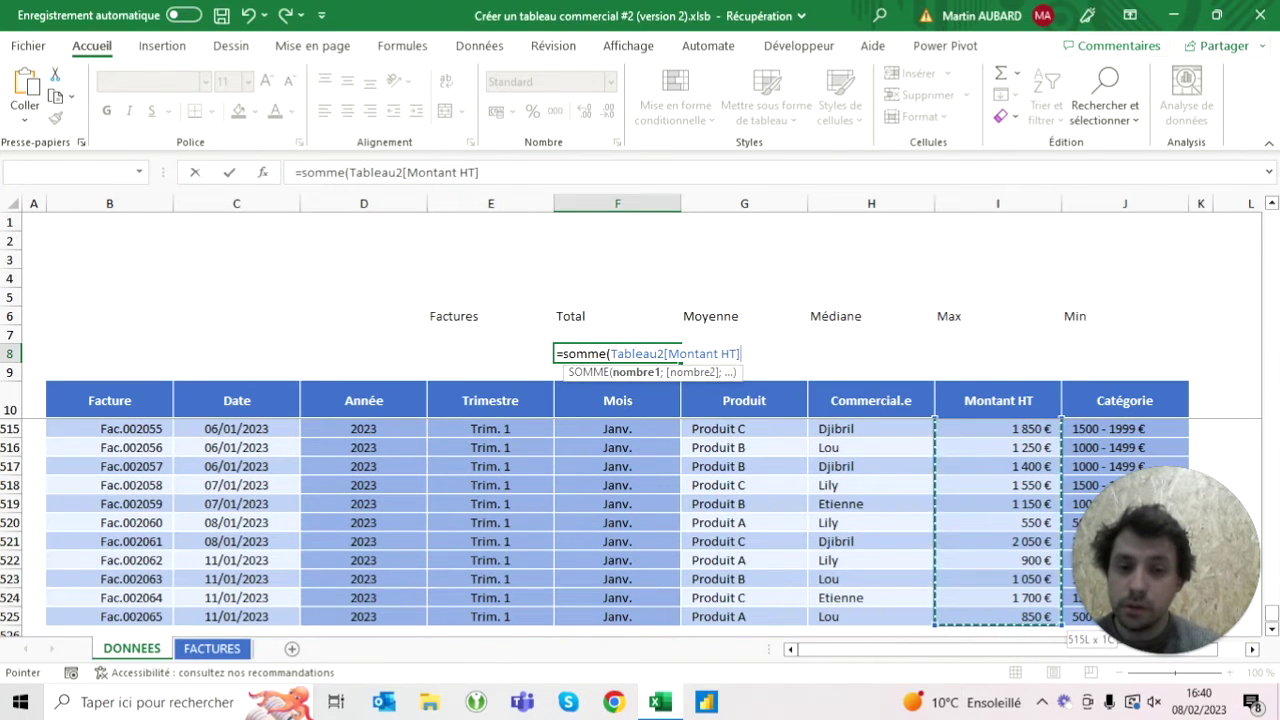
{"action": "type", "text": ")"}
{"action": "key", "text": "ctrl+Return"}
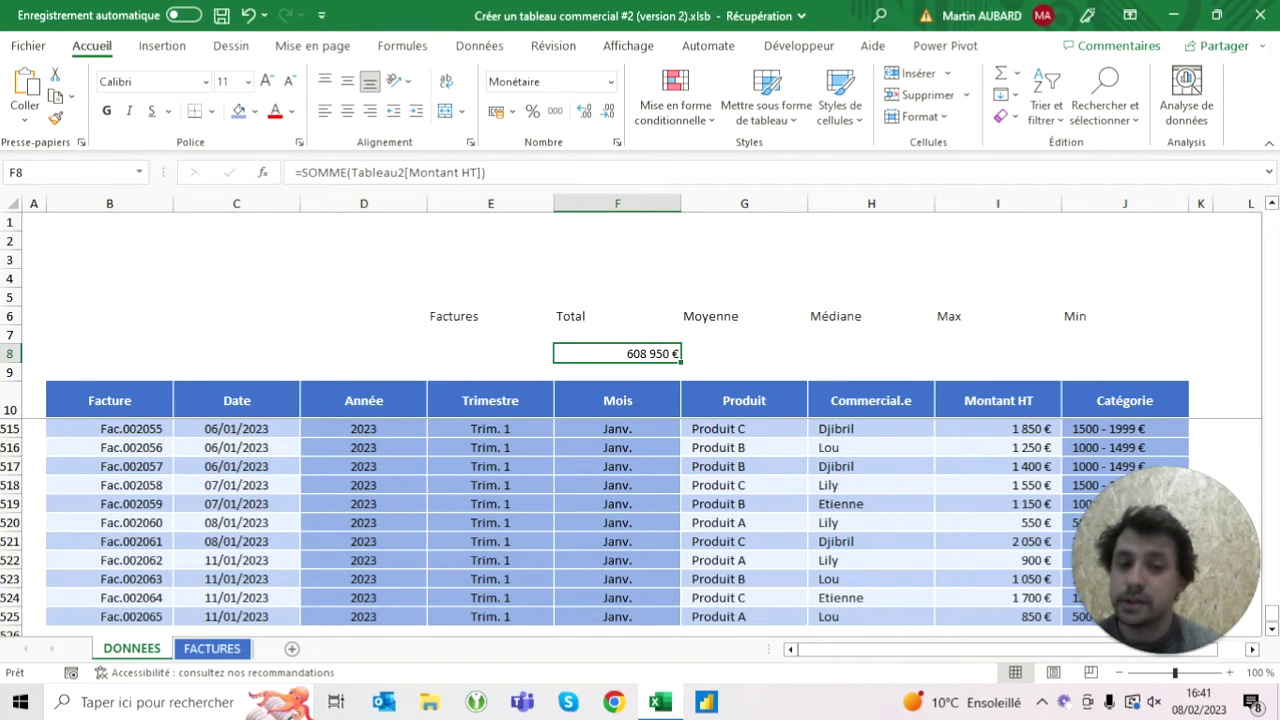
{"action": "left_click", "coordinate": [212, 648]}
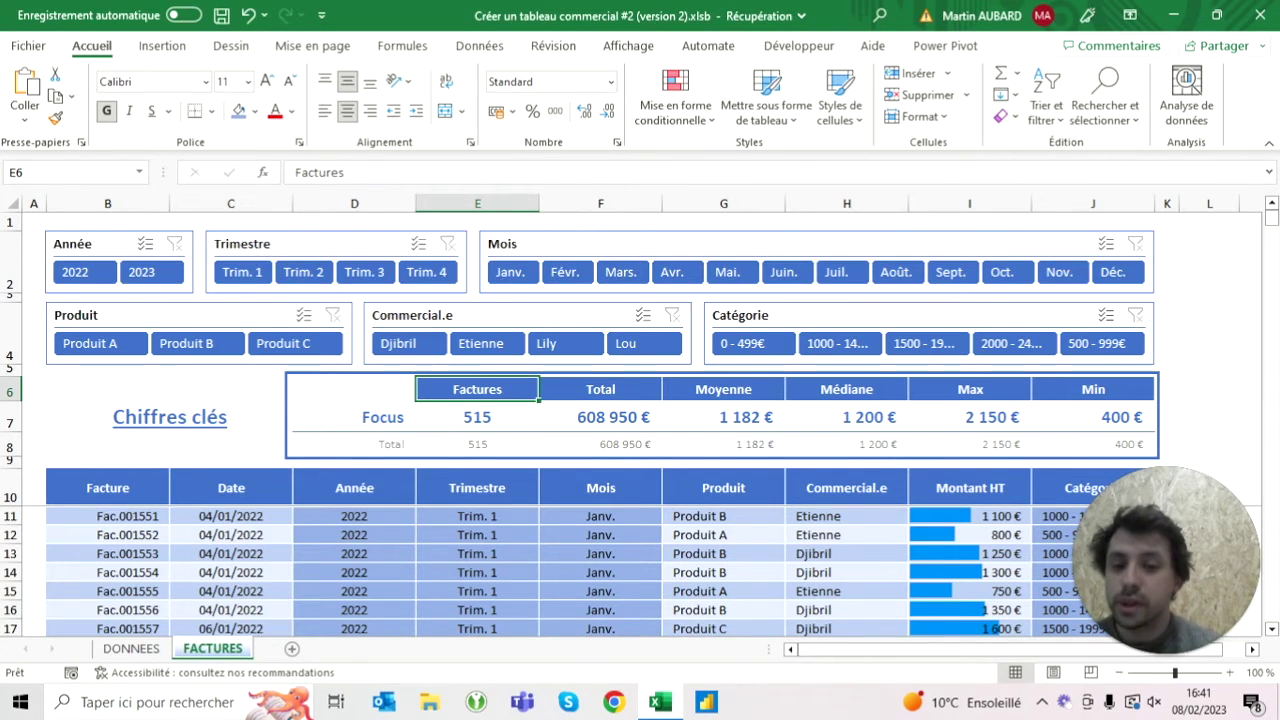
Step: Make the E8:J8 key-figure values grey at font size 10
{"action": "left_click", "coordinate": [354, 444]}
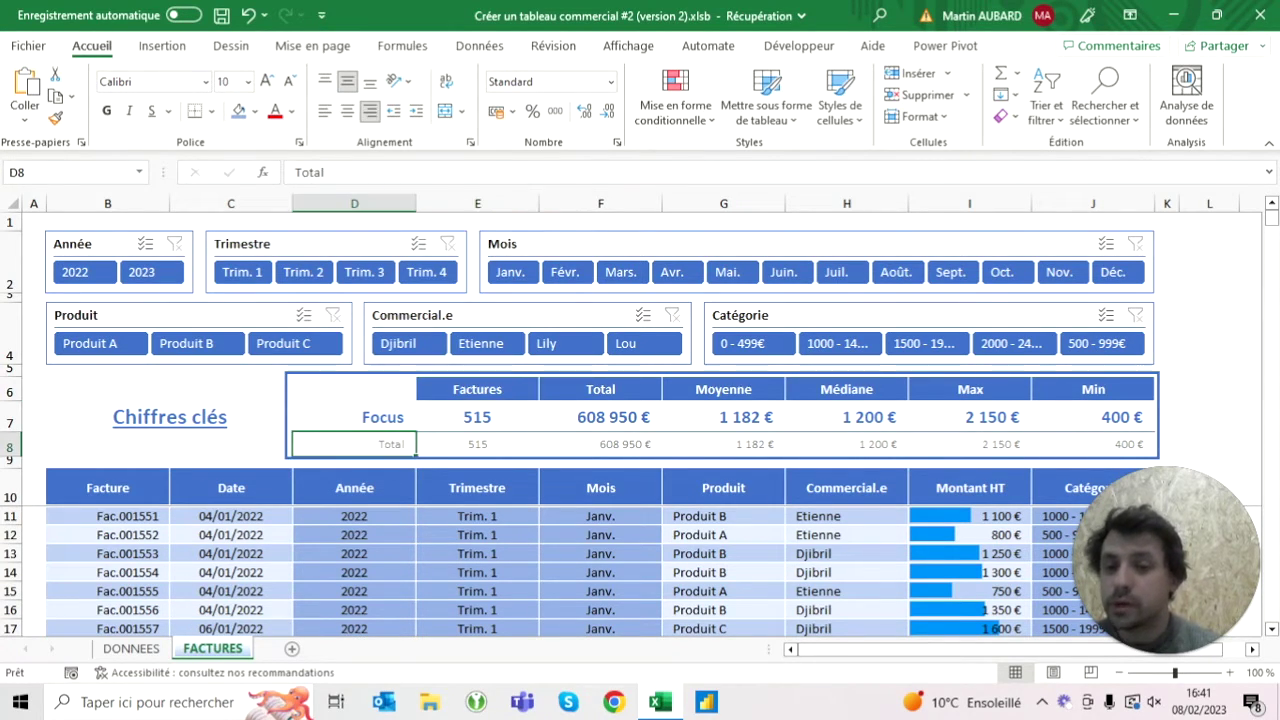
{"action": "left_click", "coordinate": [140, 652]}
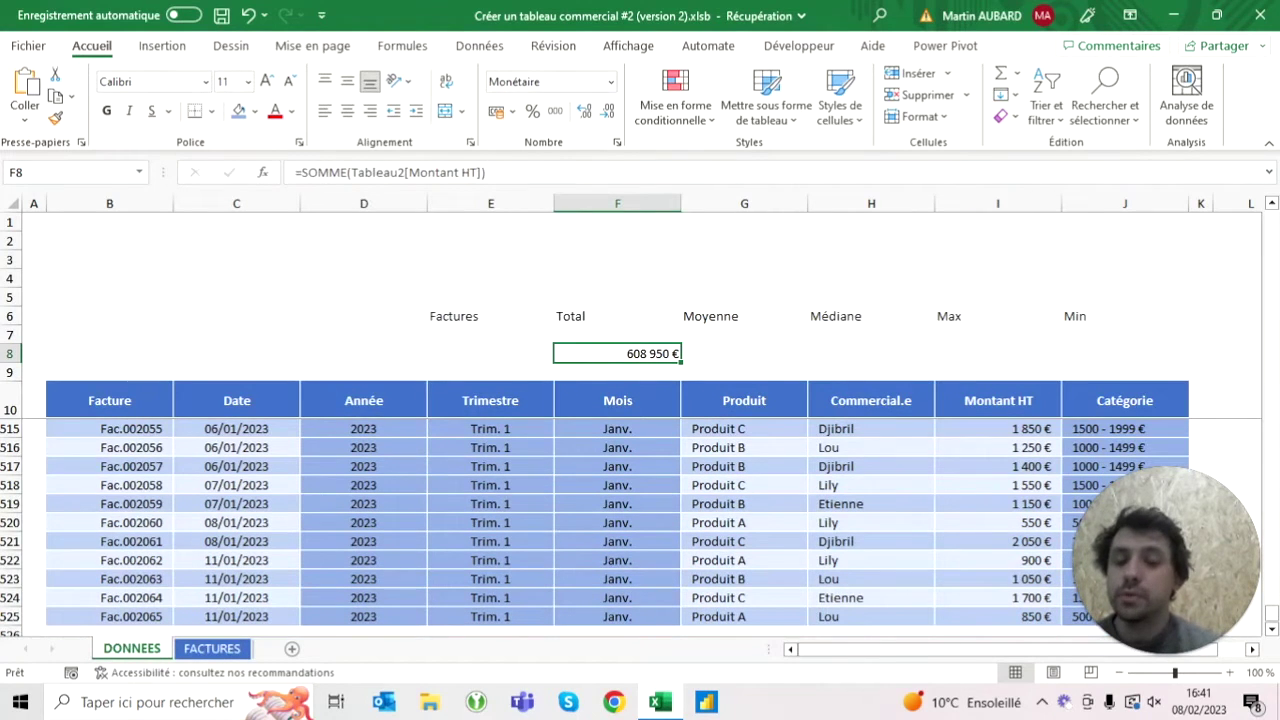
{"action": "mouse_move", "coordinate": [490, 362]}
{"action": "left_mouse_down"}
{"action": "mouse_move", "coordinate": [997, 372]}
{"action": "mouse_move", "coordinate": [1124, 354]}
{"action": "left_mouse_up"}
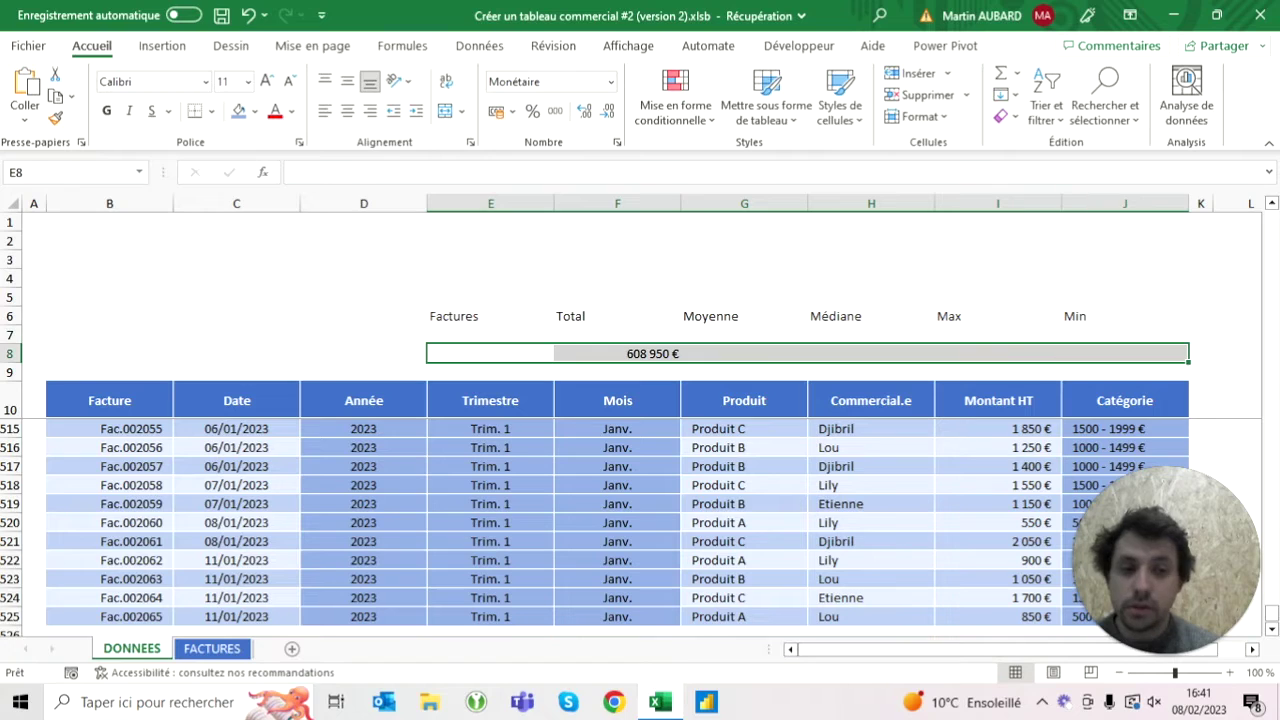
{"action": "left_click", "coordinate": [291, 111]}
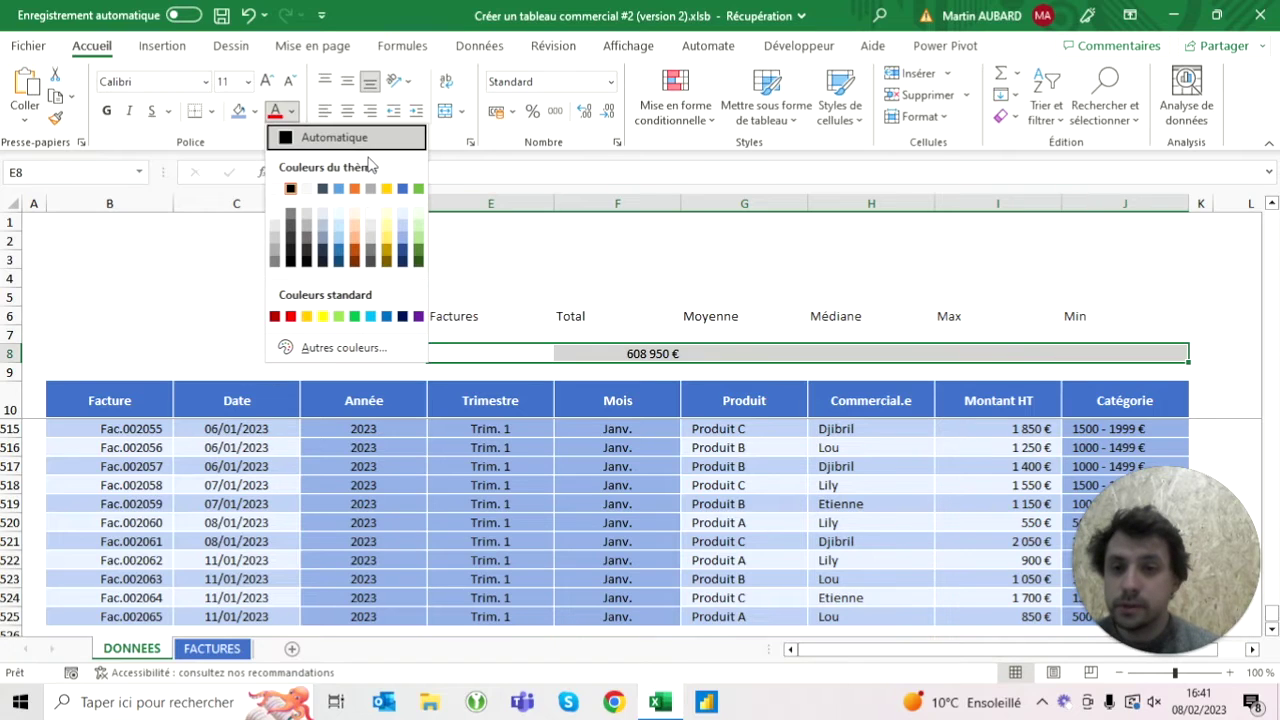
{"action": "left_click", "coordinate": [364, 256]}
{"action": "left_click", "coordinate": [290, 84]}
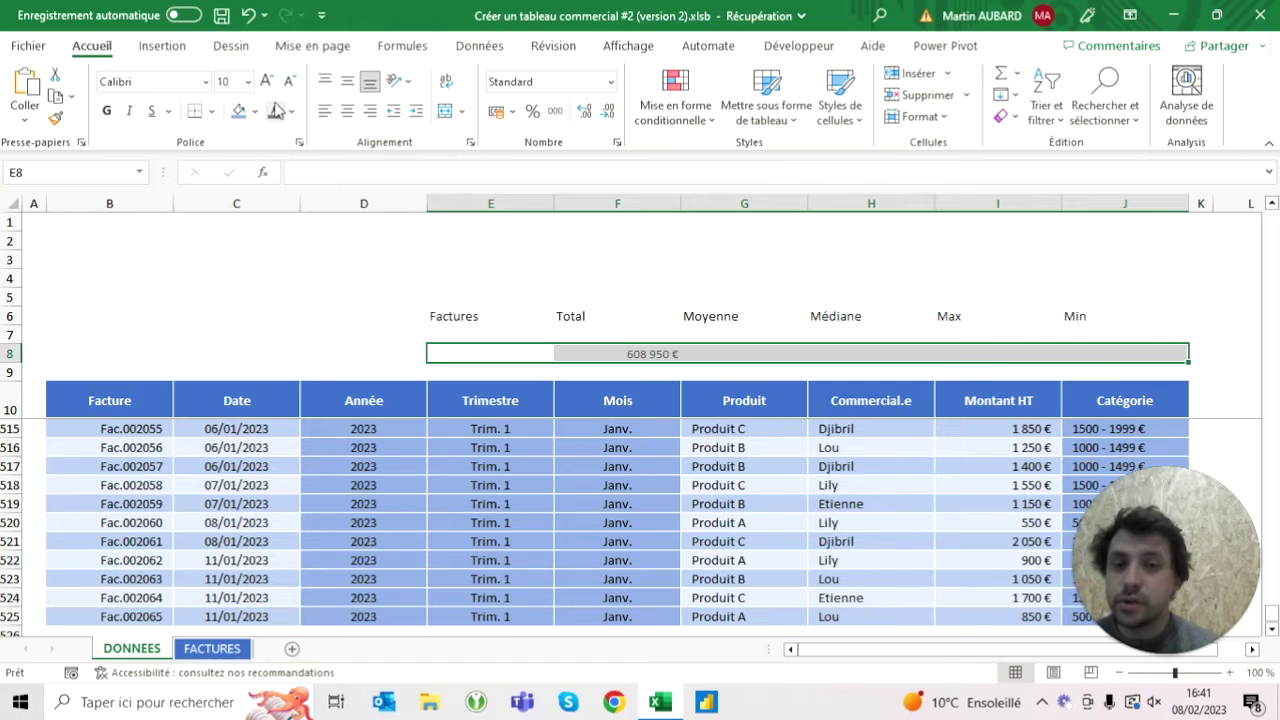
{"action": "key", "text": "Right"}
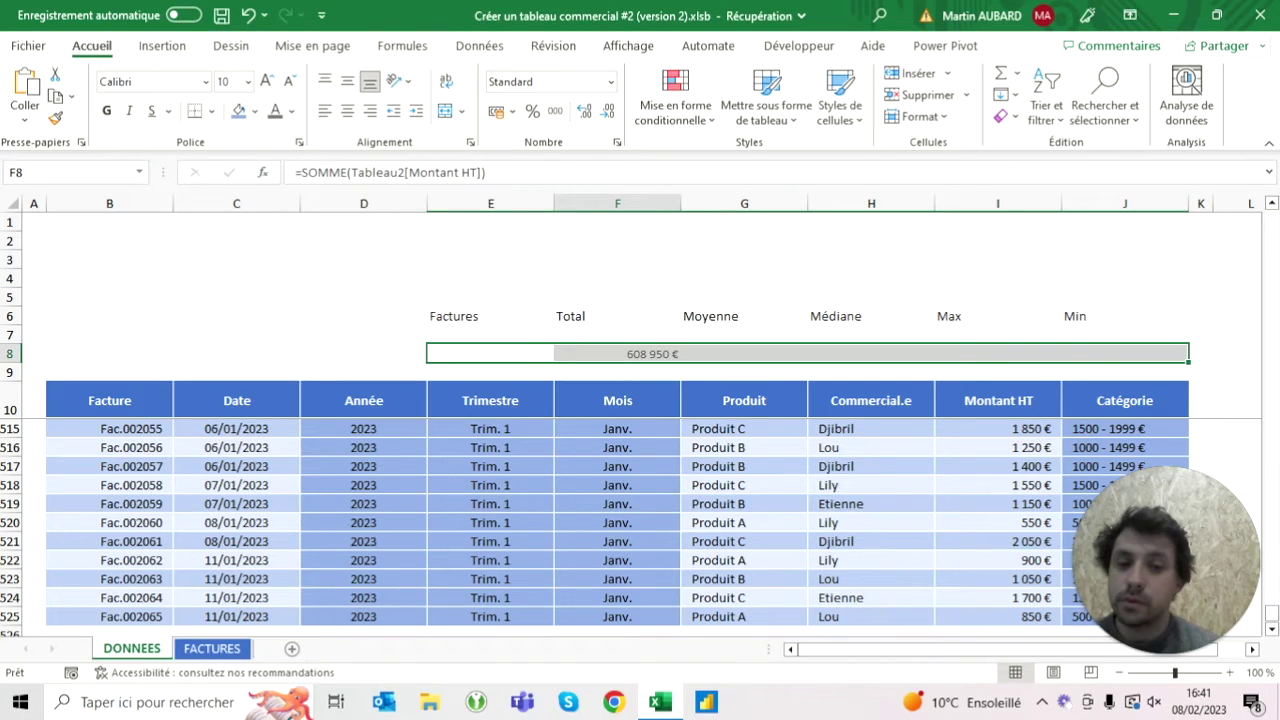
{"action": "key", "text": "ctrl+z"}
Step: Label D7 as Focus and D8 as Total
{"action": "key", "text": "Left"}
{"action": "key", "text": "Left"}
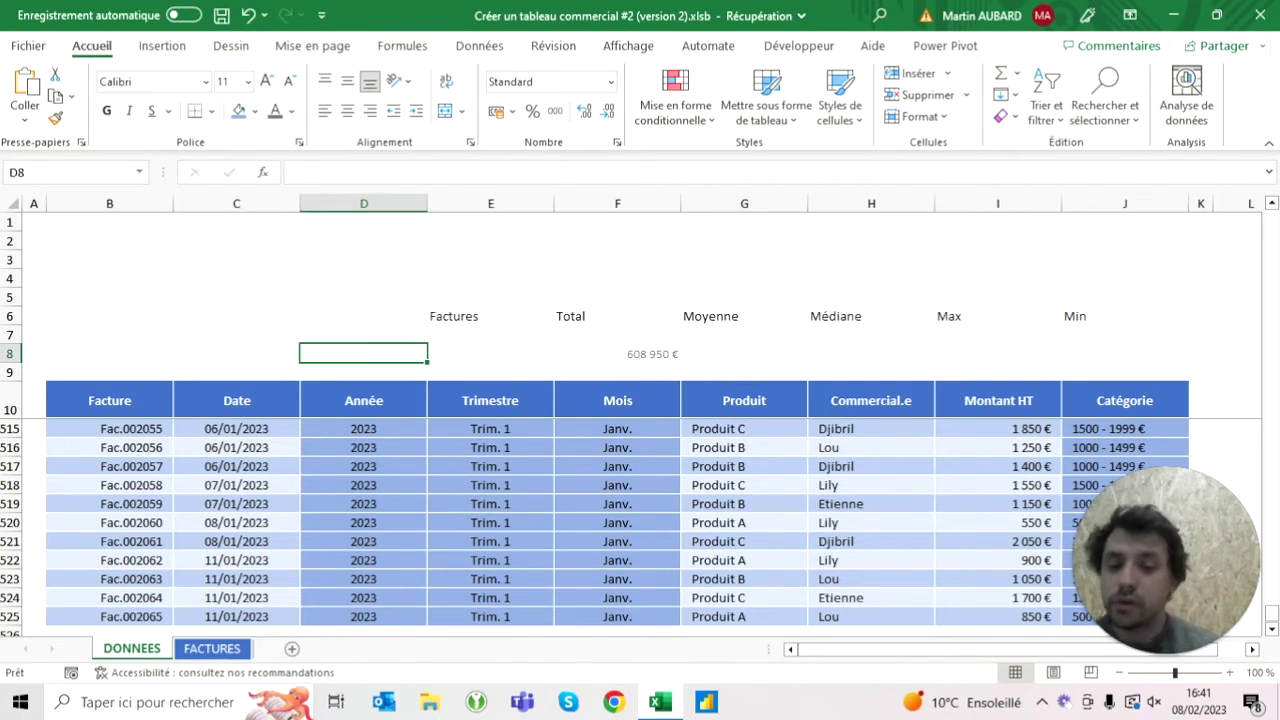
{"action": "key", "text": "Up"}
{"action": "type", "text": "Focus"}
{"action": "key", "text": "Return"}
{"action": "type", "text": "Total"}
Step: Give the Total label in D8 grey font colour
{"action": "left_click", "coordinate": [275, 111]}
{"action": "key", "text": "Up"}
{"action": "key", "text": "Right"}
{"action": "key", "text": "Right"}
{"action": "key", "text": "Down"}
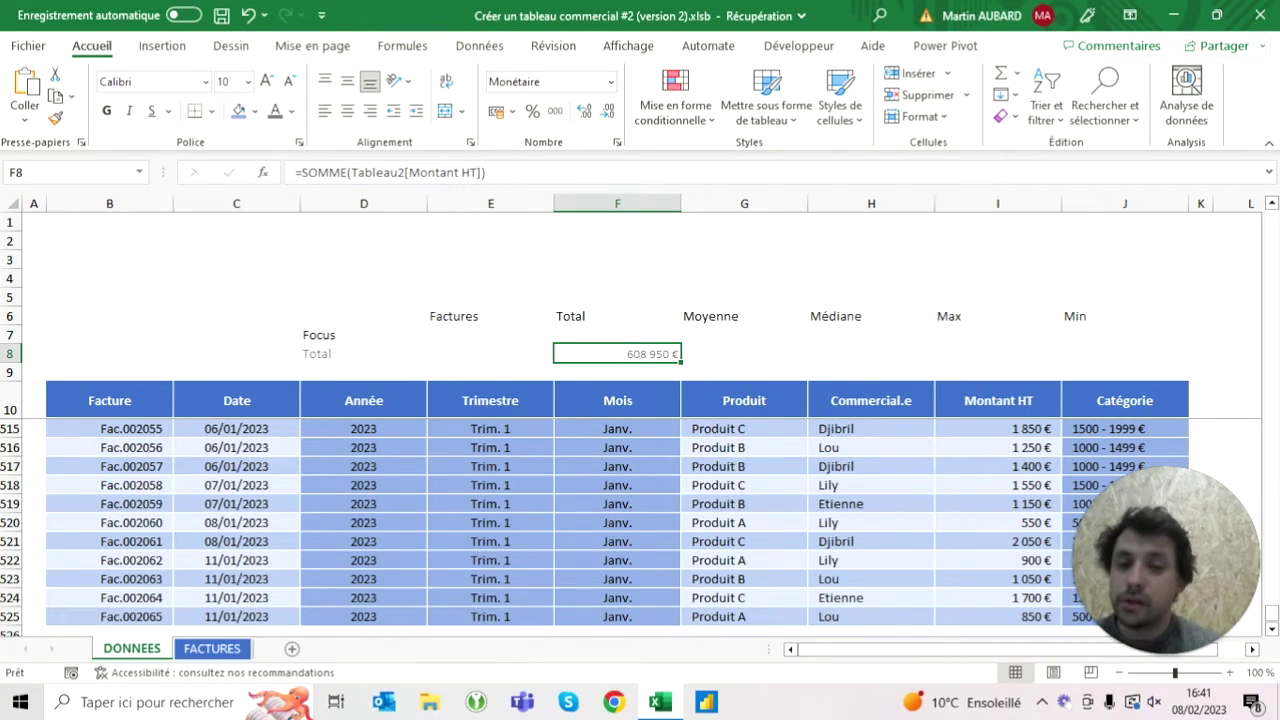
Step: Copy the F8 sum formula into G8, H8, I8 and J8
{"action": "key", "text": "ctrl+c"}
{"action": "key", "text": "Right"}
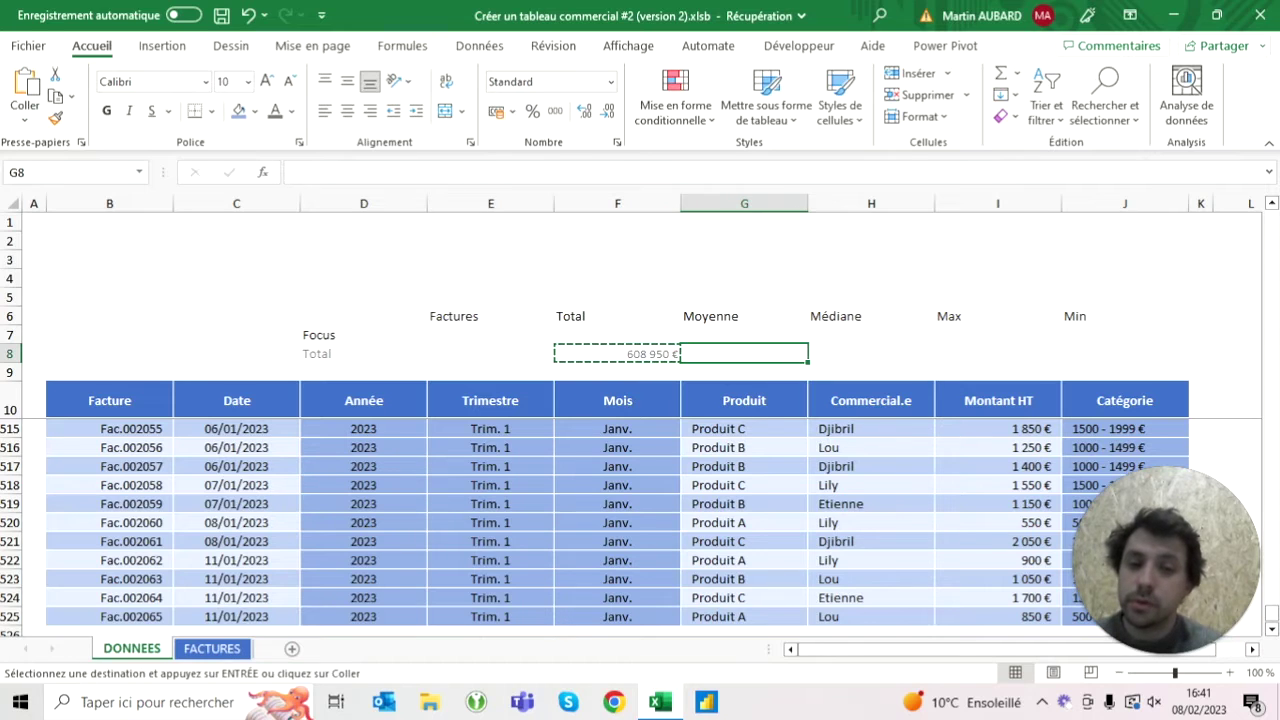
{"action": "key", "text": "ctrl+v"}
{"action": "key", "text": "Right"}
{"action": "key", "text": "ctrl+v"}
{"action": "key", "text": "Right"}
{"action": "key", "text": "ctrl+v"}
{"action": "key", "text": "Right"}
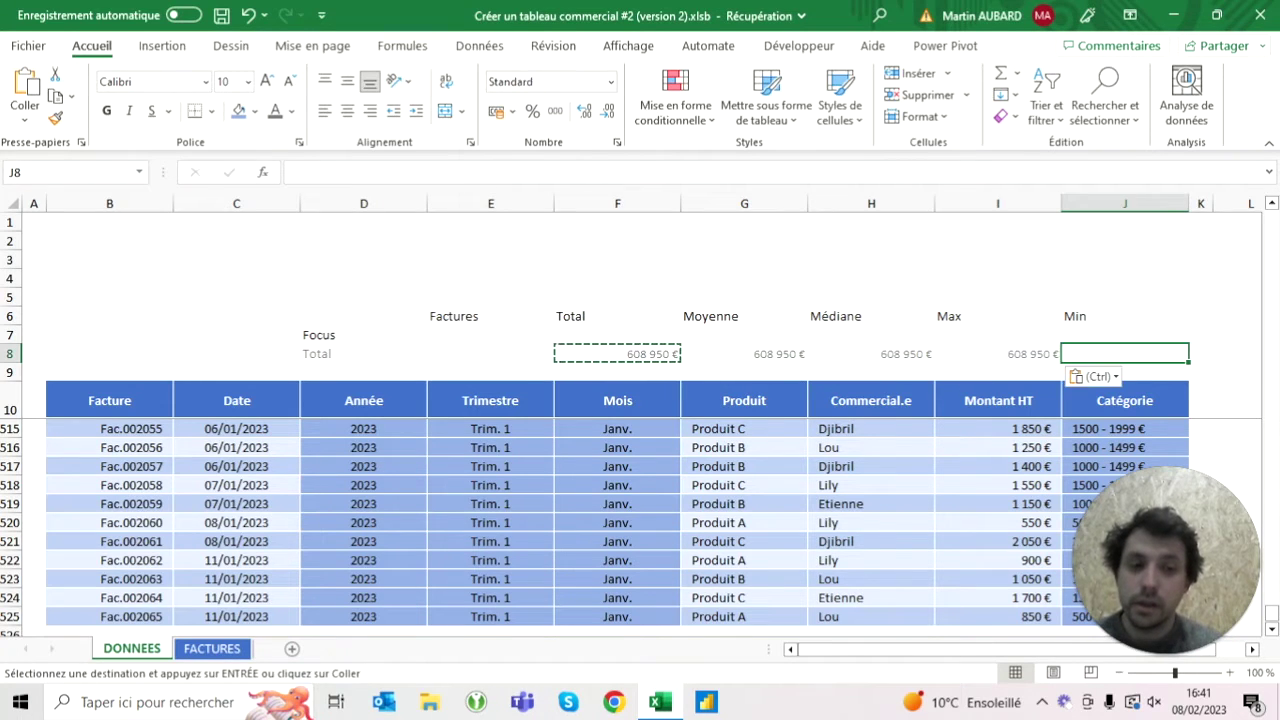
{"action": "key", "text": "ctrl+v"}
{"action": "key", "text": "Left"}
{"action": "key", "text": "Left"}
{"action": "key", "text": "Left"}
{"action": "key", "text": "Escape"}
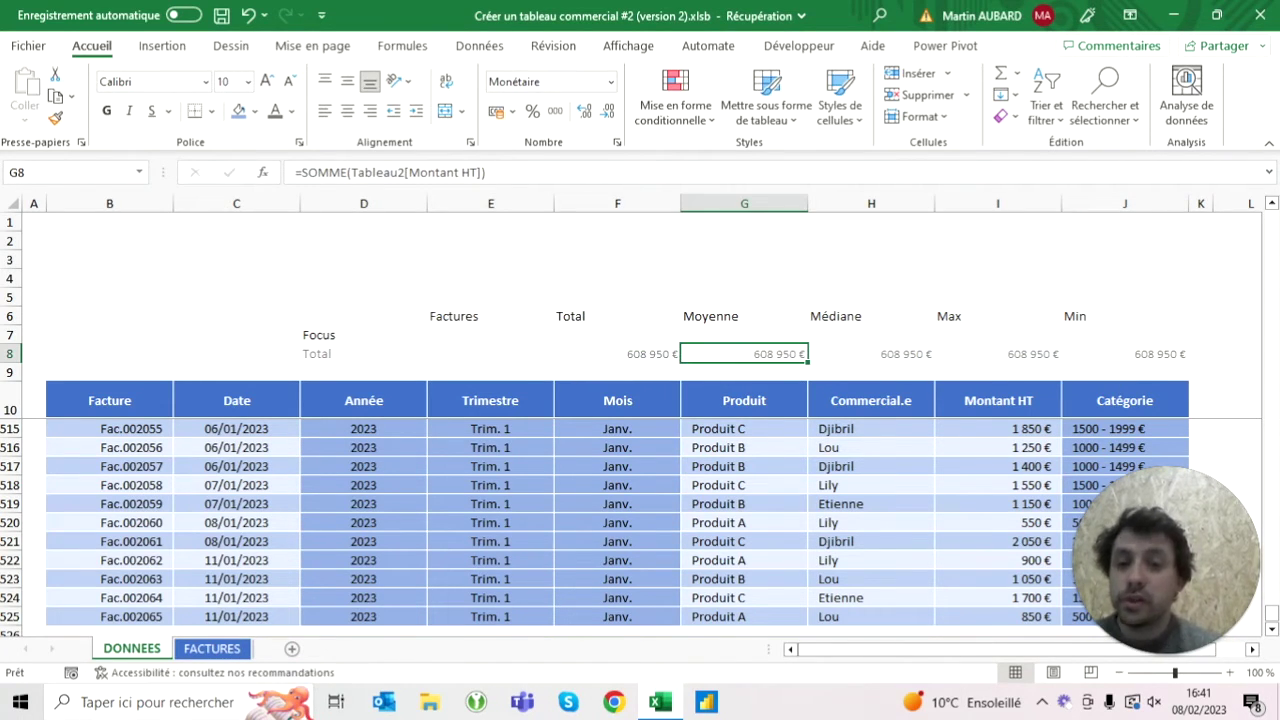
Step: Change G8 to MOYENNE and H8 to MEDIANE of Montant HT
{"action": "left_click", "coordinate": [320, 172]}
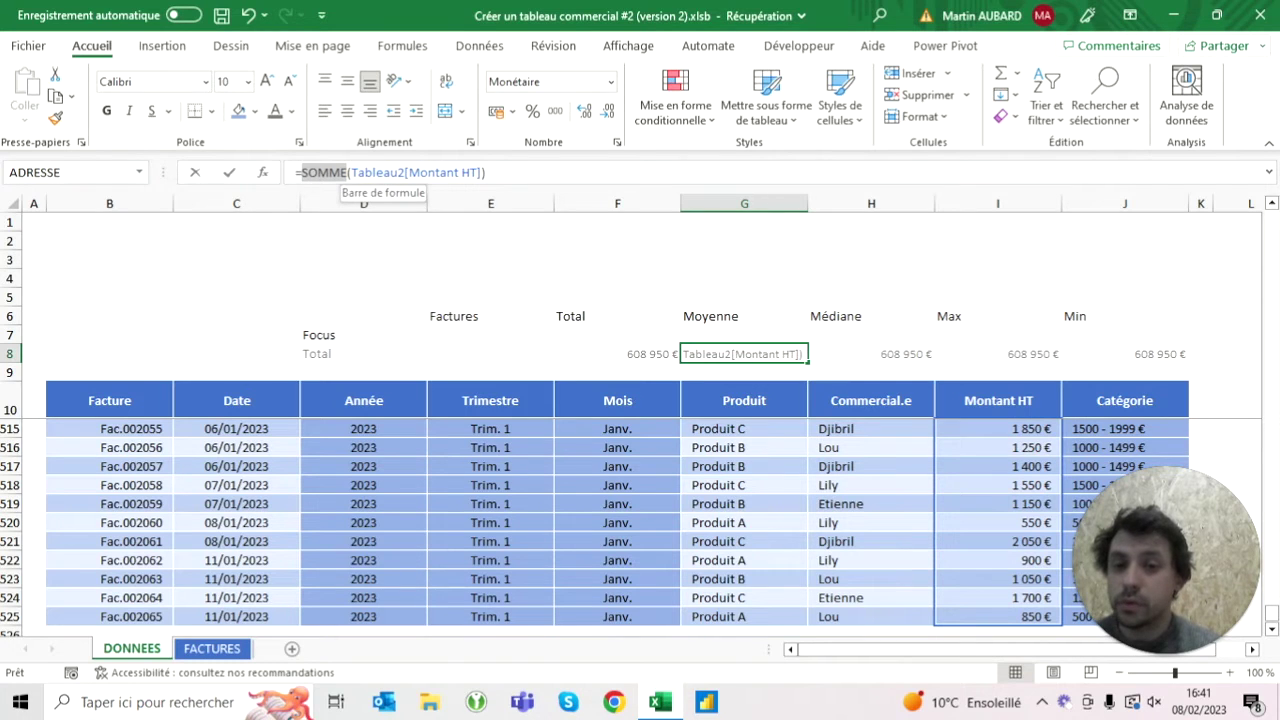
{"action": "type", "text": "MOYENNE"}
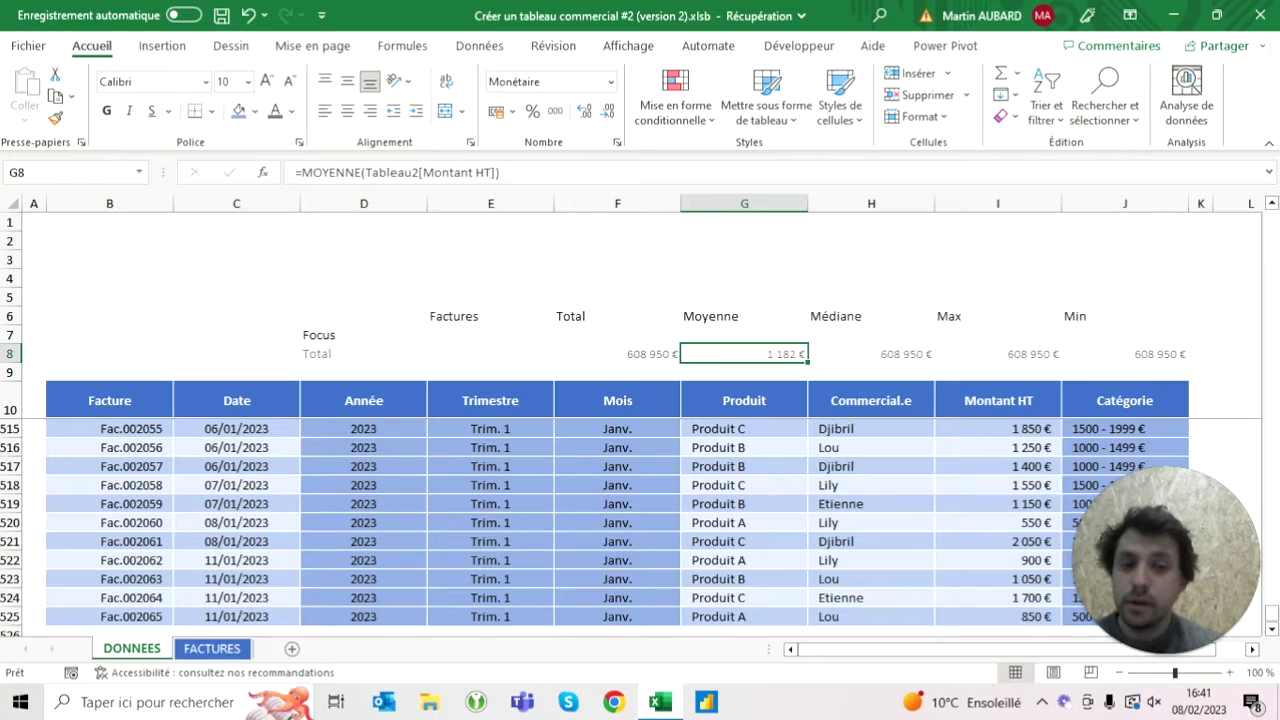
{"action": "key", "text": "Tab"}
{"action": "double_click", "coordinate": [311, 172]}
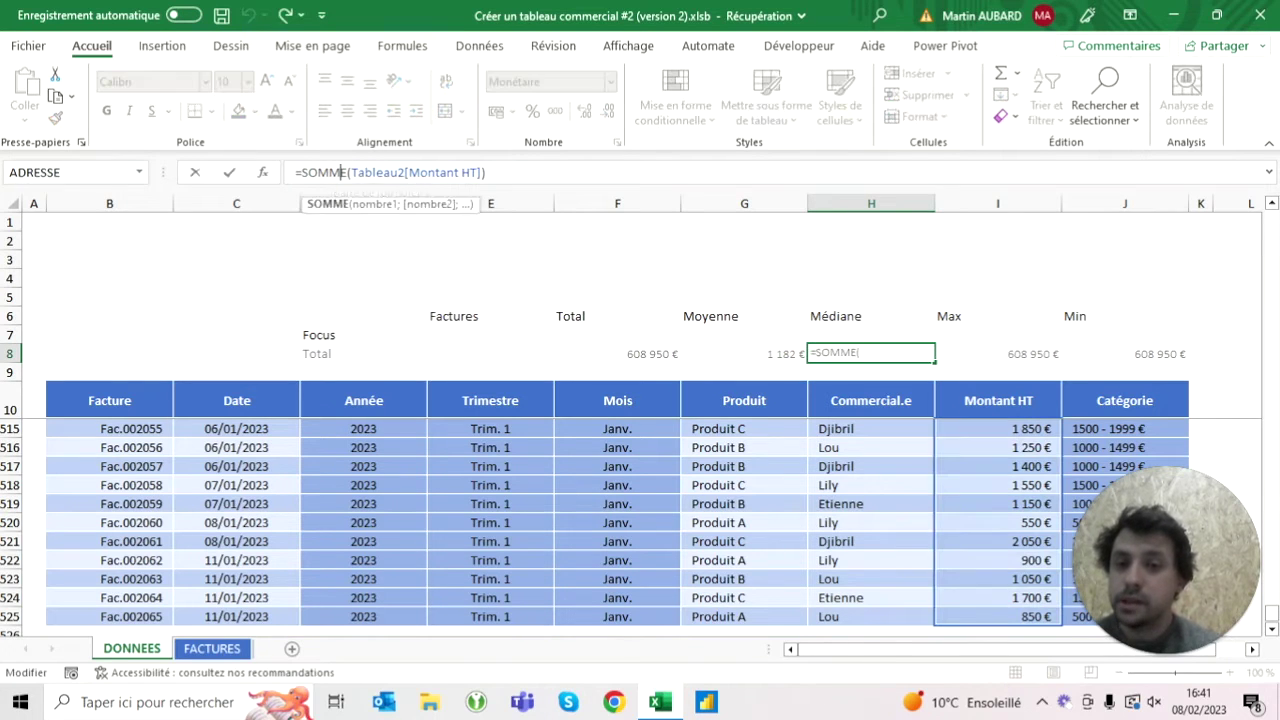
{"action": "type", "text": "MedE"}
{"action": "key", "text": "Tab"}
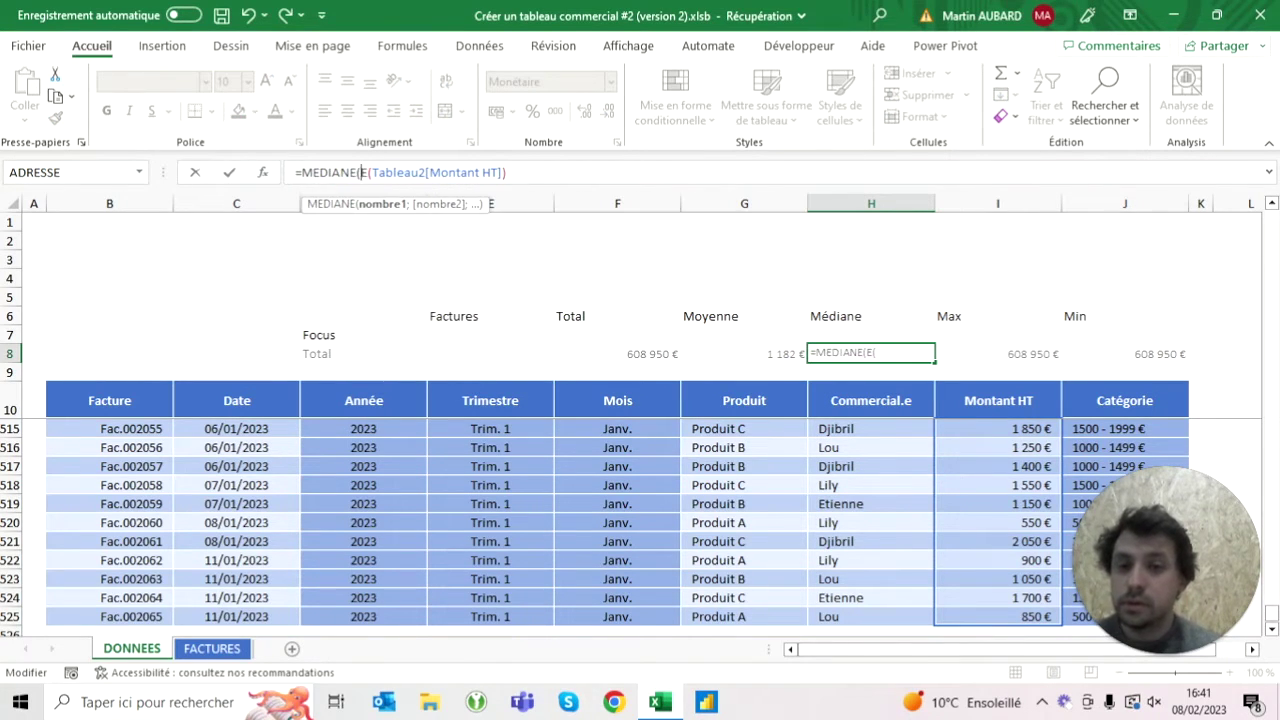
{"action": "key", "text": "BackSpace"}
{"action": "key", "text": "BackSpace"}
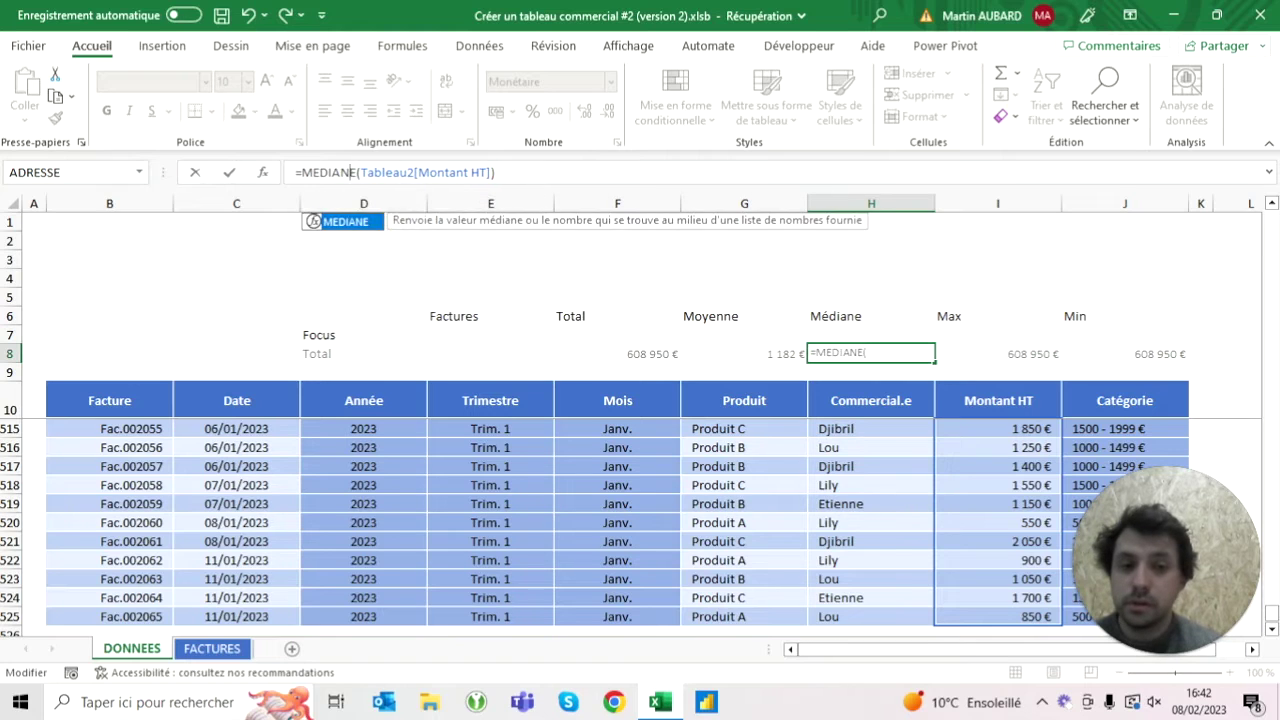
{"action": "key", "text": "Return"}
Step: Change the I8 formula to MAX of Montant HT, giving 2 150 €
{"action": "left_click", "coordinate": [997, 353]}
{"action": "double_click", "coordinate": [997, 353]}
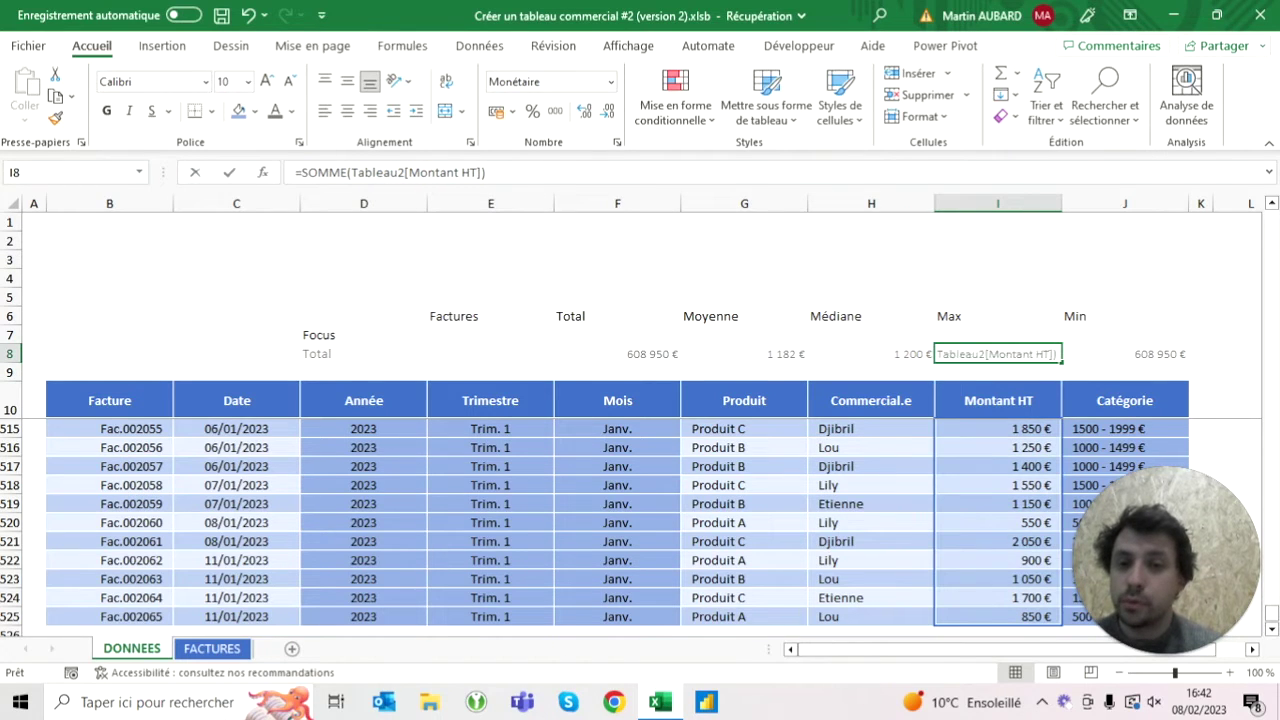
{"action": "key", "text": "BackSpace"}
{"action": "key", "text": "BackSpace"}
{"action": "key", "text": "BackSpace"}
{"action": "key", "text": "BackSpace"}
{"action": "type", "text": "M"}
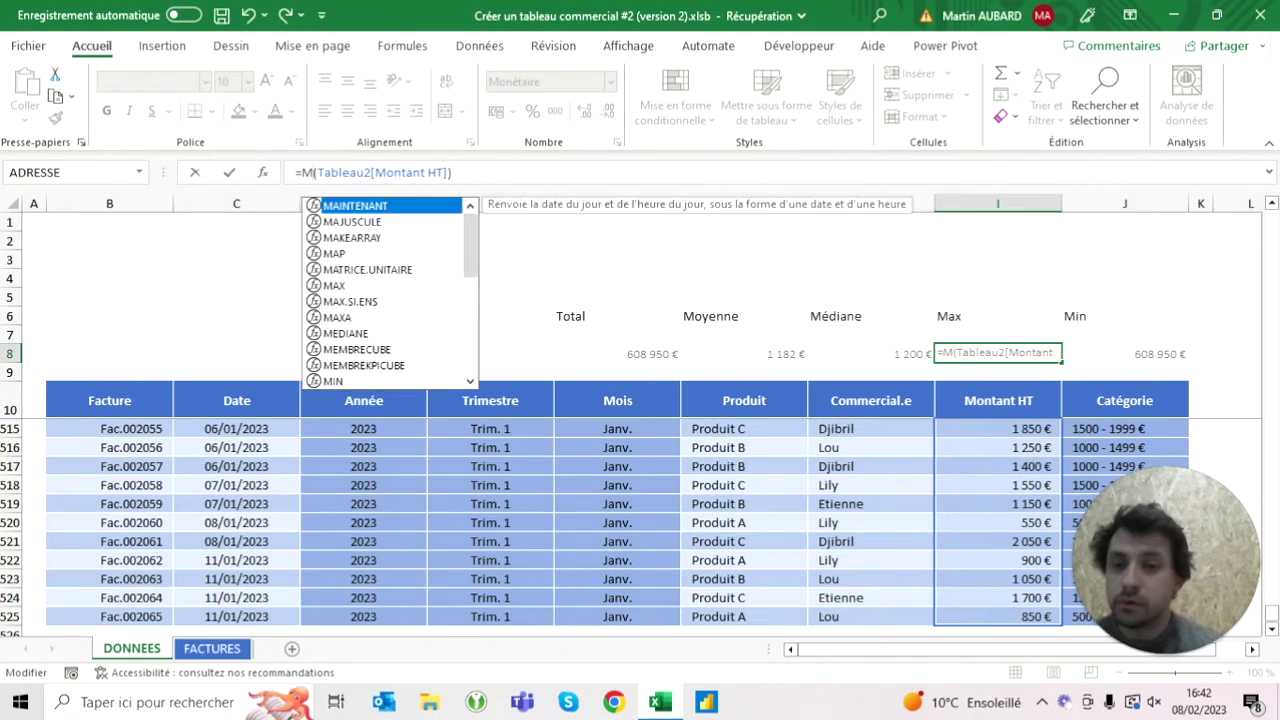
{"action": "type", "text": "AX"}
{"action": "key", "text": "Right"}
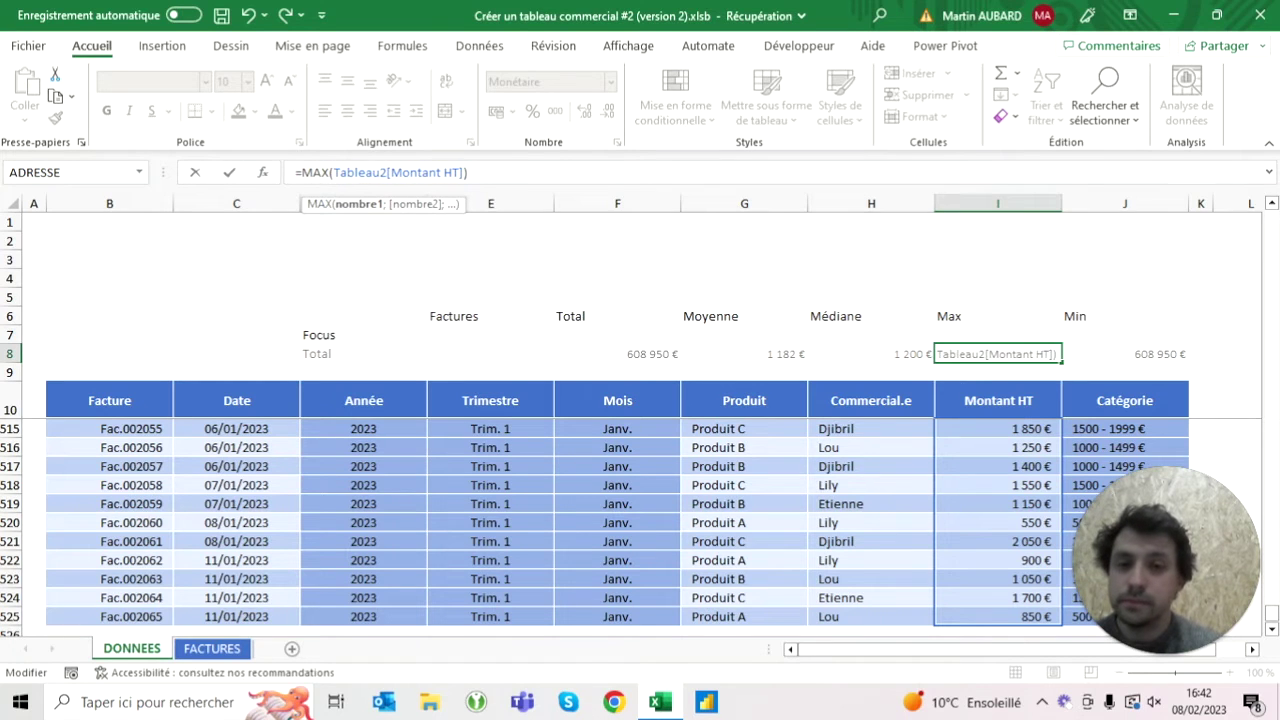
{"action": "key", "text": "Escape"}
{"action": "double_click", "coordinate": [997, 353]}
{"action": "key", "text": "BackSpace"}
{"action": "key", "text": "BackSpace"}
{"action": "key", "text": "BackSpace"}
{"action": "key", "text": "BackSpace"}
{"action": "type", "text": "Max"}
{"action": "key", "text": "Return"}
Step: Change the J8 formula to MIN of Montant HT, giving 400 €
{"action": "left_click", "coordinate": [1124, 353]}
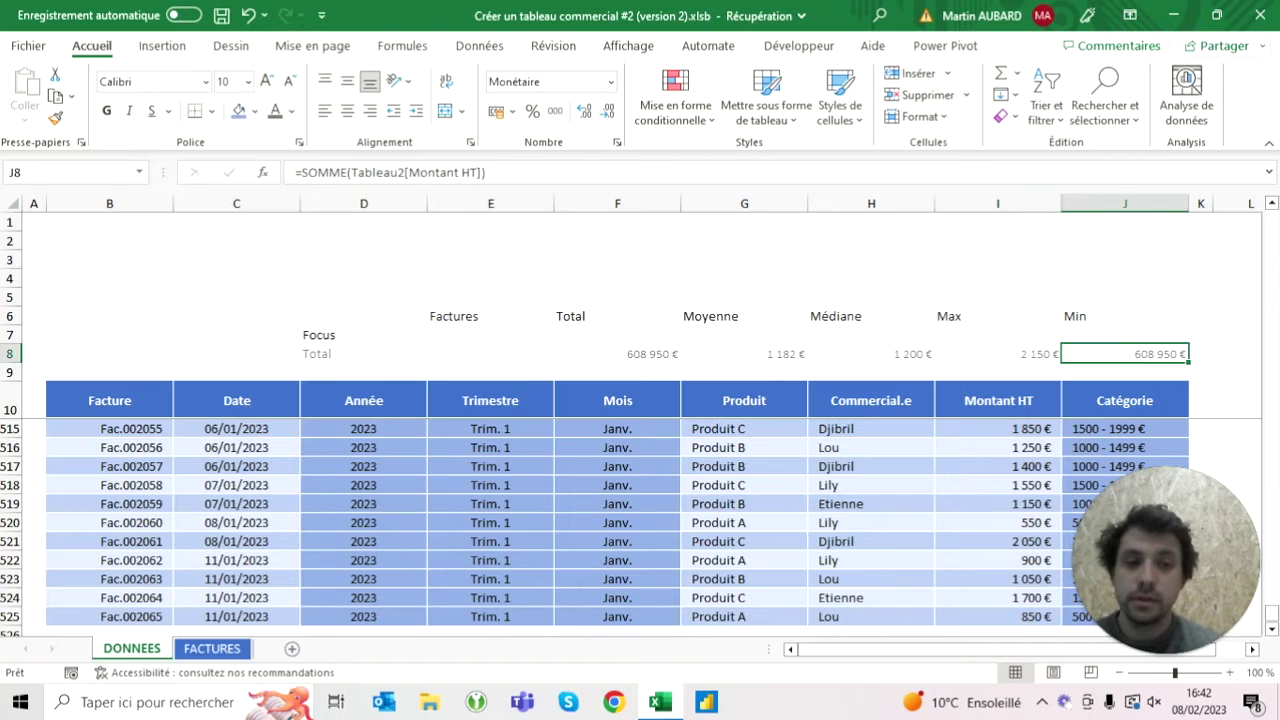
{"action": "double_click", "coordinate": [1090, 353]}
{"action": "key", "text": "BackSpace"}
{"action": "key", "text": "BackSpace"}
{"action": "key", "text": "BackSpace"}
{"action": "key", "text": "BackSpace"}
{"action": "key", "text": "BackSpace"}
{"action": "type", "text": "Min"}
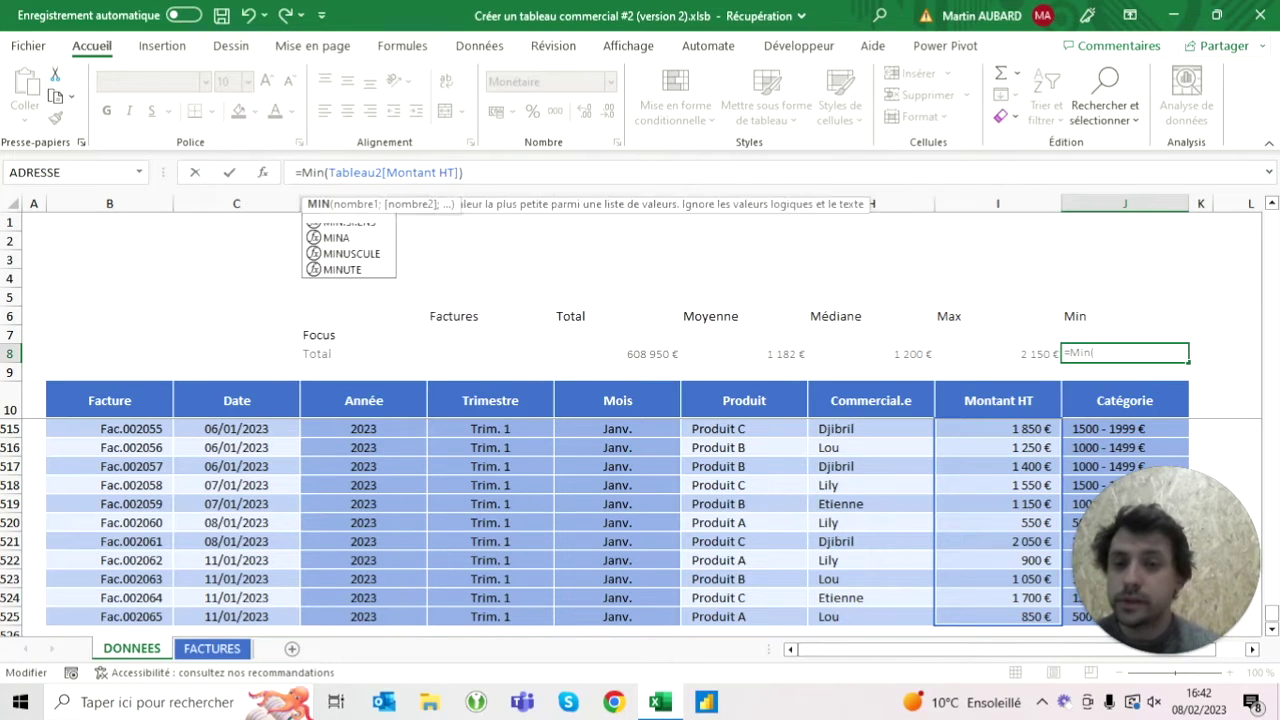
{"action": "key", "text": "Return"}
{"action": "key", "text": "Up"}
{"action": "key", "text": "Left"}
{"action": "key", "text": "Left"}
{"action": "key", "text": "Left"}
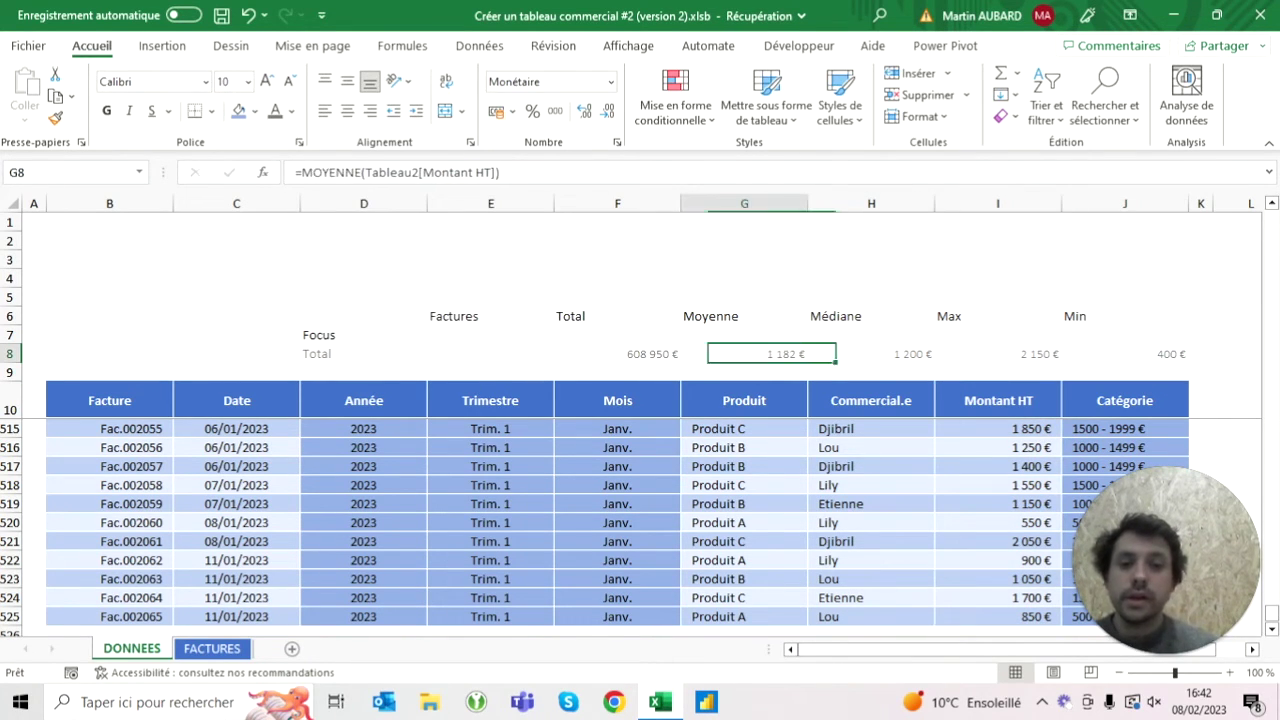
{"action": "key", "text": "Left"}
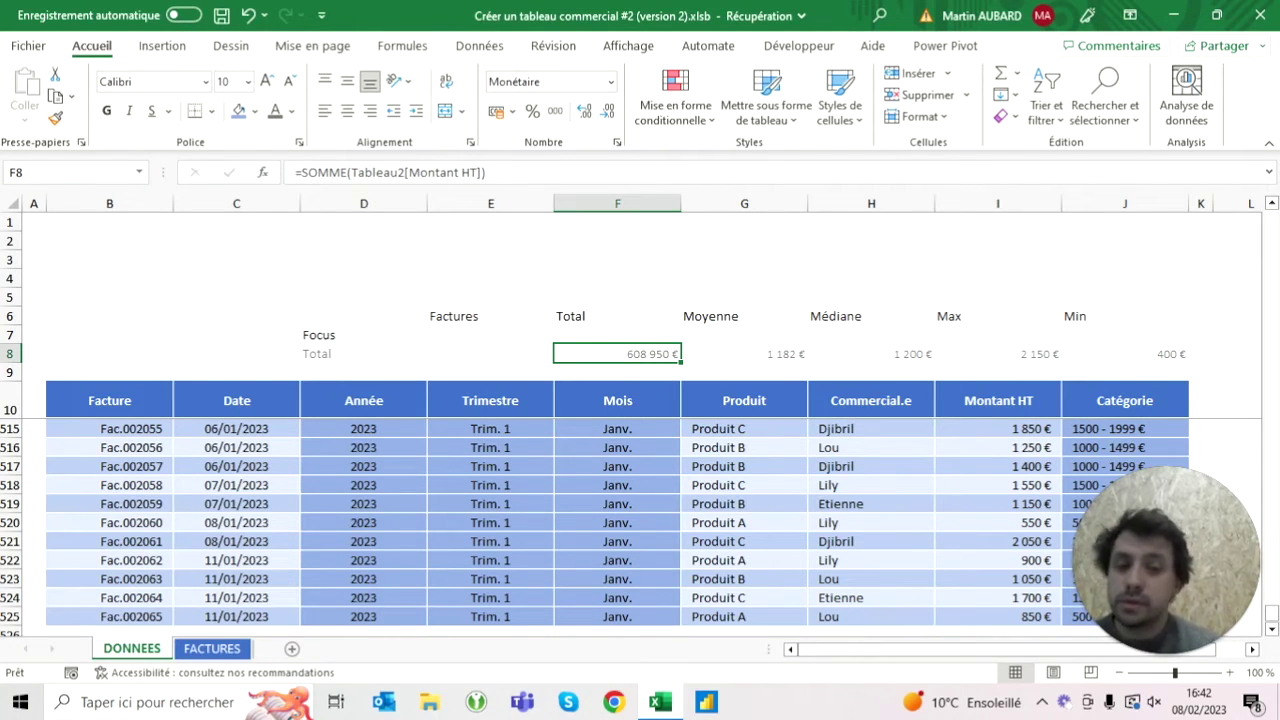
{"action": "key", "text": "Right"}
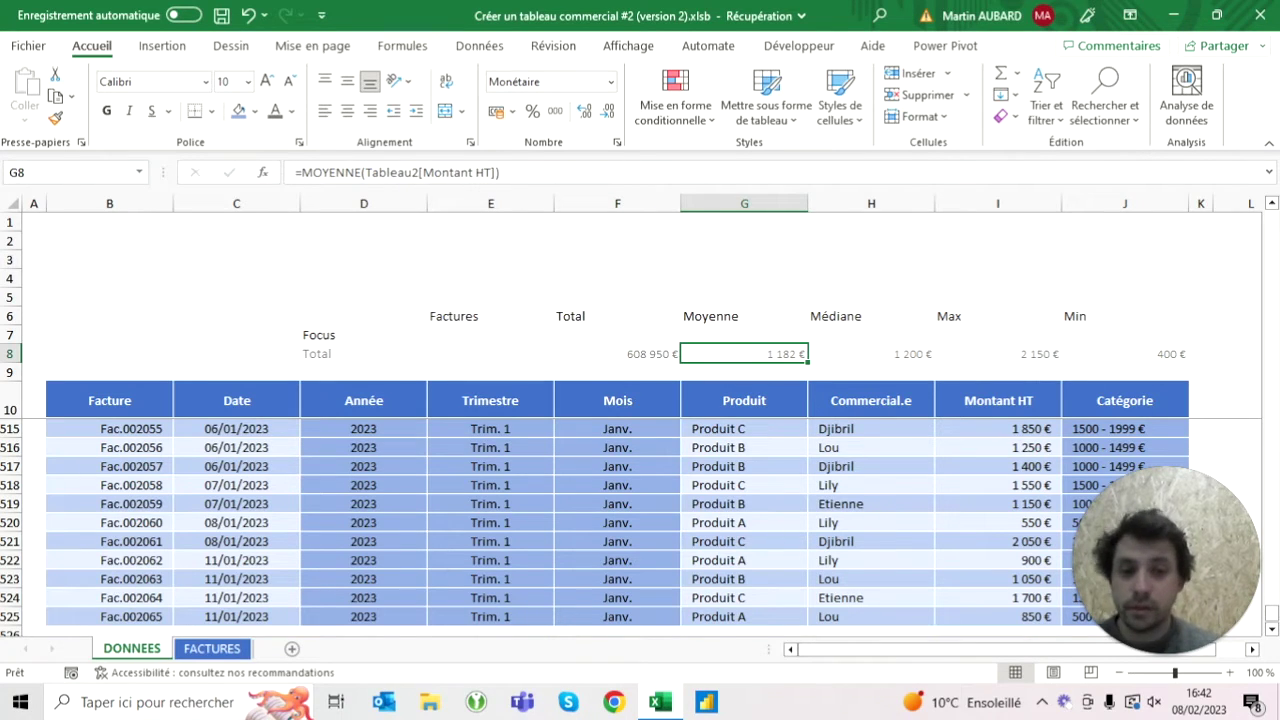
{"action": "key", "text": "Right"}
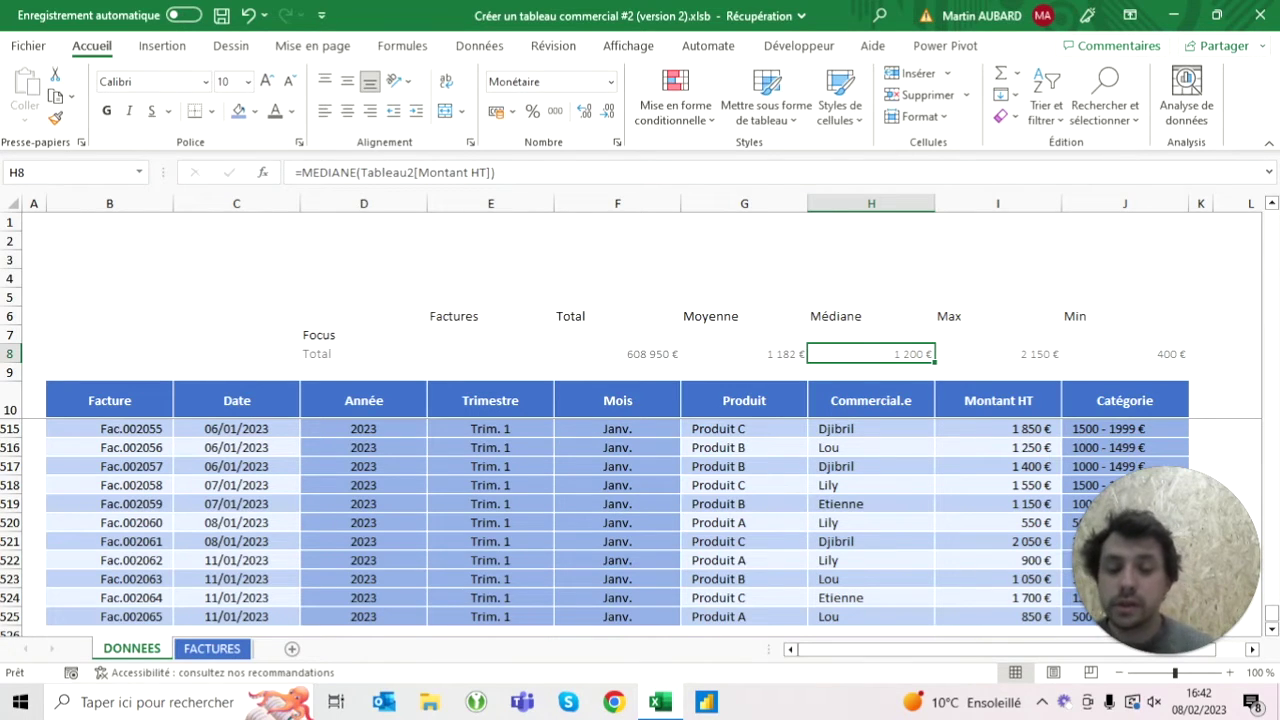
{"action": "left_click", "coordinate": [744, 354]}
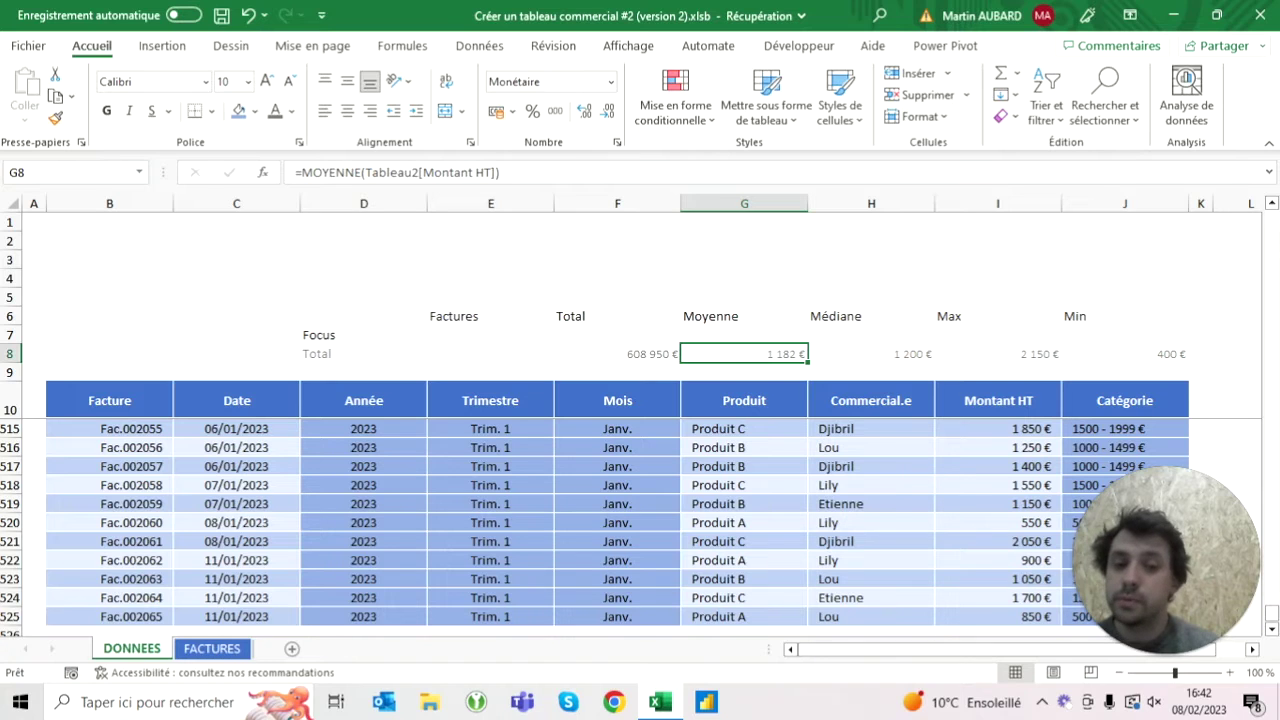
{"action": "key", "text": "ctrl+Right"}
{"action": "key", "text": "ctrl+shift+Left"}
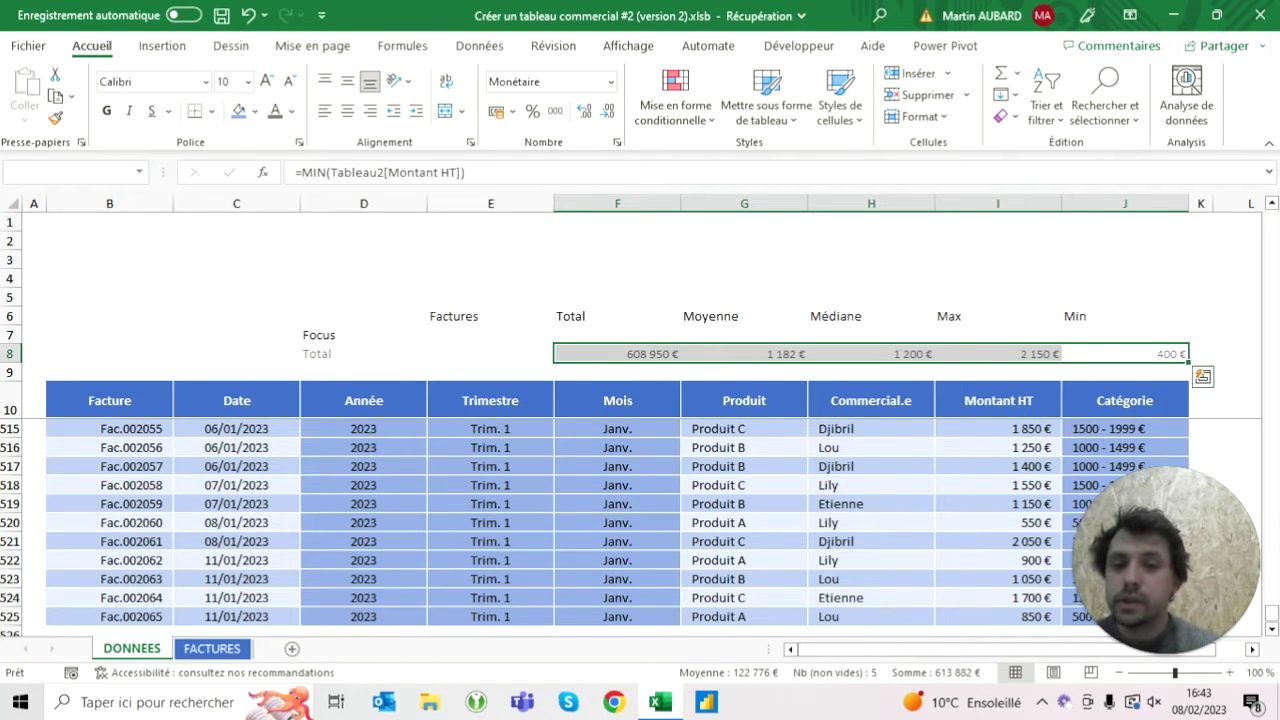
{"action": "left_click", "coordinate": [212, 648]}
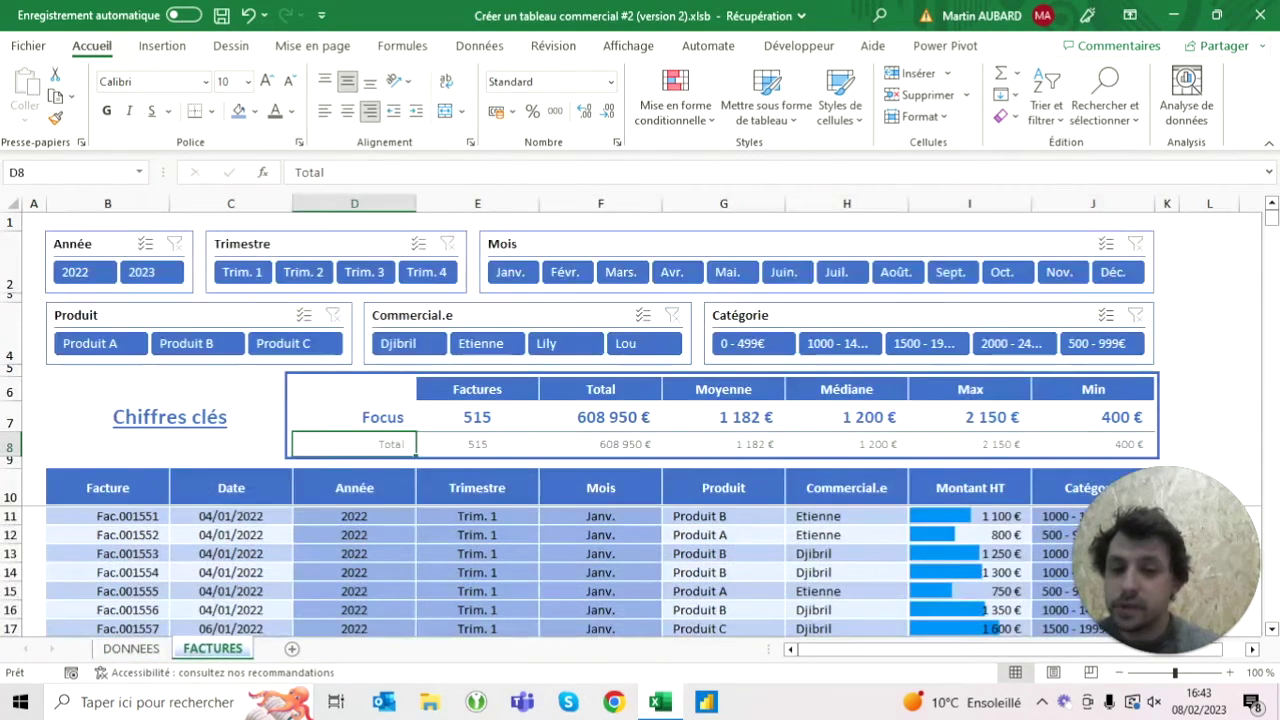
{"action": "left_click", "coordinate": [400, 343]}
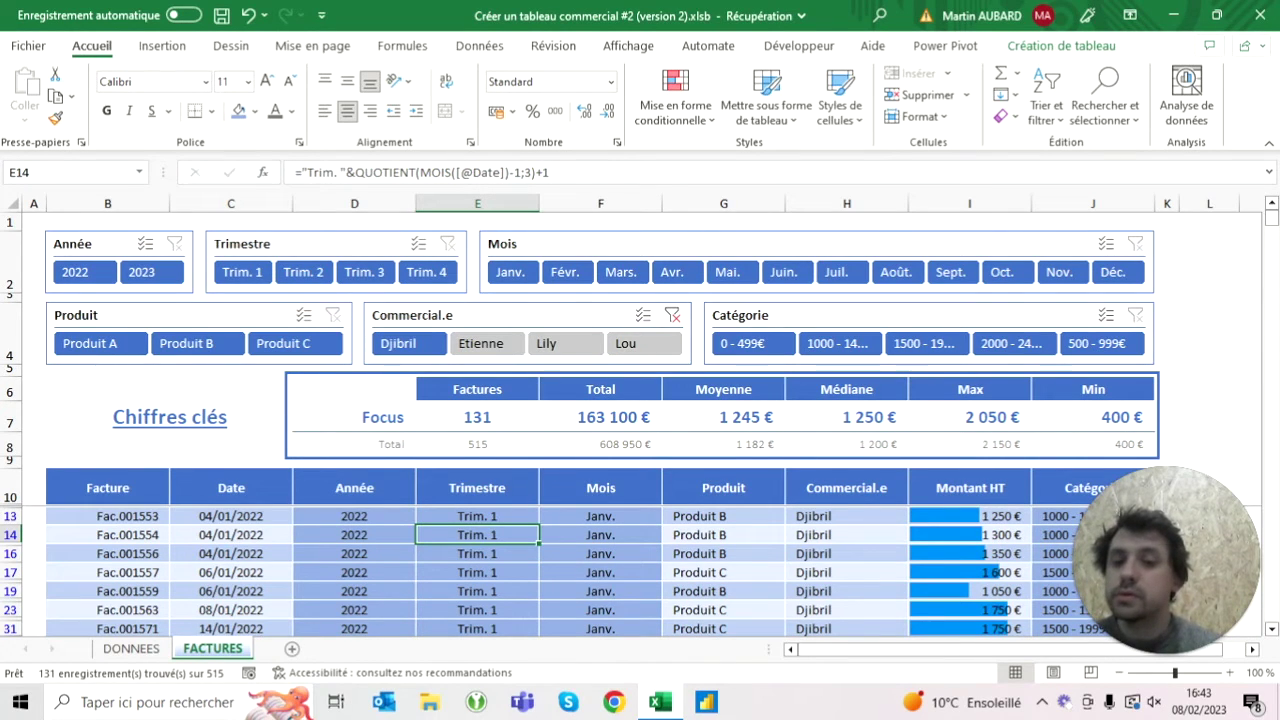
{"action": "left_click", "coordinate": [477, 417]}
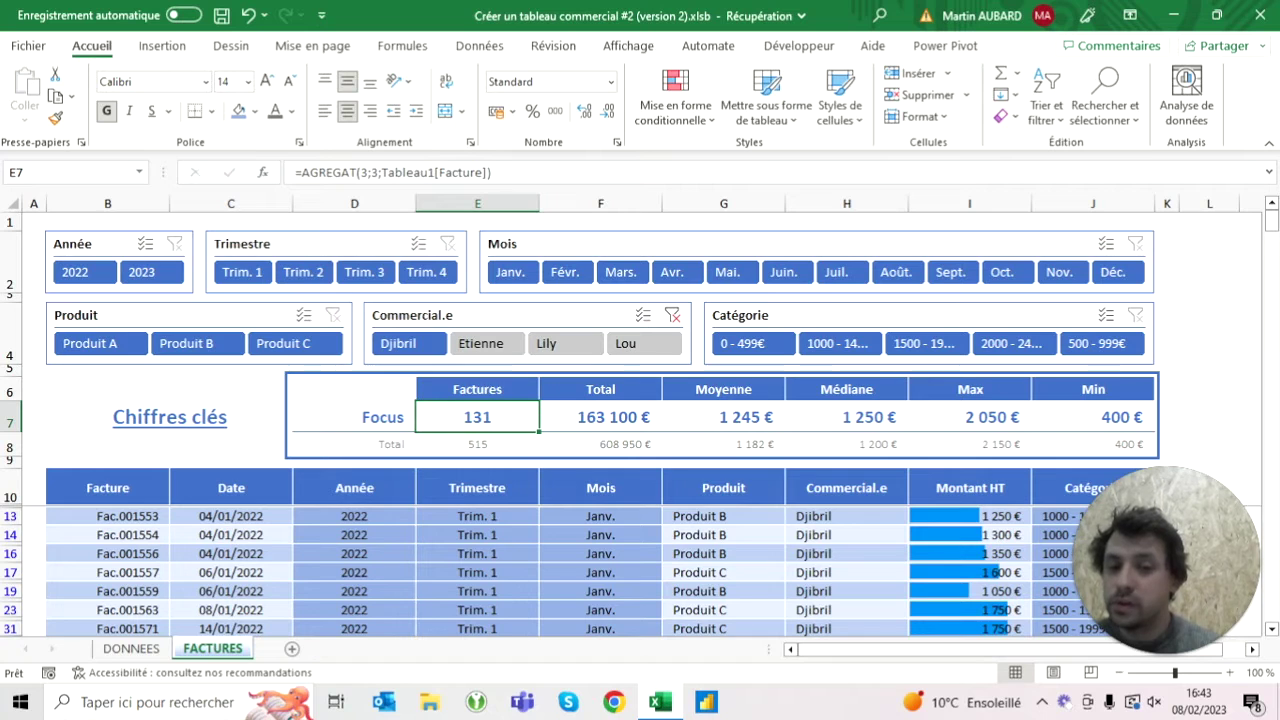
{"action": "left_click", "coordinate": [477, 373]}
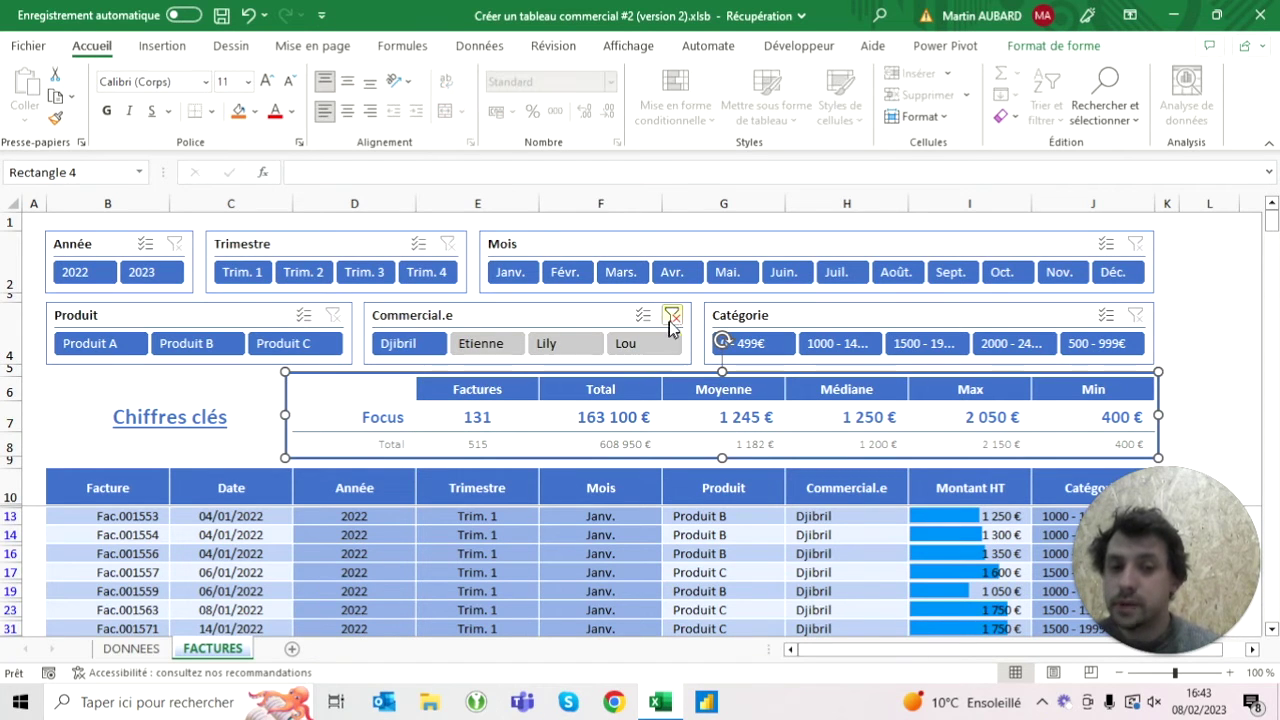
{"action": "left_click", "coordinate": [672, 315]}
{"action": "key", "text": "ctrl+Page_Up"}
{"action": "left_click", "coordinate": [490, 353]}
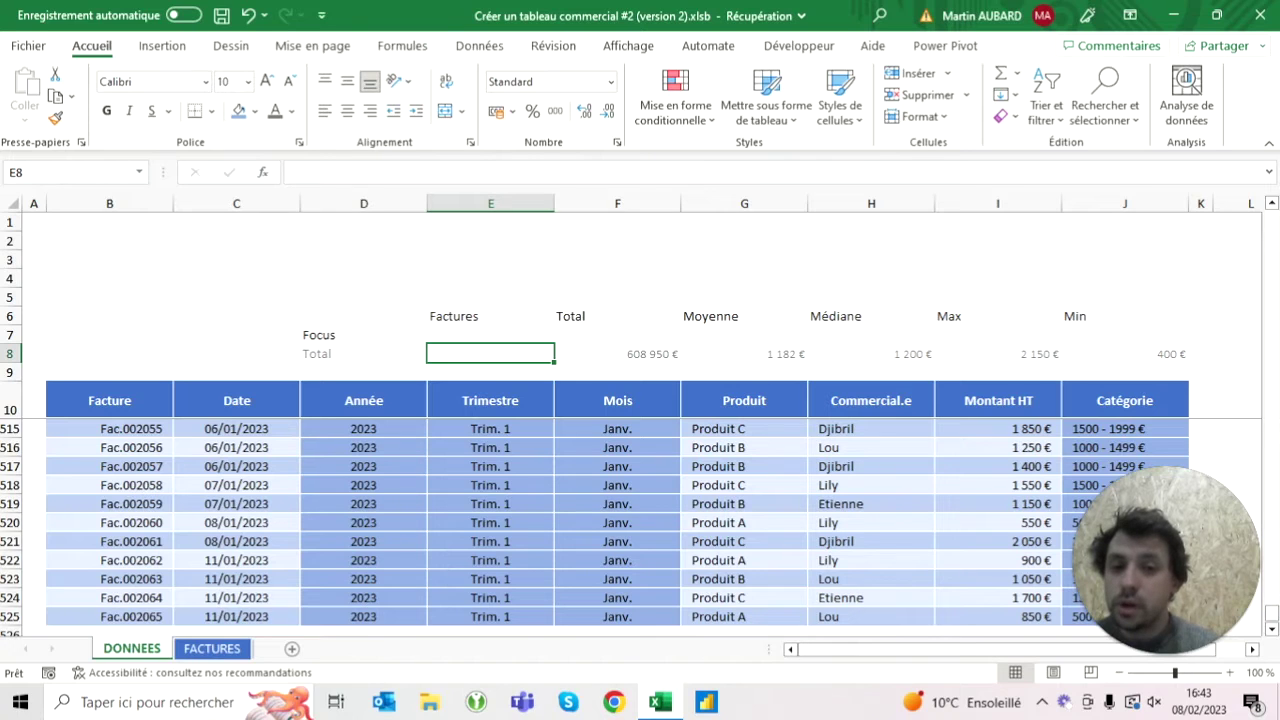
Step: Copy the F8 formula to E8 and change it to =NBVAL(Tableau2[Montant HT]), giving 515
{"action": "left_click", "coordinate": [617, 353]}
{"action": "key", "text": "ctrl+c"}
{"action": "left_click", "coordinate": [490, 353]}
{"action": "key", "text": "ctrl+v"}
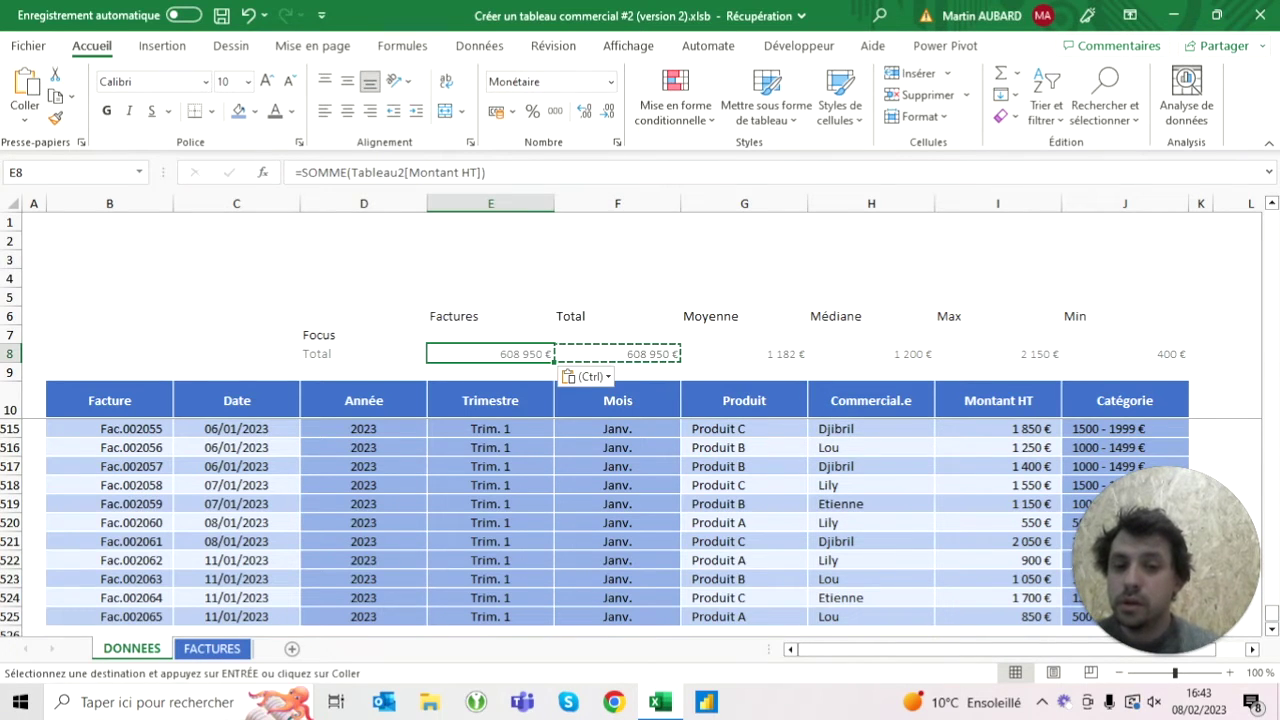
{"action": "key", "text": "Escape"}
{"action": "left_click", "coordinate": [347, 172]}
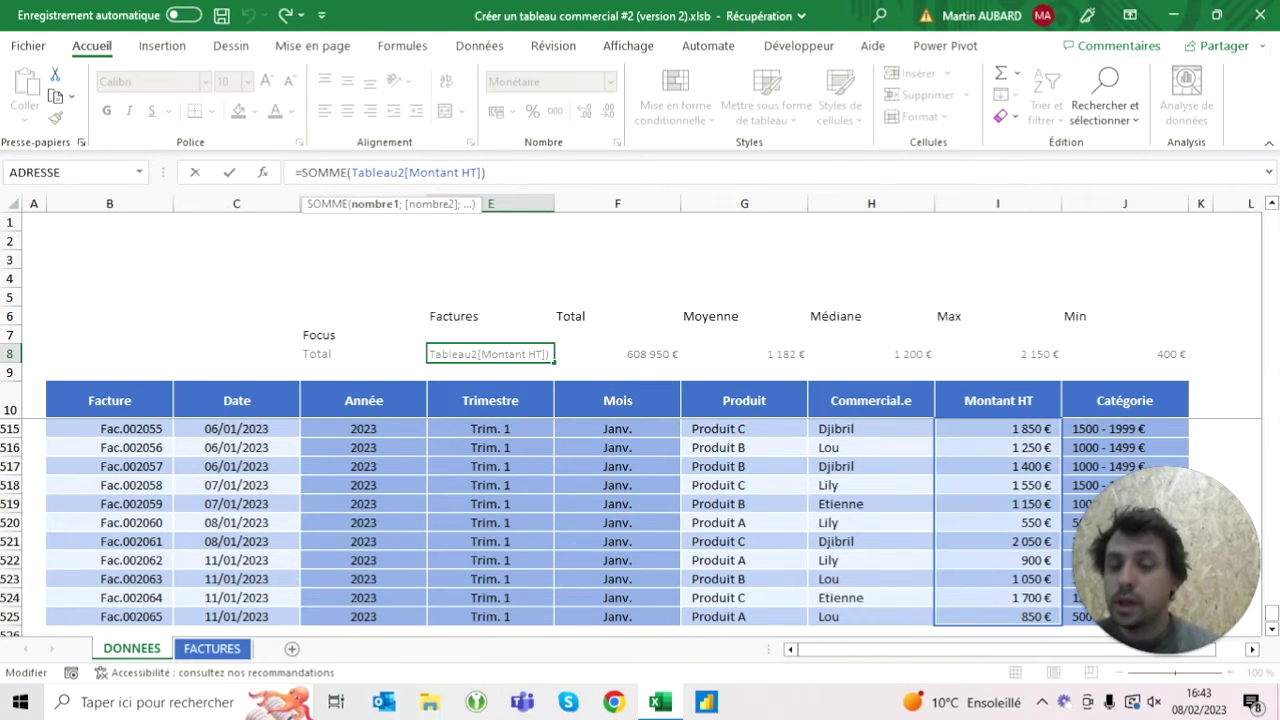
{"action": "key", "text": "BackSpace"}
{"action": "key", "text": "BackSpace"}
{"action": "key", "text": "BackSpace"}
{"action": "key", "text": "BackSpace"}
{"action": "type", "text": "nbval"}
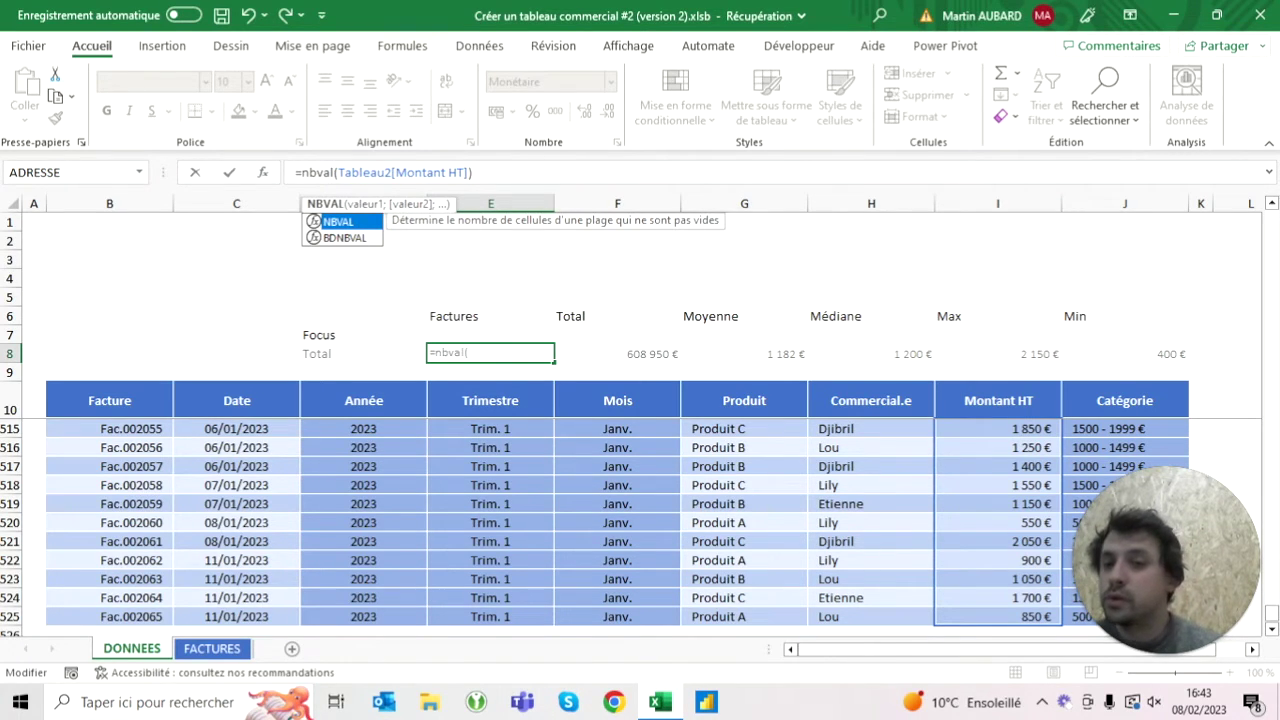
{"action": "key", "text": "ctrl+Return"}
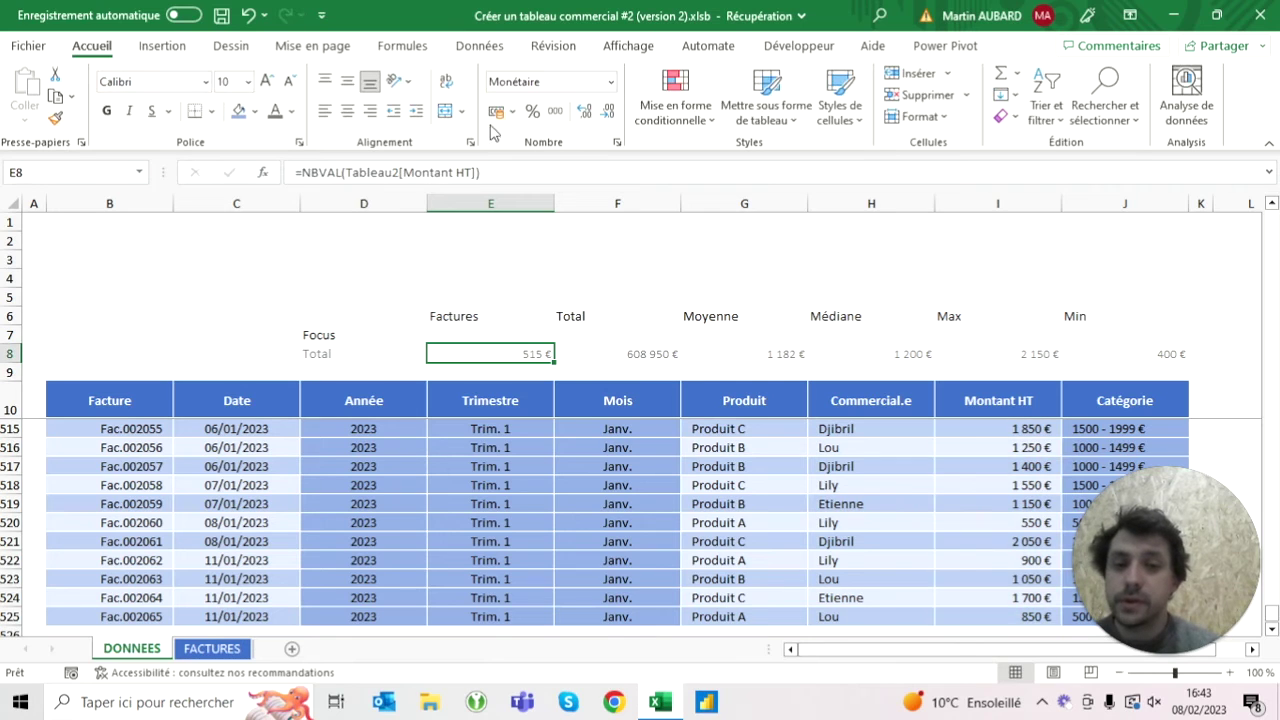
Step: Format the E8 invoice count as Standard and centre it
{"action": "left_click", "coordinate": [600, 81]}
{"action": "left_click", "coordinate": [572, 118]}
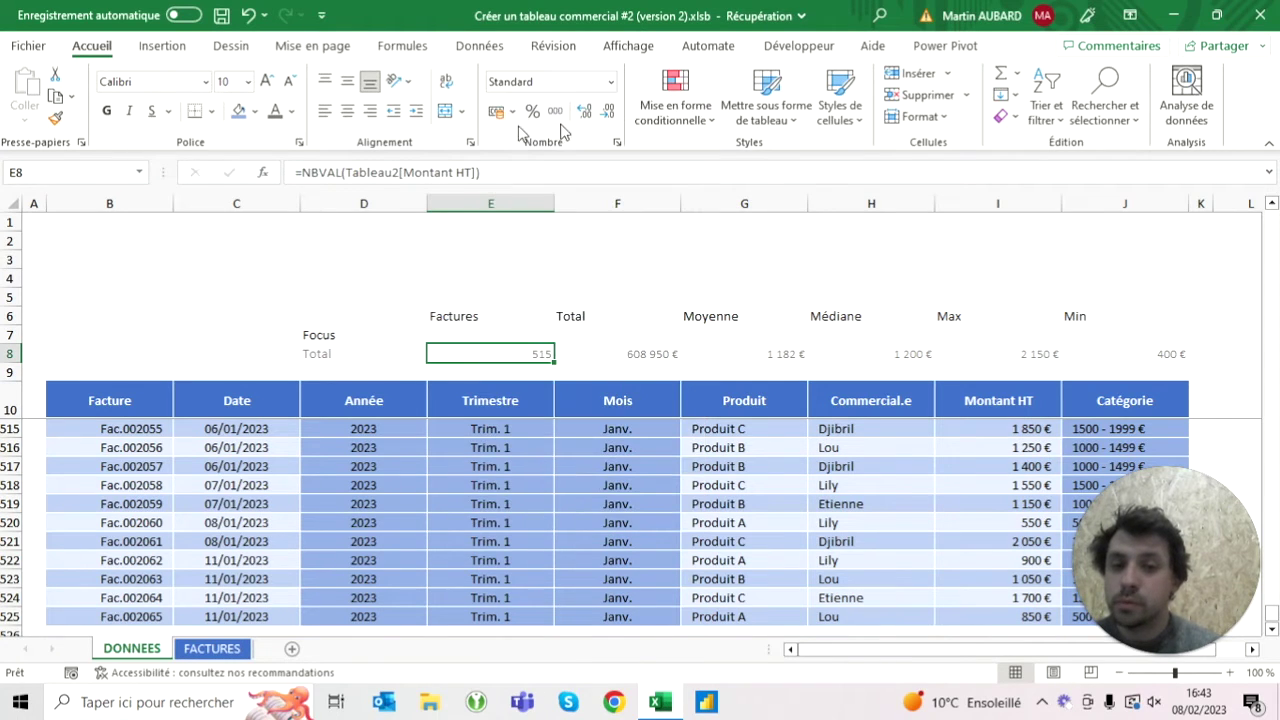
{"action": "left_click", "coordinate": [347, 112]}
{"action": "key", "text": "Up"}
{"action": "key", "text": "Up"}
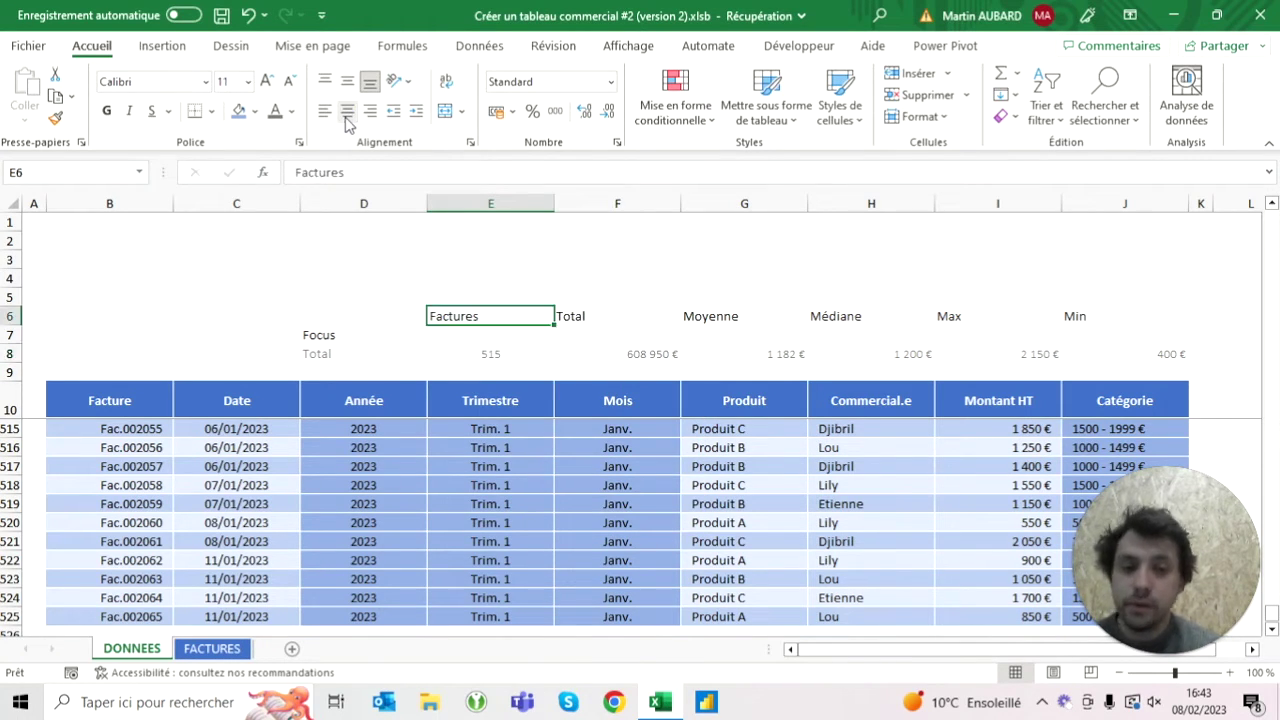
Step: Centre the E6:J6 headers and give them a blue fill with white text
{"action": "key", "text": "shift+Right"}
{"action": "key", "text": "shift+Right"}
{"action": "key", "text": "shift+Right"}
{"action": "key", "text": "shift+Right"}
{"action": "key", "text": "shift+Right"}
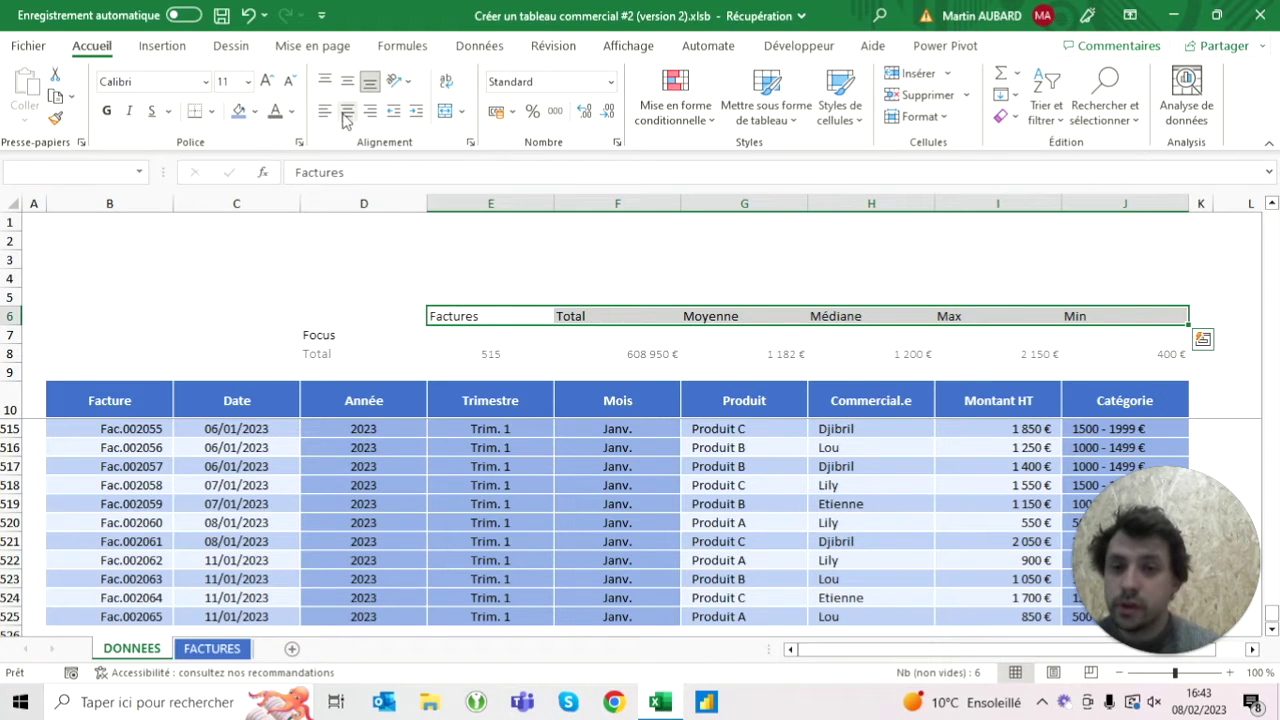
{"action": "left_click", "coordinate": [347, 112]}
{"action": "left_click", "coordinate": [347, 81]}
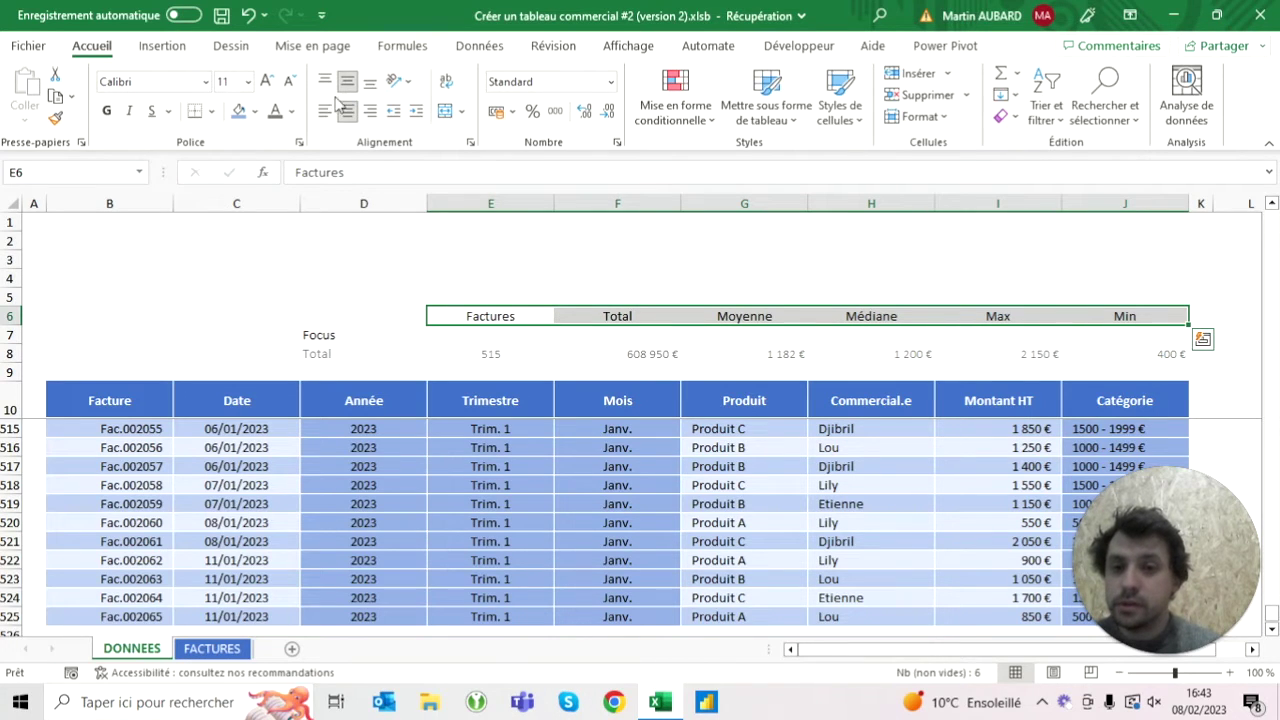
{"action": "left_click", "coordinate": [238, 111]}
{"action": "left_click", "coordinate": [255, 111]}
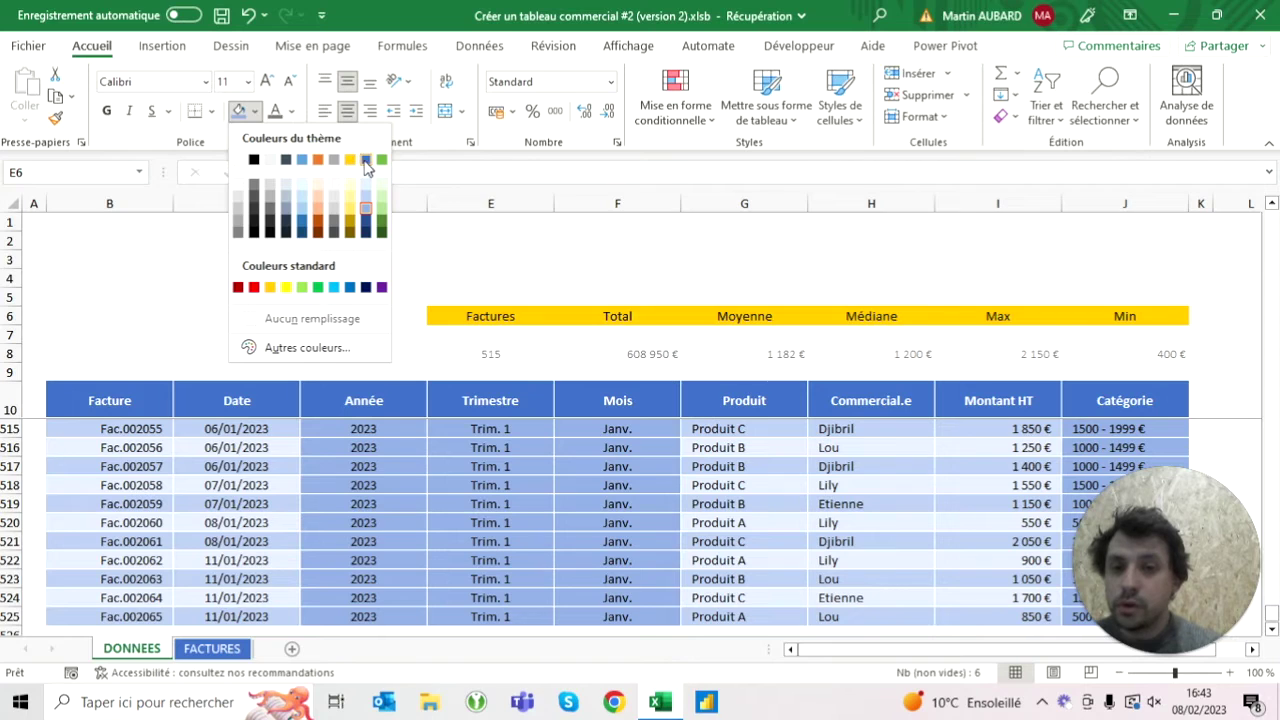
{"action": "left_click", "coordinate": [366, 162]}
{"action": "left_click", "coordinate": [291, 111]}
{"action": "left_click", "coordinate": [278, 189]}
Step: Adjust the heights of rows 7–8 and vertically centre the D7:J8 key-figures block
{"action": "left_click", "coordinate": [490, 354]}
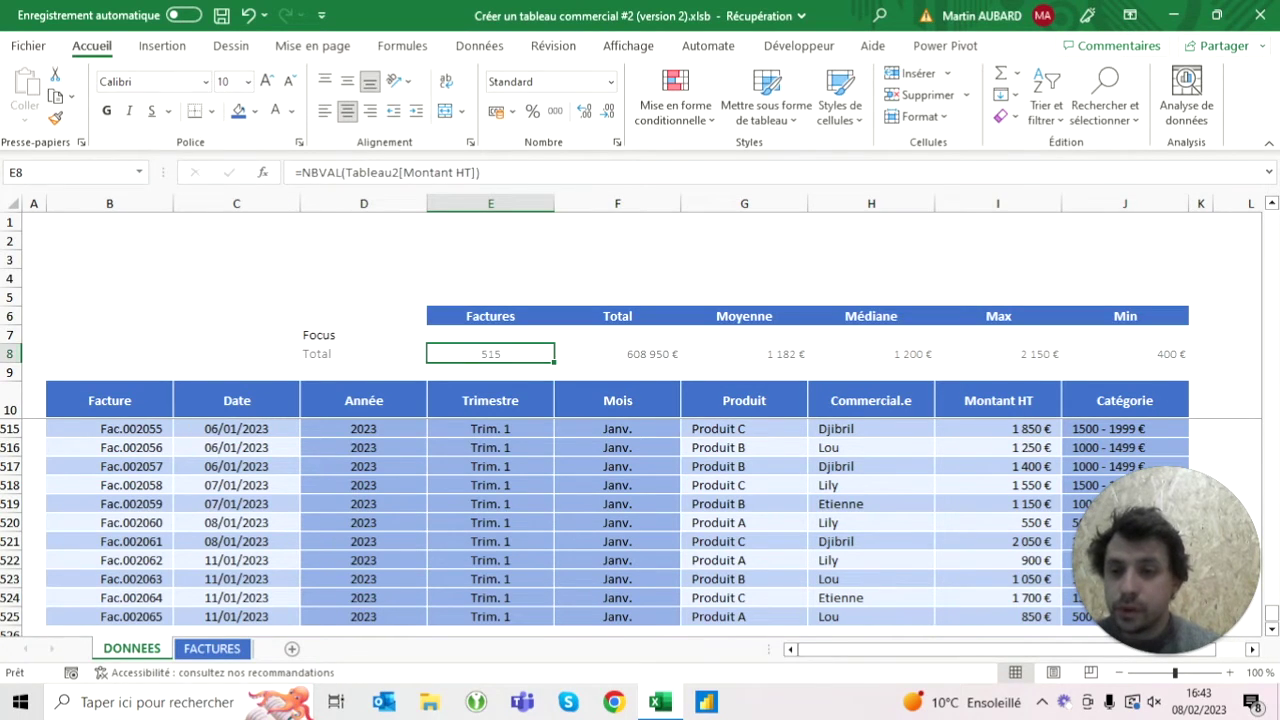
{"action": "left_click_drag", "start_coordinate": [10, 335], "coordinate": [10, 354]}
{"action": "right_click", "coordinate": [10, 354]}
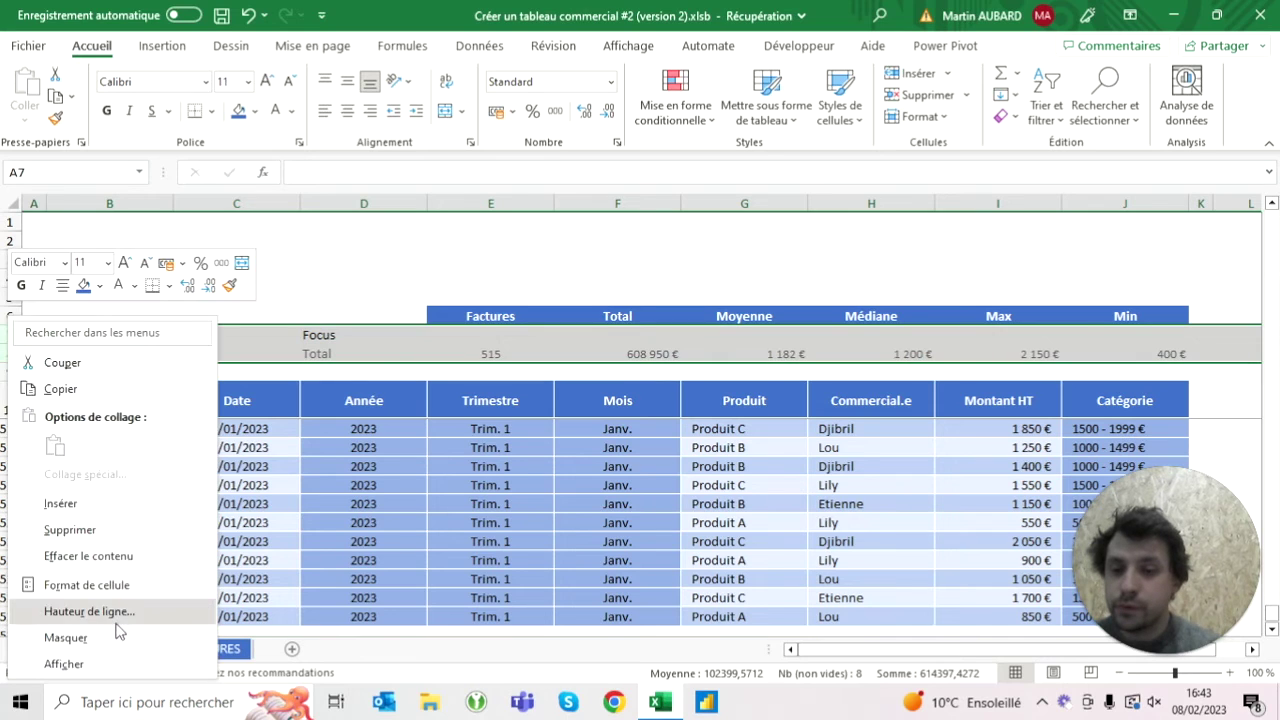
{"action": "left_click", "coordinate": [116, 621]}
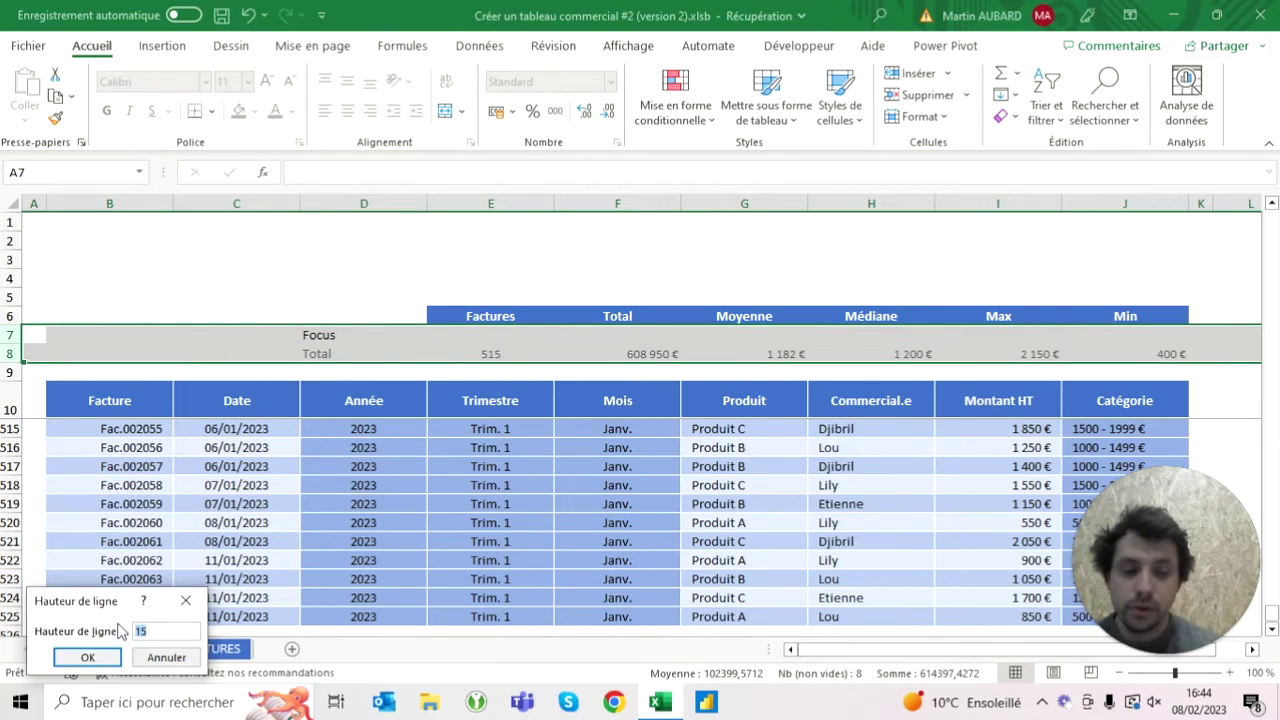
{"action": "left_click", "coordinate": [166, 657]}
{"action": "left_click_drag", "start_coordinate": [10, 344], "coordinate": [10, 360]}
{"action": "left_click", "coordinate": [363, 343]}
{"action": "left_click_drag", "start_coordinate": [363, 343], "coordinate": [1170, 370]}
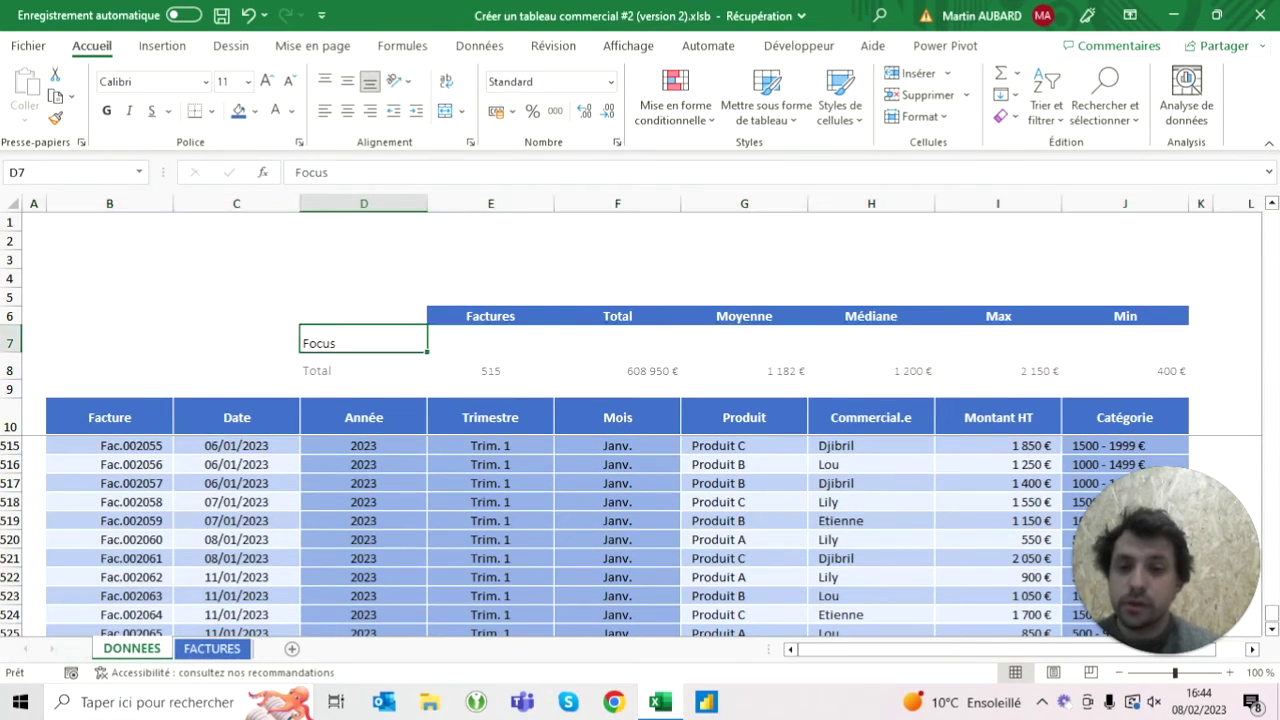
{"action": "left_click", "coordinate": [347, 84]}
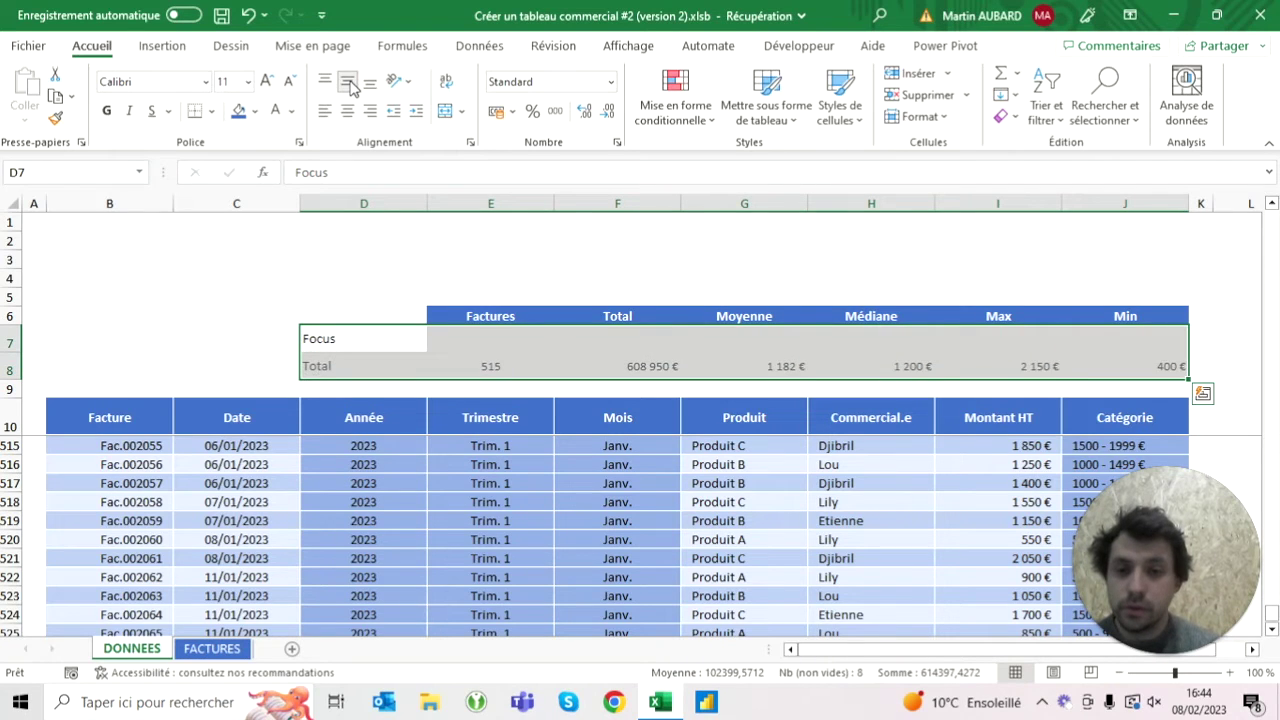
Step: Right-align and indent the Focus and Total labels in D7:D8
{"action": "key", "text": "Down"}
{"action": "key", "text": "Up"}
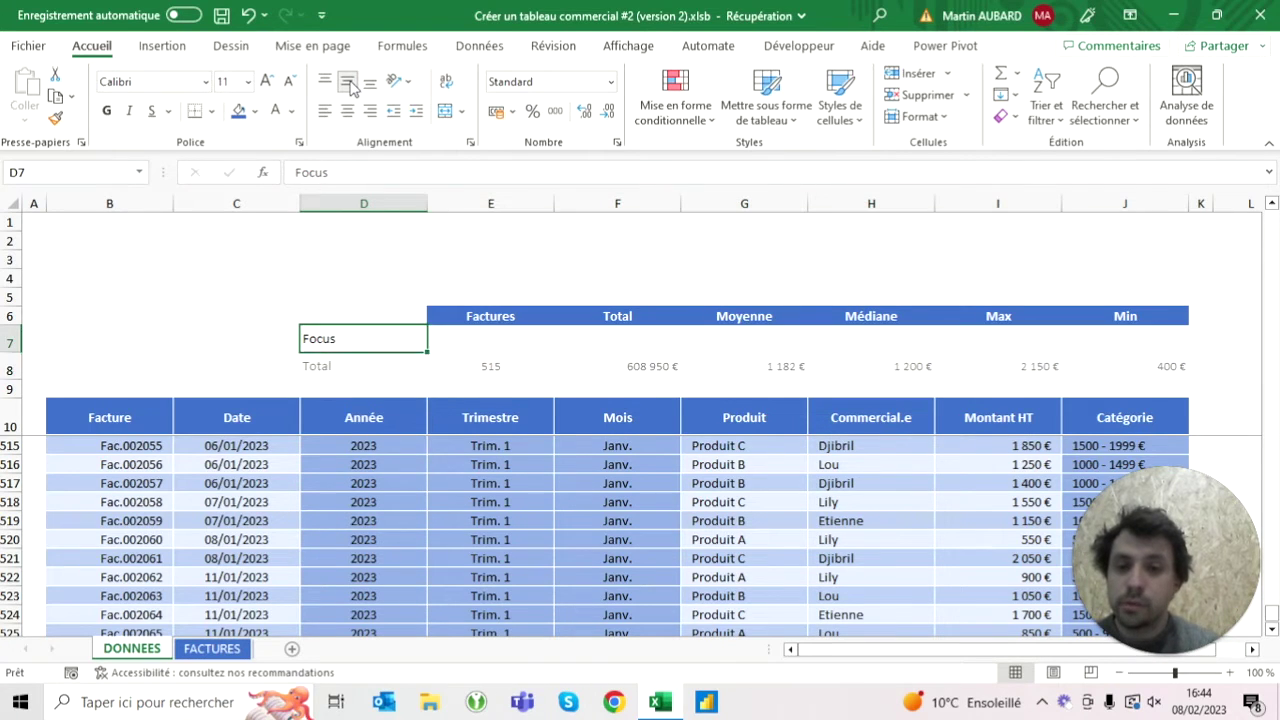
{"action": "key", "text": "shift+Down"}
{"action": "left_click", "coordinate": [370, 111]}
{"action": "left_click", "coordinate": [416, 111]}
Step: Try indent and right alignment on the F8:J8 amounts, then compare with FACTURES
{"action": "key", "text": "Right"}
{"action": "key", "text": "Down"}
{"action": "key", "text": "Right"}
{"action": "key", "text": "shift+Right"}
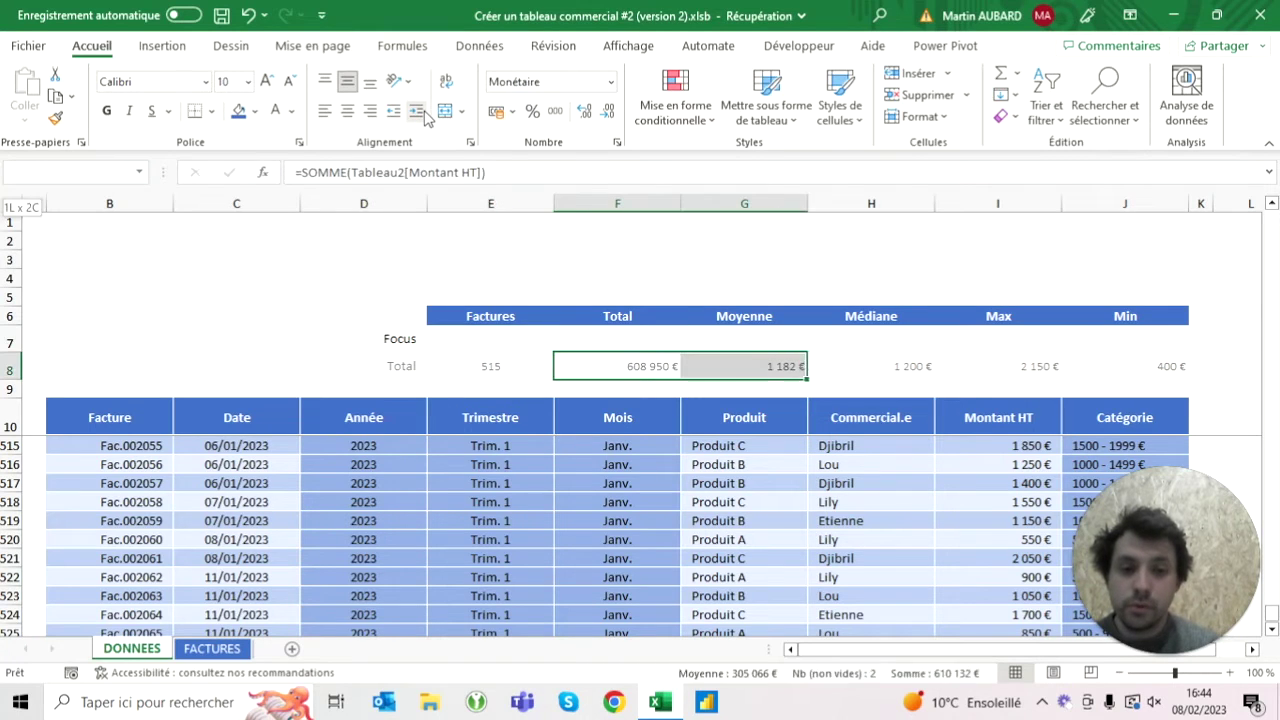
{"action": "key", "text": "shift+Right"}
{"action": "key", "text": "shift+Right"}
{"action": "key", "text": "shift+Right"}
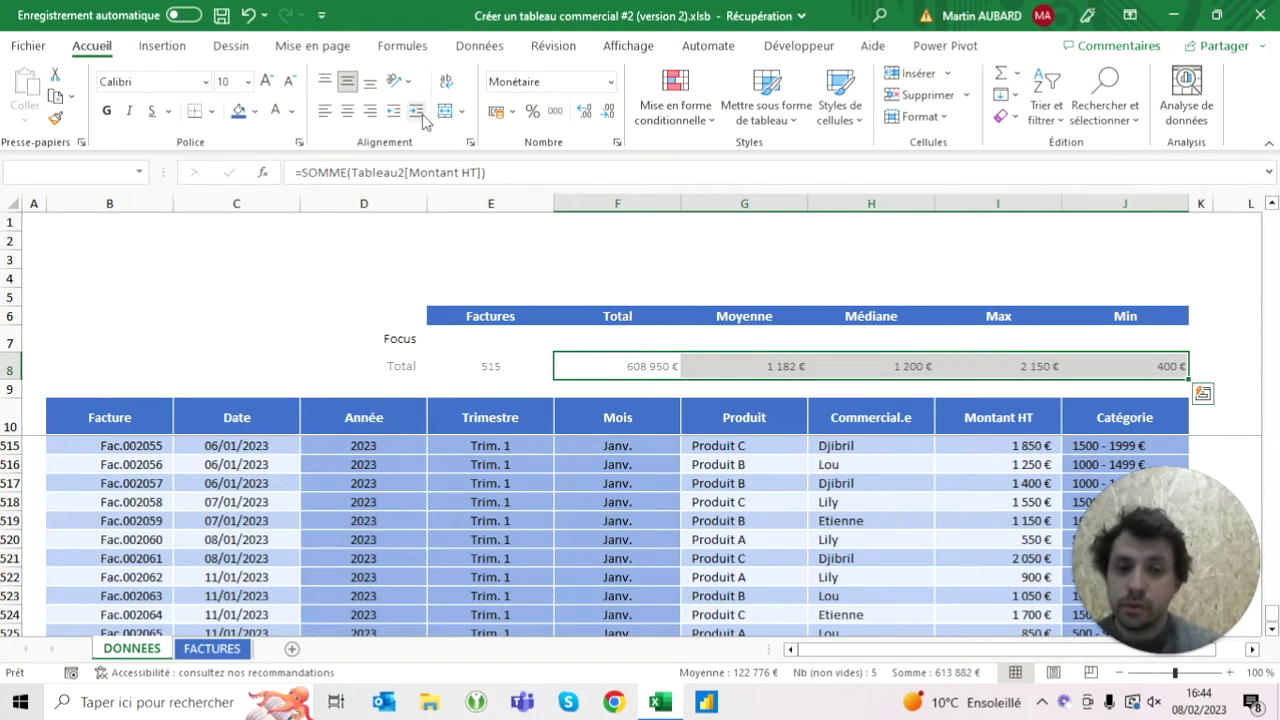
{"action": "left_click", "coordinate": [416, 111]}
{"action": "left_click", "coordinate": [370, 111]}
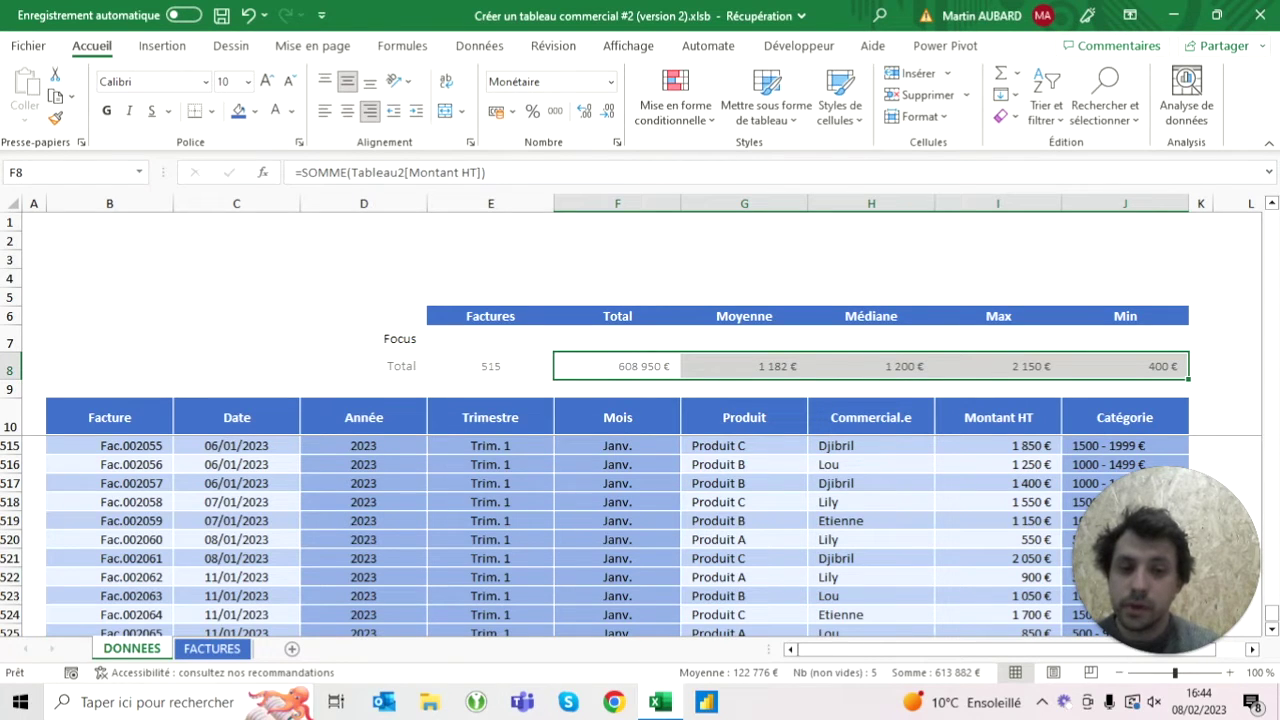
{"action": "left_click", "coordinate": [212, 649]}
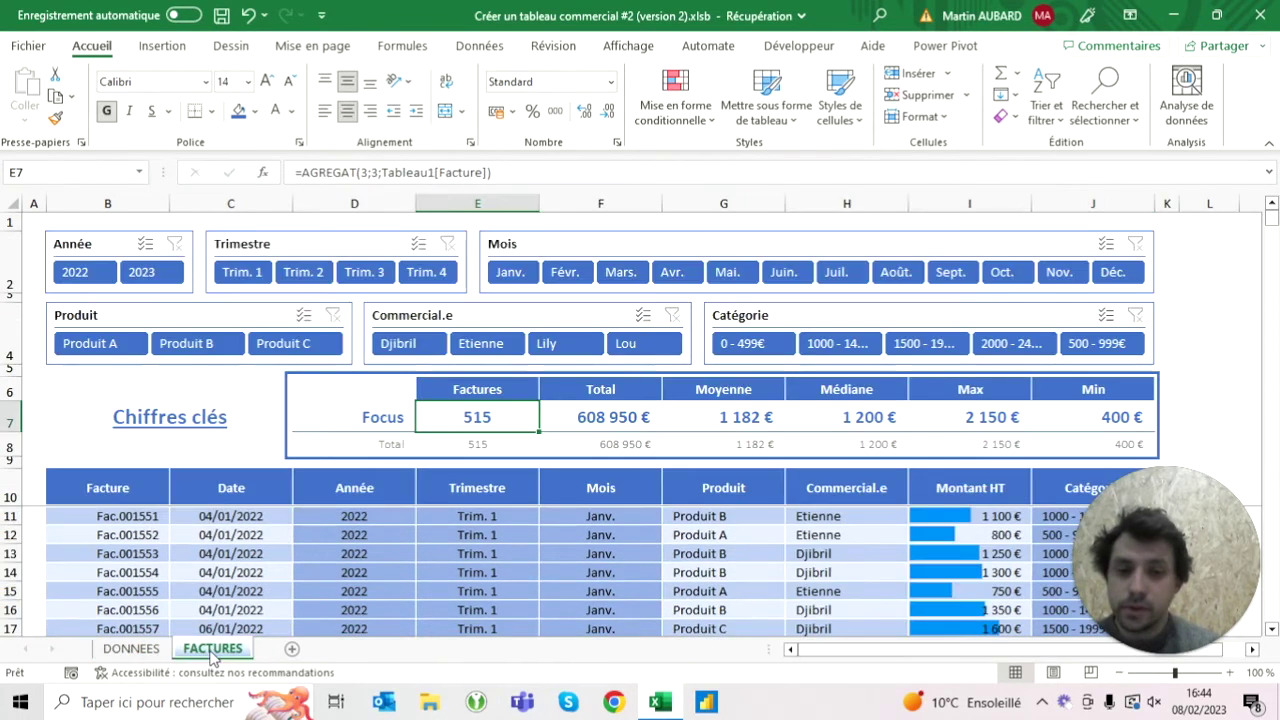
Step: Apply All Borders in a chosen line colour to the header row E6:J6
{"action": "left_click", "coordinate": [155, 650]}
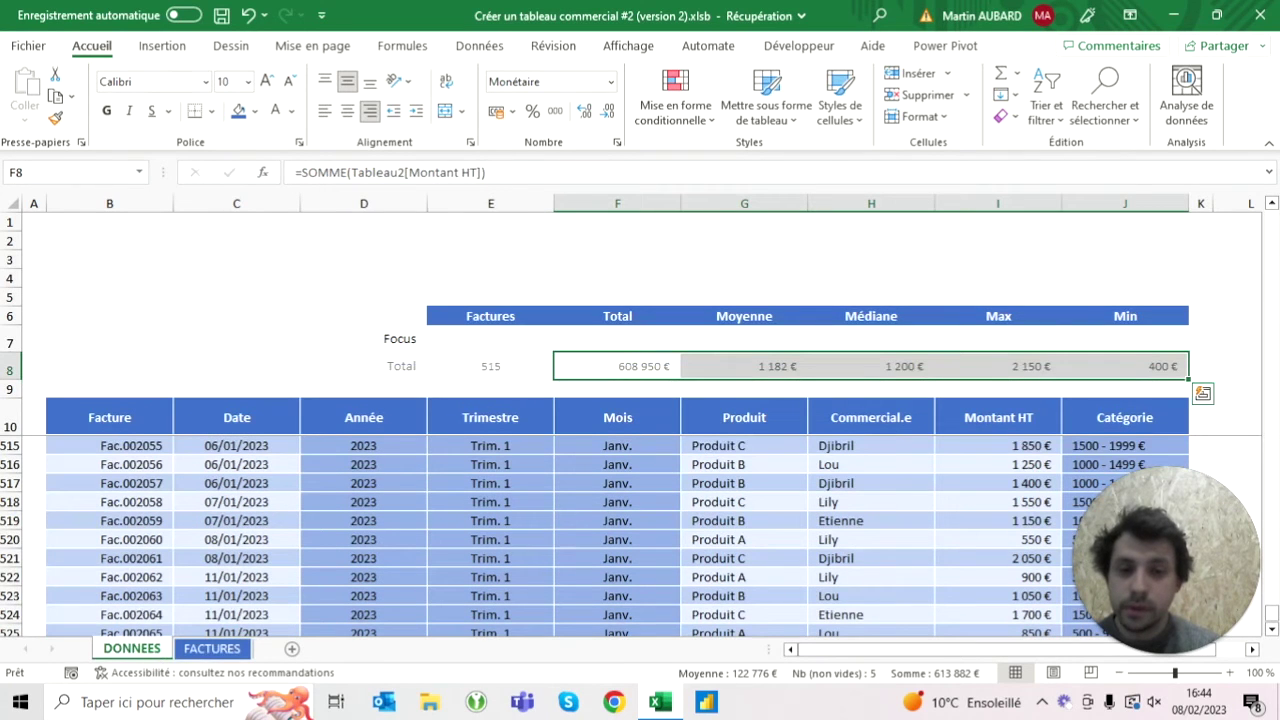
{"action": "left_click_drag", "start_coordinate": [490, 316], "coordinate": [1125, 316]}
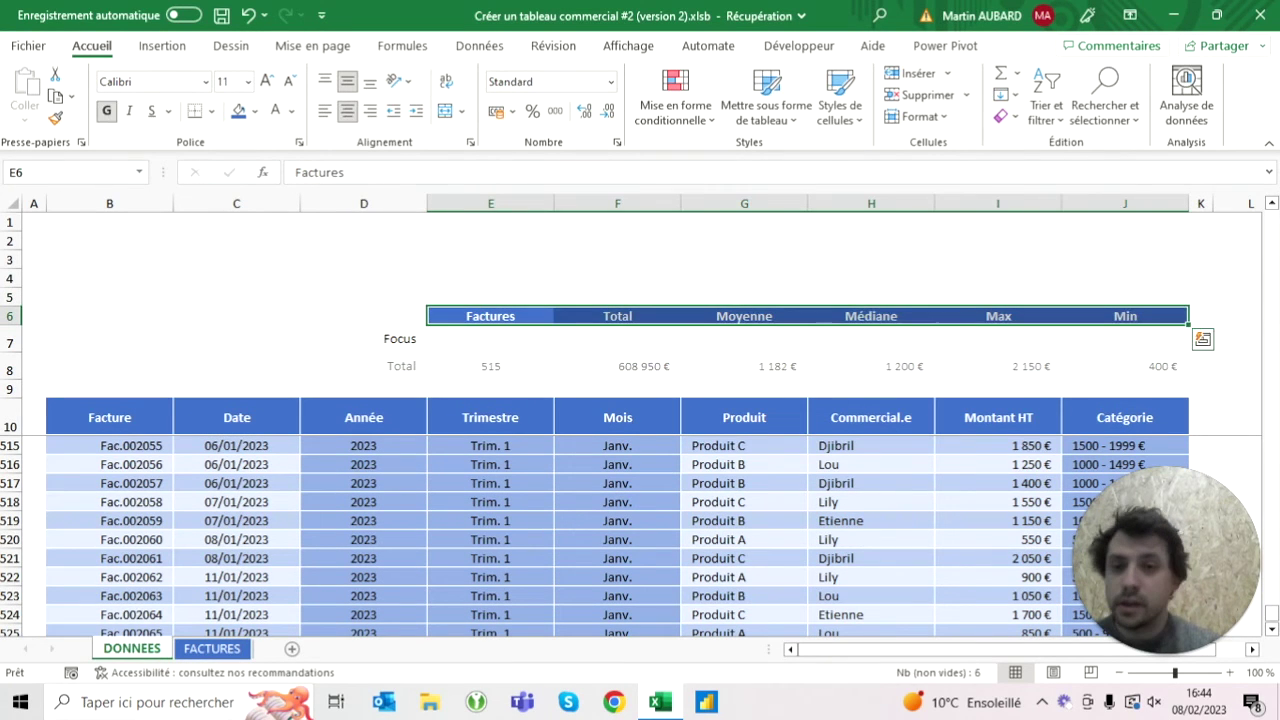
{"action": "left_click", "coordinate": [211, 111]}
{"action": "left_click", "coordinate": [260, 620]}
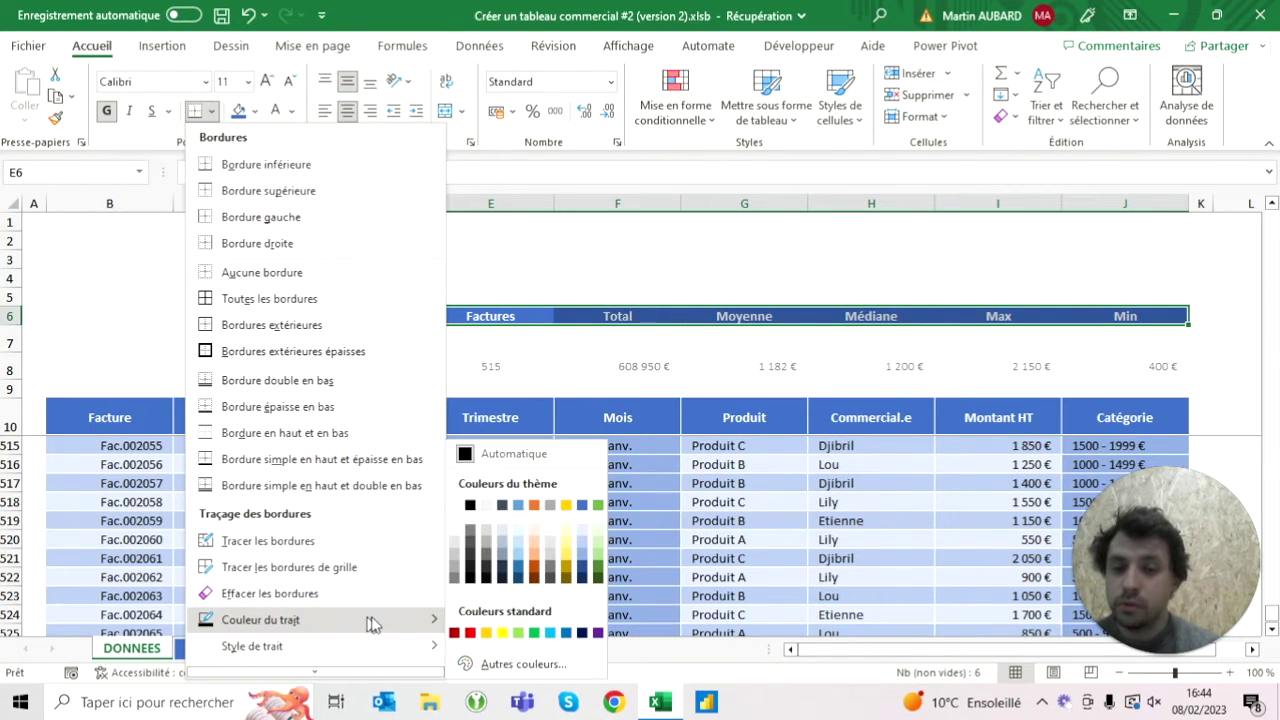
{"action": "left_click", "coordinate": [470, 505]}
{"action": "left_click", "coordinate": [211, 111]}
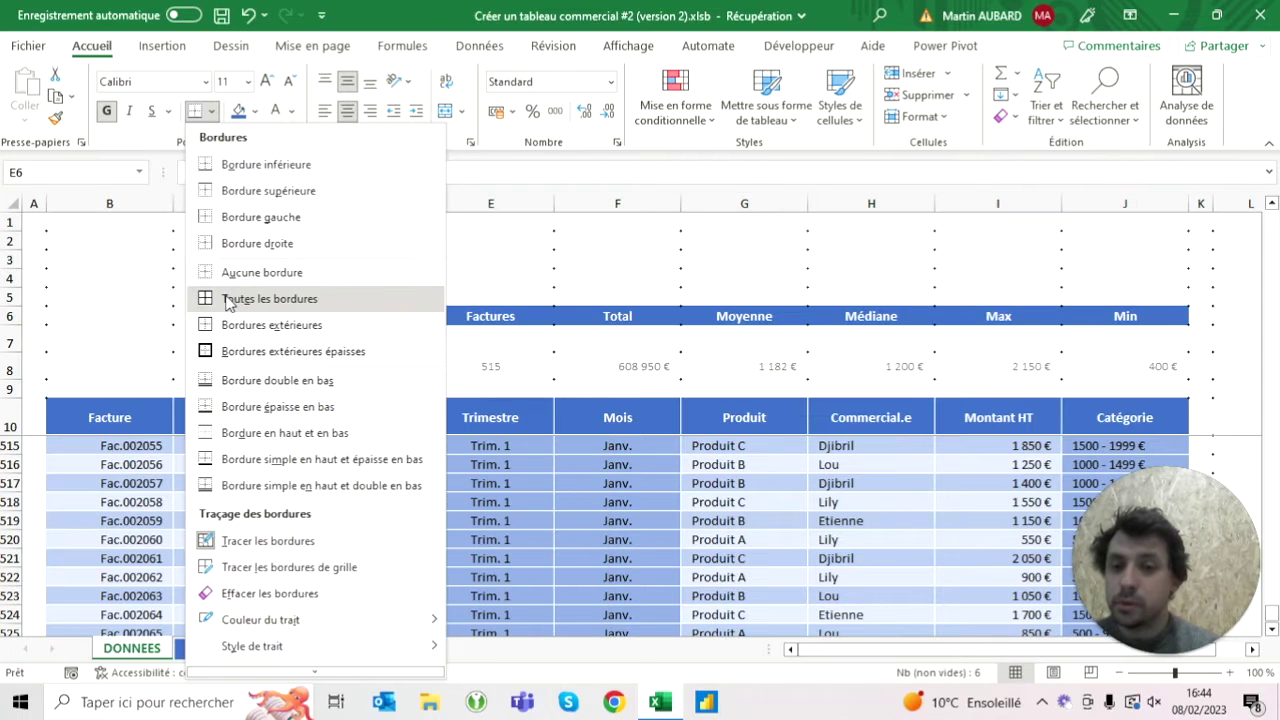
{"action": "left_click", "coordinate": [269, 298]}
Step: Add a blue bottom border under the Focus row E7:J7
{"action": "left_click_drag", "start_coordinate": [490, 339], "coordinate": [1125, 339]}
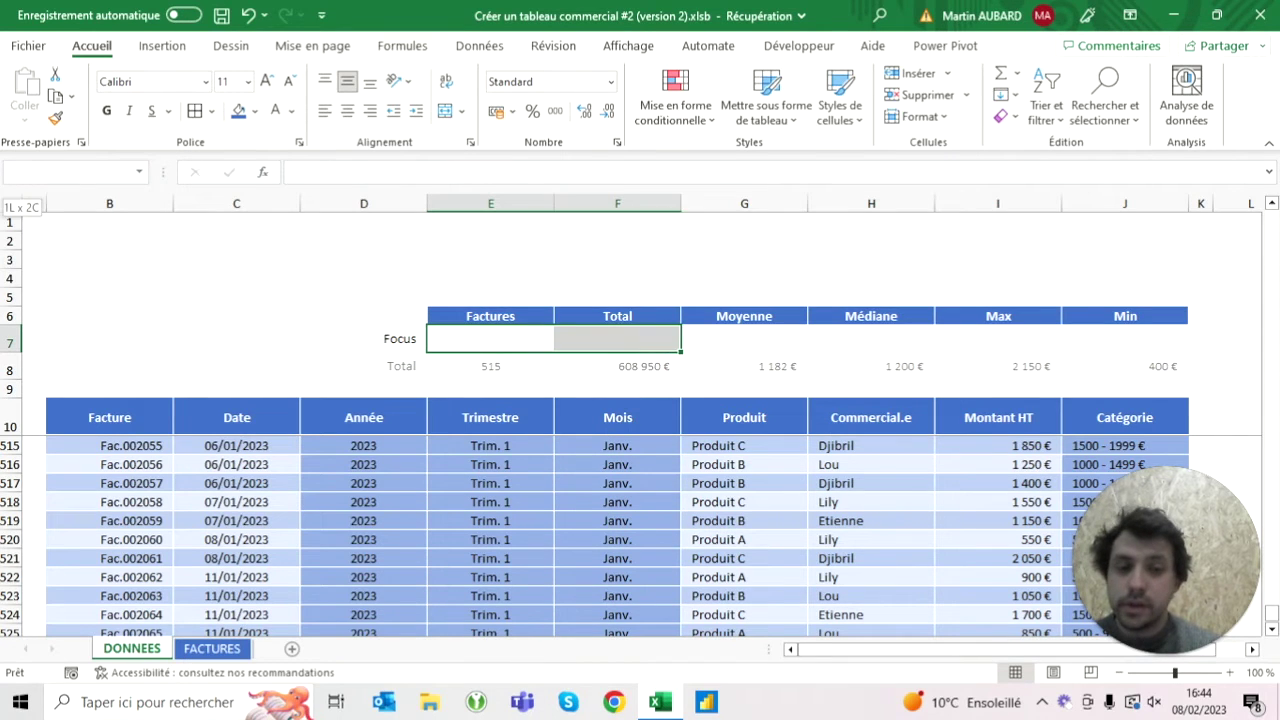
{"action": "left_click", "coordinate": [211, 111]}
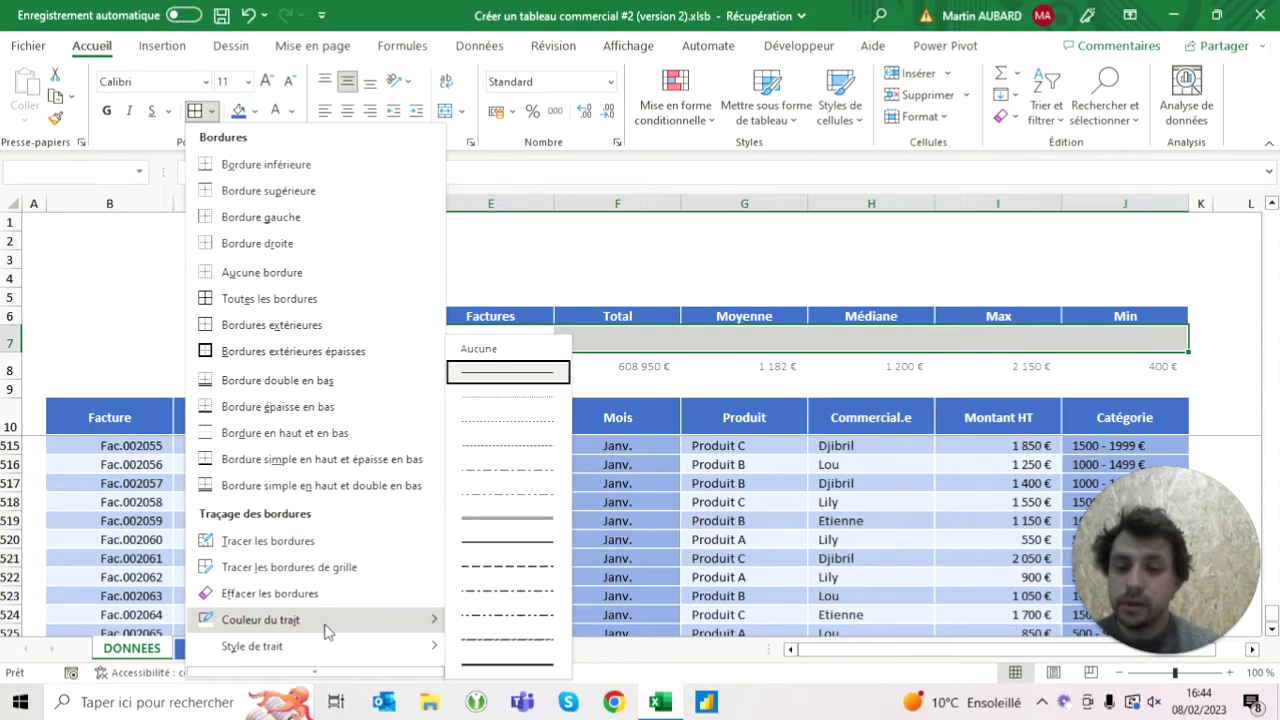
{"action": "mouse_move", "coordinate": [405, 619]}
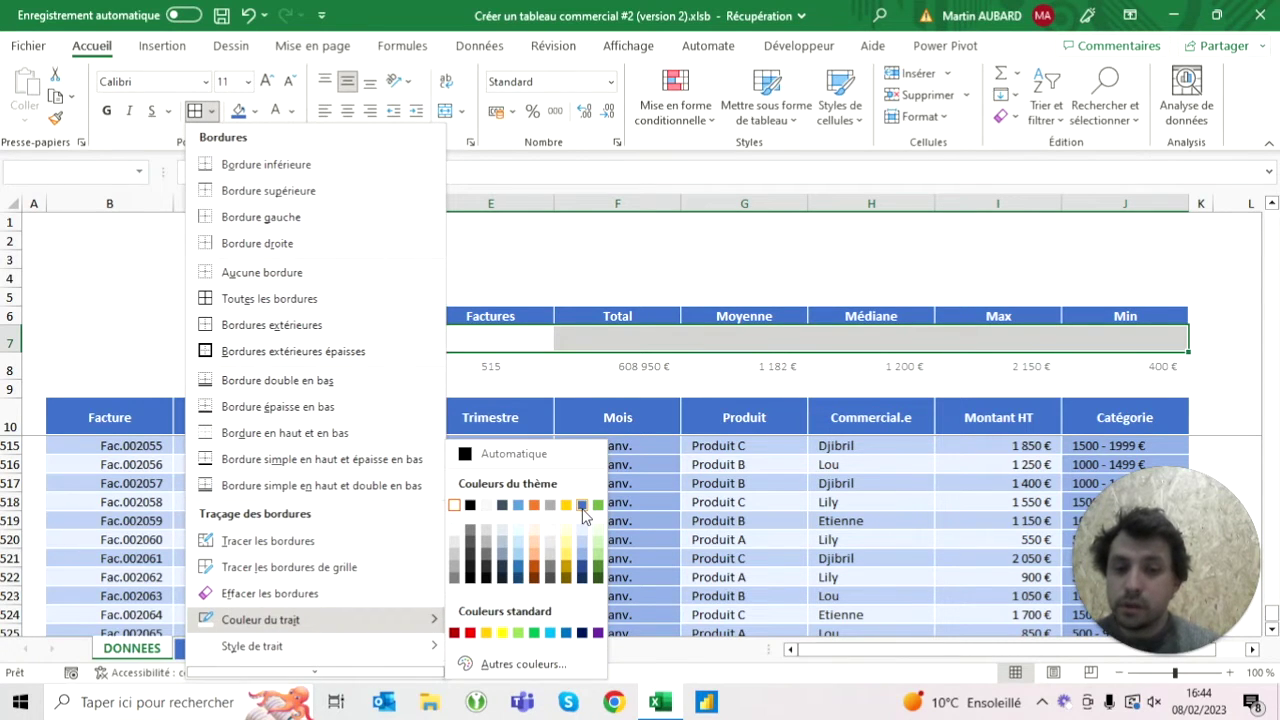
{"action": "left_click", "coordinate": [582, 506]}
{"action": "left_click", "coordinate": [211, 111]}
{"action": "left_click", "coordinate": [215, 168]}
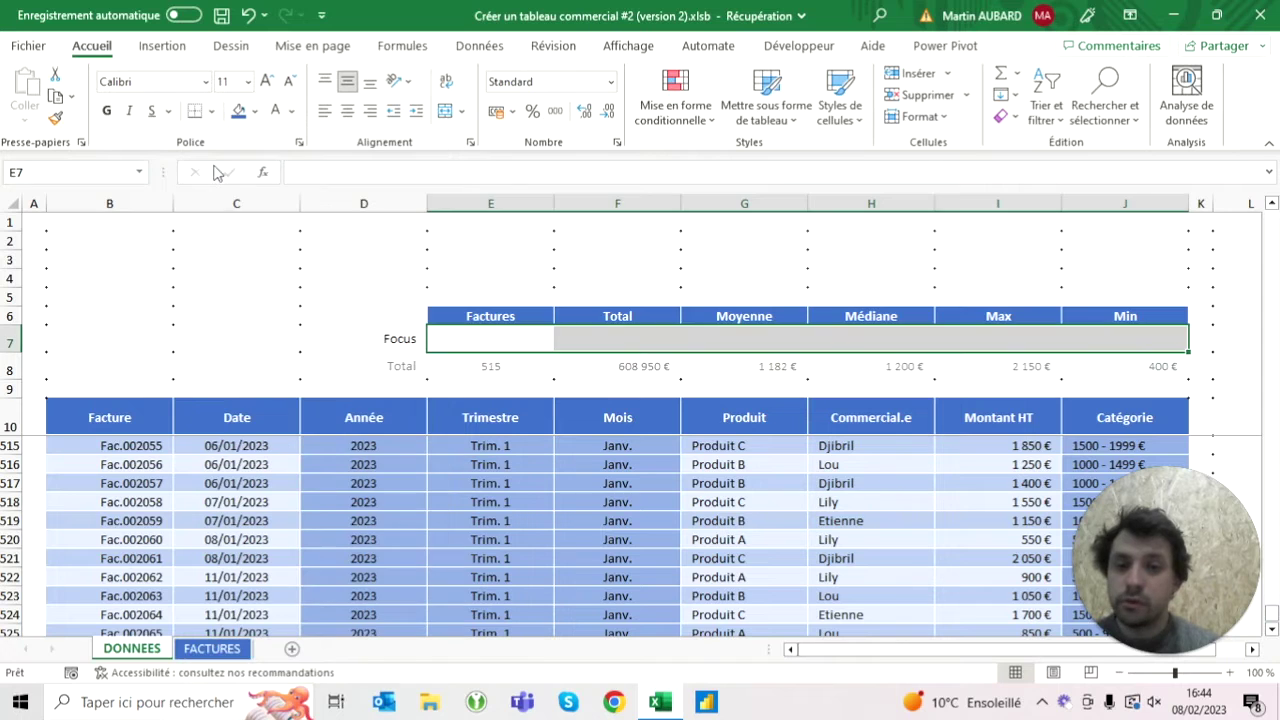
{"action": "left_click", "coordinate": [236, 366]}
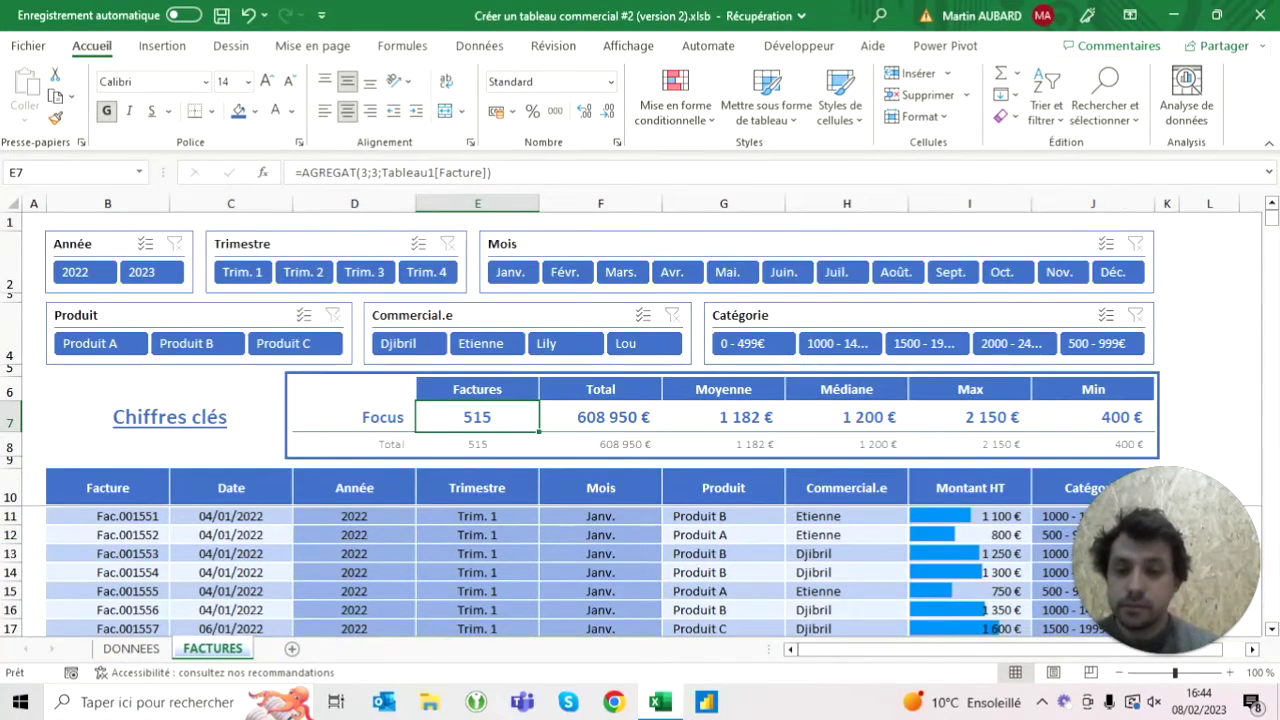
Step: Colour the Focus label in D7 blue on the DONNEES sheet
{"action": "left_click", "coordinate": [131, 648]}
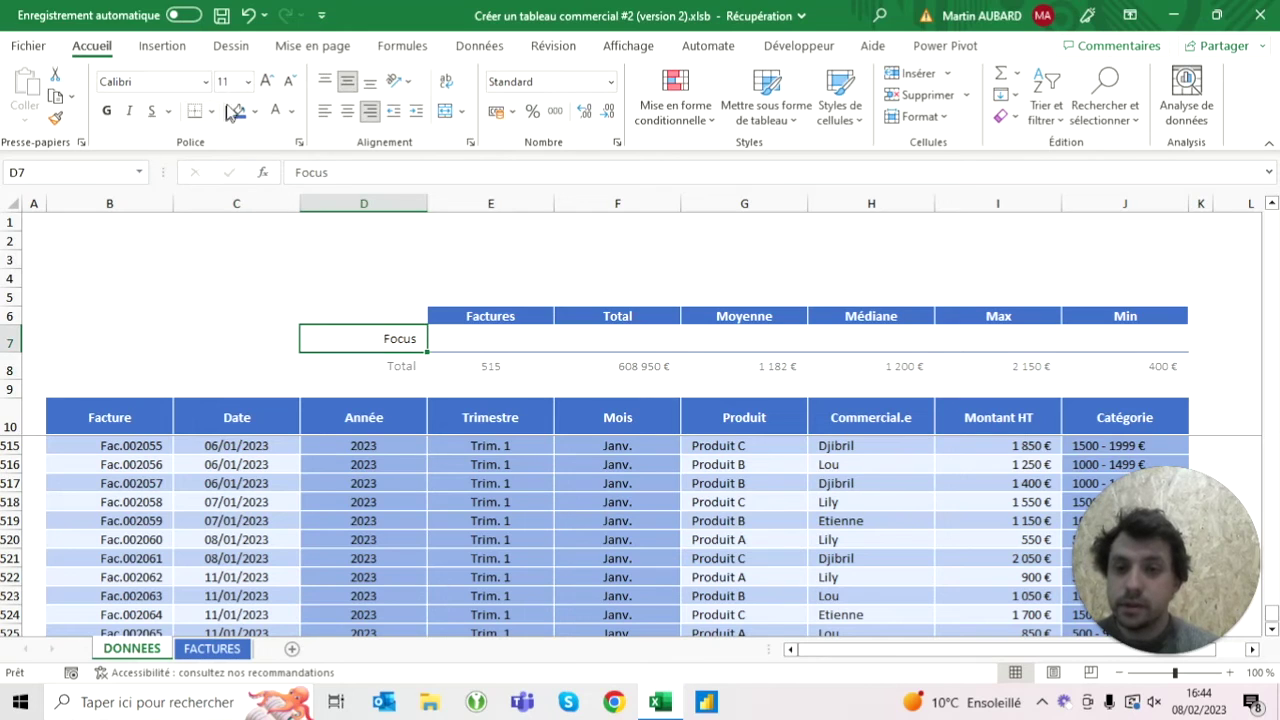
{"action": "left_click", "coordinate": [291, 111]}
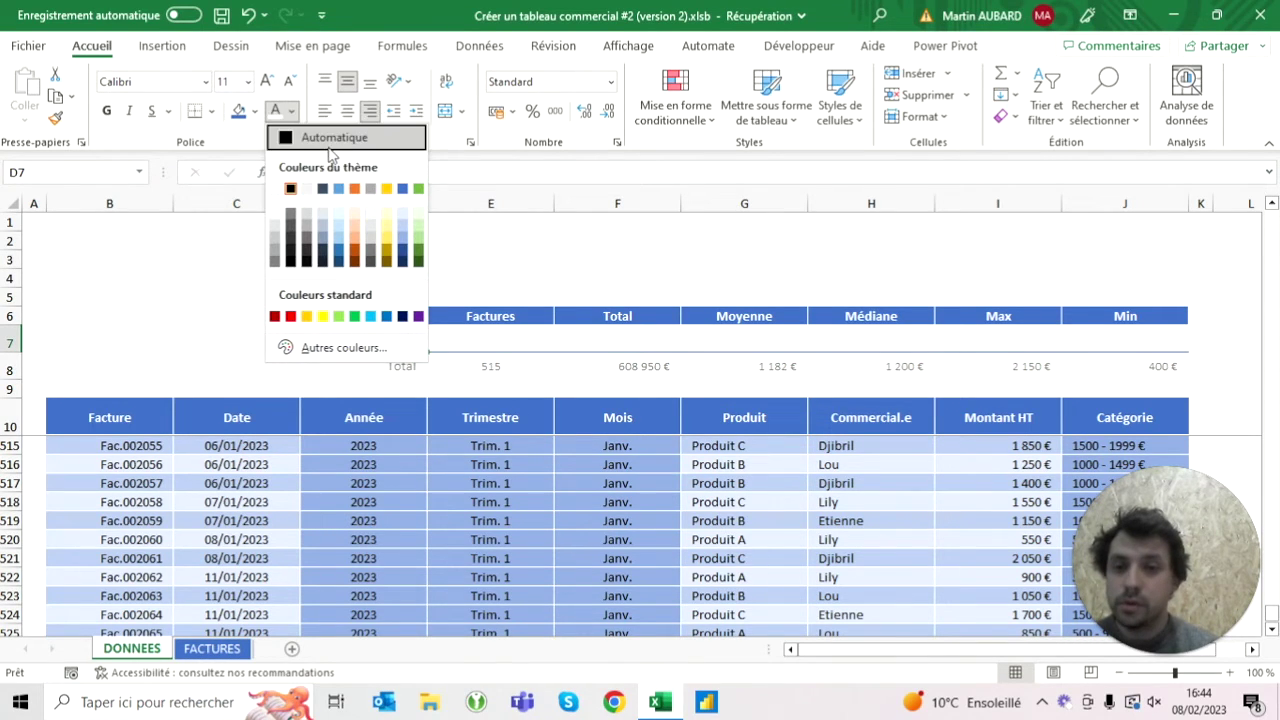
{"action": "left_click", "coordinate": [402, 189]}
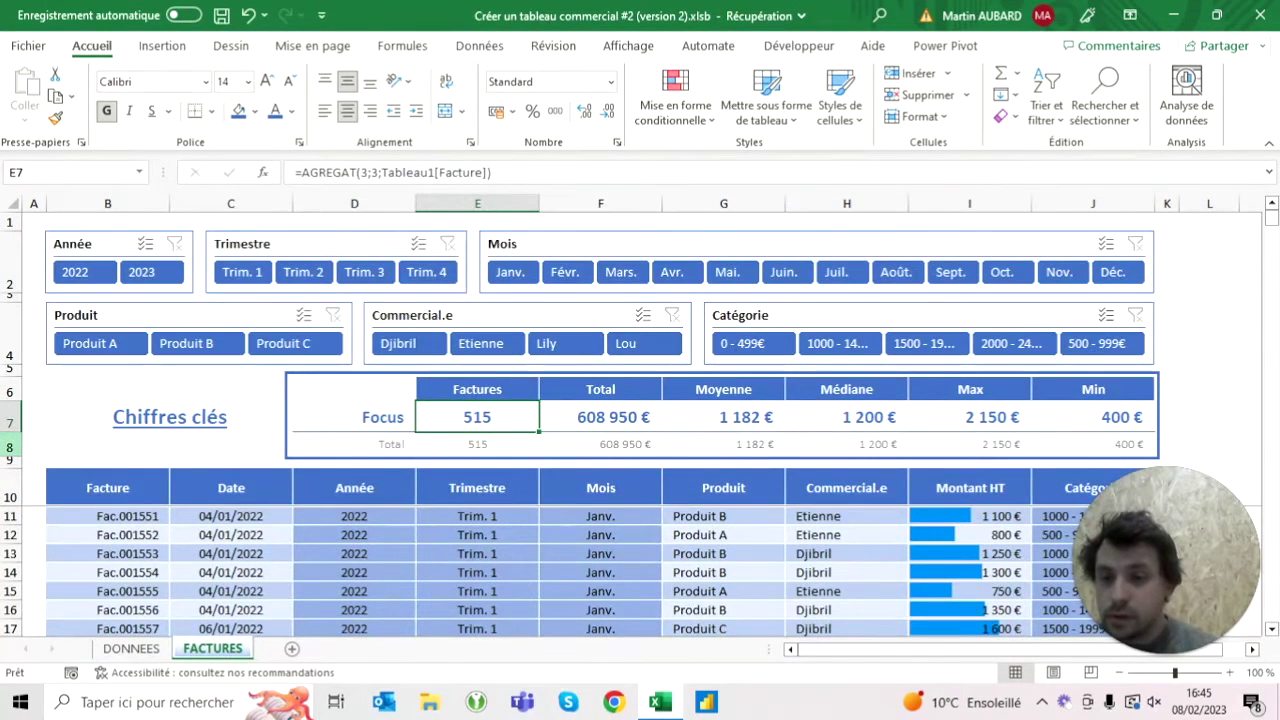
Step: Set the height of row 7 to 28
{"action": "left_click", "coordinate": [10, 417]}
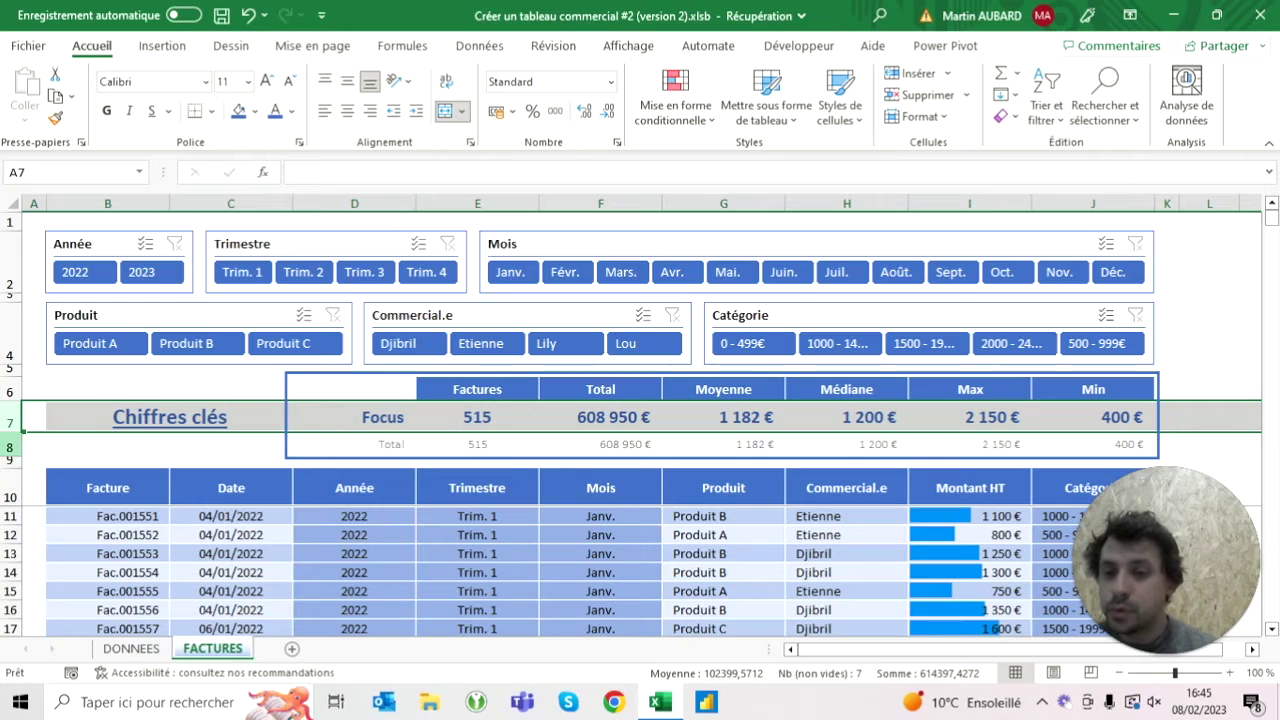
{"action": "left_click", "coordinate": [131, 648]}
{"action": "left_click", "coordinate": [212, 648]}
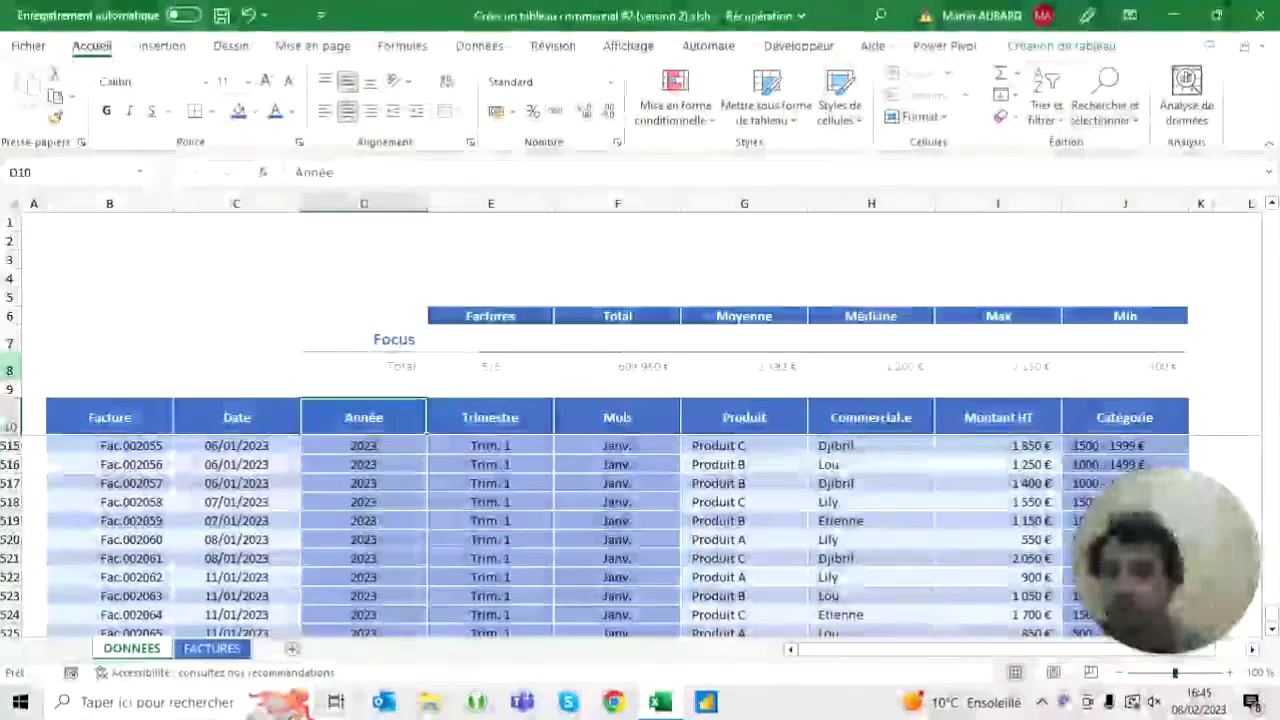
{"action": "right_click", "coordinate": [10, 339]}
{"action": "left_click", "coordinate": [97, 613]}
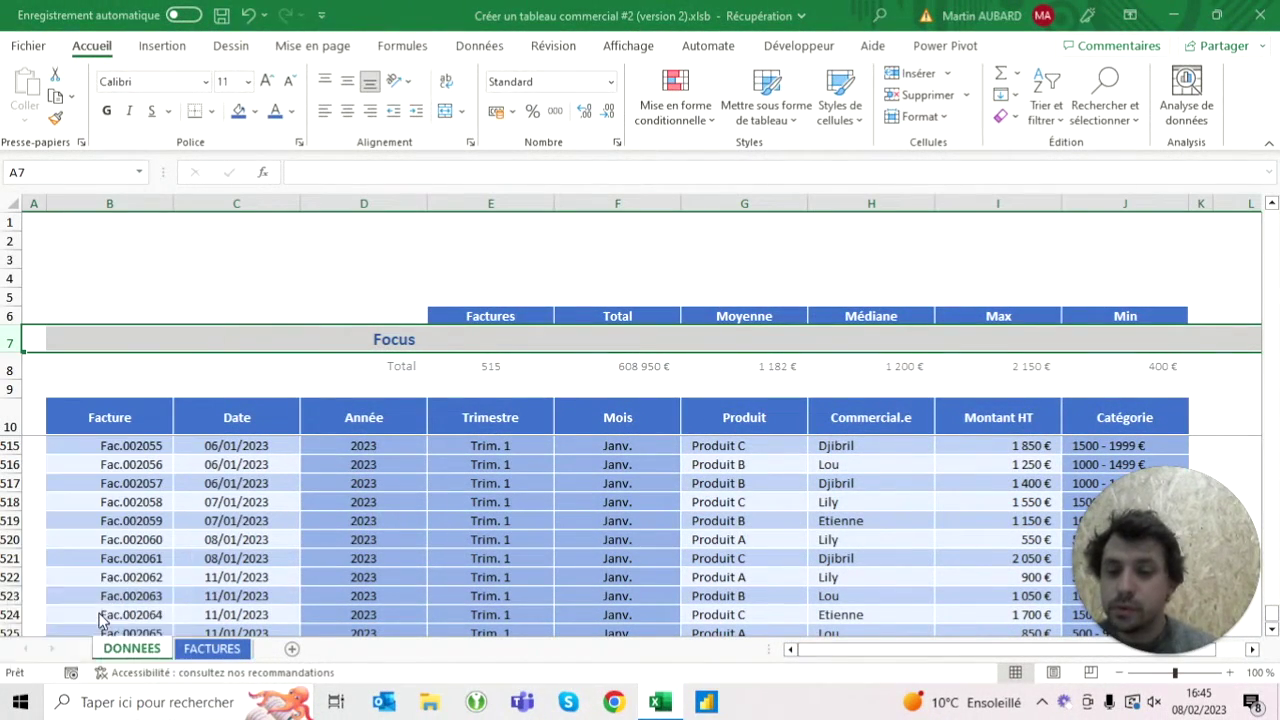
{"action": "type", "text": "28"}
{"action": "key", "text": "Return"}
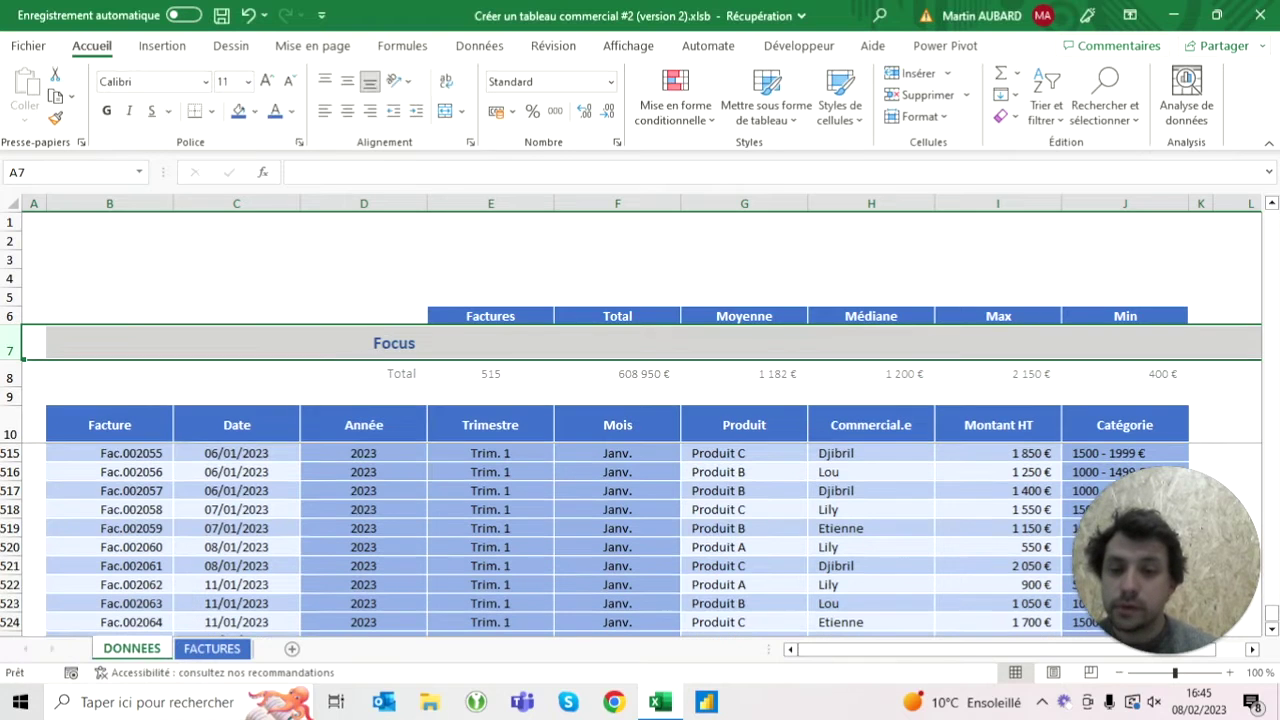
Step: Set the height of row 8 to 18
{"action": "right_click", "coordinate": [10, 377]}
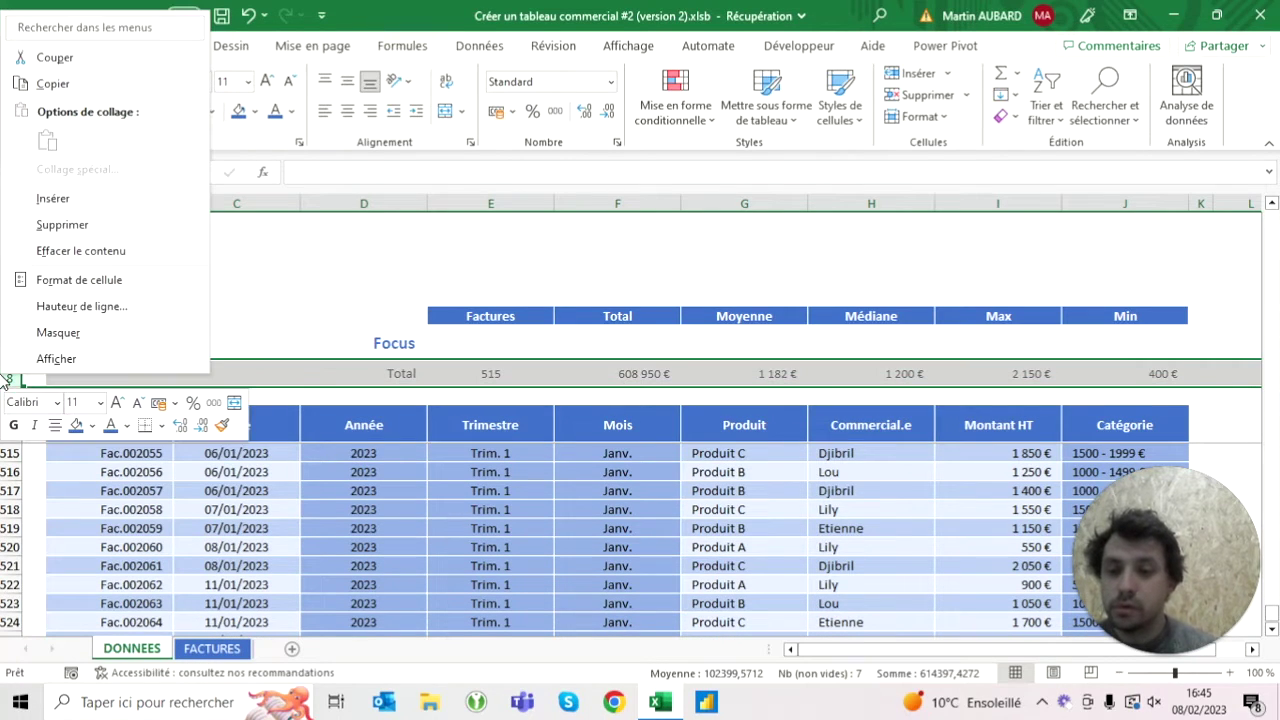
{"action": "left_click", "coordinate": [103, 303]}
{"action": "type", "text": "18"}
{"action": "left_click", "coordinate": [73, 344]}
{"action": "left_click", "coordinate": [490, 343]}
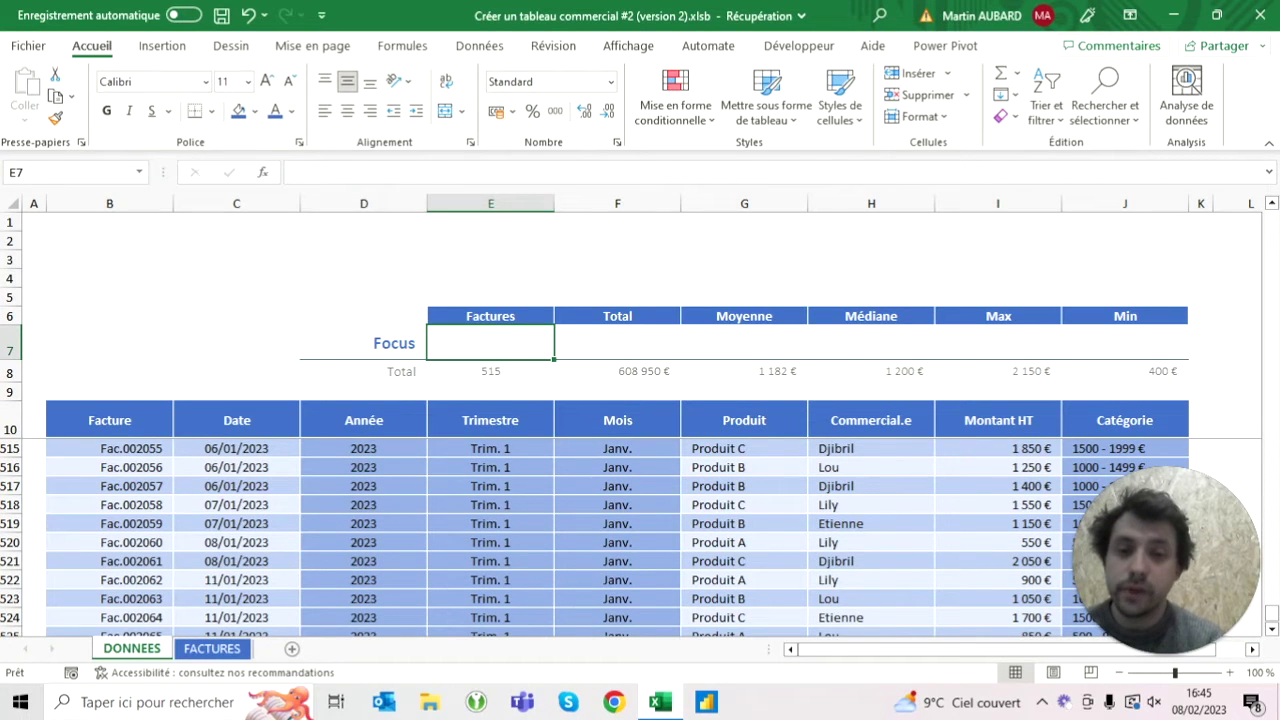
{"action": "left_click", "coordinate": [490, 371]}
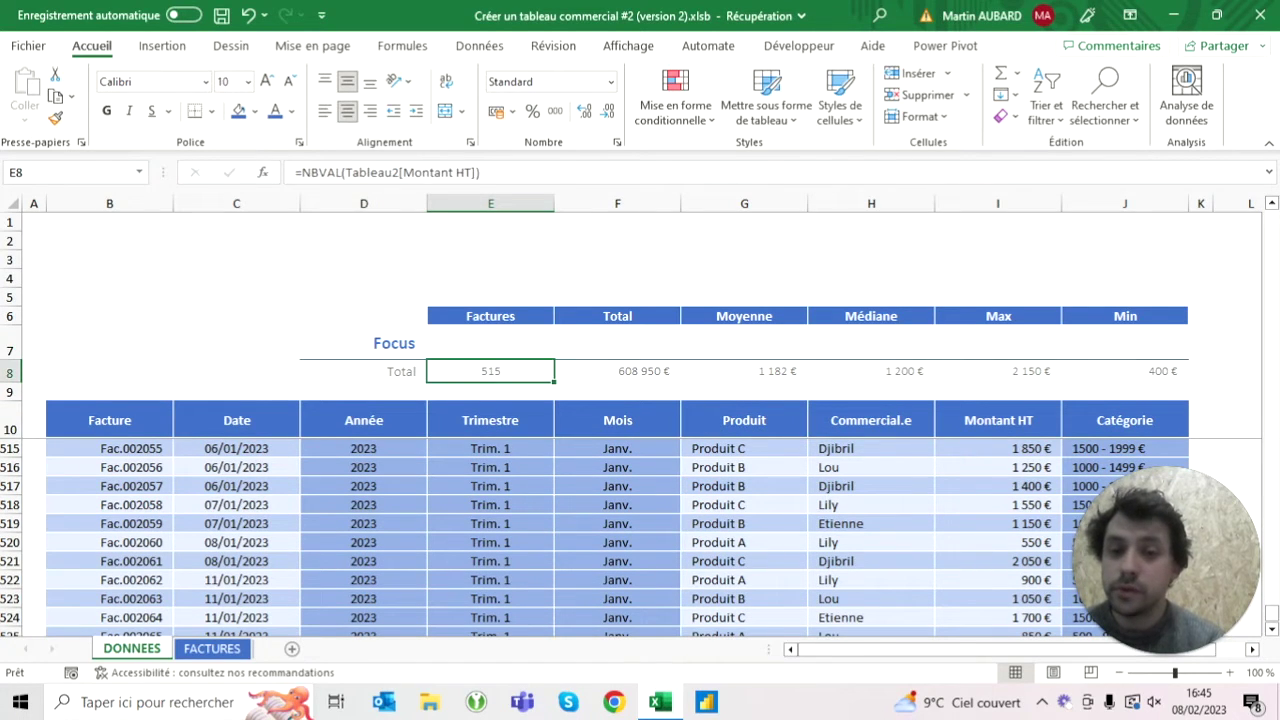
Step: Copy the Total row E8:J8 and paste only its formulas into the Focus row at E7
{"action": "key", "text": "shift+Right"}
{"action": "key", "text": "shift+Right"}
{"action": "key", "text": "shift+Right"}
{"action": "key", "text": "shift+Right"}
{"action": "key", "text": "shift+Right"}
{"action": "key", "text": "ctrl+c"}
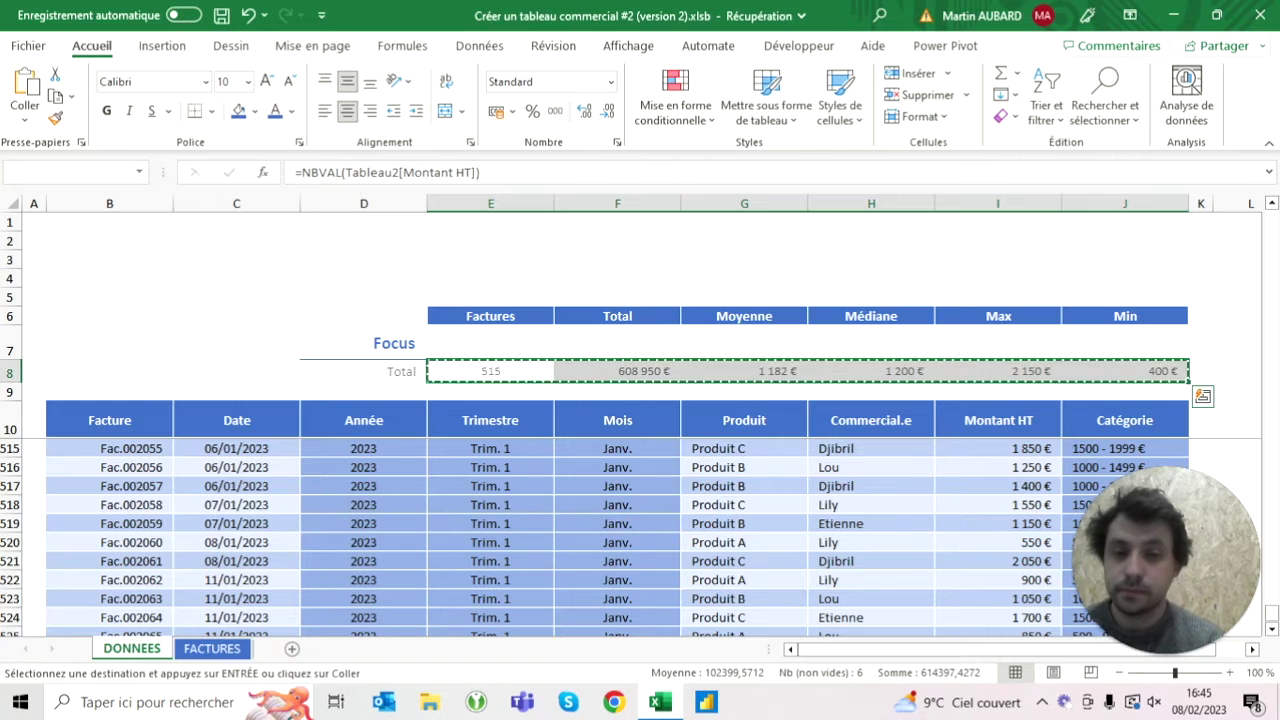
{"action": "left_click", "coordinate": [490, 343]}
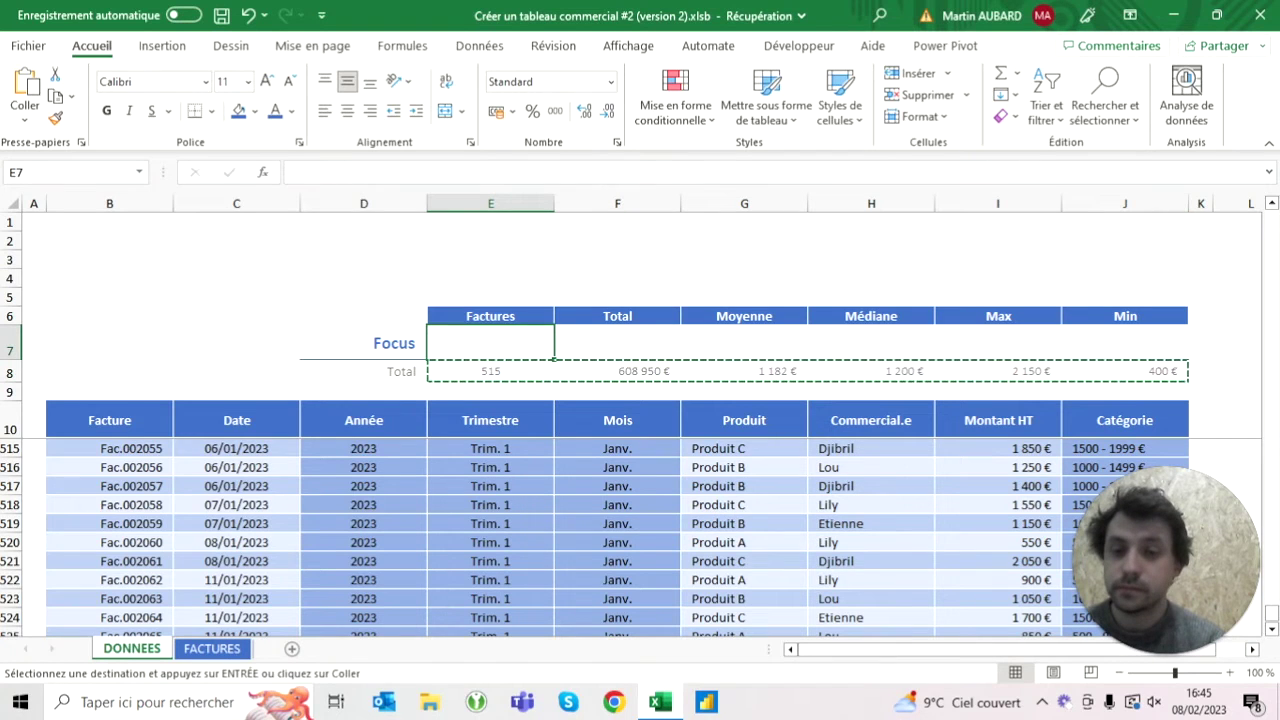
{"action": "left_click", "coordinate": [27, 117]}
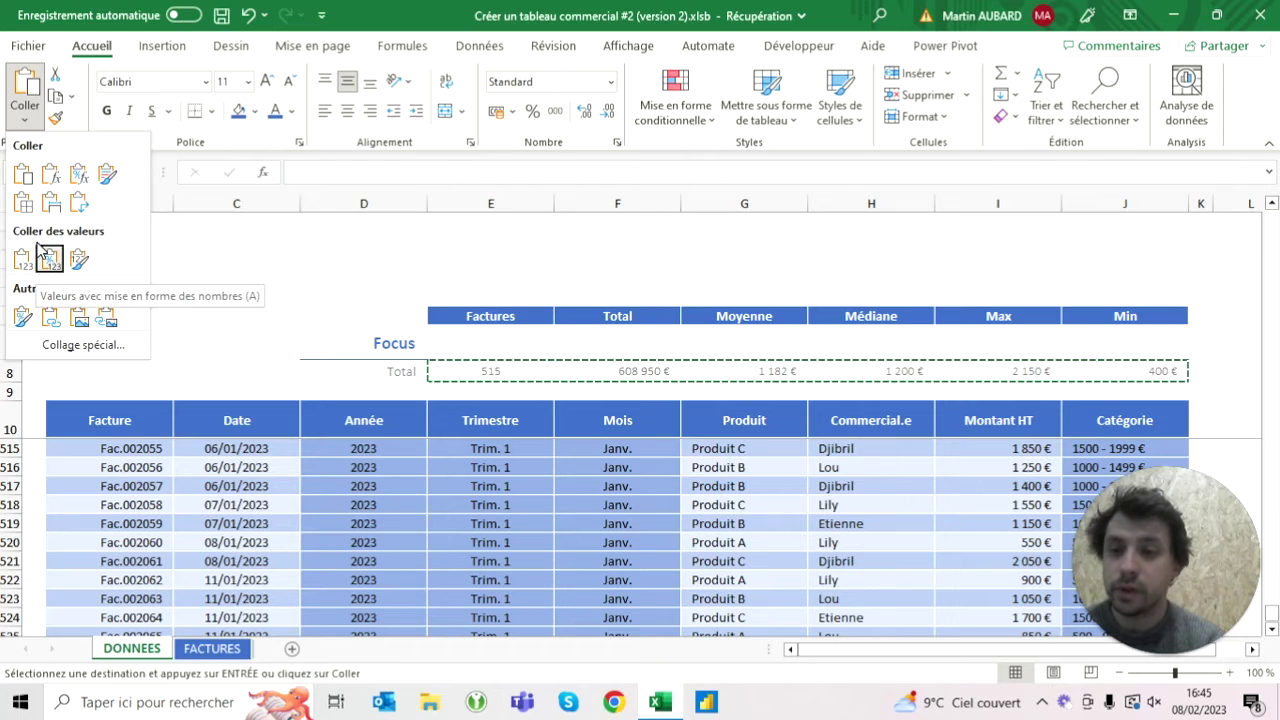
{"action": "left_click", "coordinate": [50, 175]}
{"action": "key", "text": "Escape"}
{"action": "left_click", "coordinate": [490, 342]}
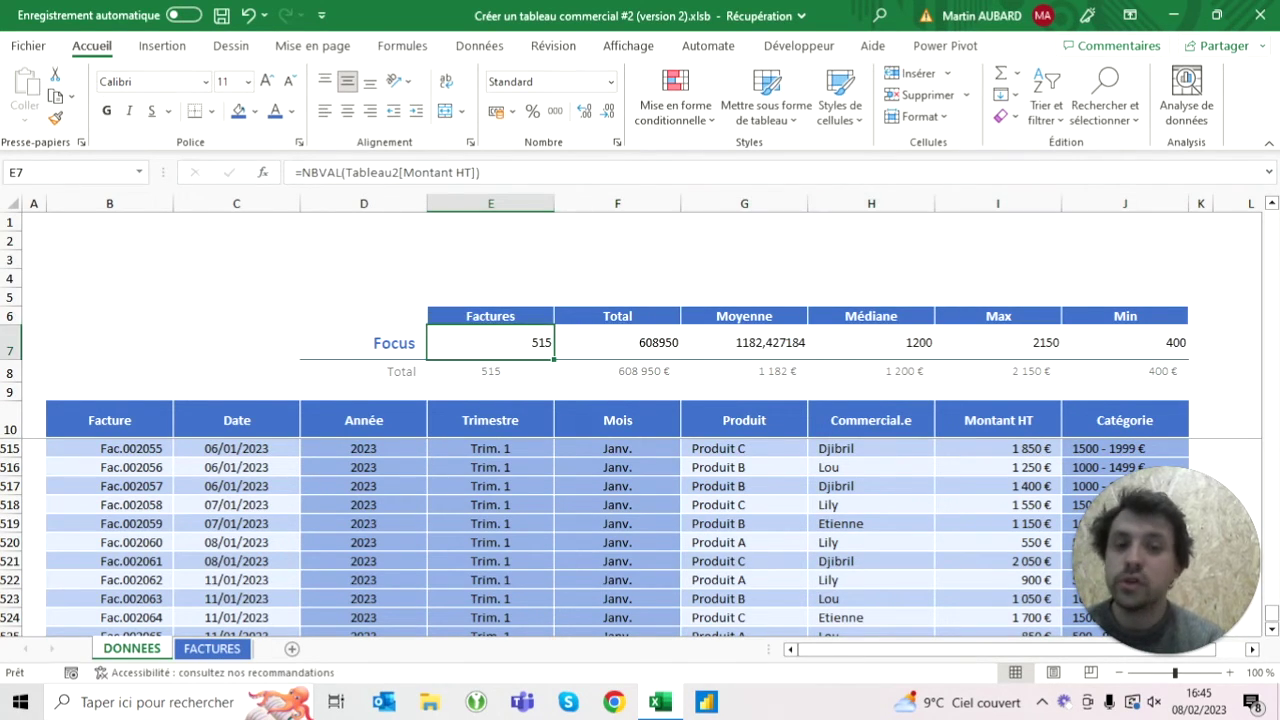
Step: Make the Focus row values E7:J7 bold and centred
{"action": "left_click_drag", "start_coordinate": [490, 342], "coordinate": [1176, 342]}
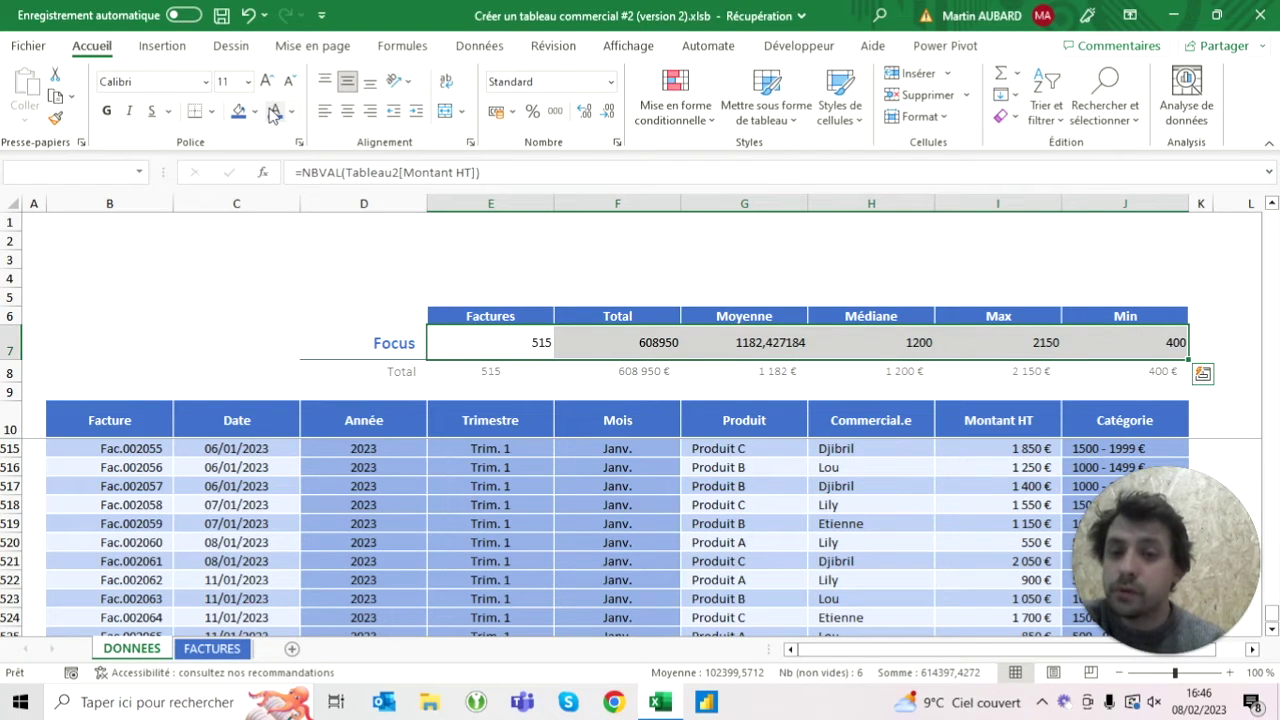
{"action": "left_click", "coordinate": [106, 111]}
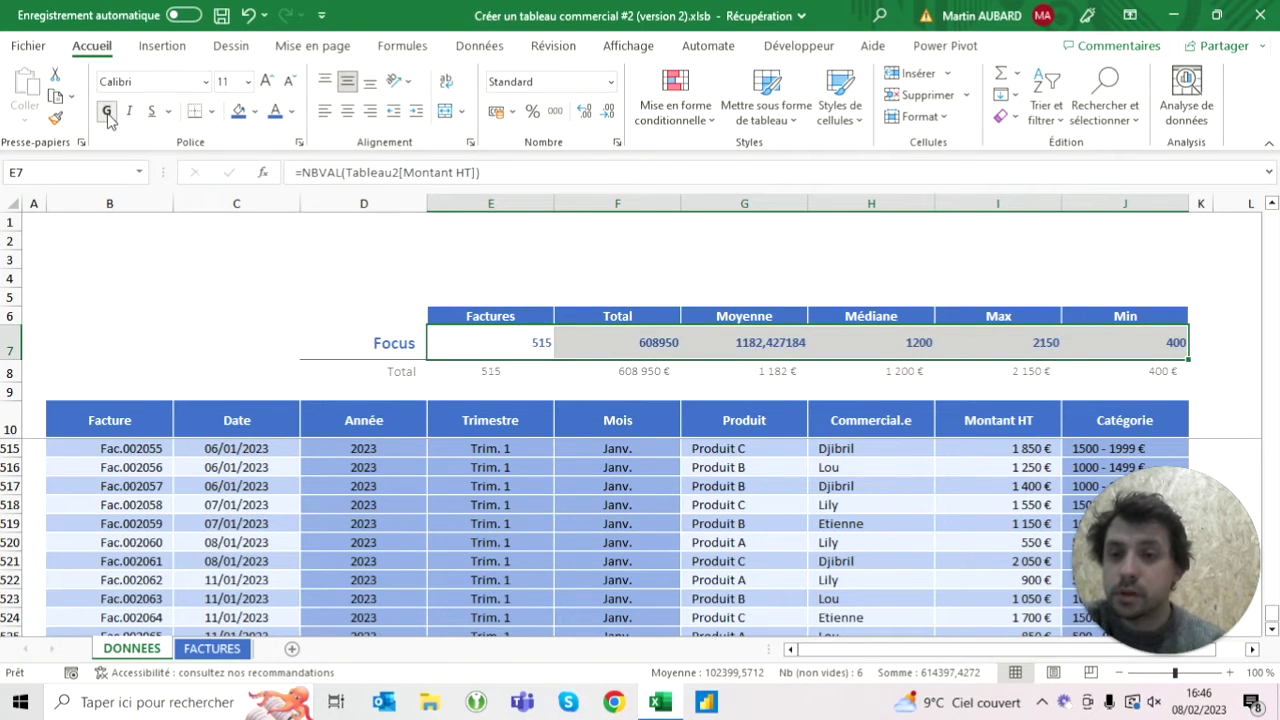
{"action": "left_click", "coordinate": [347, 111]}
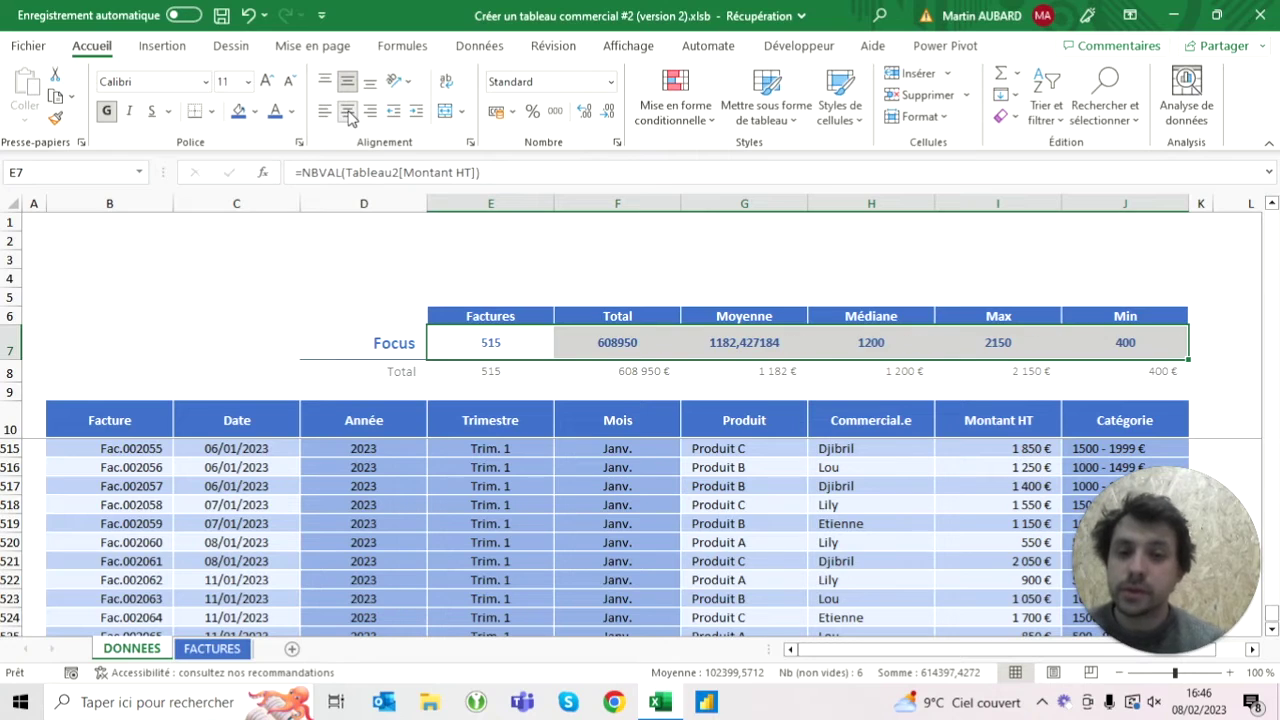
Step: Format the amounts F7:J7 as currency with no decimals, right-aligned and indented
{"action": "key", "text": "Right"}
{"action": "key", "text": "ctrl+shift+Right"}
{"action": "left_click", "coordinate": [611, 82]}
{"action": "left_click", "coordinate": [586, 209]}
{"action": "left_click", "coordinate": [609, 111]}
{"action": "left_click", "coordinate": [609, 111]}
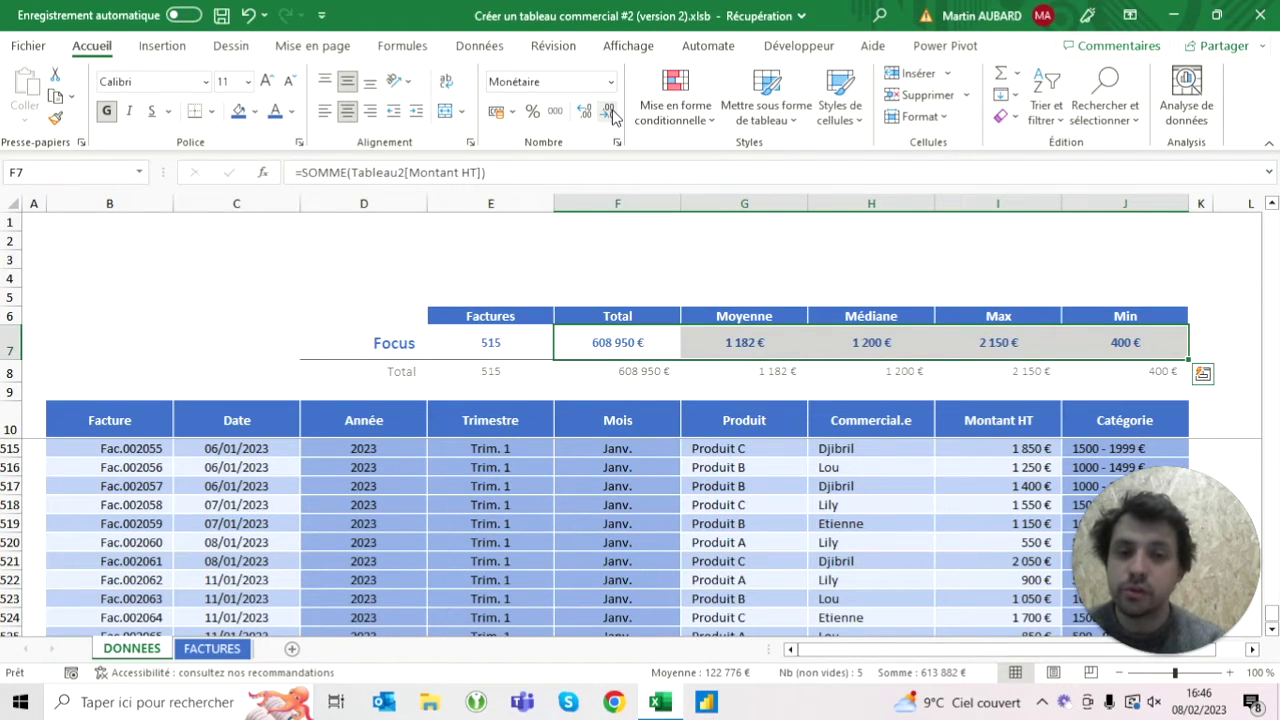
{"action": "left_click", "coordinate": [369, 111]}
{"action": "left_click", "coordinate": [416, 113]}
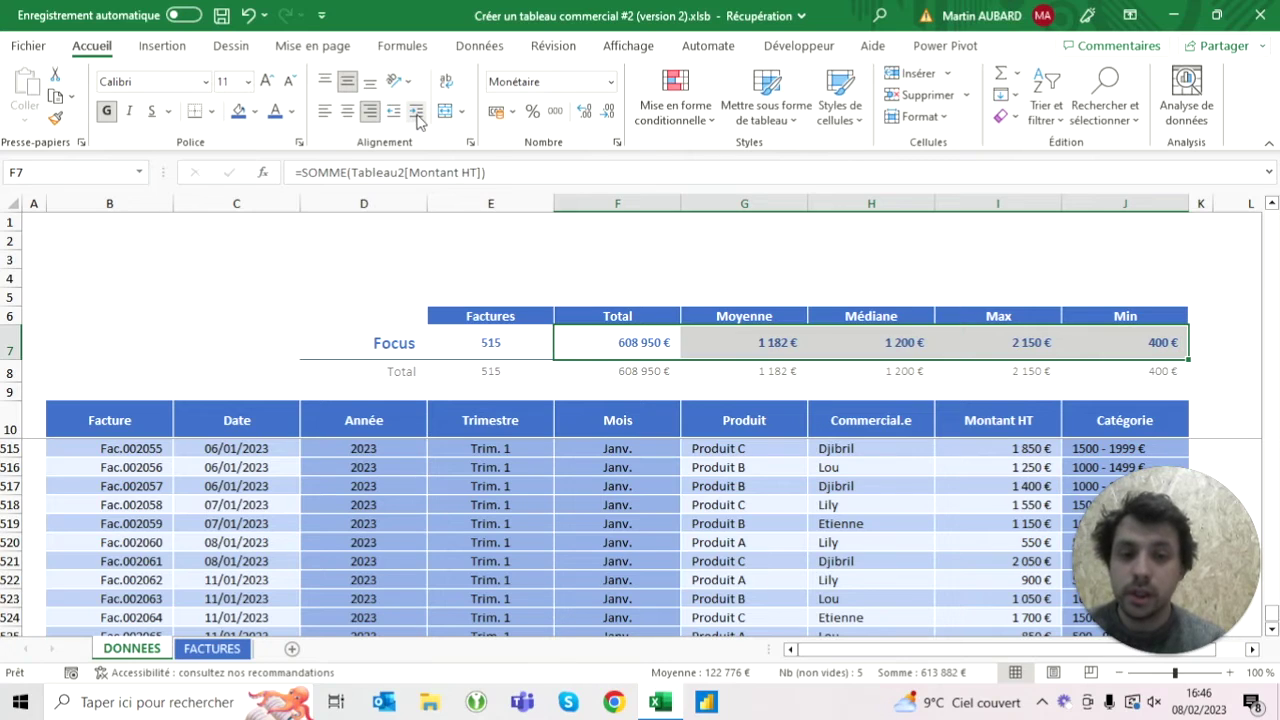
Step: Enlarge the font of the Focus row figures E7:J7 to 16 point
{"action": "key", "text": "Left"}
{"action": "key", "text": "Left"}
{"action": "key", "text": "Right"}
{"action": "key", "text": "shift+Right"}
{"action": "key", "text": "shift+Right"}
{"action": "key", "text": "shift+Right"}
{"action": "key", "text": "shift+Right"}
{"action": "key", "text": "shift+Right"}
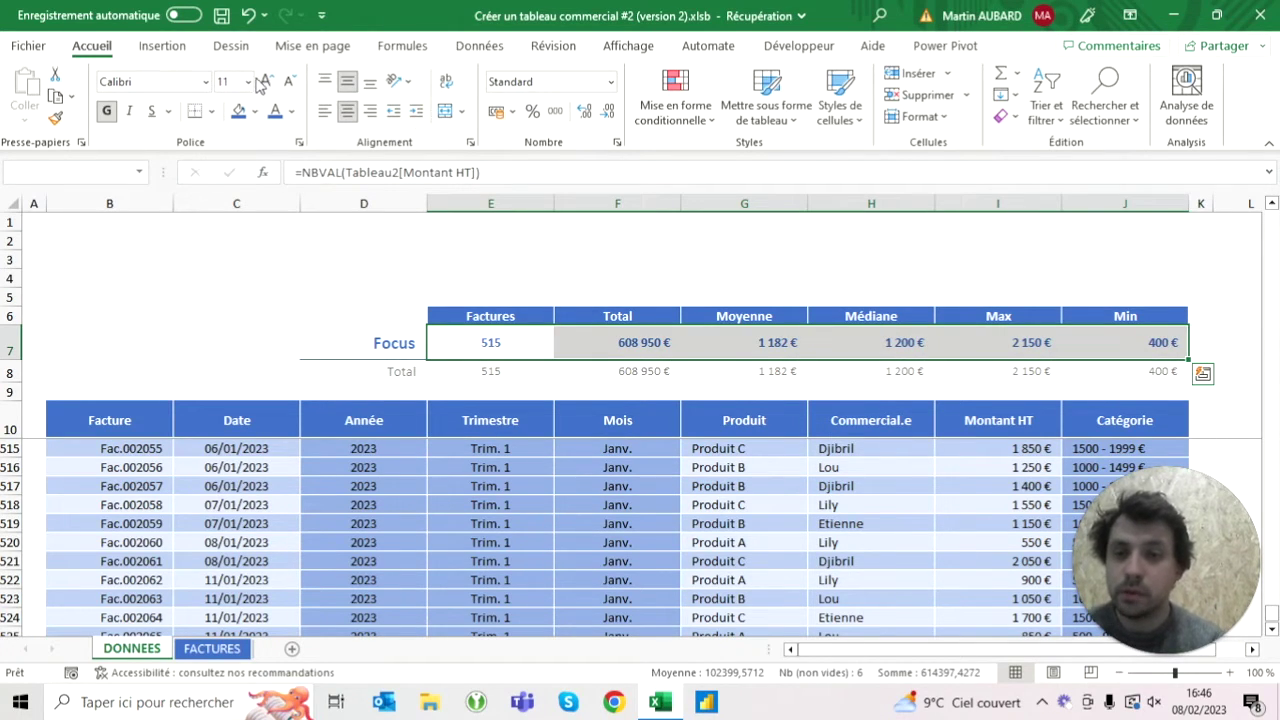
{"action": "left_click", "coordinate": [267, 84]}
{"action": "left_click", "coordinate": [267, 84]}
{"action": "left_click", "coordinate": [267, 84]}
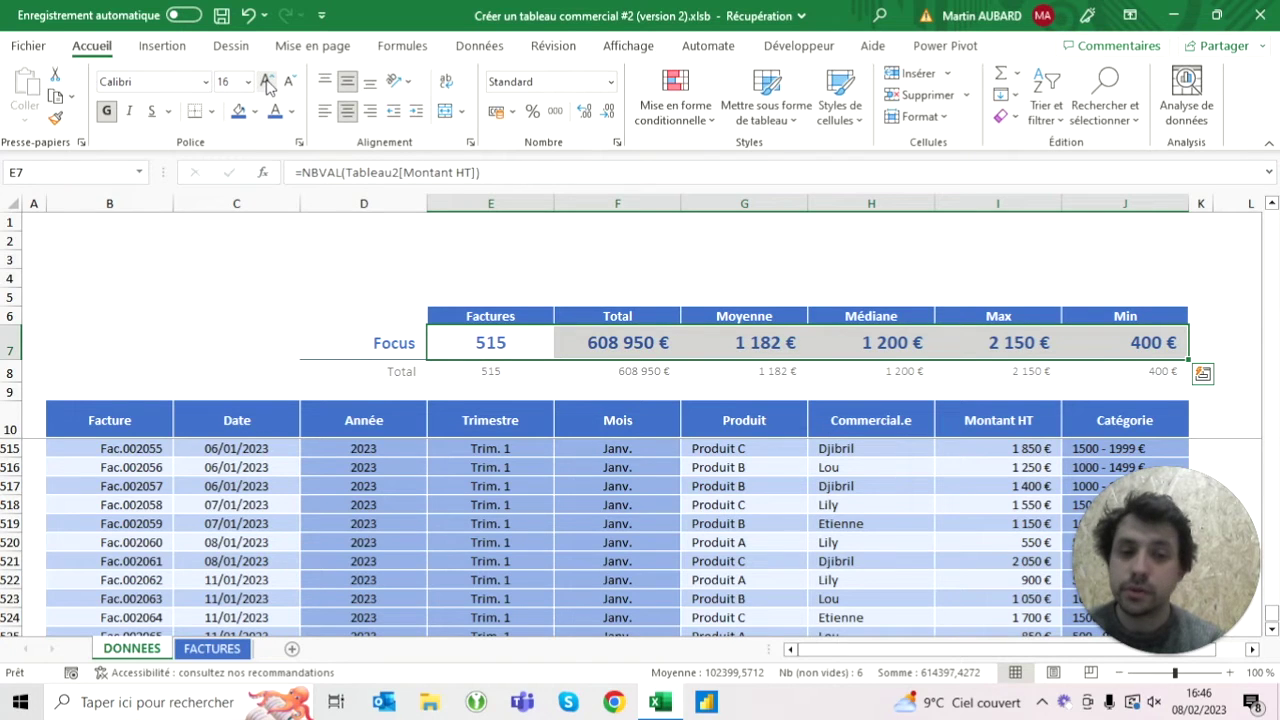
Step: Review the Focus row formulas against the FACTURES sheet dashboard
{"action": "key", "text": "Left"}
{"action": "key", "text": "Right"}
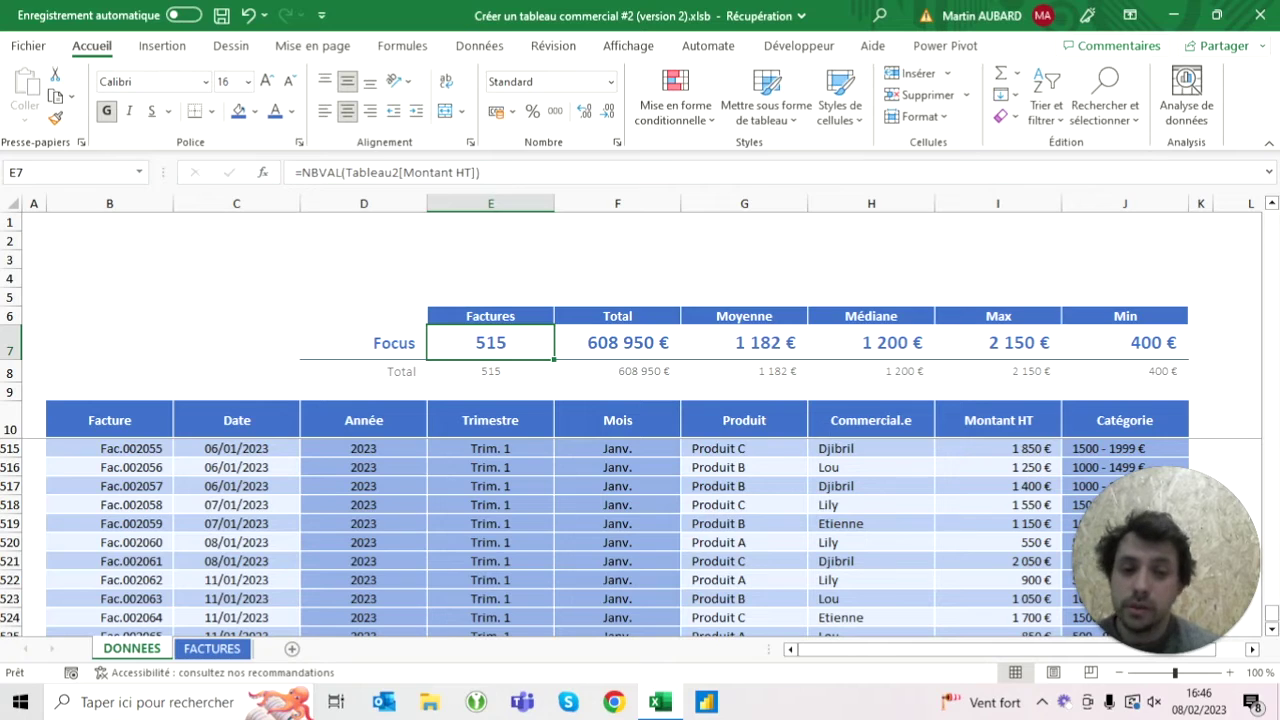
{"action": "left_click", "coordinate": [1125, 343]}
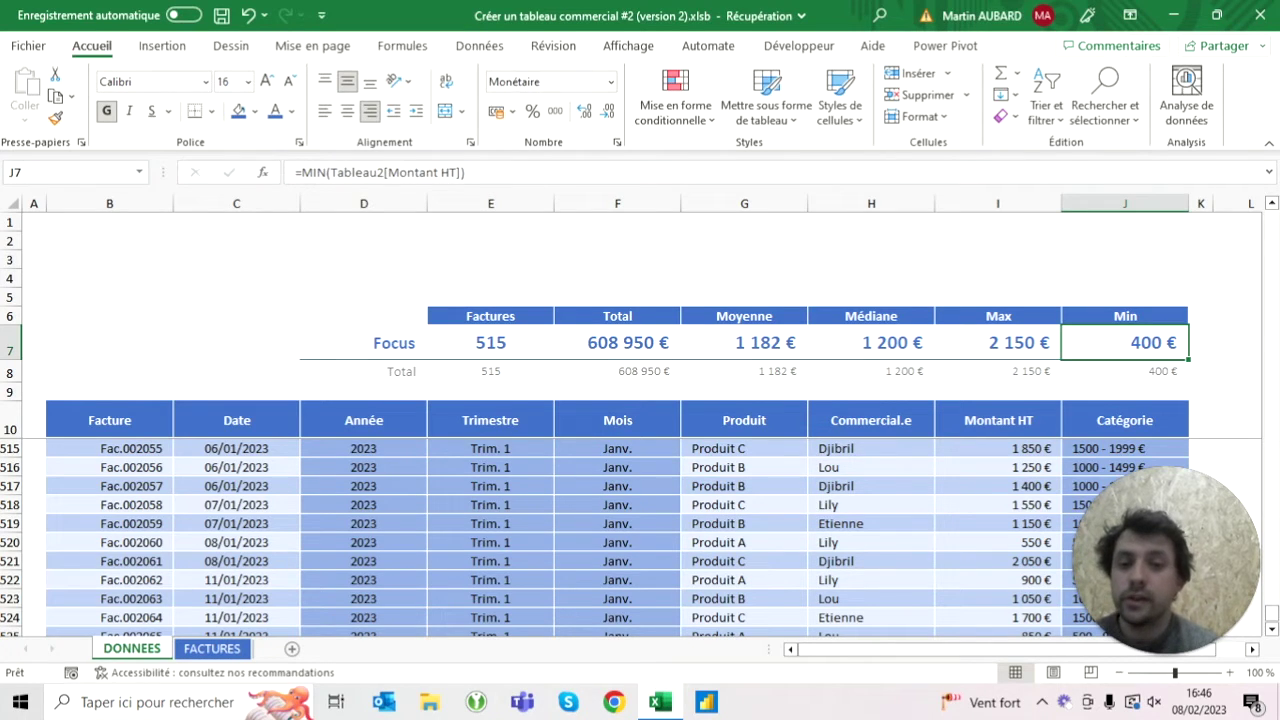
{"action": "left_click", "coordinate": [490, 343]}
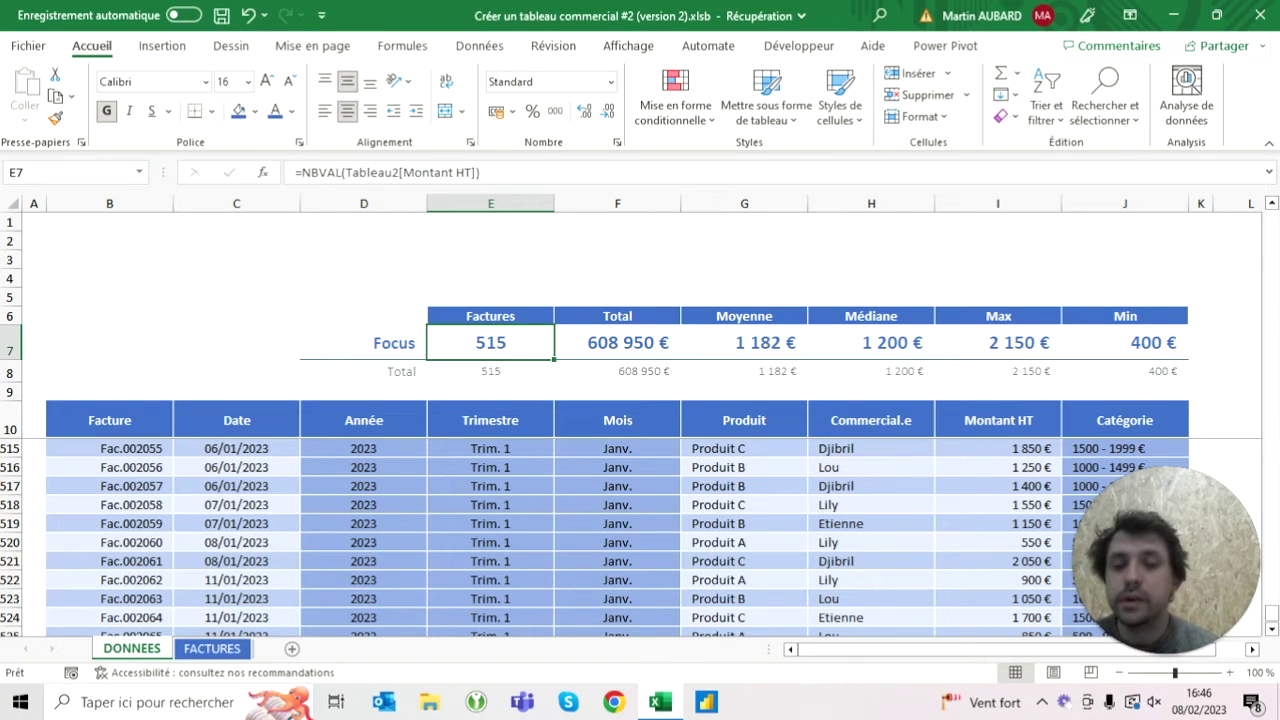
{"action": "left_click", "coordinate": [212, 648]}
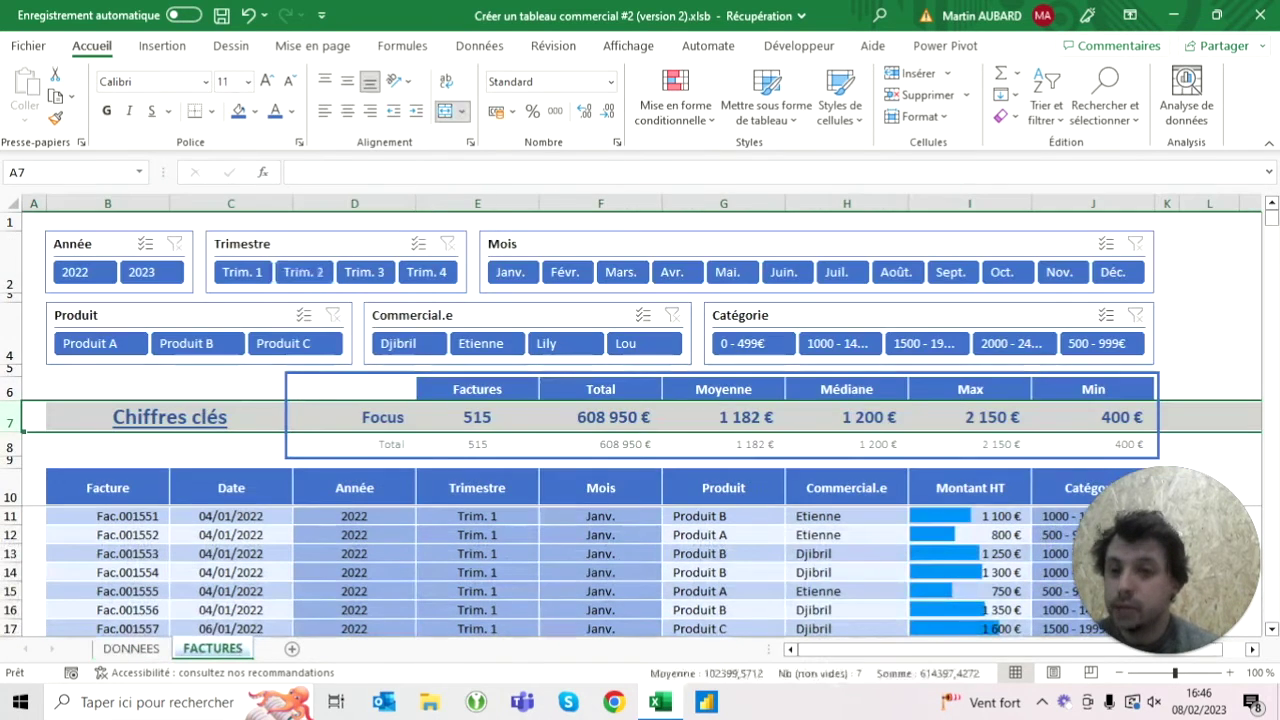
{"action": "left_click", "coordinate": [131, 648]}
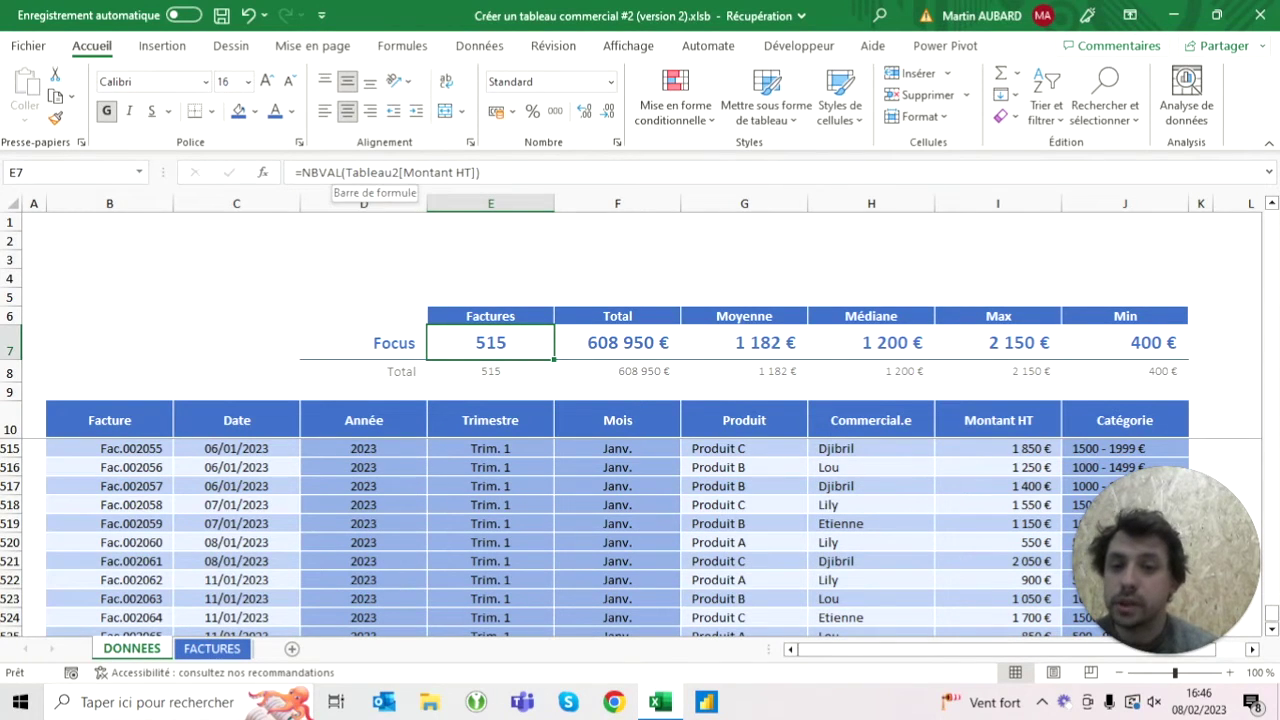
{"action": "key", "text": "Right"}
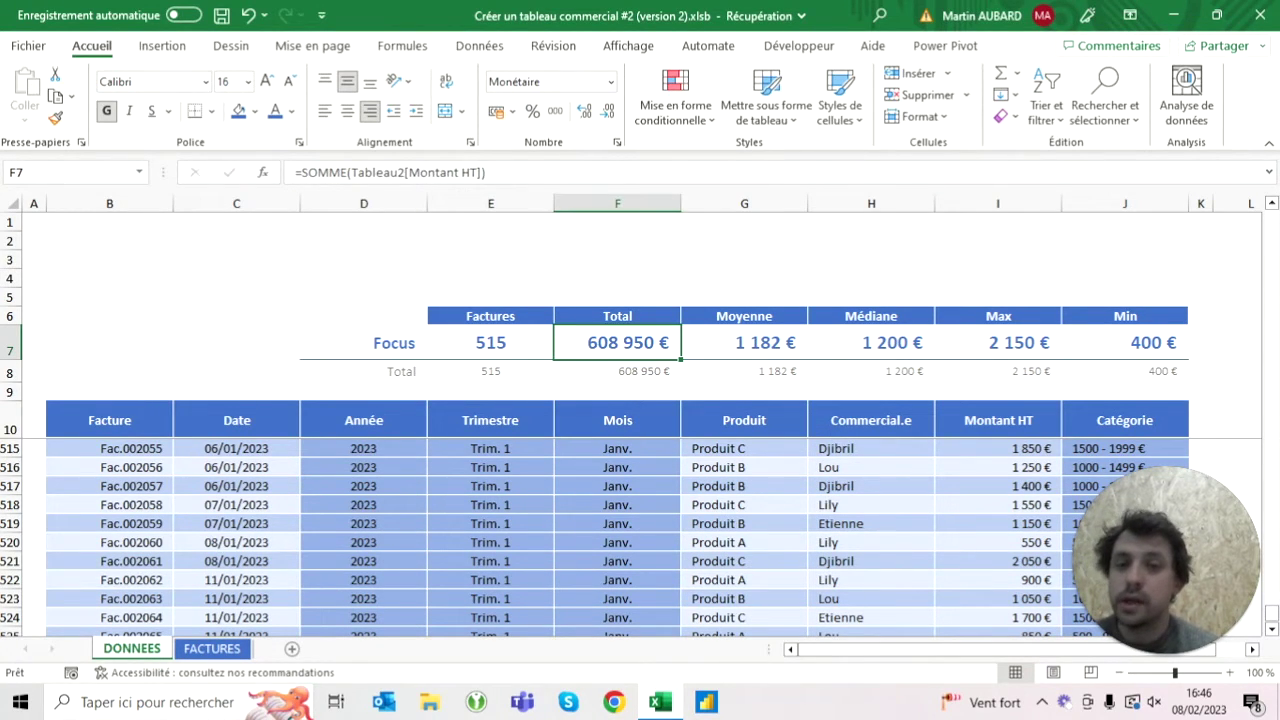
{"action": "key", "text": "Right"}
{"action": "key", "text": "Right"}
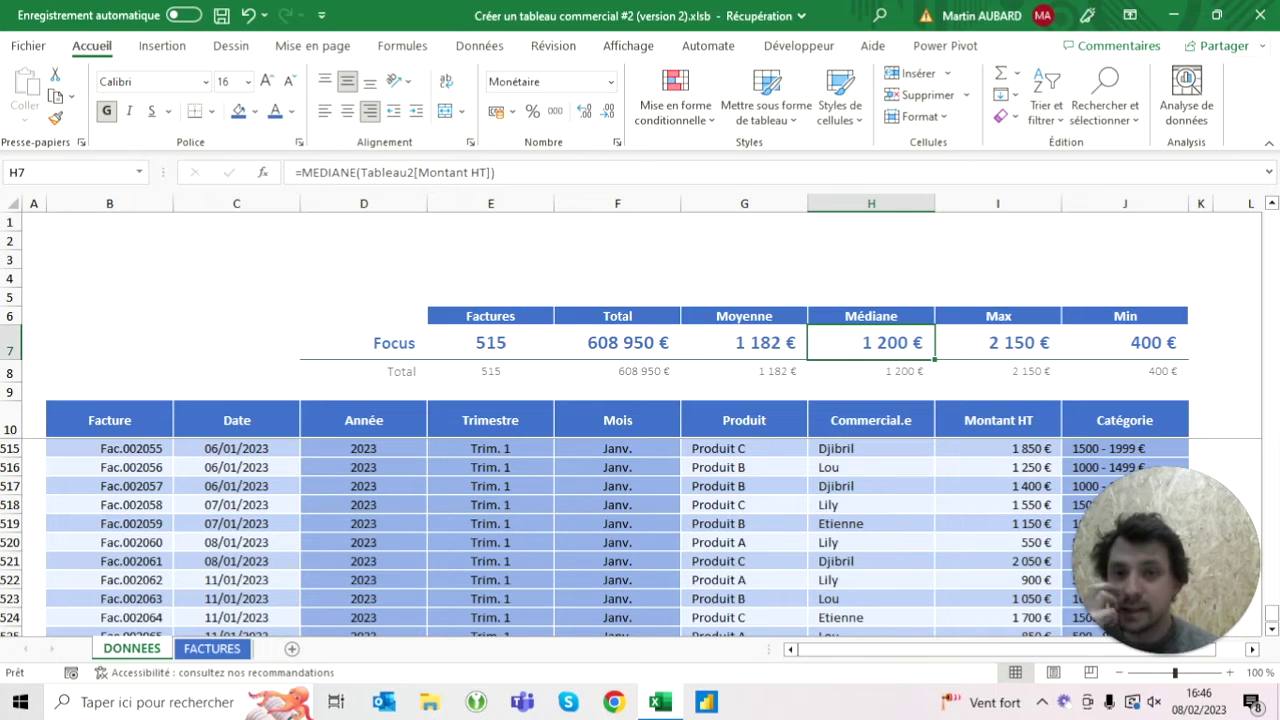
{"action": "key", "text": "Right"}
{"action": "key", "text": "Right"}
{"action": "key", "text": "Left"}
{"action": "key", "text": "Left"}
{"action": "key", "text": "Left"}
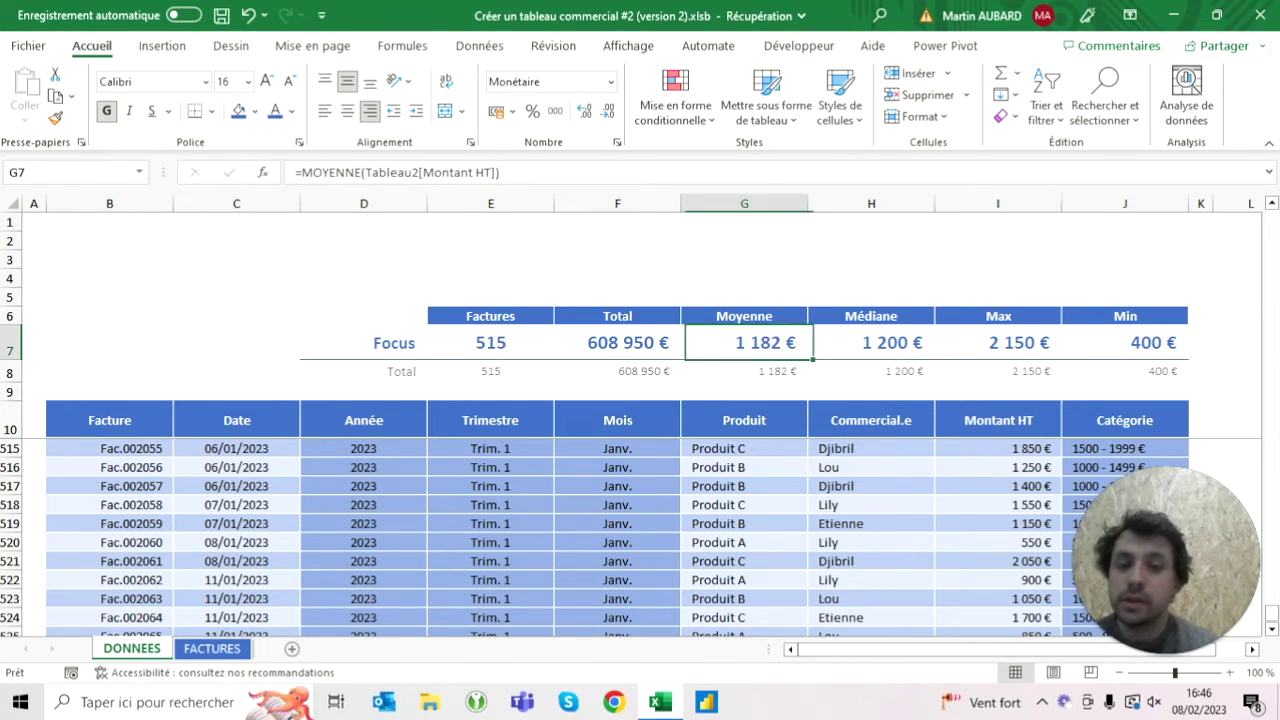
{"action": "key", "text": "Left"}
{"action": "key", "text": "Left"}
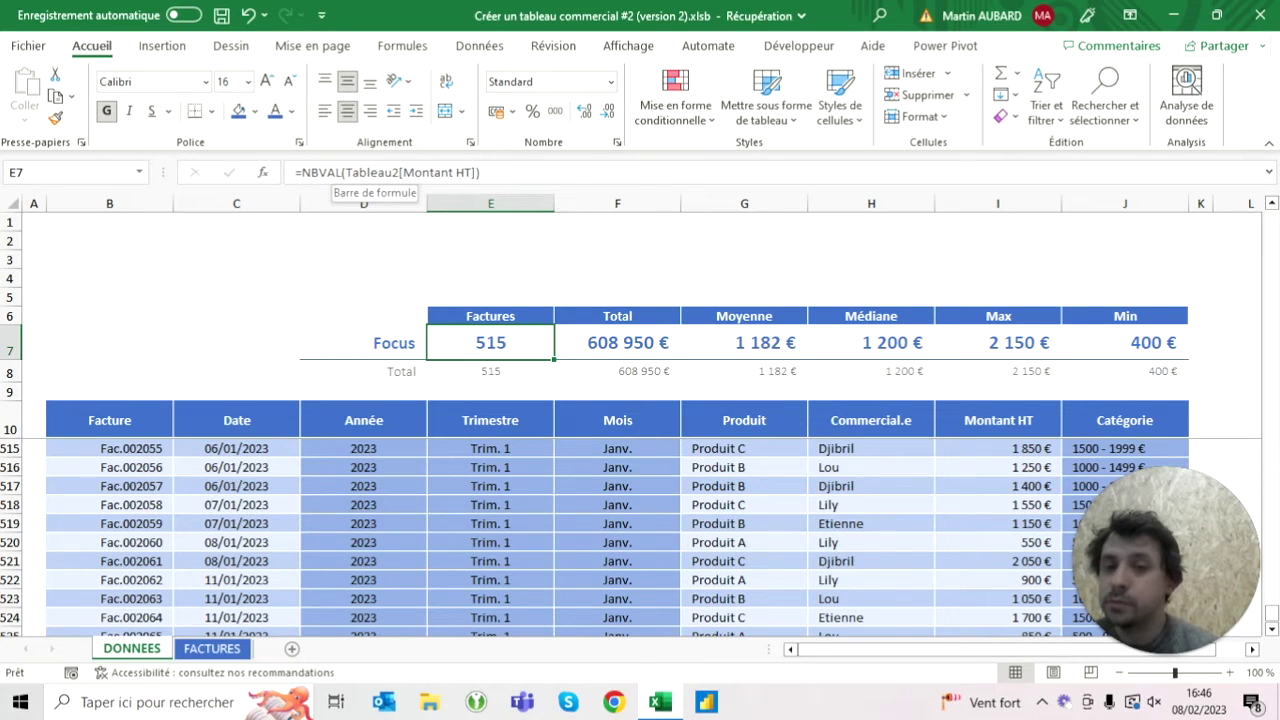
Step: Replace NBVAL in E7 with AGREGAT, using function 3 and option 3 to ignore hidden rows
{"action": "left_click_drag", "start_coordinate": [337, 172], "coordinate": [301, 172]}
{"action": "type", "text": "AGREGA"}
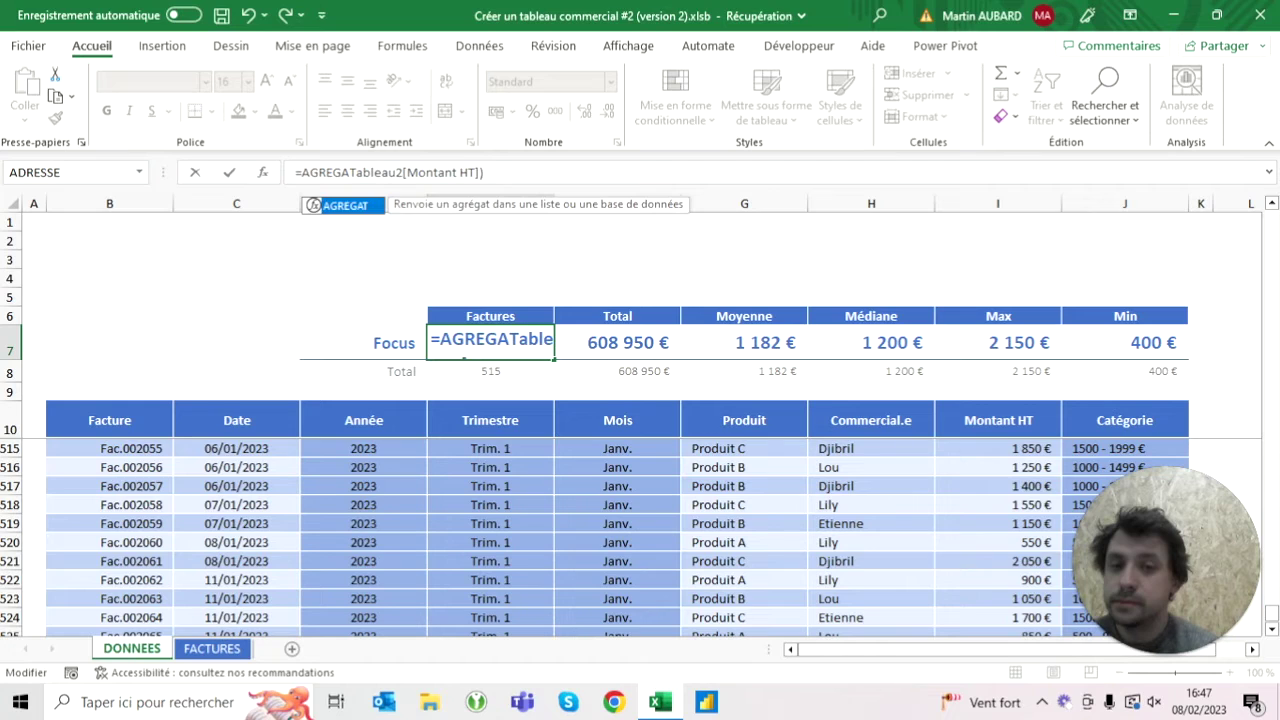
{"action": "key", "text": "Tab"}
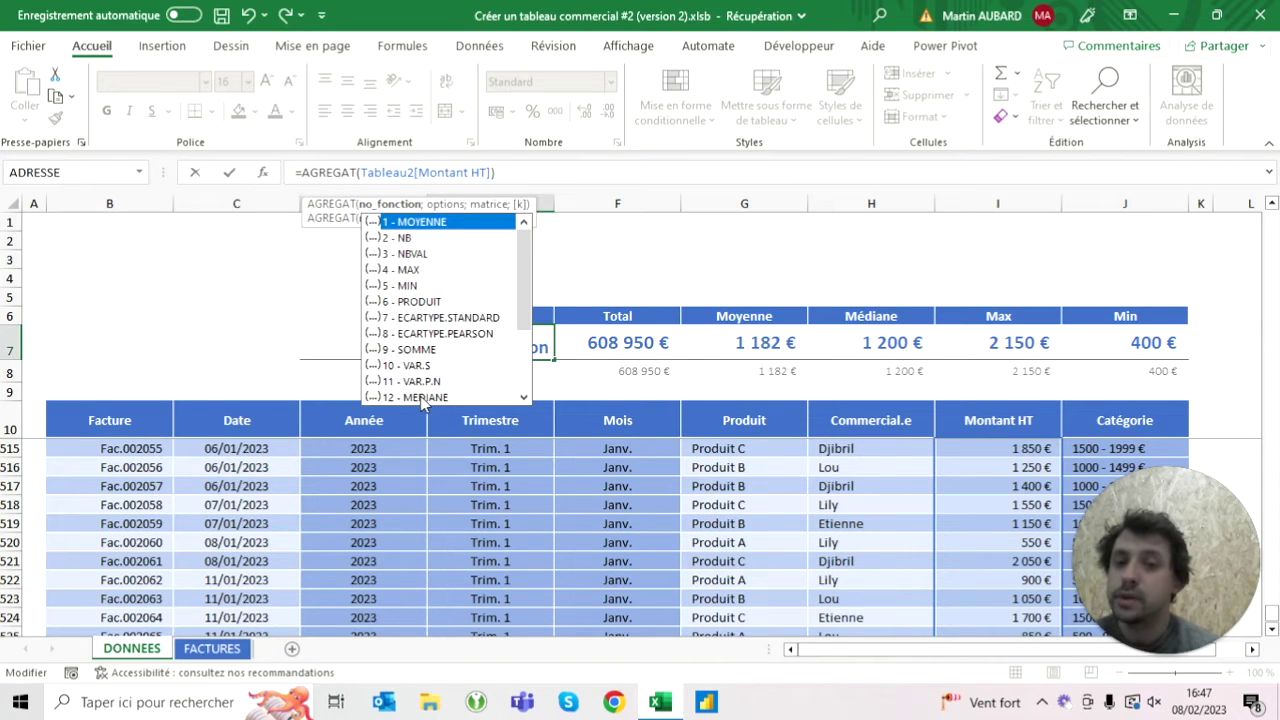
{"action": "double_click", "coordinate": [418, 254]}
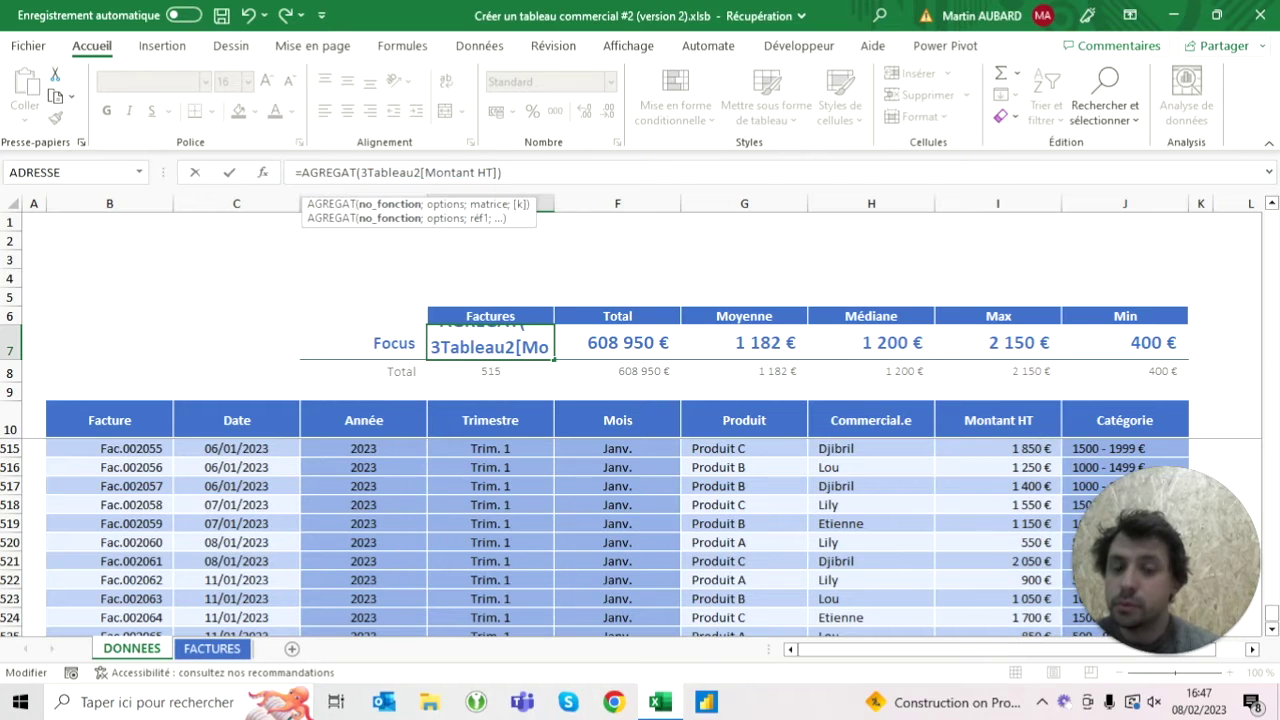
{"action": "type", "text": ";"}
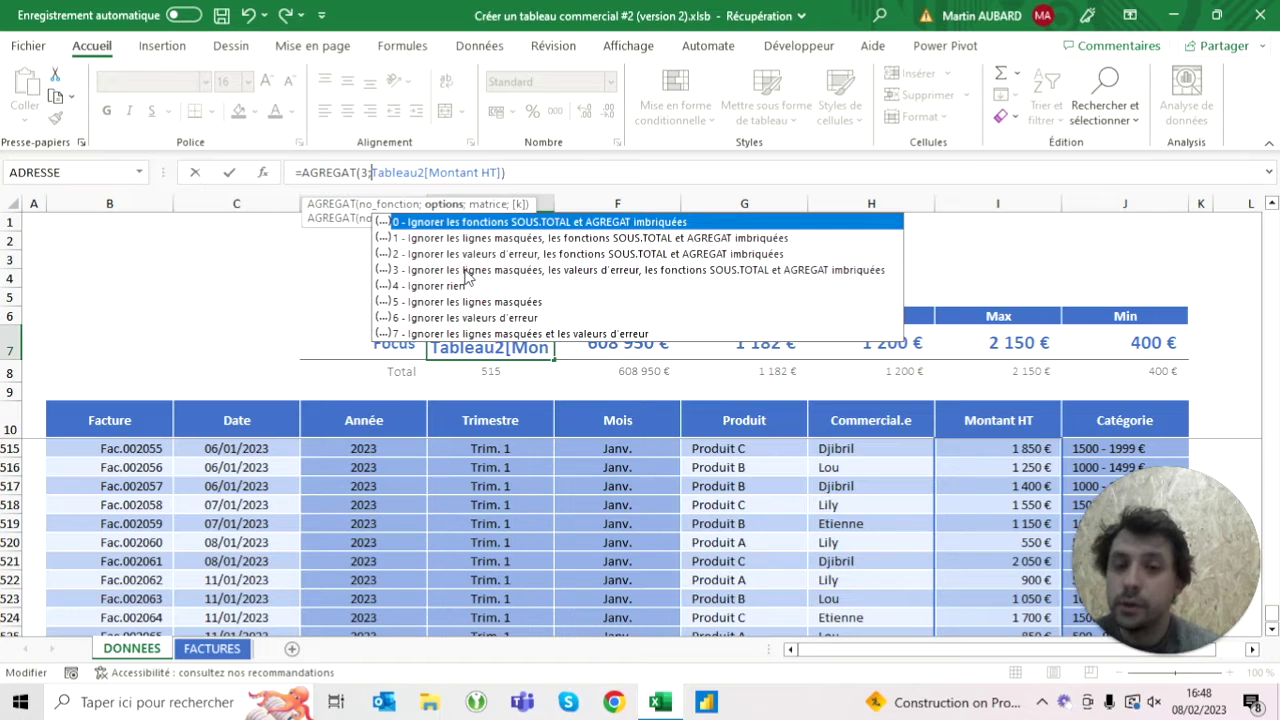
{"action": "double_click", "coordinate": [465, 272]}
{"action": "type", "text": ";"}
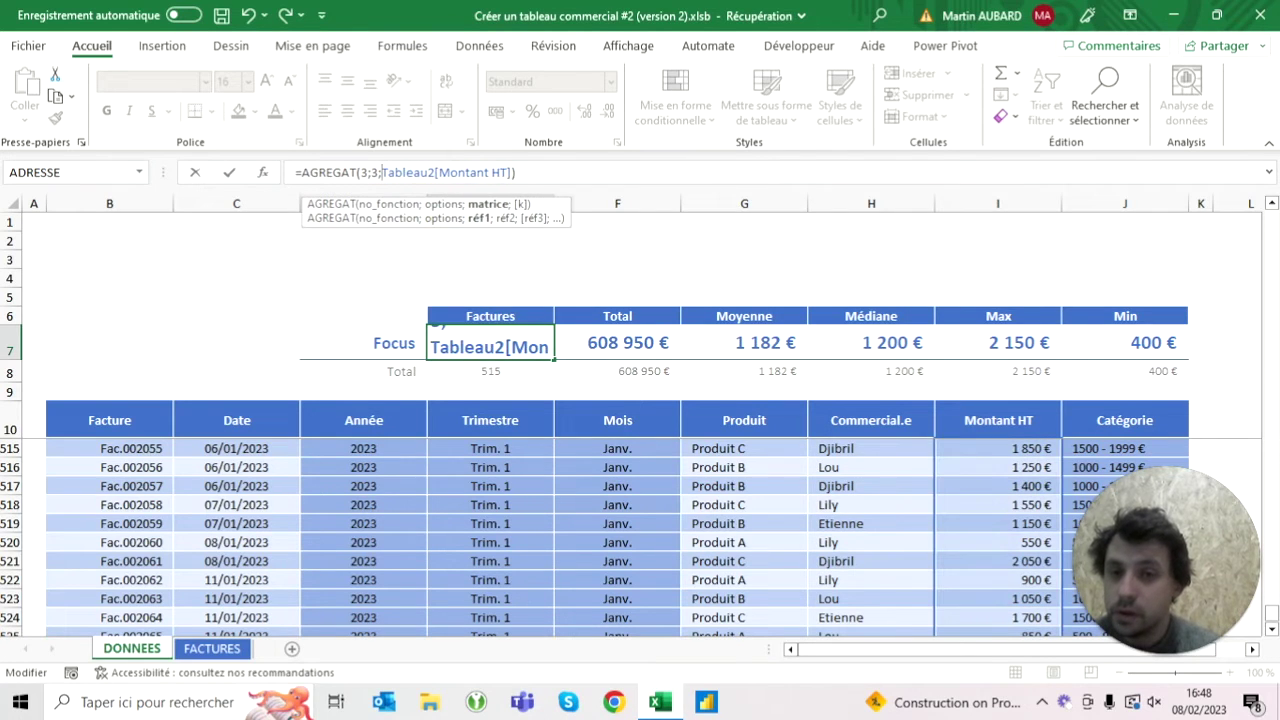
{"action": "key", "text": "ctrl+Return"}
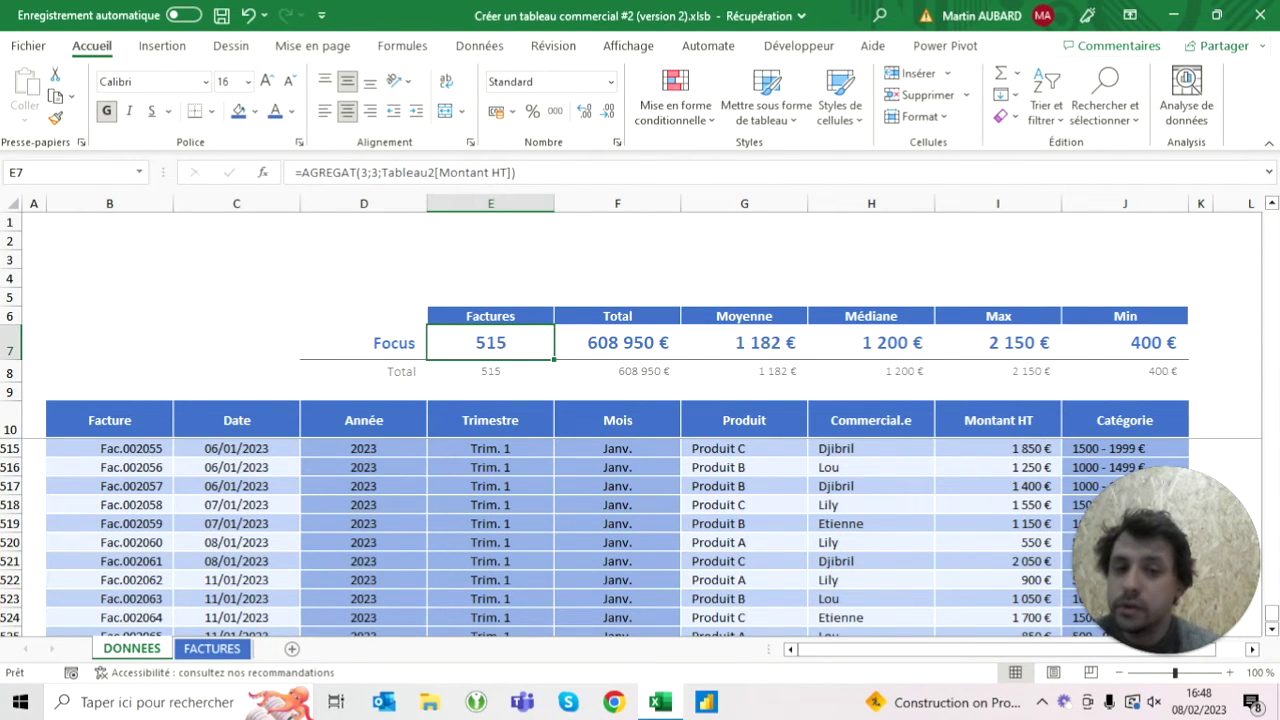
{"action": "left_click", "coordinate": [617, 343]}
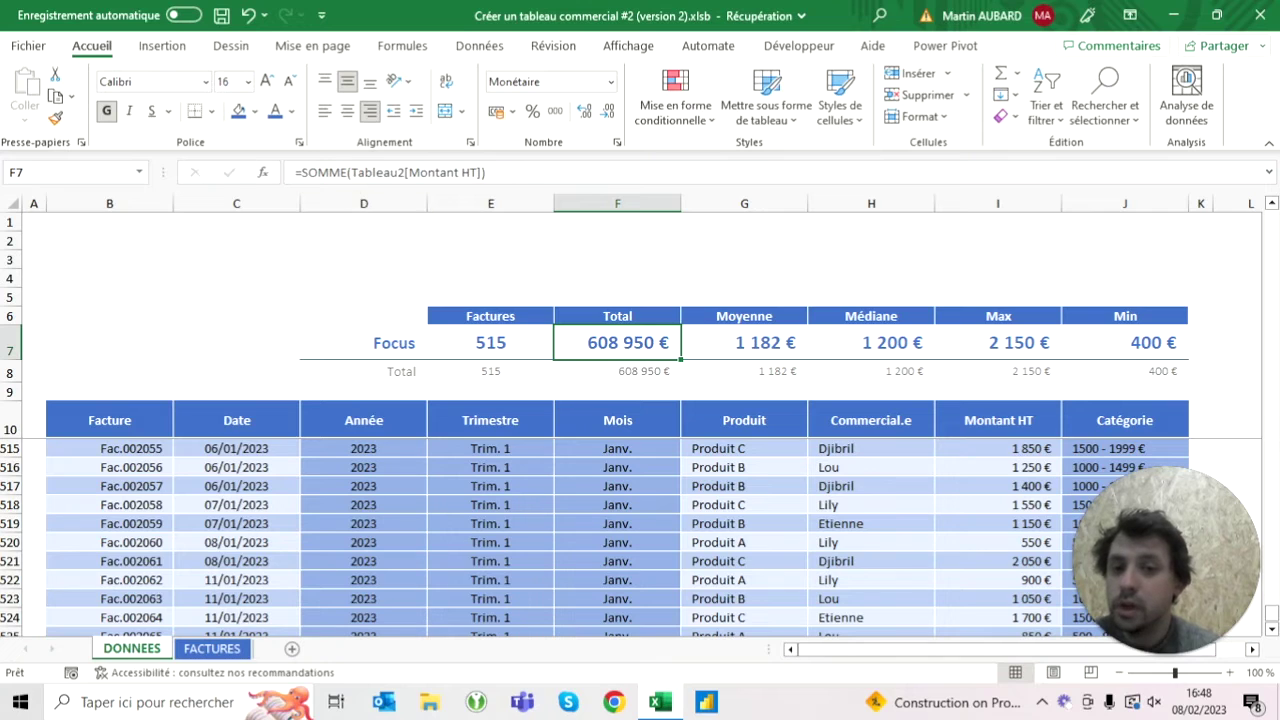
Step: Change the Total in F7 to =AGREGAT(9;3;Tableau2[Montant HT]), still 608 950 €
{"action": "key", "text": "F2"}
{"action": "key", "text": "Left"}
{"action": "key", "text": "Left"}
{"action": "key", "text": "Left"}
{"action": "key", "text": "BackSpace"}
{"action": "key", "text": "BackSpace"}
{"action": "key", "text": "BackSpace"}
{"action": "key", "text": "BackSpace"}
{"action": "key", "text": "BackSpace"}
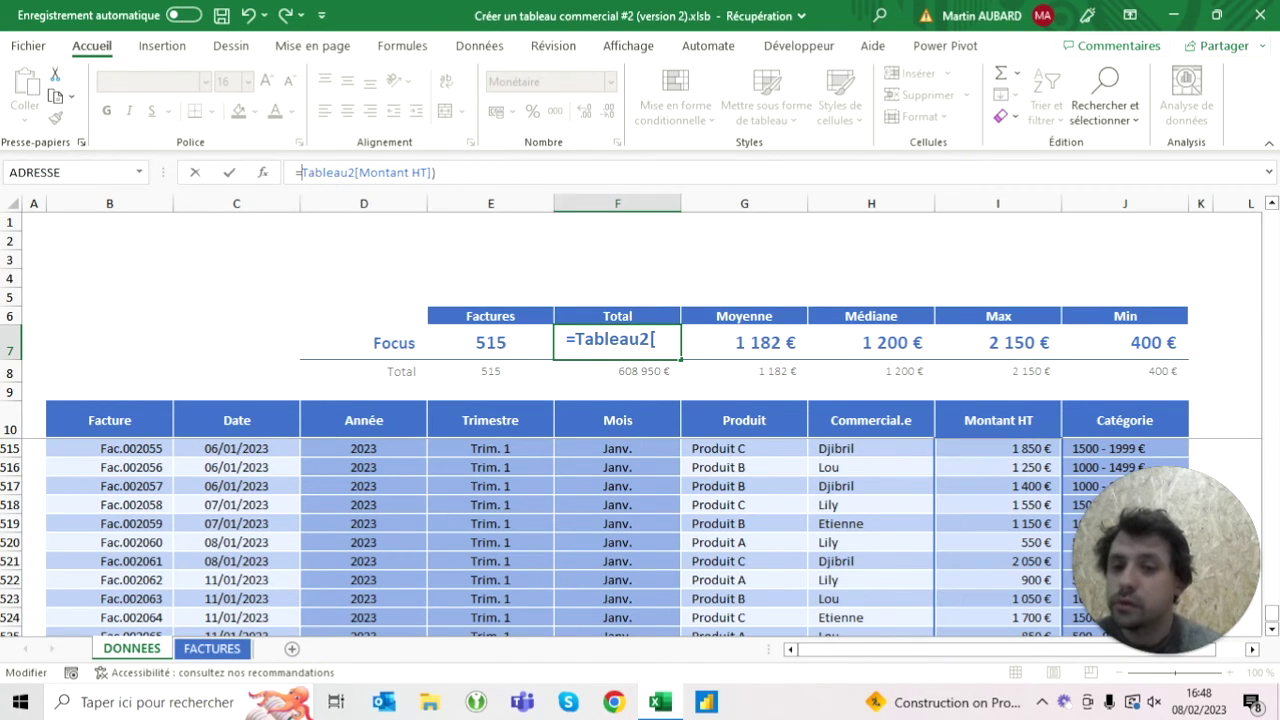
{"action": "type", "text": "AGREGAT("}
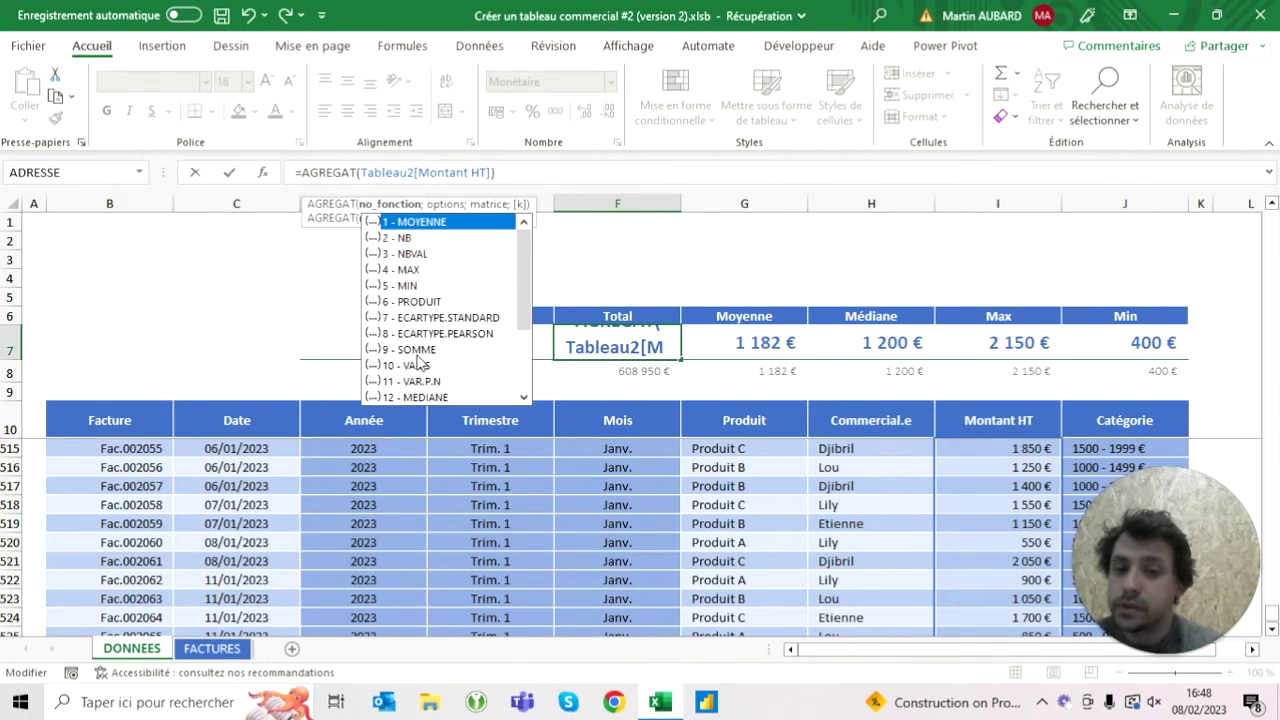
{"action": "key", "text": "Escape"}
{"action": "type", "text": "9;"}
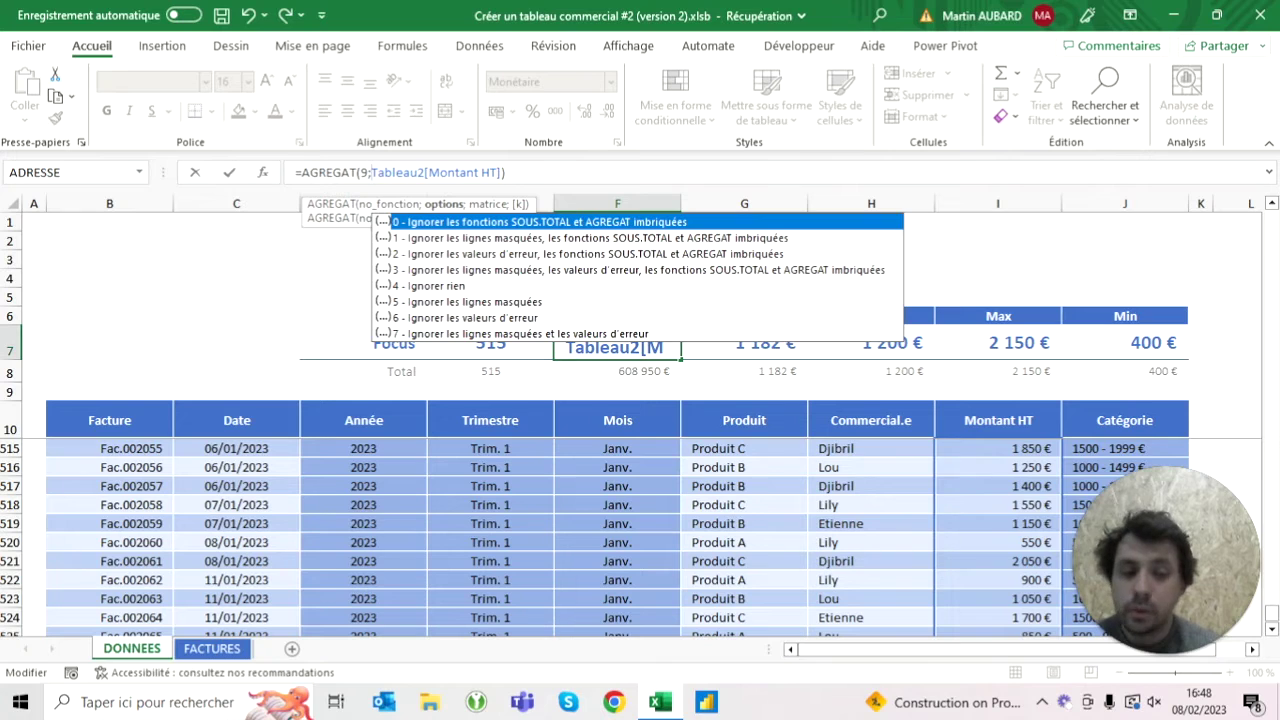
{"action": "type", "text": "3"}
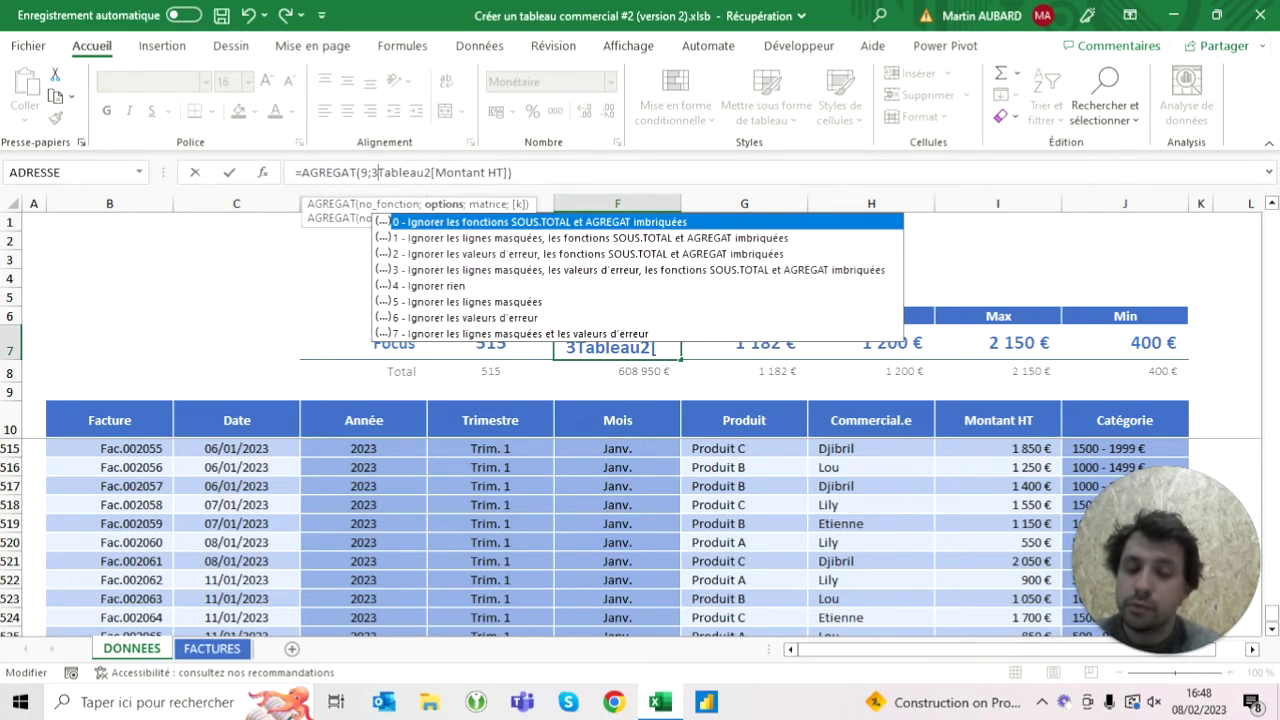
{"action": "type", "text": ";"}
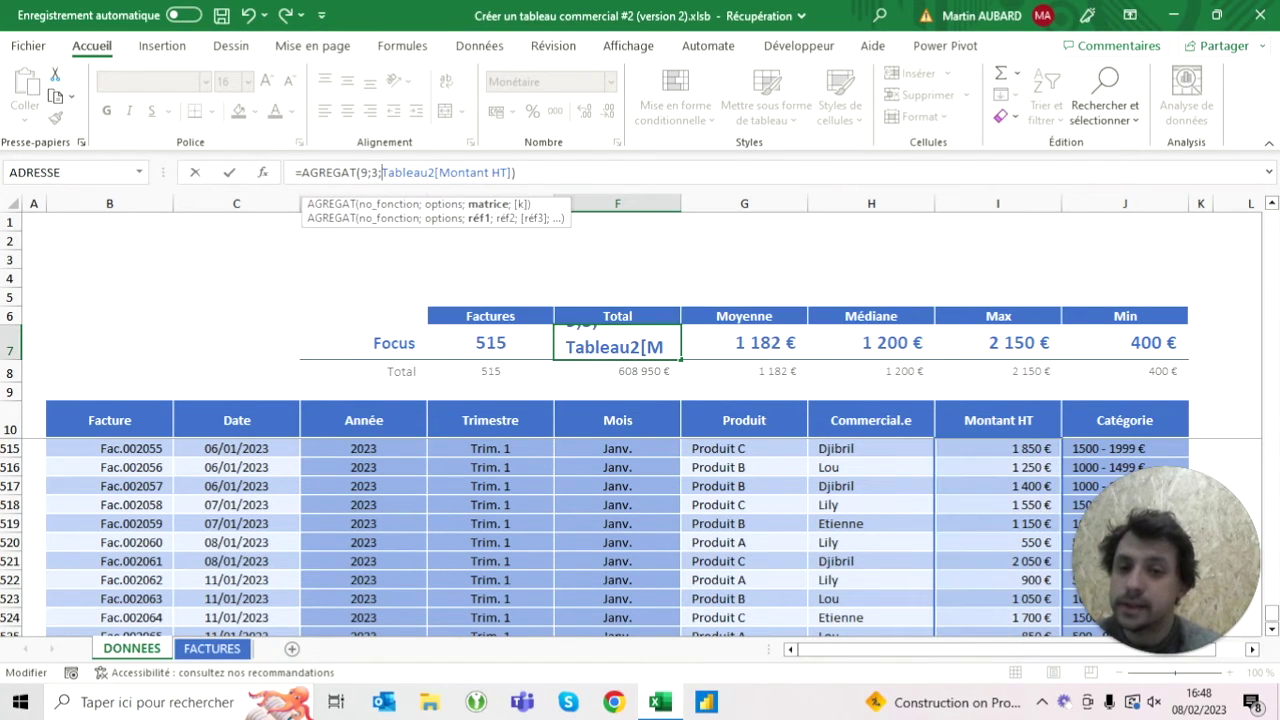
{"action": "key", "text": "Return"}
Step: Copy the F7 AGREGAT formula for the other key figures
{"action": "key", "text": "Up"}
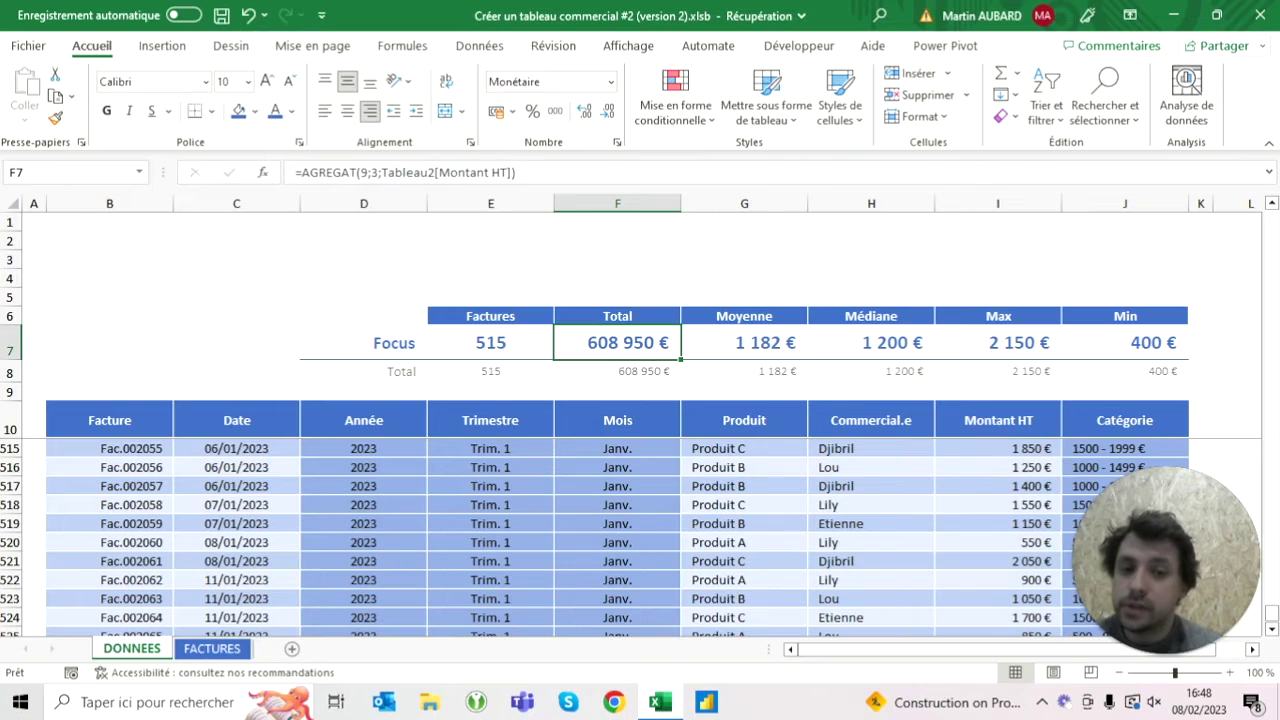
{"action": "key", "text": "ctrl+c"}
{"action": "key", "text": "shift+Right"}
{"action": "key", "text": "shift+Right"}
{"action": "key", "text": "shift+Right"}
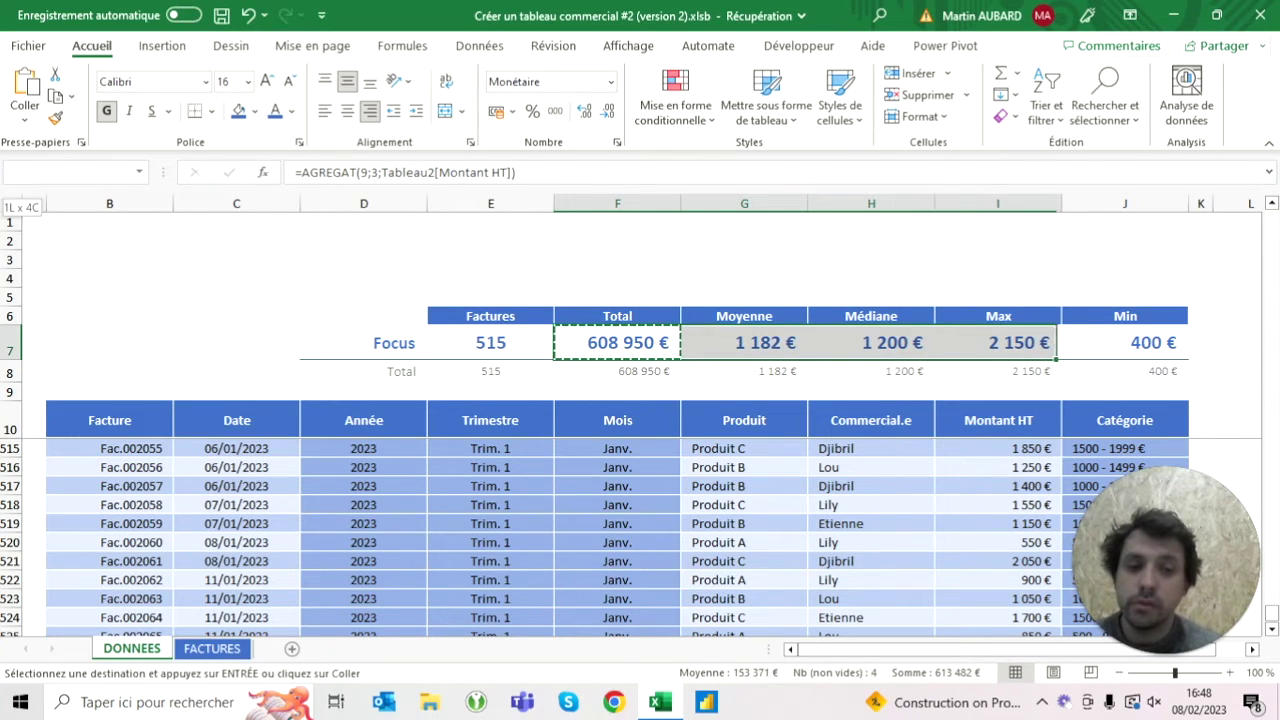
Step: Paste the AGREGAT formula into G7:J7 and set G7 to function 1 for the average
{"action": "key", "text": "shift+Right"}
{"action": "key", "text": "ctrl+v"}
{"action": "key", "text": "shift+Left"}
{"action": "key", "text": "shift+Left"}
{"action": "key", "text": "shift+Left"}
{"action": "key", "text": "Right"}
{"action": "key", "text": "Escape"}
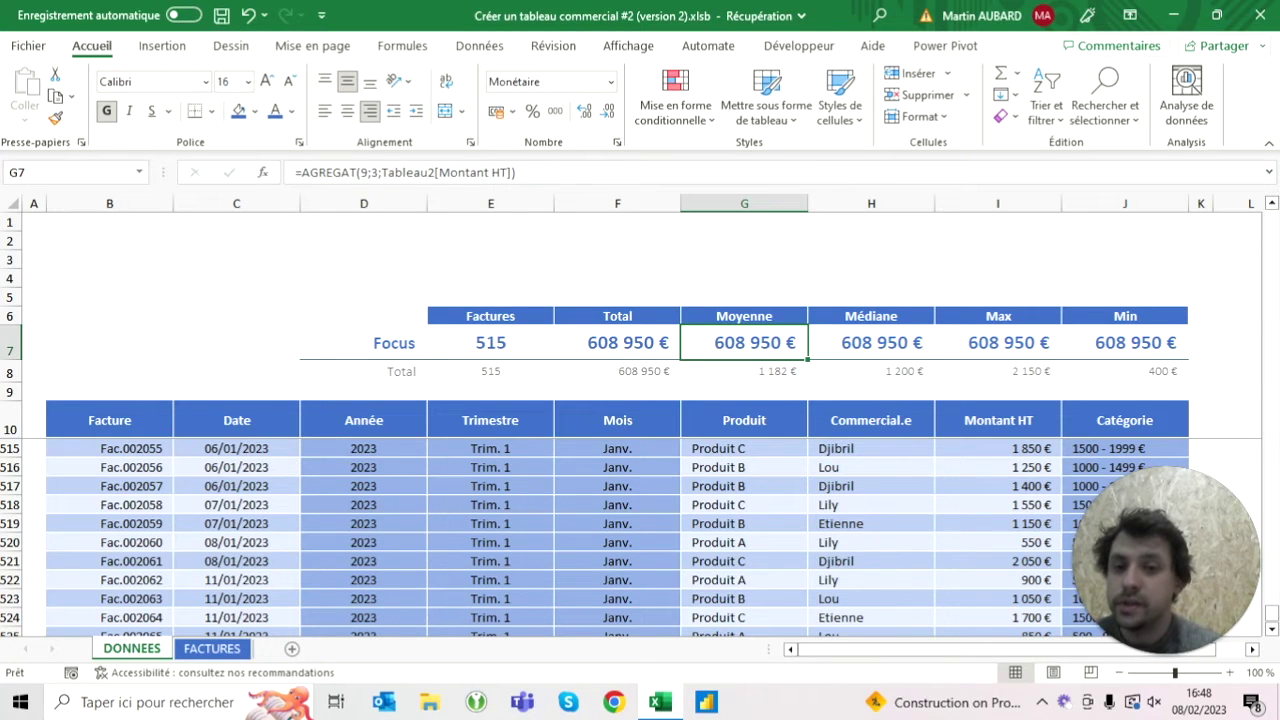
{"action": "left_click", "coordinate": [347, 172]}
{"action": "key", "text": "BackSpace"}
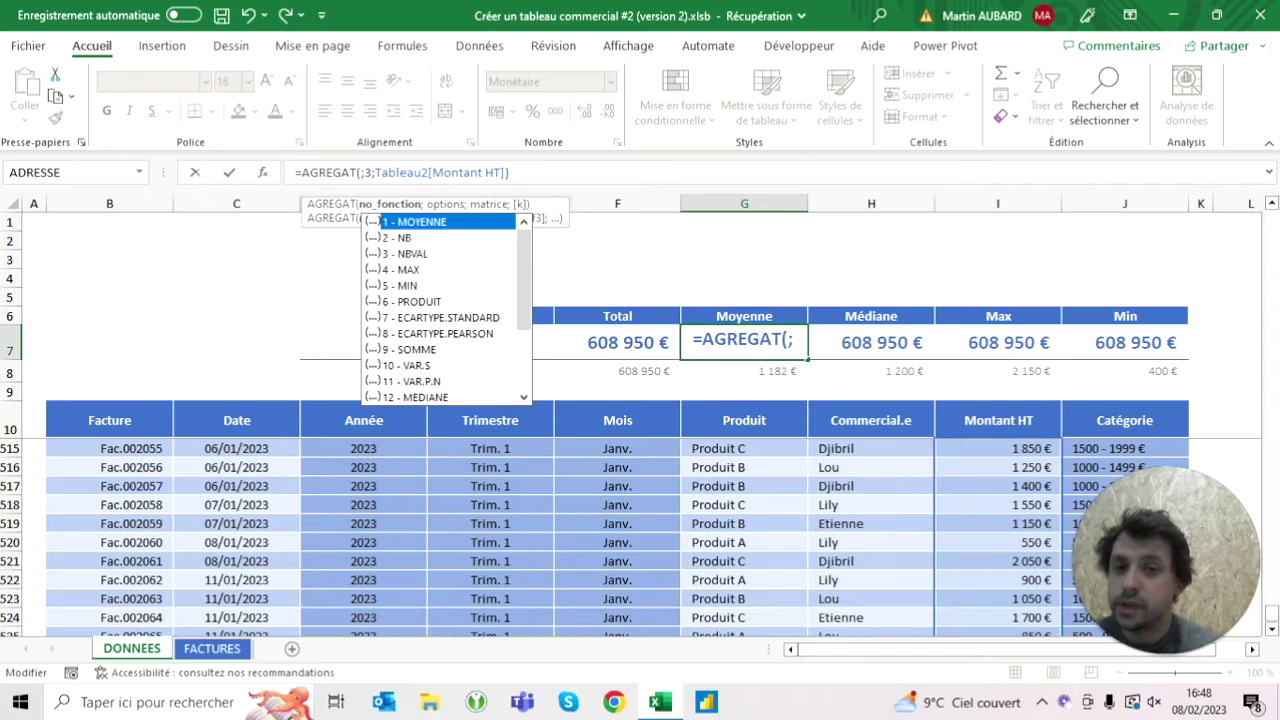
{"action": "type", "text": "1"}
{"action": "key", "text": "ctrl+Return"}
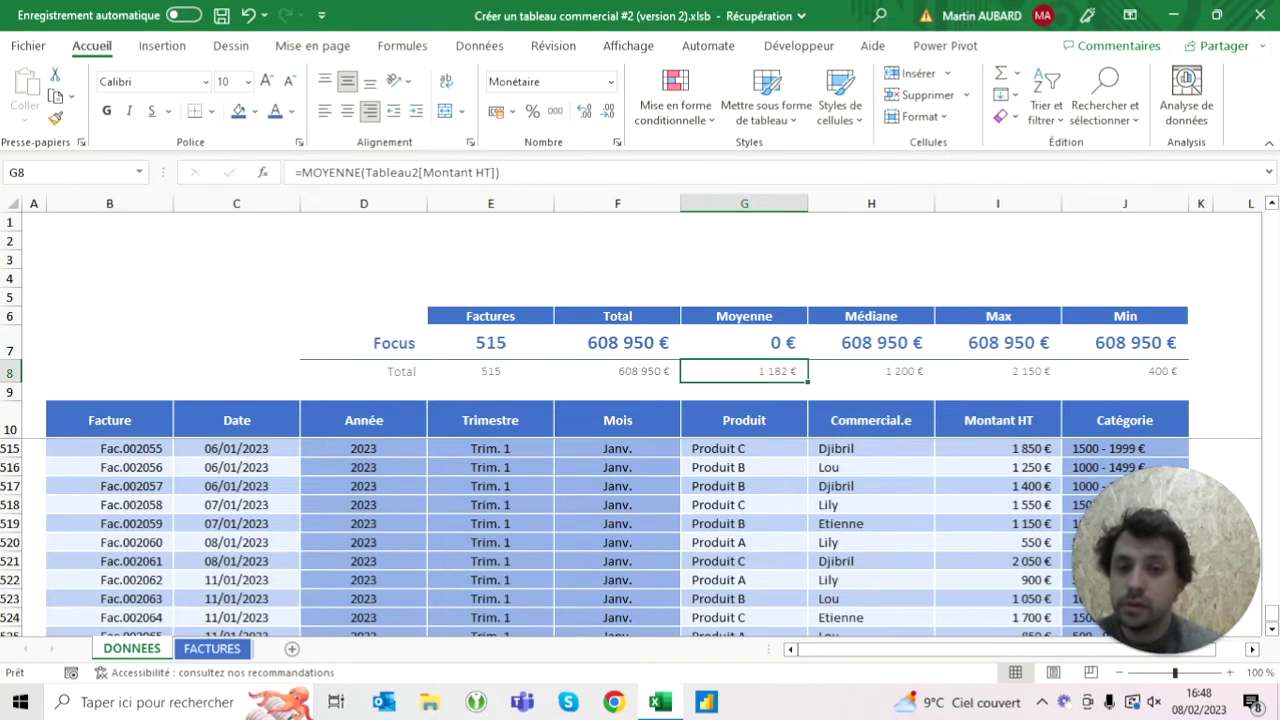
Step: Switch the Médiane formula in H7 to AGREGAT function 12
{"action": "key", "text": "Right"}
{"action": "left_click", "coordinate": [363, 172]}
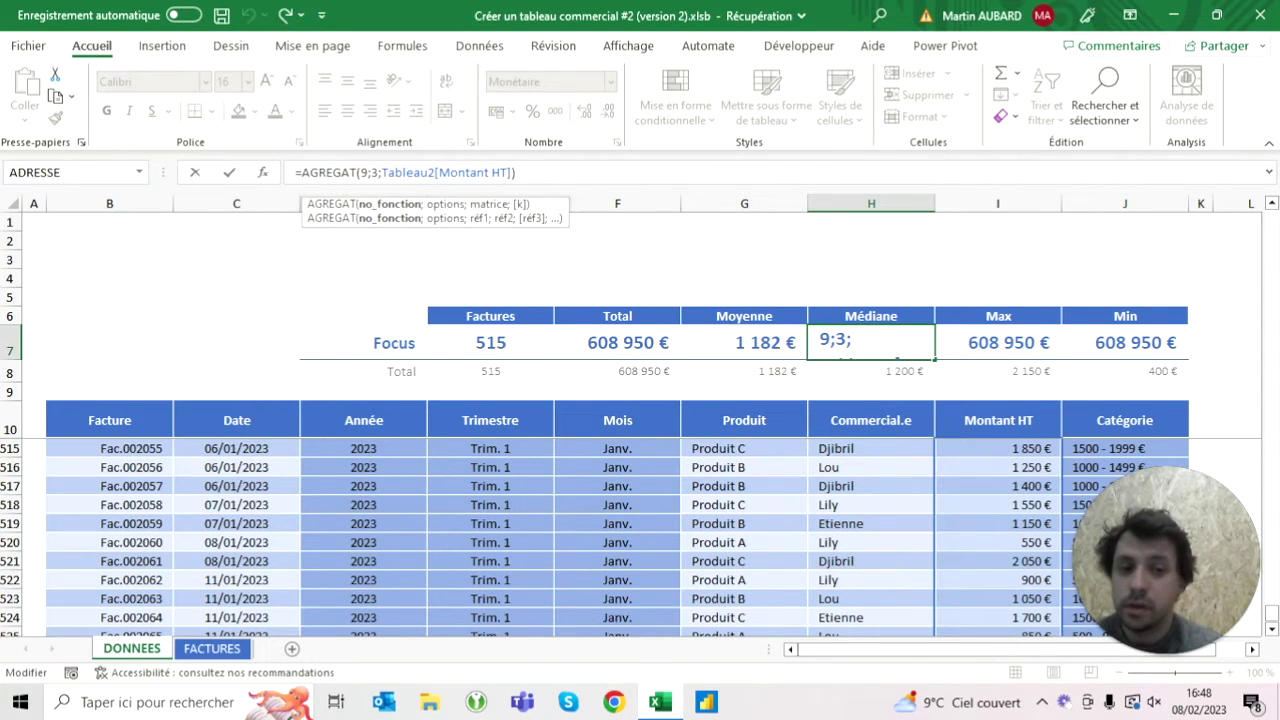
{"action": "key", "text": "BackSpace"}
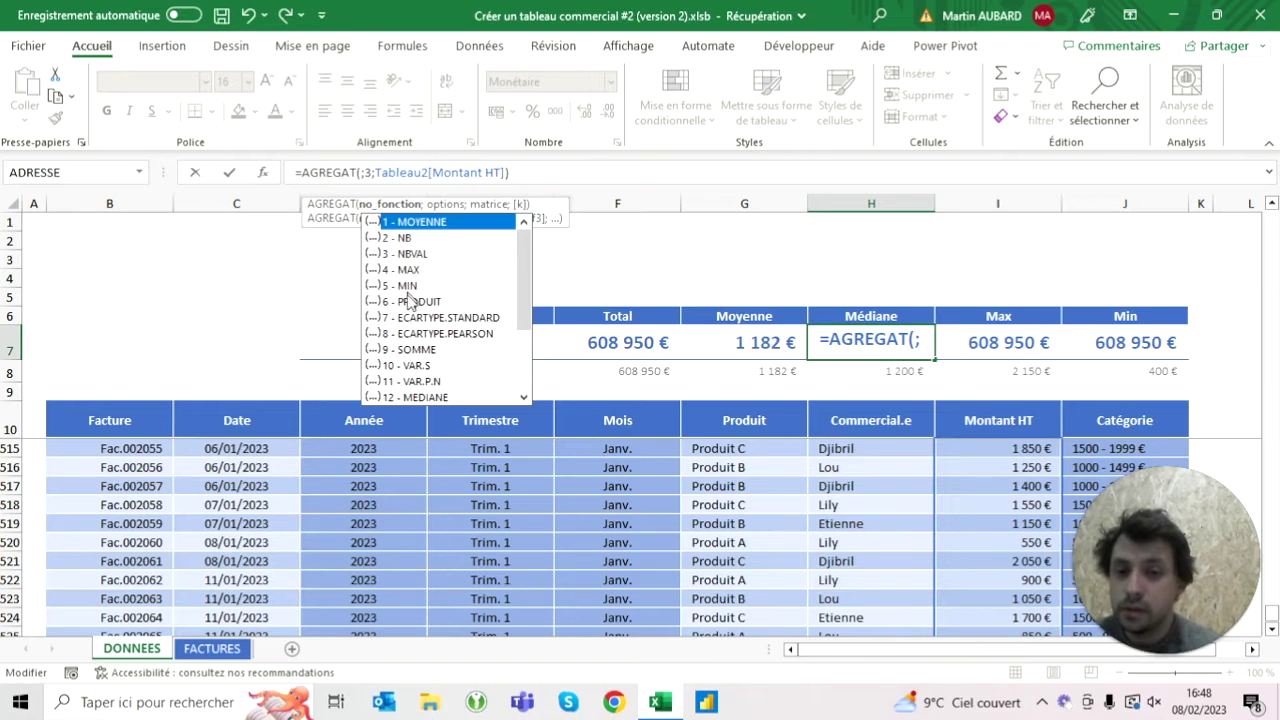
{"action": "type", "text": "12"}
{"action": "key", "text": "Tab"}
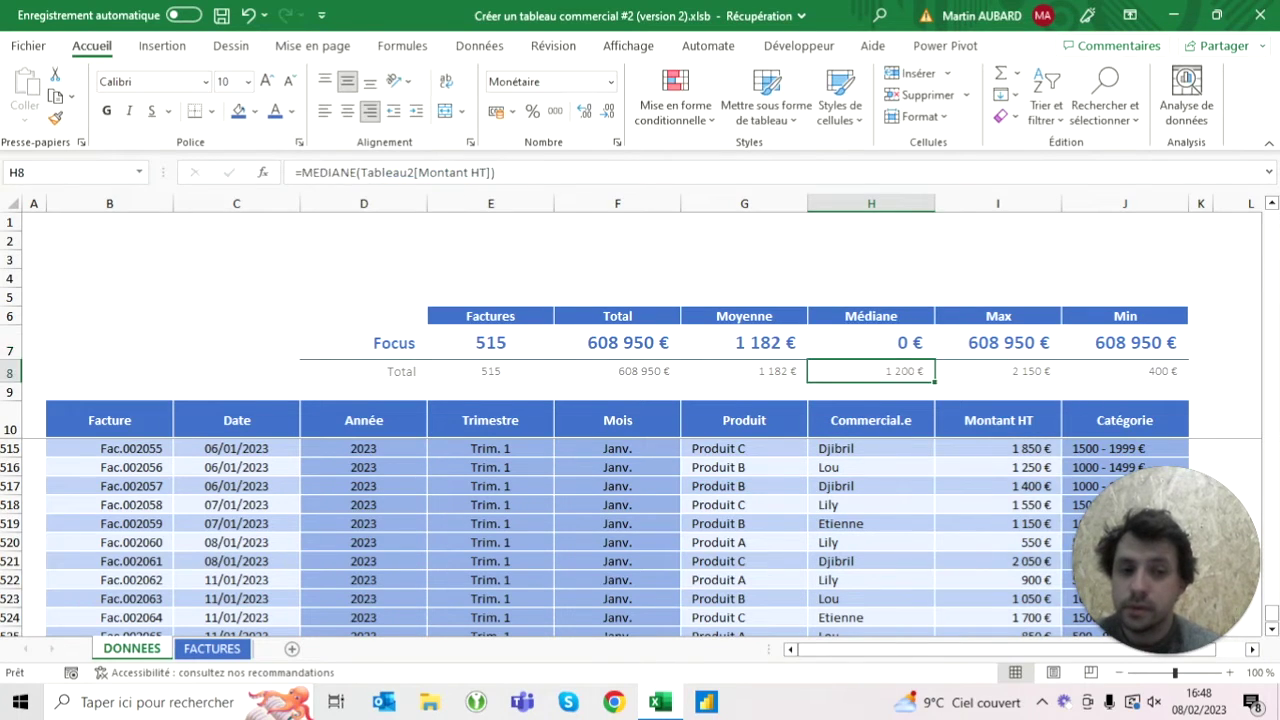
Step: Set the Max and Min figures to functions 4 and 5, showing 2 150 € and 400 €
{"action": "key", "text": "F2"}
{"action": "key", "text": "BackSpace"}
{"action": "key", "text": "Down"}
{"action": "key", "text": "Down"}
{"action": "key", "text": "Down"}
{"action": "key", "text": "Tab"}
{"action": "key", "text": "Return"}
{"action": "key", "text": "Tab"}
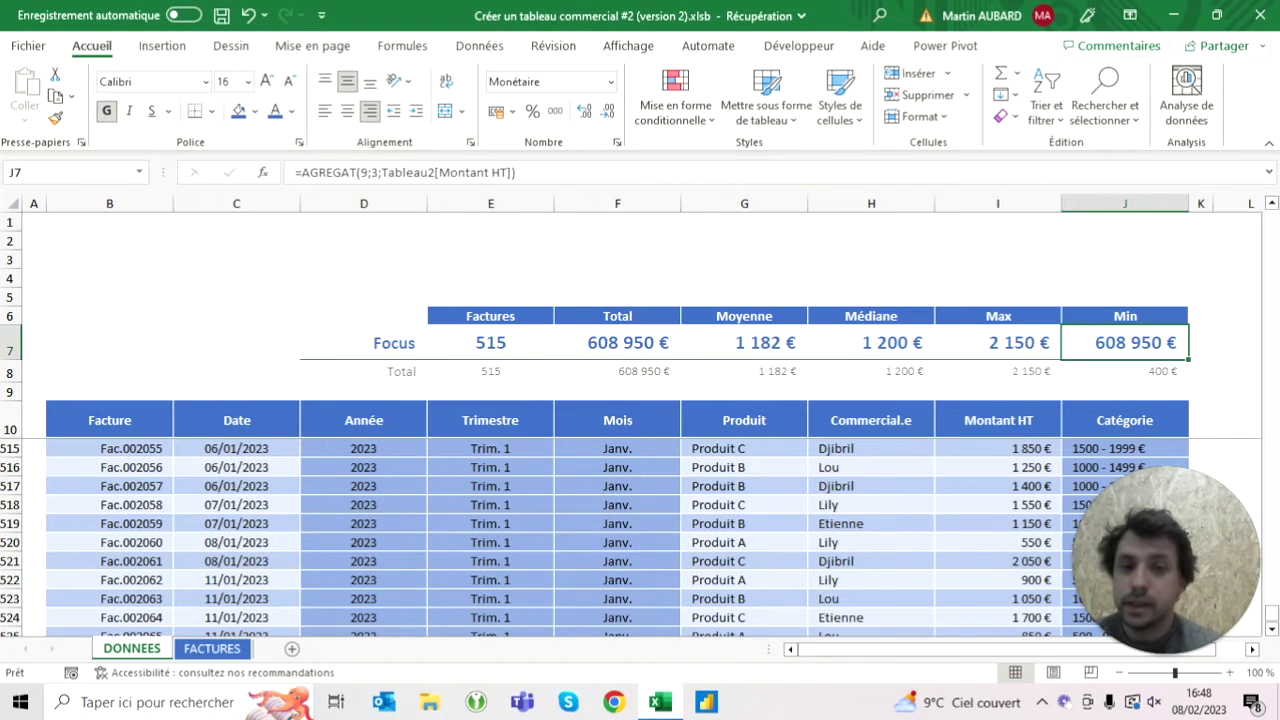
{"action": "key", "text": "F2"}
{"action": "key", "text": "BackSpace"}
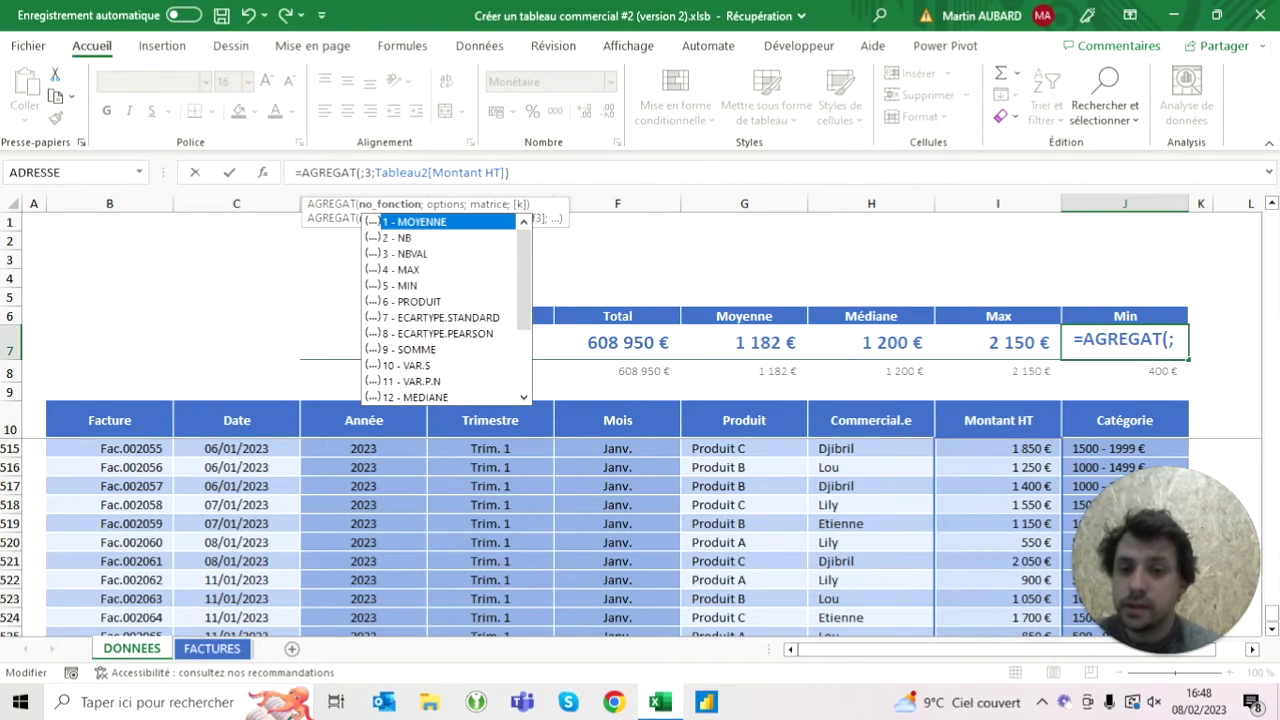
{"action": "double_click", "coordinate": [402, 285]}
{"action": "key", "text": "Return"}
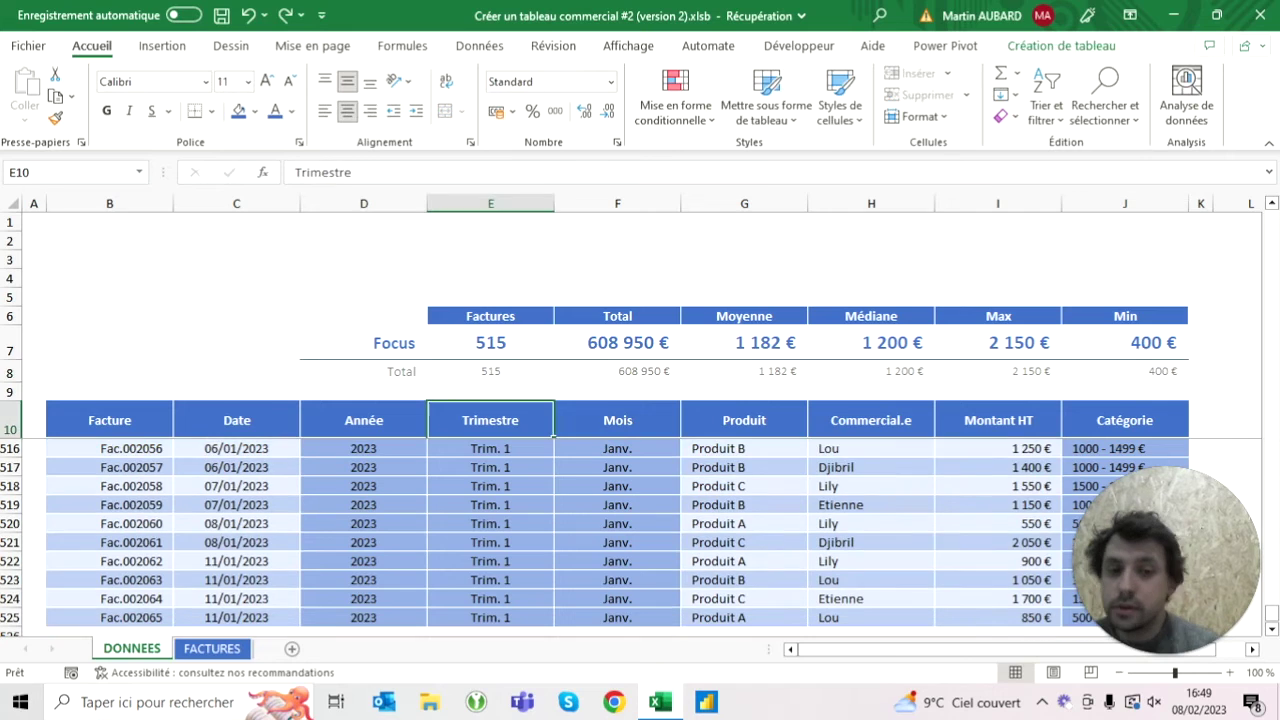
{"action": "left_click", "coordinate": [490, 342]}
{"action": "key", "text": "Down"}
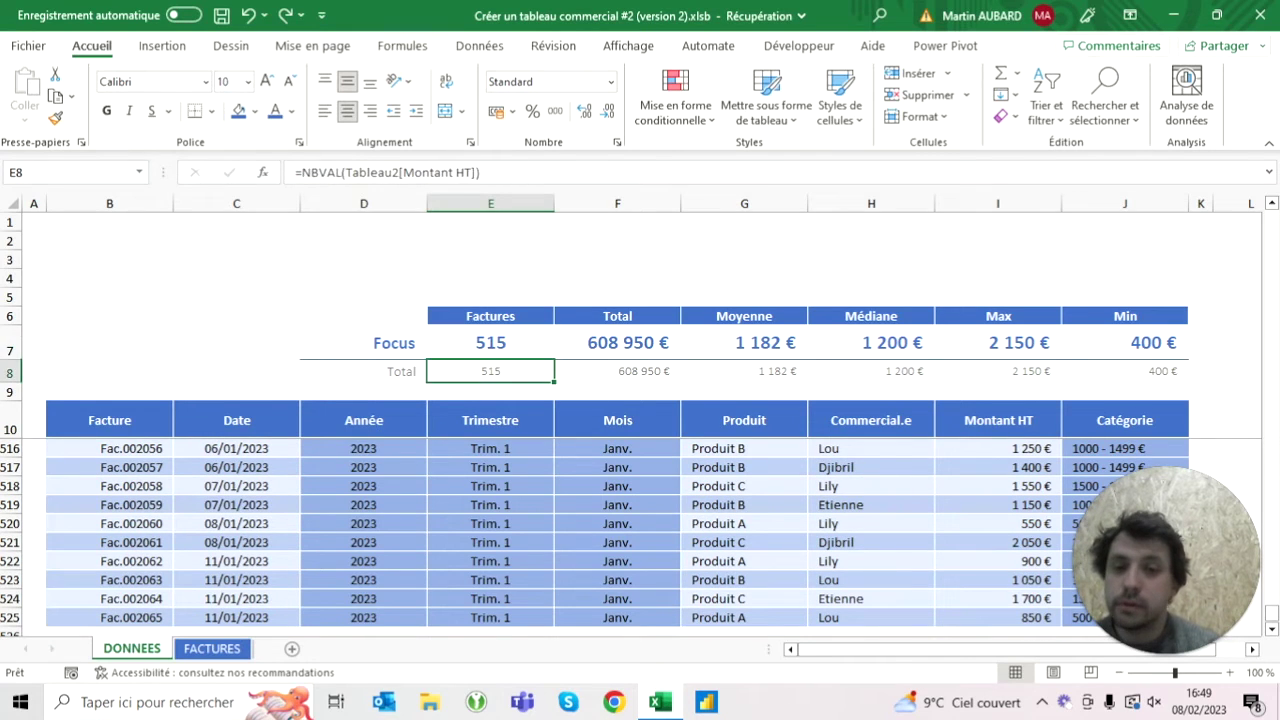
{"action": "key", "text": "Up"}
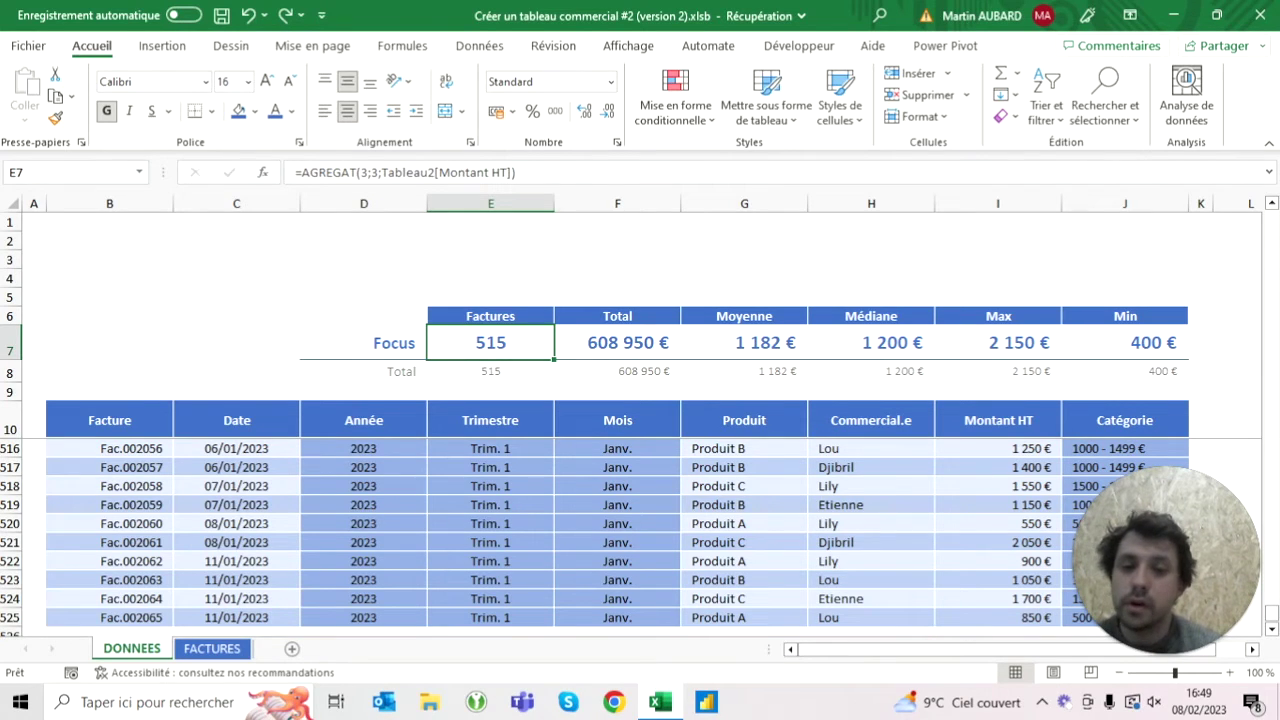
{"action": "left_click", "coordinate": [236, 523]}
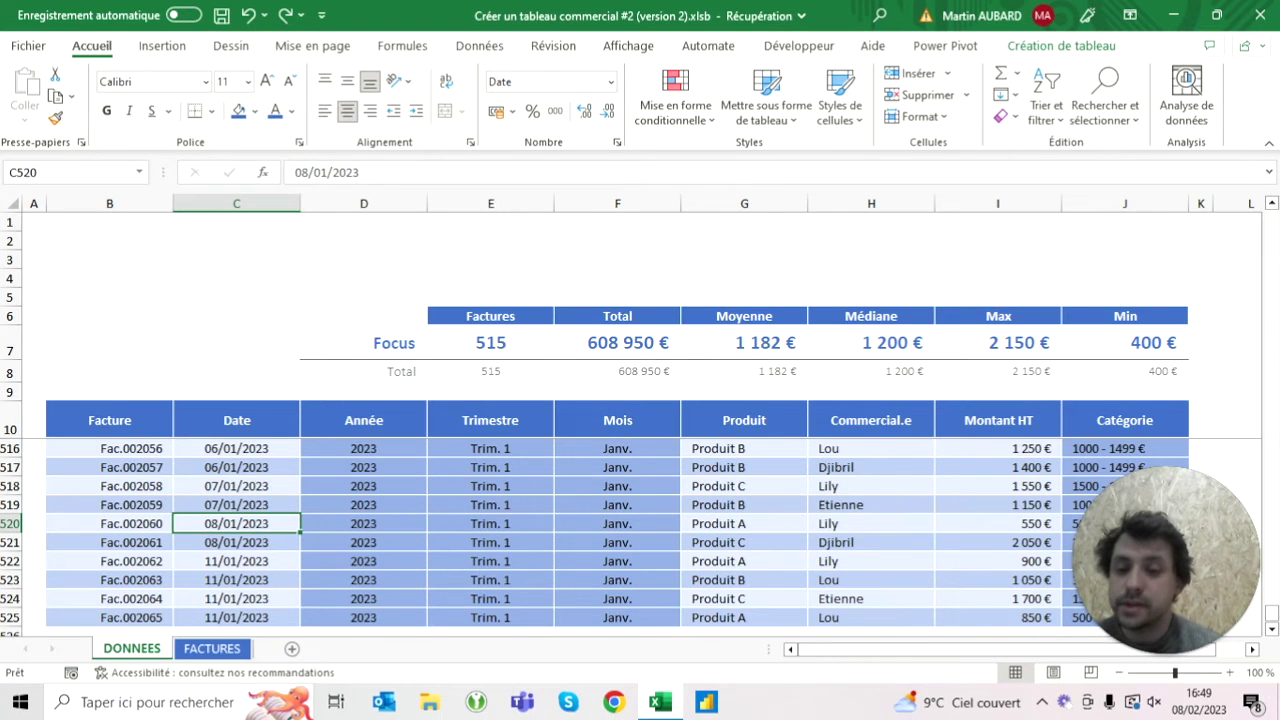
{"action": "left_click", "coordinate": [212, 648]}
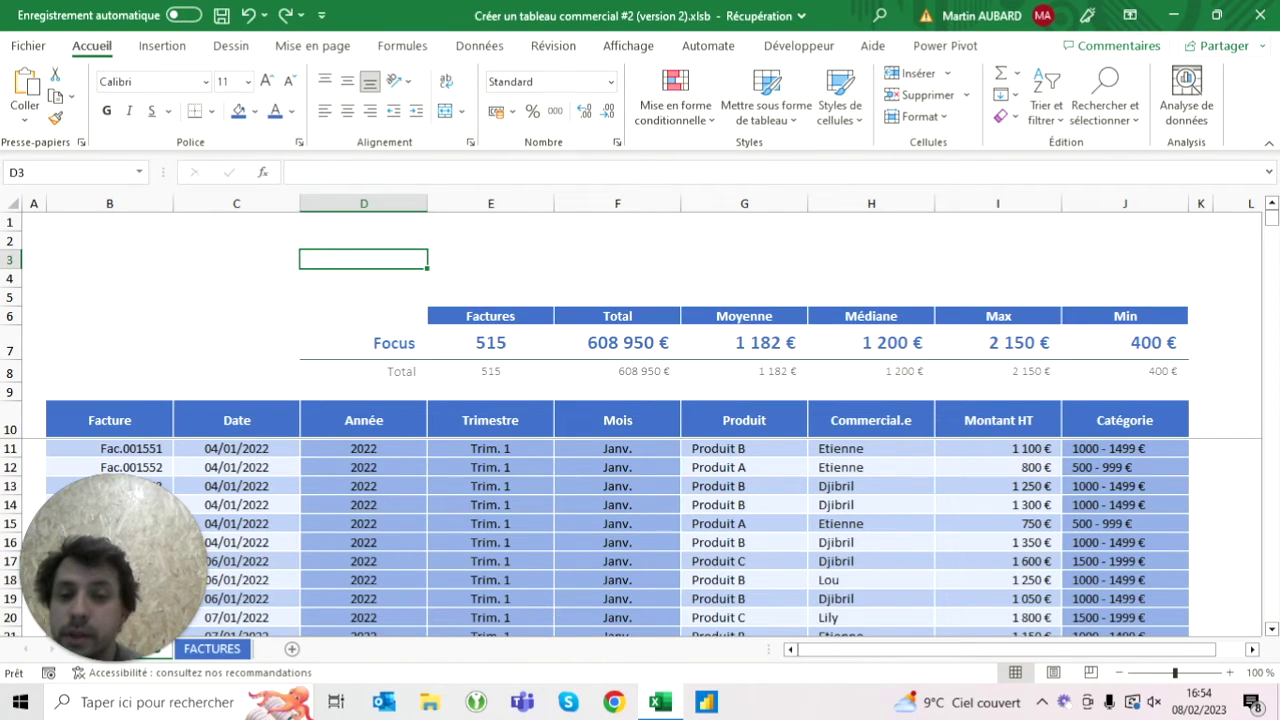
{"action": "left_click", "coordinate": [490, 343]}
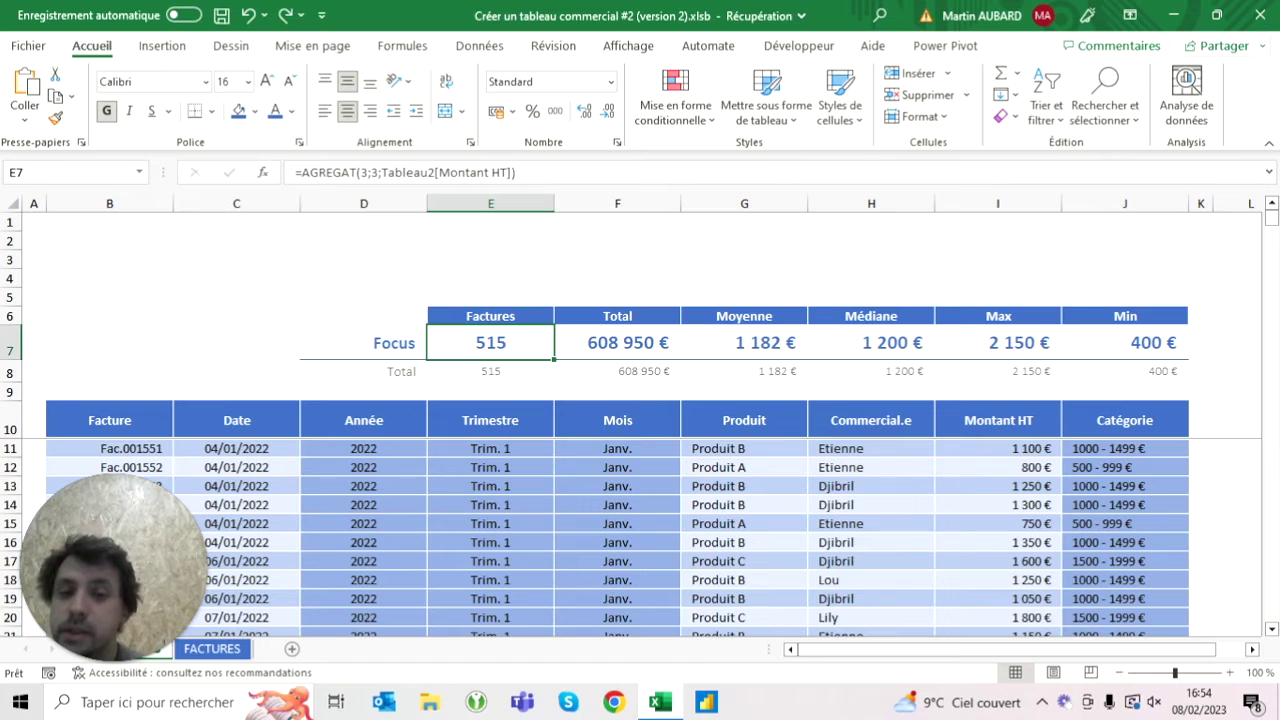
{"action": "left_click", "coordinate": [490, 371]}
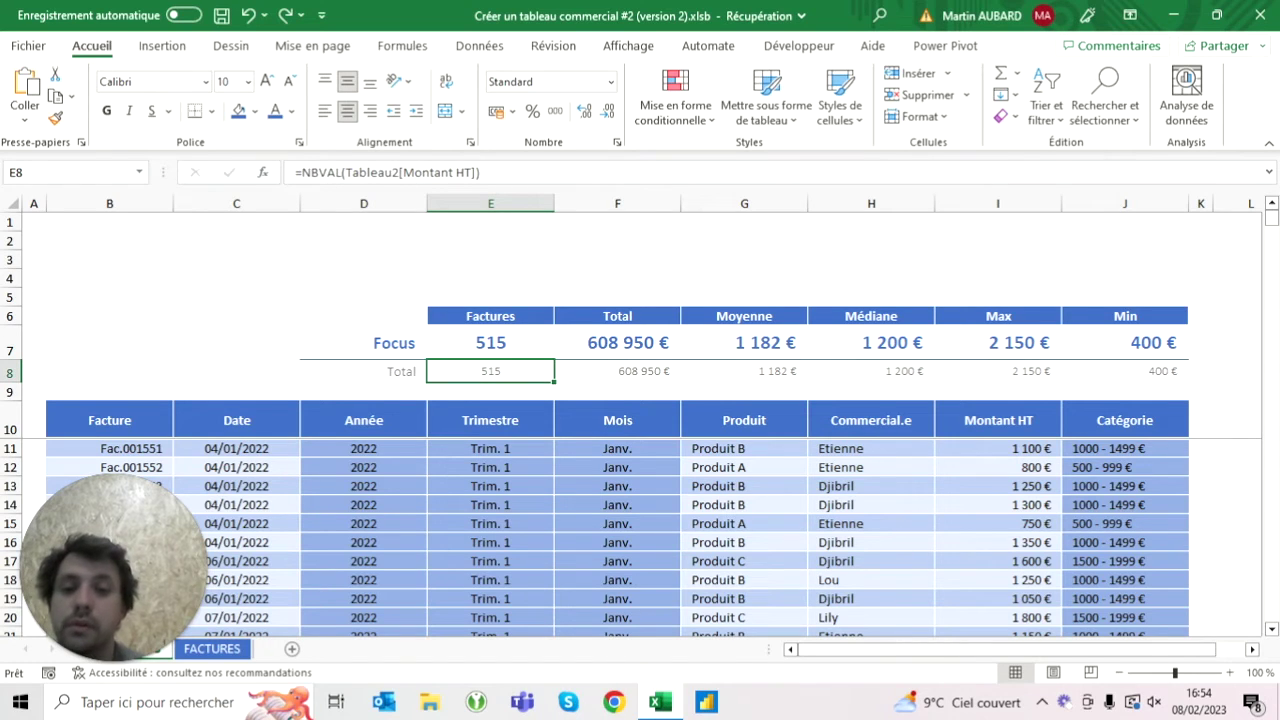
{"action": "left_click", "coordinate": [490, 448]}
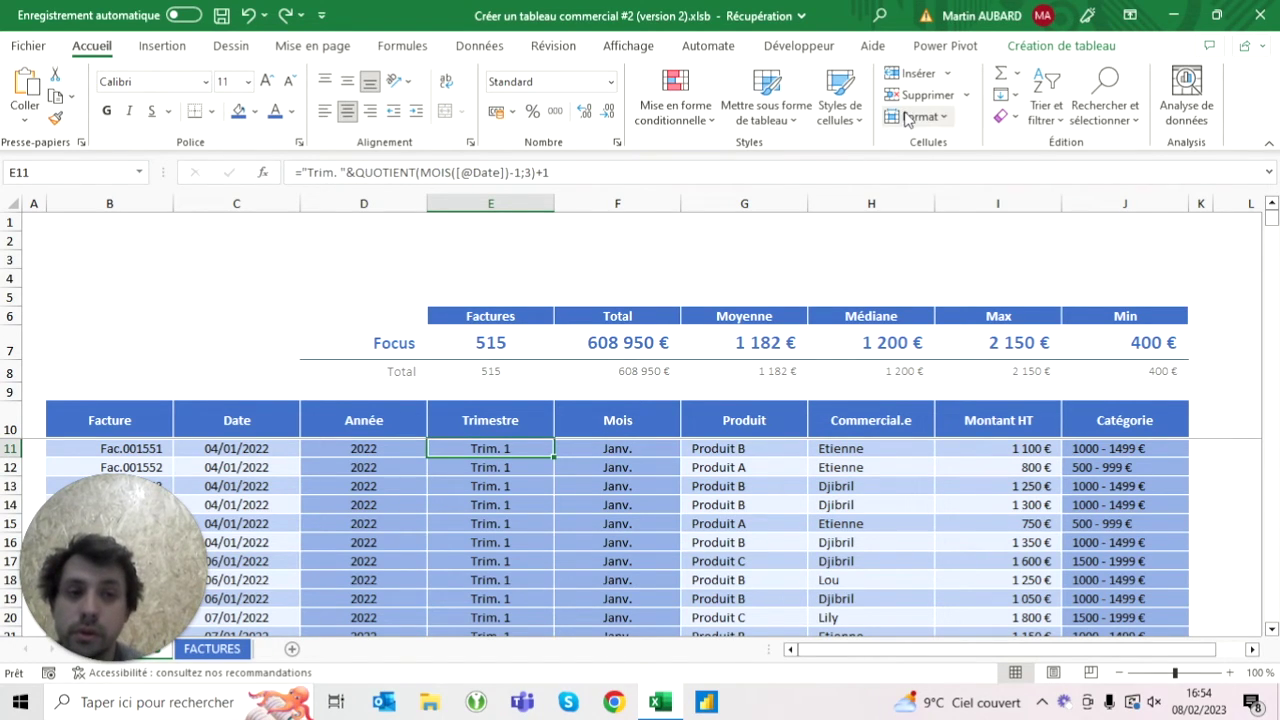
{"action": "left_click", "coordinate": [1014, 52]}
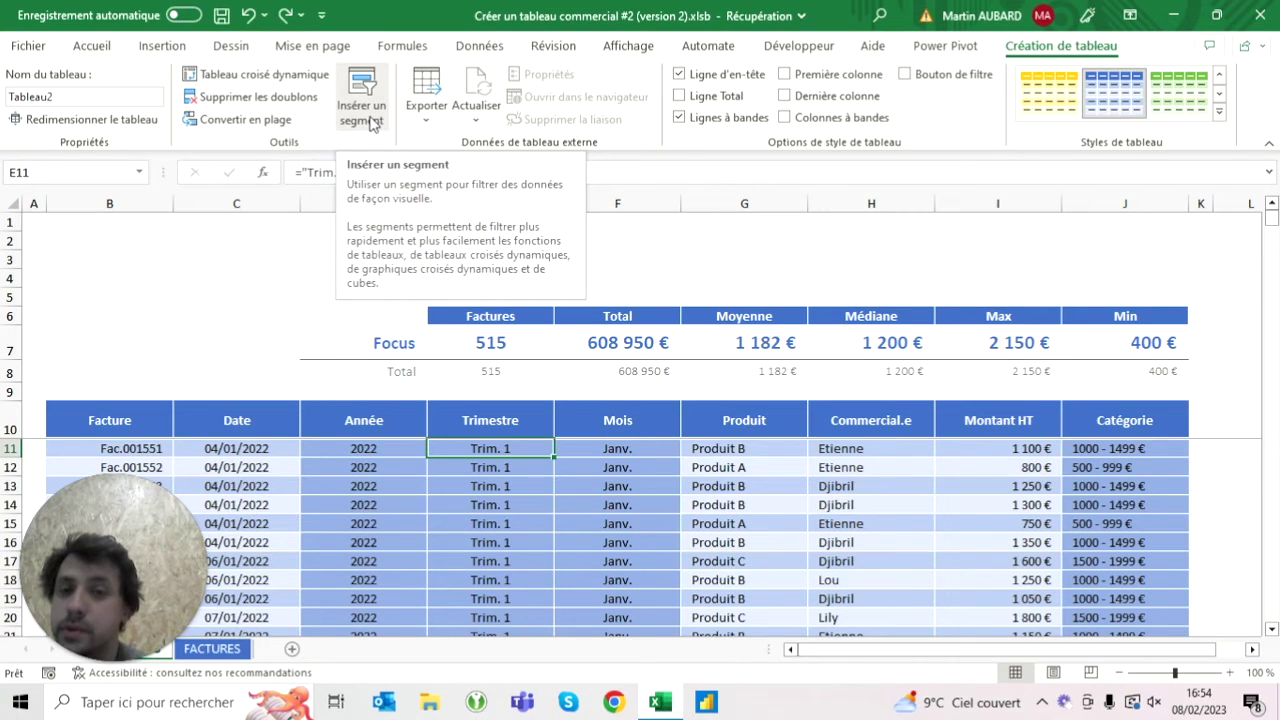
Step: Insert slicers for Année, Trimestre, Mois, Produit, Commercial.e and Catégorie on the sales table
{"action": "left_click", "coordinate": [368, 110]}
{"action": "left_click", "coordinate": [410, 162]}
{"action": "left_click", "coordinate": [411, 180]}
{"action": "left_click", "coordinate": [410, 196]}
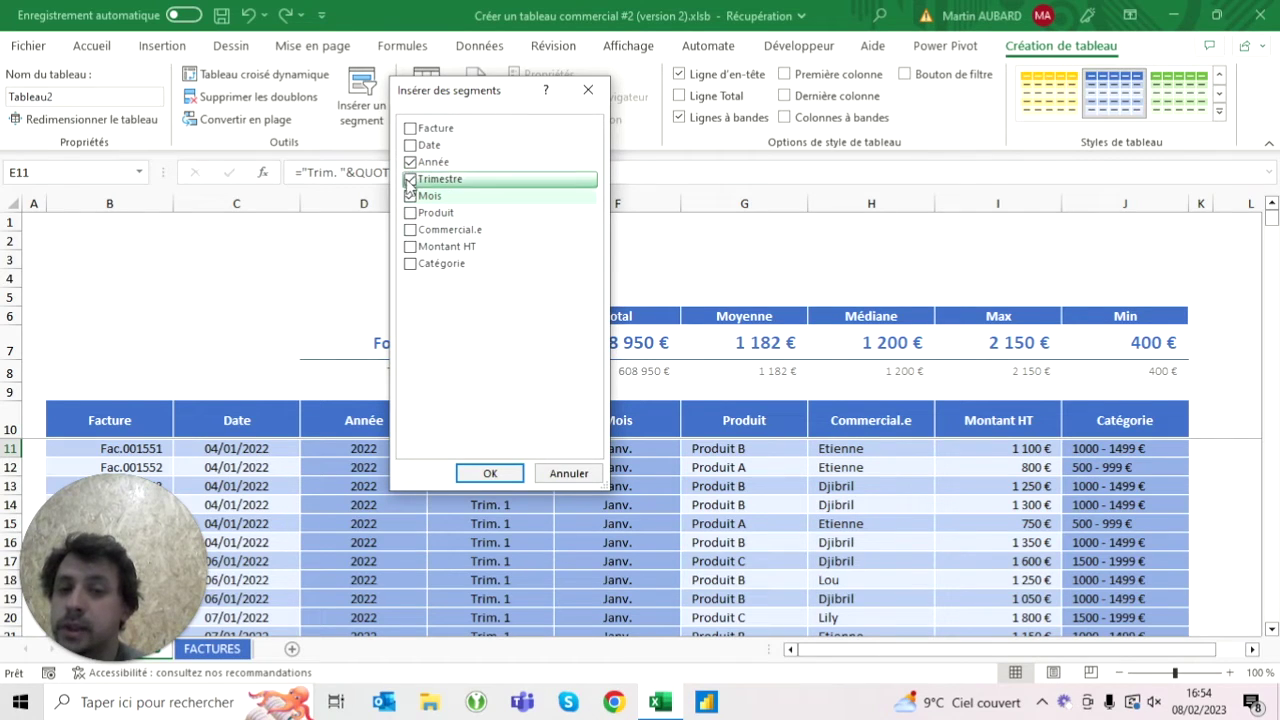
{"action": "left_click", "coordinate": [410, 213]}
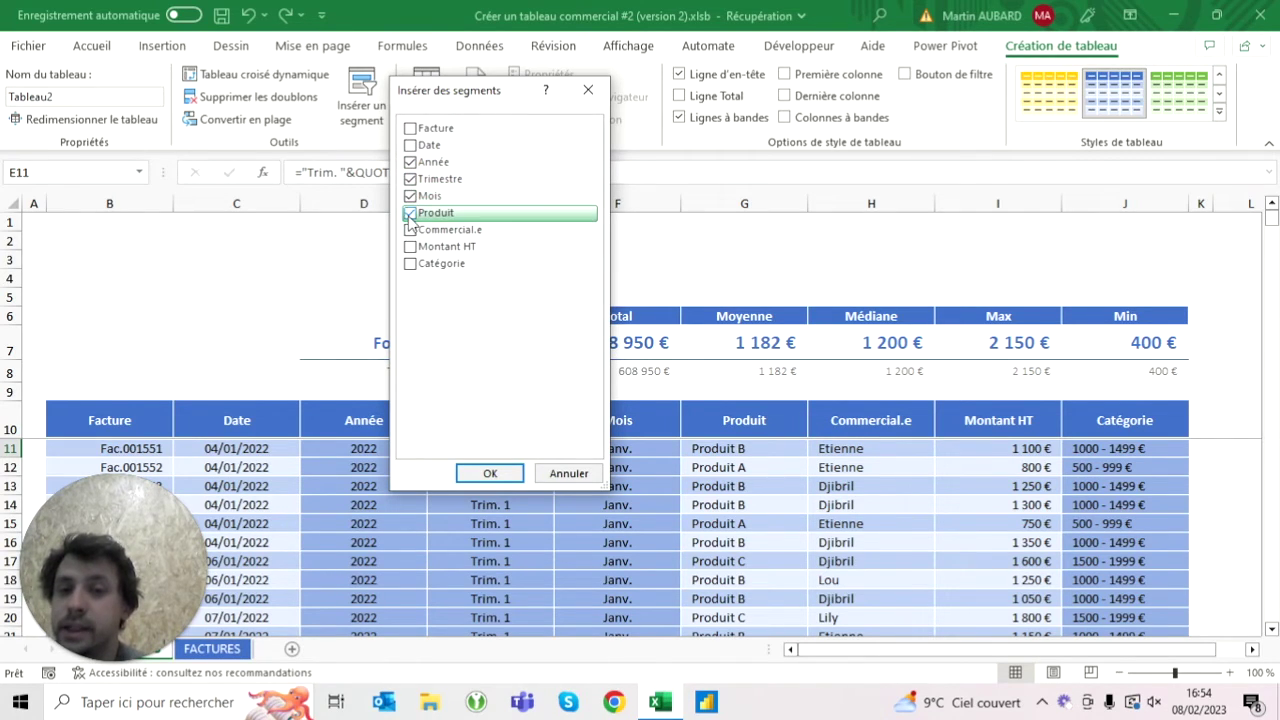
{"action": "left_click", "coordinate": [410, 230]}
{"action": "left_click", "coordinate": [410, 264]}
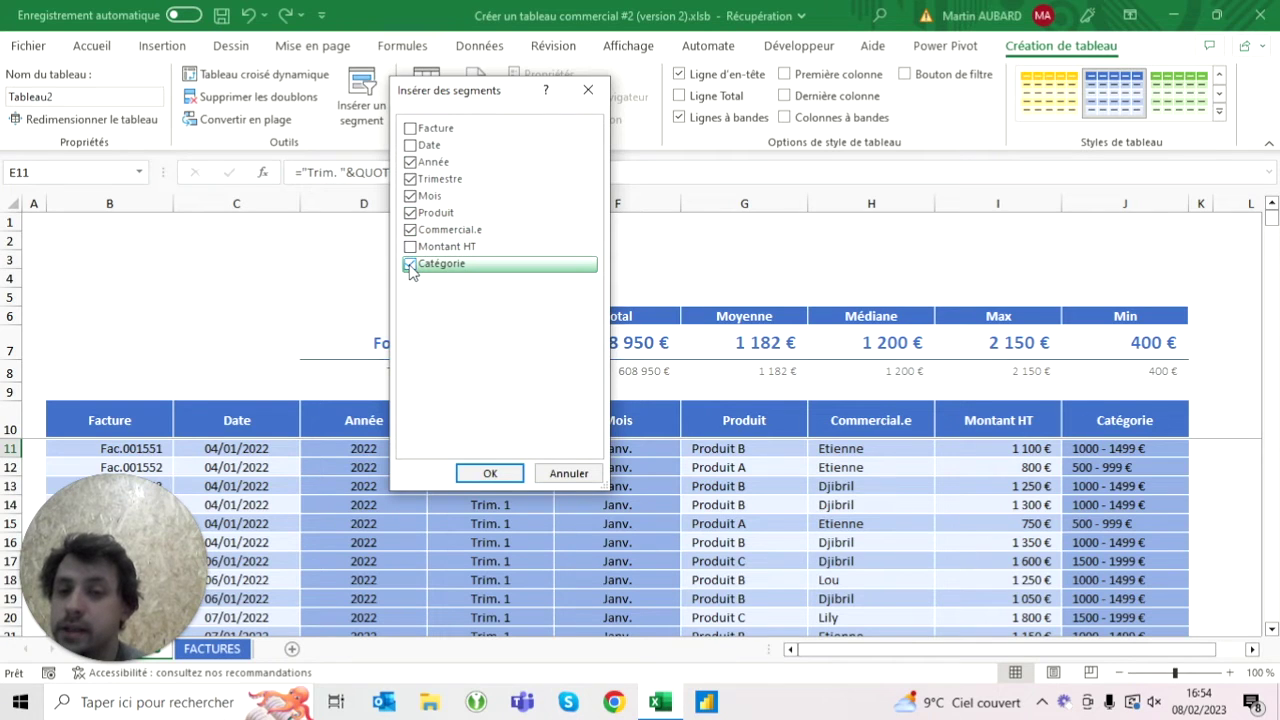
{"action": "left_click", "coordinate": [494, 473]}
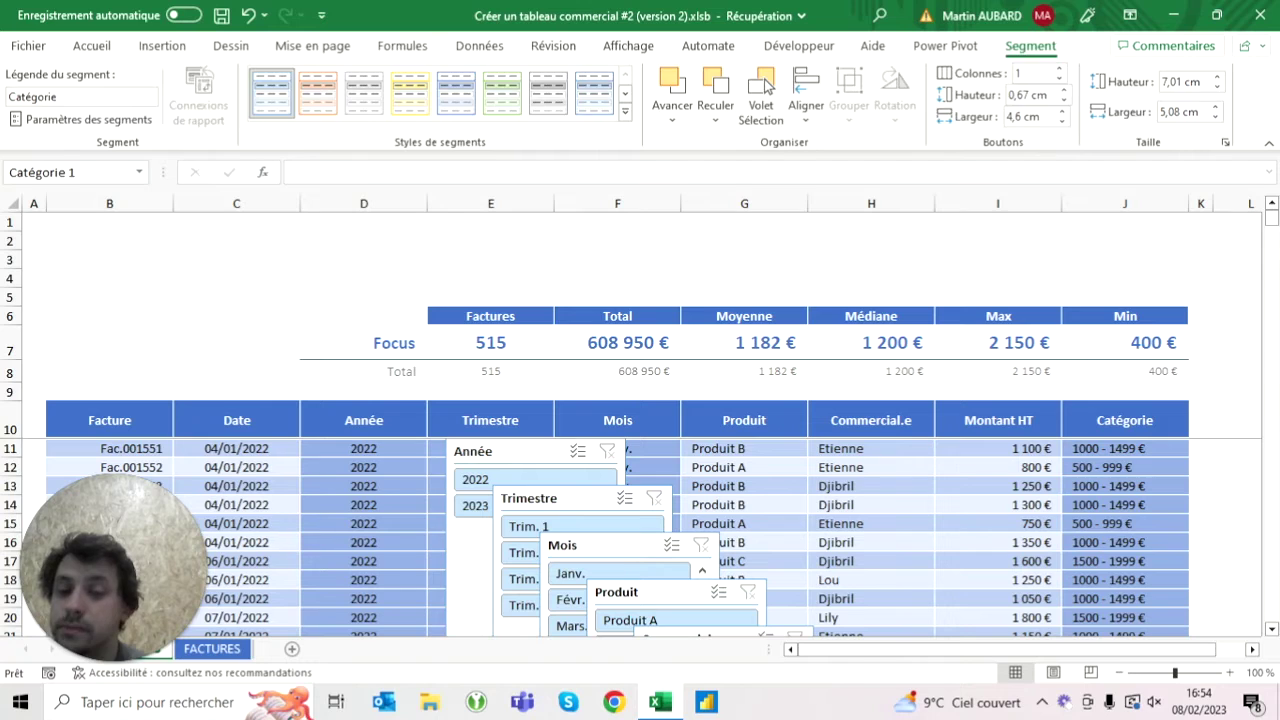
Step: Move the Année slicer out of the pile and place it at cell B2
{"action": "left_click_drag", "start_coordinate": [520, 451], "coordinate": [422, 387]}
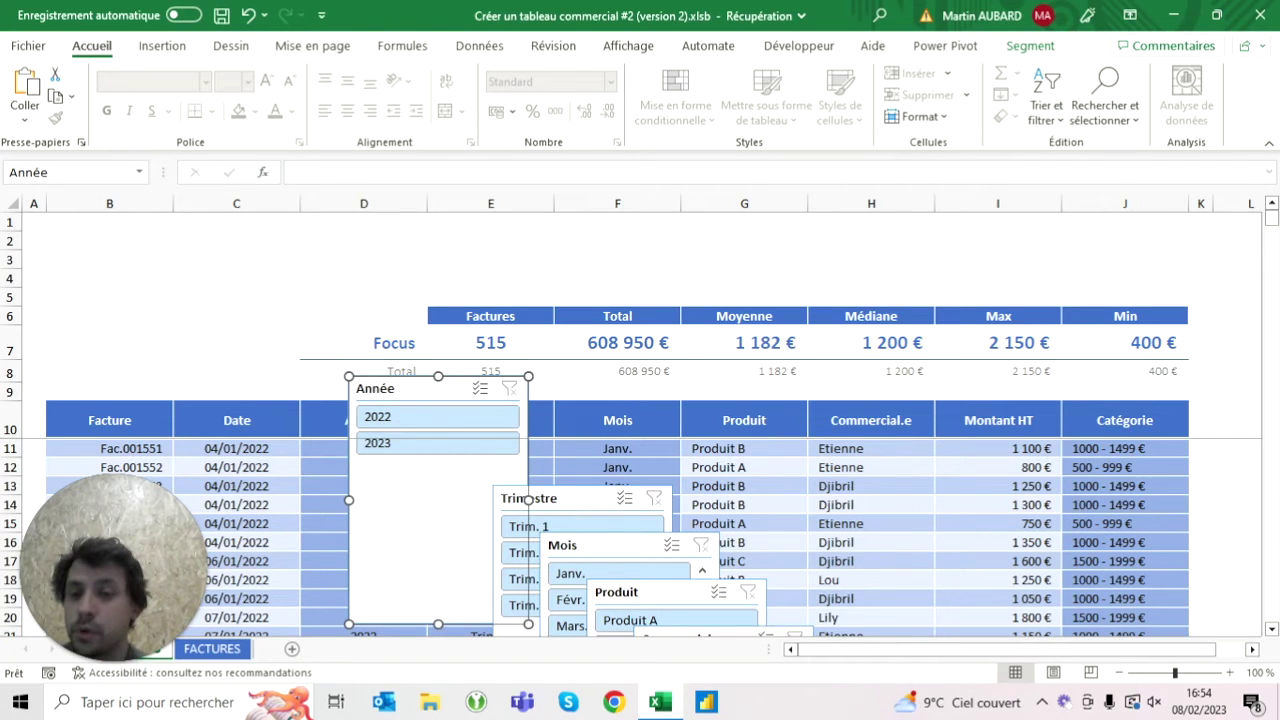
{"action": "key", "text": "ctrl+c"}
{"action": "left_click", "coordinate": [109, 241]}
{"action": "key", "text": "ctrl+v"}
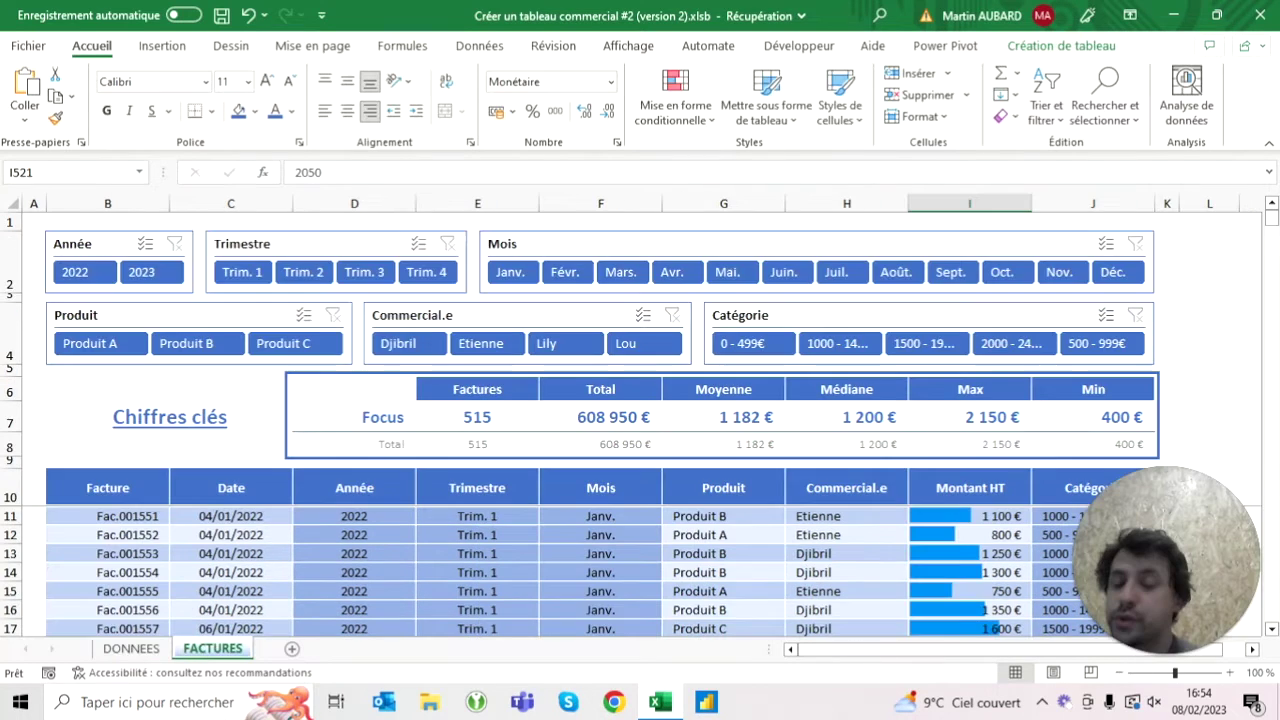
{"action": "left_click", "coordinate": [131, 649]}
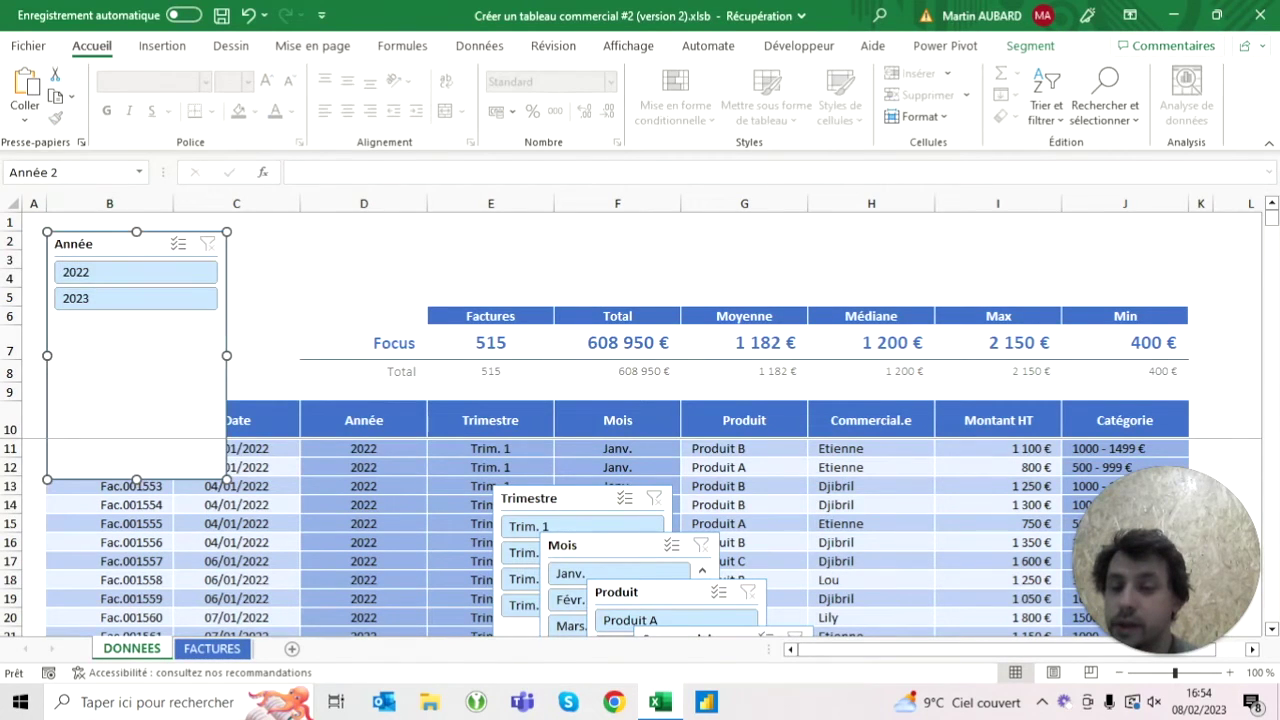
Step: Shorten the Année slicer to 2 columns, about 1,8 cm high
{"action": "left_click_drag", "start_coordinate": [136, 480], "coordinate": [136, 300]}
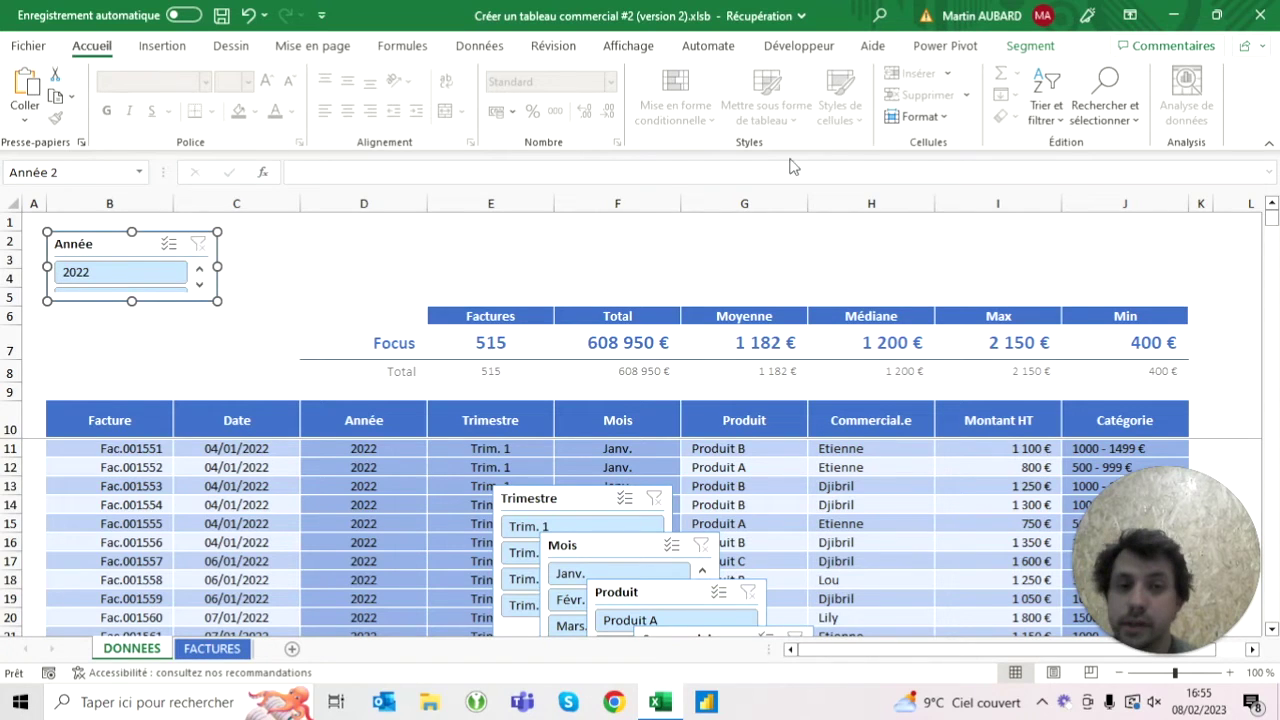
{"action": "left_click", "coordinate": [1034, 50]}
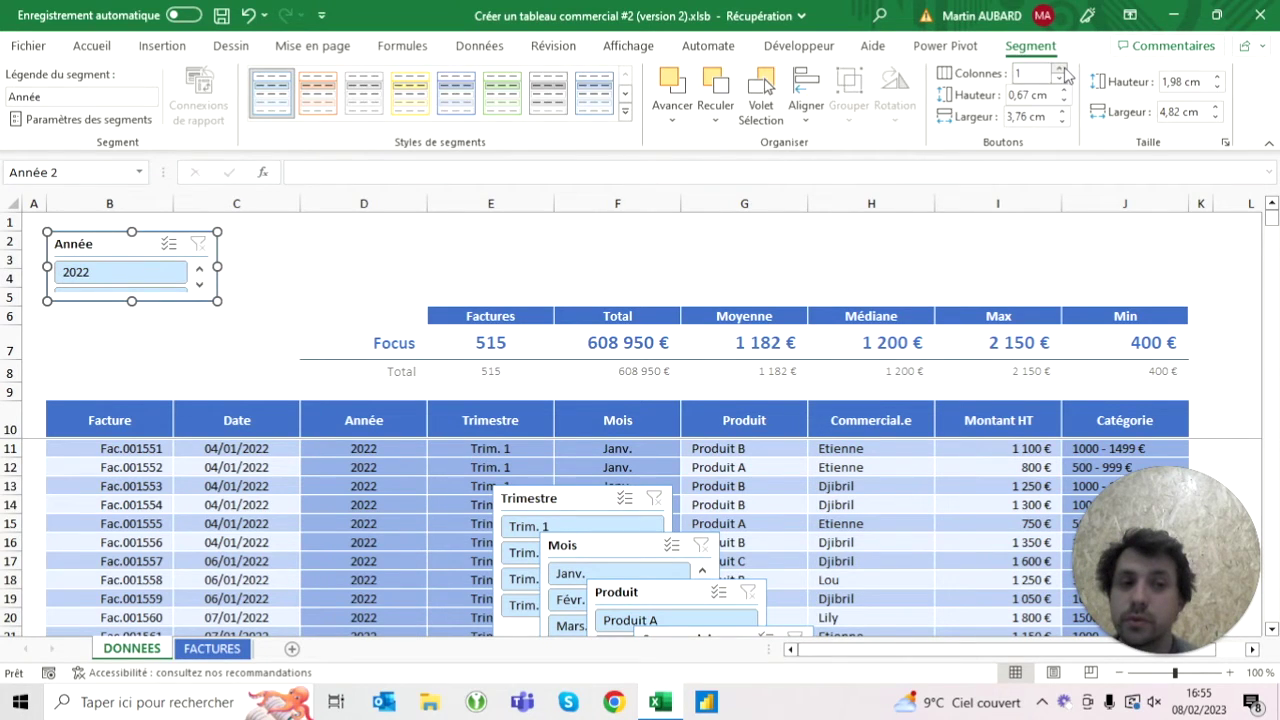
{"action": "left_click", "coordinate": [1060, 69]}
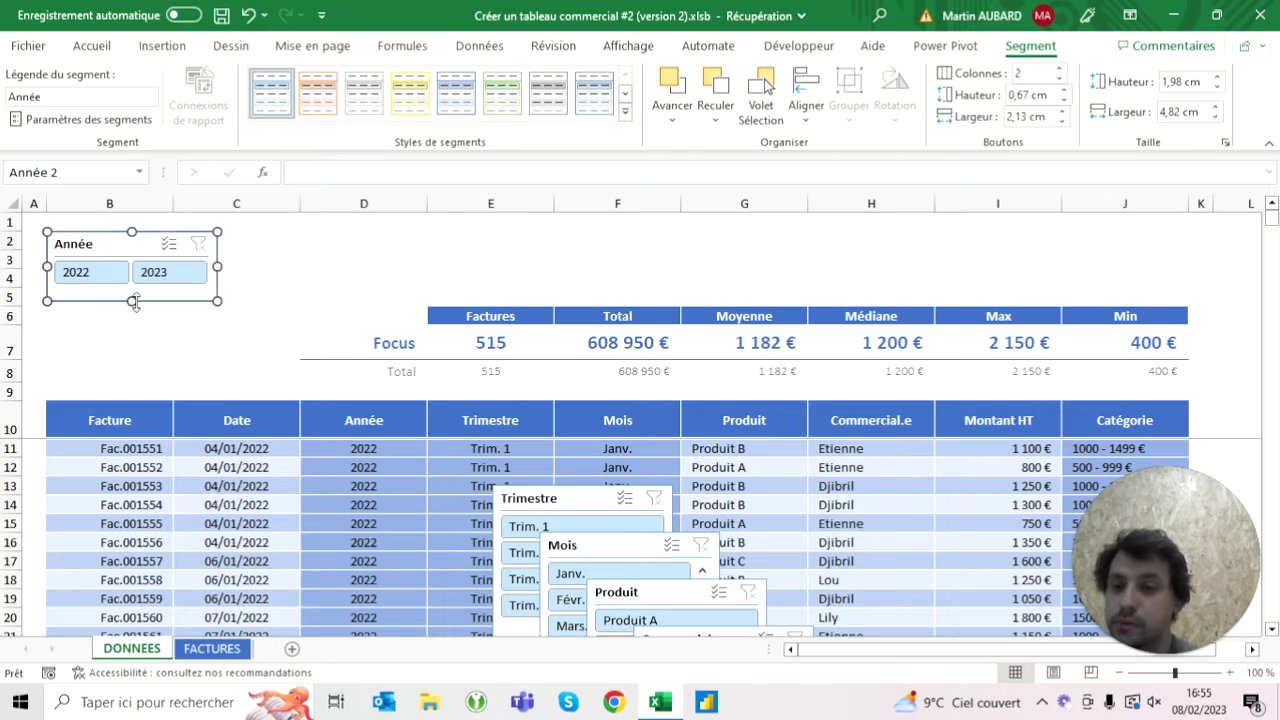
{"action": "left_click_drag", "start_coordinate": [134, 301], "coordinate": [134, 291]}
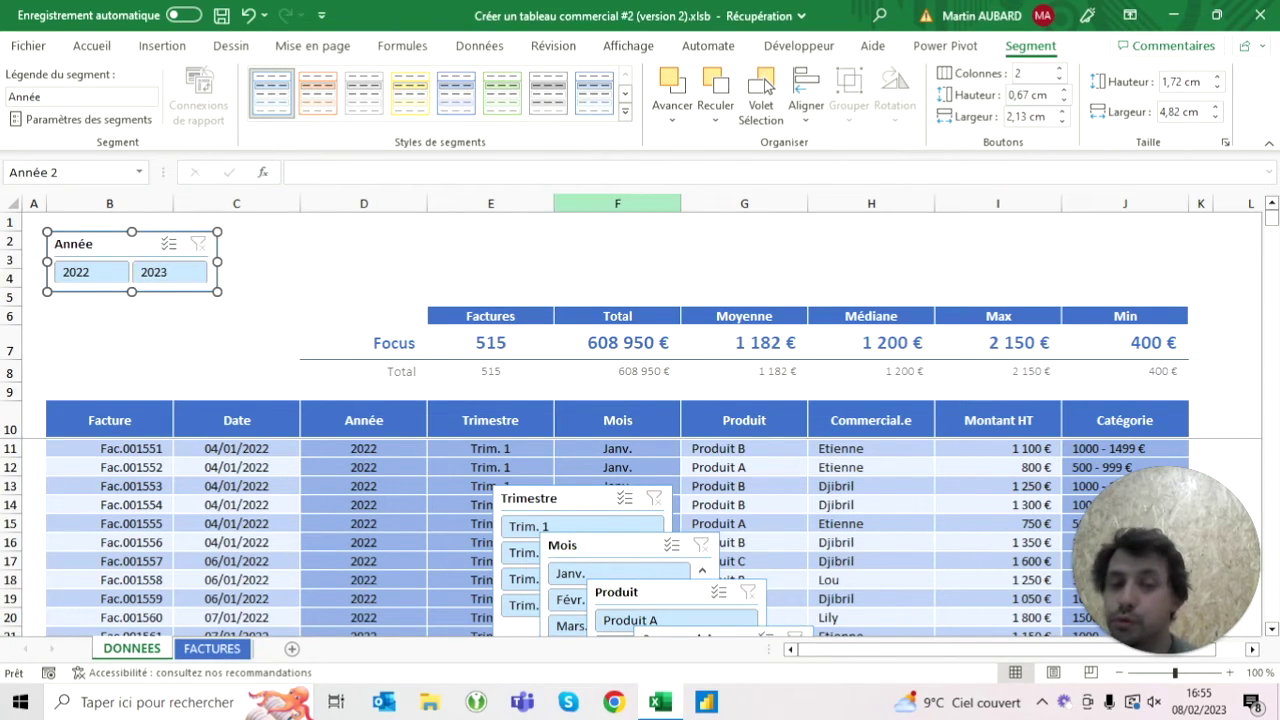
{"action": "key", "text": "Escape"}
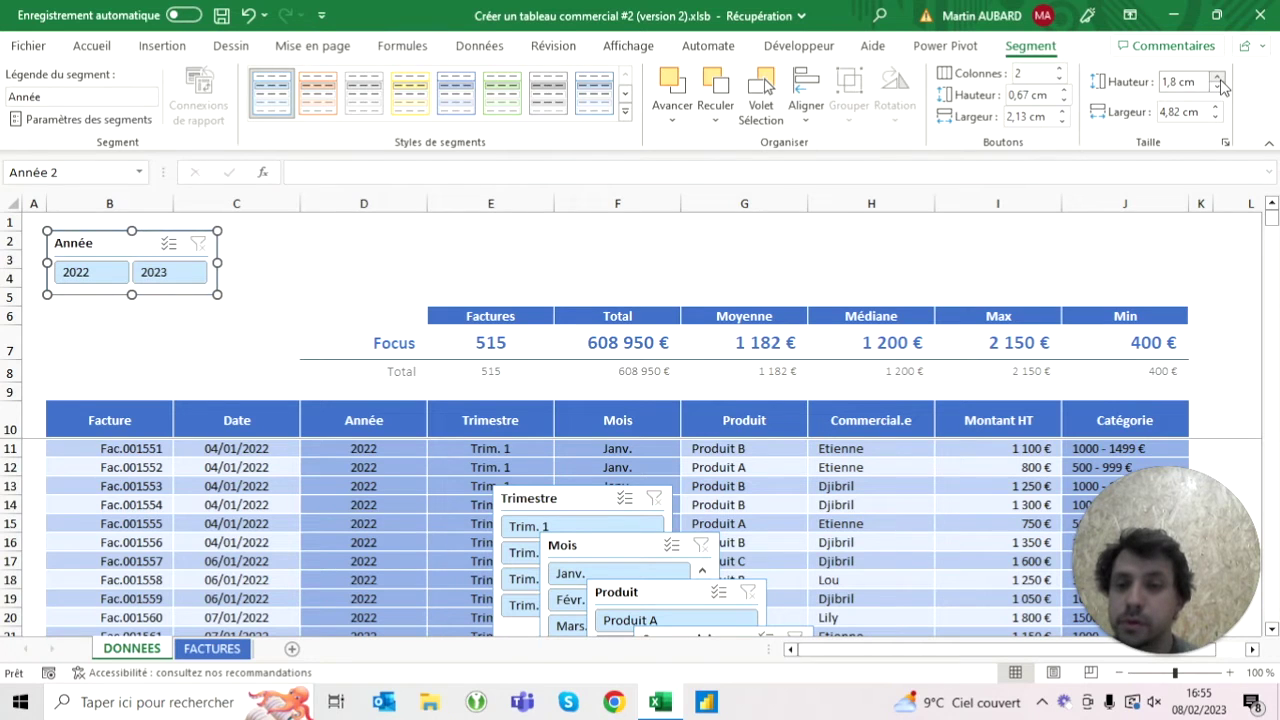
{"action": "left_click", "coordinate": [363, 278]}
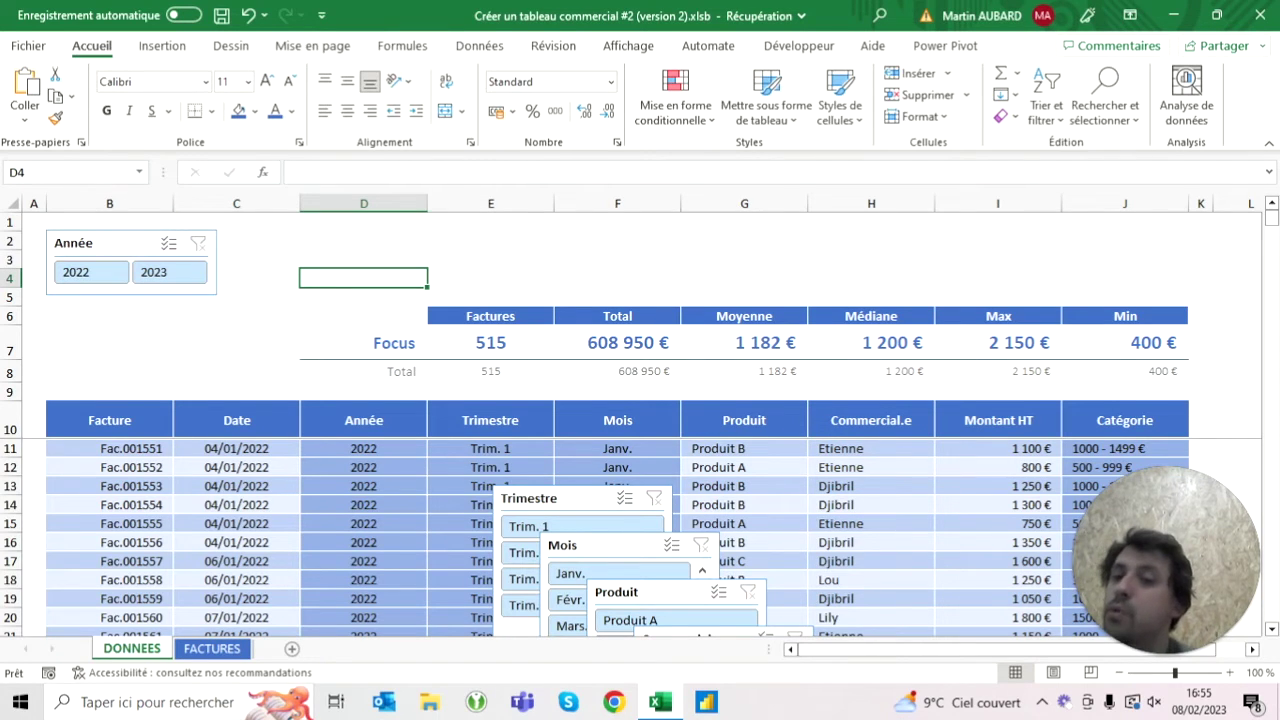
{"action": "left_click", "coordinate": [80, 243]}
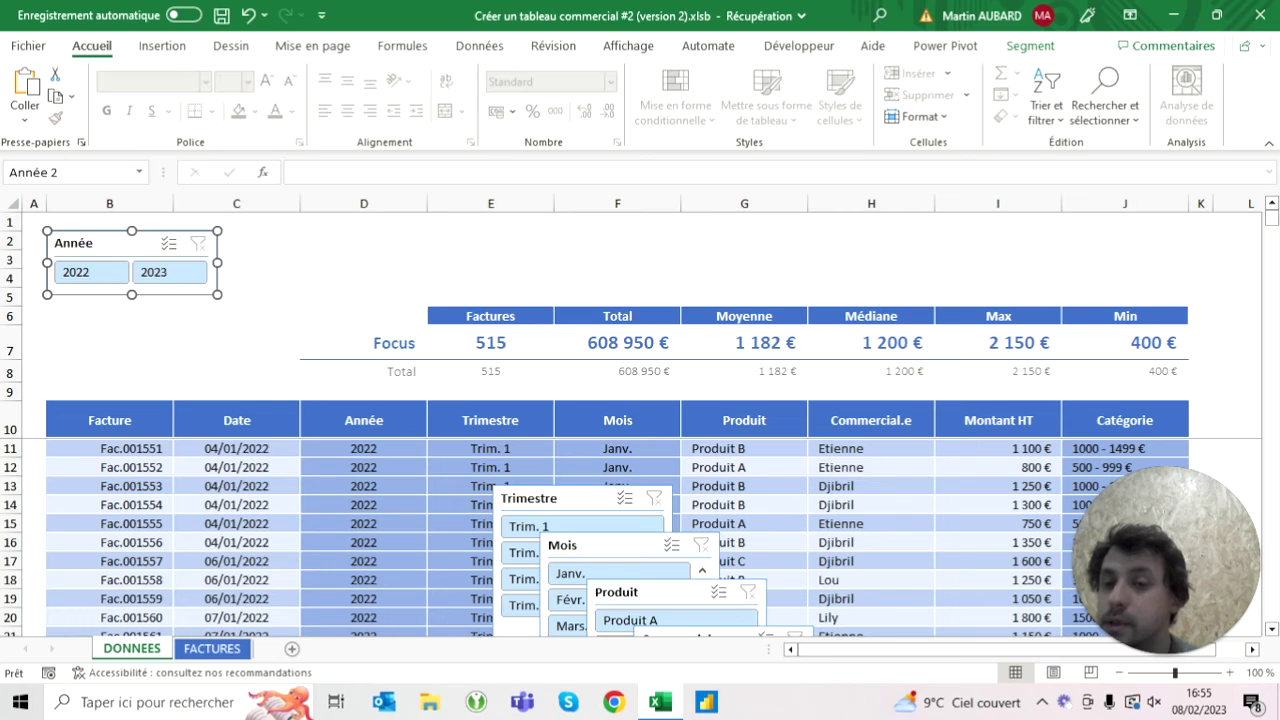
Step: Place the Trimestre and Mois slicers beside Année, widening Mois across to column J
{"action": "left_click_drag", "start_coordinate": [530, 498], "coordinate": [321, 297]}
{"action": "left_click_drag", "start_coordinate": [580, 545], "coordinate": [612, 300]}
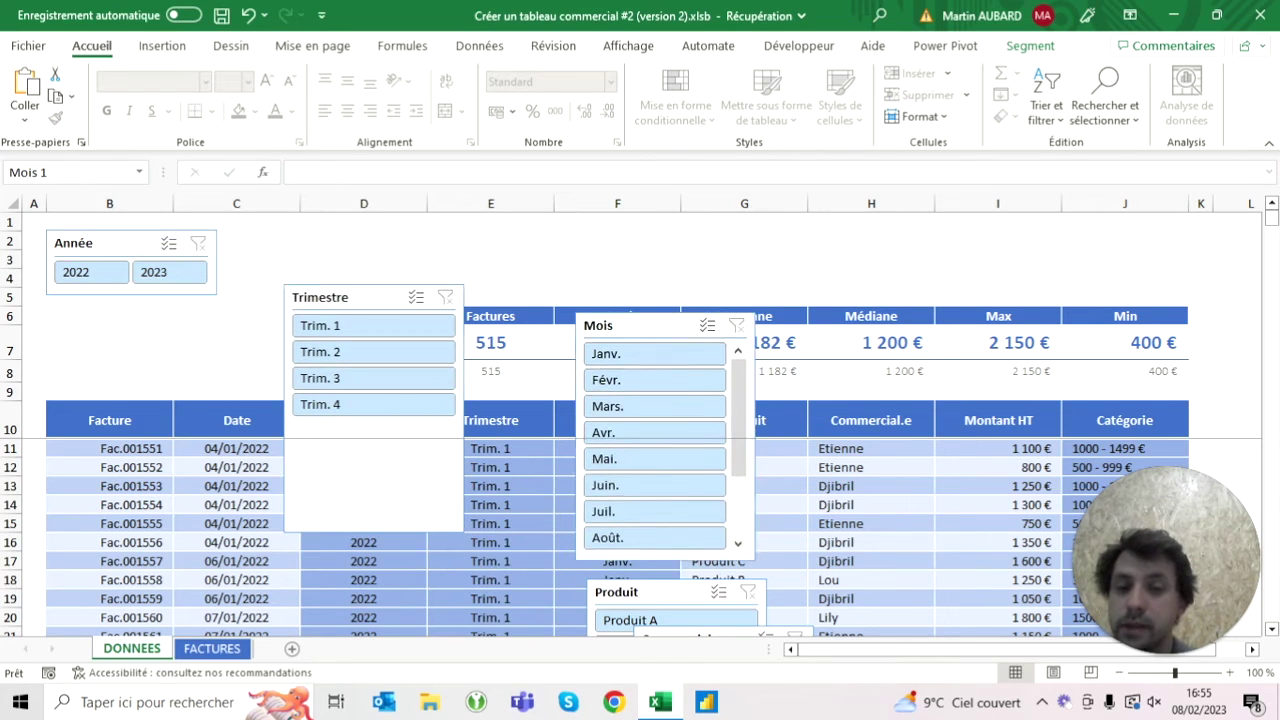
{"action": "left_click", "coordinate": [320, 297]}
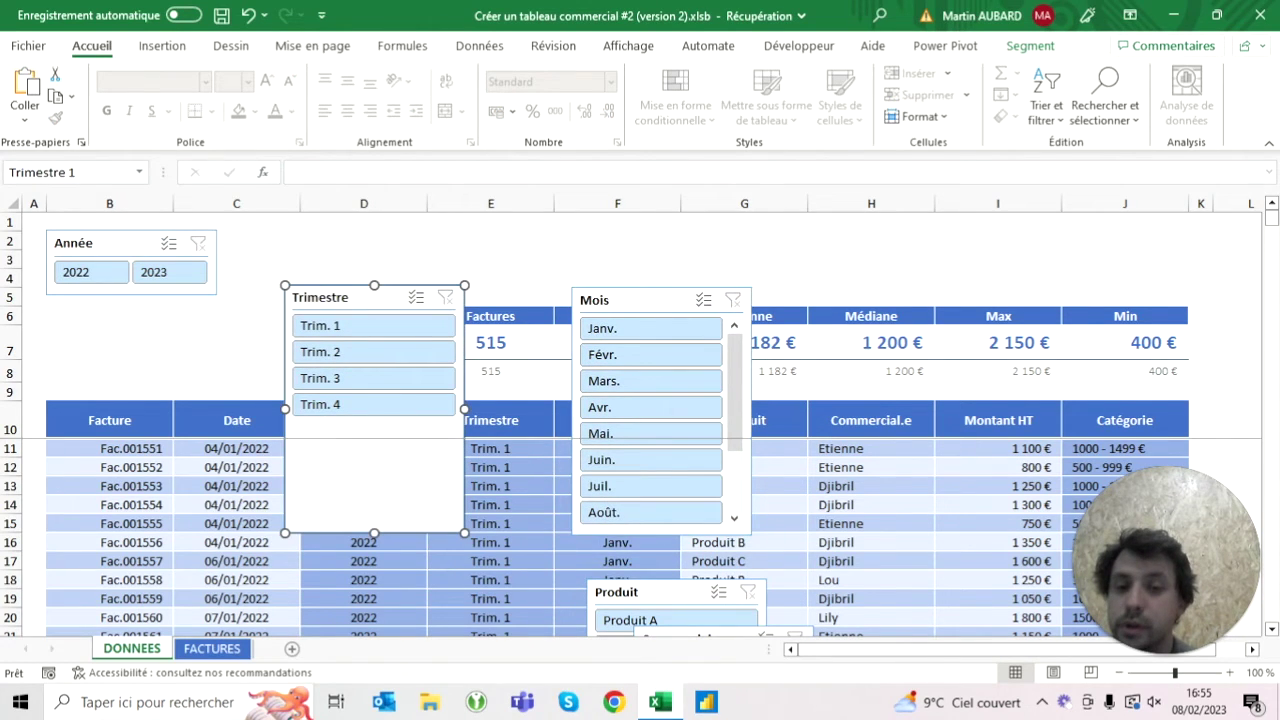
{"action": "left_click_drag", "start_coordinate": [464, 409], "coordinate": [534, 409]}
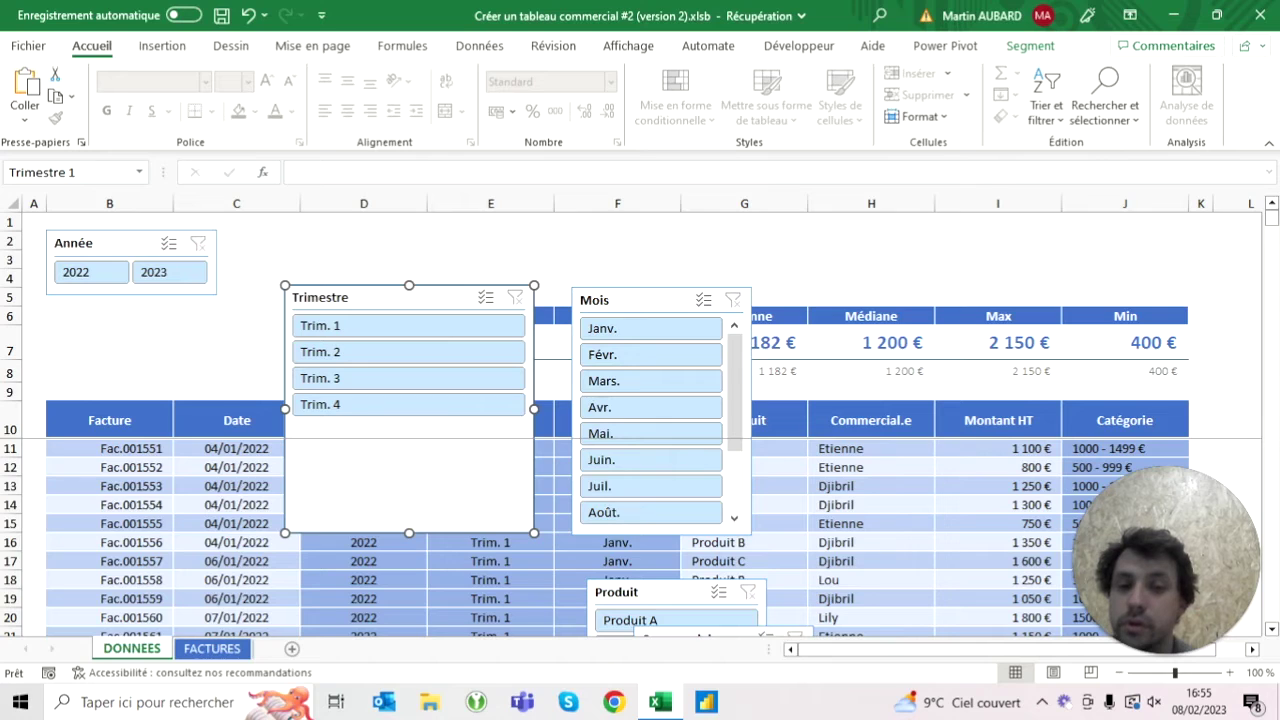
{"action": "left_click", "coordinate": [594, 300]}
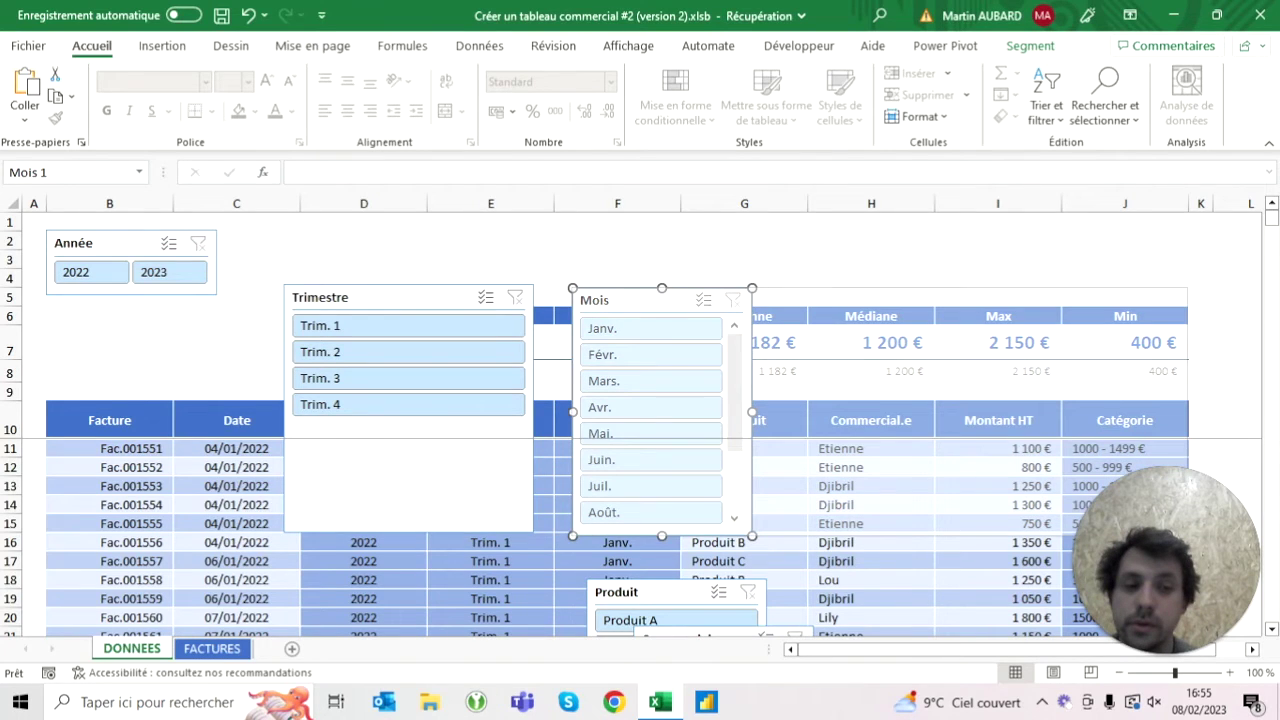
{"action": "left_click_drag", "start_coordinate": [752, 411], "coordinate": [1188, 411]}
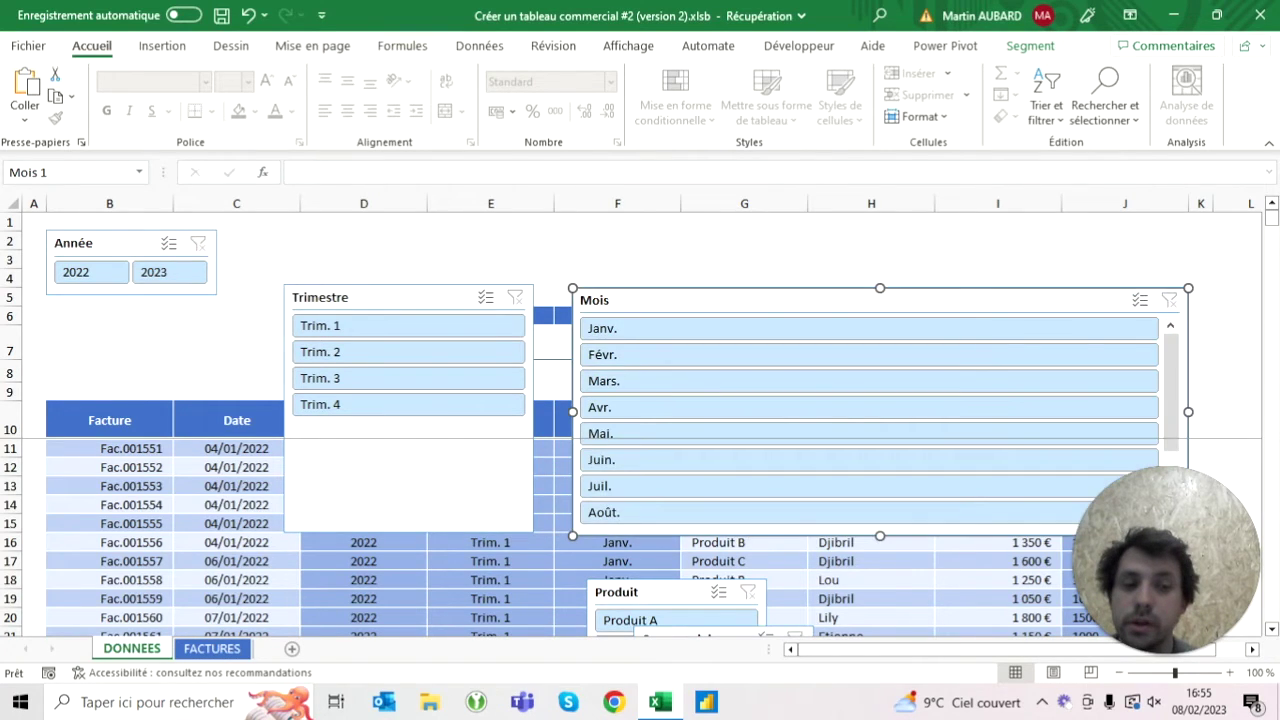
{"action": "left_click", "coordinate": [320, 297]}
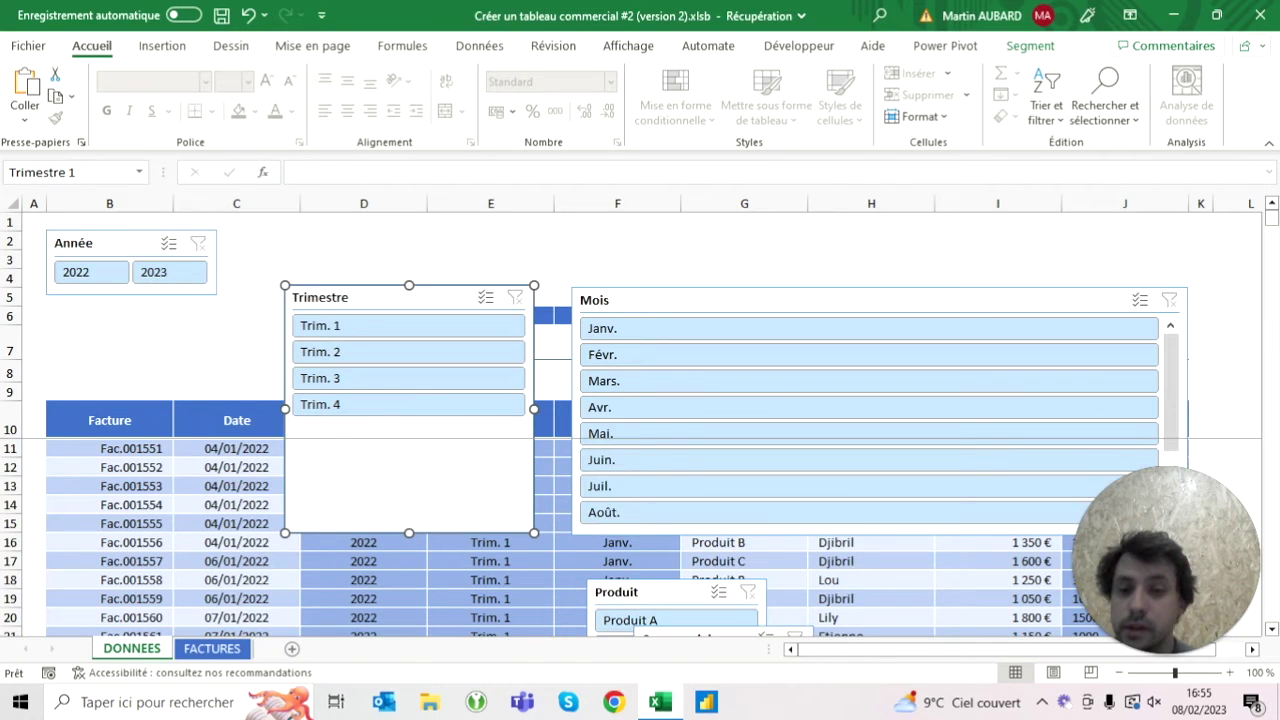
{"action": "left_click_drag", "start_coordinate": [285, 409], "coordinate": [229, 409]}
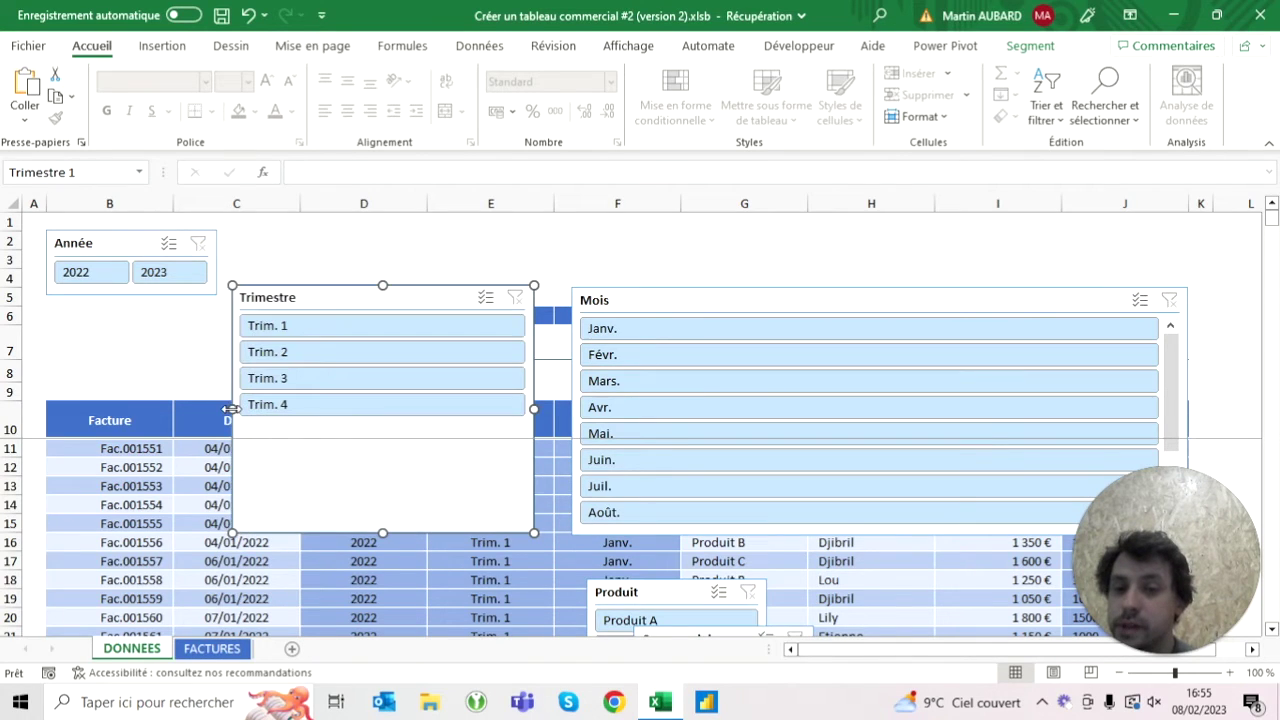
{"action": "left_click_drag", "start_coordinate": [229, 409], "coordinate": [225, 409]}
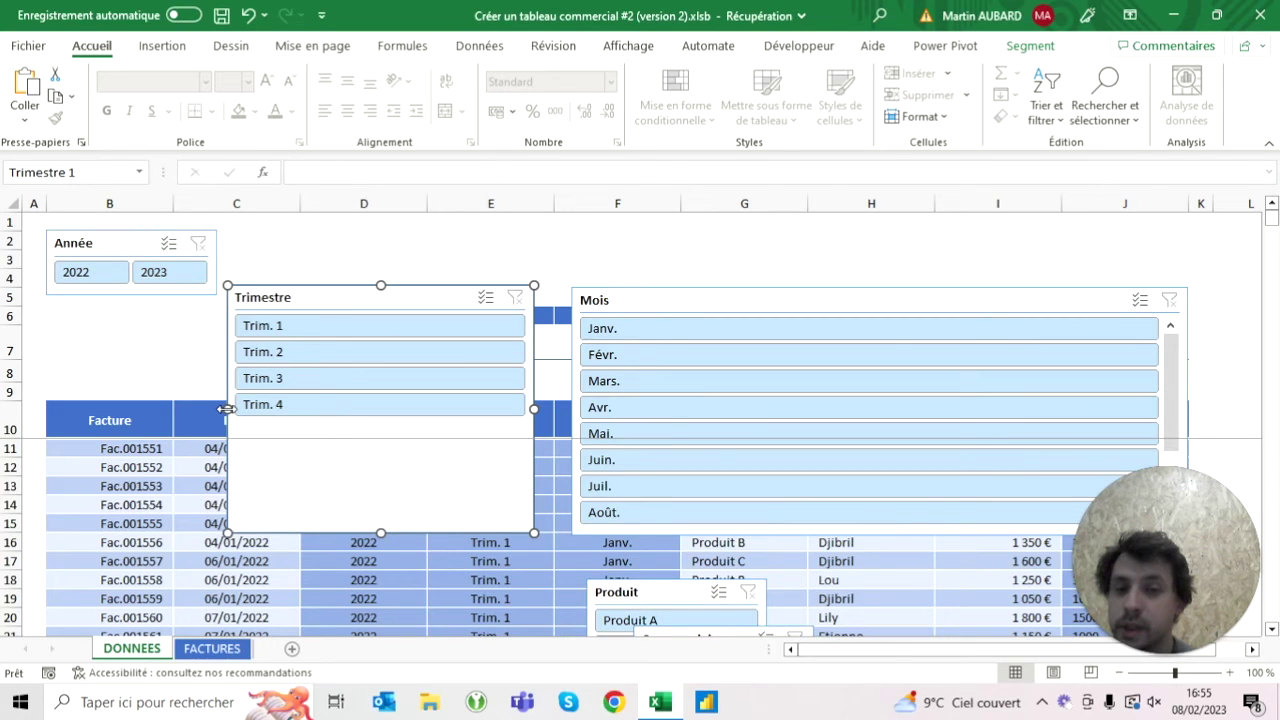
{"action": "left_click", "coordinate": [363, 259]}
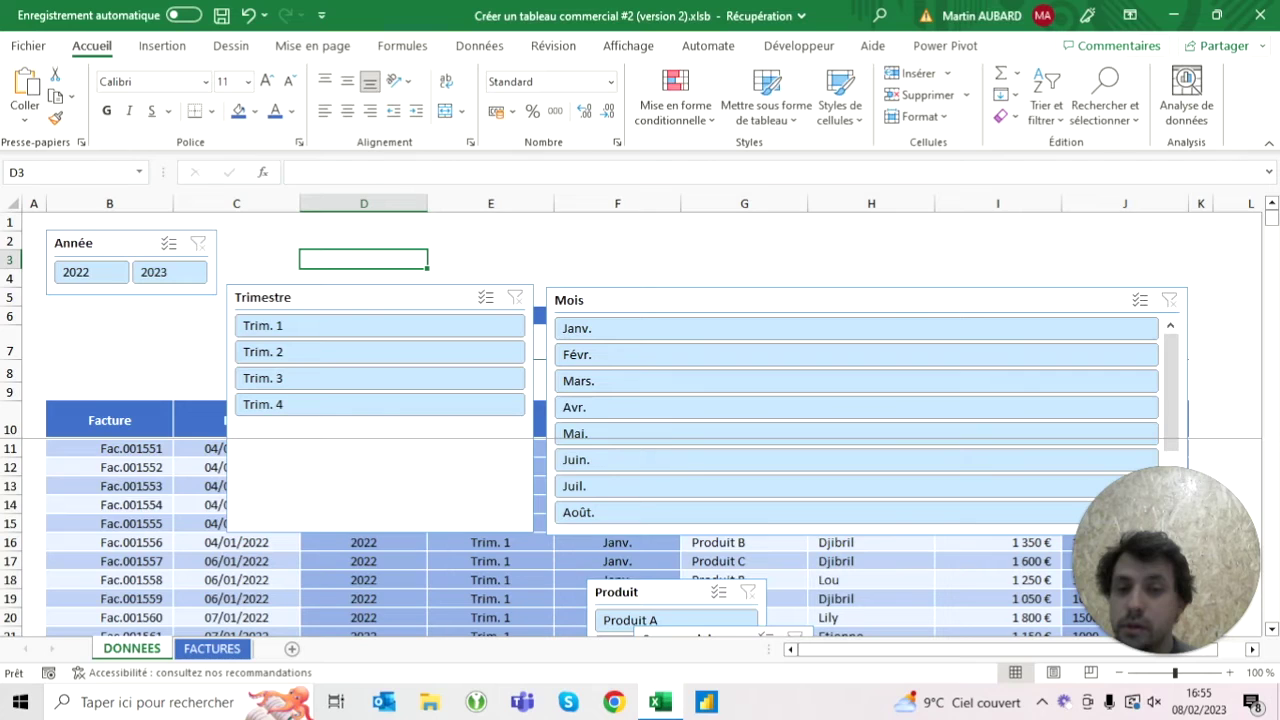
{"action": "left_click", "coordinate": [760, 300]}
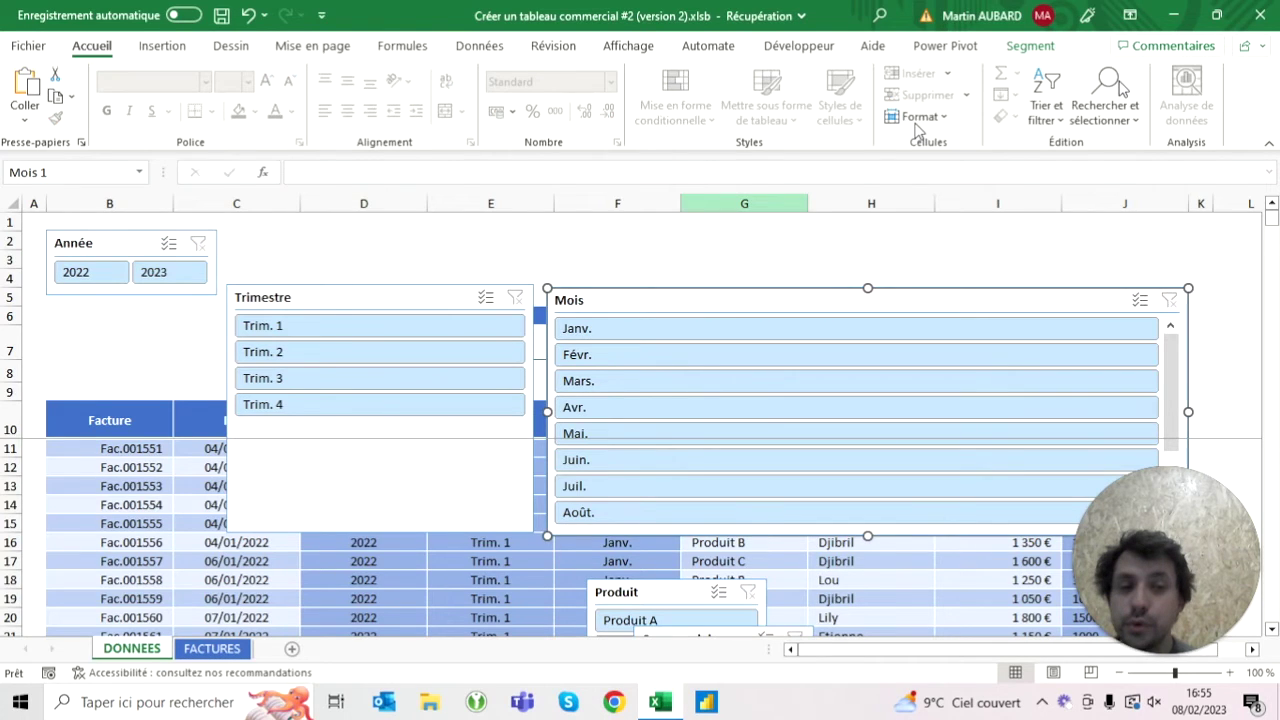
Step: Set the Mois slicer to 12 columns so all months sit in one row
{"action": "left_click", "coordinate": [1030, 45]}
{"action": "left_click", "coordinate": [1060, 73]}
{"action": "left_click", "coordinate": [1060, 73]}
{"action": "left_click", "coordinate": [1060, 73]}
{"action": "left_click", "coordinate": [1060, 73]}
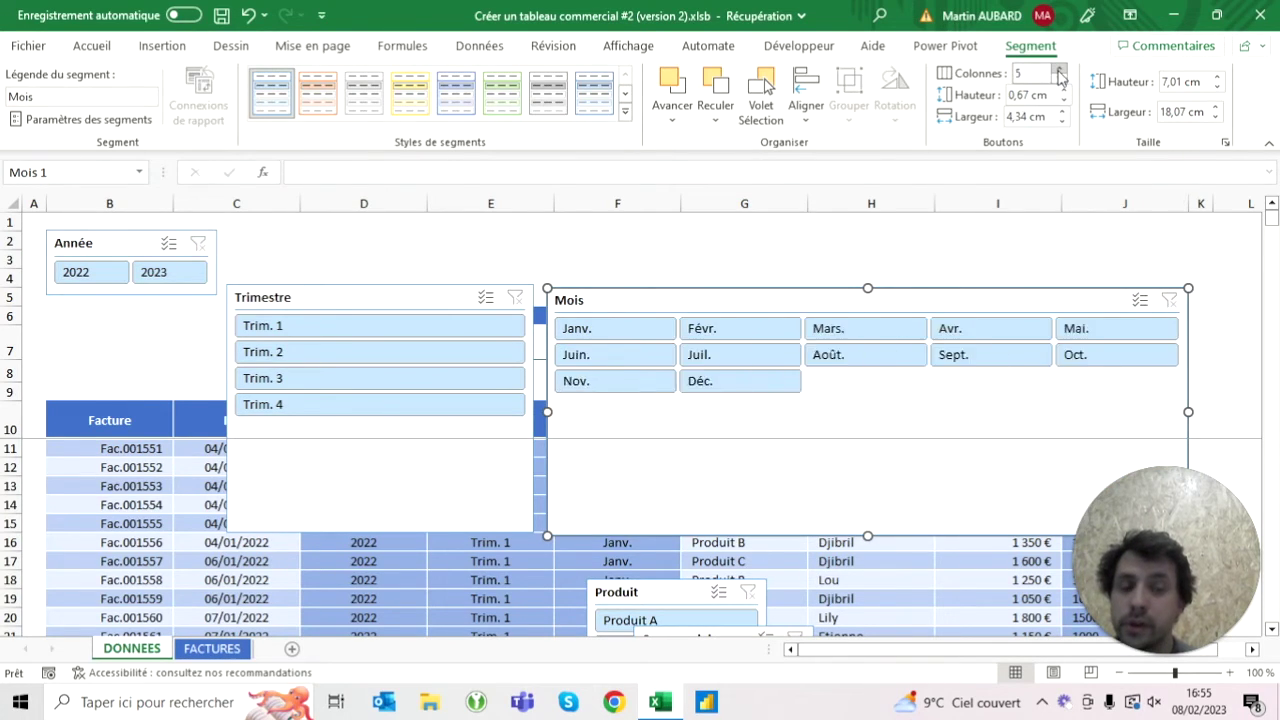
{"action": "left_click", "coordinate": [1060, 73]}
{"action": "double_click", "coordinate": [1060, 73]}
{"action": "double_click", "coordinate": [1060, 73]}
{"action": "double_click", "coordinate": [1060, 73]}
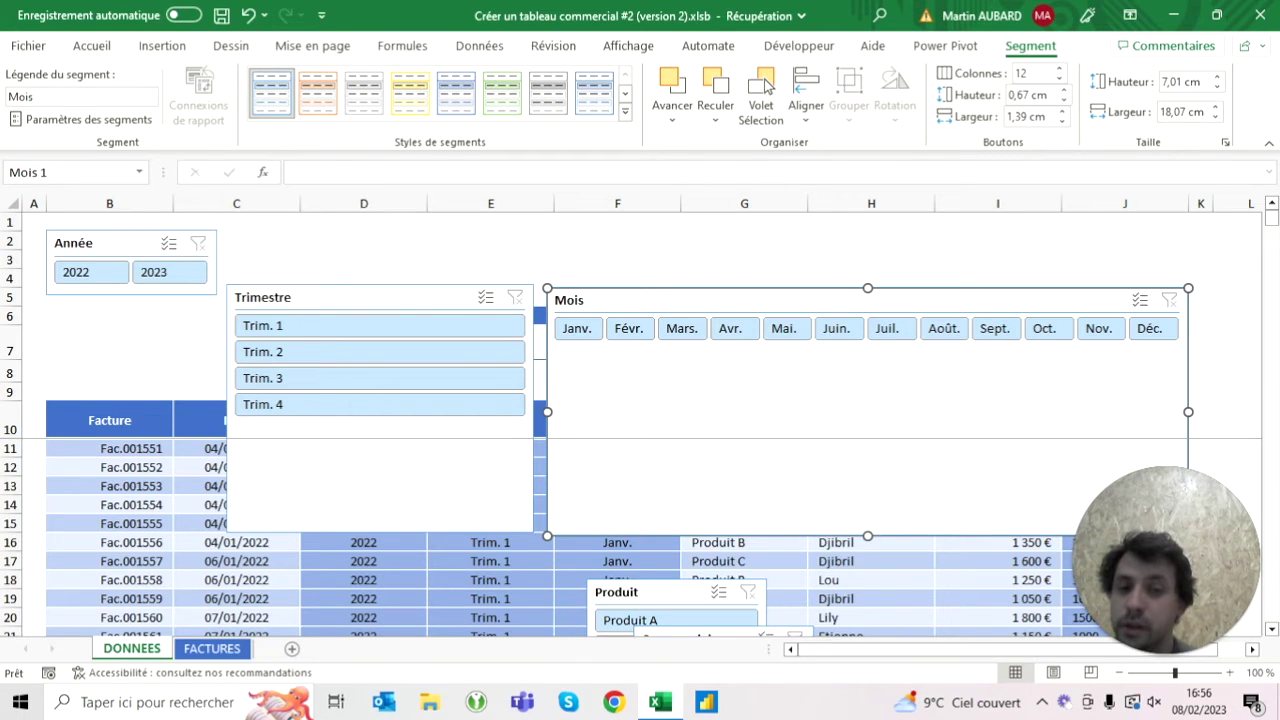
Step: Set the Trimestre slicer to 4 columns, showing the quarters side by side
{"action": "left_click", "coordinate": [450, 299]}
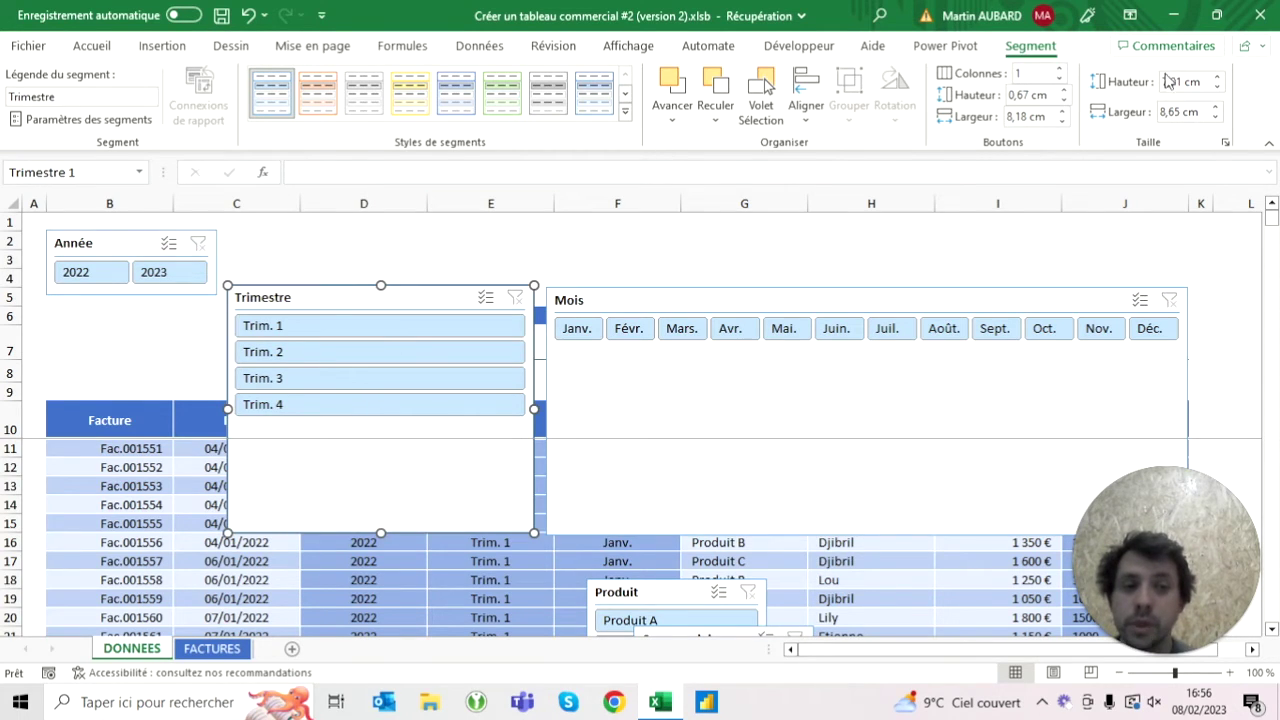
{"action": "left_click", "coordinate": [1059, 69]}
{"action": "left_click", "coordinate": [1059, 69]}
{"action": "left_click", "coordinate": [1059, 69]}
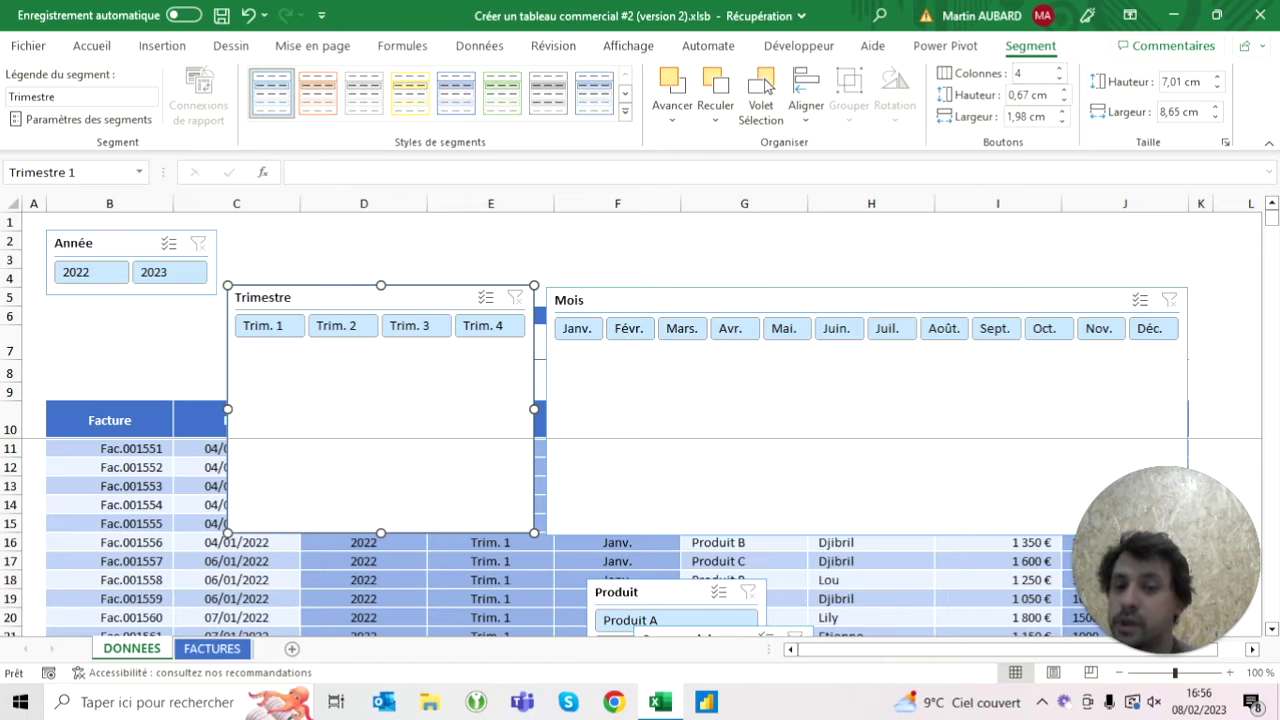
{"action": "left_click", "coordinate": [380, 259]}
{"action": "left_click", "coordinate": [130, 248]}
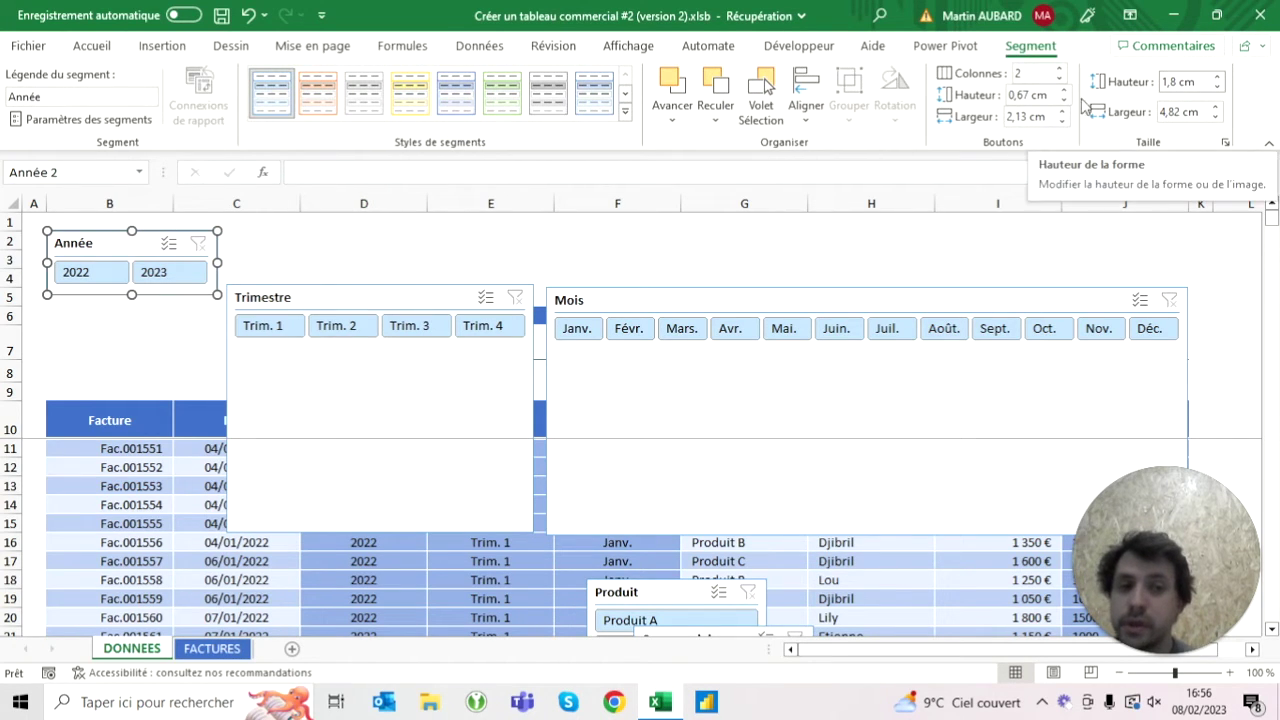
Step: Set the Trimestre and Mois slicers to a height of 1,8 cm
{"action": "key", "text": "Tab"}
{"action": "key", "text": "shift+Tab"}
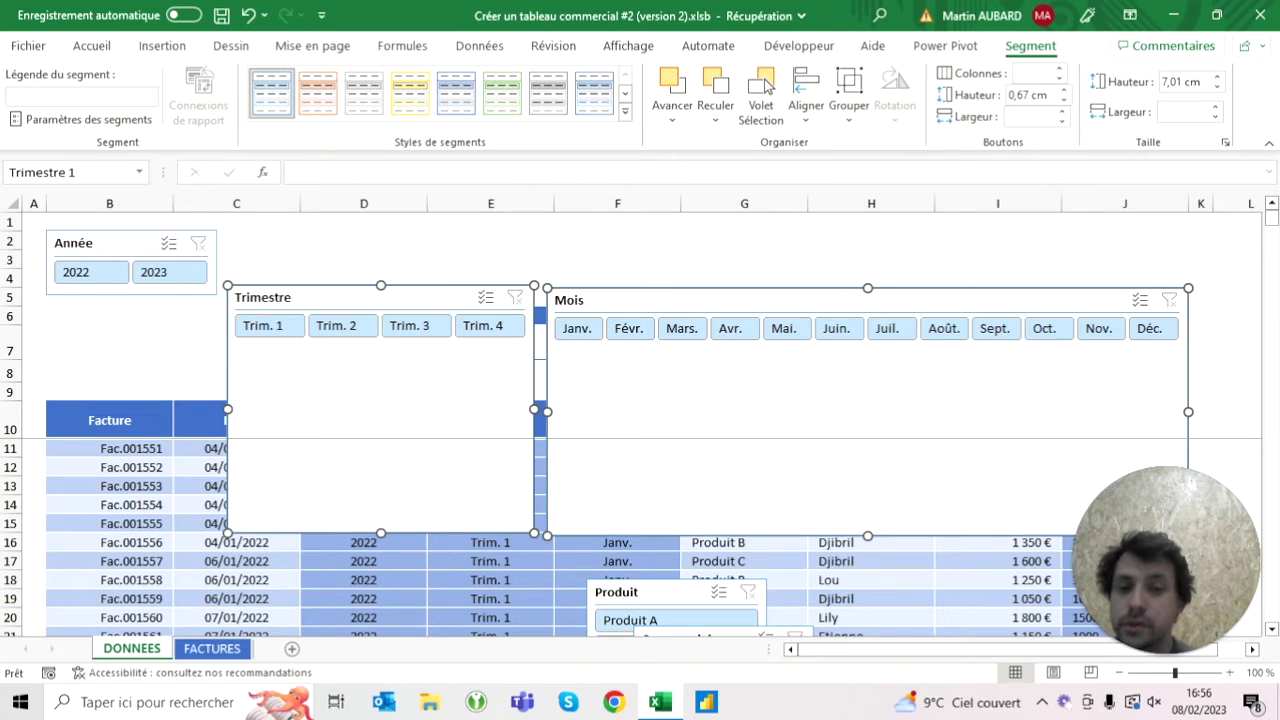
{"action": "key", "text": "alt"}
{"action": "type", "text": "1,8"}
{"action": "key", "text": "Return"}
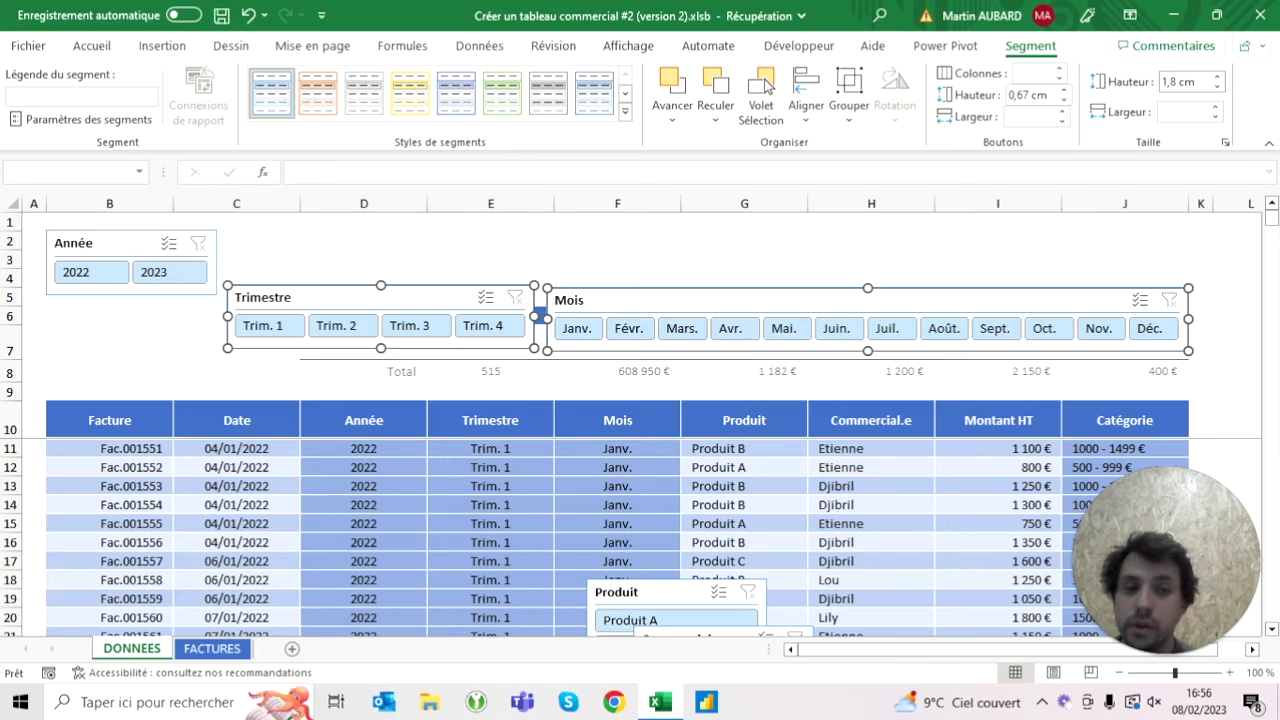
Step: Top-align the Année, Trimestre and Mois slicers in one row
{"action": "left_click", "coordinate": [110, 243], "text": "ctrl"}
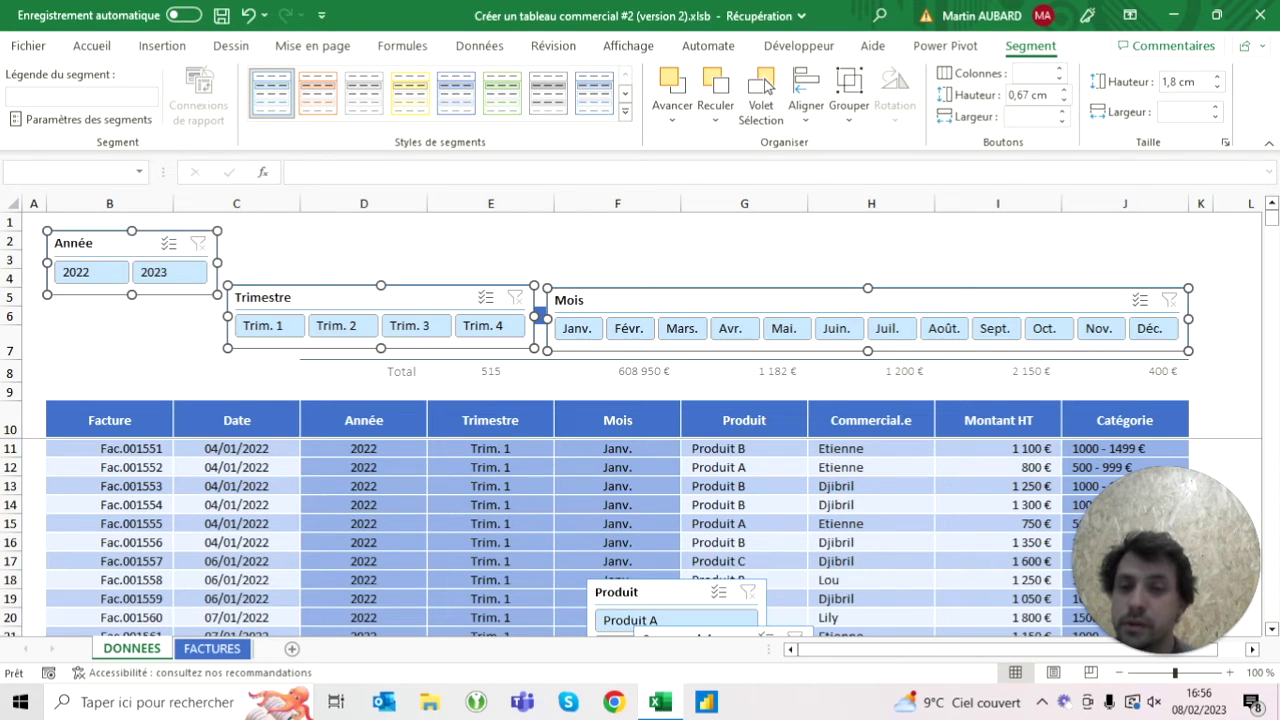
{"action": "left_click", "coordinate": [806, 100]}
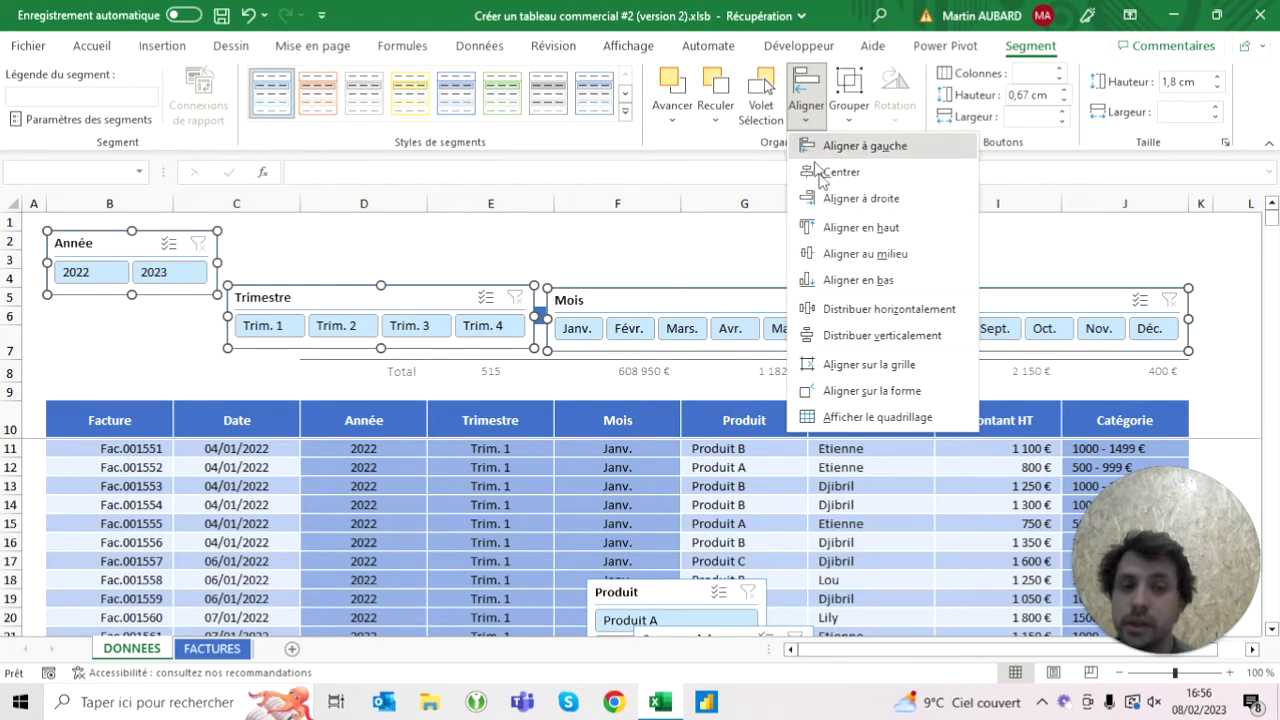
{"action": "left_click", "coordinate": [860, 227]}
{"action": "left_click", "coordinate": [236, 342]}
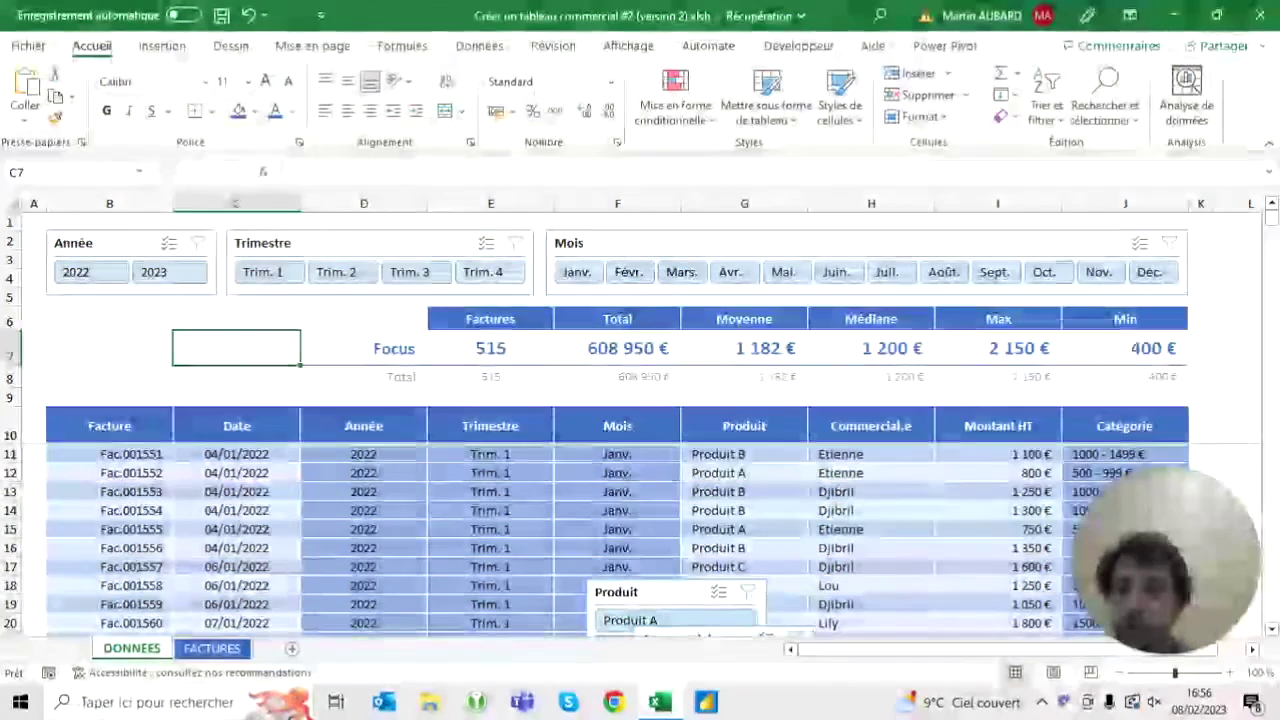
Step: Set the height of rows 2 and 4 to 45, then correct it to 48
{"action": "left_click", "coordinate": [33, 250]}
{"action": "right_click", "coordinate": [9, 278]}
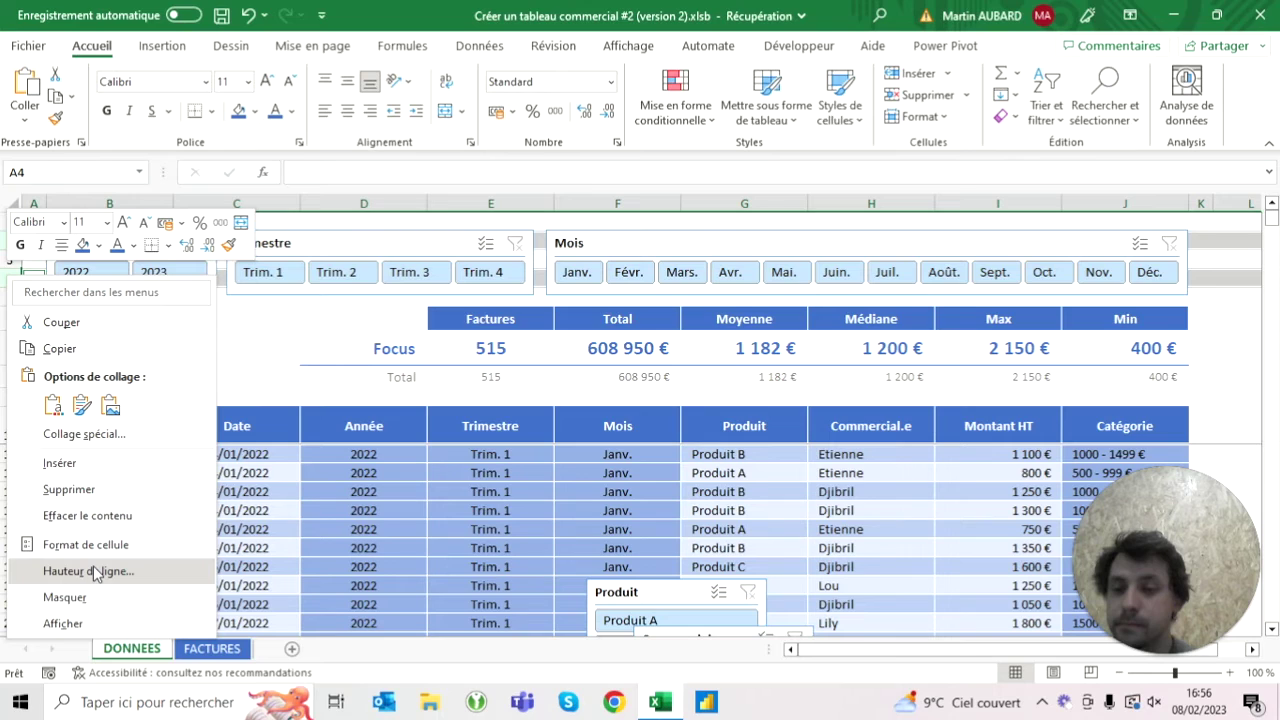
{"action": "left_click", "coordinate": [95, 572]}
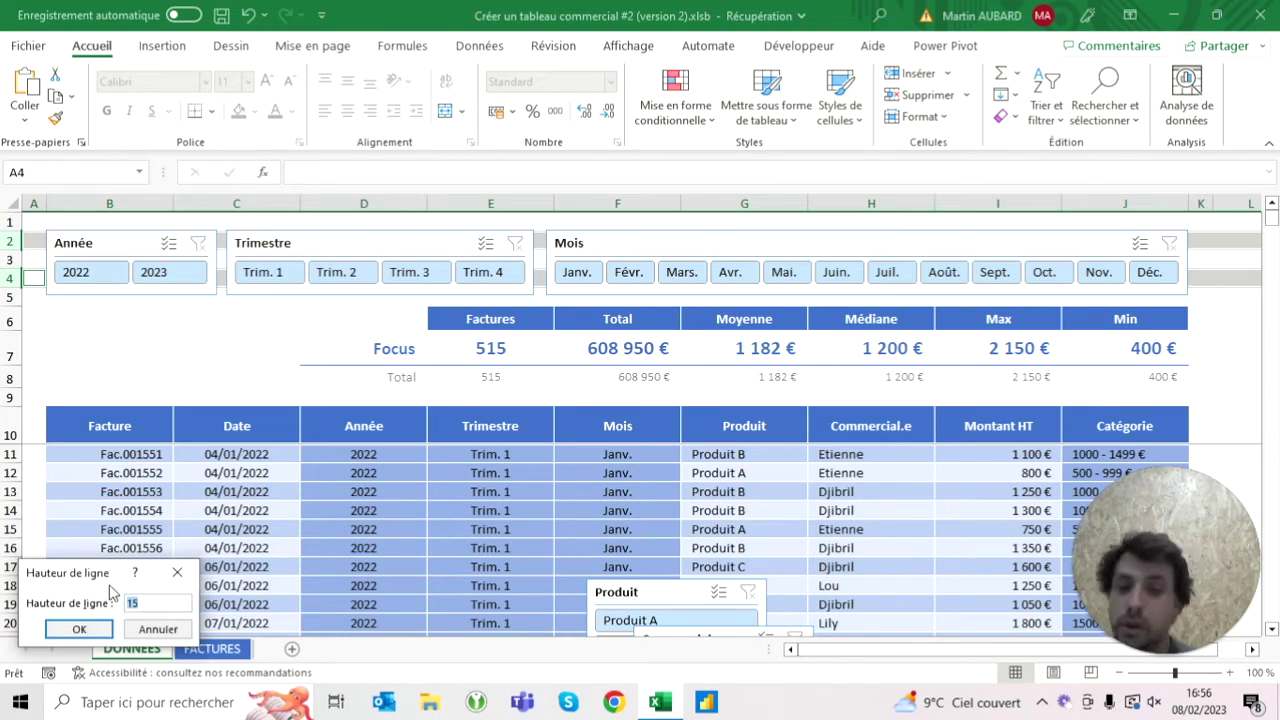
{"action": "type", "text": "45"}
{"action": "key", "text": "Return"}
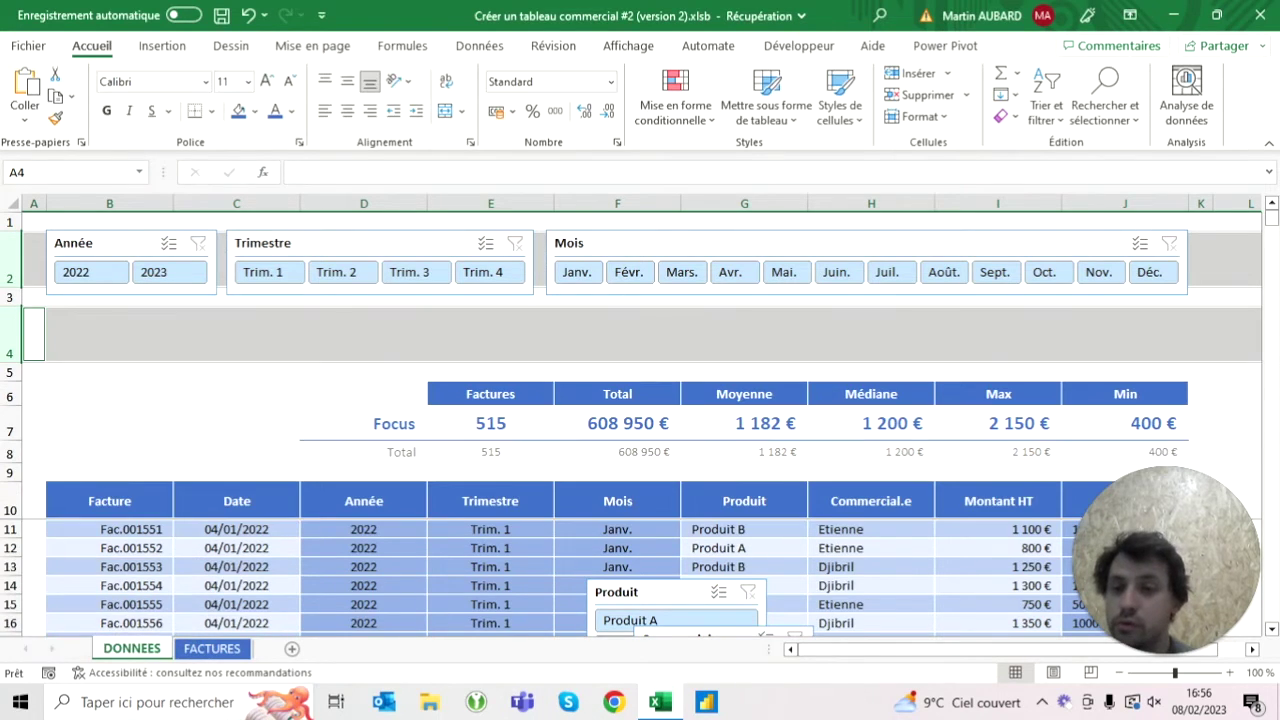
{"action": "right_click", "coordinate": [16, 264]}
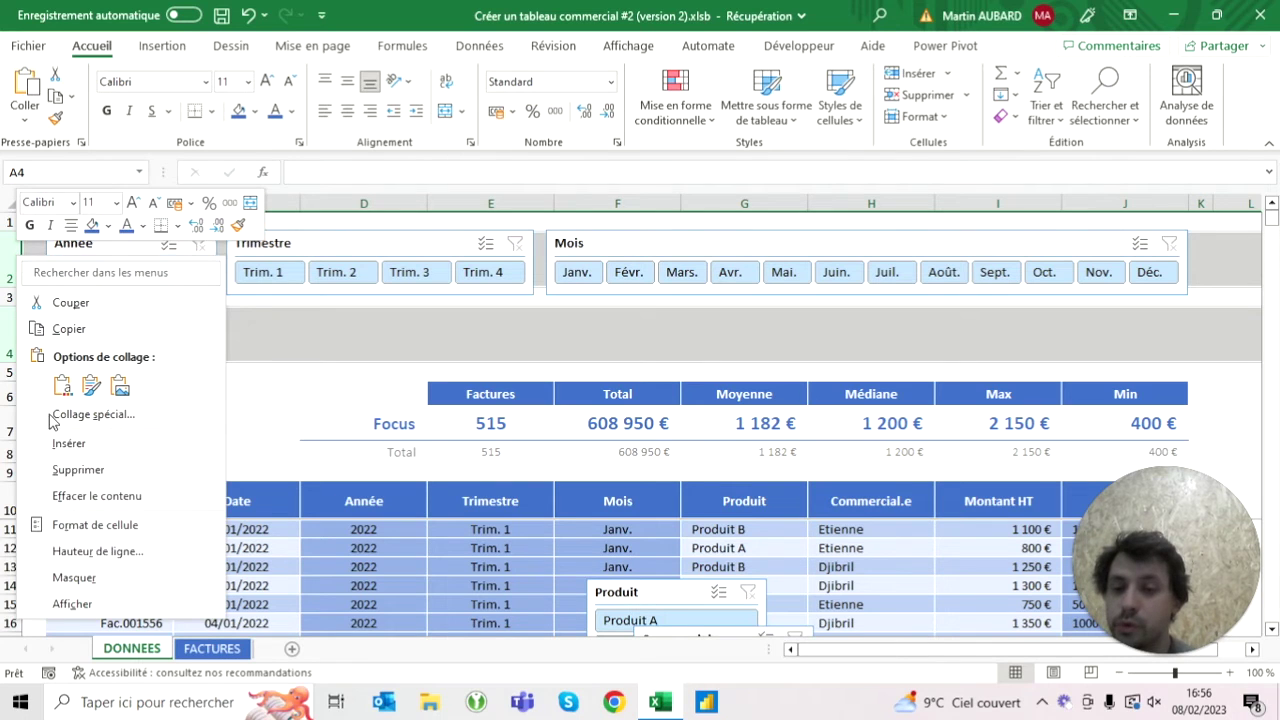
{"action": "left_click", "coordinate": [90, 551]}
{"action": "type", "text": "48"}
{"action": "key", "text": "Return"}
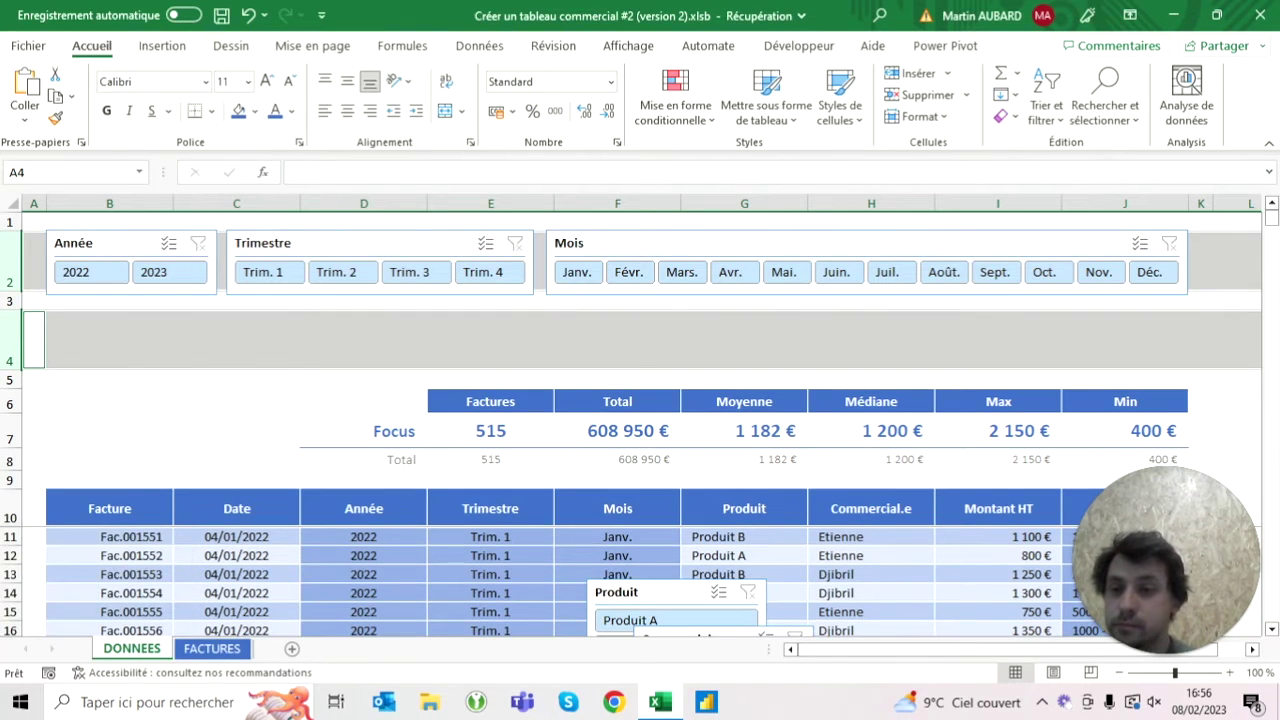
Step: Reapply row height 48 to the top rows, check row 3, and select B4
{"action": "right_click", "coordinate": [12, 262]}
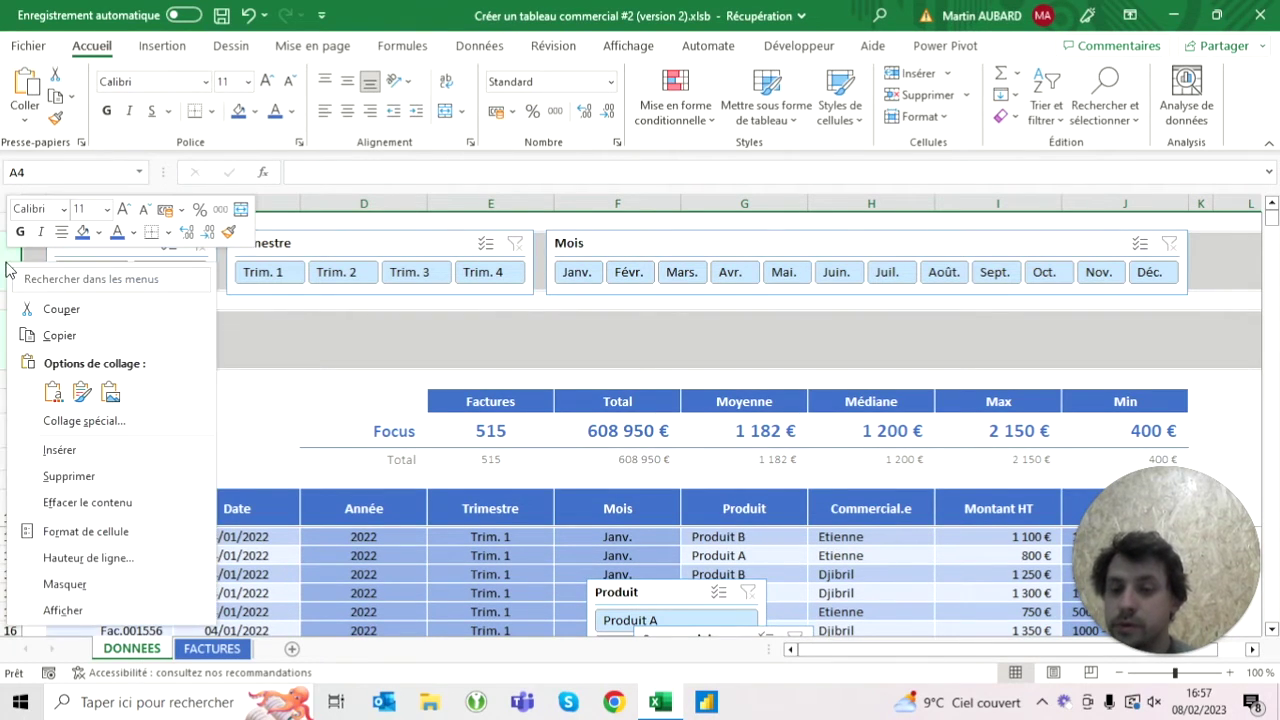
{"action": "left_click", "coordinate": [107, 556]}
{"action": "type", "text": "48"}
{"action": "key", "text": "Return"}
{"action": "left_click", "coordinate": [236, 434]}
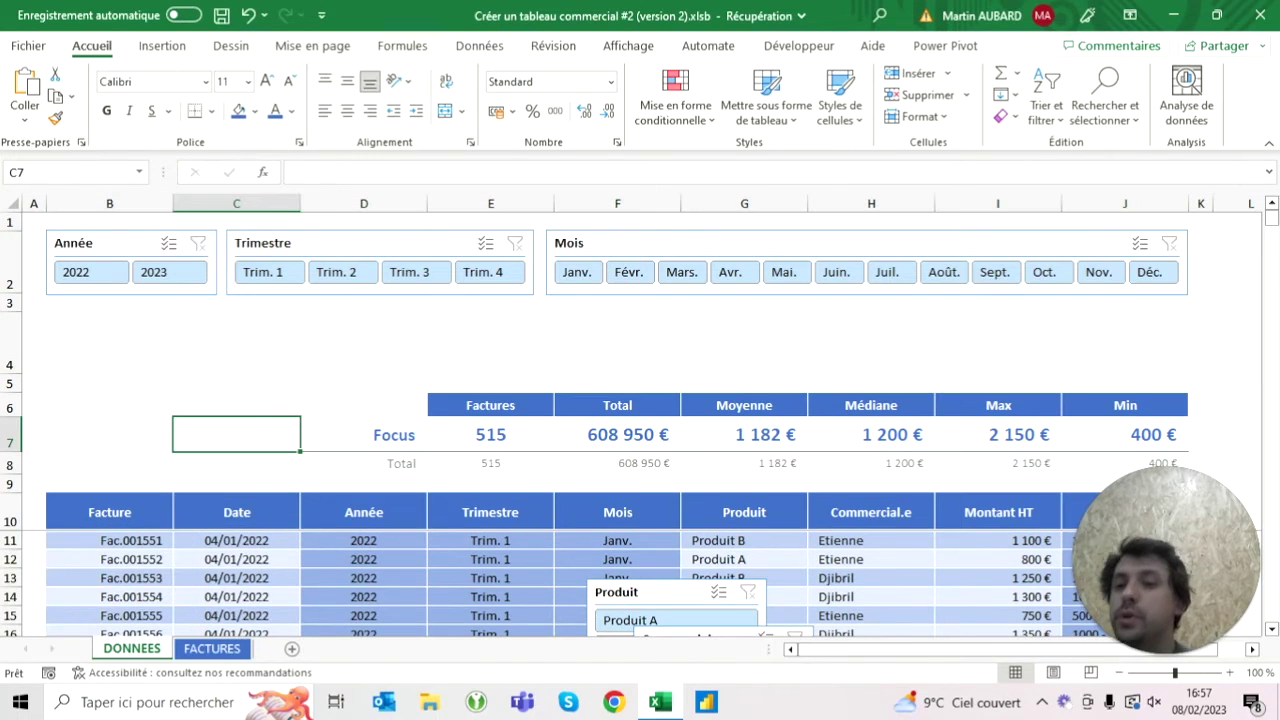
{"action": "left_click", "coordinate": [12, 303]}
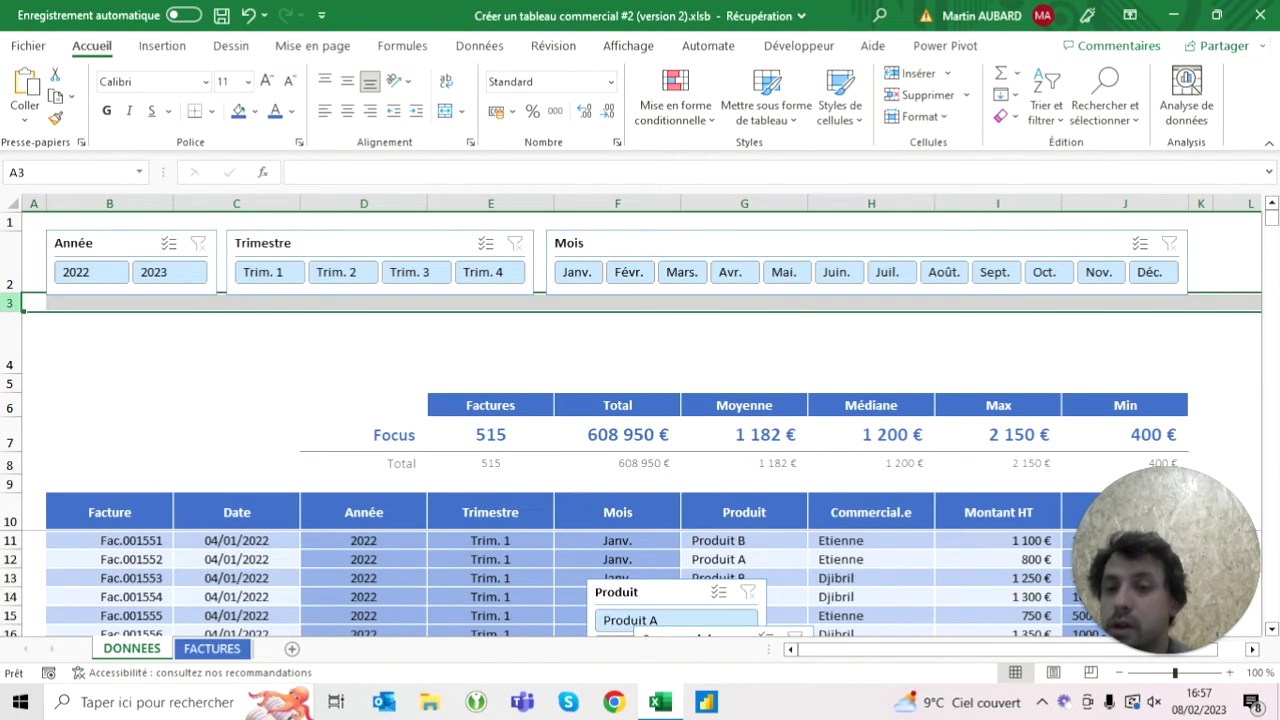
{"action": "left_click", "coordinate": [110, 343]}
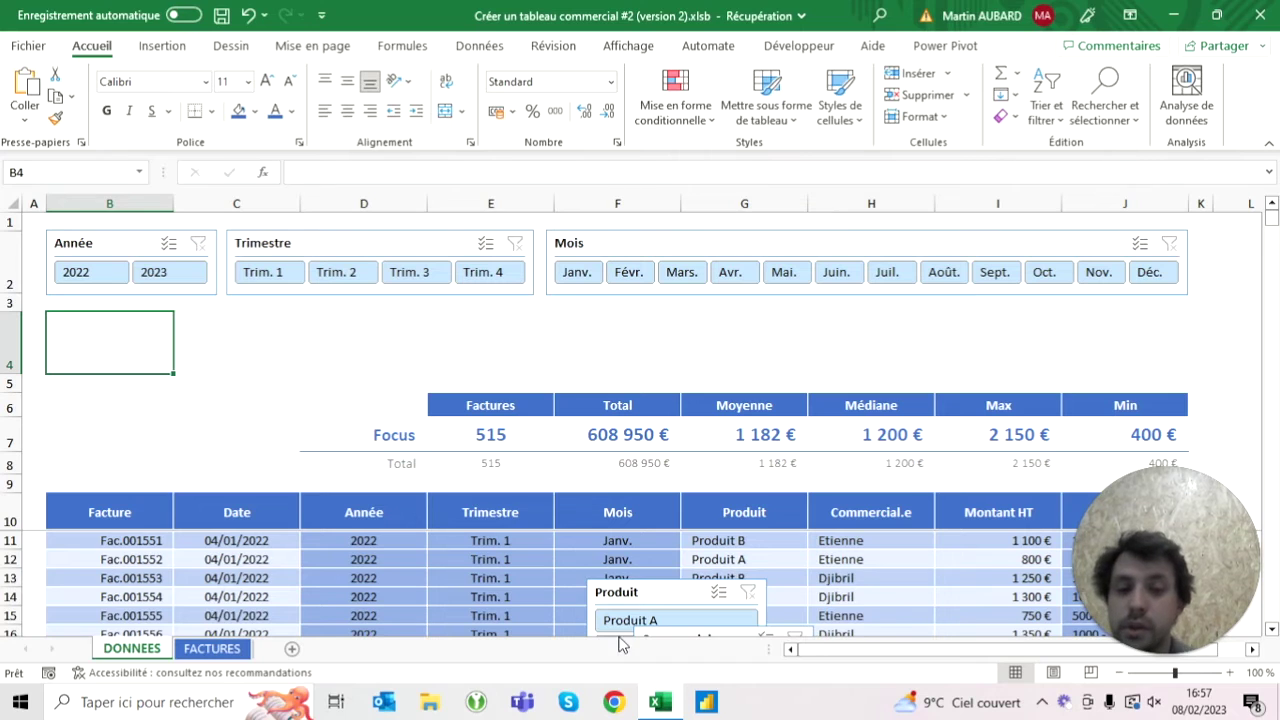
Step: Relocate the Produit slicer to B4 under Année and delete the original
{"action": "left_click_drag", "start_coordinate": [660, 592], "coordinate": [440, 484]}
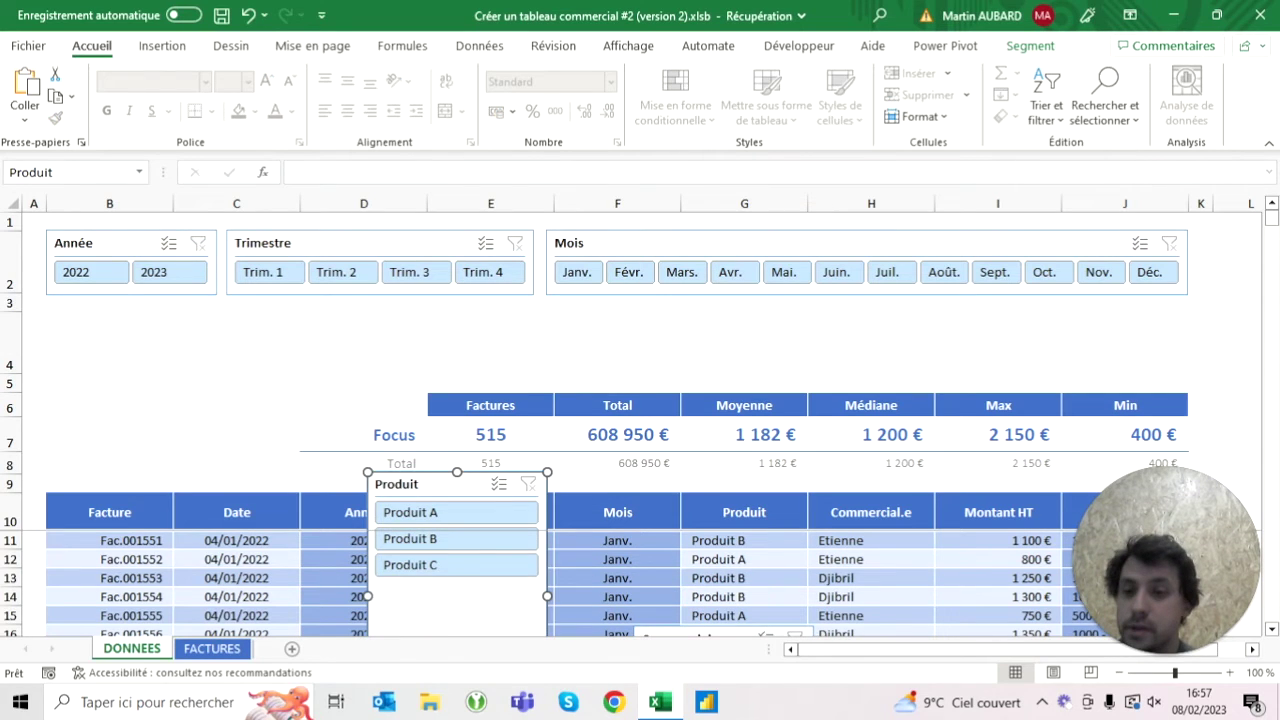
{"action": "key", "text": "ctrl+v"}
{"action": "left_click", "coordinate": [450, 484]}
{"action": "key", "text": "Delete"}
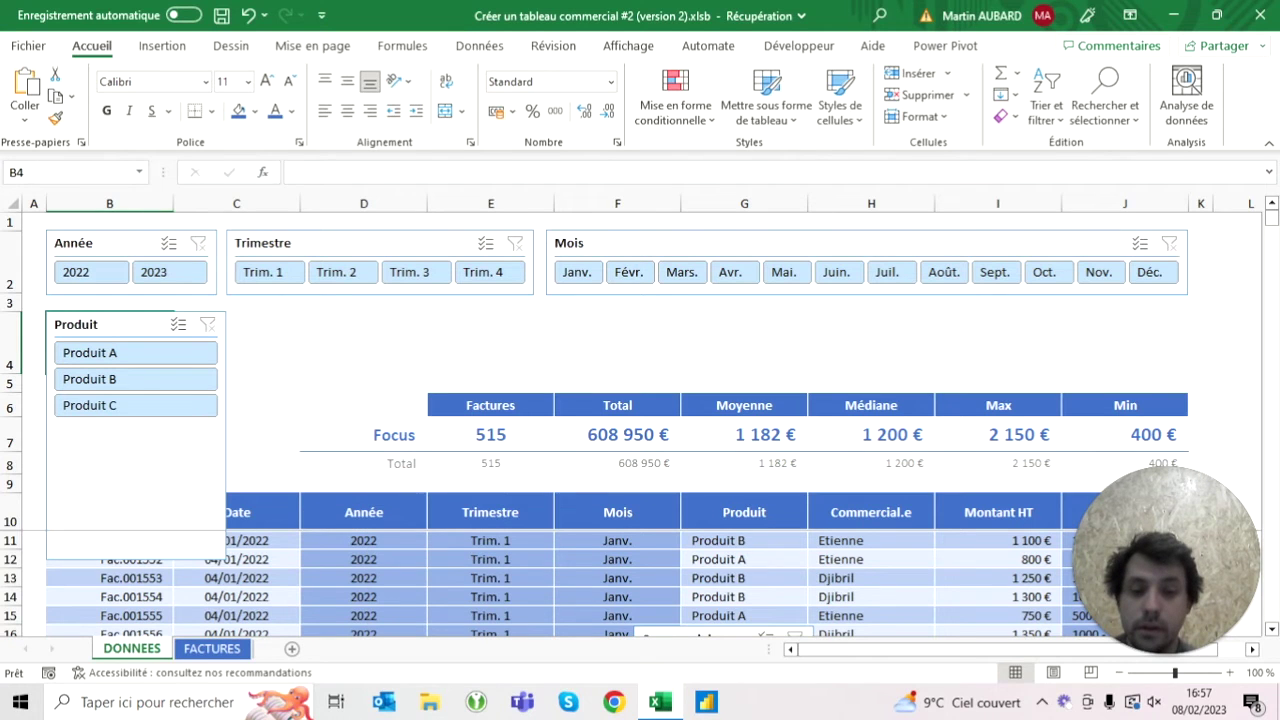
Step: Move the Commercial.e and Catégorie slicers up and widen the Produit slicer slightly
{"action": "left_click_drag", "start_coordinate": [700, 636], "coordinate": [480, 449]}
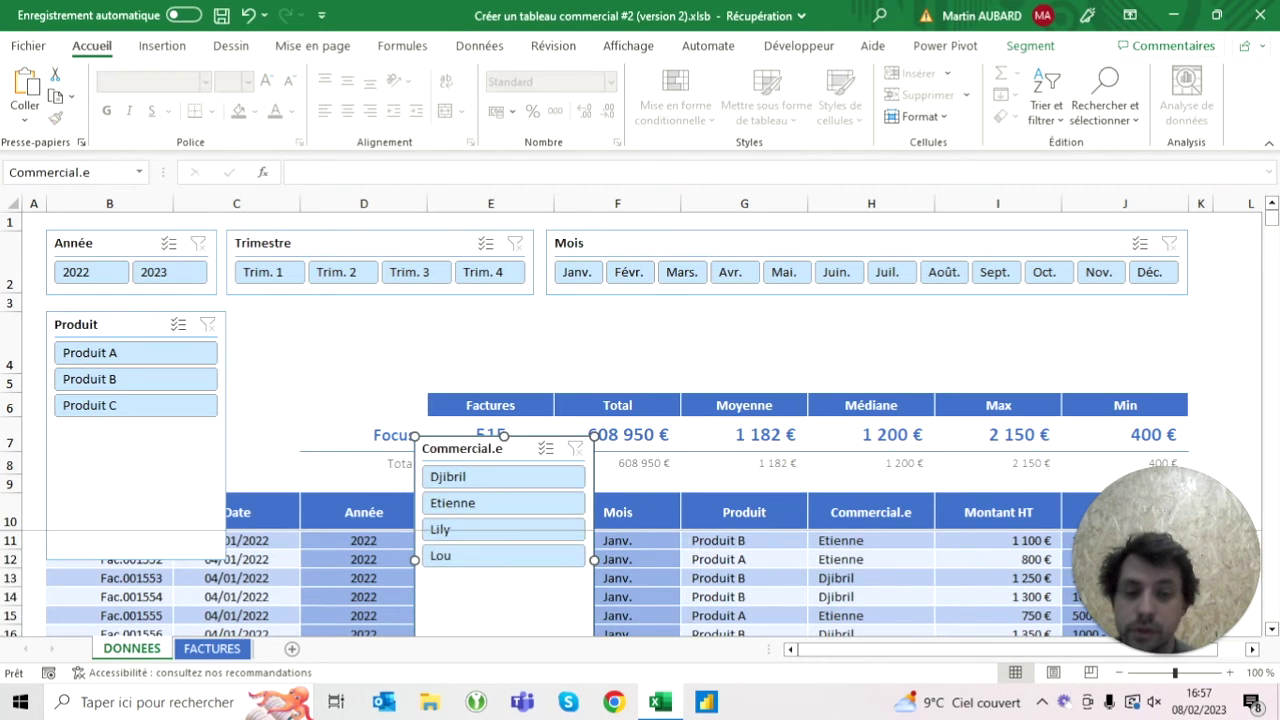
{"action": "left_click_drag", "start_coordinate": [720, 562], "coordinate": [712, 412]}
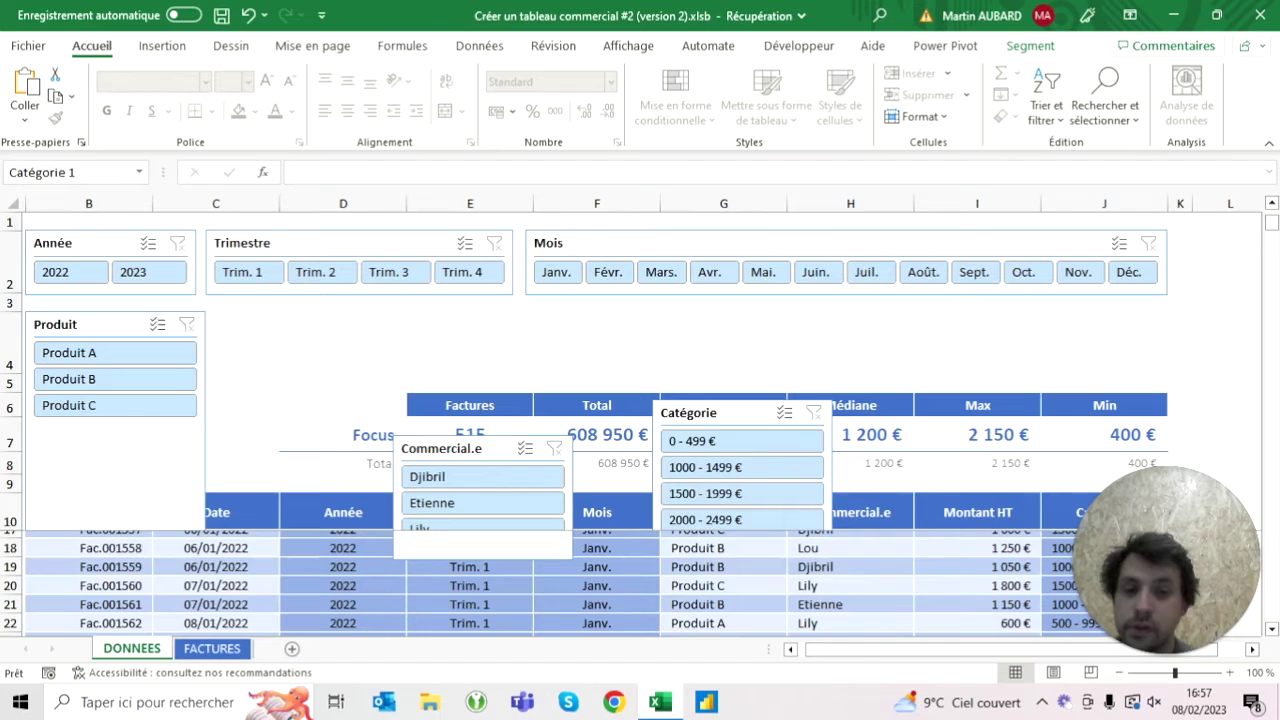
{"action": "left_click", "coordinate": [470, 342]}
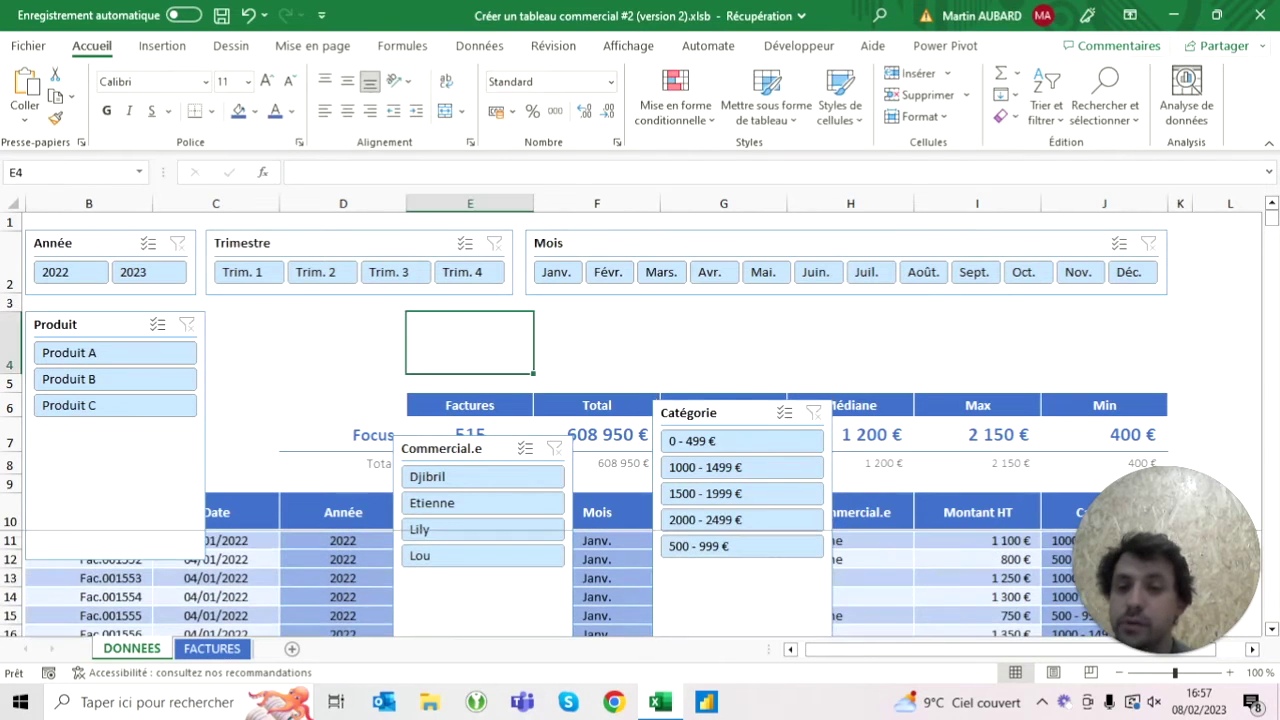
{"action": "left_click", "coordinate": [100, 324]}
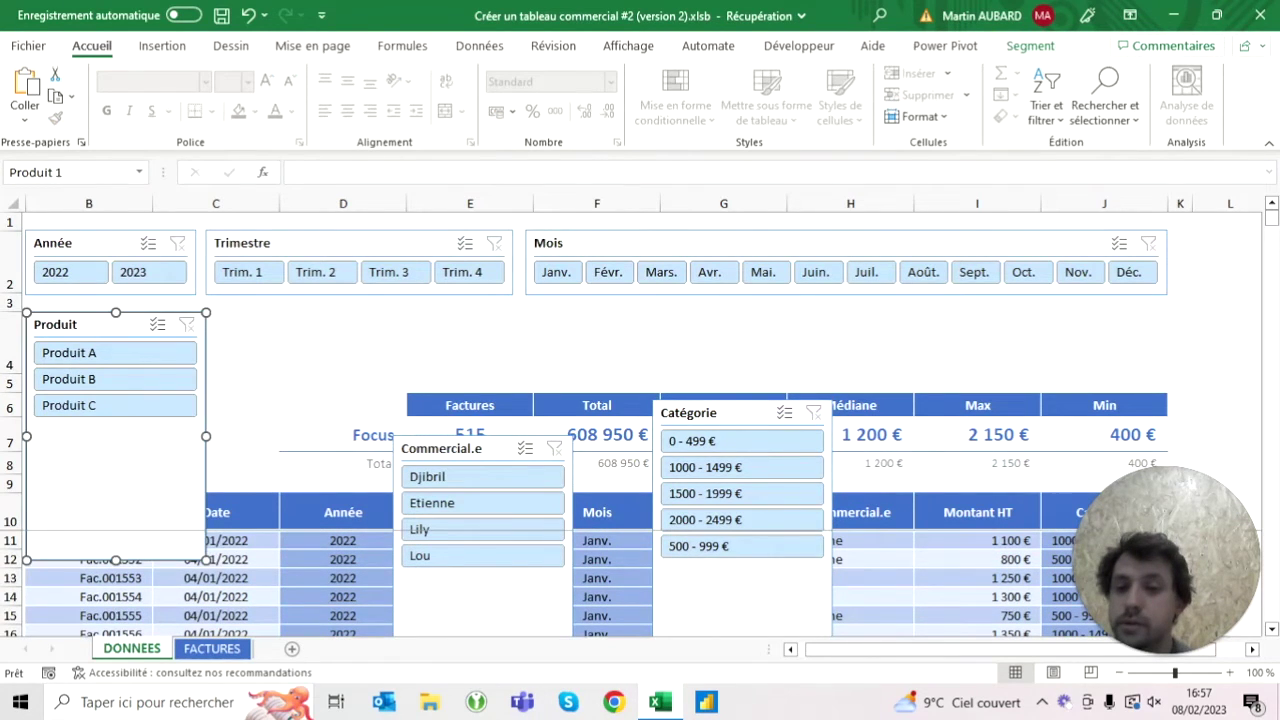
{"action": "left_click_drag", "start_coordinate": [206, 436], "coordinate": [238, 436]}
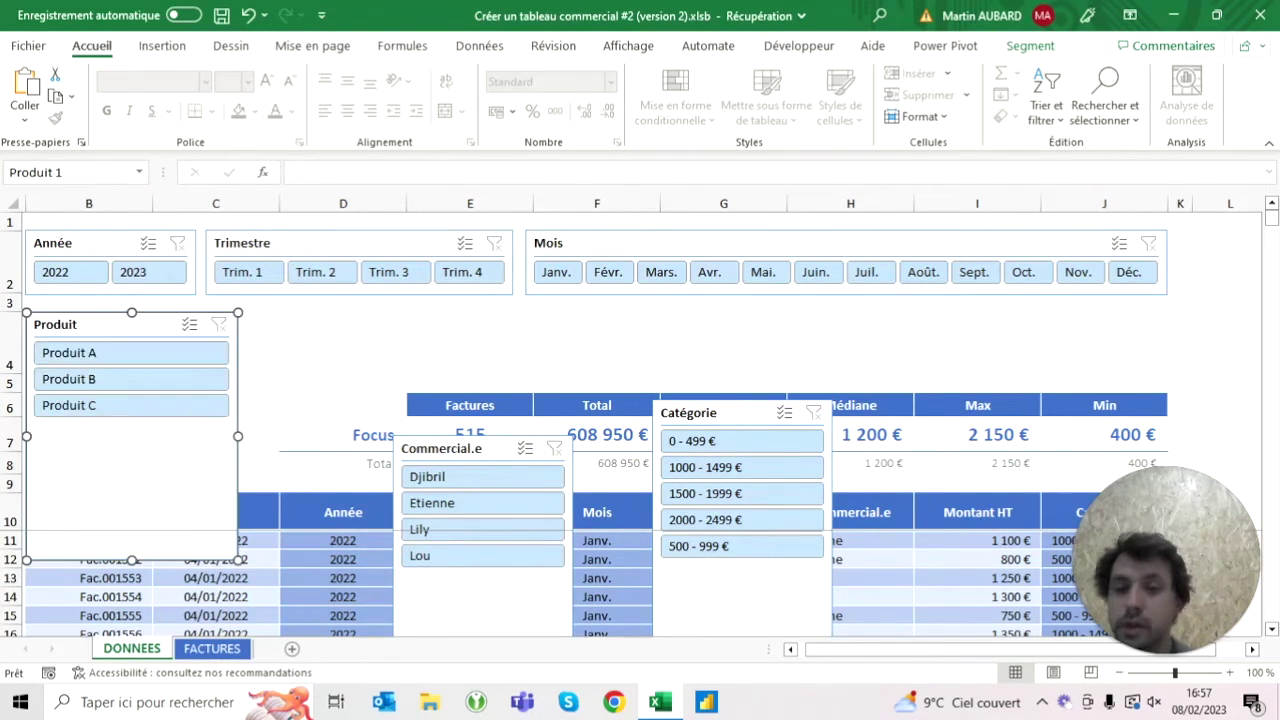
Step: Lay the Produit slicer out in 3 columns and widen it so full names show
{"action": "left_click", "coordinate": [1030, 46]}
{"action": "double_click", "coordinate": [1059, 68]}
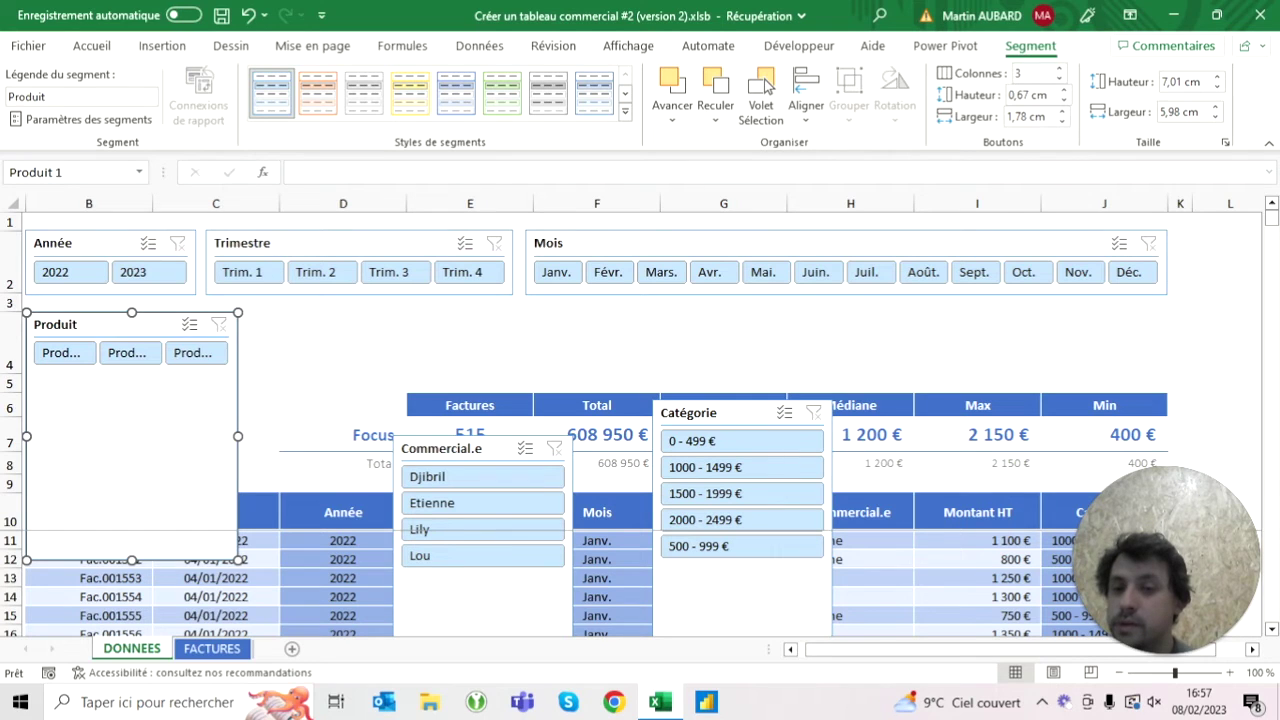
{"action": "left_click_drag", "start_coordinate": [238, 436], "coordinate": [275, 434]}
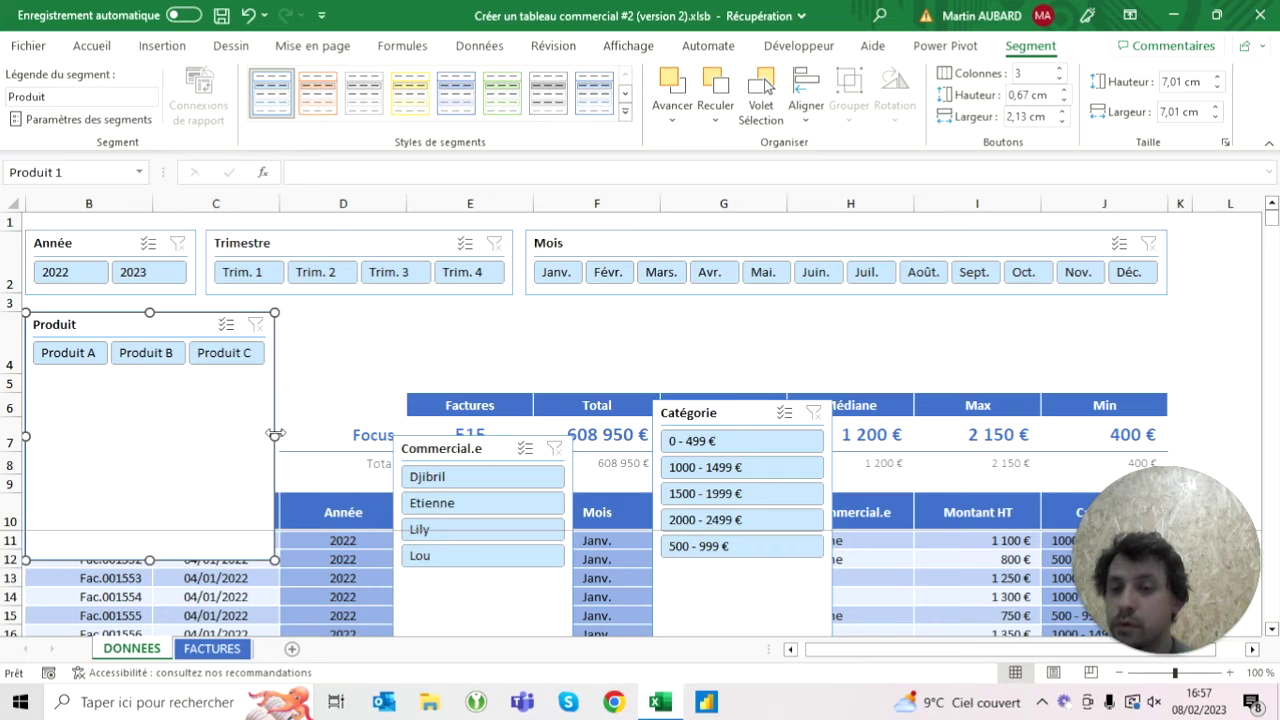
{"action": "left_click", "coordinate": [210, 649]}
{"action": "left_click", "coordinate": [138, 652]}
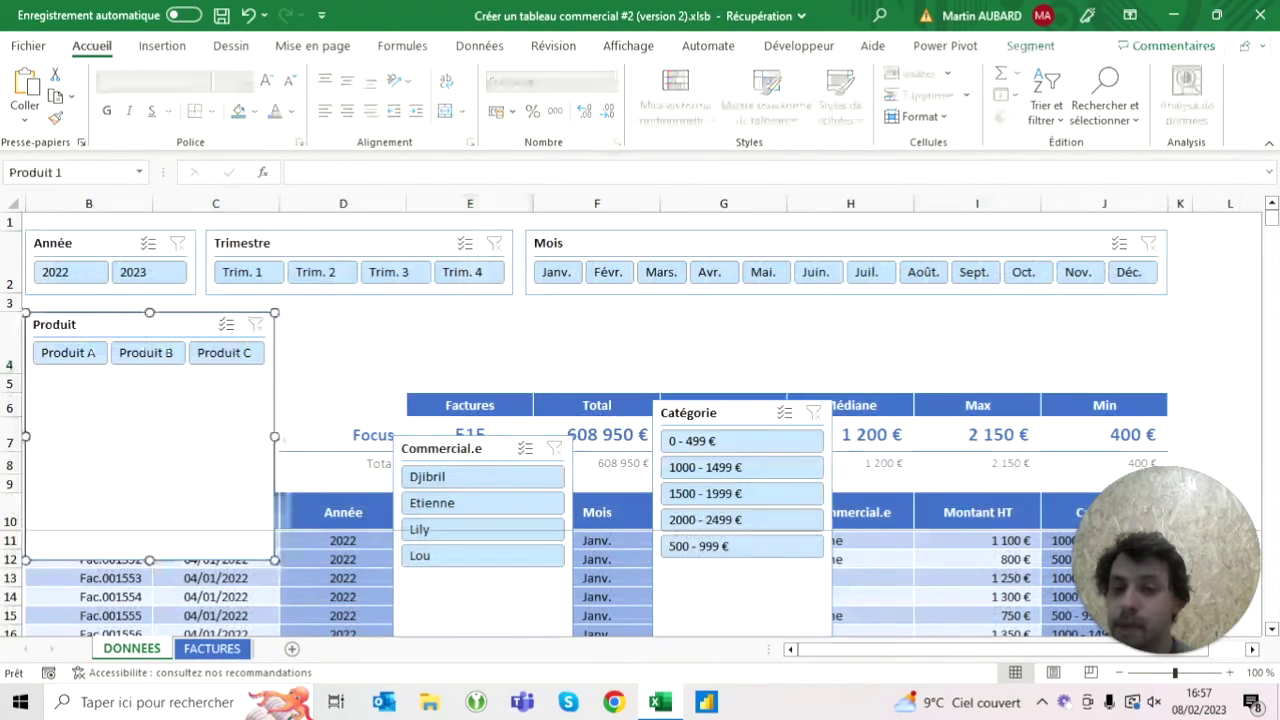
{"action": "left_click_drag", "start_coordinate": [274, 436], "coordinate": [298, 436]}
Step: Place the Commercial.e slicer beside Produit, widen it, and use 4 columns
{"action": "left_click", "coordinate": [441, 448]}
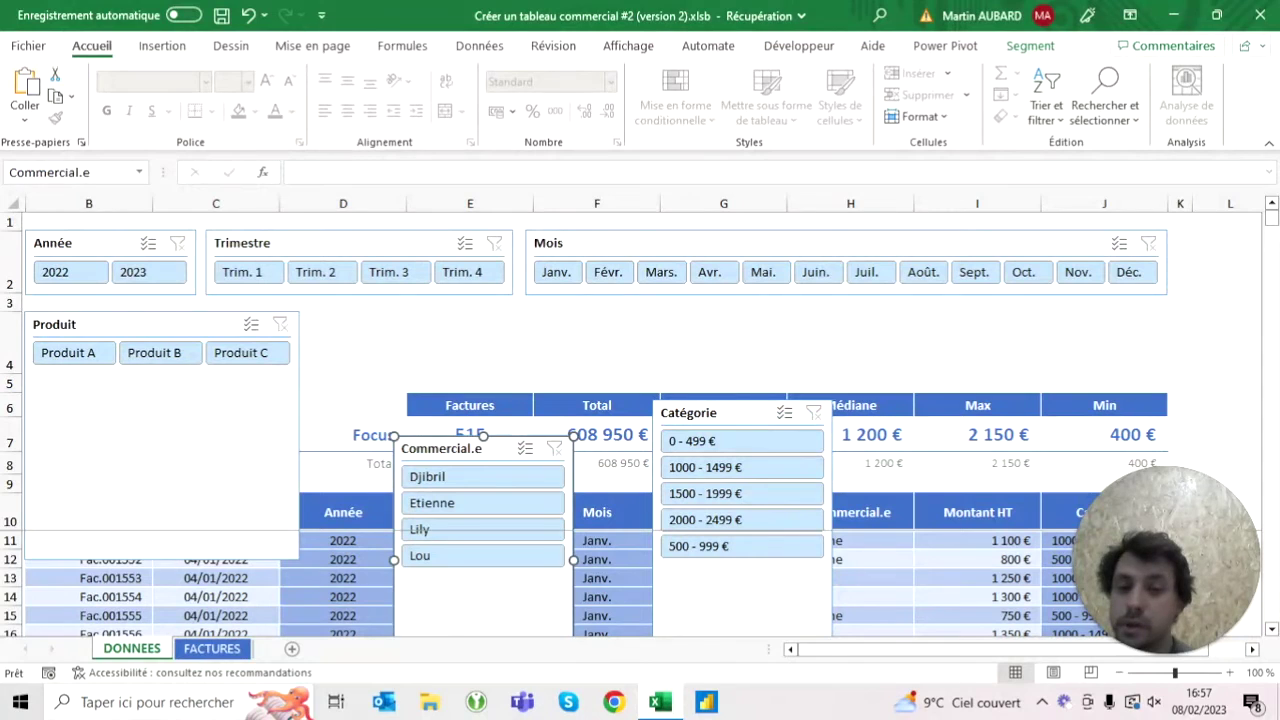
{"action": "left_click_drag", "start_coordinate": [441, 448], "coordinate": [359, 352]}
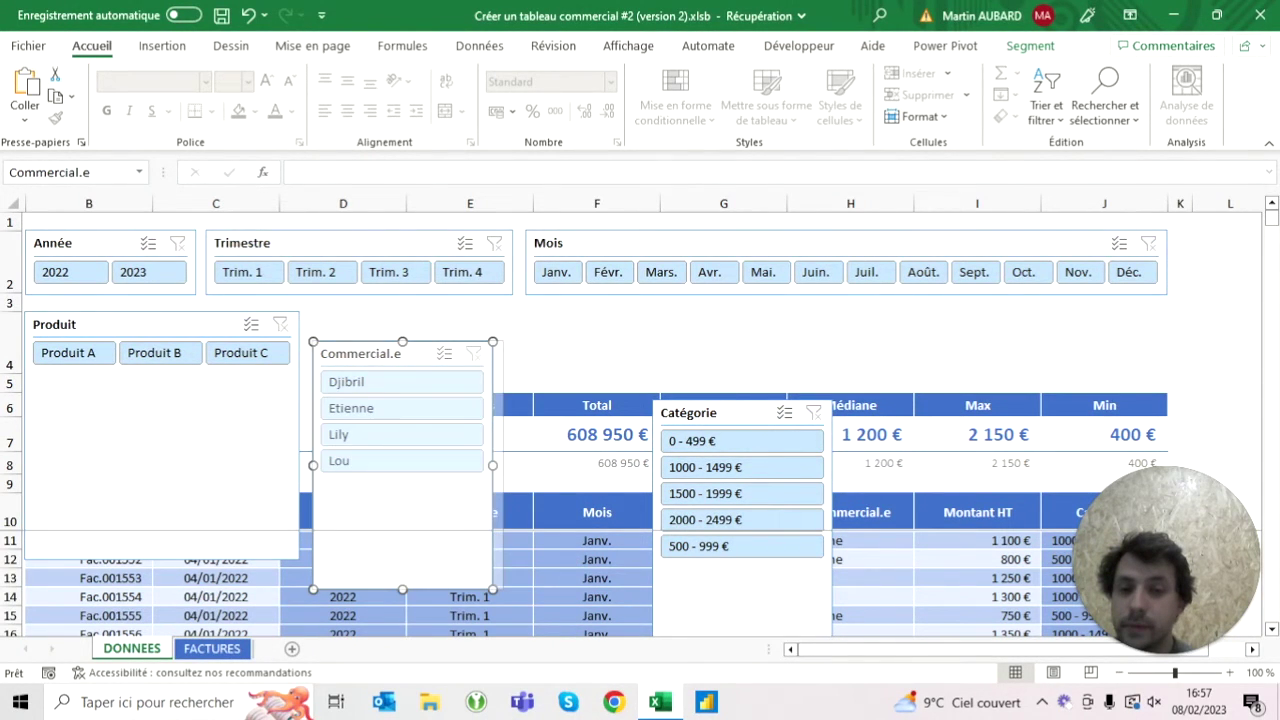
{"action": "left_click_drag", "start_coordinate": [493, 465], "coordinate": [604, 465]}
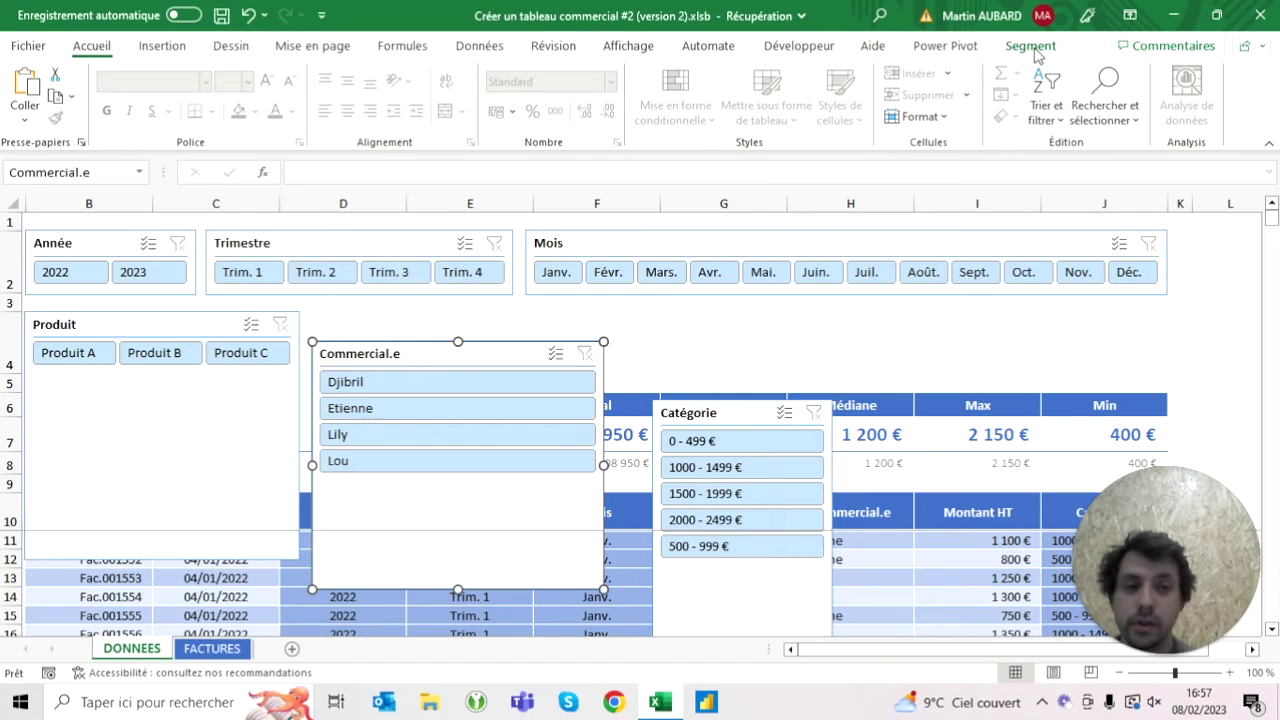
{"action": "left_click", "coordinate": [1037, 55]}
{"action": "left_click", "coordinate": [1063, 70]}
{"action": "left_click", "coordinate": [1063, 70]}
{"action": "left_click", "coordinate": [1063, 70]}
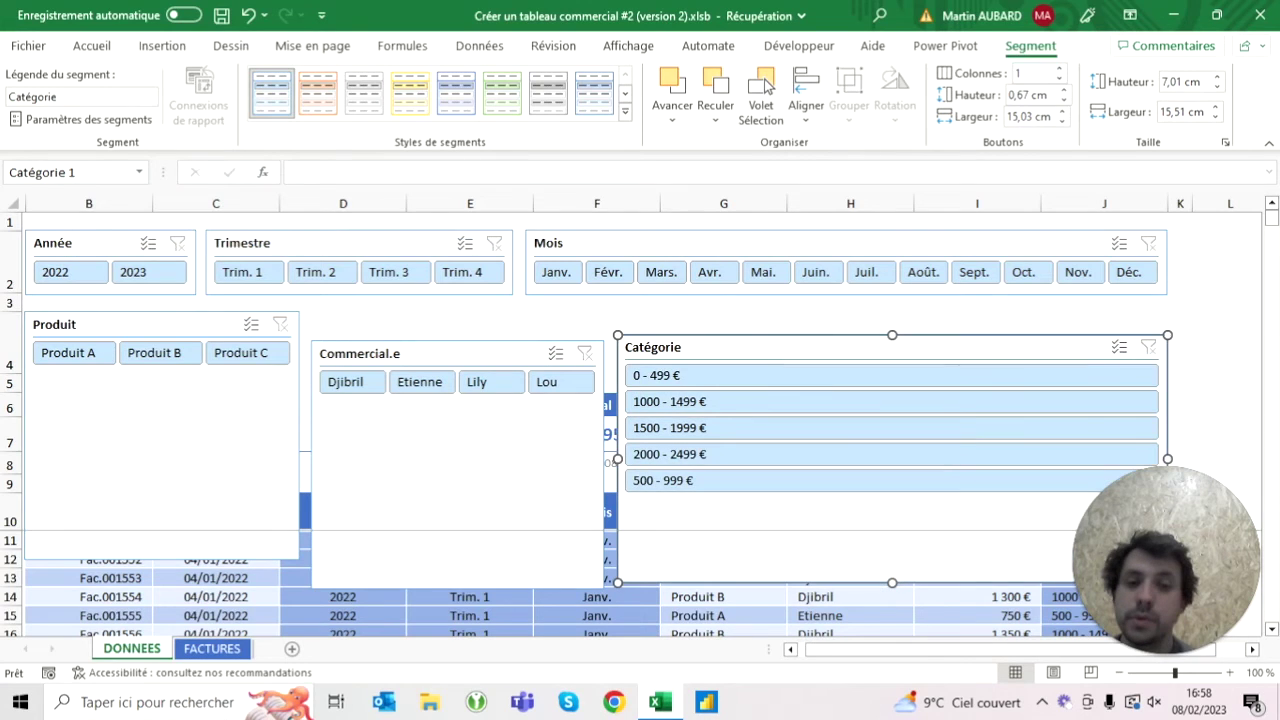
Step: Set the Catégorie slicer to 5 columns so all buttons sit on one row
{"action": "left_click", "coordinate": [1060, 73]}
{"action": "left_click", "coordinate": [1060, 73]}
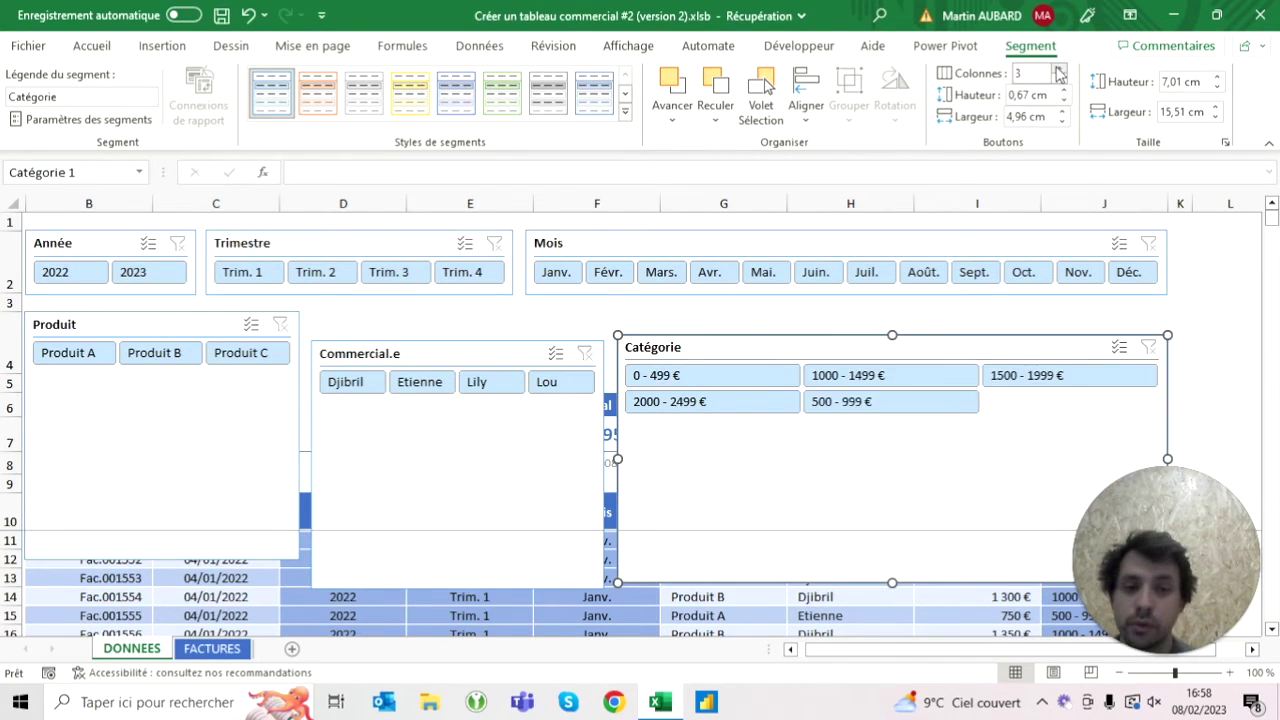
{"action": "left_click", "coordinate": [1060, 73]}
{"action": "left_click", "coordinate": [1060, 73]}
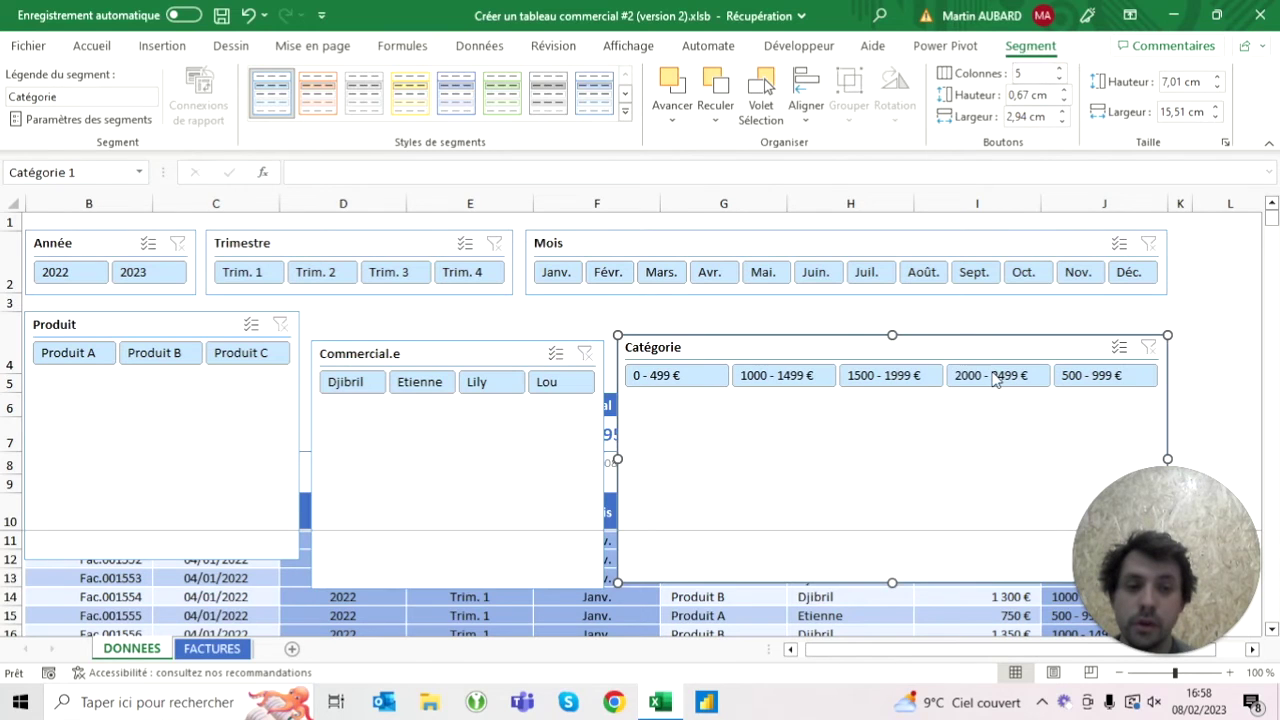
{"action": "left_click", "coordinate": [850, 322]}
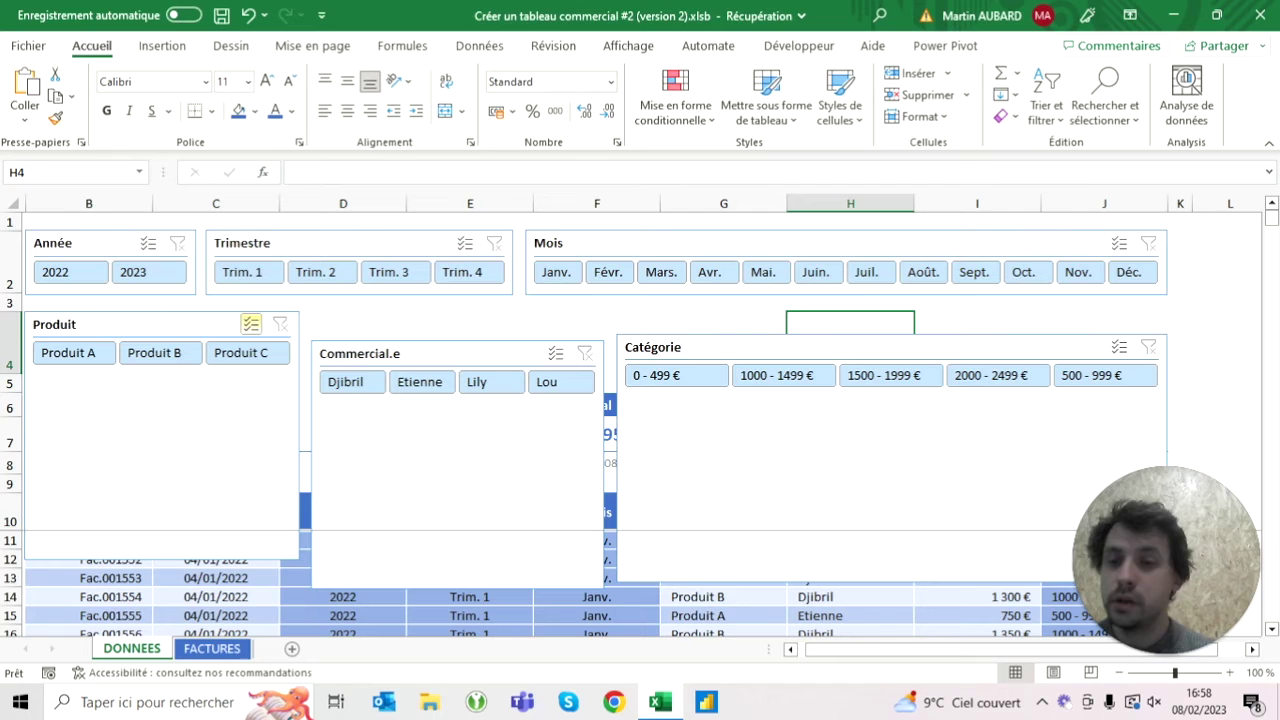
{"action": "left_click", "coordinate": [251, 322]}
Step: Top-align the Produit, Commercial.e and Catégorie slicers and set their height to 1,8 cm
{"action": "left_click", "coordinate": [450, 353], "text": "ctrl"}
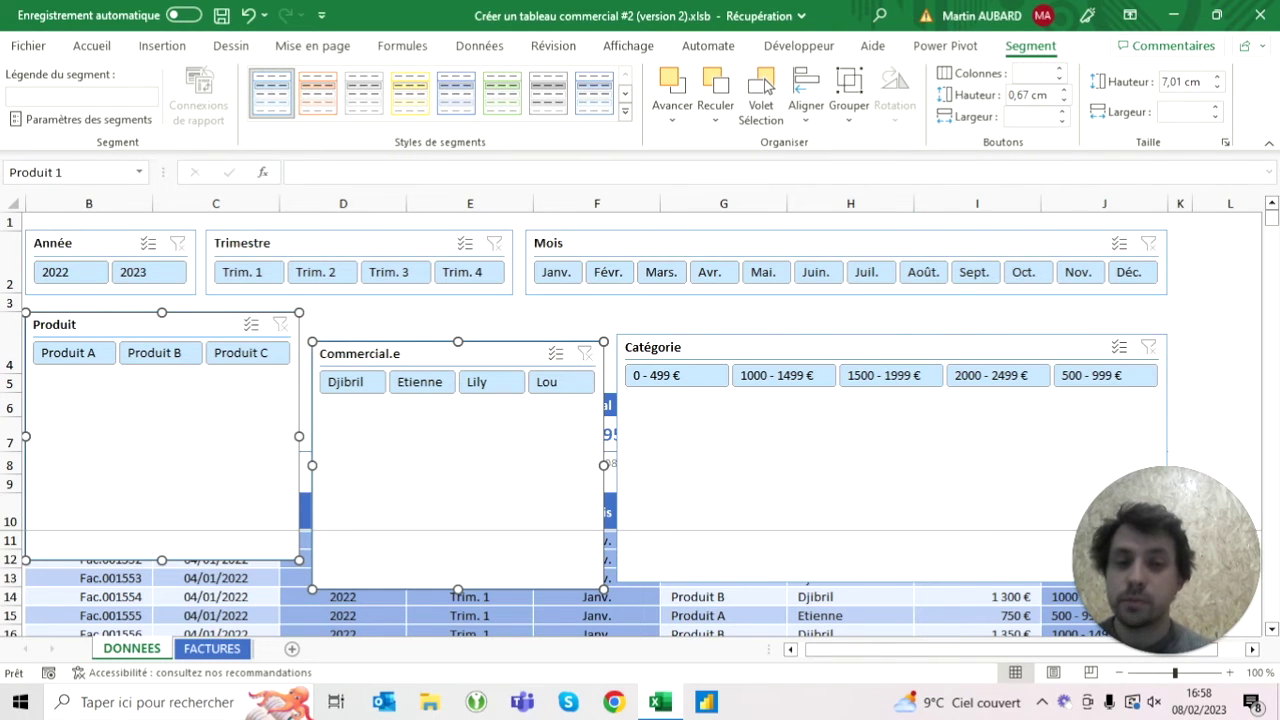
{"action": "left_click", "coordinate": [653, 347], "text": "ctrl"}
{"action": "left_click", "coordinate": [806, 105]}
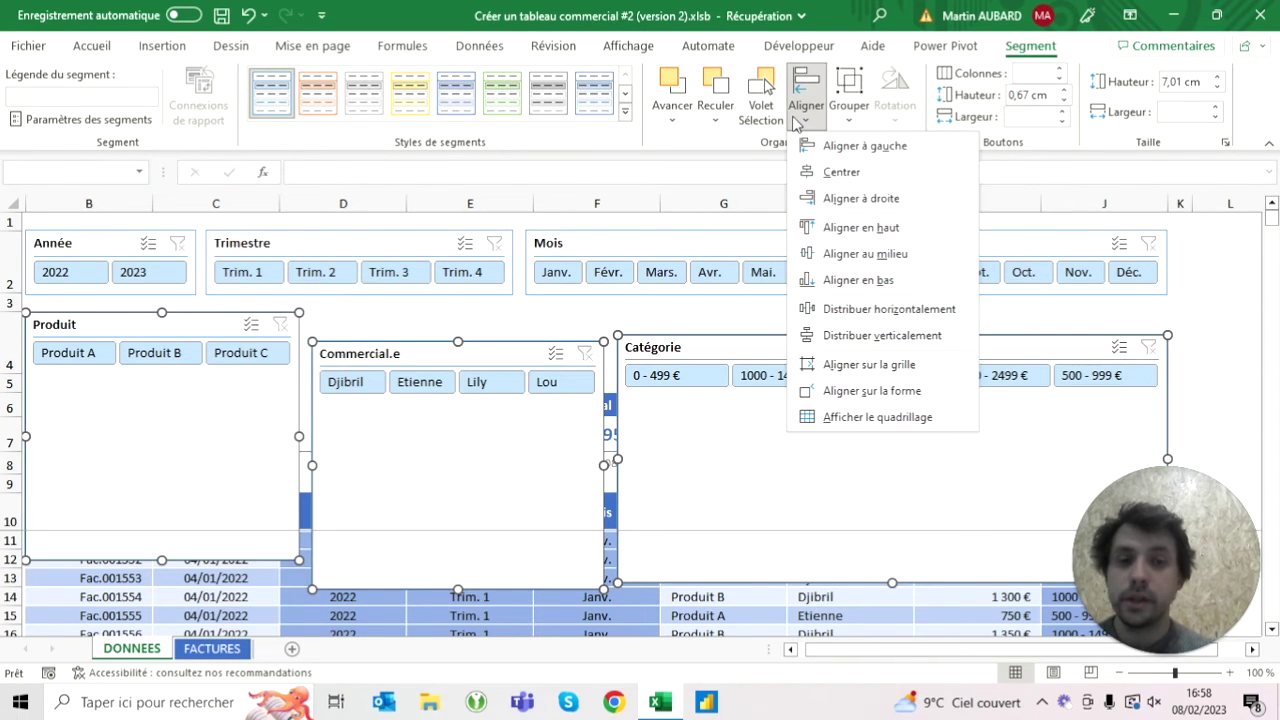
{"action": "left_click", "coordinate": [840, 228]}
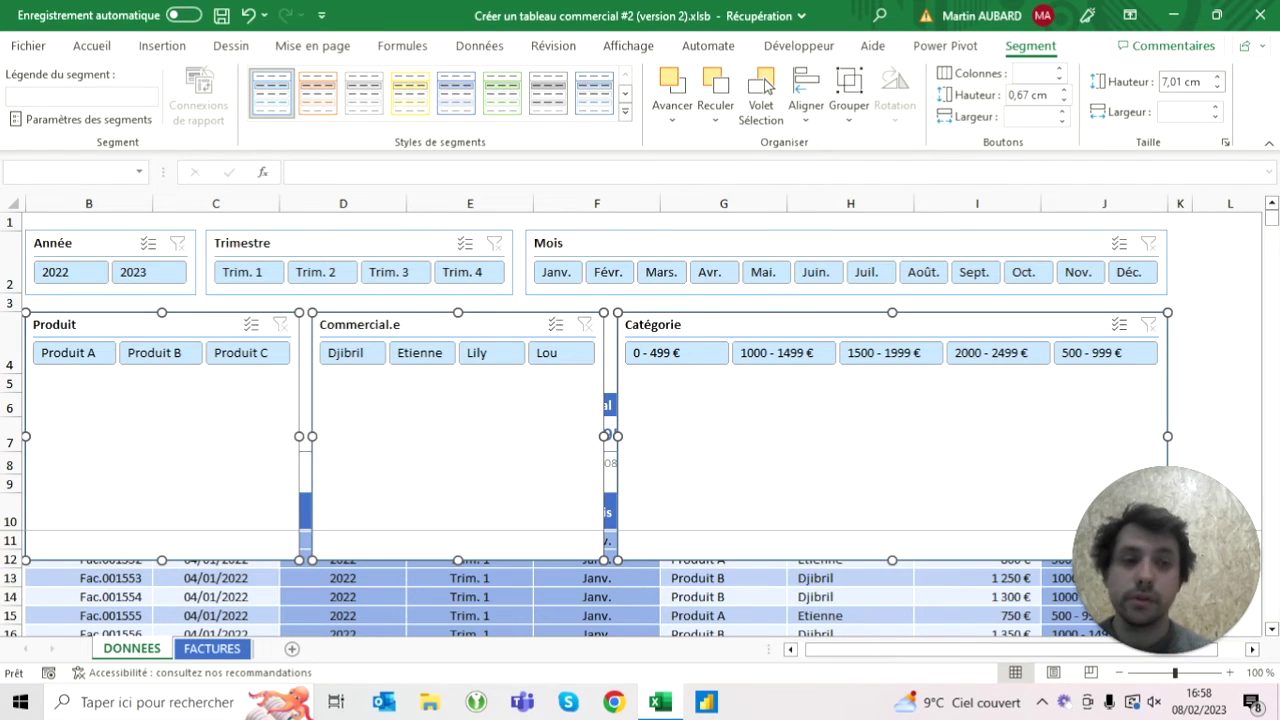
{"action": "left_click", "coordinate": [1185, 82]}
{"action": "type", "text": "1,8"}
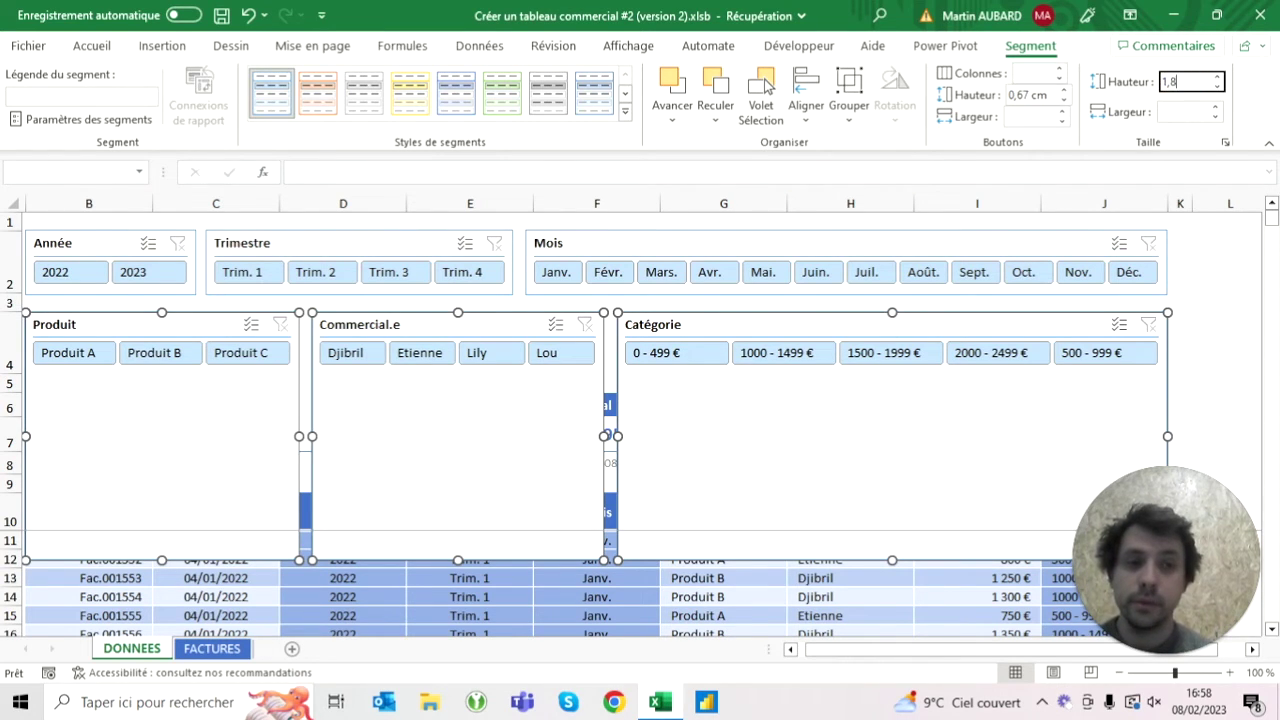
{"action": "key", "text": "Return"}
{"action": "left_click", "coordinate": [89, 434]}
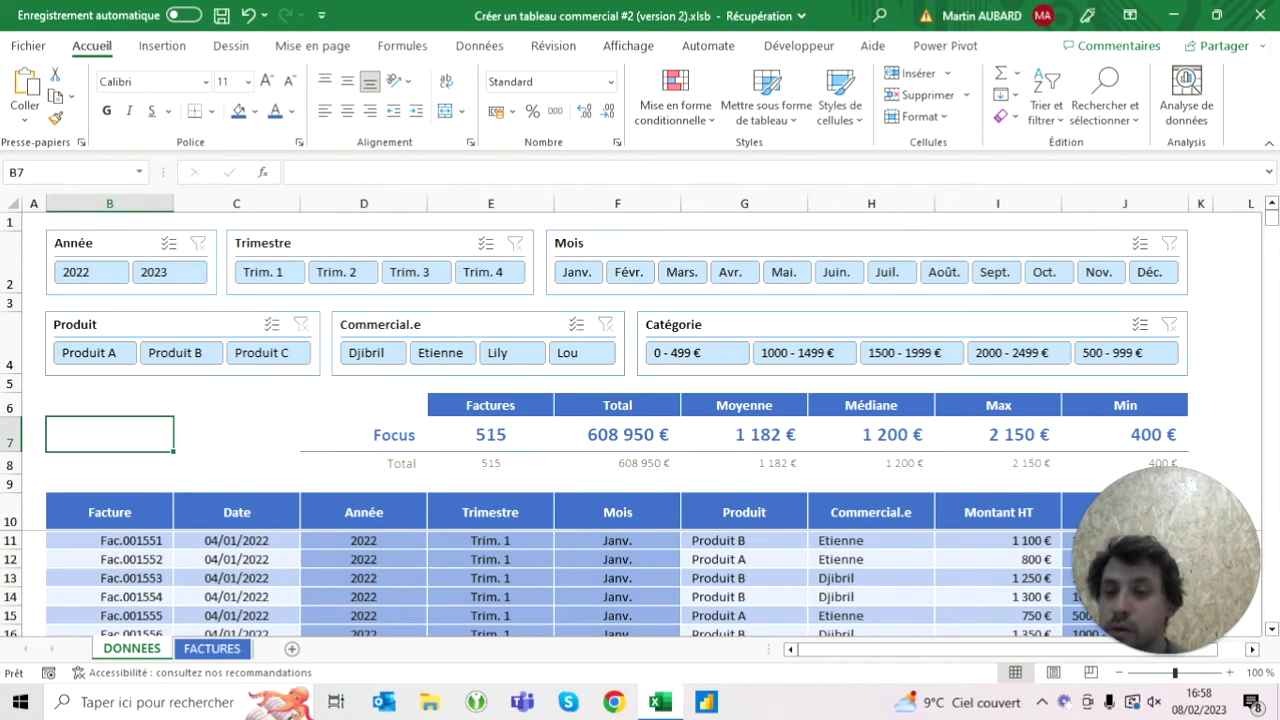
Step: Set the height of row 3 to 10
{"action": "left_click", "coordinate": [12, 302]}
{"action": "right_click", "coordinate": [12, 302]}
{"action": "left_click", "coordinate": [88, 610]}
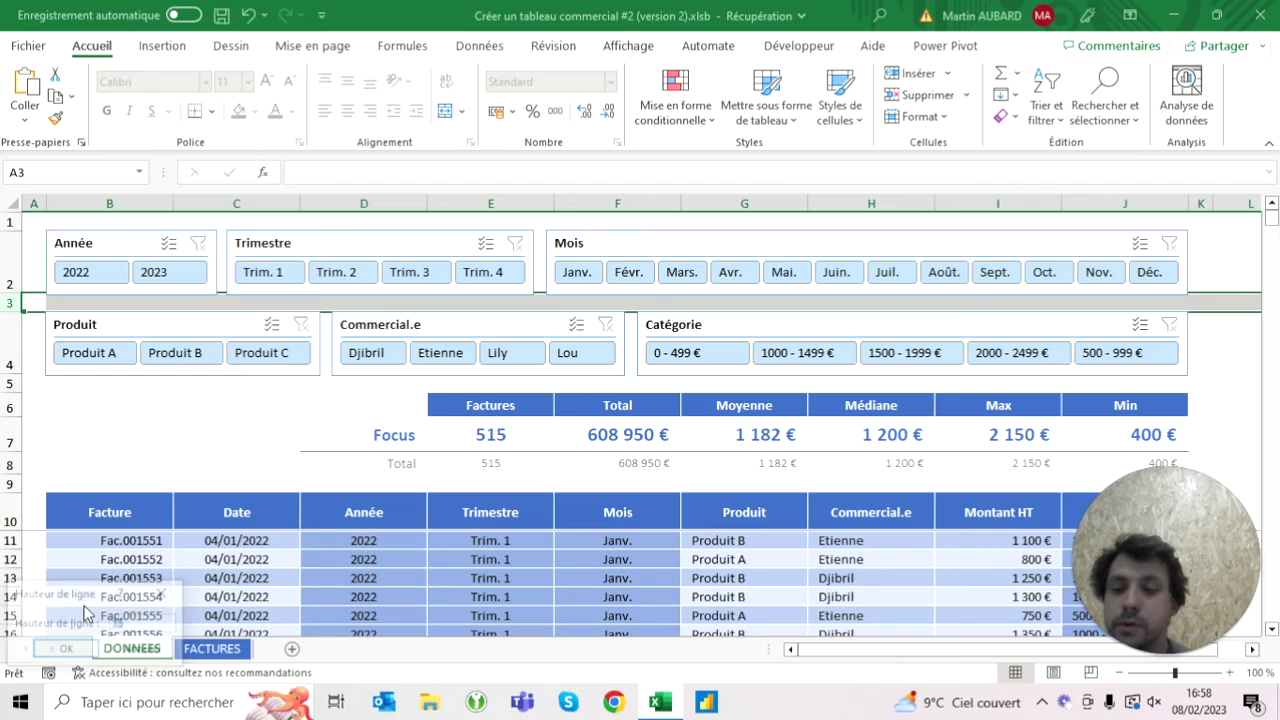
{"action": "type", "text": "10"}
{"action": "left_click", "coordinate": [66, 650]}
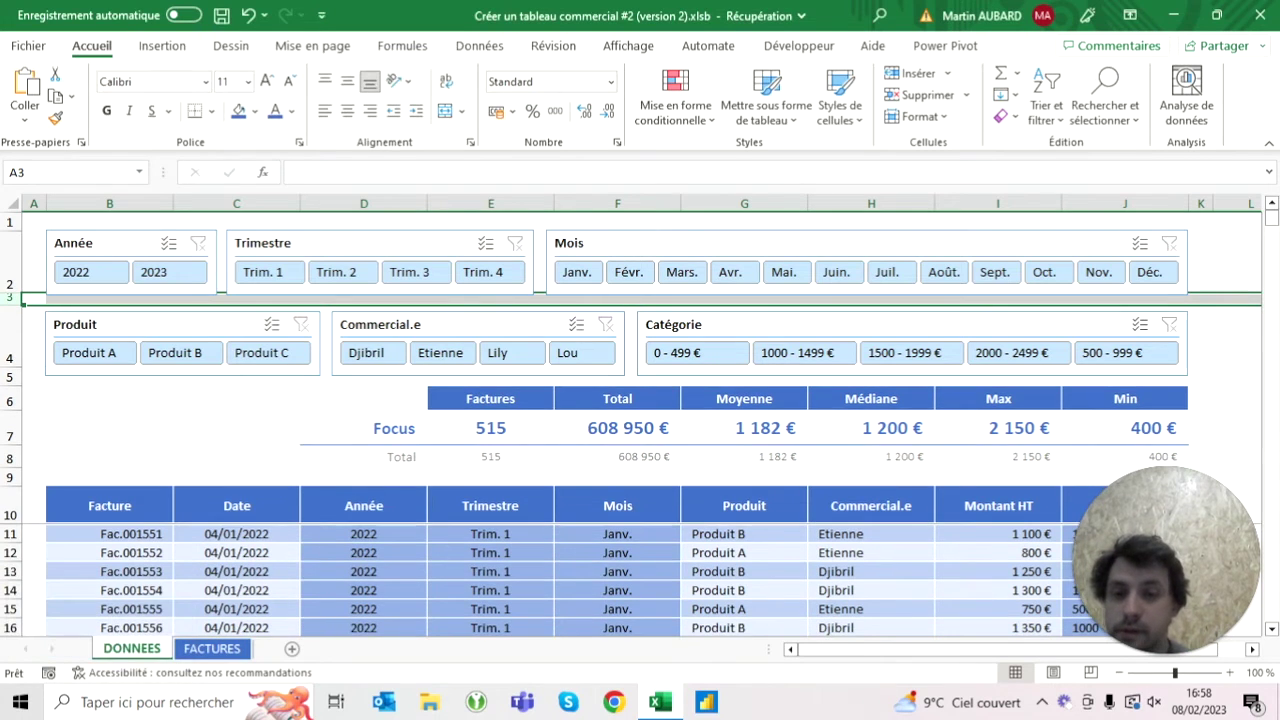
Step: Nudge the Produit, Commercial.e and Catégorie slicers up slightly
{"action": "left_click", "coordinate": [75, 324]}
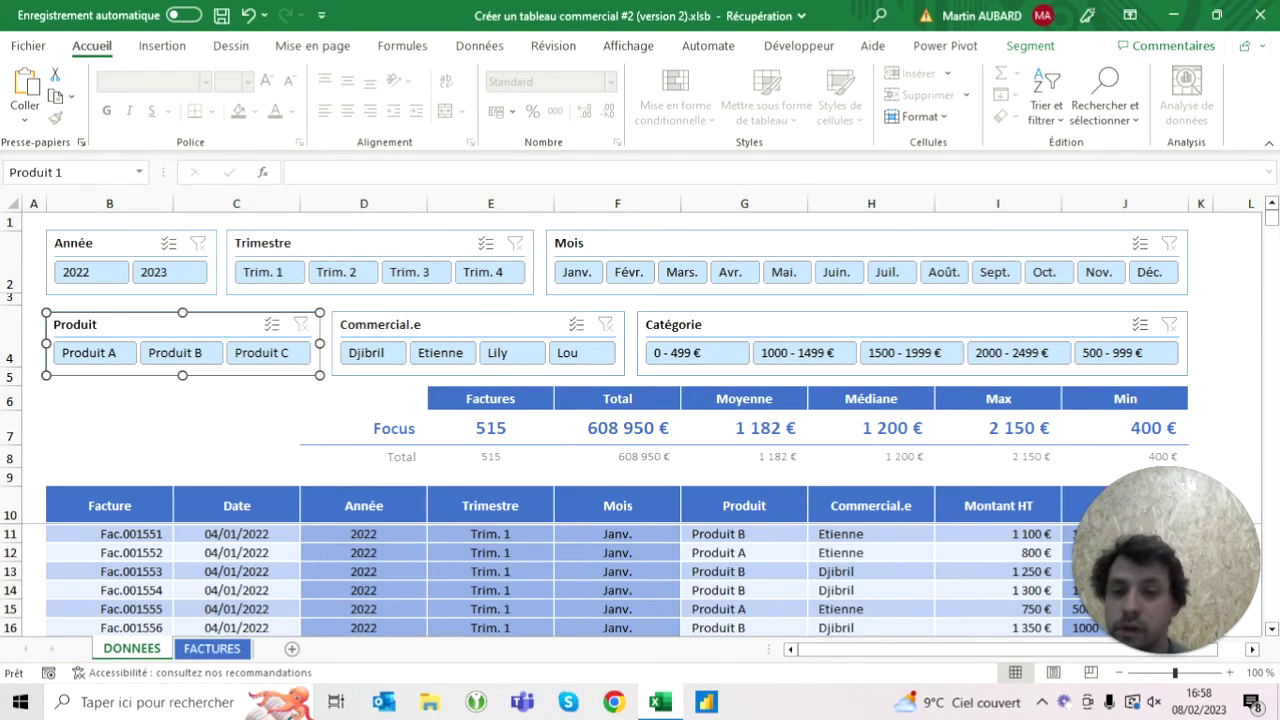
{"action": "left_click", "coordinate": [375, 324], "text": "ctrl"}
{"action": "left_click", "coordinate": [673, 324], "text": "ctrl"}
{"action": "key", "text": "Up"}
{"action": "key", "text": "Up"}
{"action": "key", "text": "Up"}
{"action": "key", "text": "Escape"}
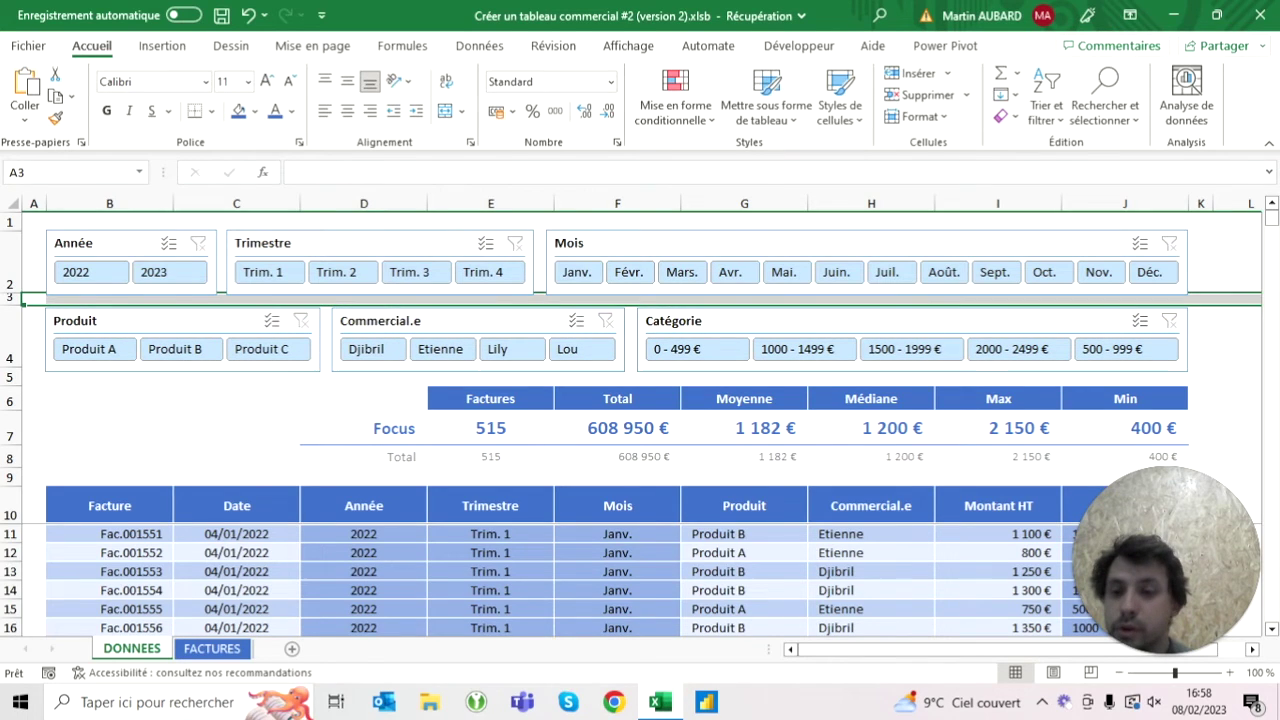
Step: Set the height of row 9 to 8 and collapse the ribbon
{"action": "left_click", "coordinate": [10, 477]}
{"action": "right_click", "coordinate": [10, 477]}
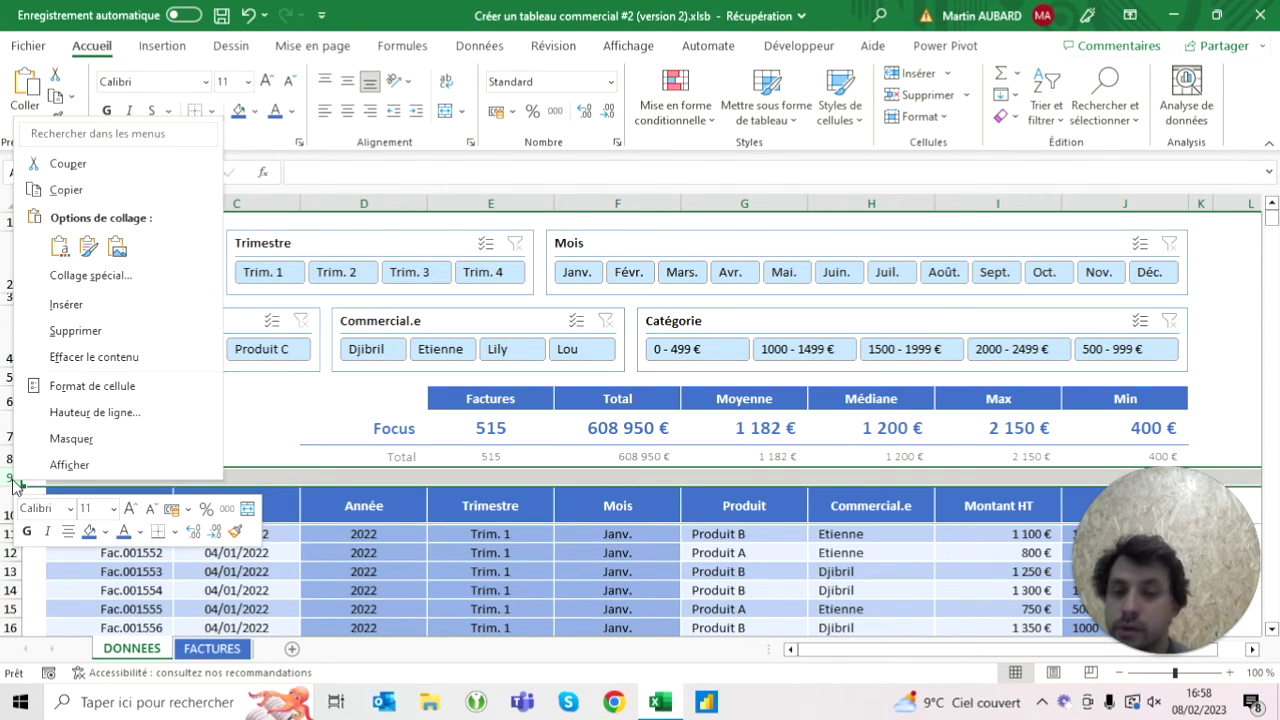
{"action": "left_click", "coordinate": [82, 409]}
{"action": "type", "text": "8"}
{"action": "left_click", "coordinate": [66, 450]}
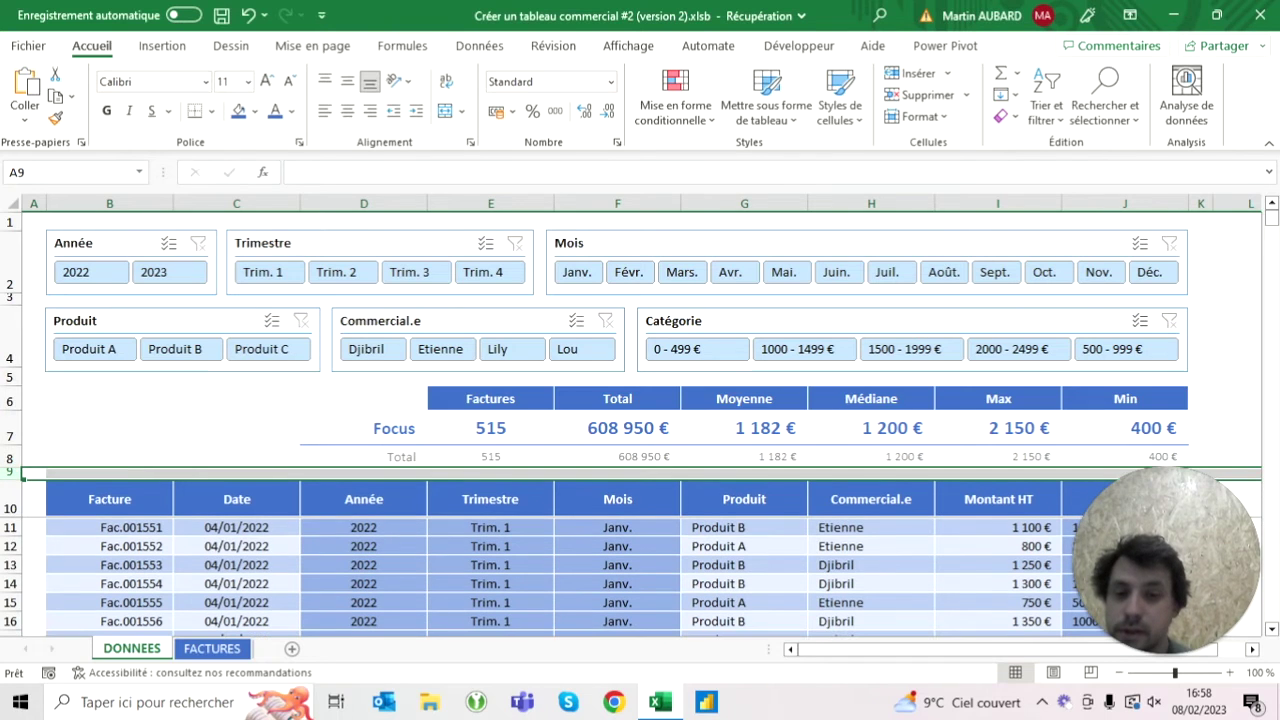
{"action": "left_click", "coordinate": [109, 398]}
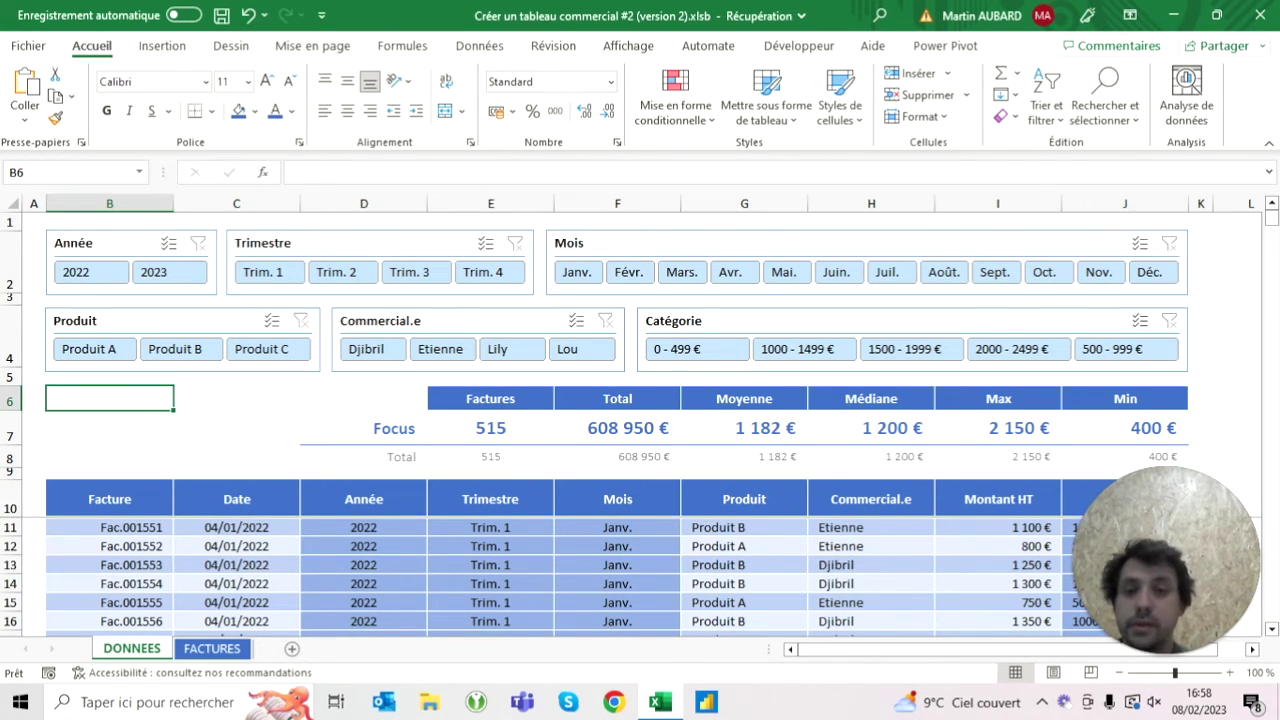
{"action": "double_click", "coordinate": [110, 48]}
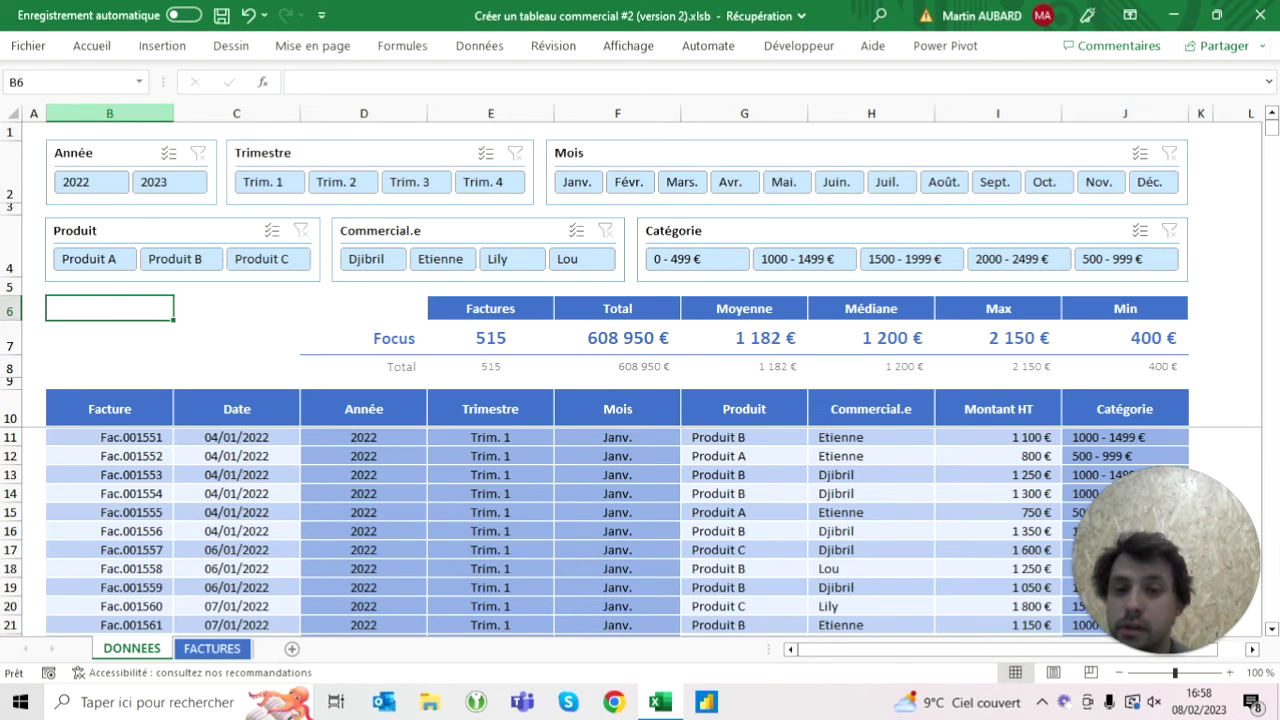
Step: Toggle the ribbon between pinned and collapsed, leaving it collapsed
{"action": "double_click", "coordinate": [91, 45]}
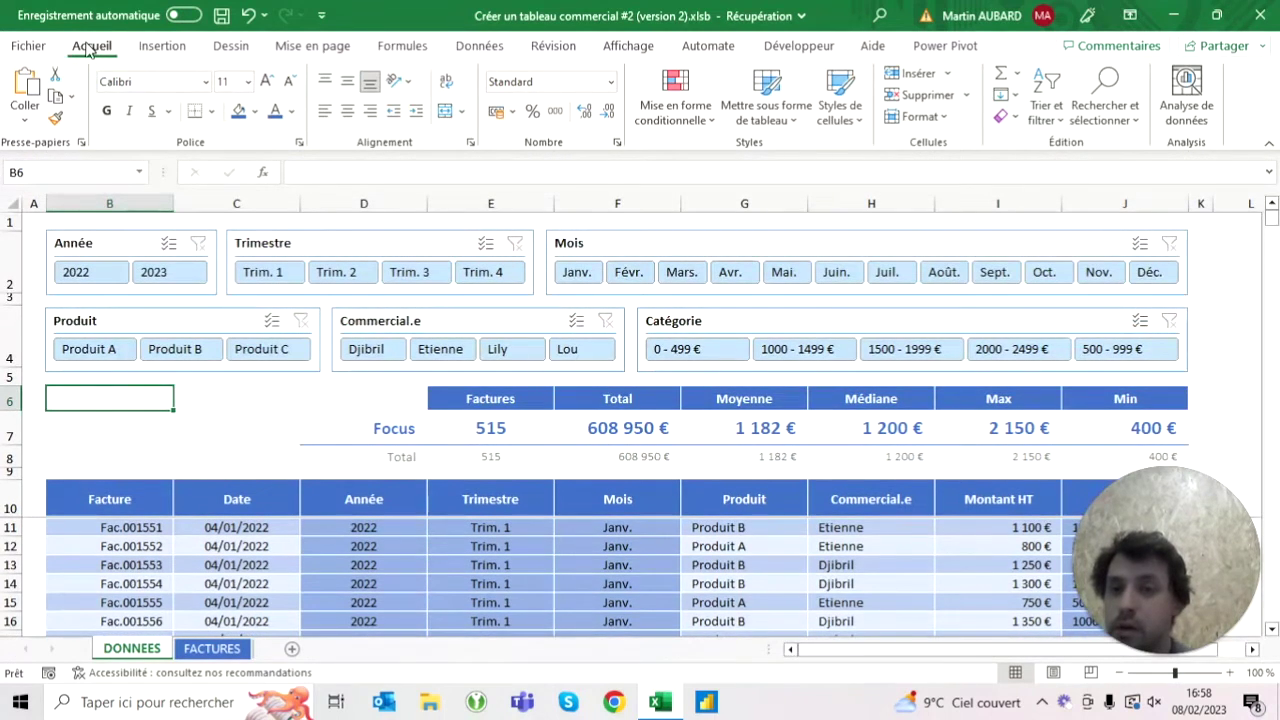
{"action": "double_click", "coordinate": [95, 47]}
{"action": "left_click", "coordinate": [117, 47]}
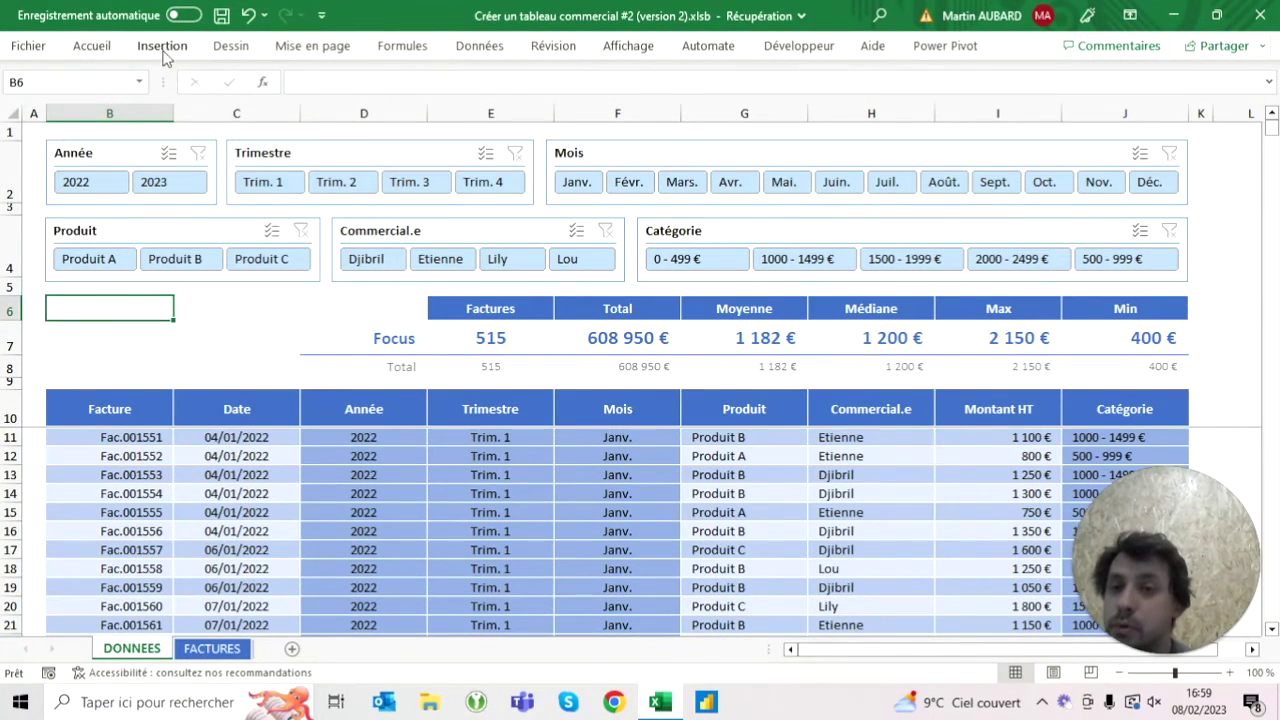
{"action": "left_click", "coordinate": [207, 334]}
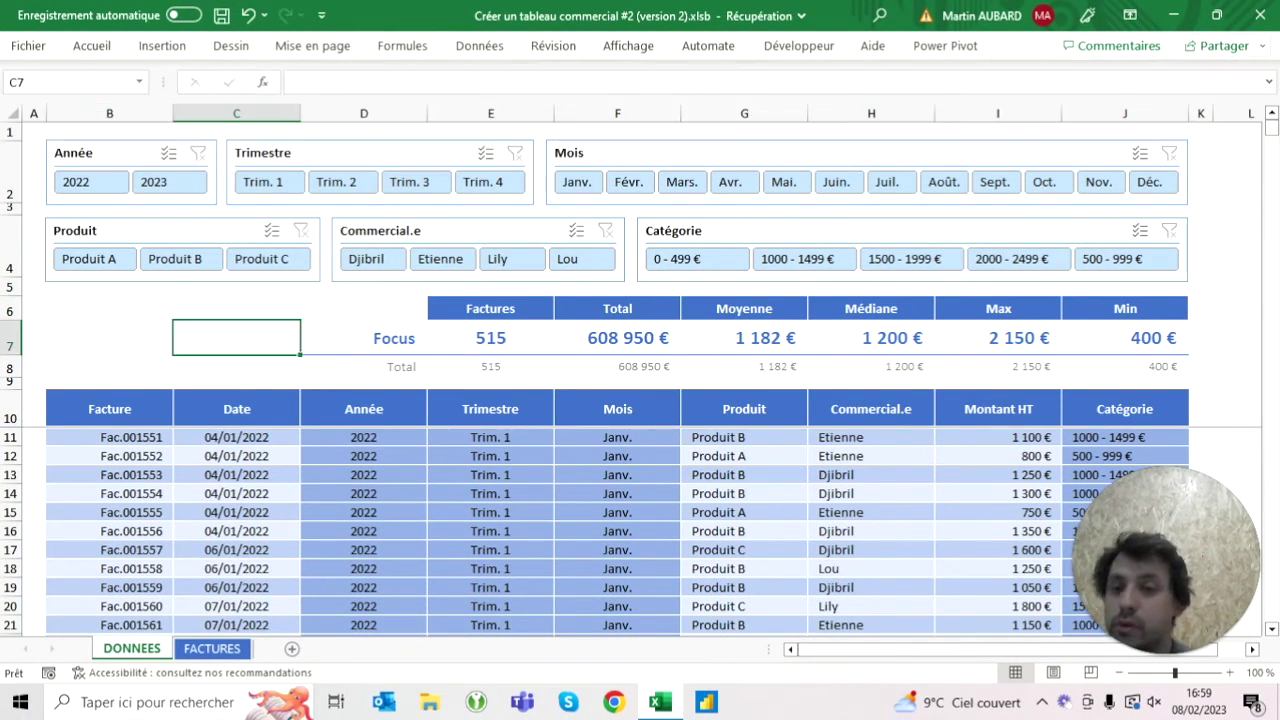
{"action": "double_click", "coordinate": [96, 47]}
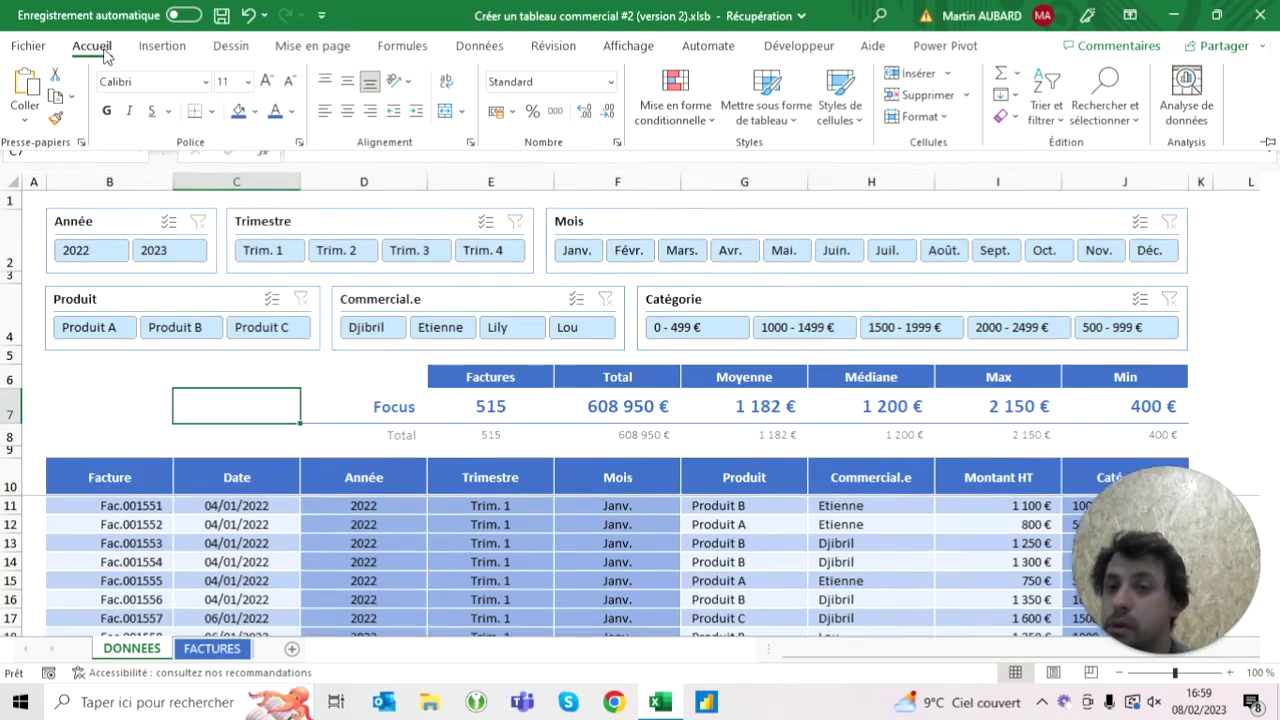
{"action": "double_click", "coordinate": [93, 46]}
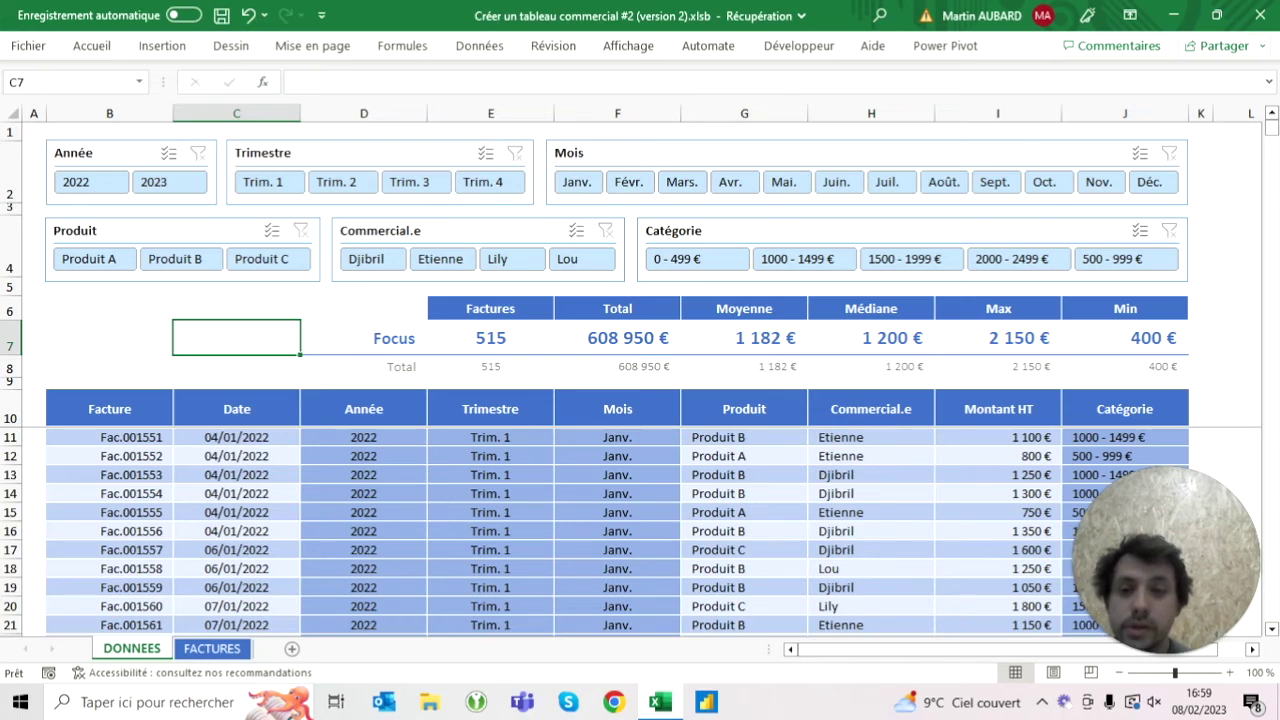
Step: Select all six slicers and apply the dark blue slicer style
{"action": "left_click", "coordinate": [200, 160]}
{"action": "key", "text": "ctrl+a"}
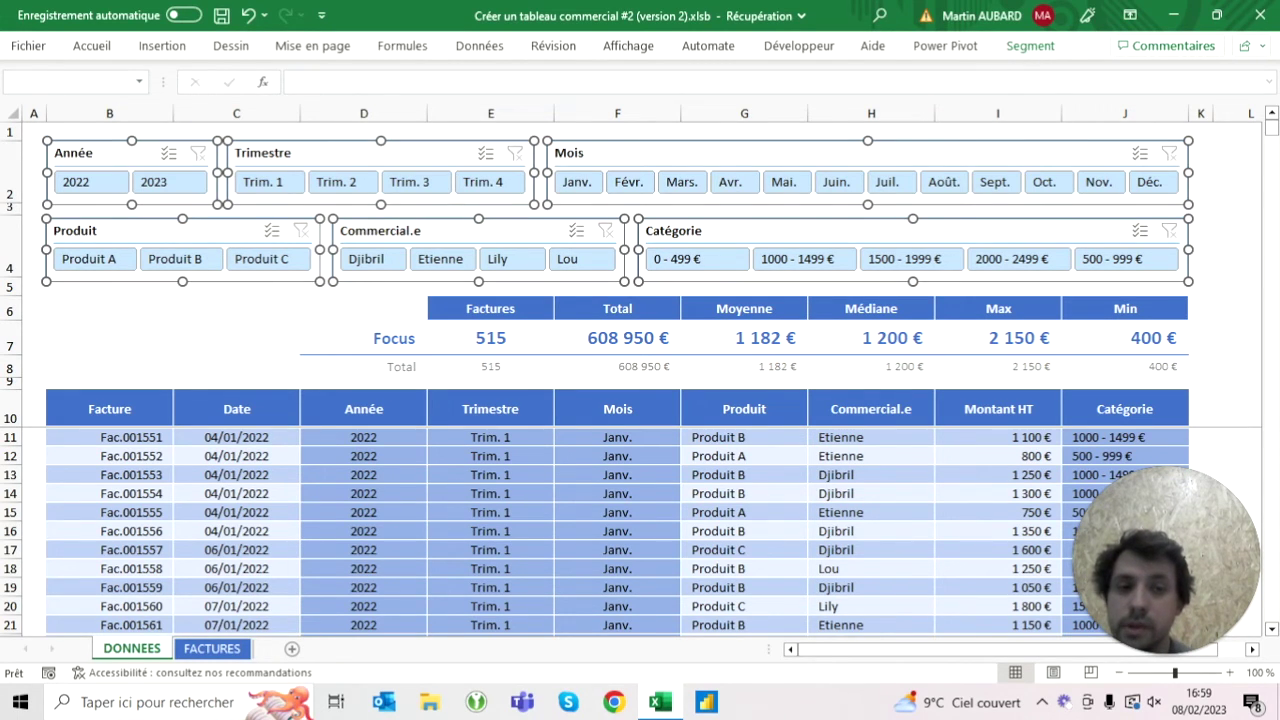
{"action": "left_click", "coordinate": [997, 130]}
{"action": "left_click", "coordinate": [1000, 152]}
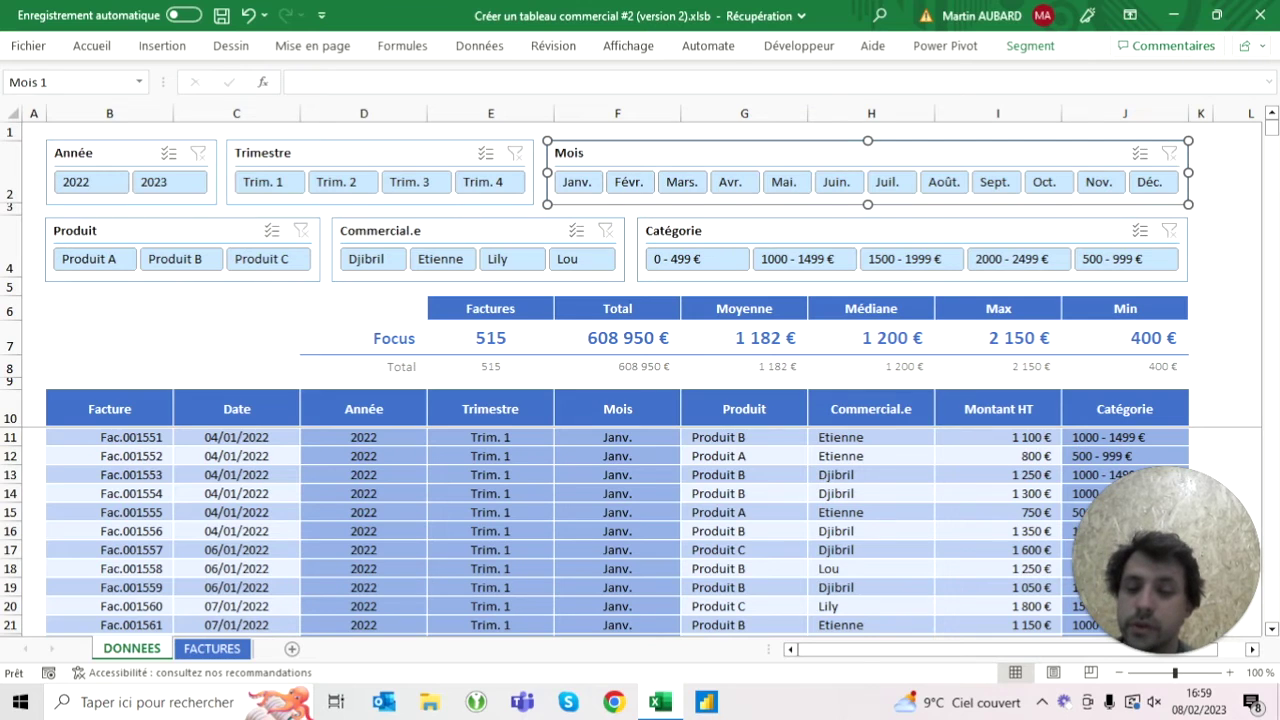
{"action": "key", "text": "ctrl+a"}
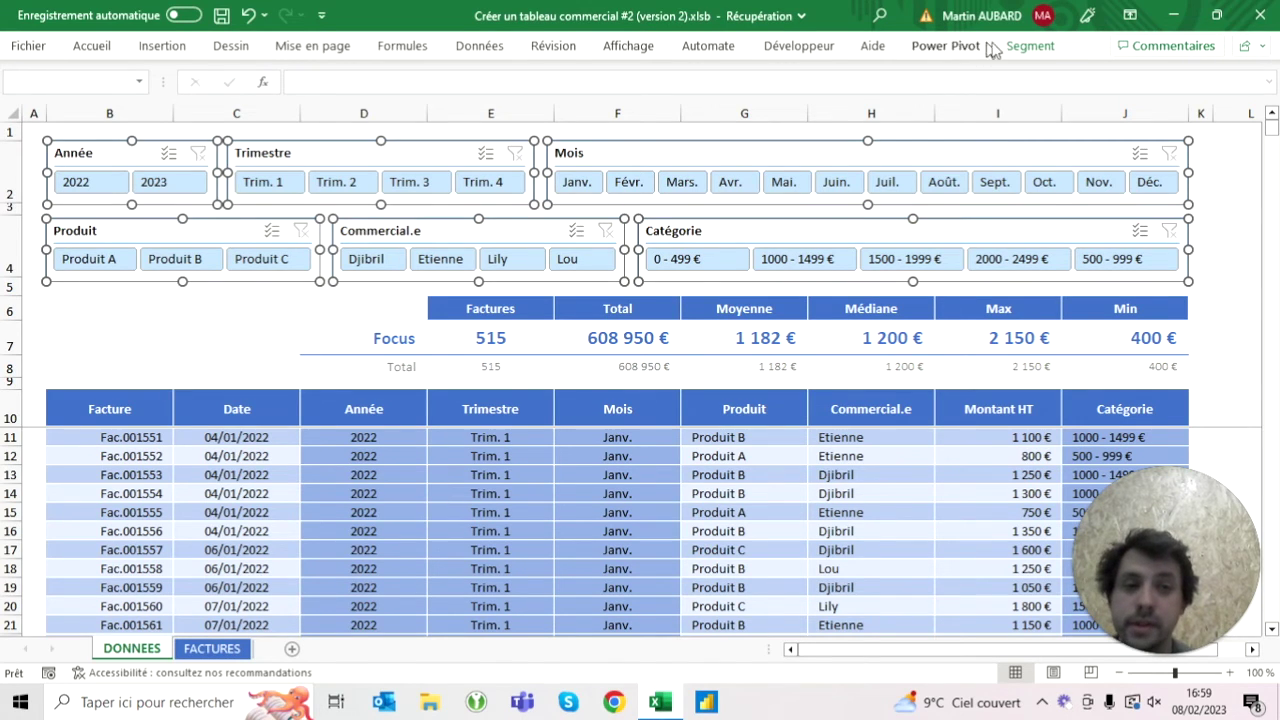
{"action": "left_click", "coordinate": [1030, 46]}
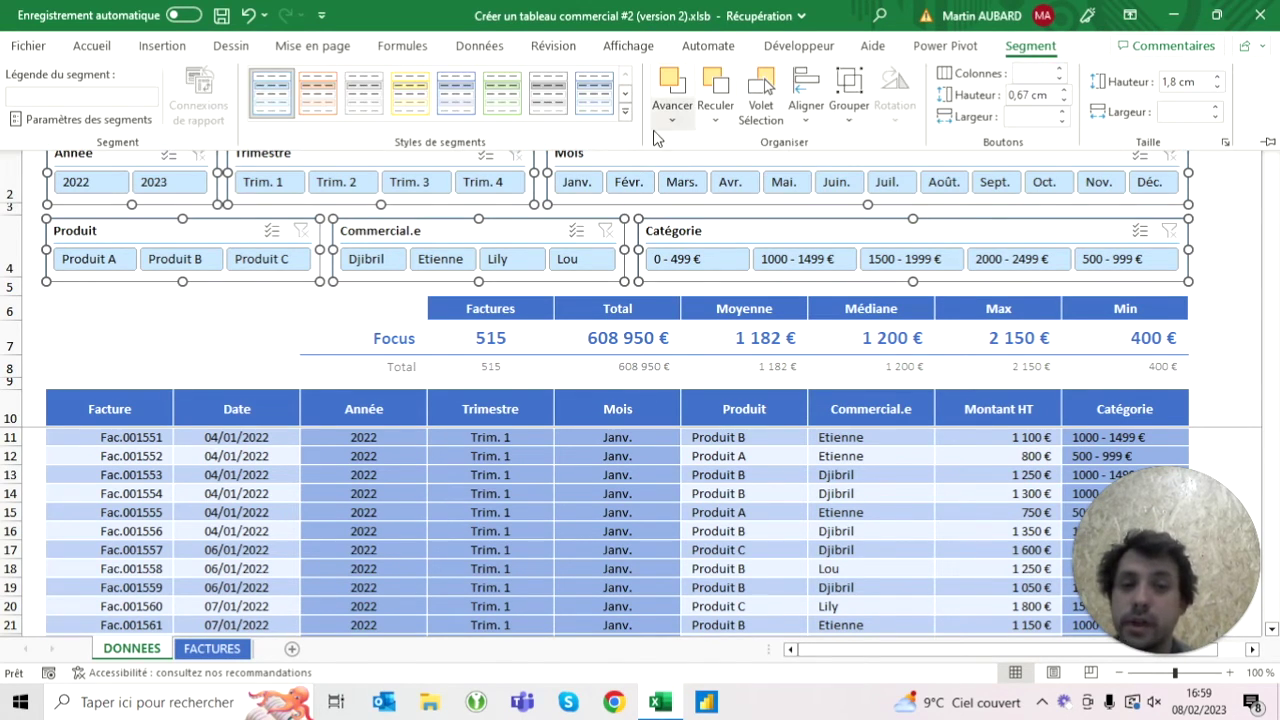
{"action": "left_click", "coordinate": [625, 93]}
{"action": "left_click", "coordinate": [458, 113]}
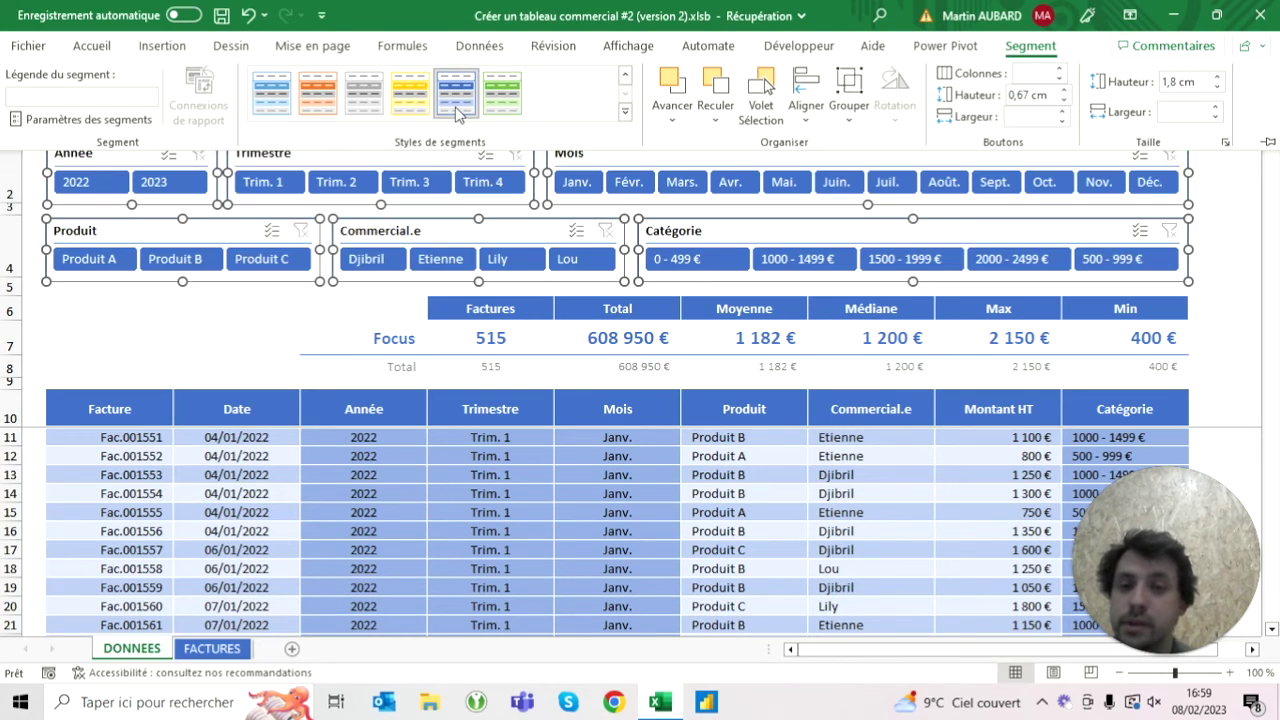
{"action": "left_click", "coordinate": [152, 346]}
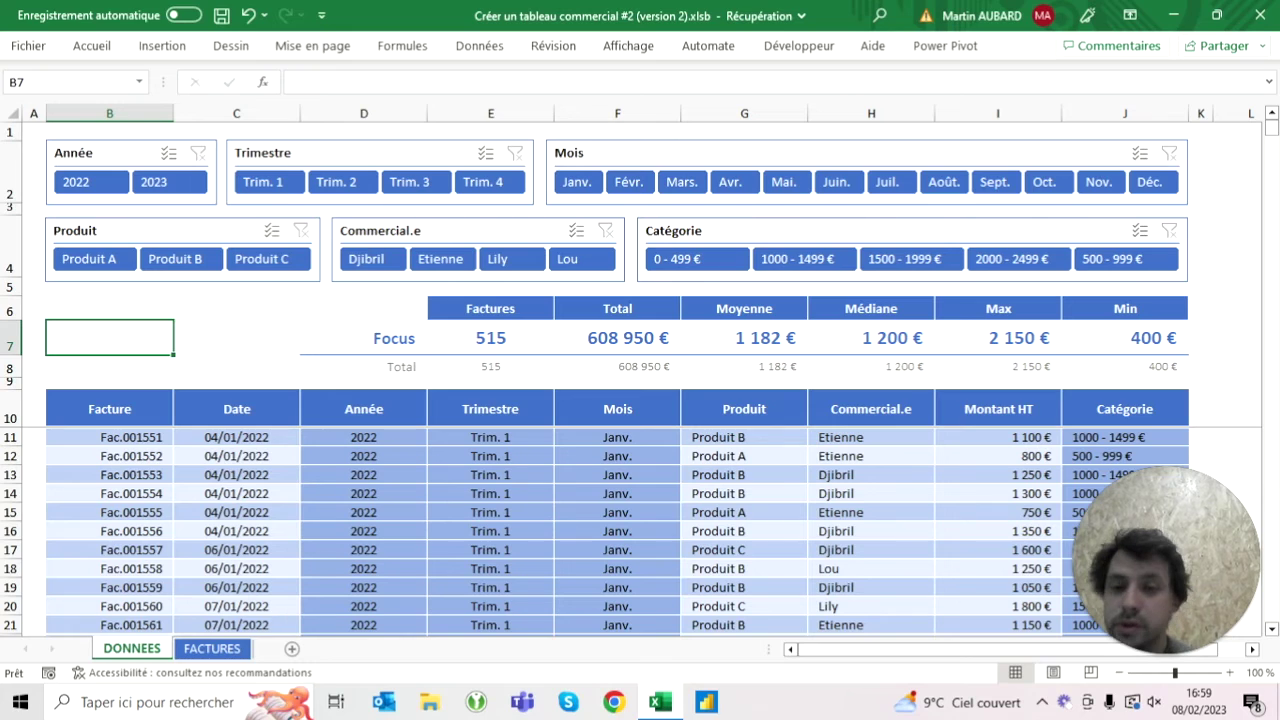
Step: Enter the label 'Chiffres clés' in cell B7
{"action": "type", "text": "Lis"}
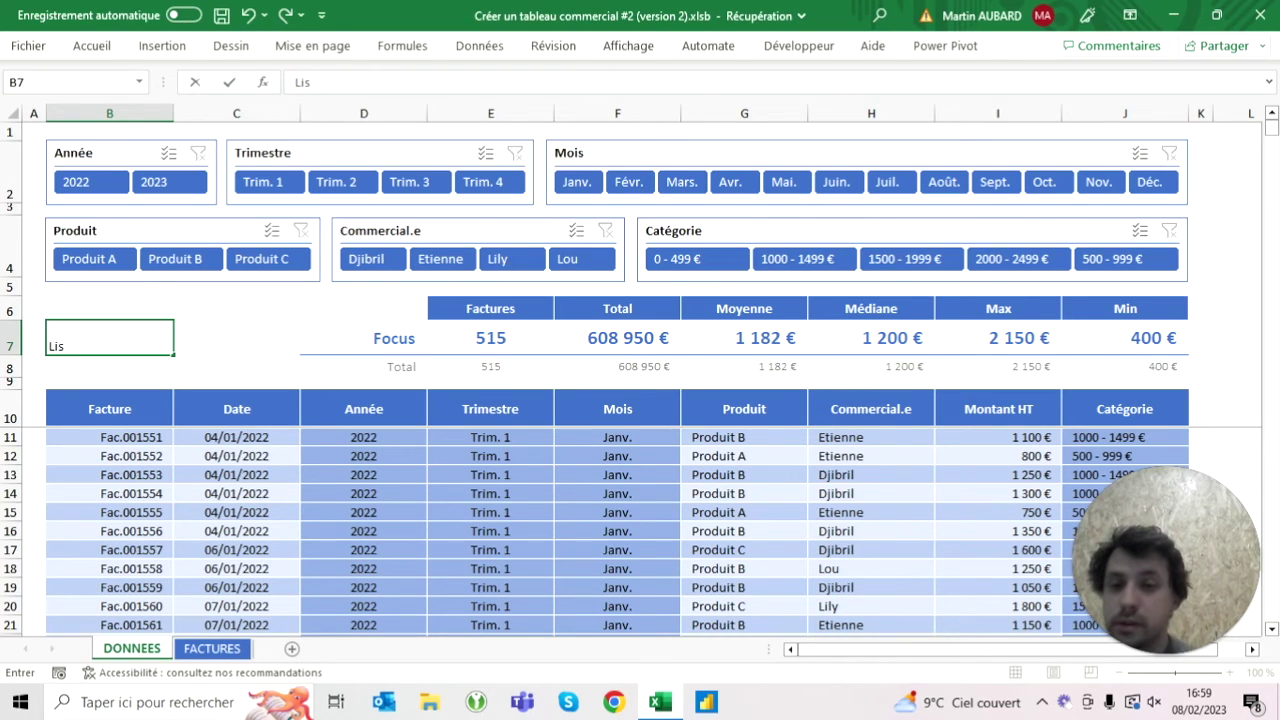
{"action": "key", "text": "Escape"}
{"action": "type", "text": "Chiffres c"}
{"action": "type", "text": " cl"}
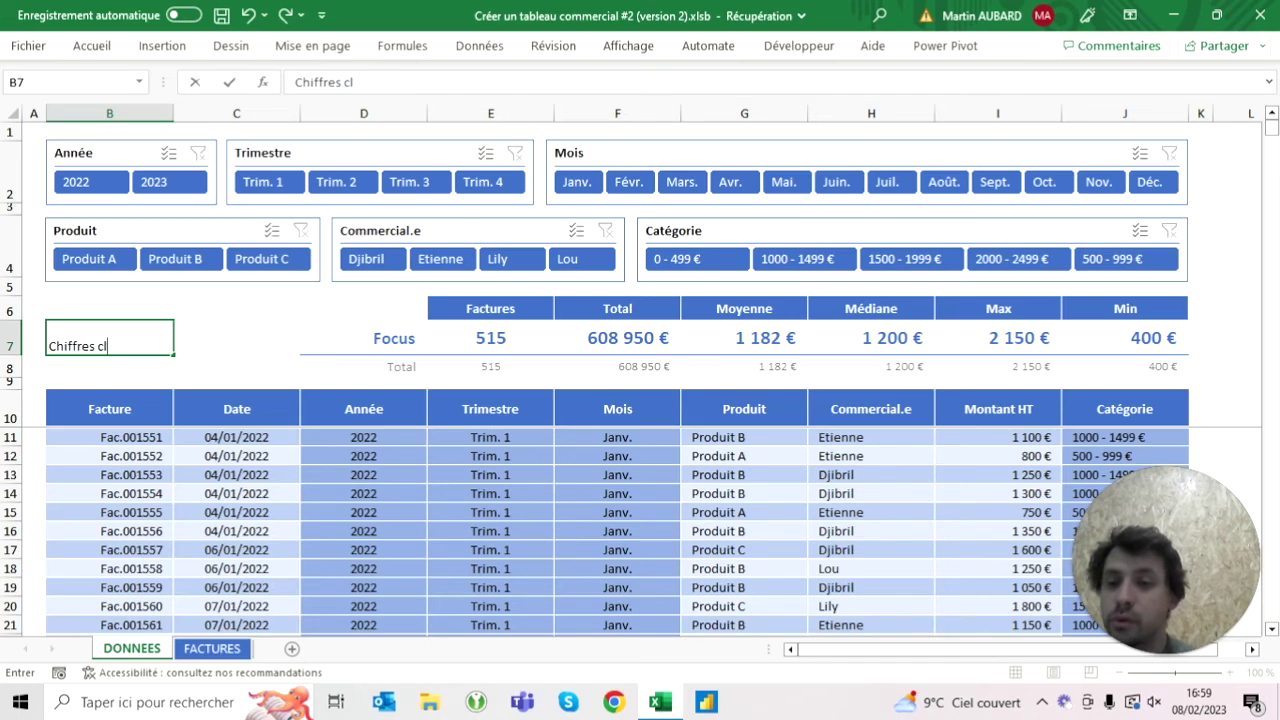
{"action": "type", "text": "és"}
{"action": "key", "text": "Return"}
{"action": "left_click", "coordinate": [363, 366]}
{"action": "key", "text": "Up"}
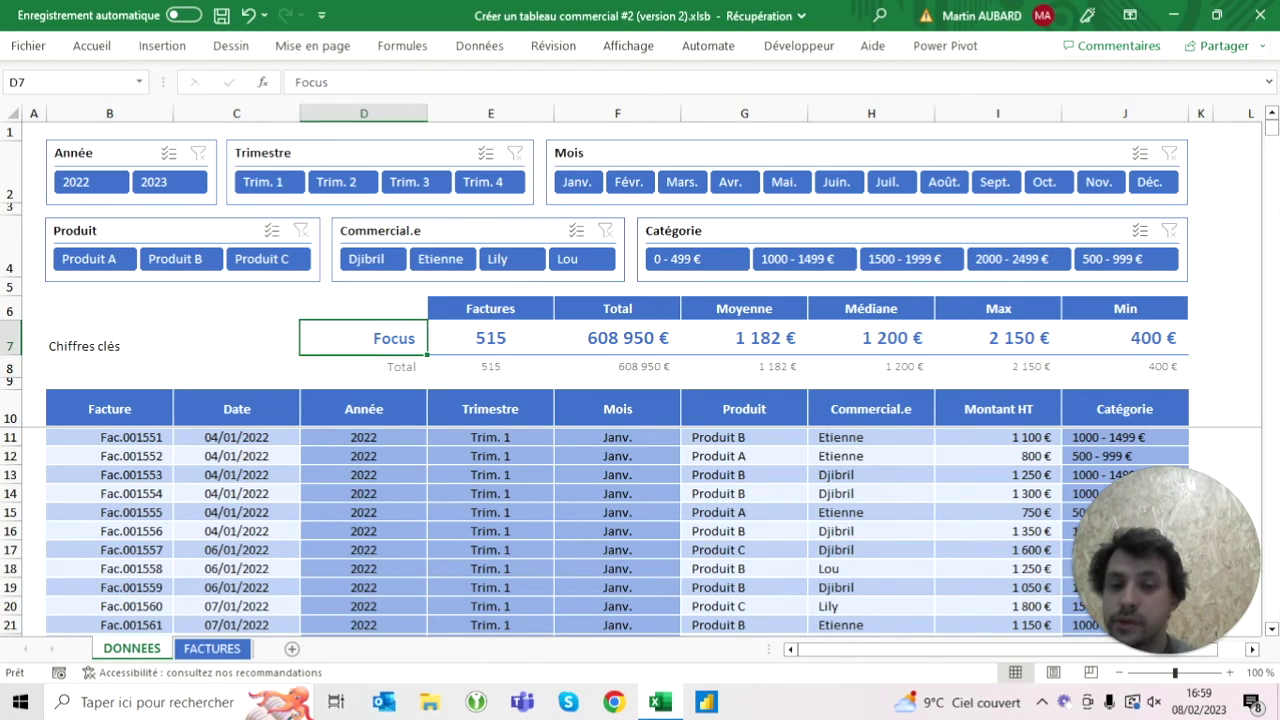
{"action": "key", "text": "Left"}
{"action": "key", "text": "Left"}
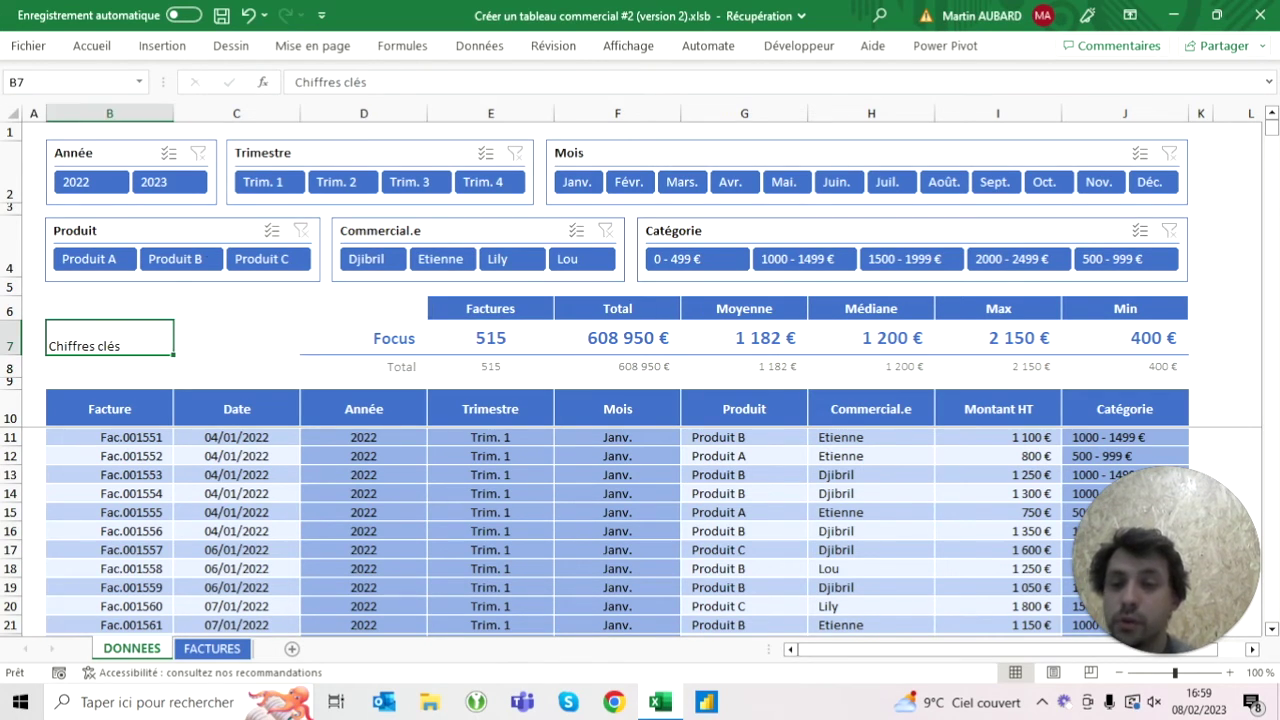
Step: Centre the Chiffres clés label vertically and indent it
{"action": "left_click", "coordinate": [92, 46]}
{"action": "left_click", "coordinate": [347, 81]}
{"action": "left_click", "coordinate": [416, 110]}
{"action": "left_click", "coordinate": [416, 110]}
{"action": "left_click", "coordinate": [416, 110]}
{"action": "left_click", "coordinate": [416, 110]}
{"action": "left_click", "coordinate": [416, 110]}
{"action": "left_click", "coordinate": [416, 110]}
{"action": "left_click", "coordinate": [416, 110]}
{"action": "left_click", "coordinate": [416, 110]}
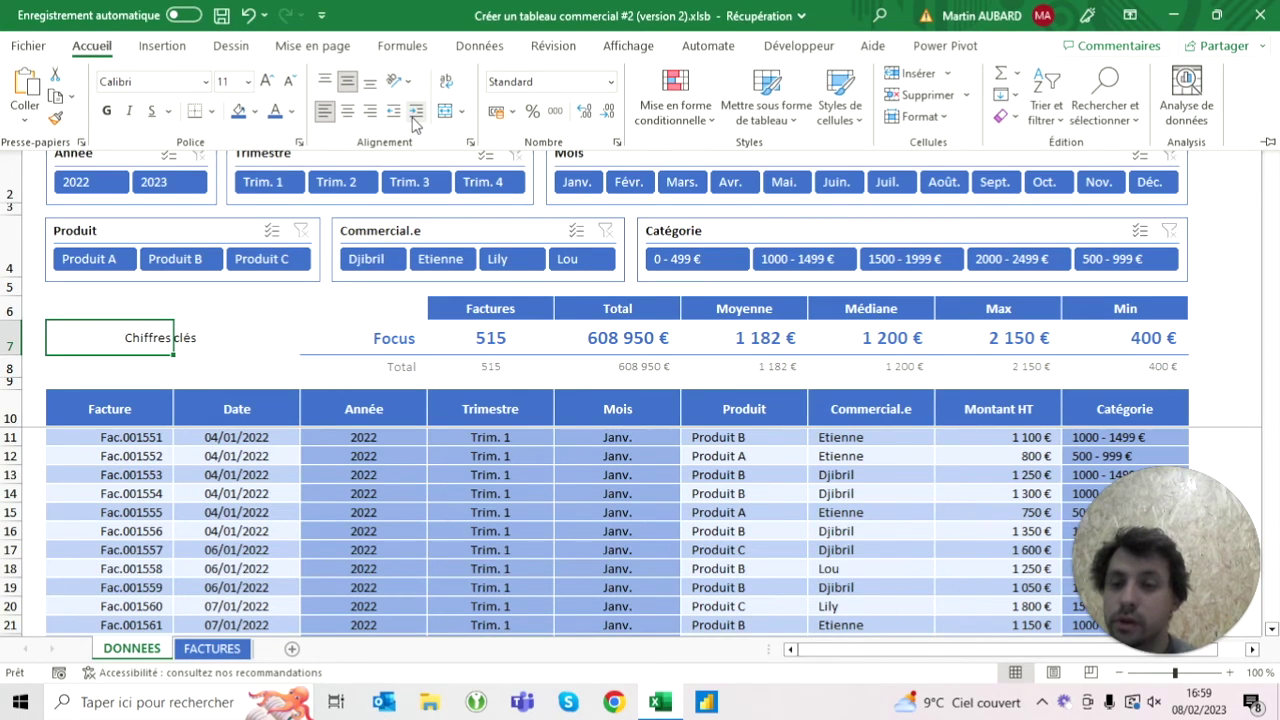
{"action": "left_click", "coordinate": [394, 110]}
{"action": "key", "text": "Escape"}
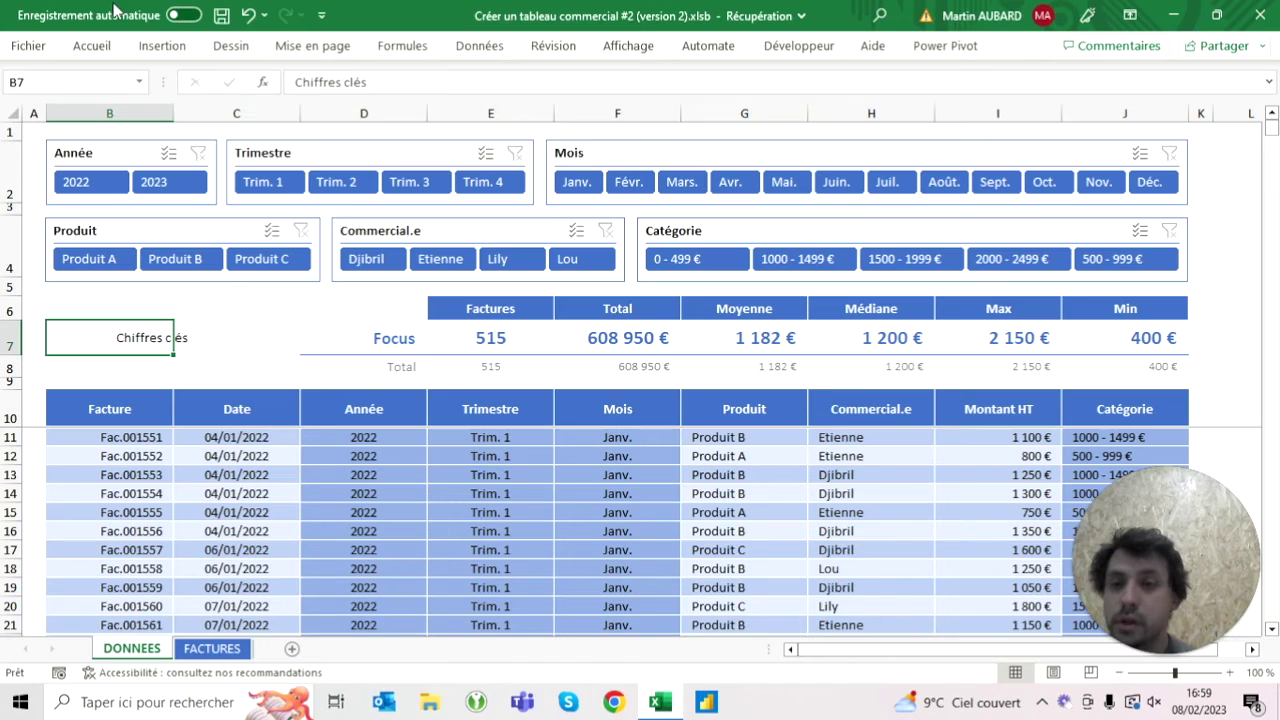
Step: Enlarge the label to 20 pt, reduce its indent, and make it bold and underlined
{"action": "left_click", "coordinate": [92, 46]}
{"action": "left_click", "coordinate": [266, 82]}
{"action": "left_click", "coordinate": [266, 82]}
{"action": "left_click", "coordinate": [266, 82]}
{"action": "left_click", "coordinate": [266, 82]}
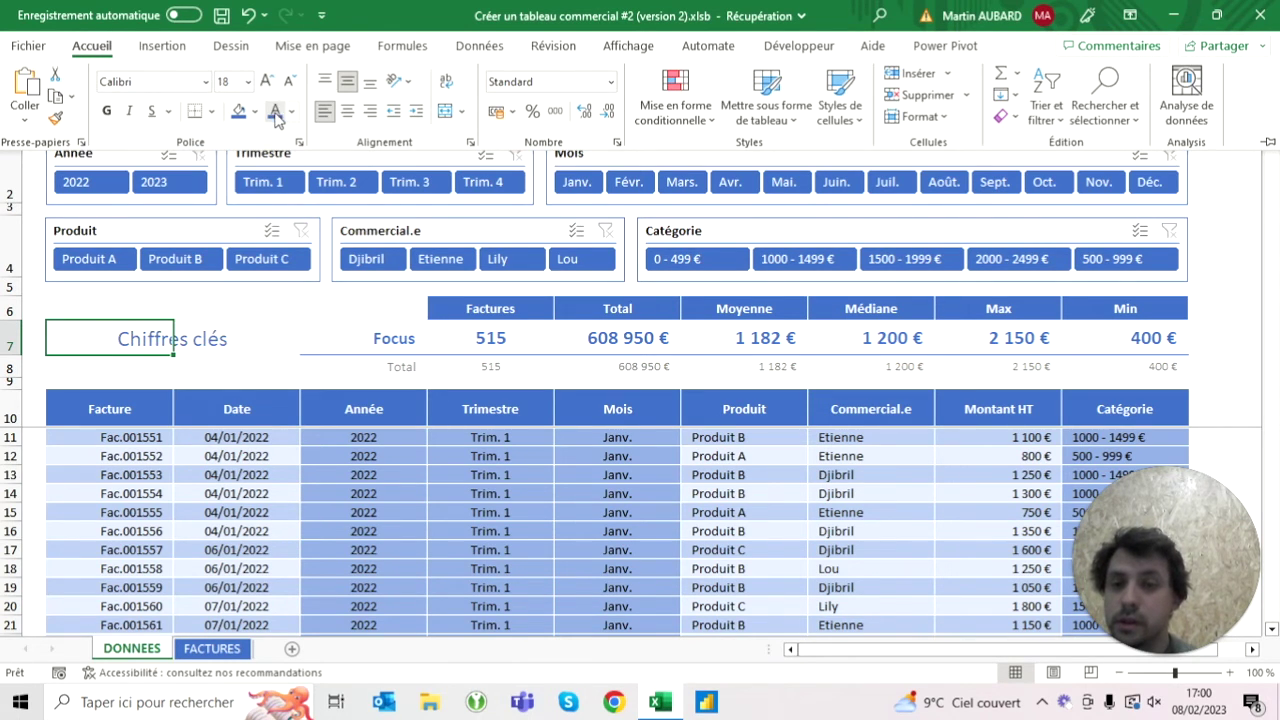
{"action": "left_click", "coordinate": [416, 111]}
{"action": "left_click", "coordinate": [394, 113]}
{"action": "left_click", "coordinate": [394, 113]}
{"action": "left_click", "coordinate": [394, 113]}
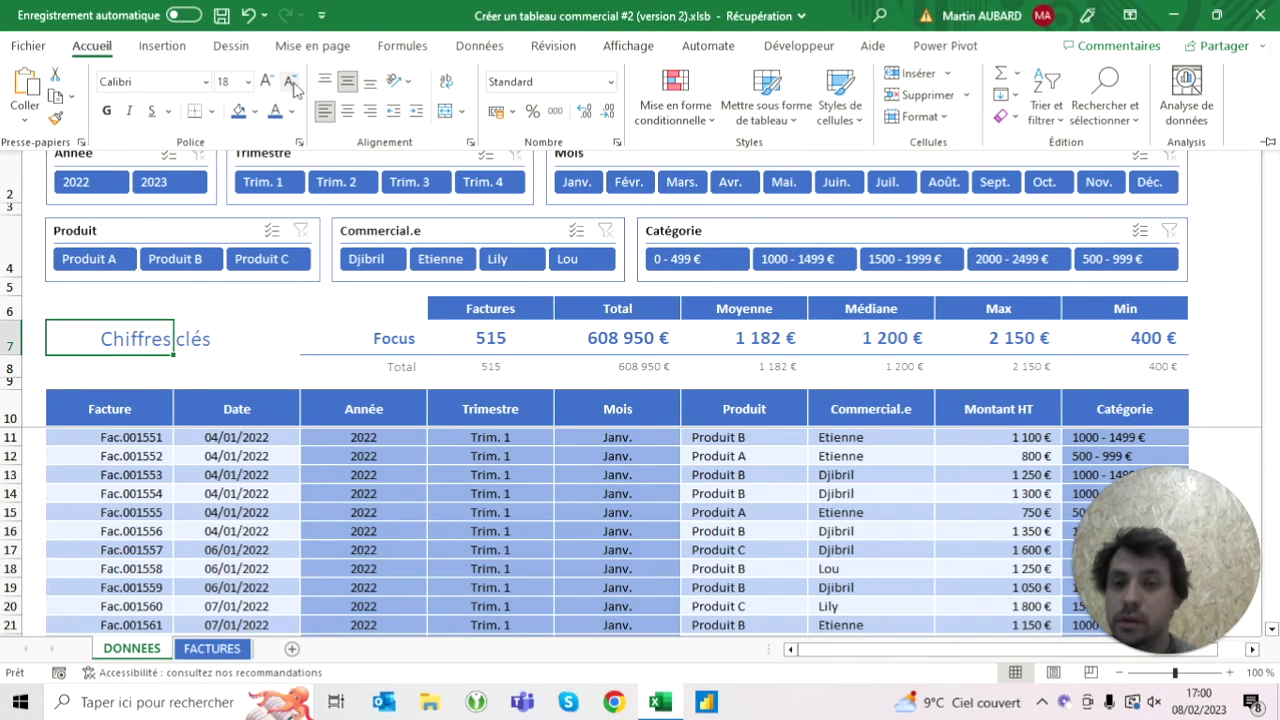
{"action": "left_click", "coordinate": [266, 82]}
{"action": "left_click", "coordinate": [106, 111]}
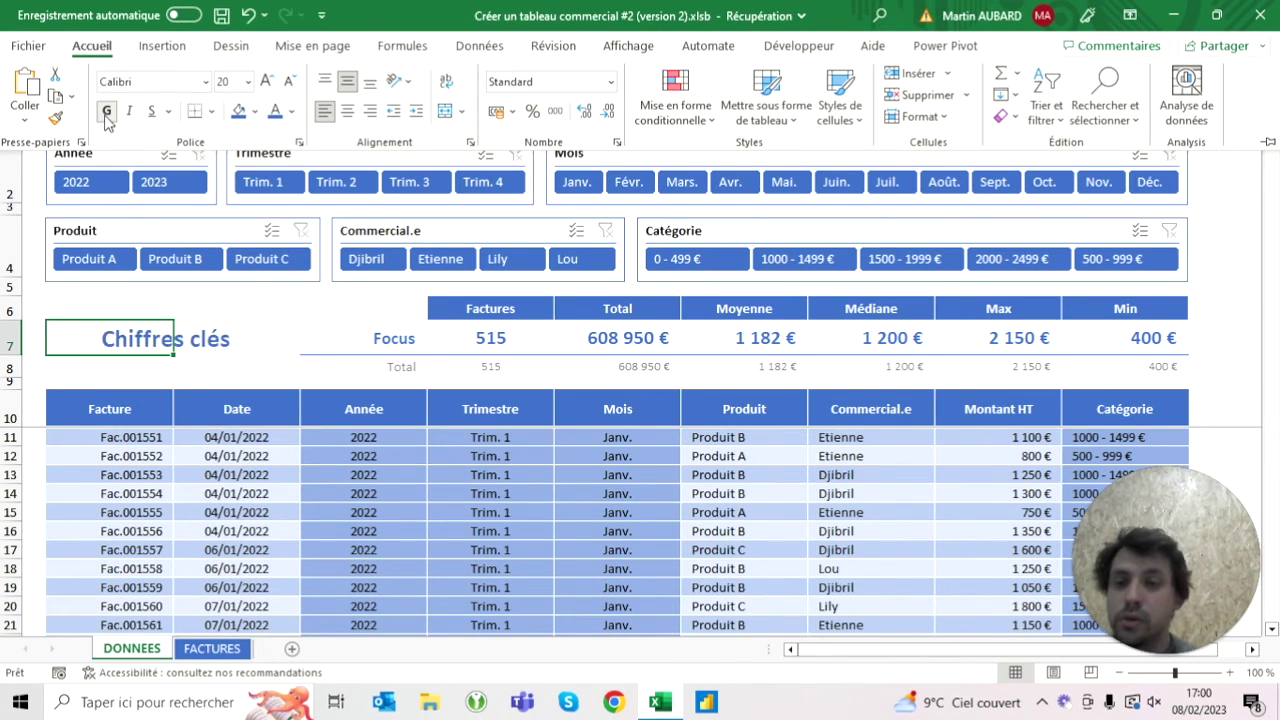
{"action": "left_click", "coordinate": [151, 111]}
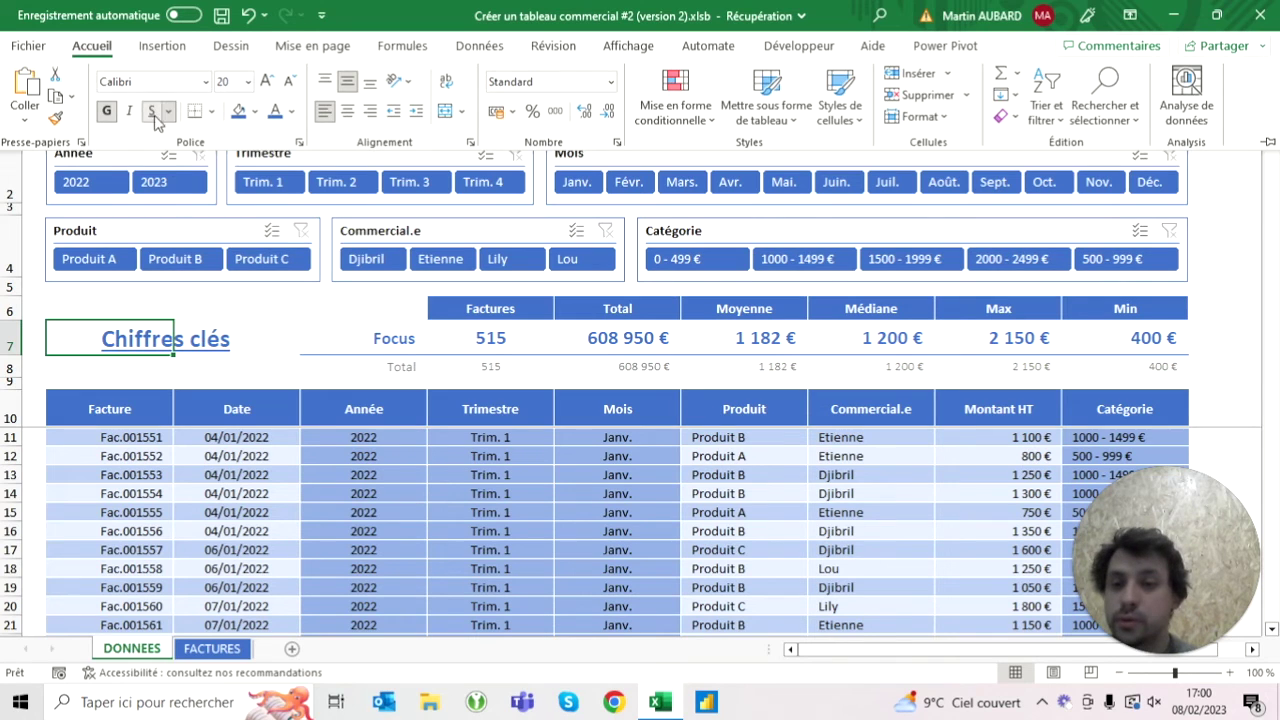
Step: Select cell D6 where the key-figures box will start and go to Insert illustrations
{"action": "left_click", "coordinate": [206, 306]}
{"action": "left_click", "coordinate": [206, 306]}
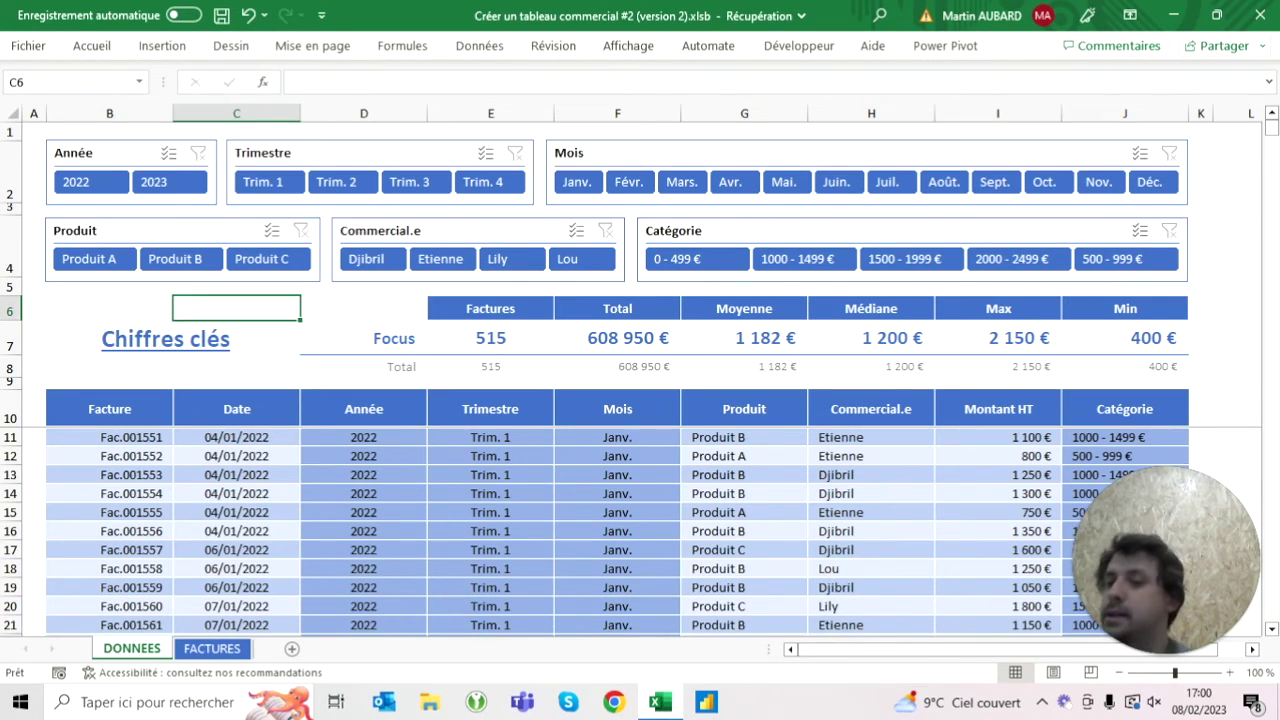
{"action": "left_click", "coordinate": [363, 308]}
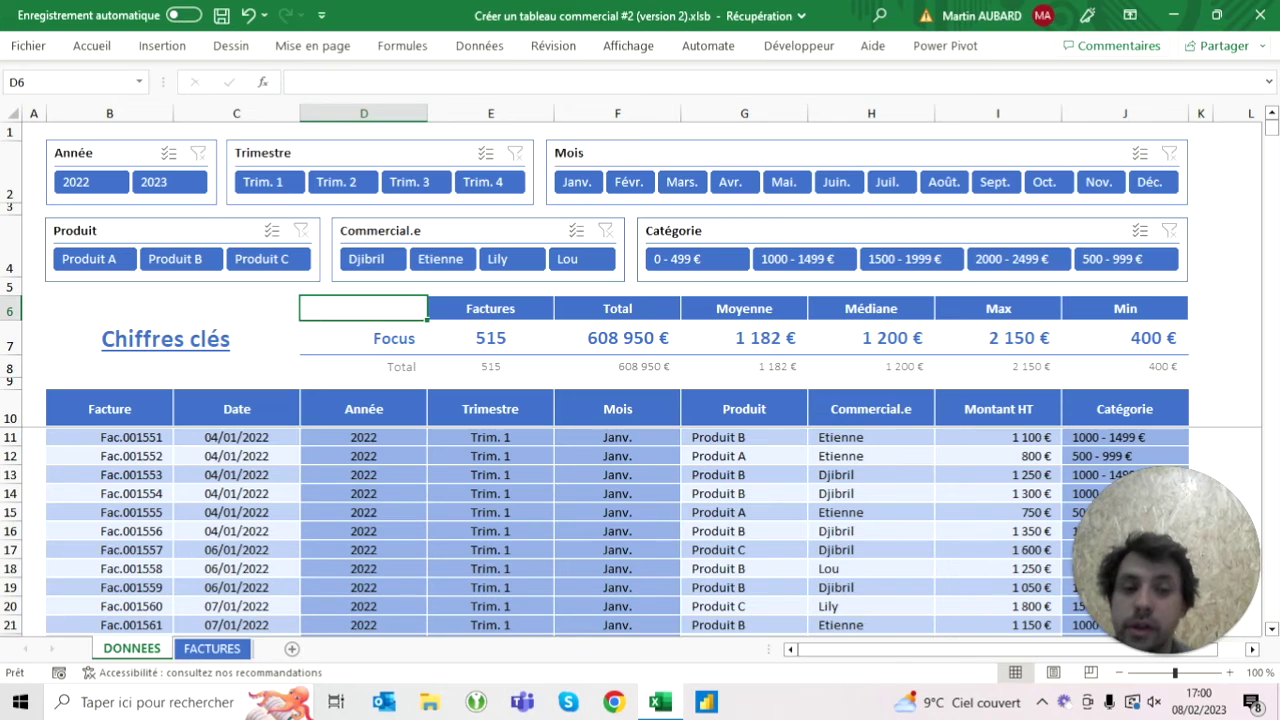
{"action": "left_click", "coordinate": [158, 47]}
{"action": "left_click", "coordinate": [250, 98]}
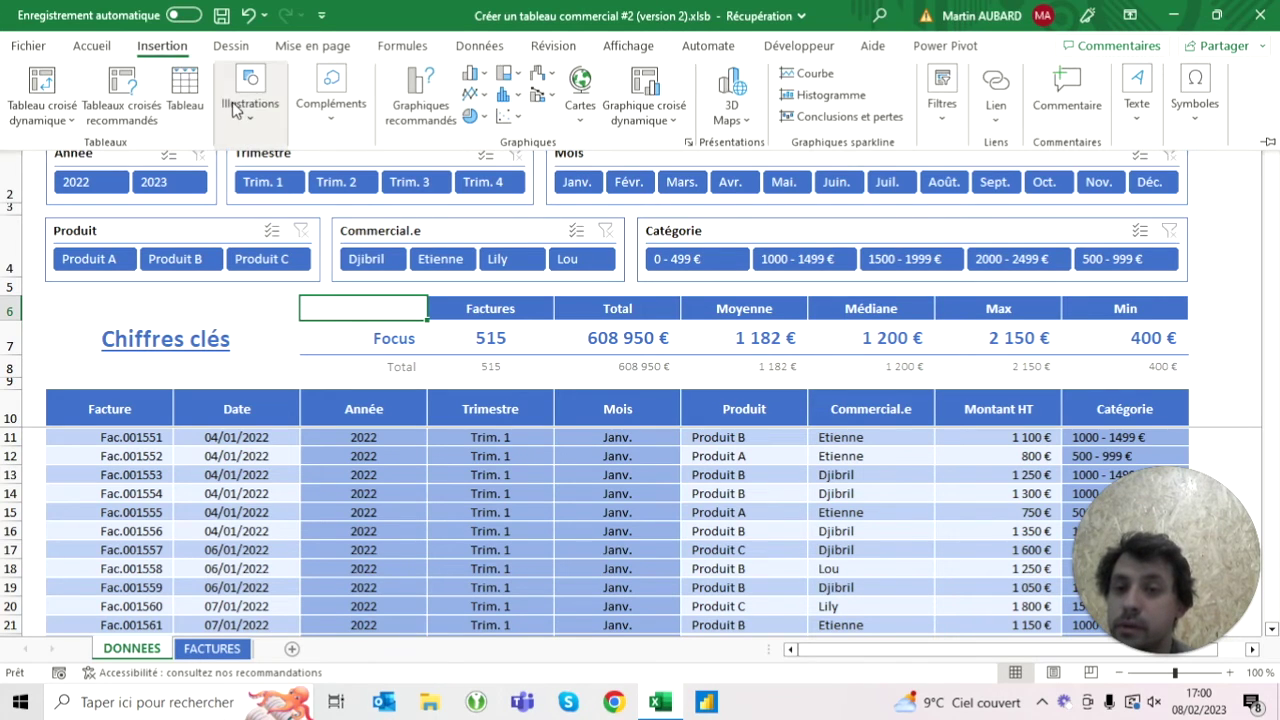
Step: Draw a rounded rectangle over the key figures from D6 to J8
{"action": "left_click", "coordinate": [281, 175]}
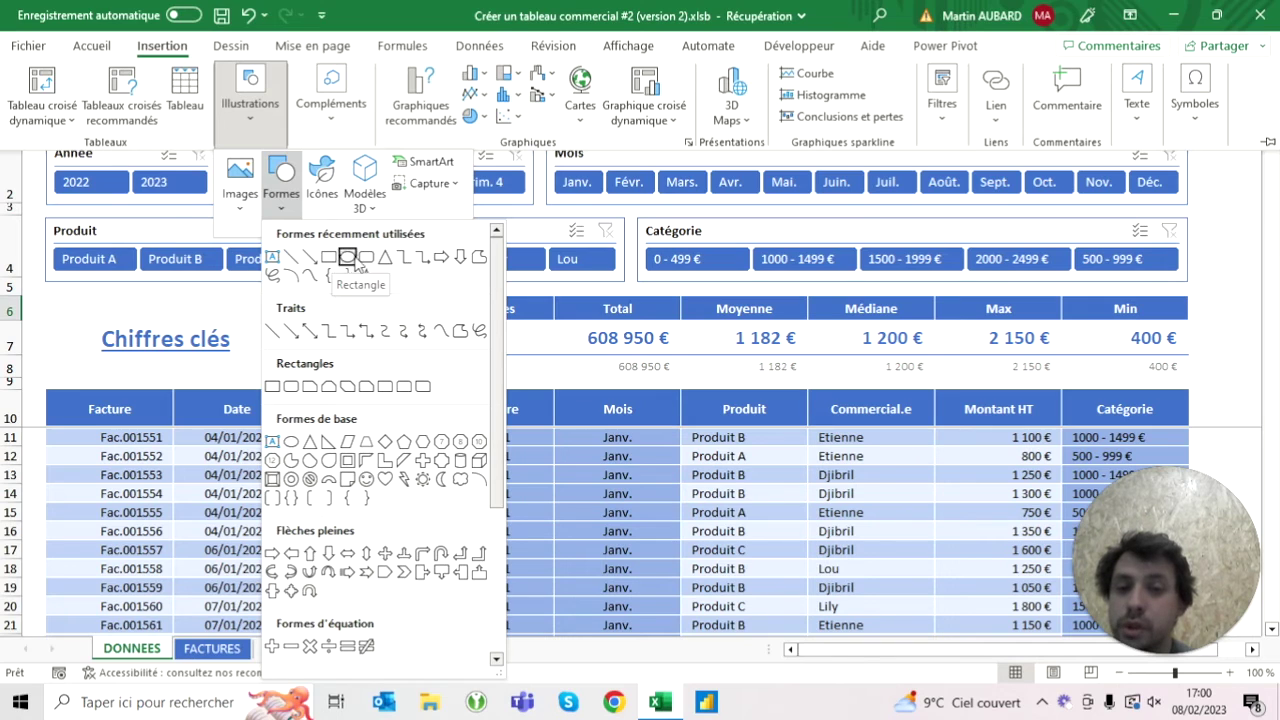
{"action": "left_click", "coordinate": [365, 258]}
{"action": "mouse_move", "coordinate": [290, 292]}
{"action": "left_mouse_down"}
{"action": "mouse_move", "coordinate": [1186, 358]}
{"action": "mouse_move", "coordinate": [1200, 372]}
{"action": "left_mouse_up"}
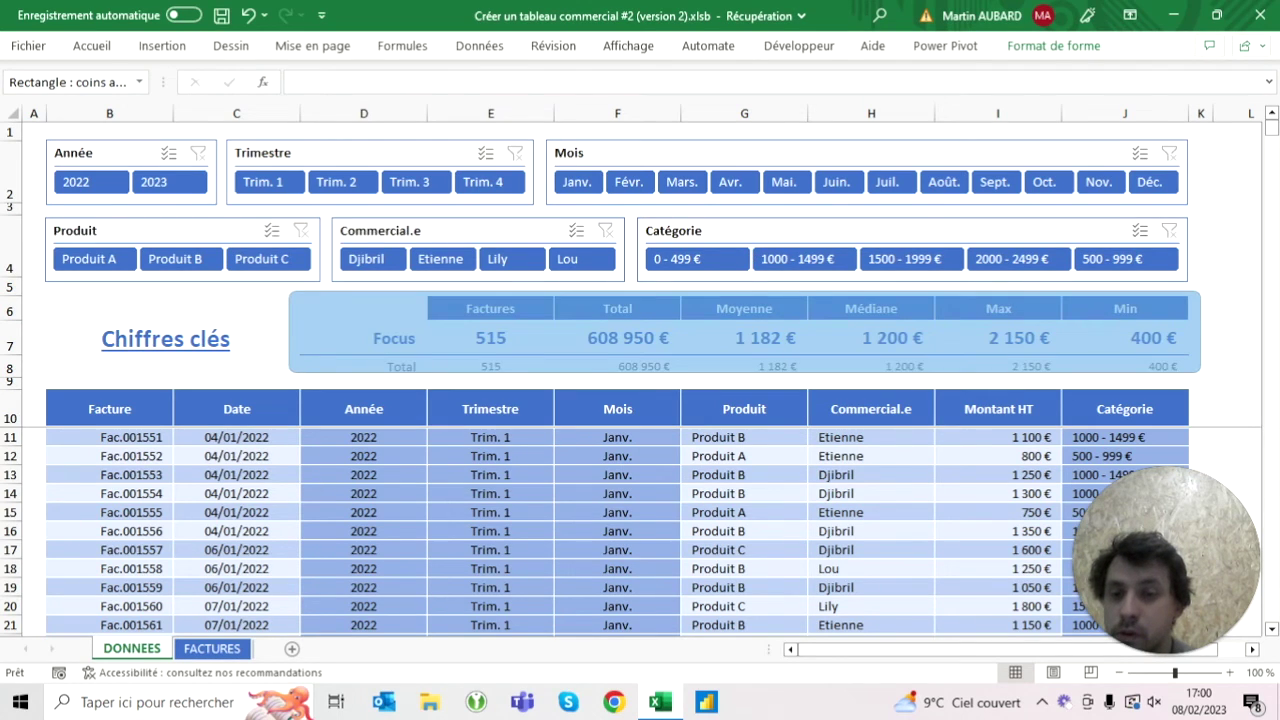
{"action": "left_click", "coordinate": [230, 308]}
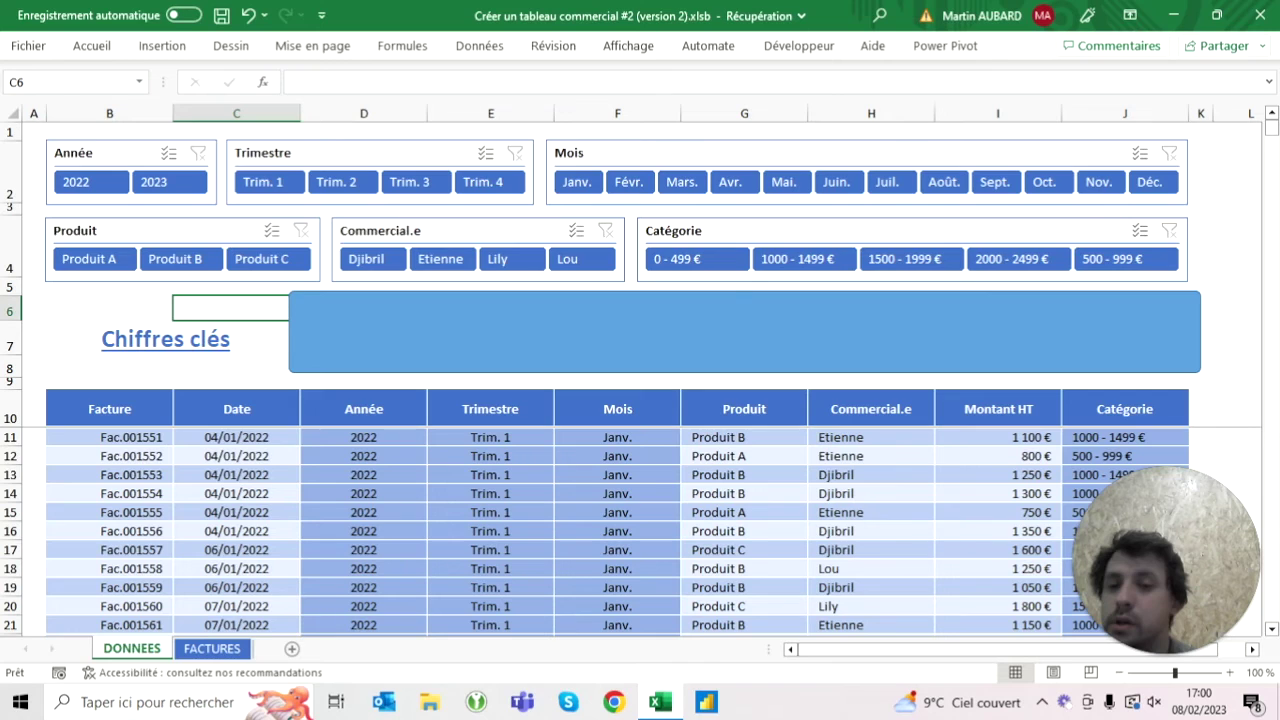
{"action": "left_click", "coordinate": [960, 330]}
Step: Give the rectangle no fill and a 3 pt blue outline
{"action": "left_click", "coordinate": [1058, 50]}
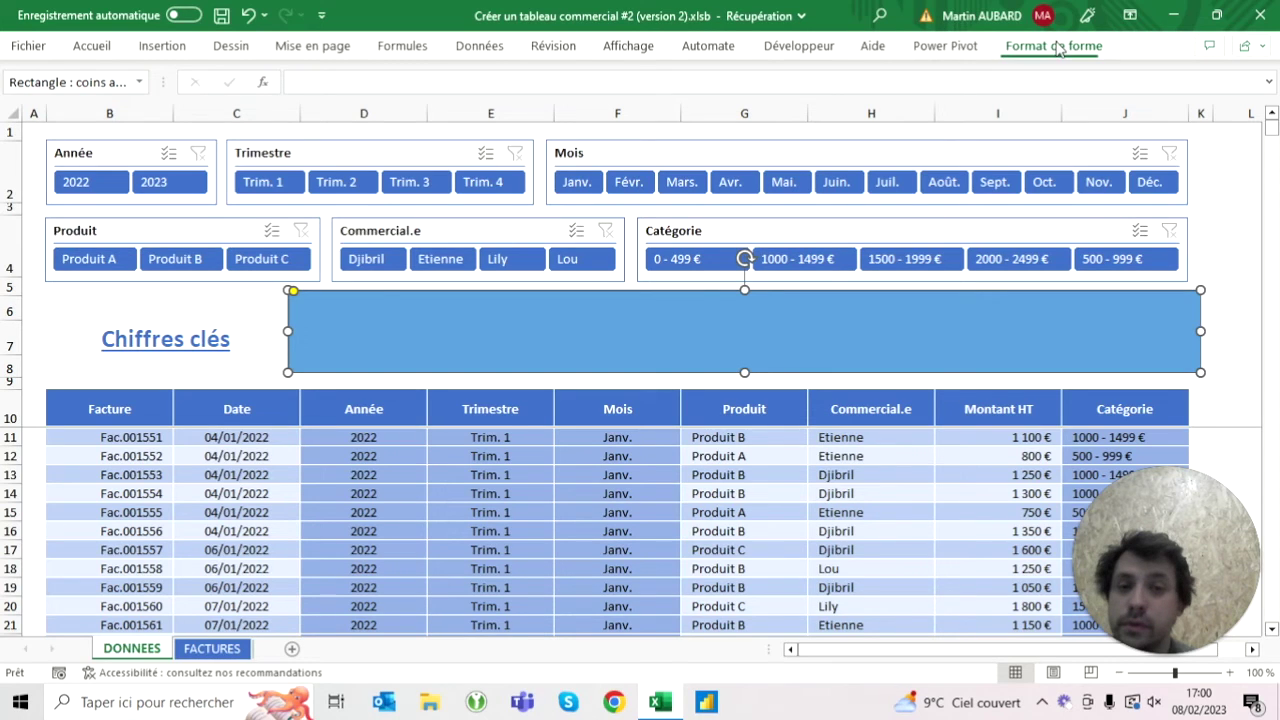
{"action": "left_click", "coordinate": [507, 73]}
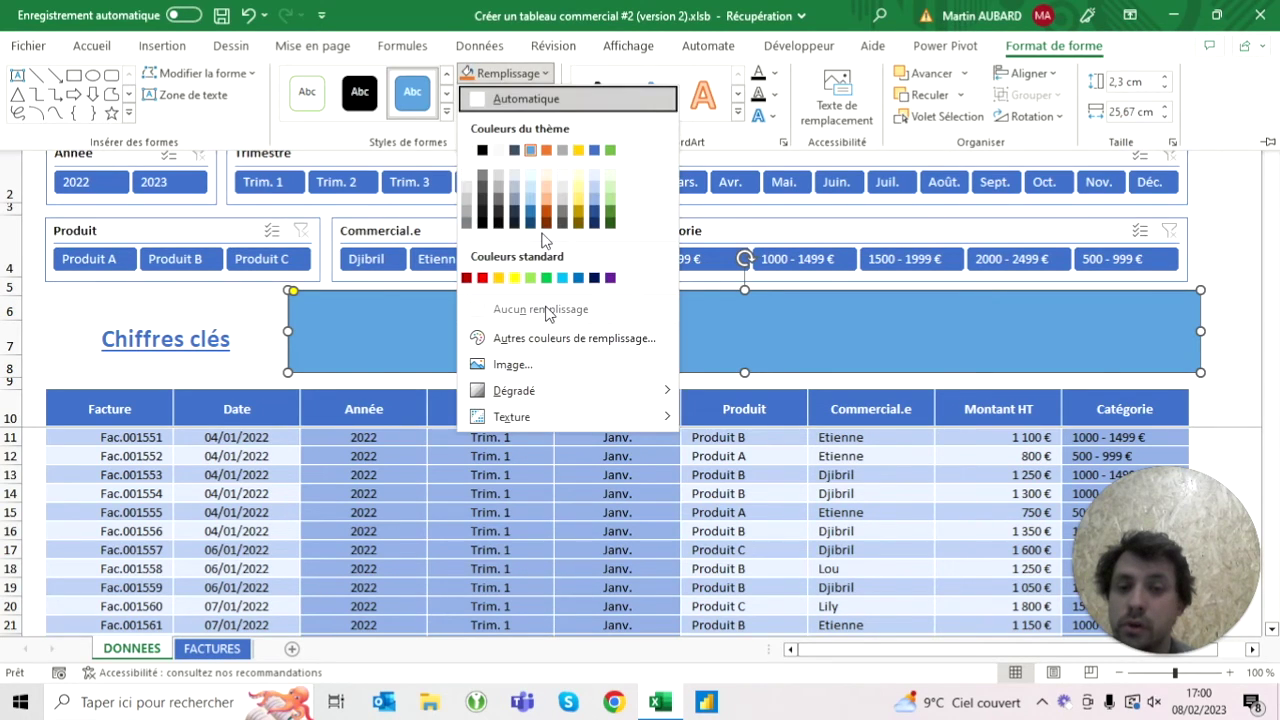
{"action": "left_click", "coordinate": [545, 310]}
{"action": "left_click", "coordinate": [497, 95]}
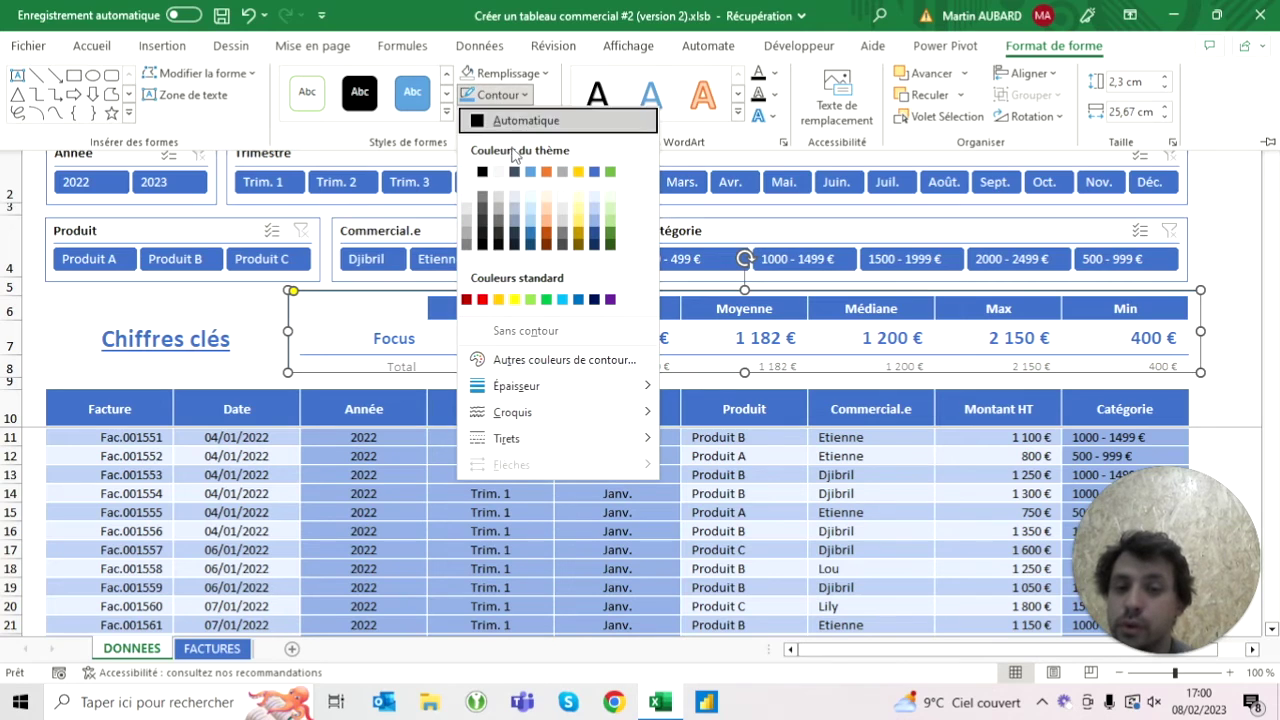
{"action": "mouse_move", "coordinate": [565, 388]}
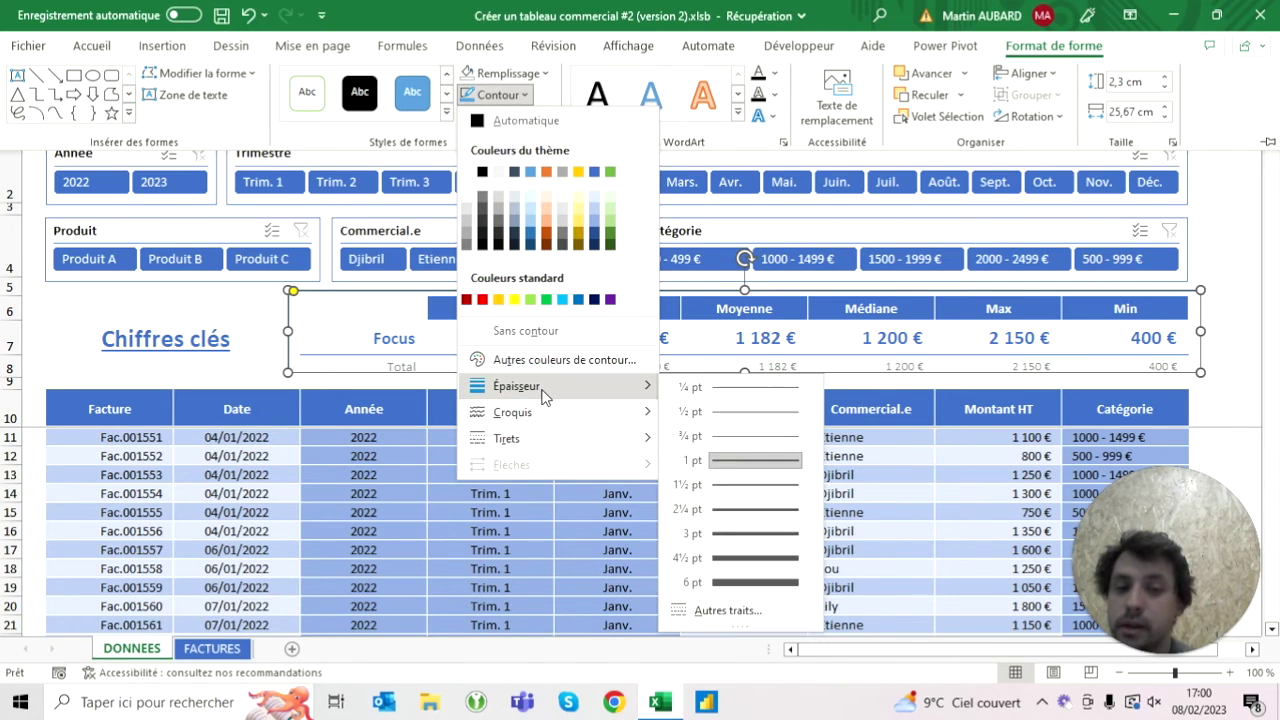
{"action": "left_click", "coordinate": [759, 543]}
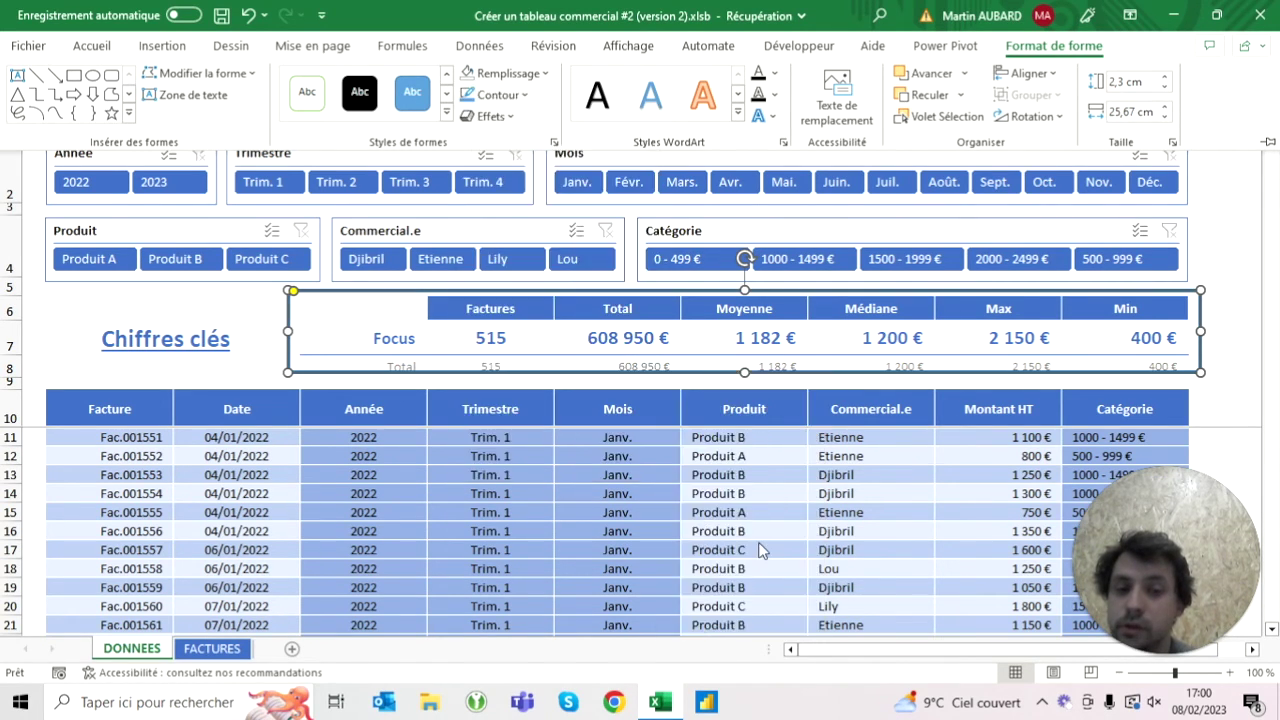
{"action": "left_click", "coordinate": [497, 95]}
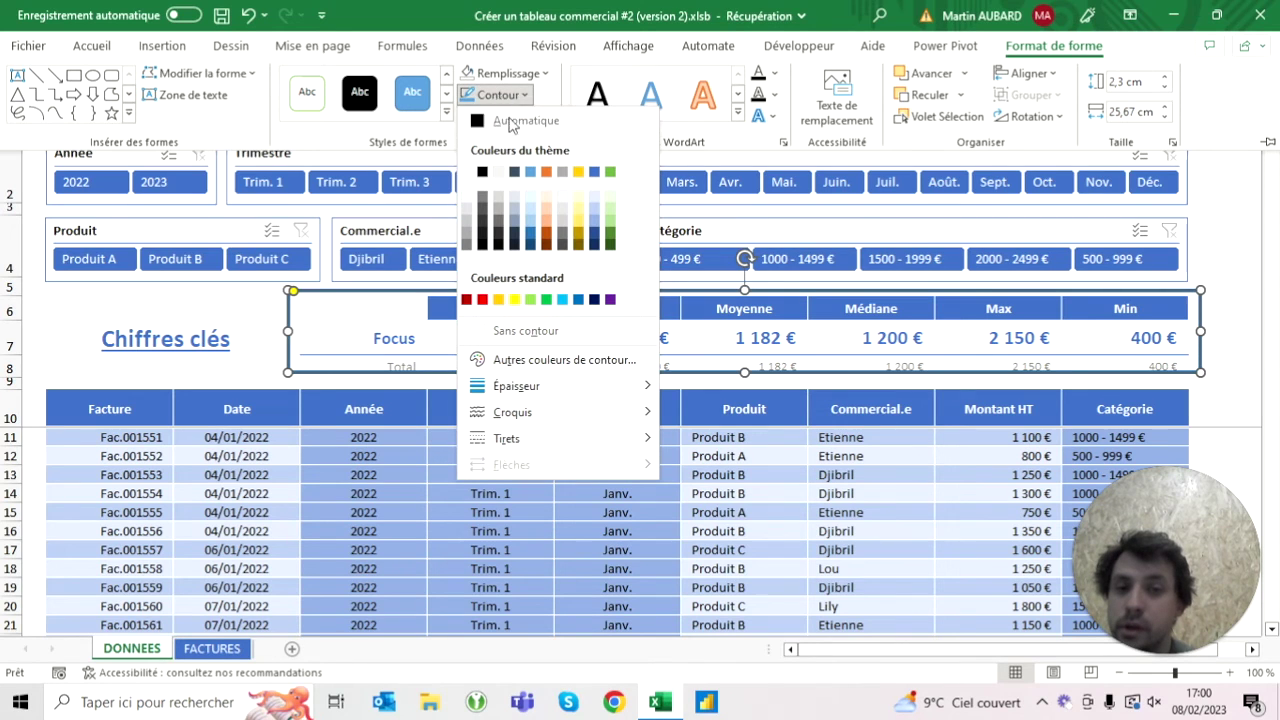
{"action": "left_click", "coordinate": [594, 180]}
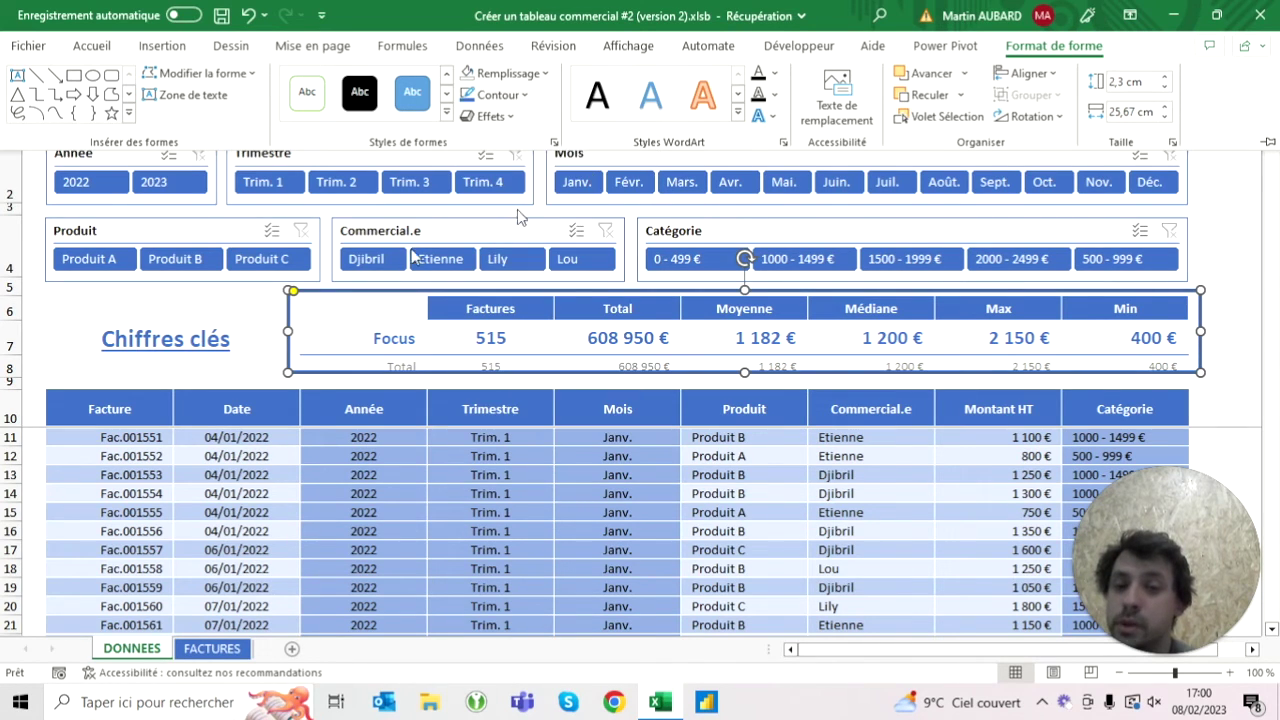
{"action": "left_click", "coordinate": [242, 312]}
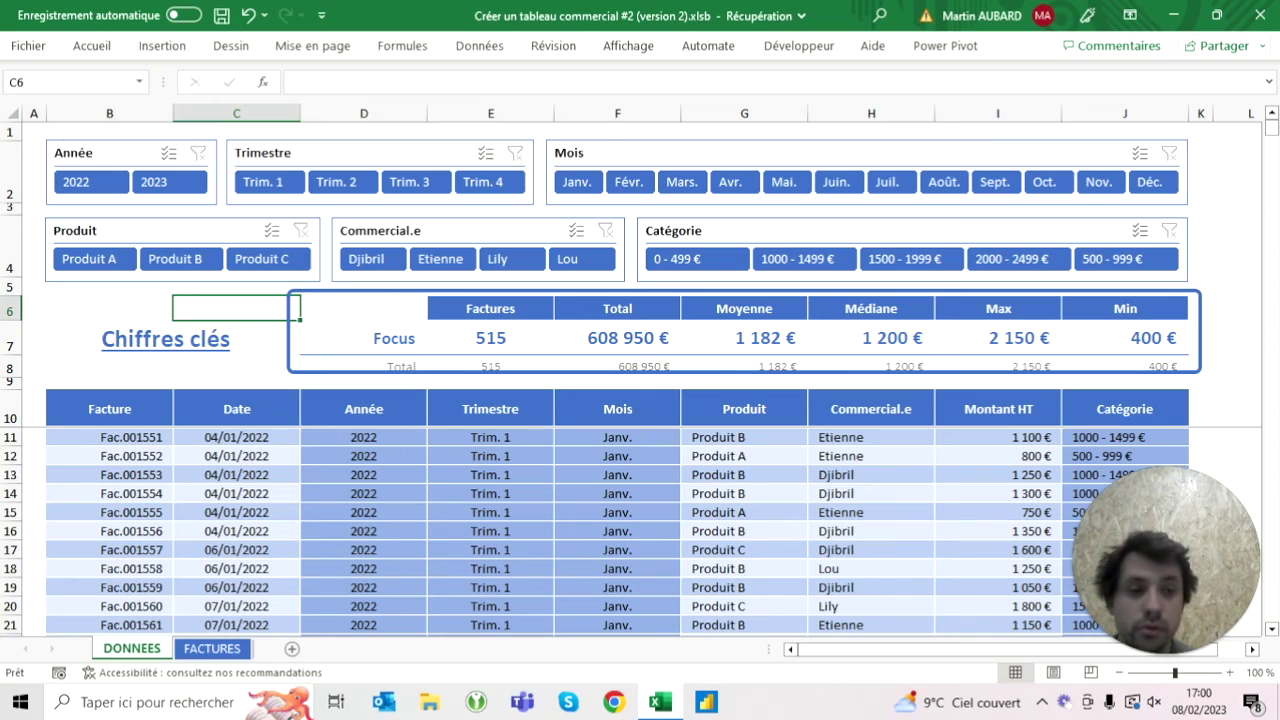
Step: Nudge and resize the outlined box to fit the key-figures block
{"action": "left_click", "coordinate": [290, 330]}
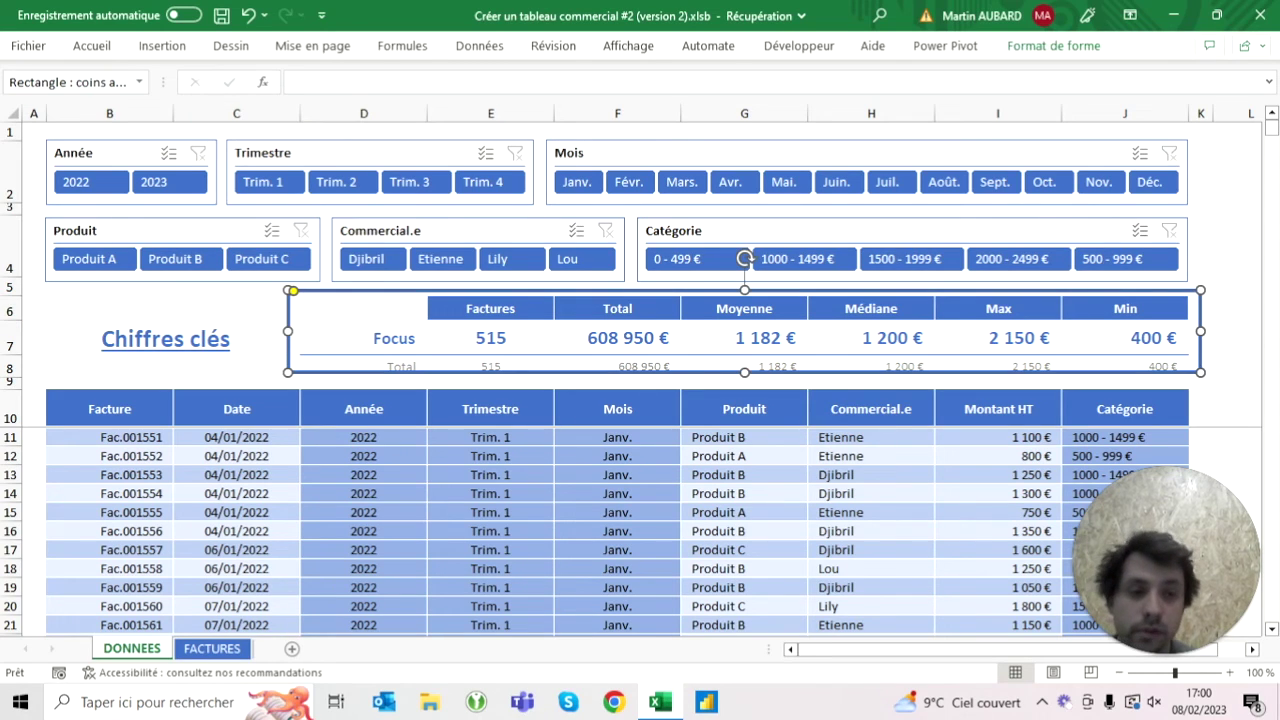
{"action": "key", "text": "Left"}
{"action": "key", "text": "Left"}
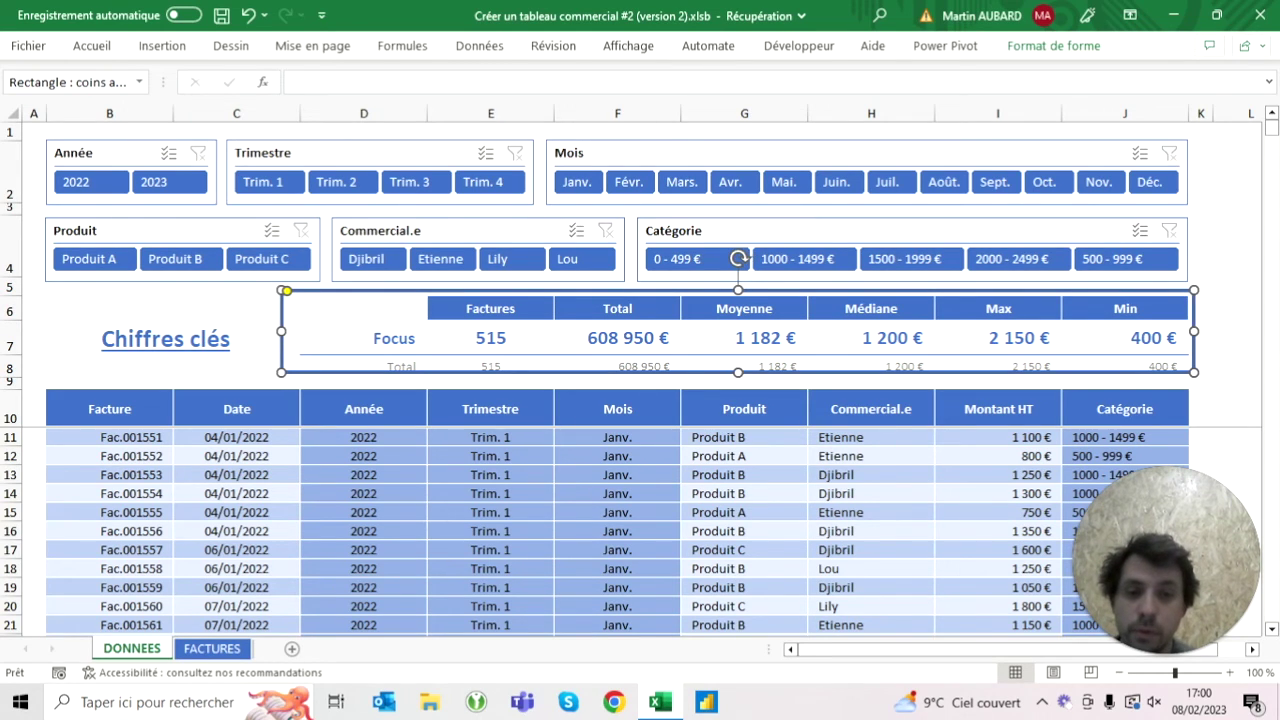
{"action": "key", "text": "shift+Down"}
{"action": "key", "text": "shift+Down"}
{"action": "key", "text": "shift+Down"}
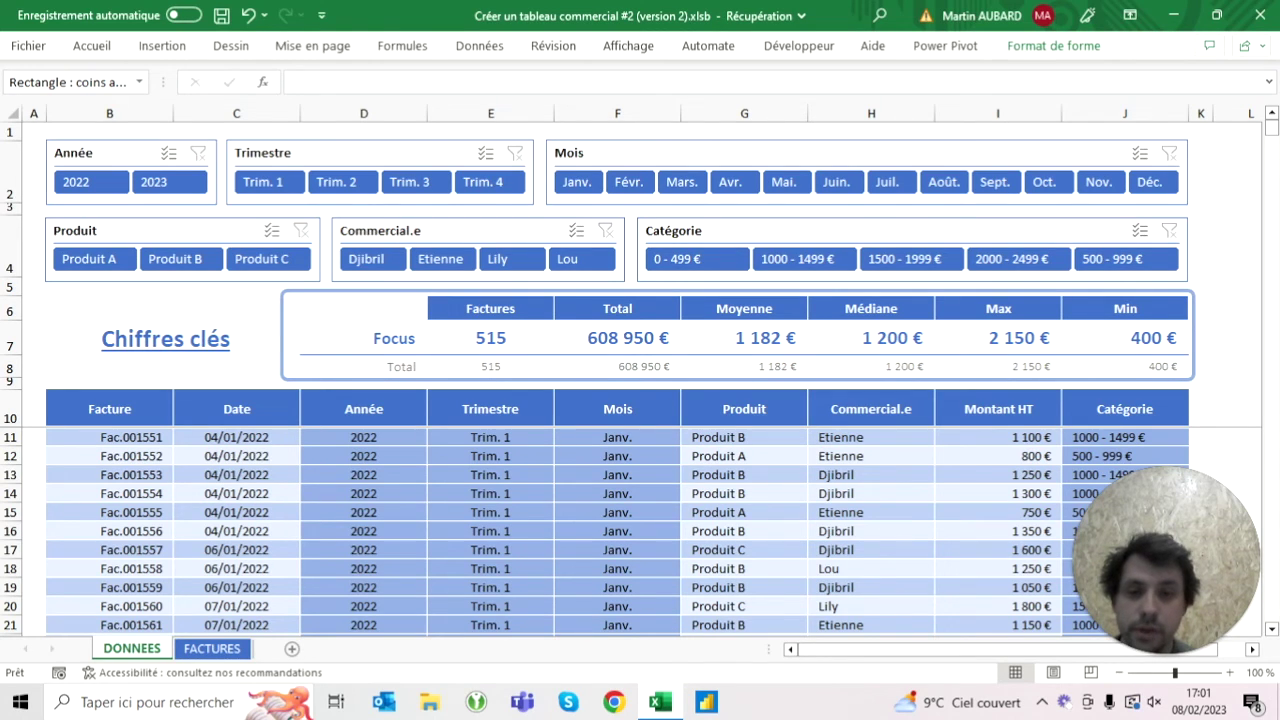
{"action": "left_click_drag", "start_coordinate": [283, 334], "coordinate": [297, 334]}
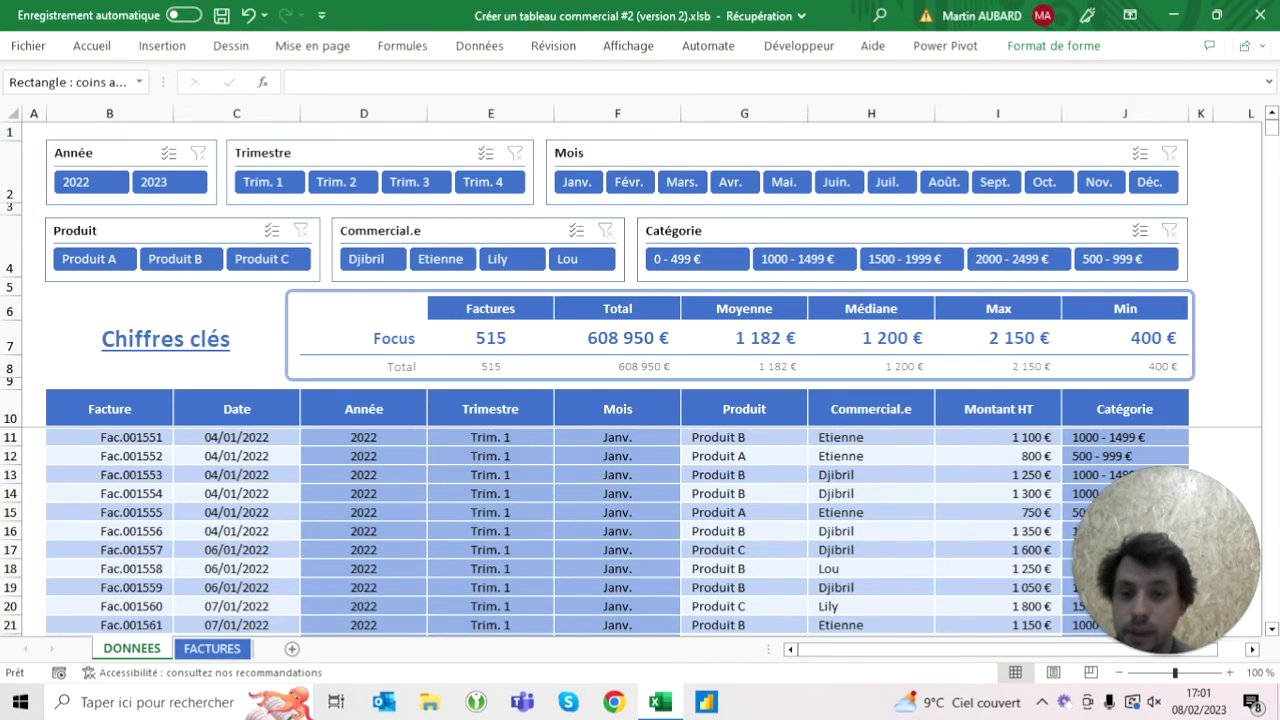
{"action": "left_click", "coordinate": [33, 287]}
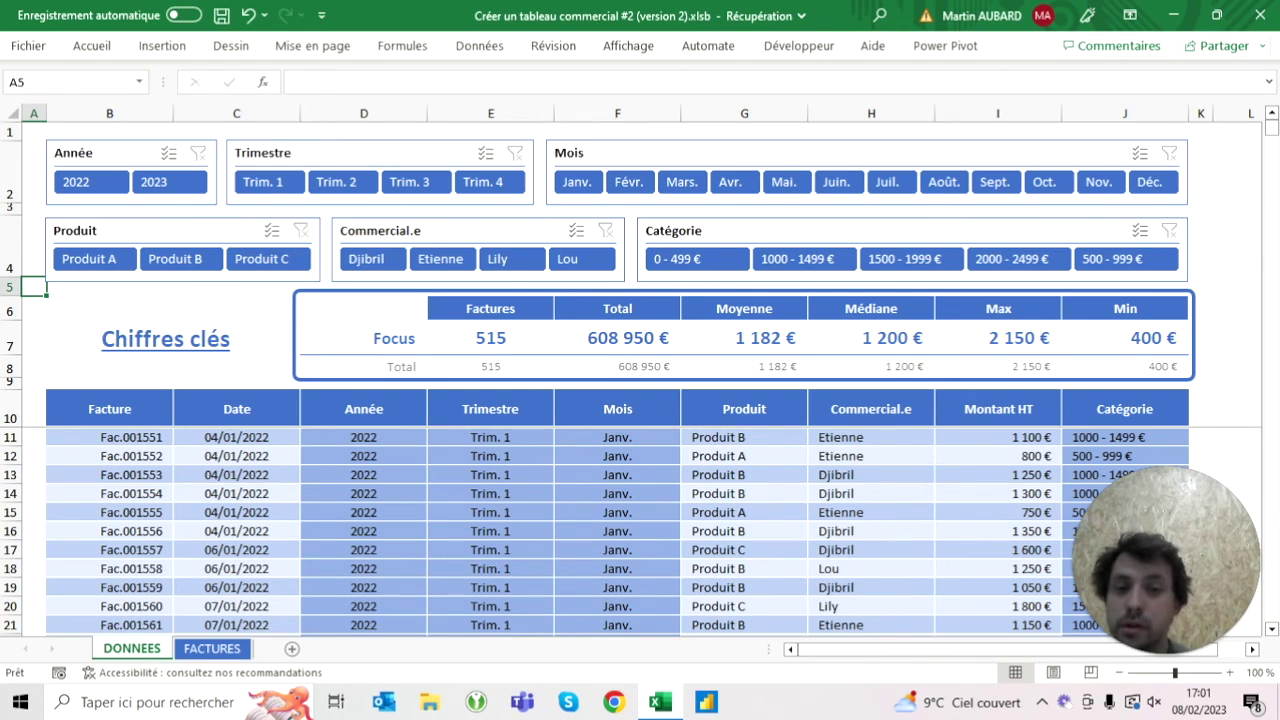
Step: Test the slicers with Janv., 2023, 0 - 499 € and 2000 - 2499 €, then clear them
{"action": "left_click", "coordinate": [578, 184]}
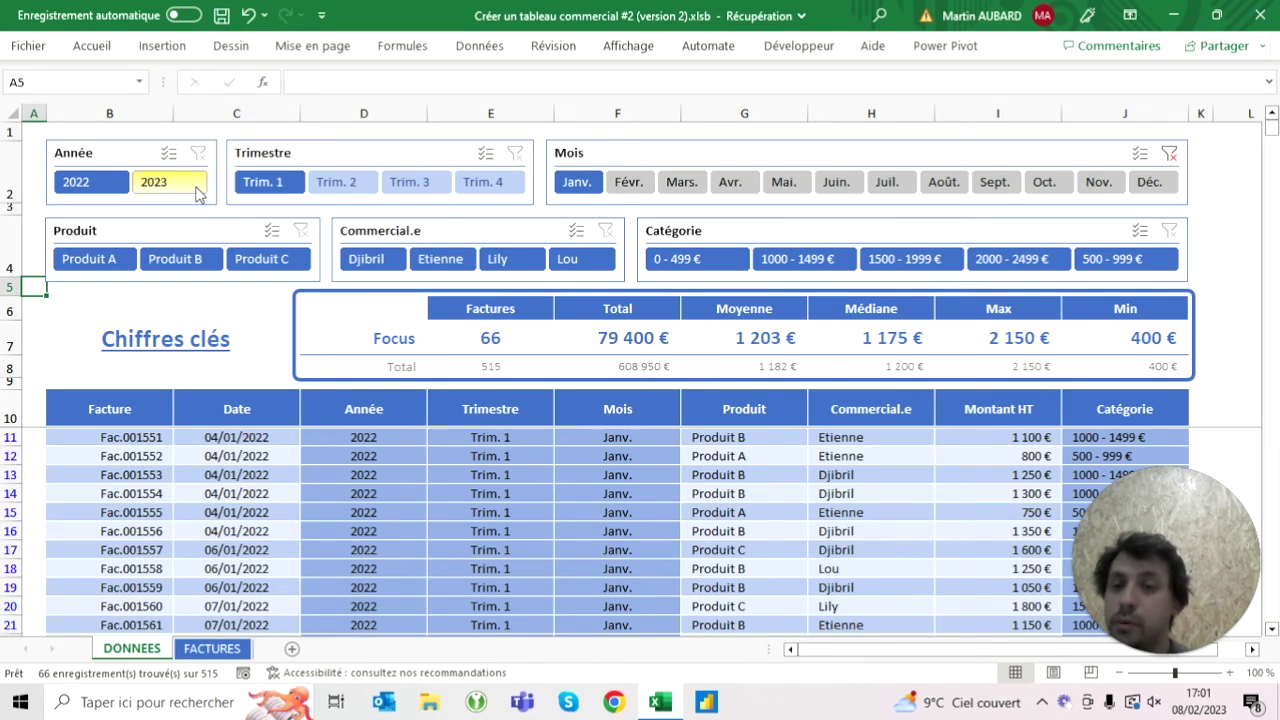
{"action": "left_click", "coordinate": [166, 182]}
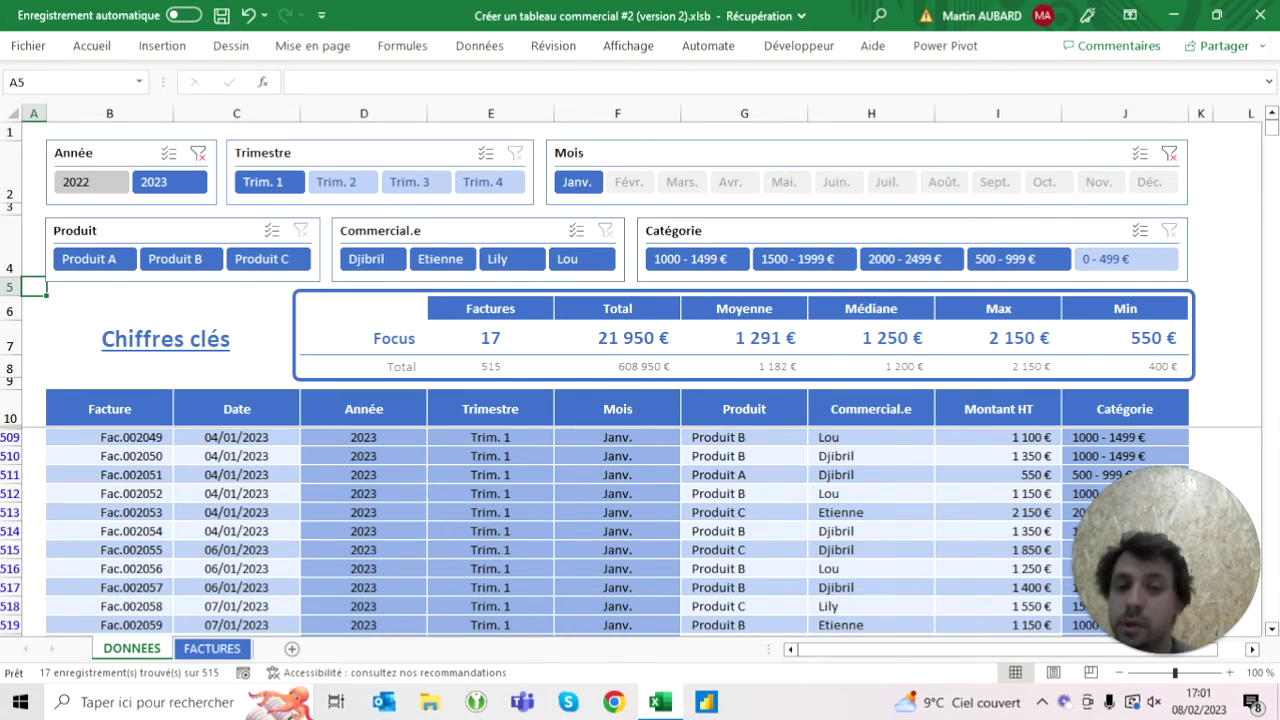
{"action": "left_click", "coordinate": [198, 153]}
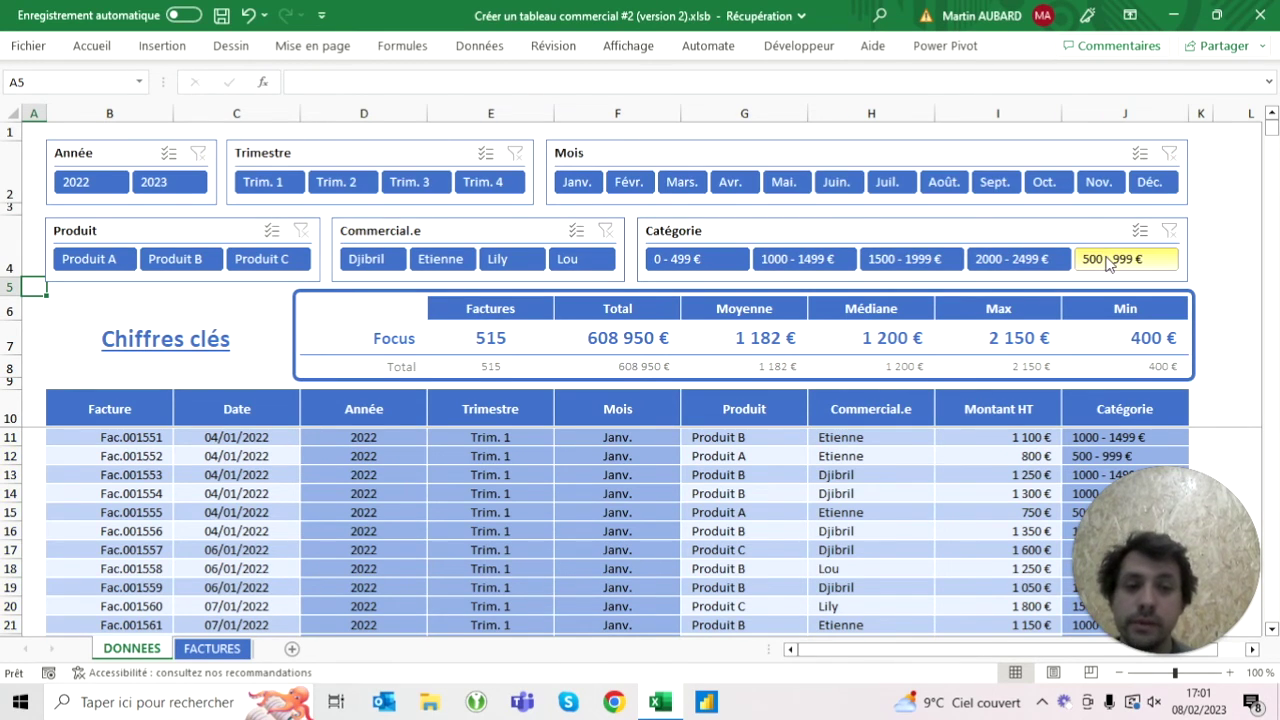
{"action": "left_click", "coordinate": [693, 262]}
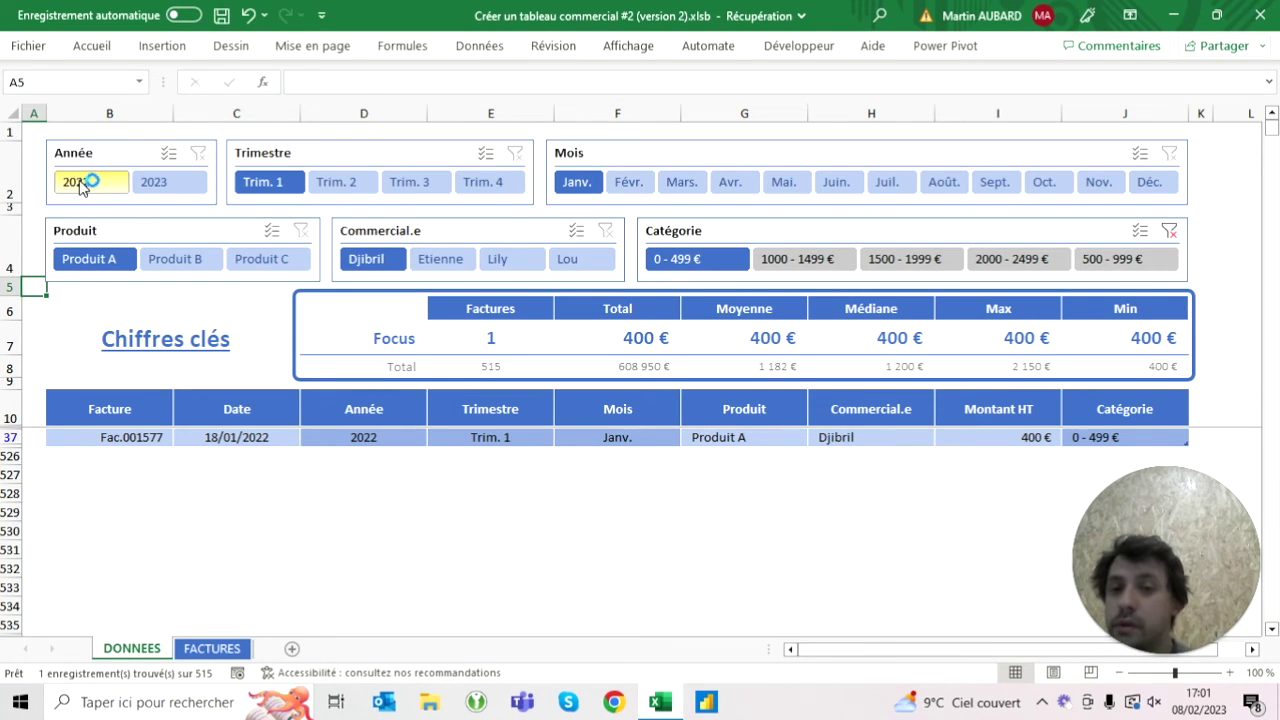
{"action": "left_click", "coordinate": [262, 182]}
{"action": "left_click", "coordinate": [572, 178]}
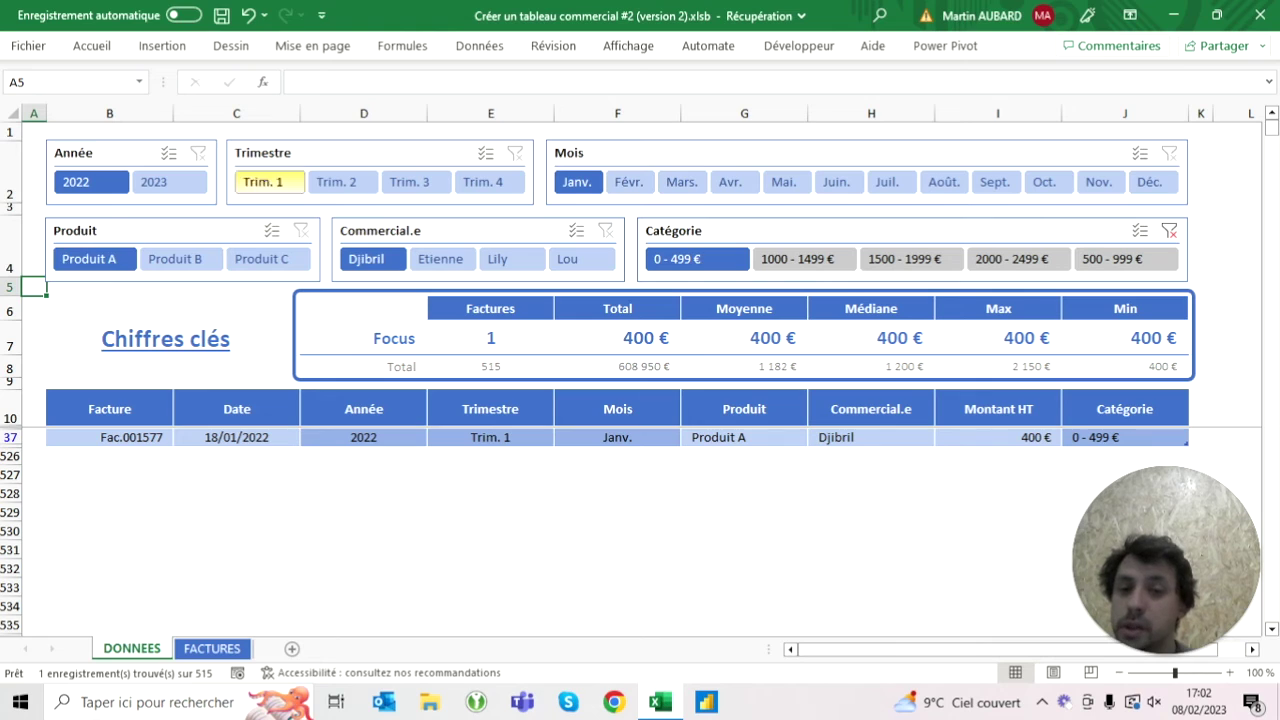
{"action": "left_click", "coordinate": [1040, 262]}
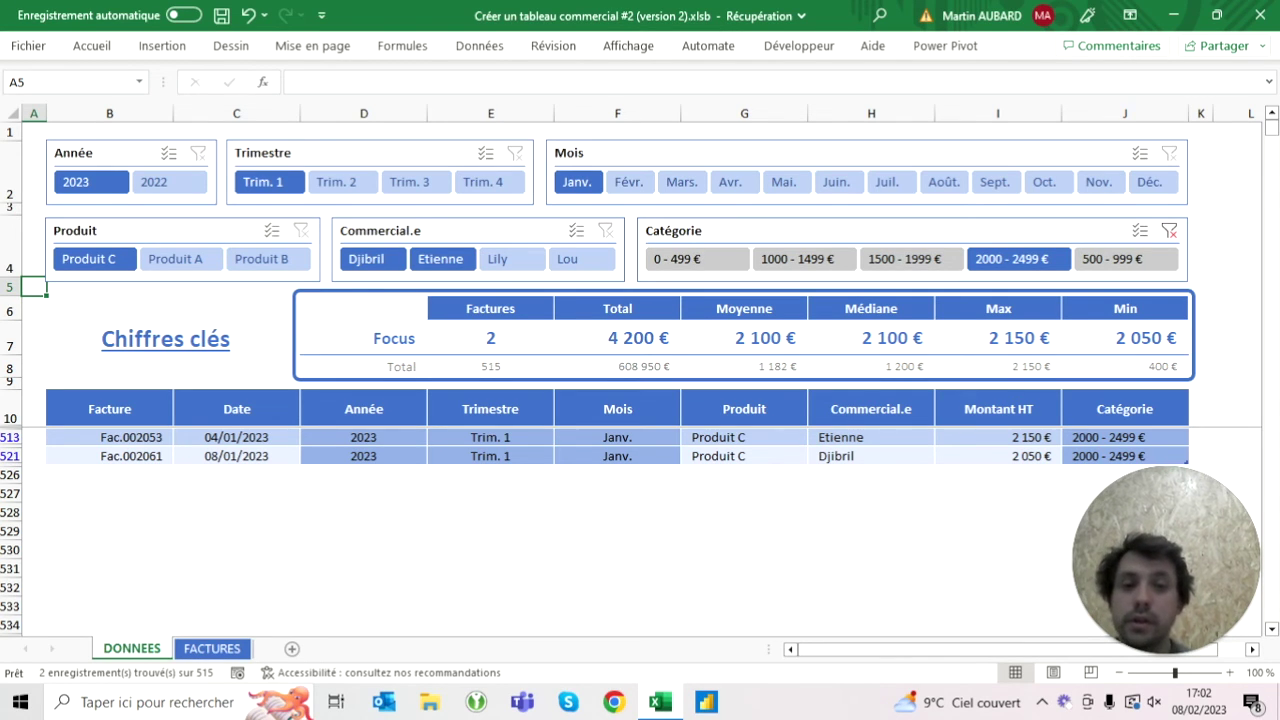
{"action": "left_click", "coordinate": [1169, 230]}
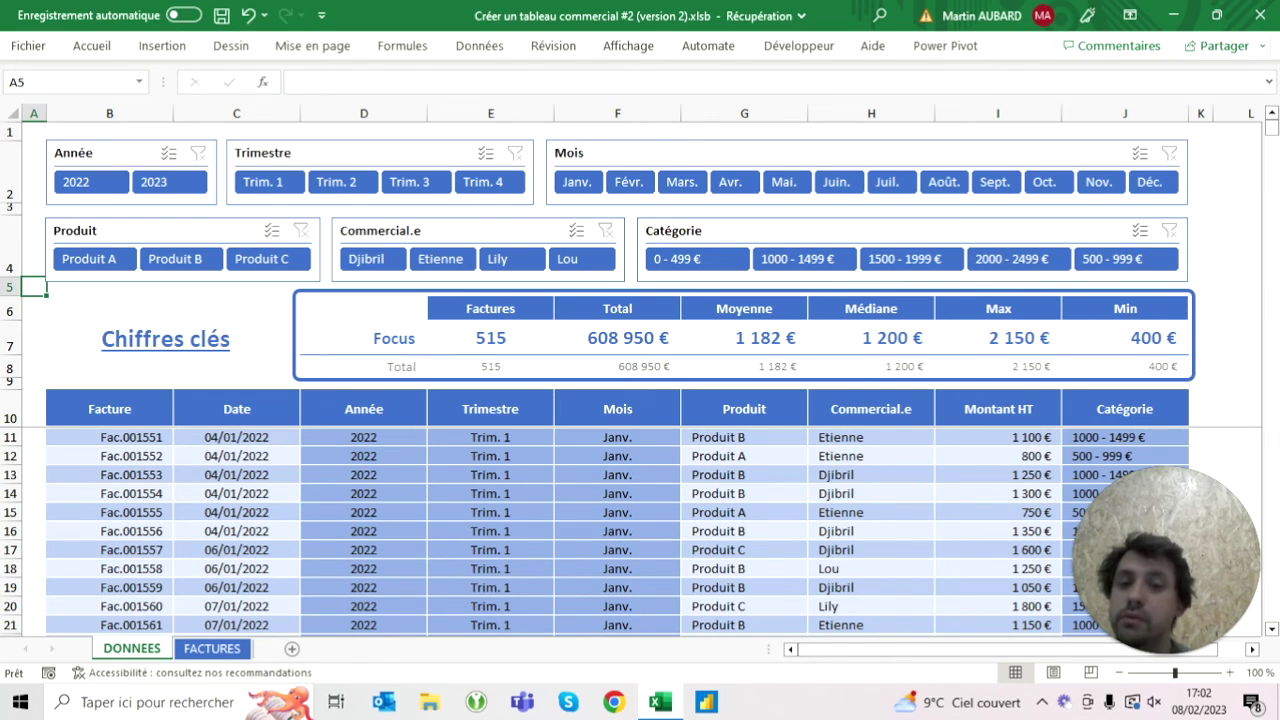
Step: Filter the sales table to Produit C, salesperson Djibril and Mars
{"action": "left_click", "coordinate": [242, 262]}
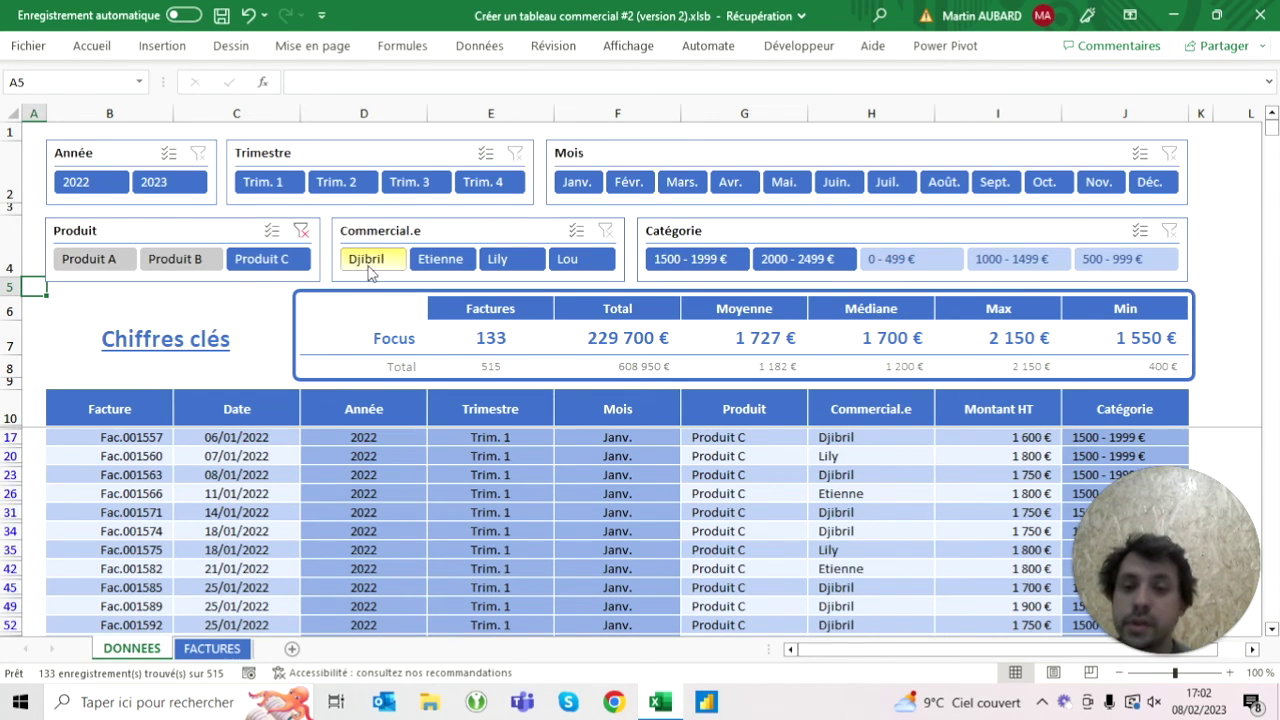
{"action": "left_click", "coordinate": [368, 266]}
{"action": "left_click", "coordinate": [682, 181]}
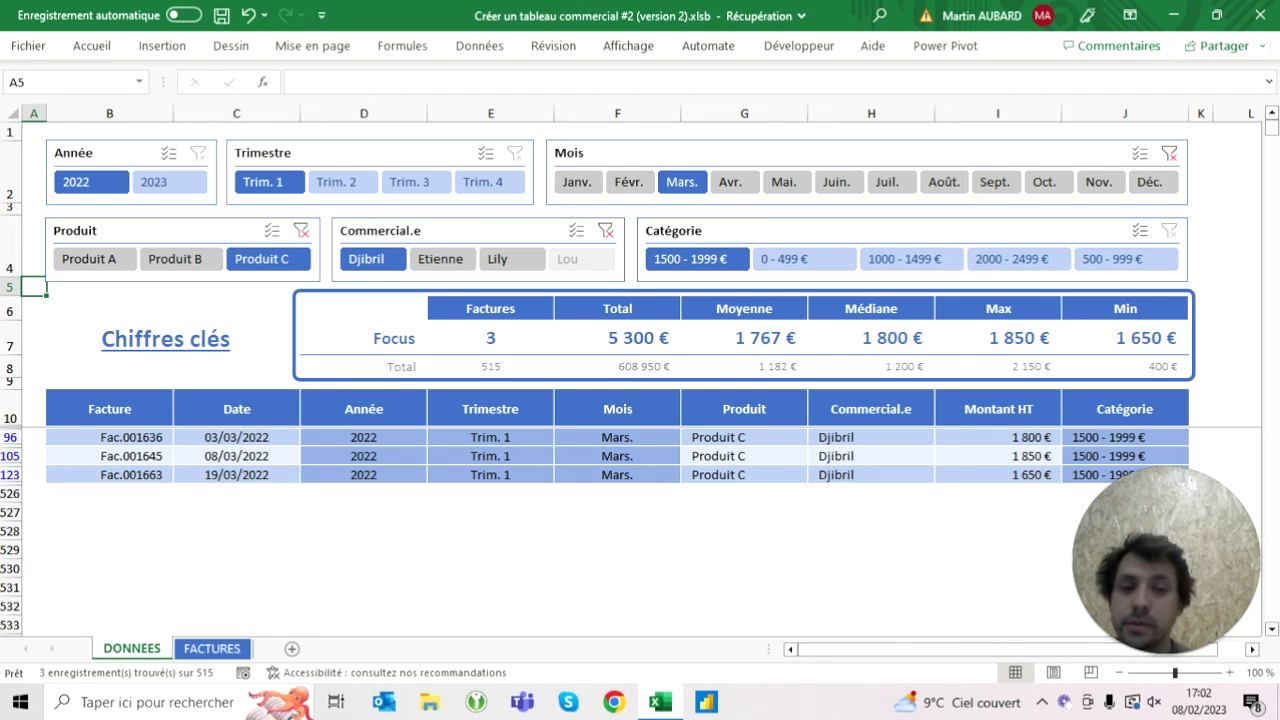
Step: Clear every slicer filter so all 515 invoices show again
{"action": "left_click", "coordinate": [605, 231]}
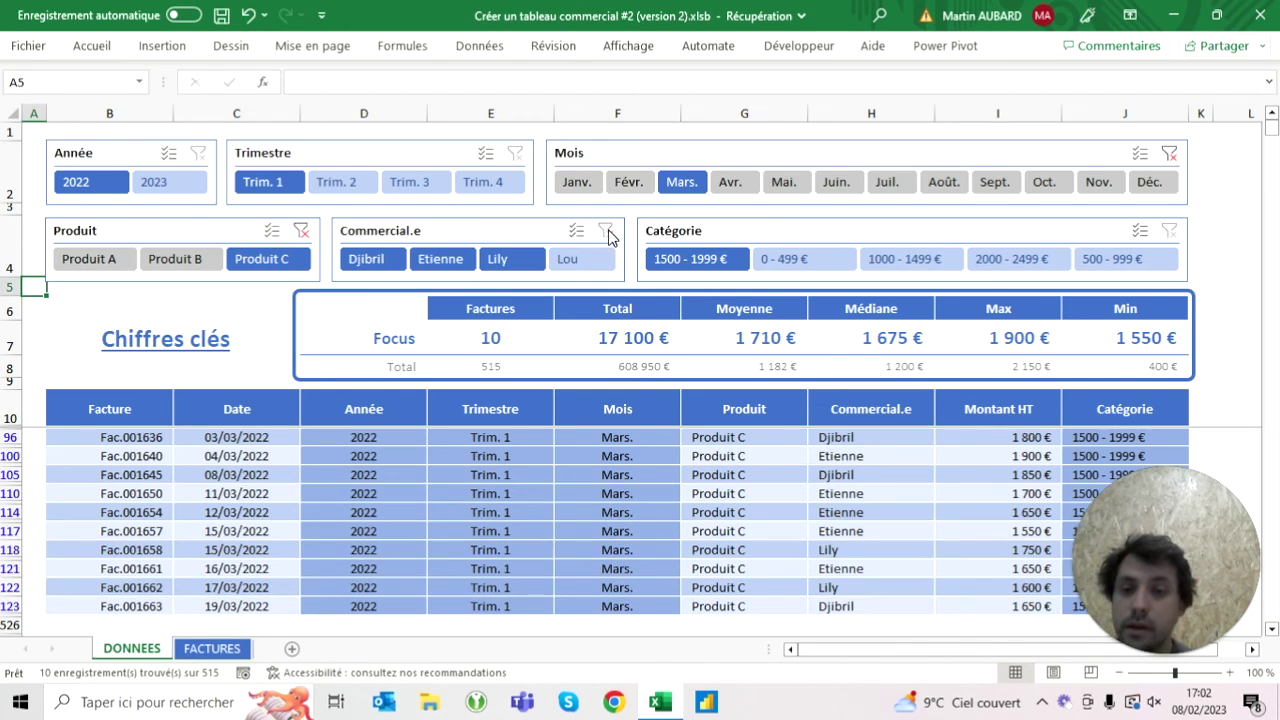
{"action": "left_click", "coordinate": [301, 231]}
{"action": "left_click", "coordinate": [1169, 231]}
{"action": "left_click", "coordinate": [1169, 153]}
{"action": "left_click", "coordinate": [514, 153]}
{"action": "left_click", "coordinate": [197, 153]}
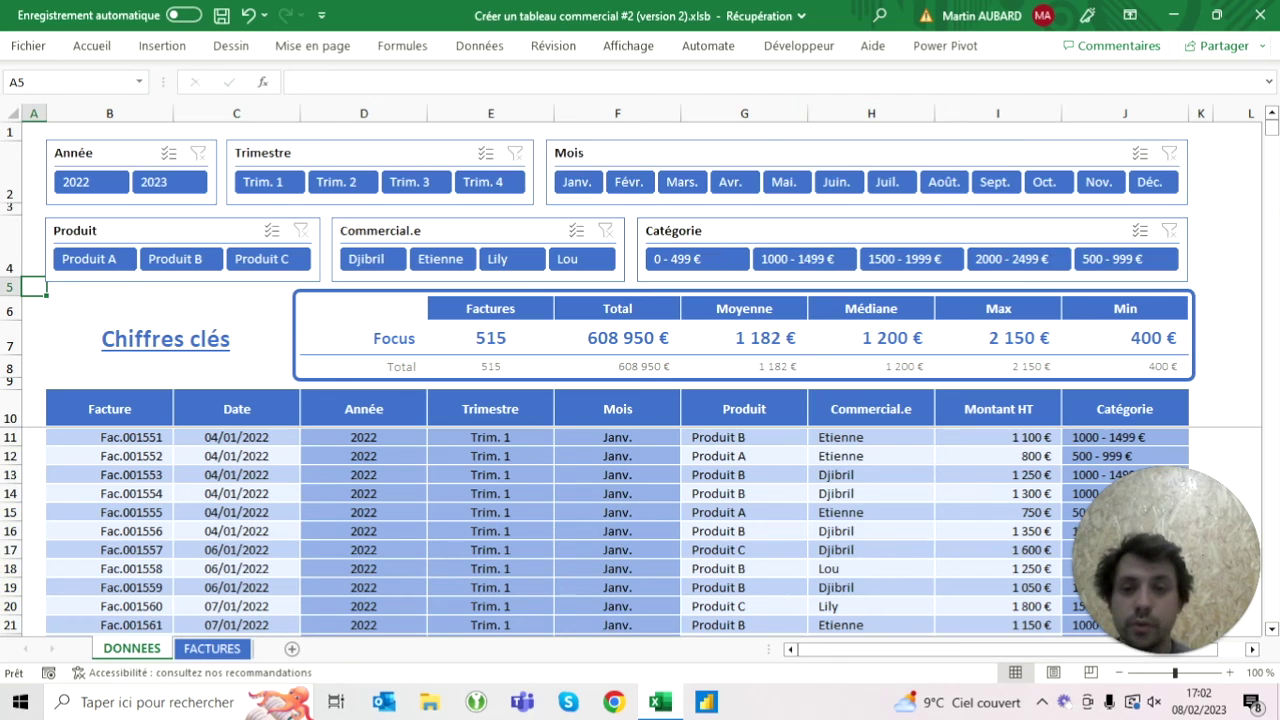
{"action": "left_click", "coordinate": [871, 409]}
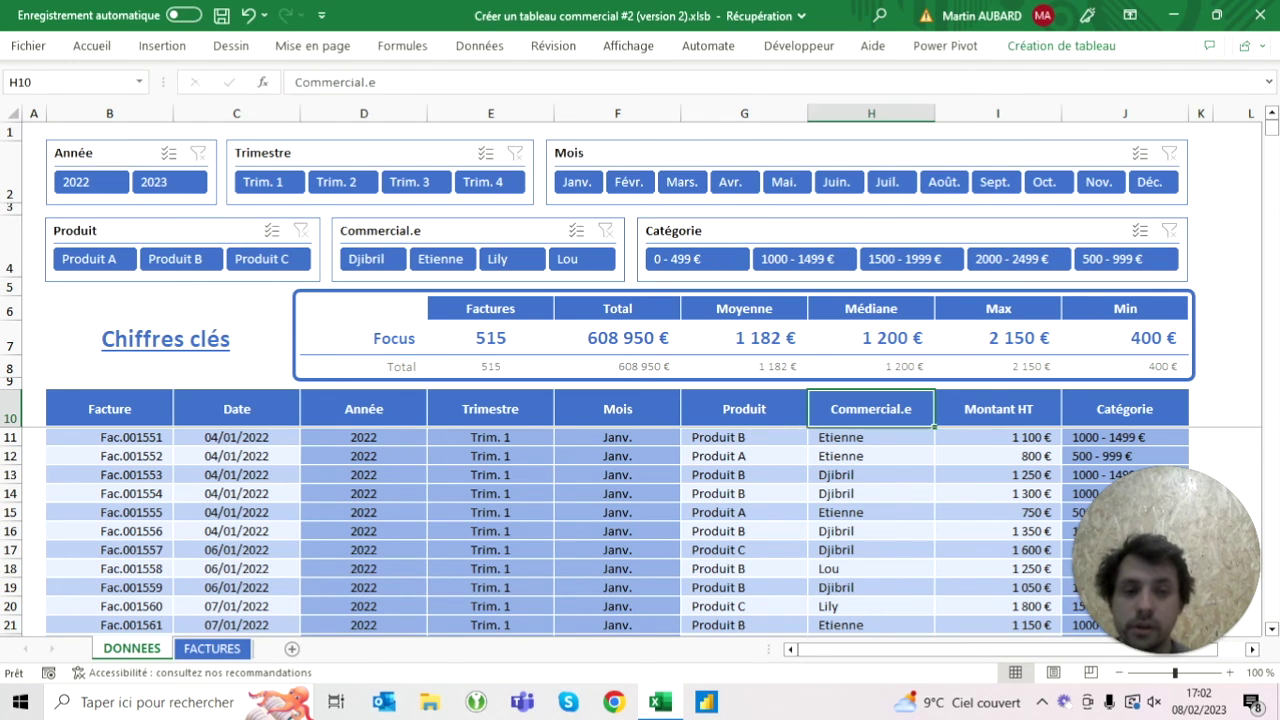
Step: Apply blue solid-fill data bars to the Montant HT amounts from I11 down to the last row
{"action": "left_click", "coordinate": [998, 409]}
{"action": "left_click", "coordinate": [998, 437]}
{"action": "key", "text": "ctrl+shift+Down"}
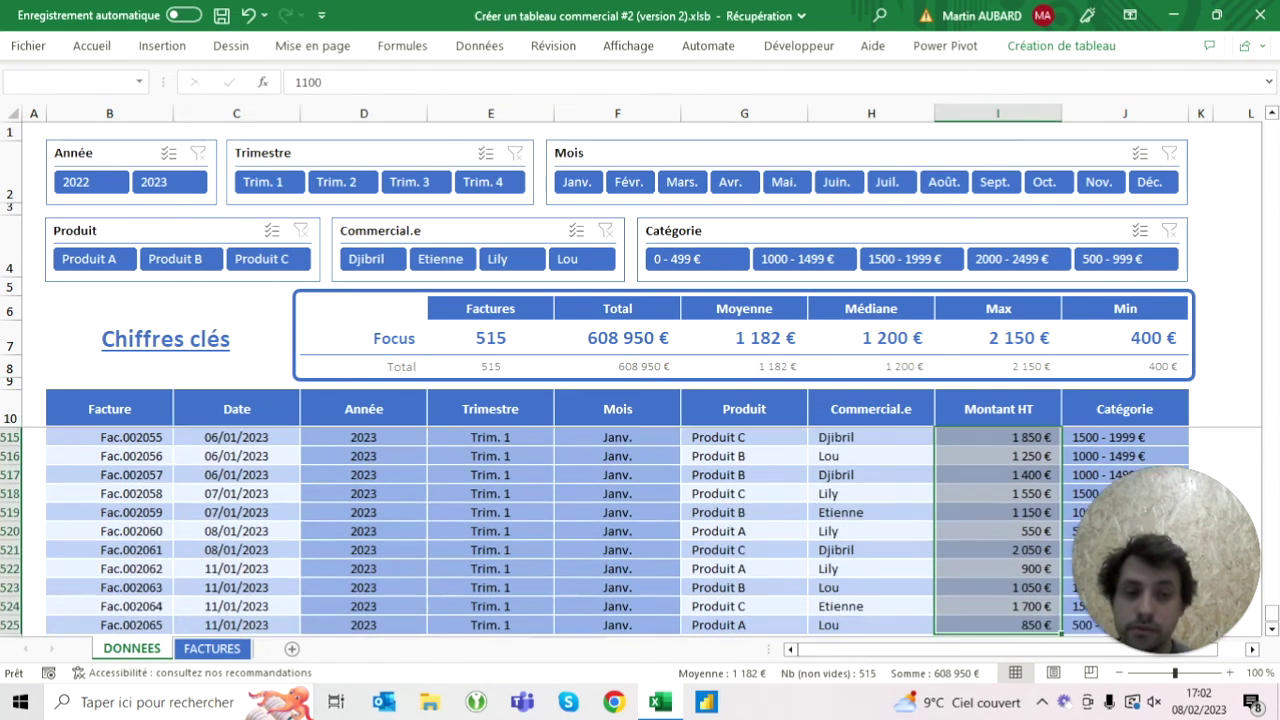
{"action": "left_click", "coordinate": [92, 46]}
{"action": "left_click", "coordinate": [657, 89]}
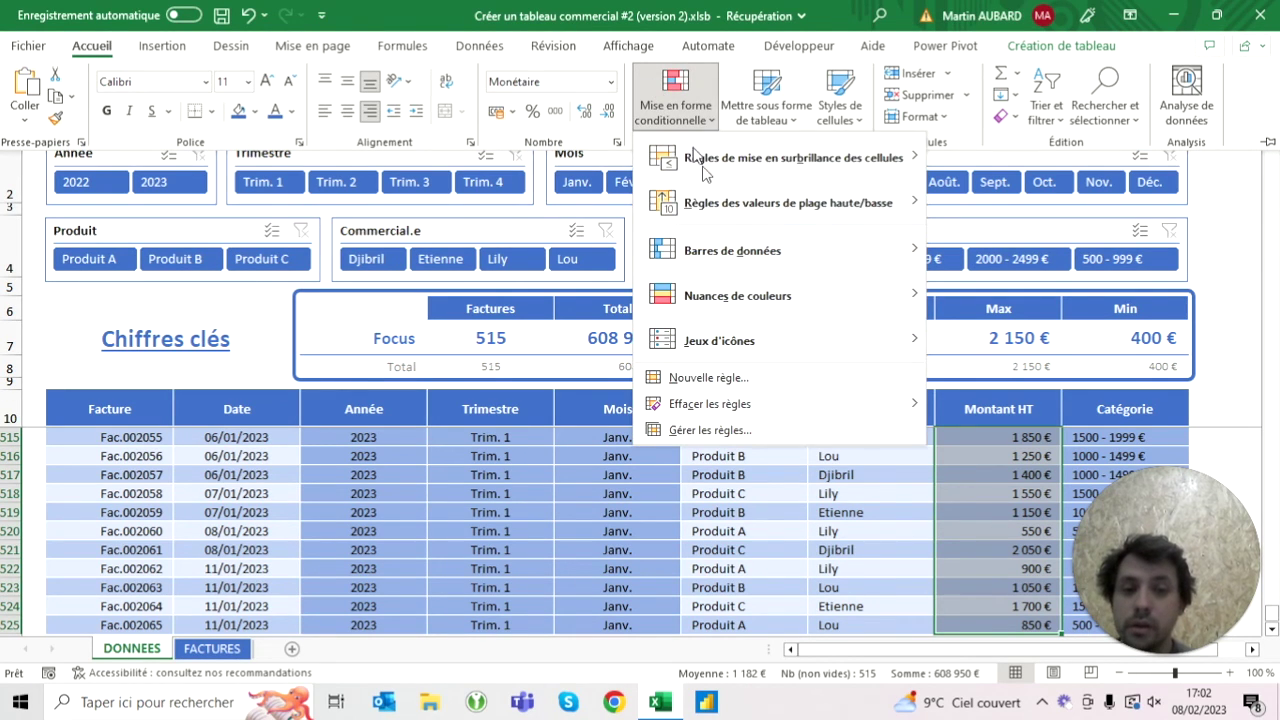
{"action": "mouse_move", "coordinate": [749, 250]}
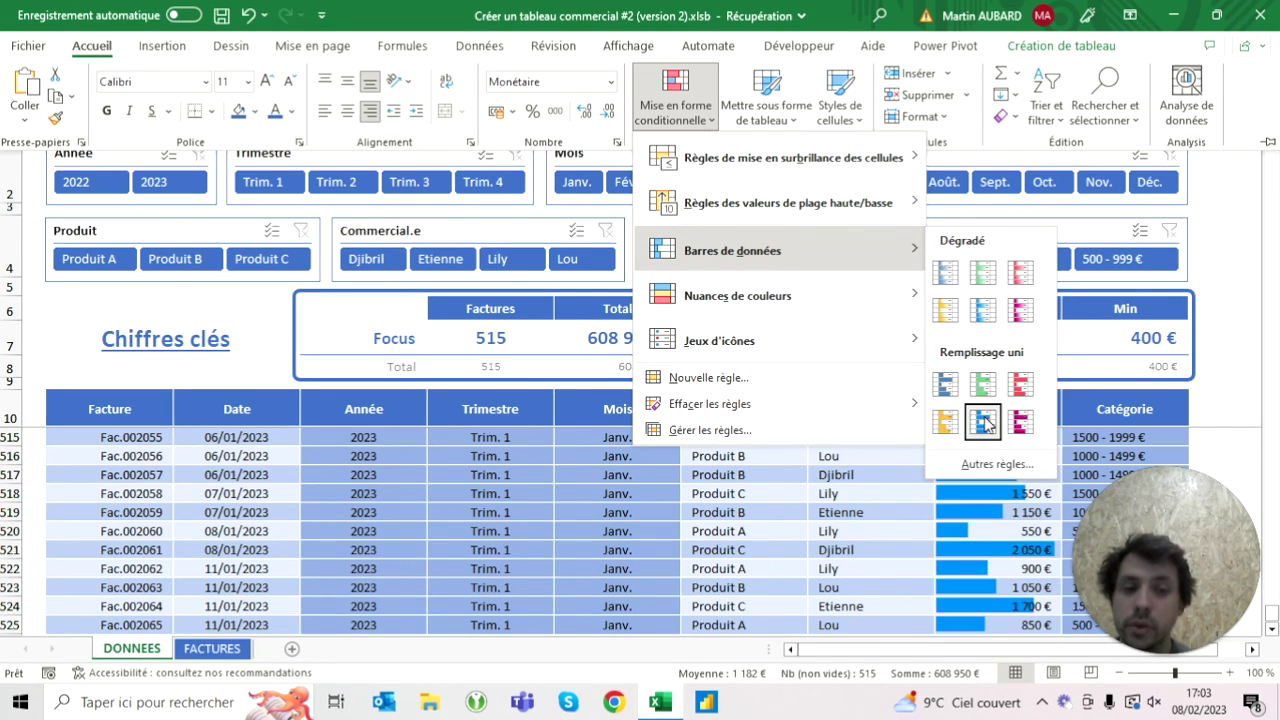
{"action": "left_click", "coordinate": [985, 423]}
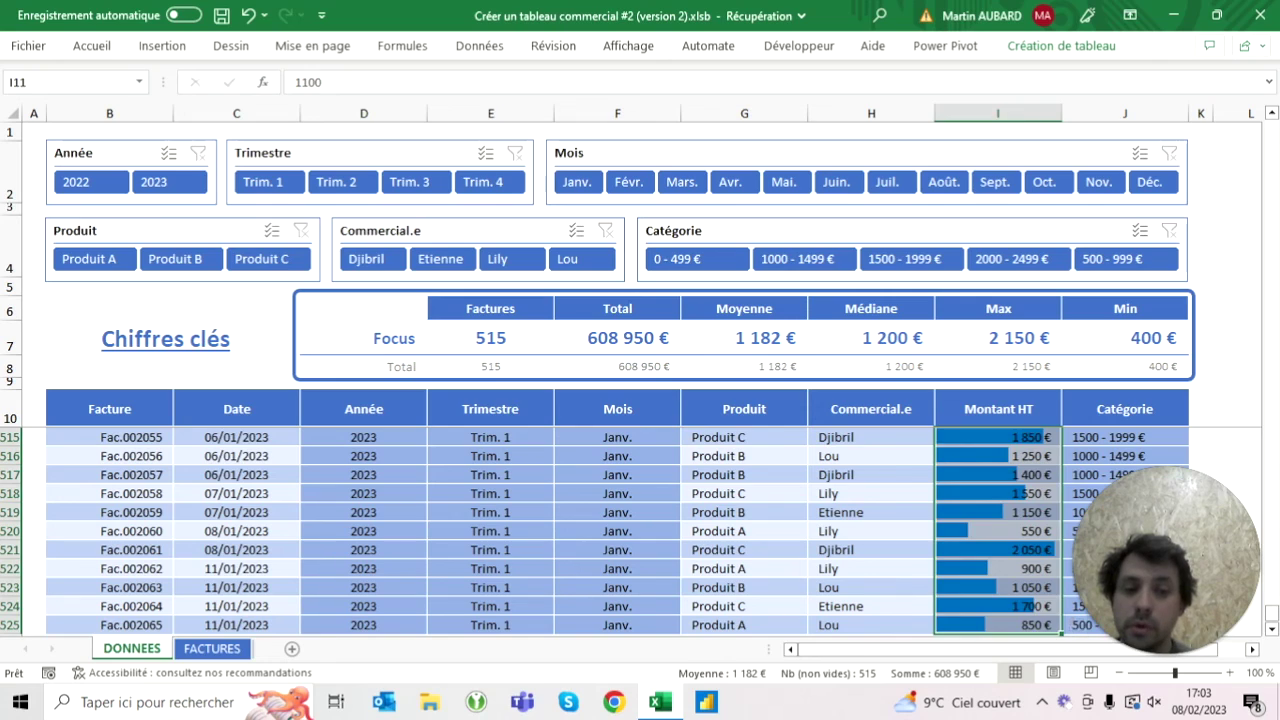
{"action": "left_click", "coordinate": [870, 531]}
{"action": "key", "text": "Right"}
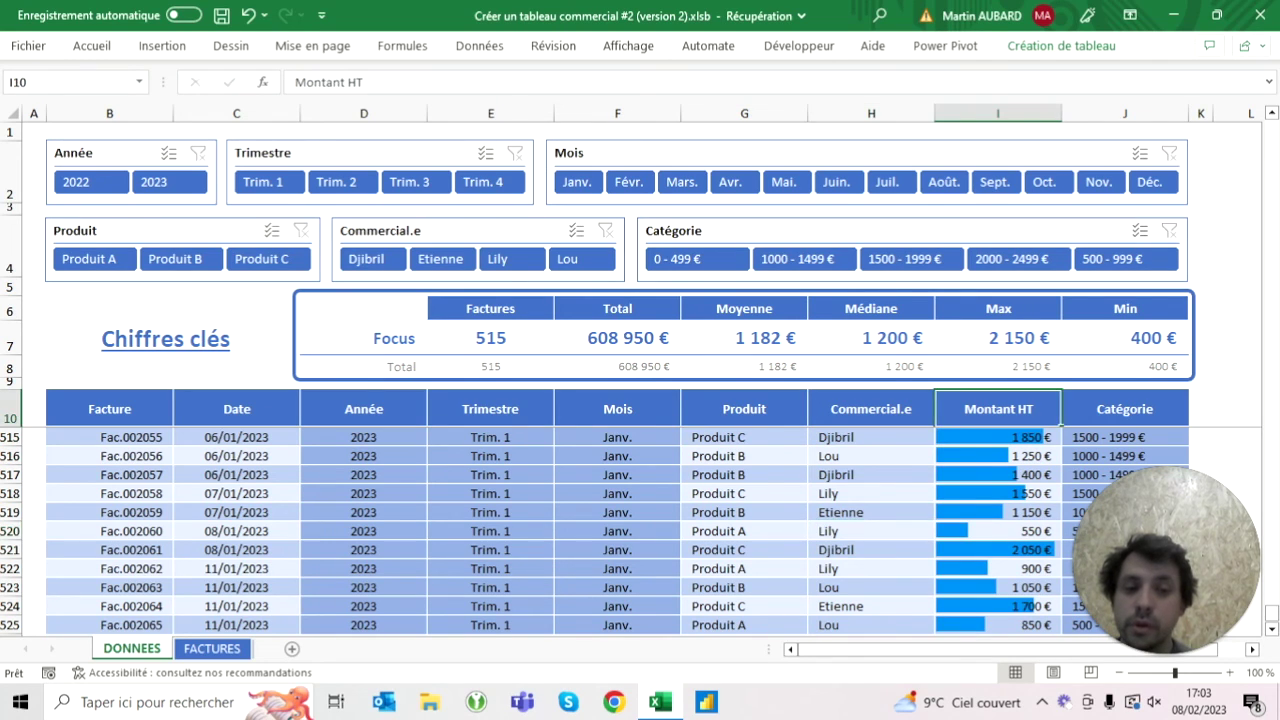
{"action": "key", "text": "ctrl+Up"}
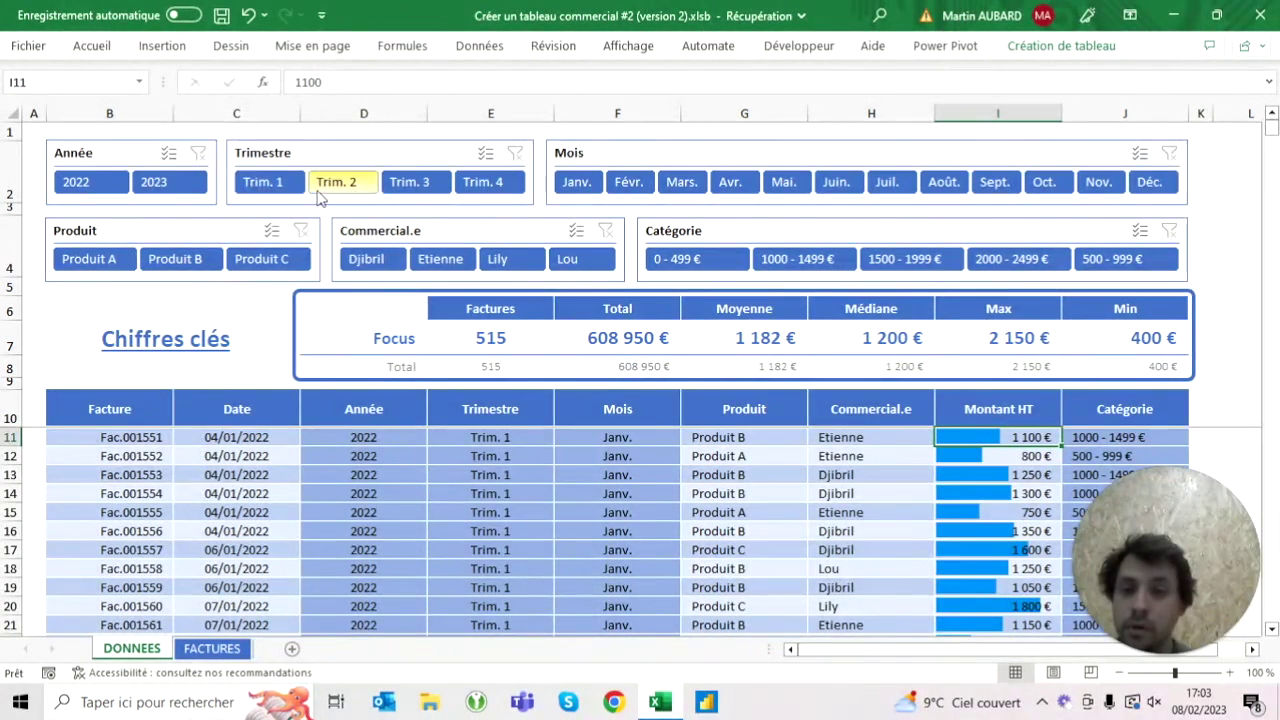
{"action": "left_click", "coordinate": [134, 263]}
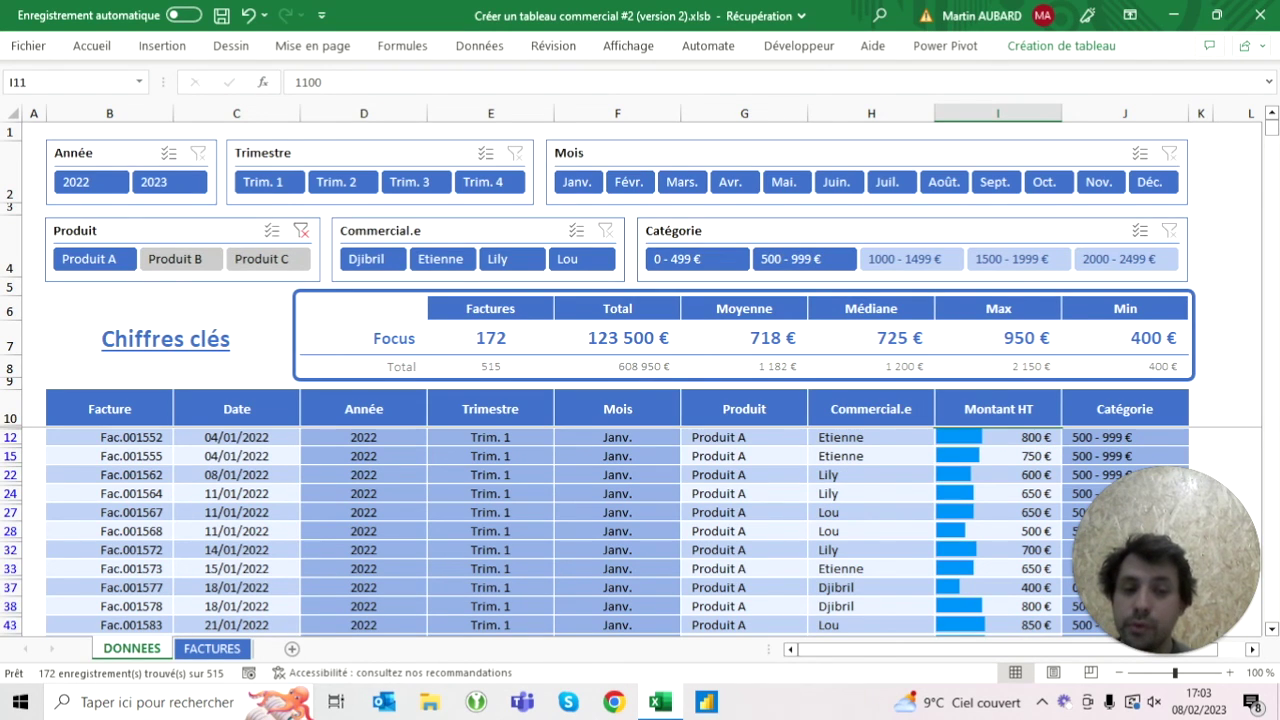
{"action": "left_click", "coordinate": [284, 258]}
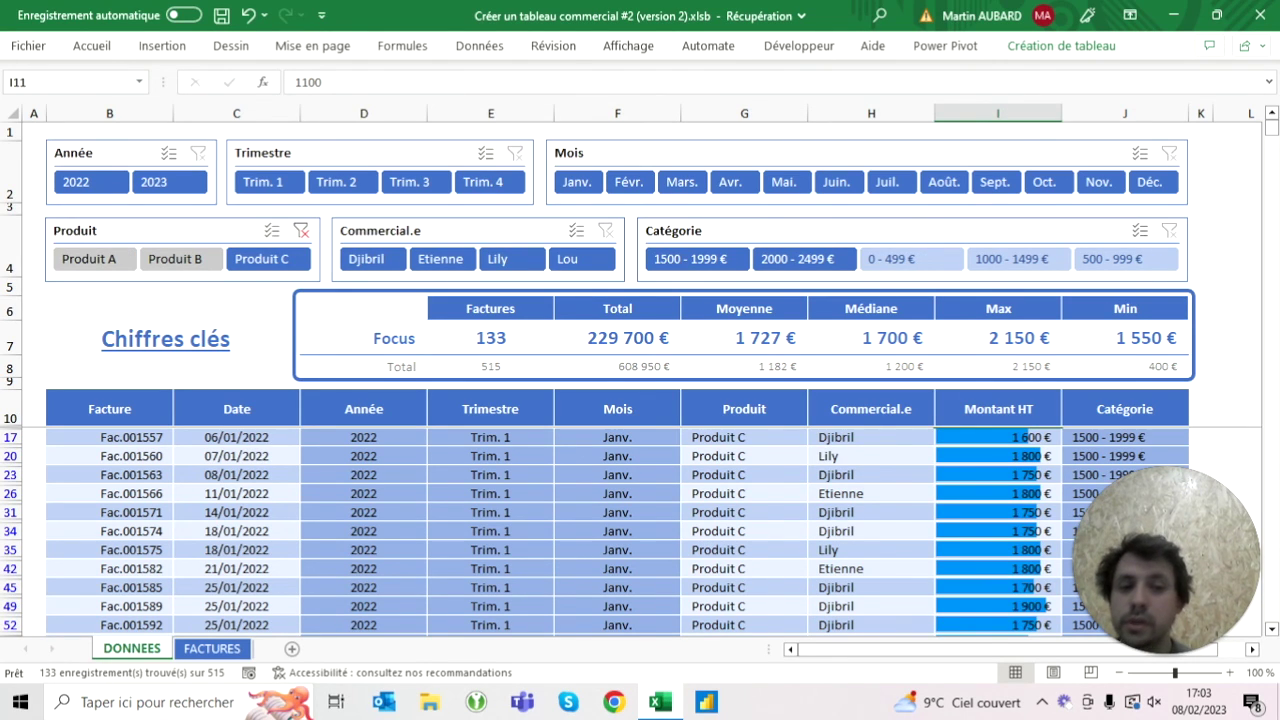
{"action": "left_click", "coordinate": [301, 231]}
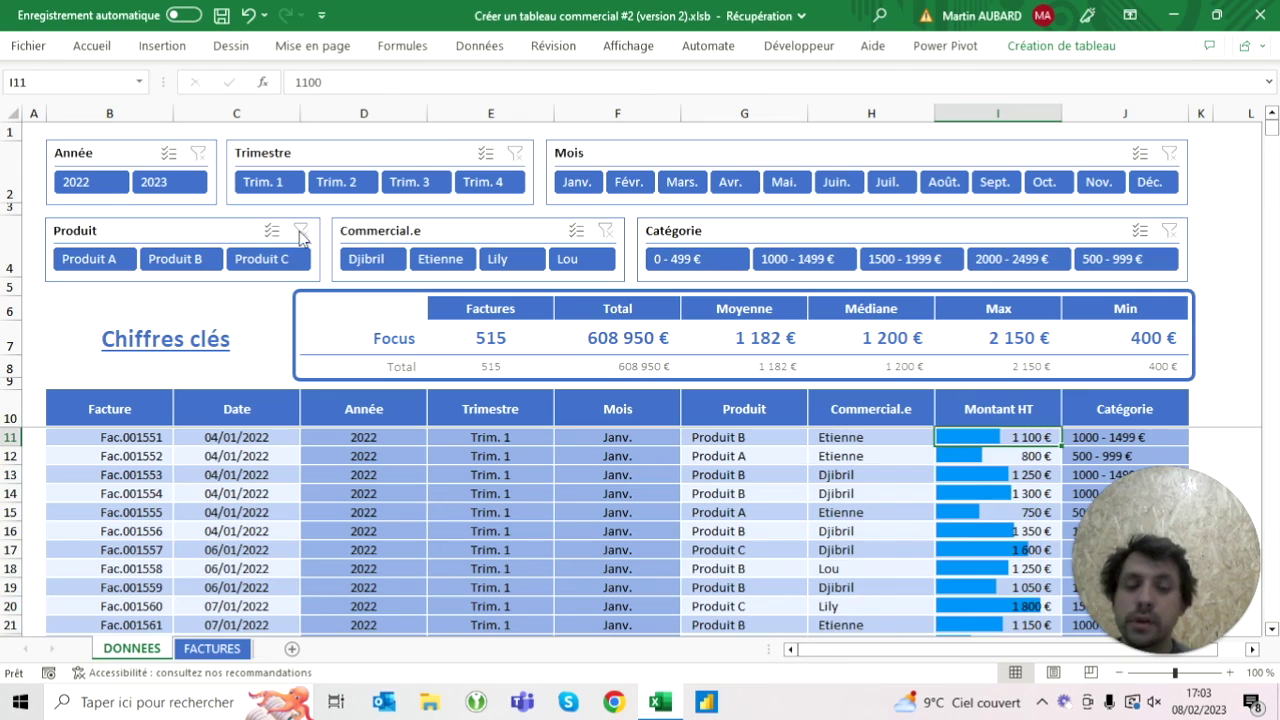
{"action": "left_click", "coordinate": [209, 261]}
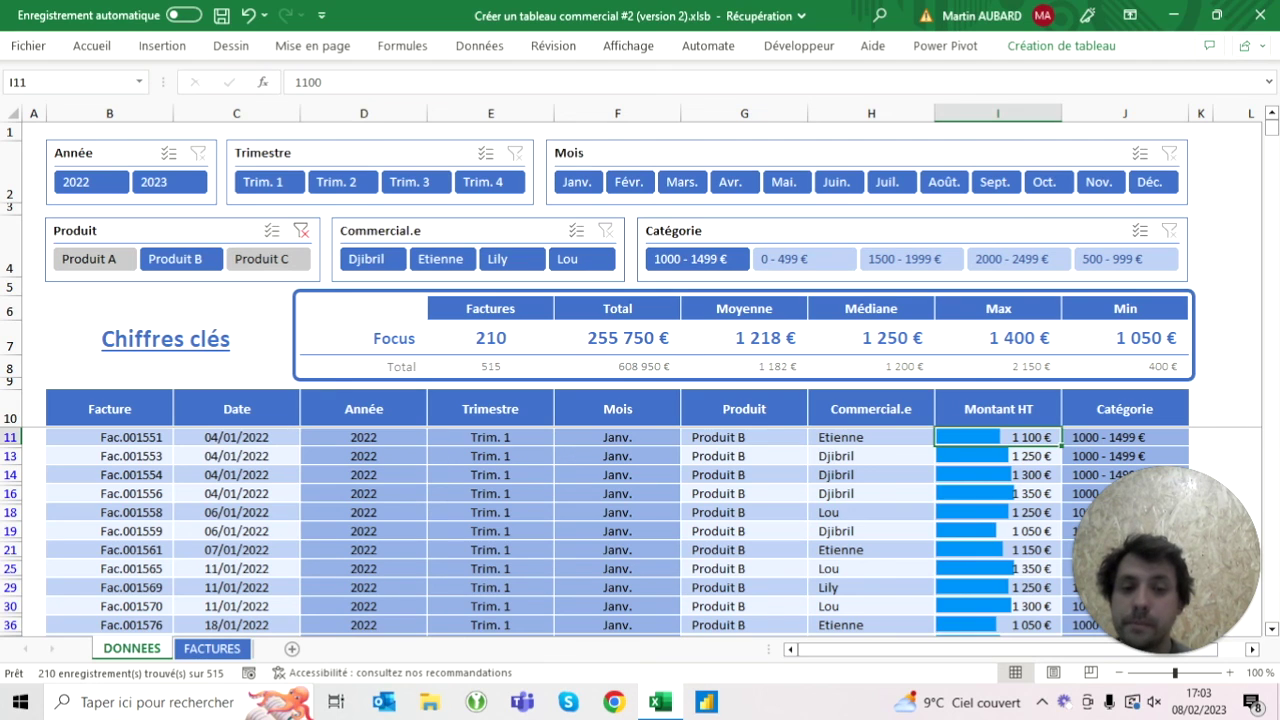
{"action": "left_click", "coordinate": [100, 258]}
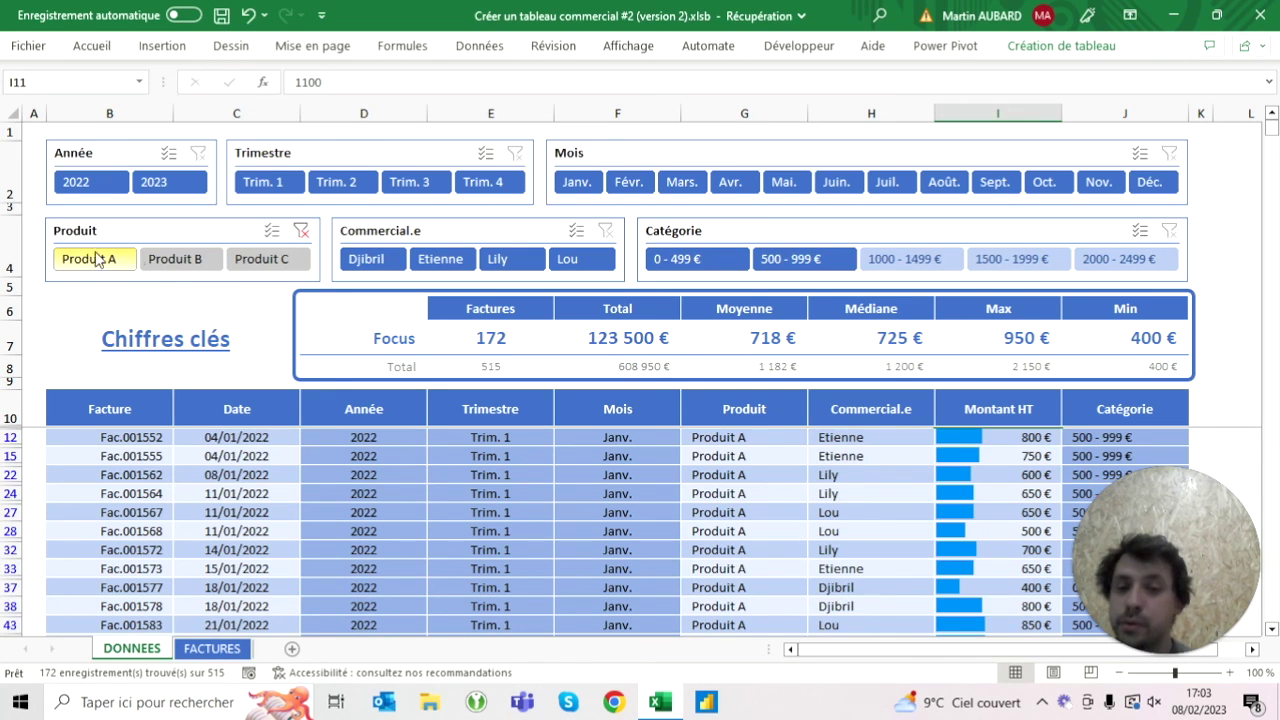
{"action": "left_click", "coordinate": [170, 262]}
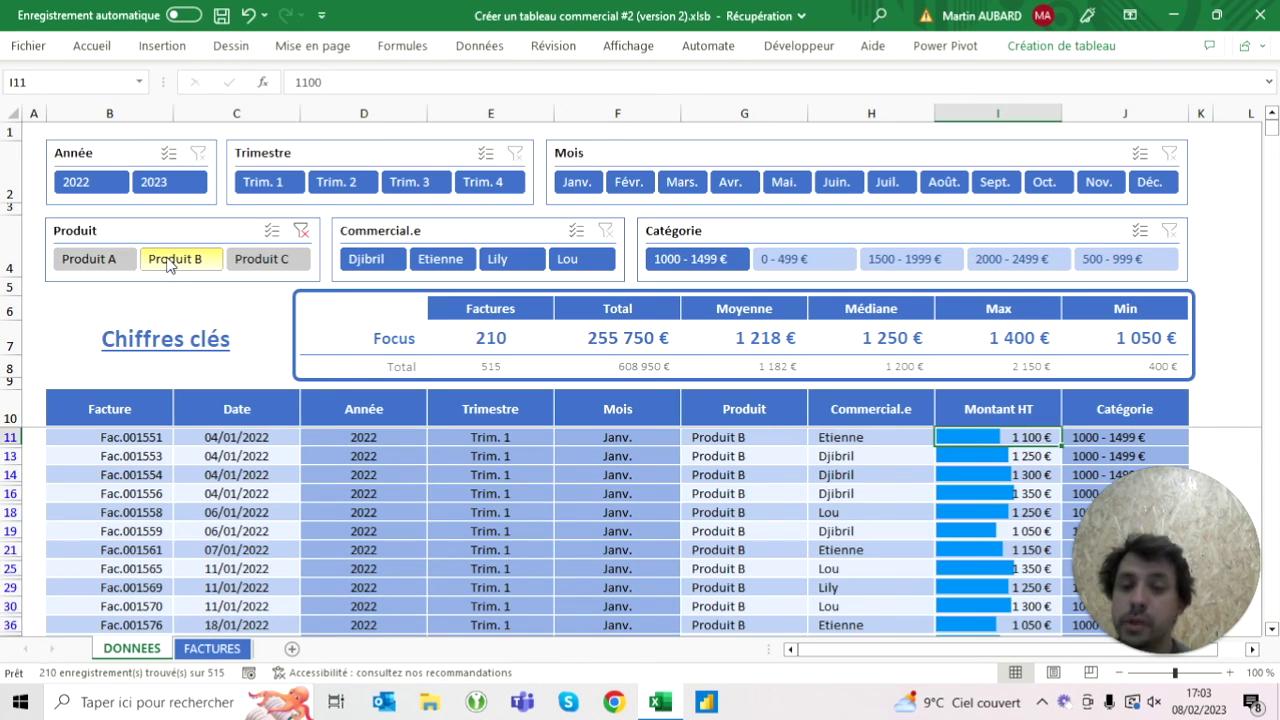
{"action": "left_click", "coordinate": [288, 262]}
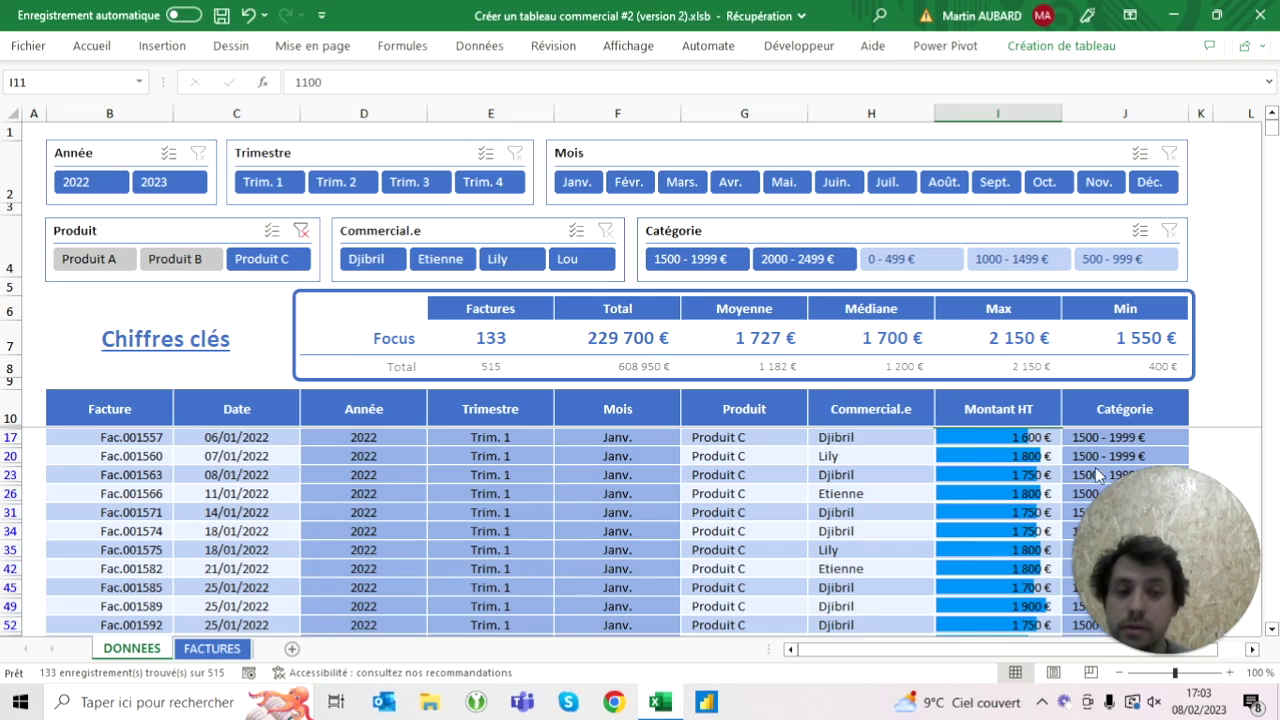
{"action": "left_click", "coordinate": [89, 259]}
{"action": "left_click", "coordinate": [301, 231]}
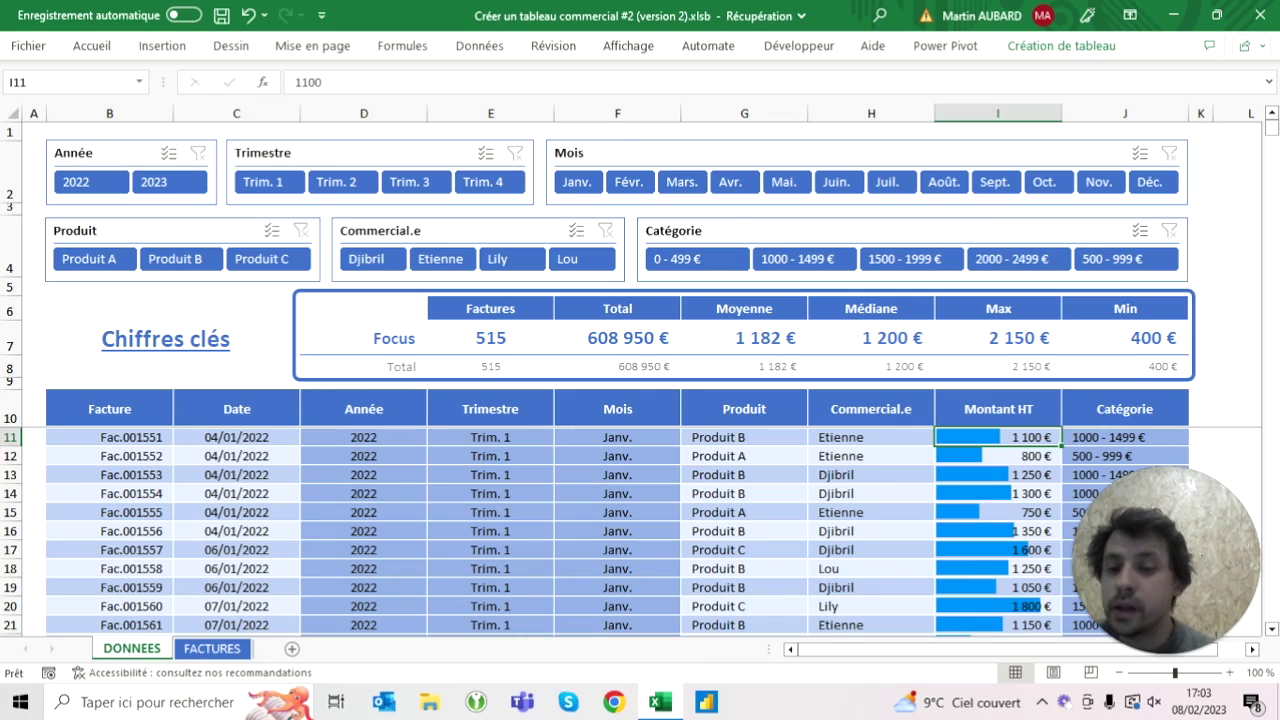
{"action": "left_click", "coordinate": [210, 650]}
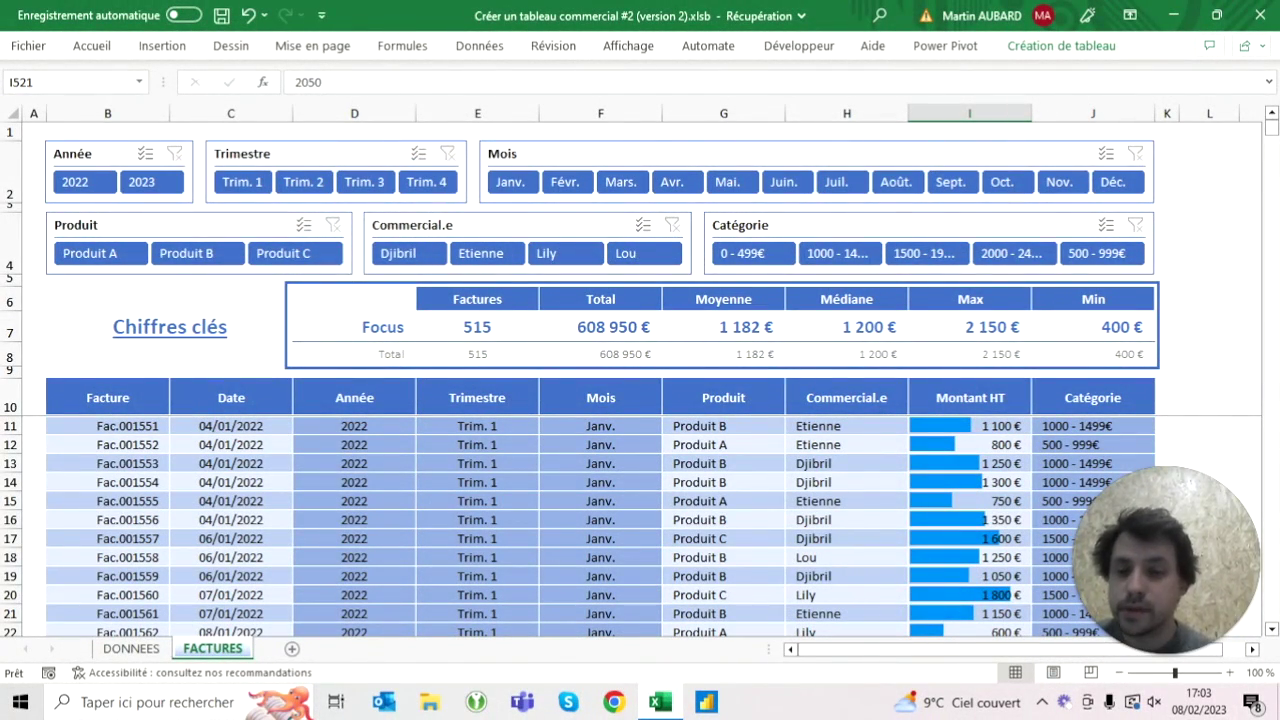
{"action": "left_click", "coordinate": [140, 650]}
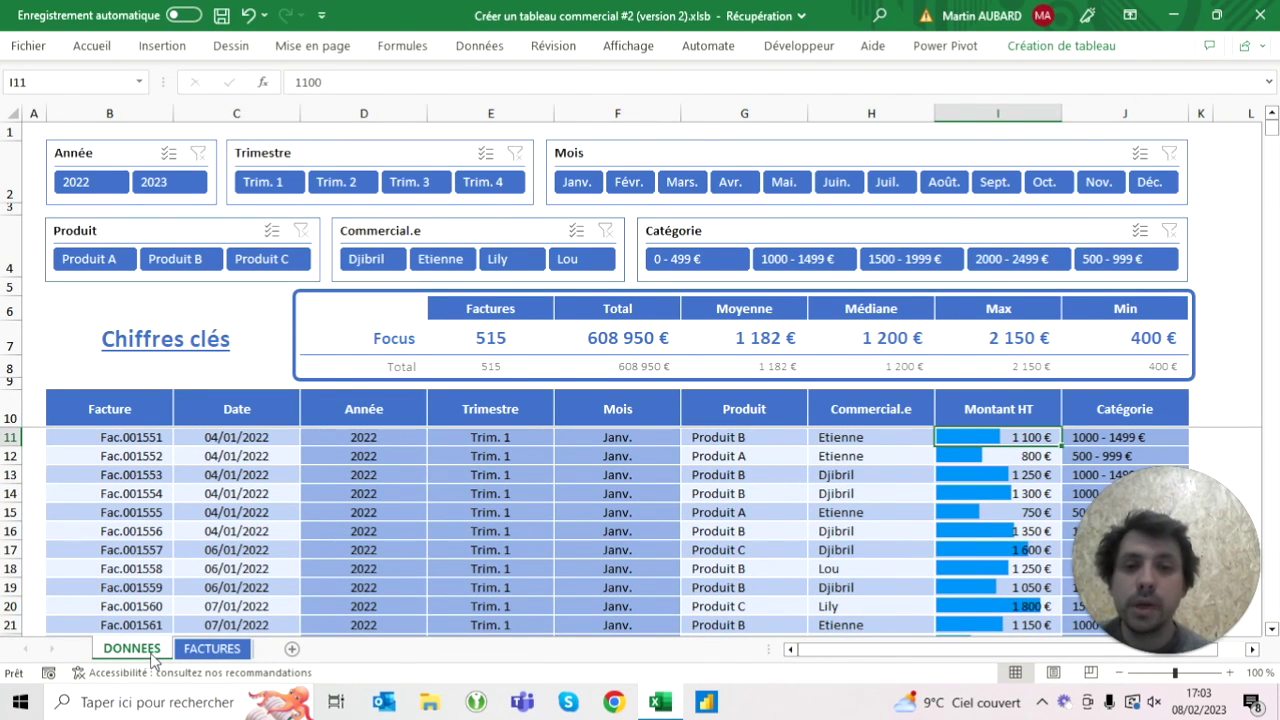